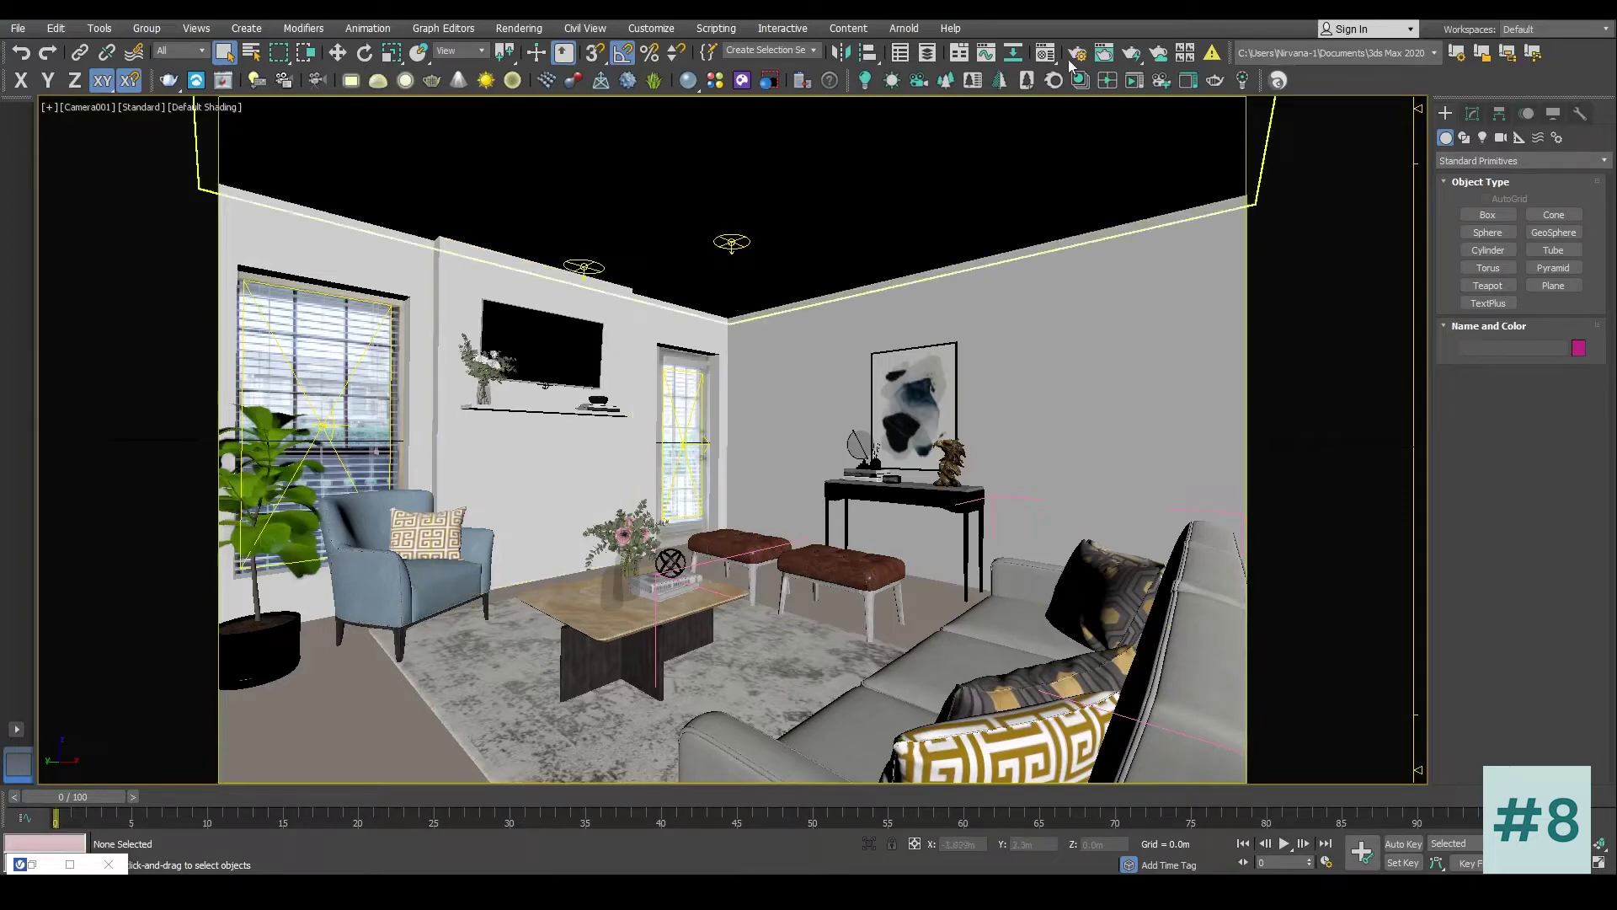
Step: Open Render Setup with F10 and show the V-Ray global illumination settings
key(F10)
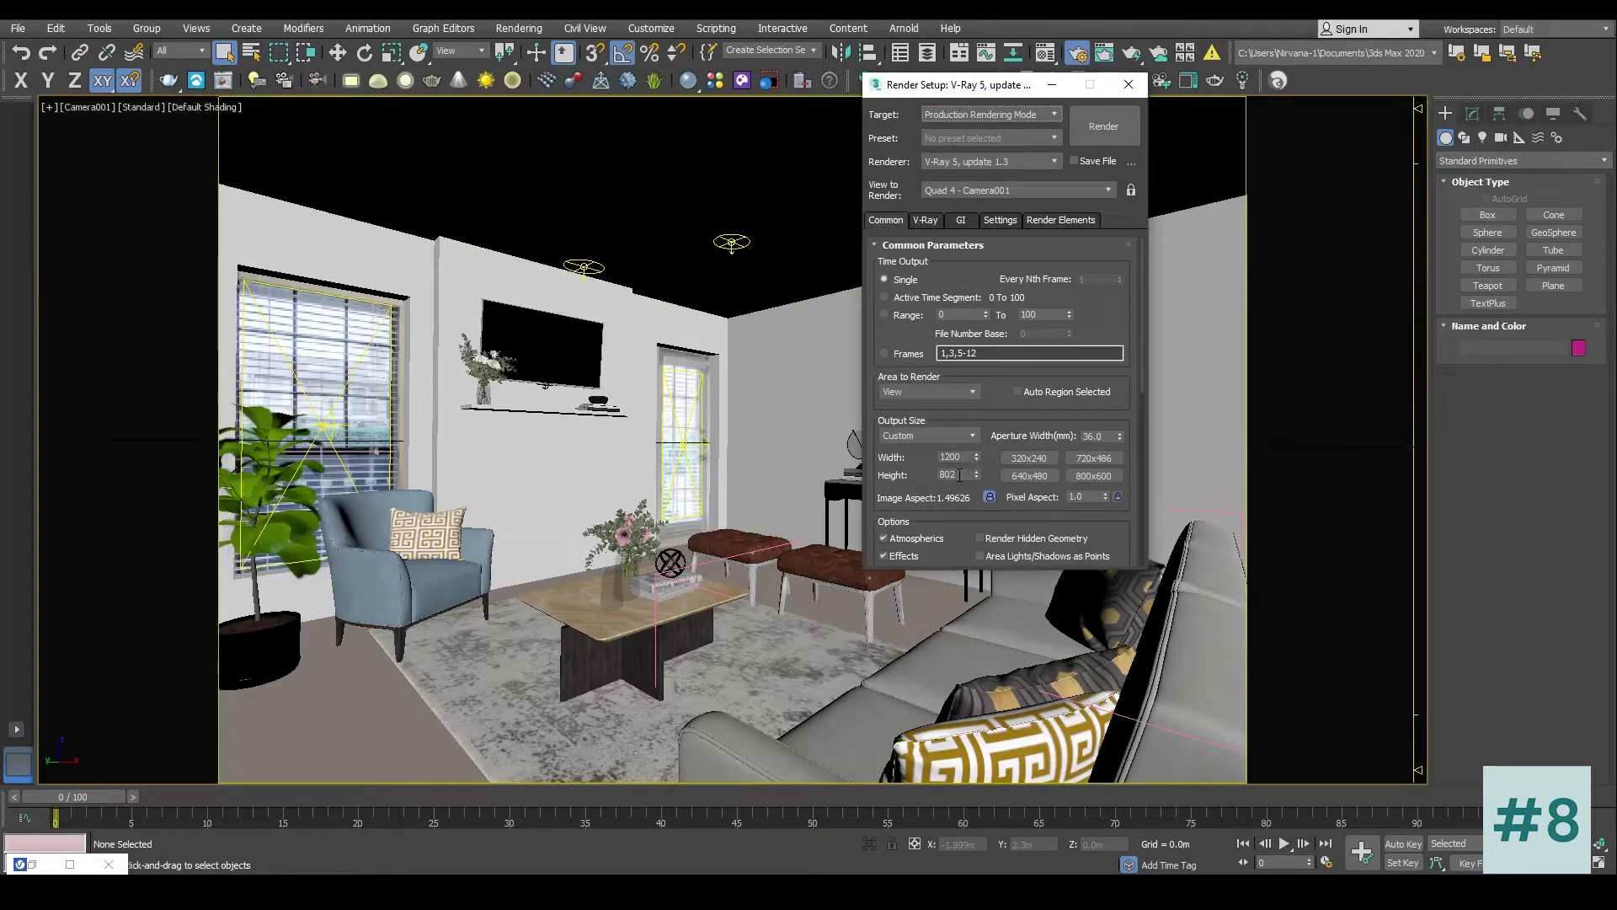
drag(950, 84, 1045, 181)
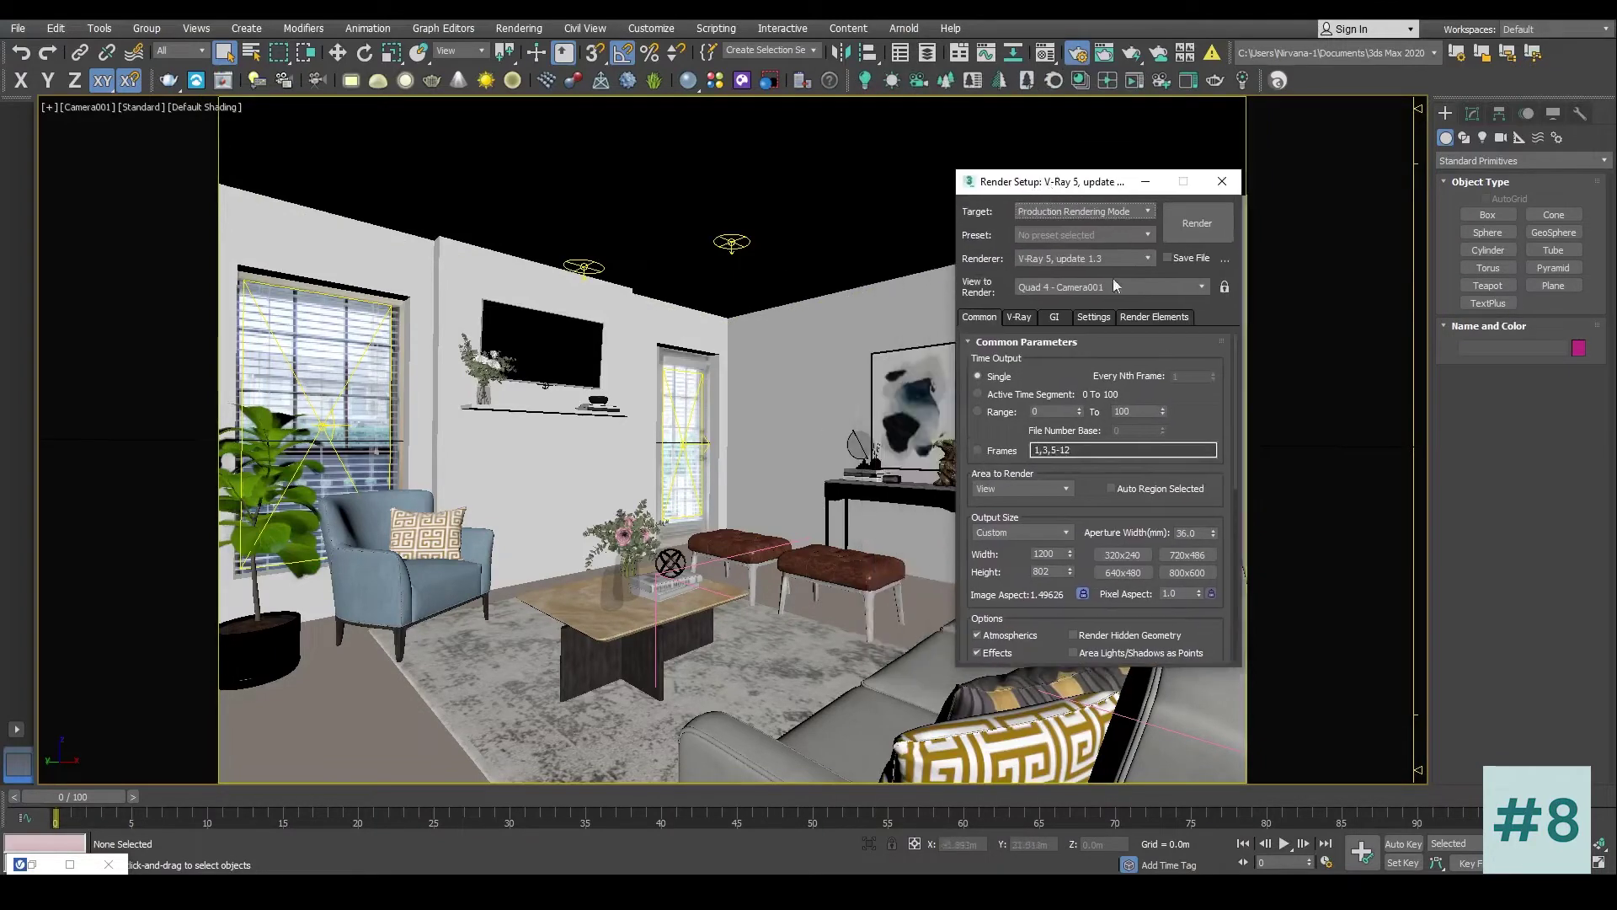
click(1162, 316)
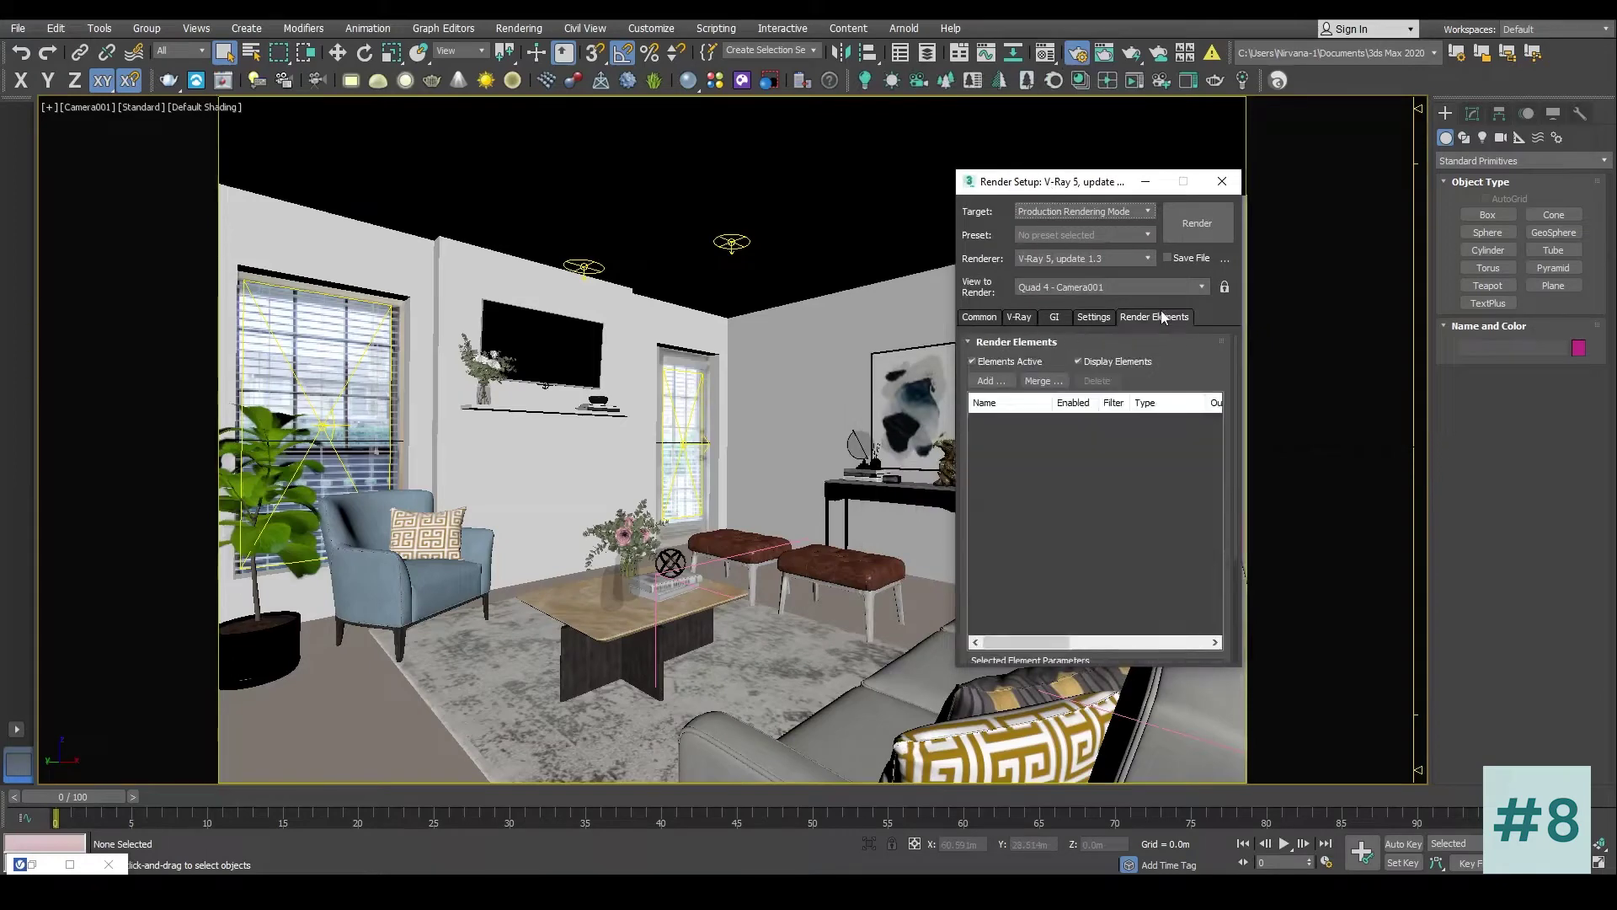
click(1019, 318)
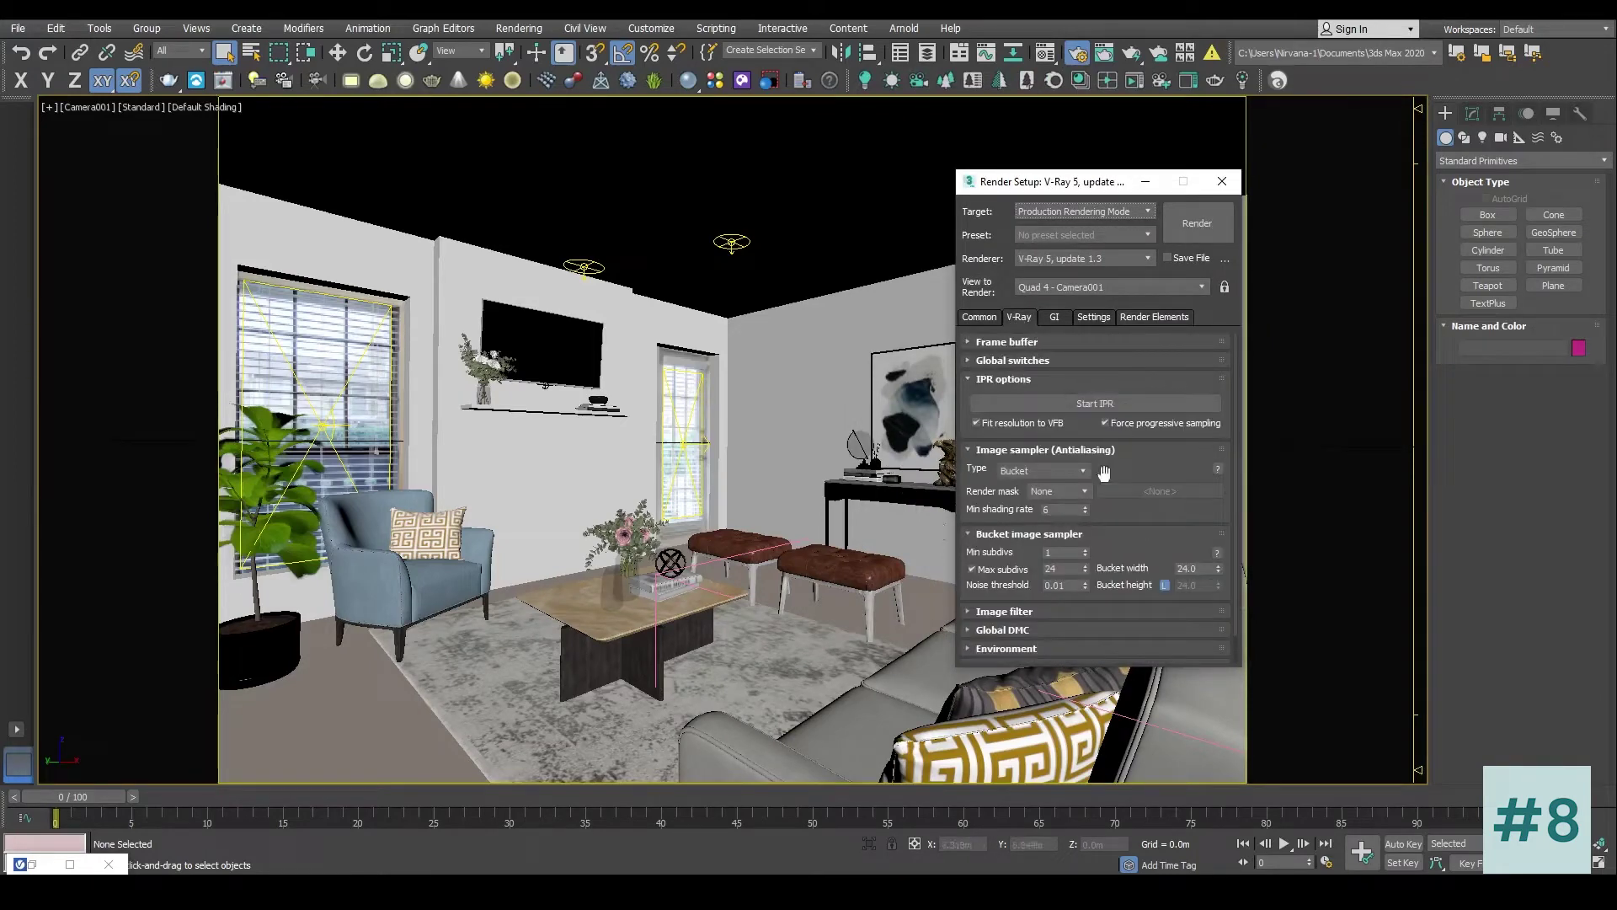
click(1053, 319)
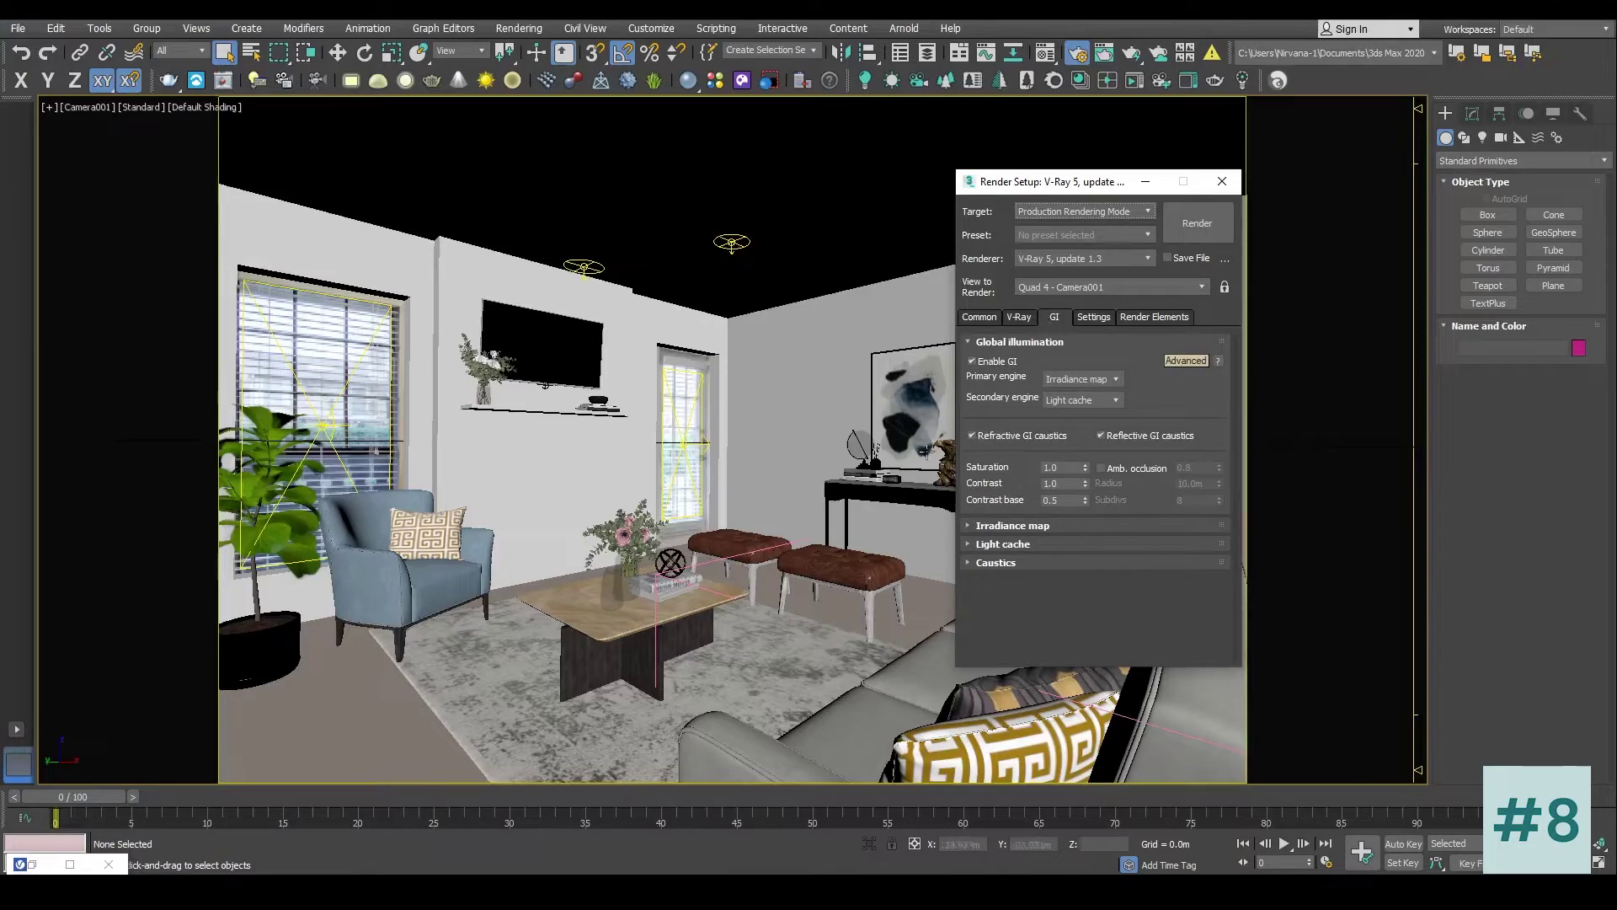
Step: Enable ambient occlusion with an amount of 0.2 and a 0.3m radius
click(1104, 468)
click(1194, 483)
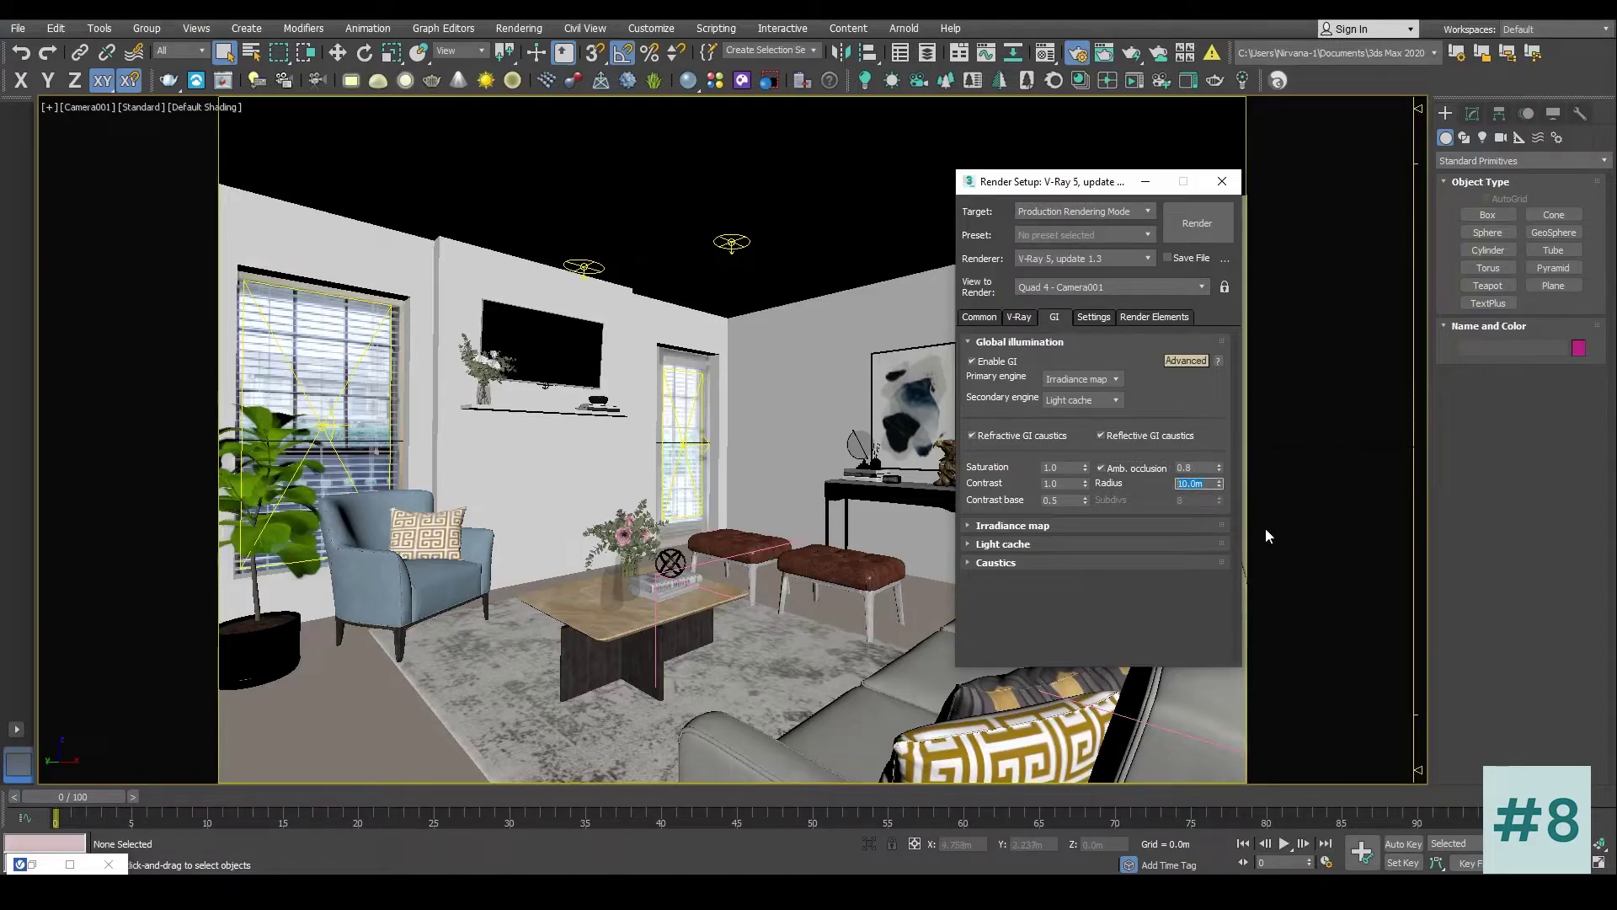
text(1)
key(Return)
click(1187, 469)
Step: Review the irradiance map settings, then bring up the list of available render elements
click(1090, 526)
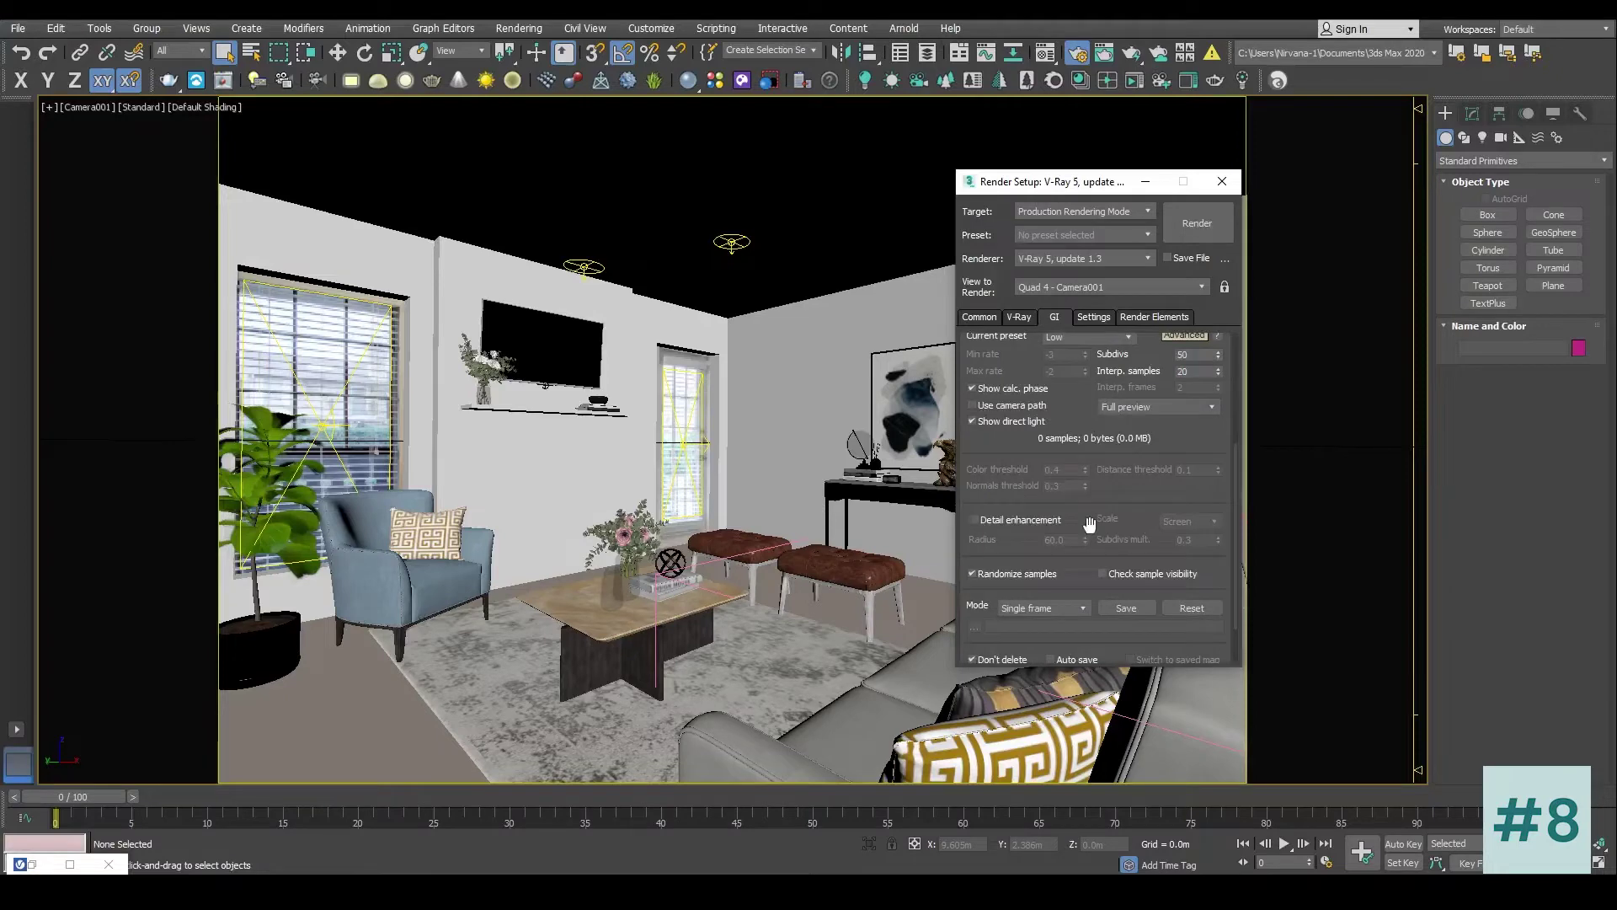
scroll(1036, 426, up, 2)
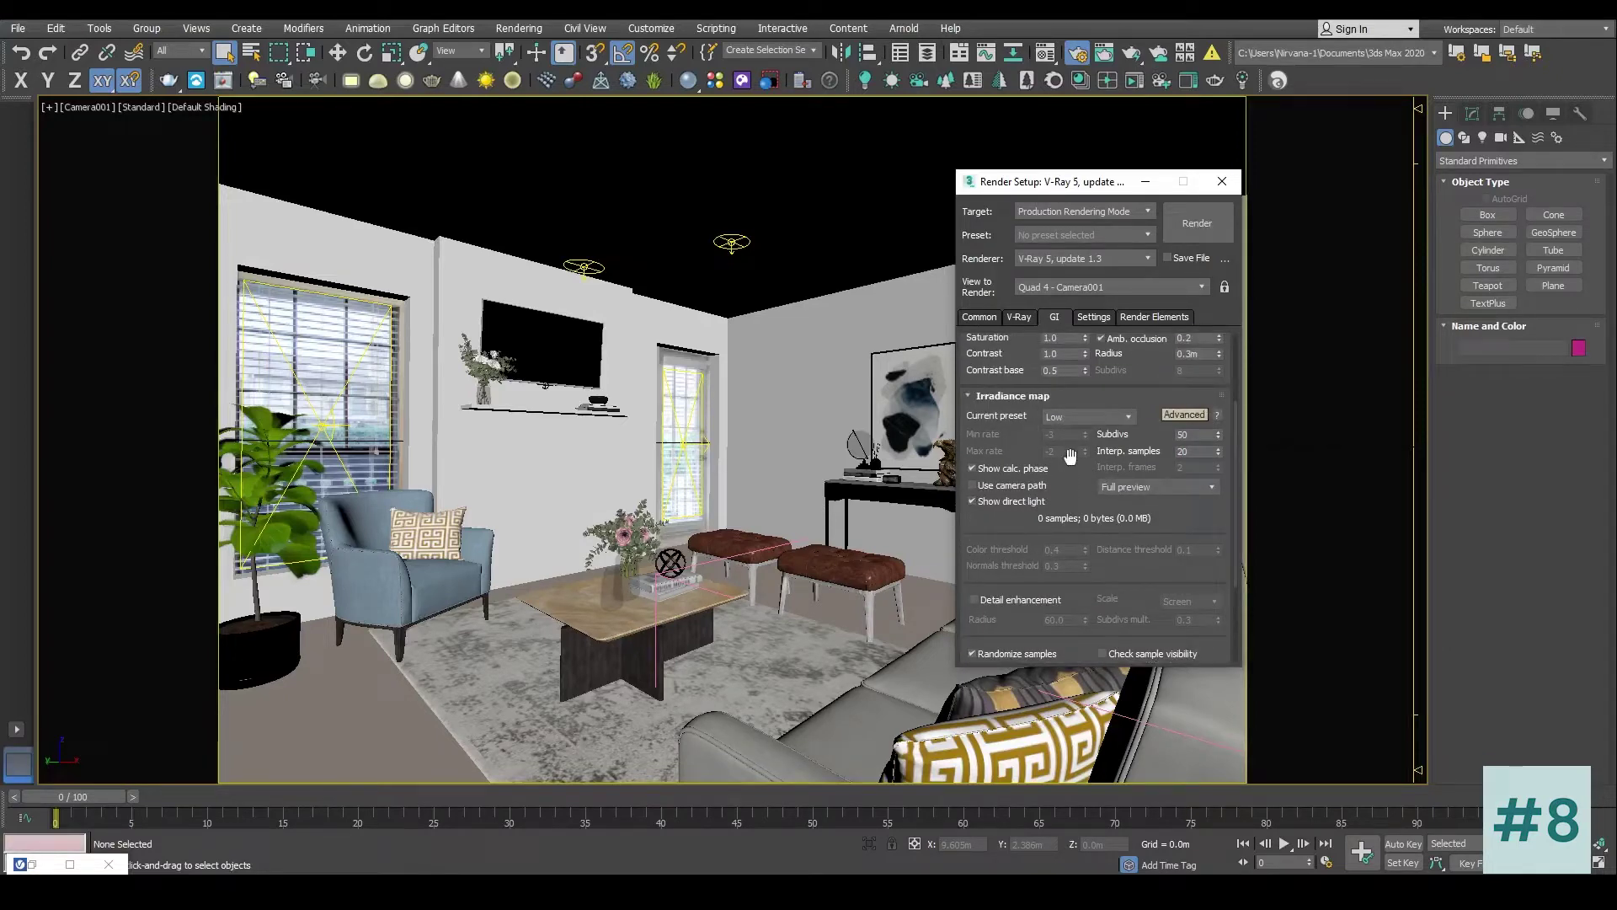
scroll(1075, 480, down, 4)
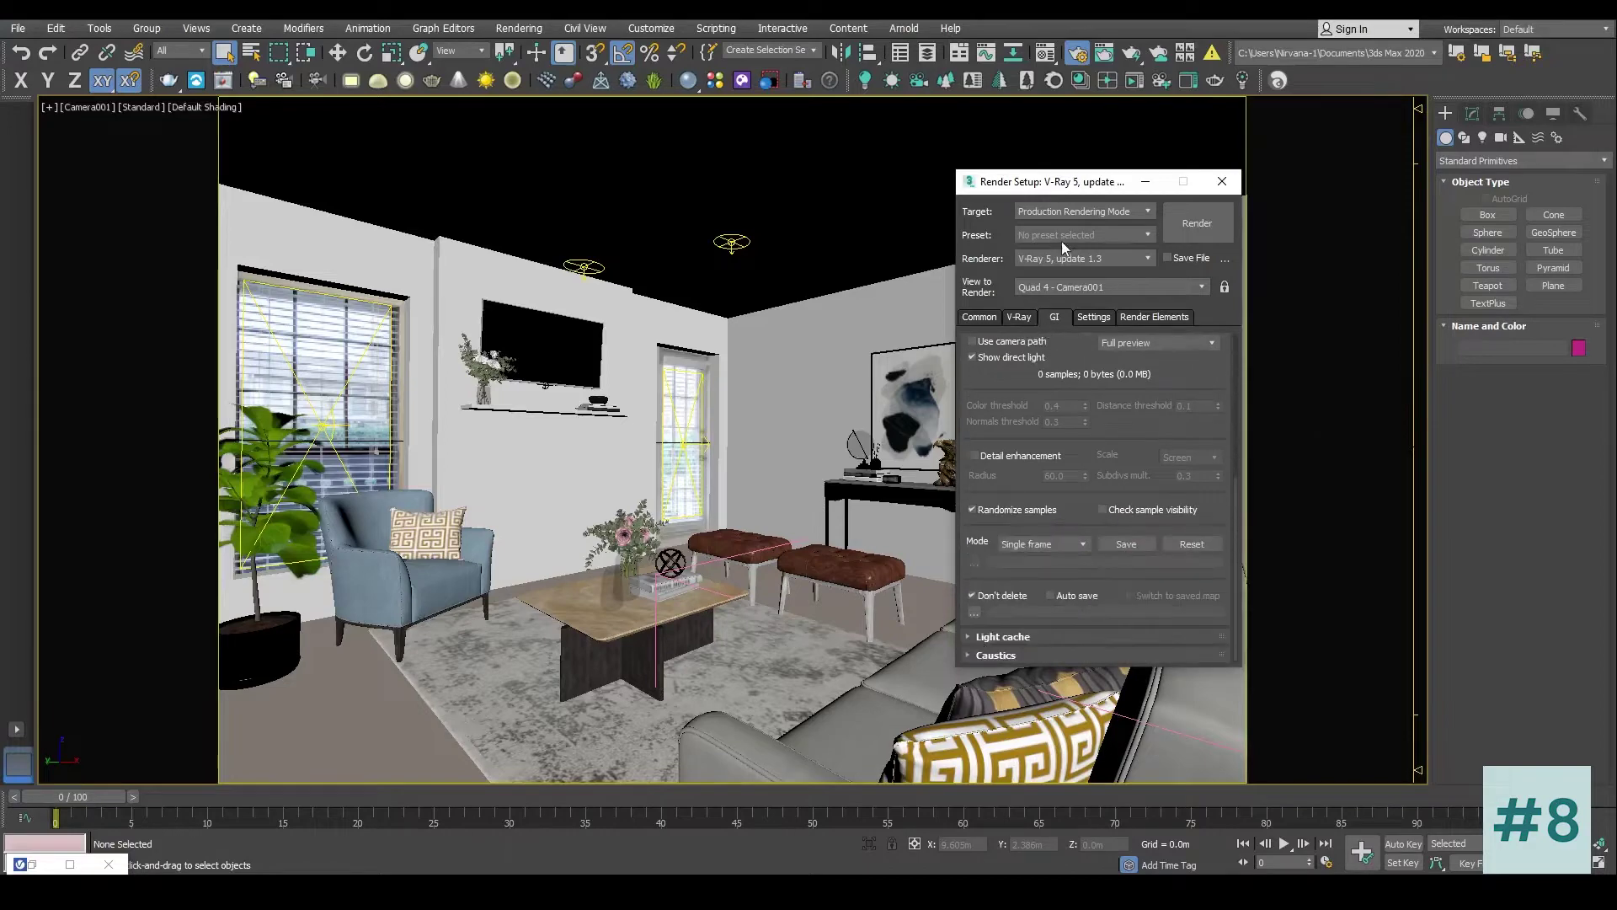
click(1092, 318)
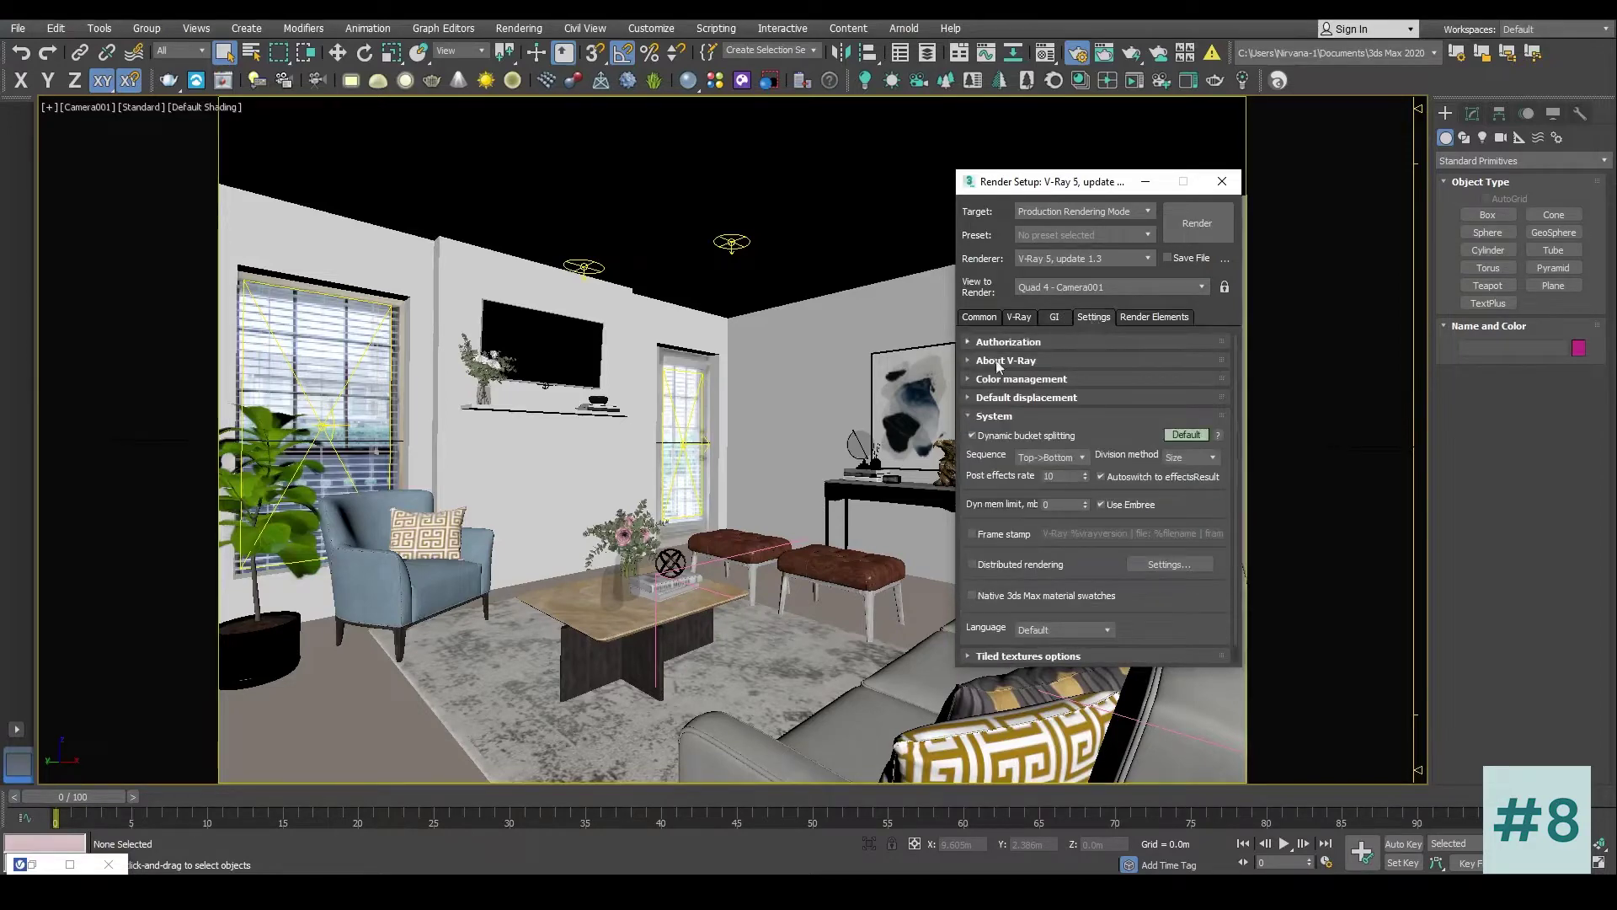
click(1154, 319)
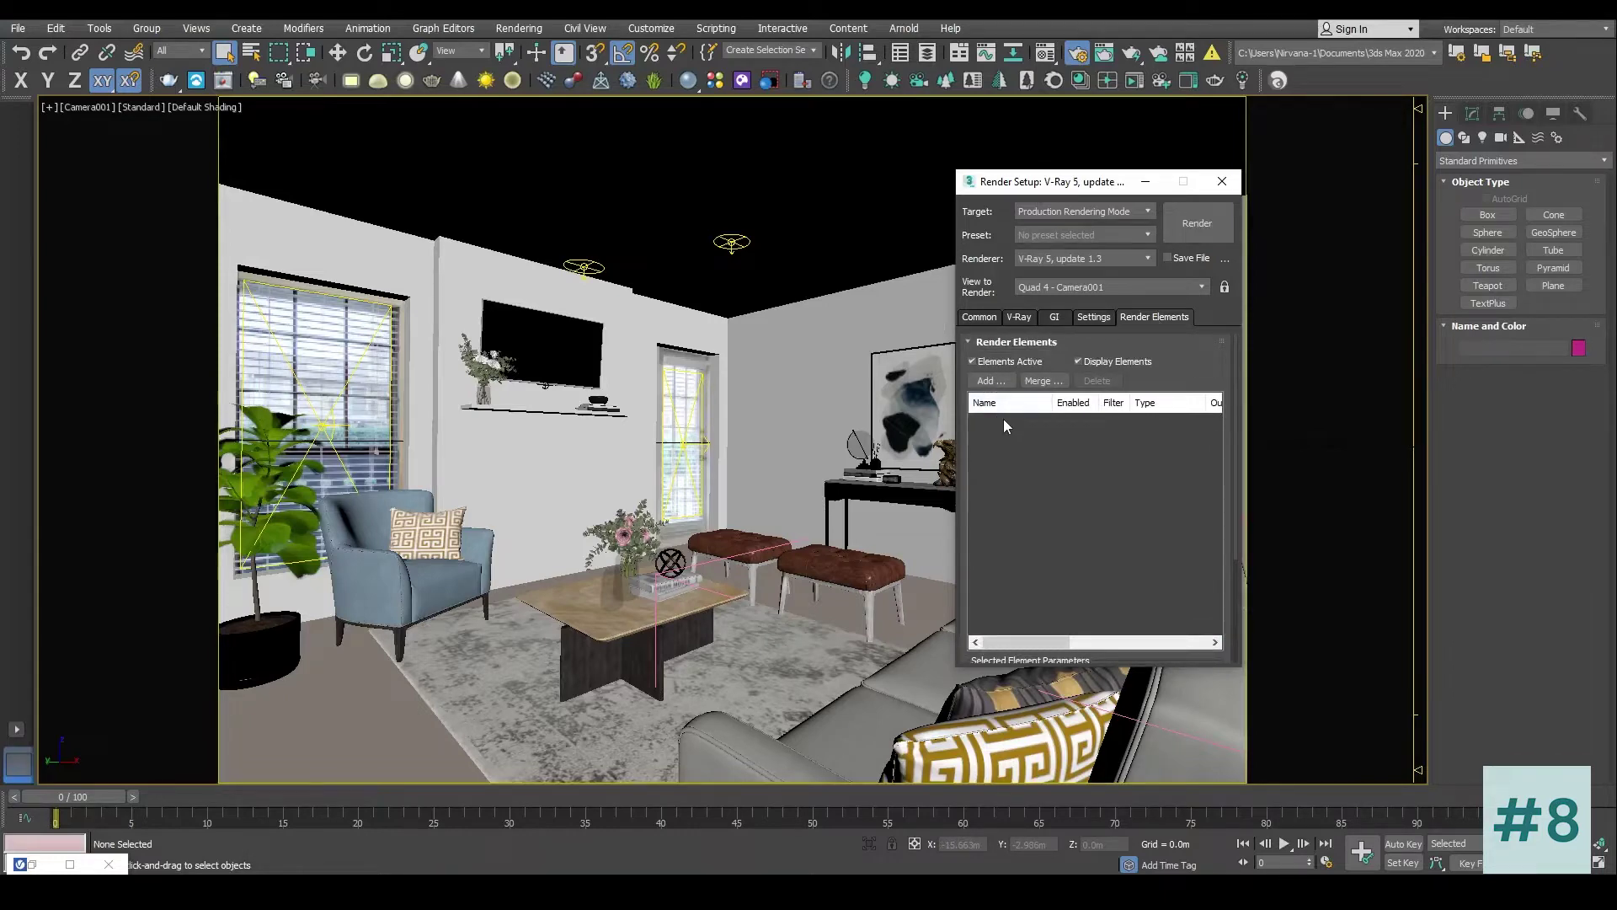
click(991, 381)
Step: Select VRayDenoiser, DiffuseFilter, Reflection, Refraction, Specular, TotalLighting, WireColor and Shadows
scroll(1049, 397, down, 3)
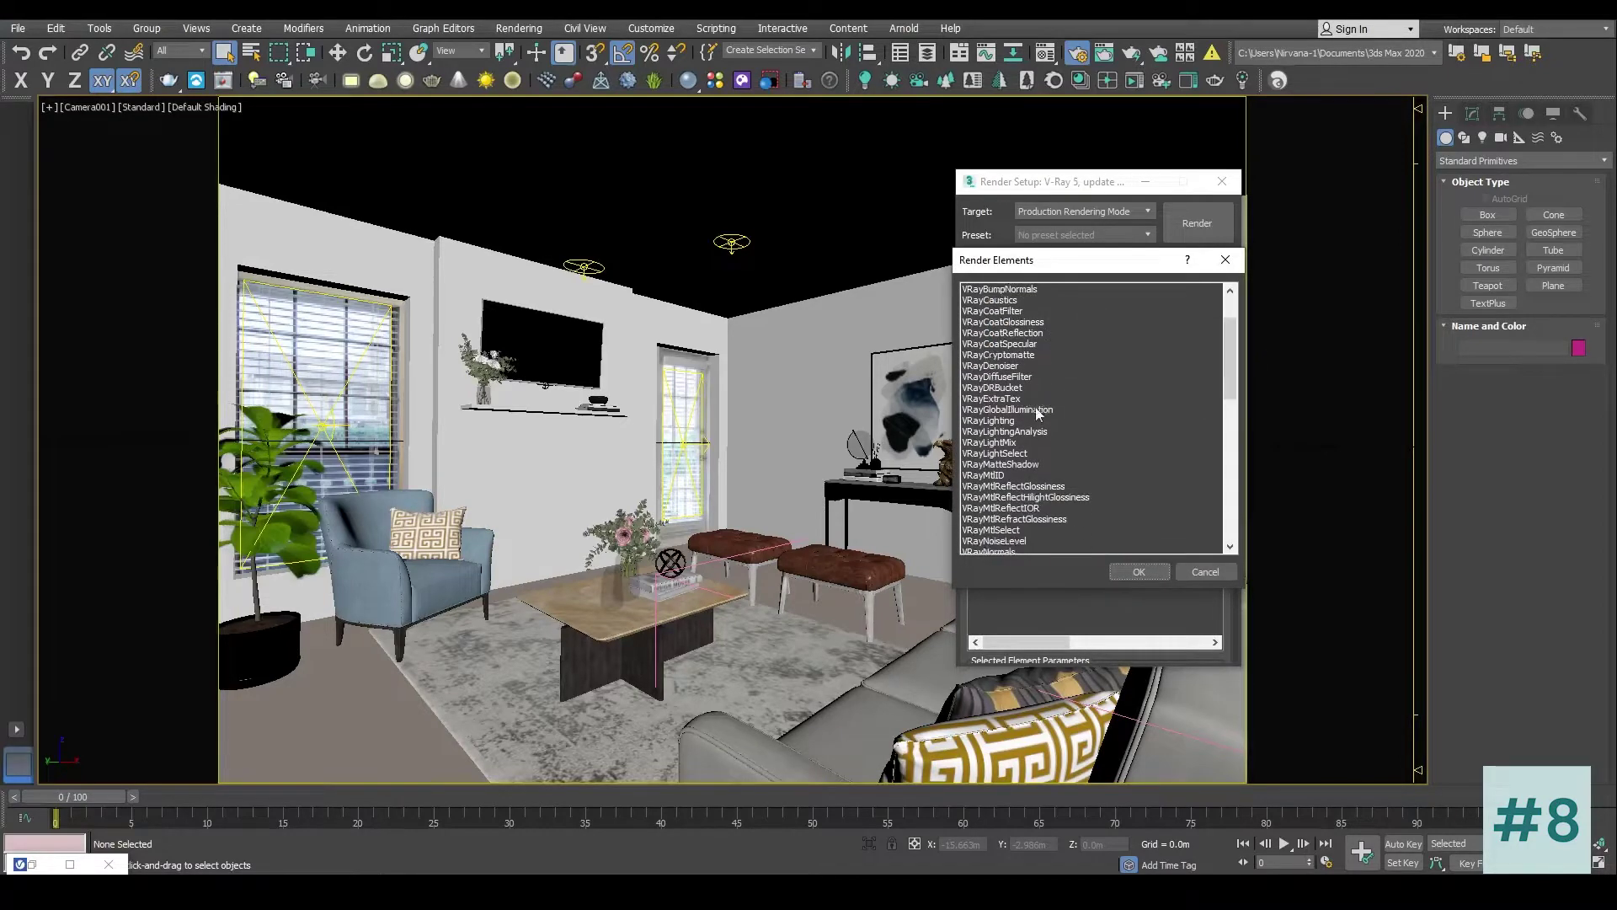
scroll(1049, 422, up, 1)
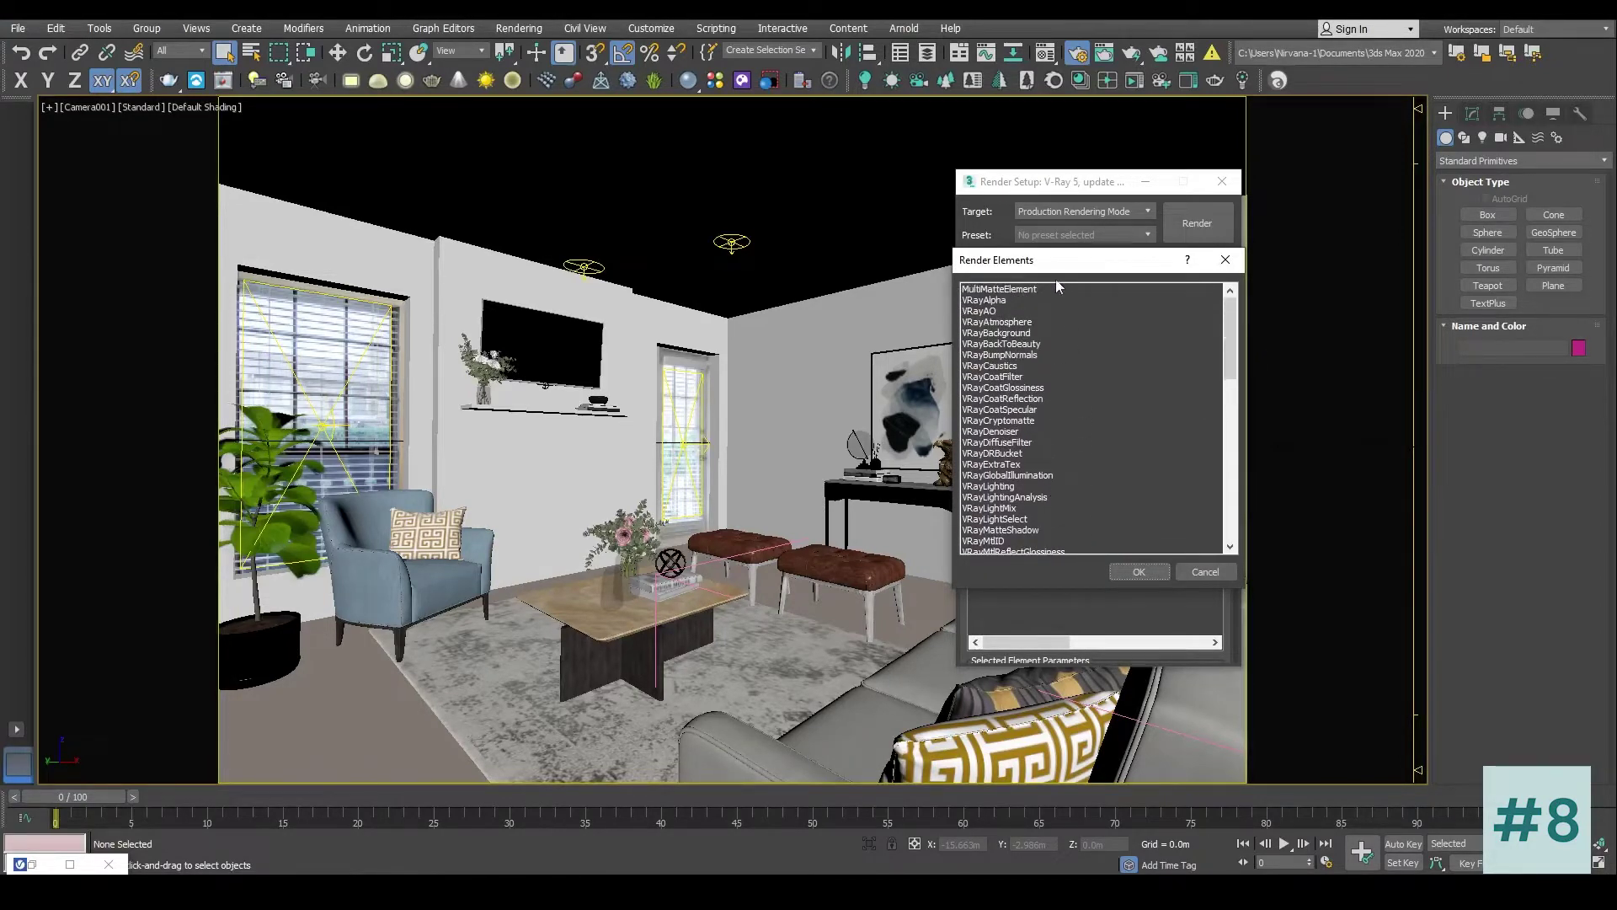
click(1017, 430)
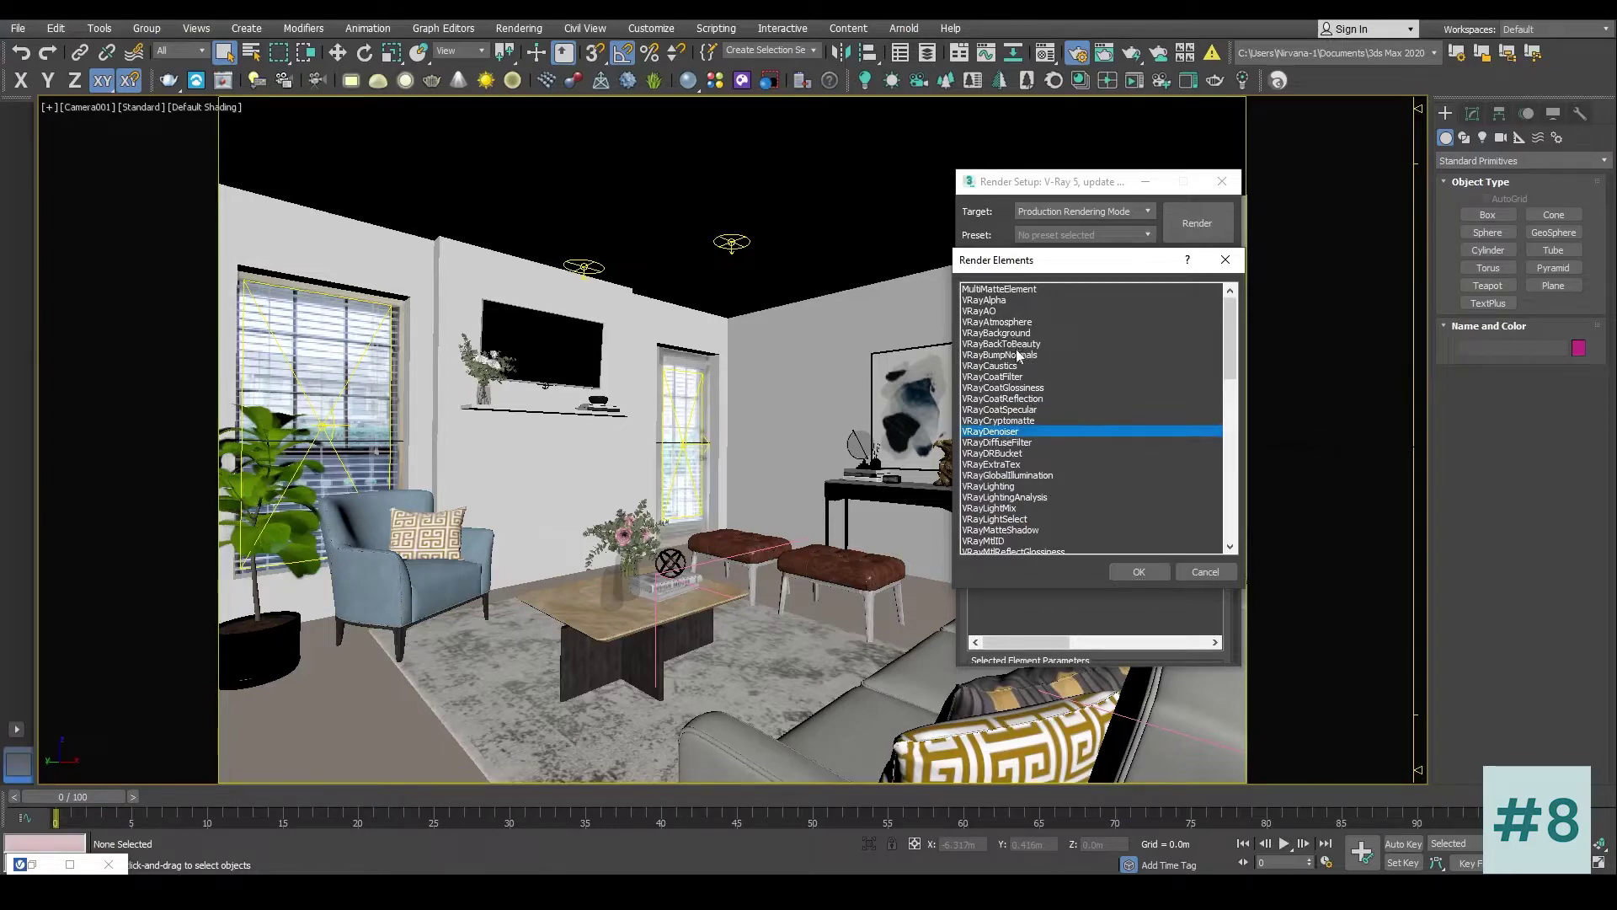
ctrl+click(1017, 443)
scroll(1098, 478, down, 2)
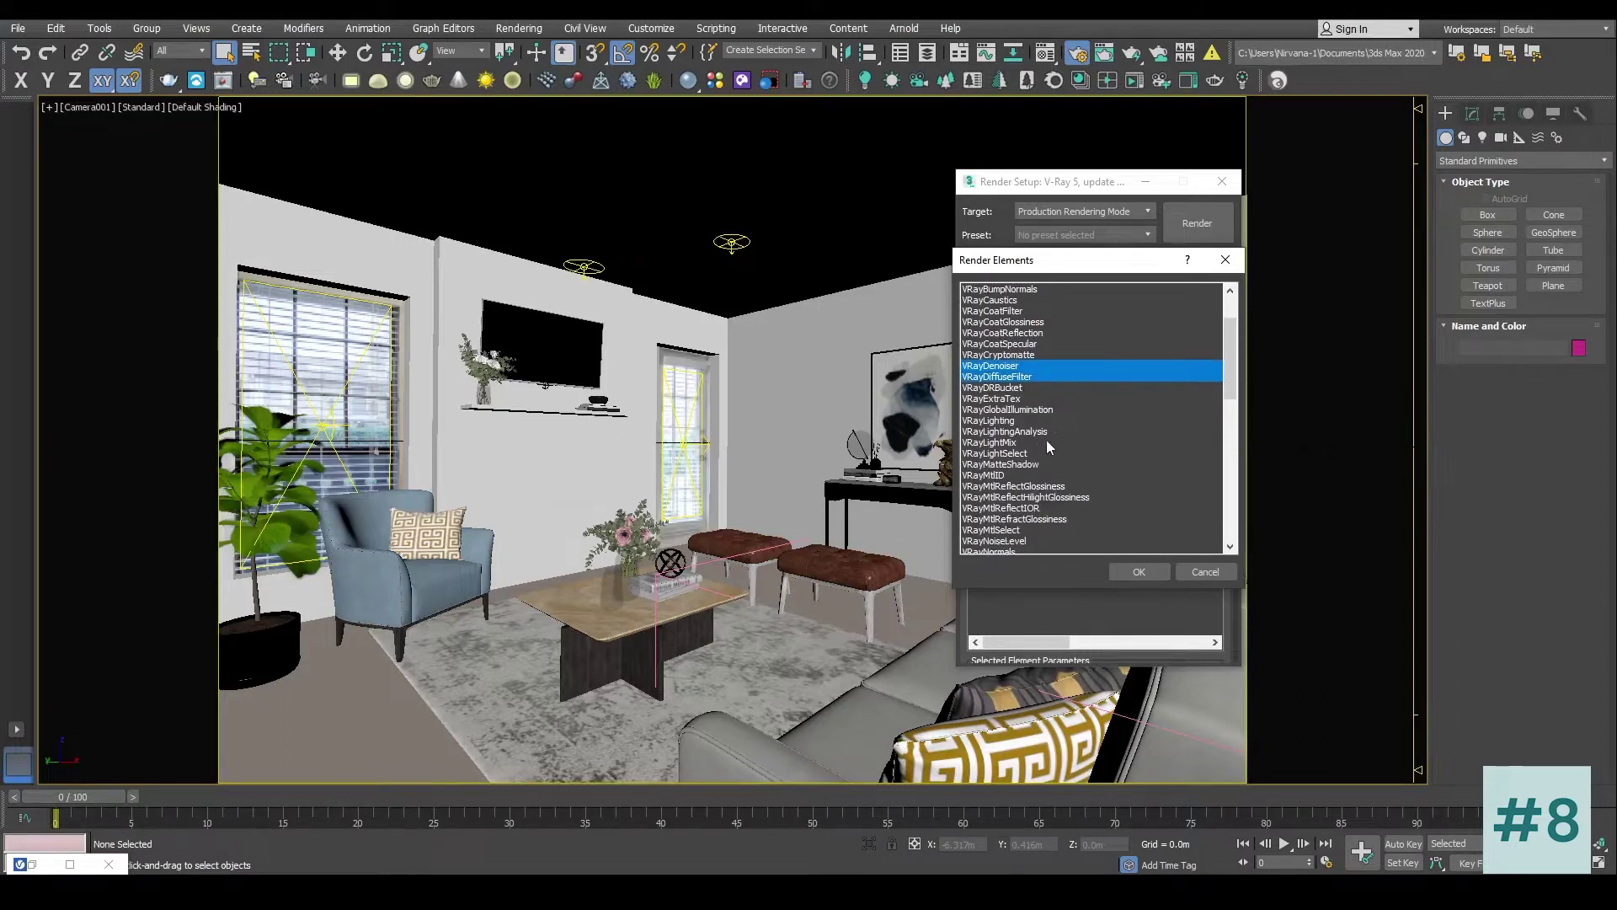
scroll(1076, 438, down, 5)
scroll(1078, 440, down, 6)
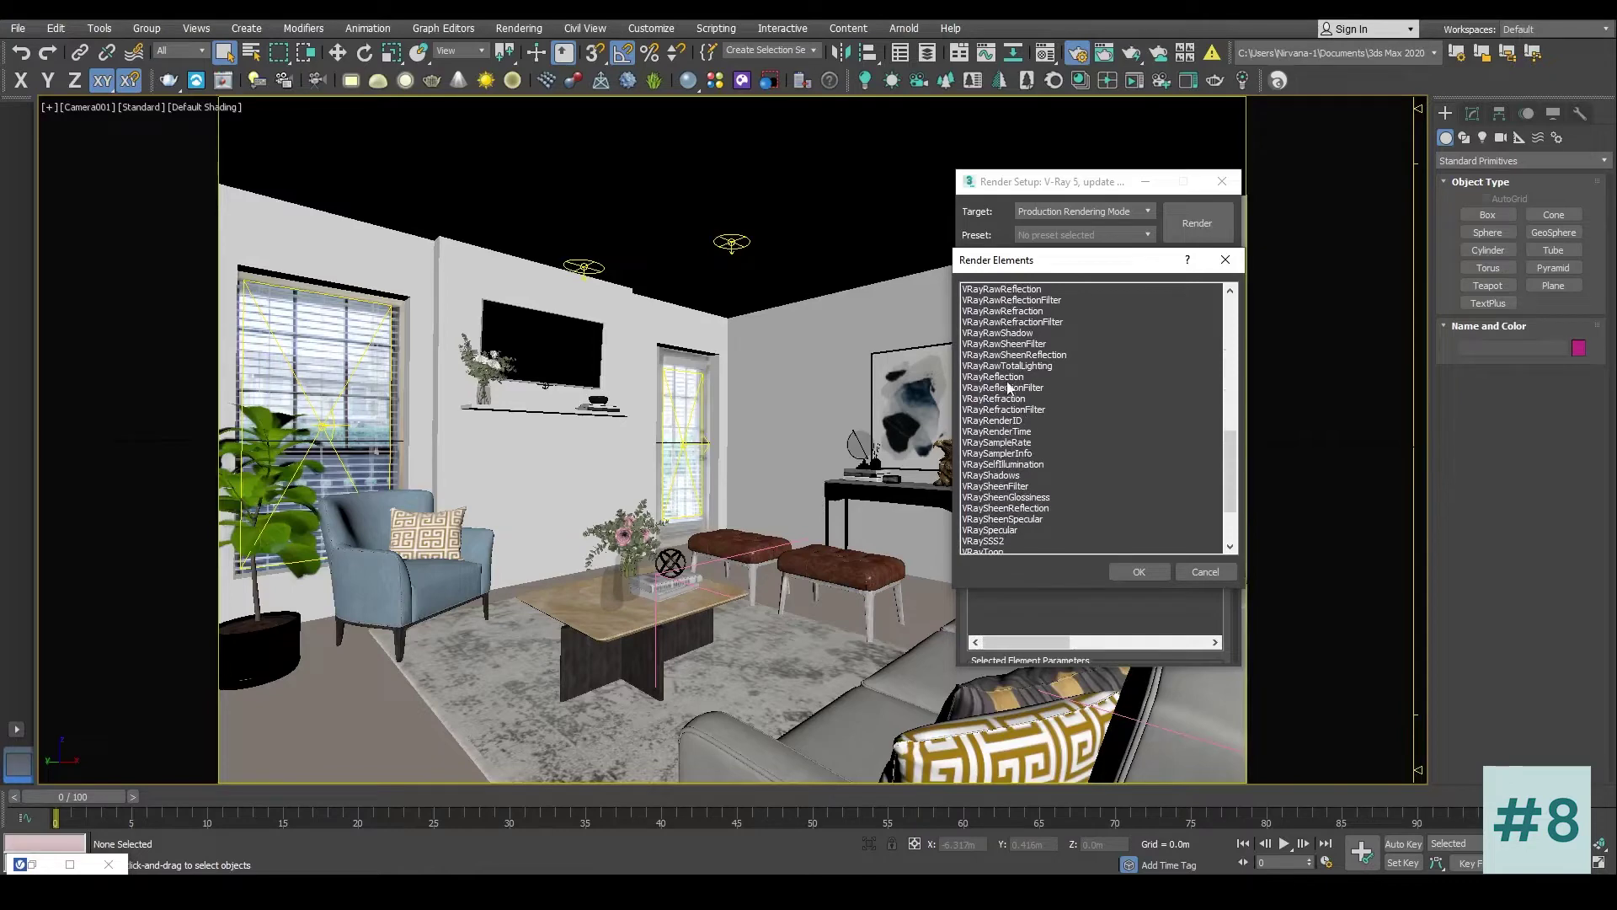
ctrl+click(1008, 378)
ctrl+click(1016, 400)
scroll(1104, 452, down, 1)
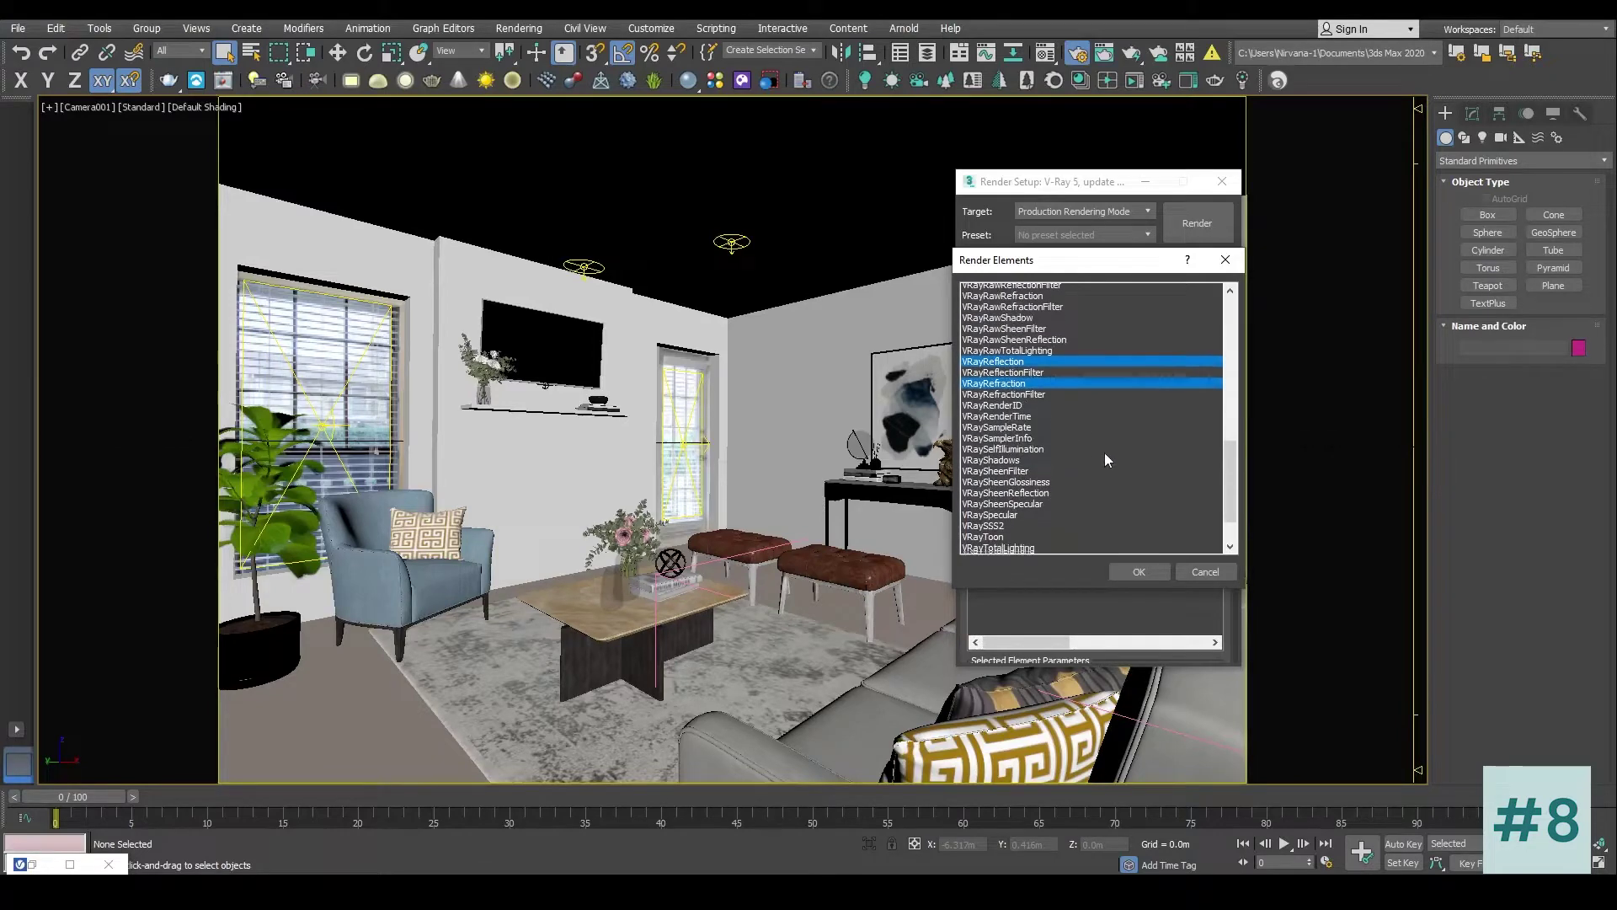
scroll(1105, 452, down, 3)
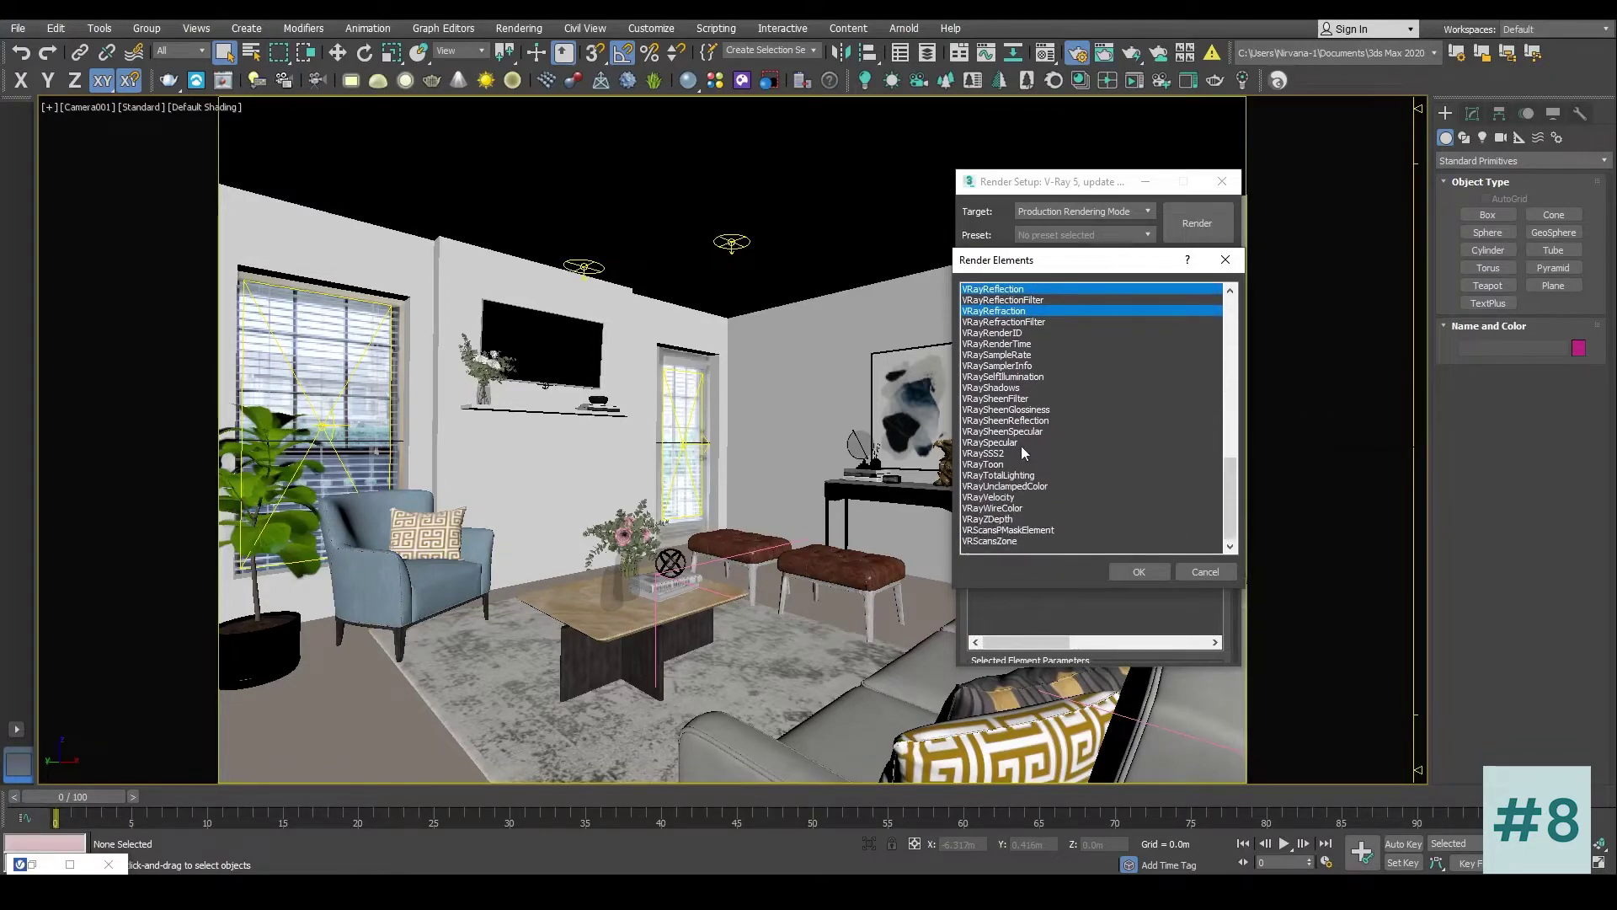
ctrl+click(1010, 443)
ctrl+click(1029, 476)
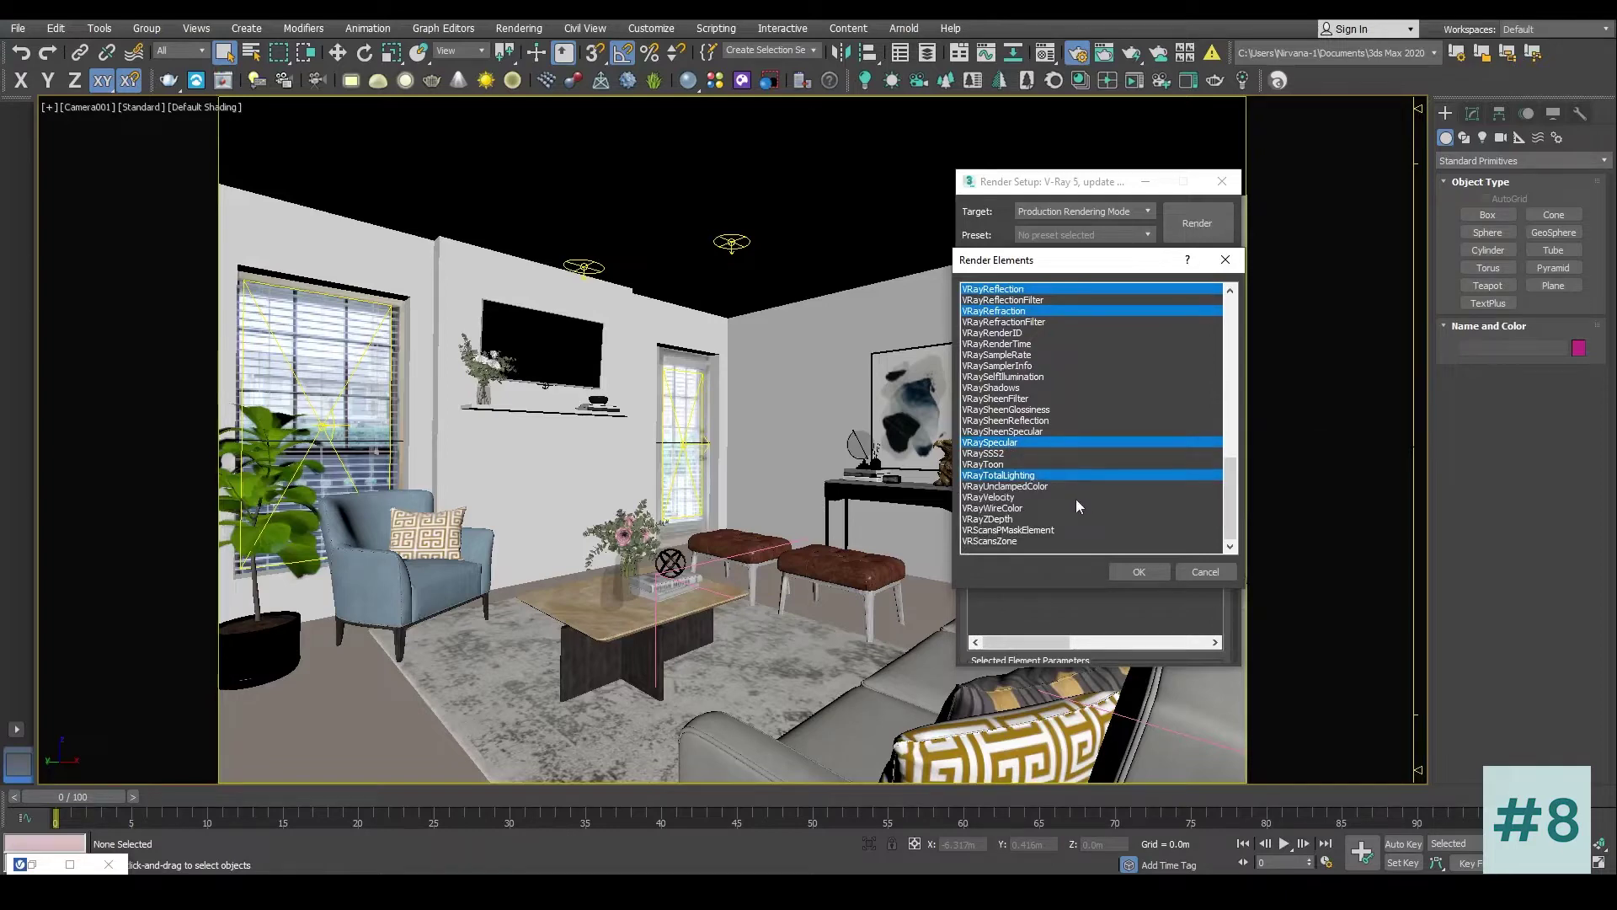
ctrl+click(1006, 509)
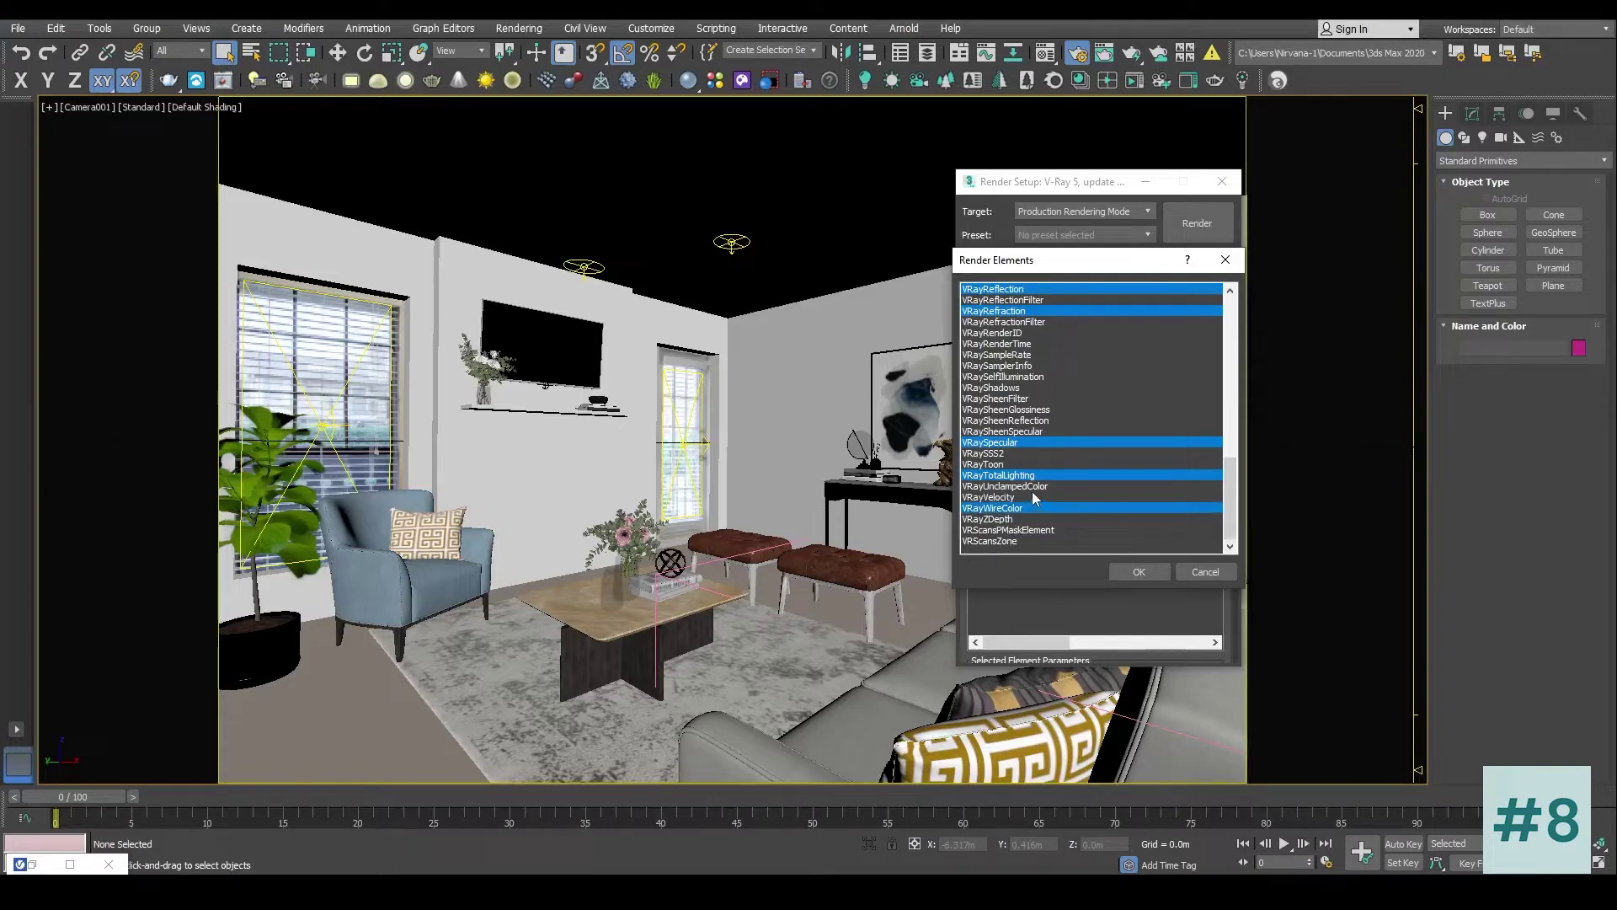
ctrl+click(1024, 388)
Step: Also select VRayMatteShadow and VRayAO, then add all ten elements
scroll(1127, 455, up, 1)
scroll(1127, 455, up, 9)
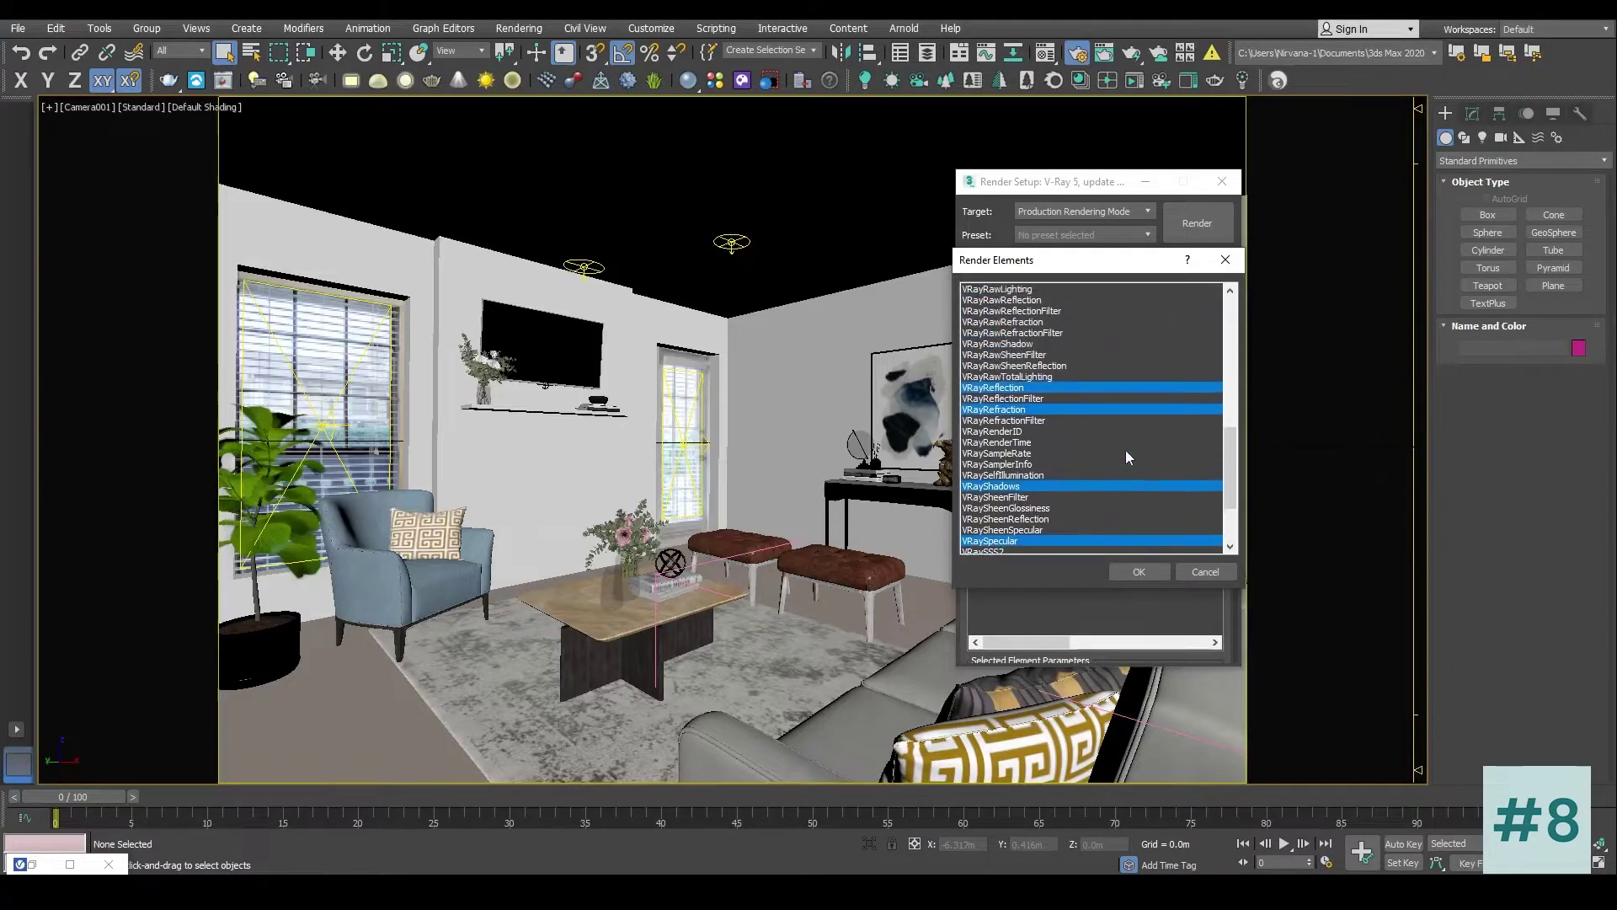
scroll(1127, 451, up, 3)
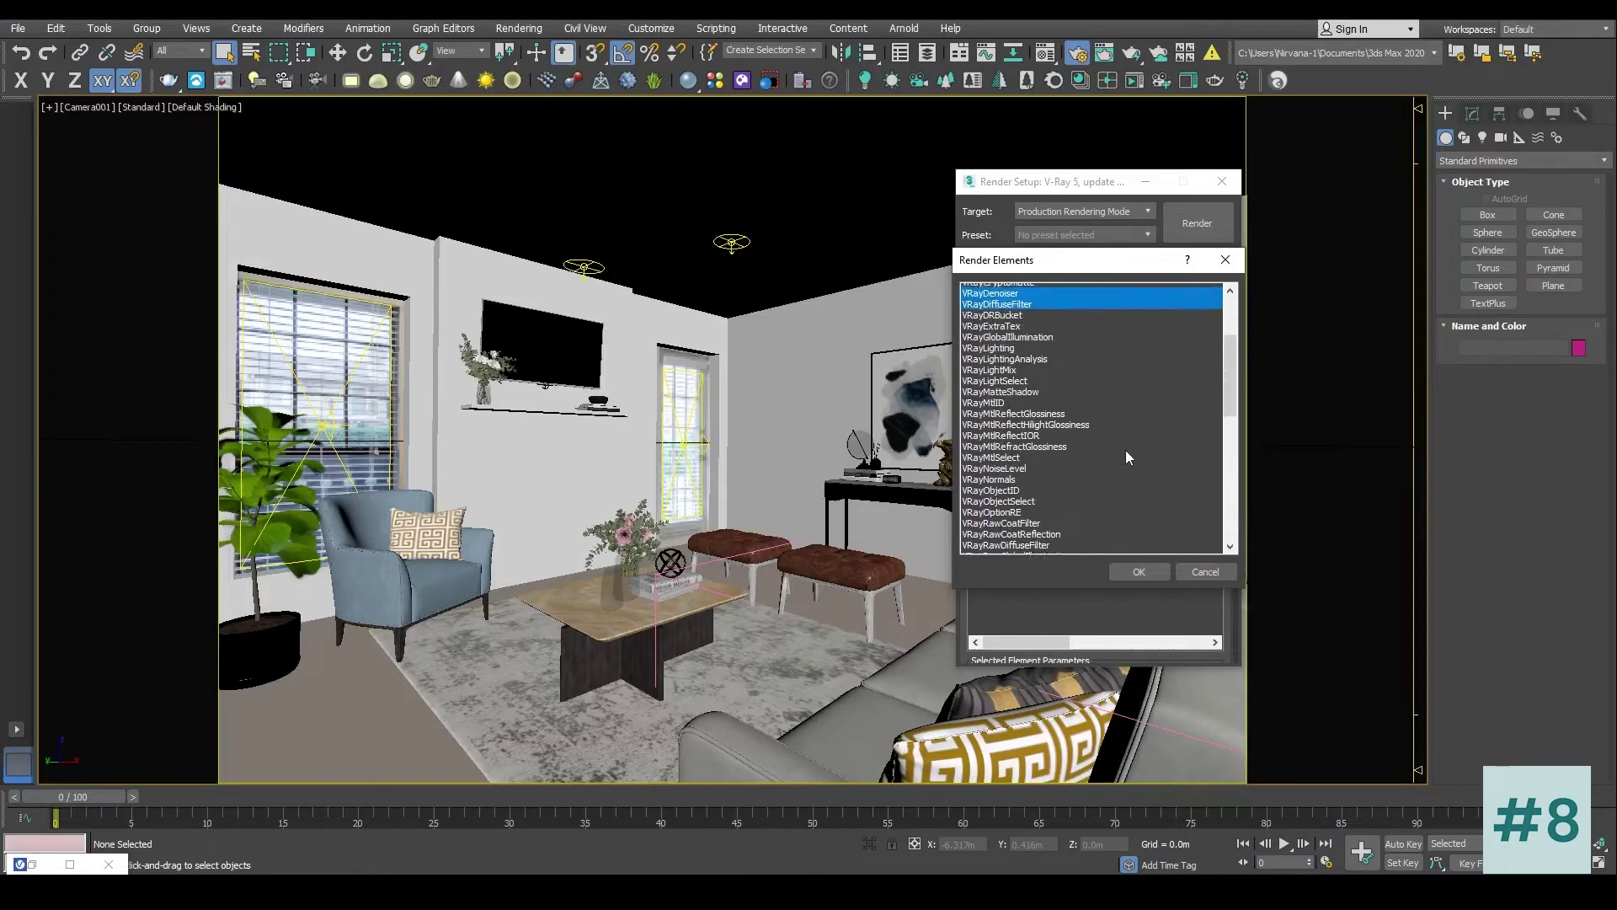
scroll(1127, 457, up, 2)
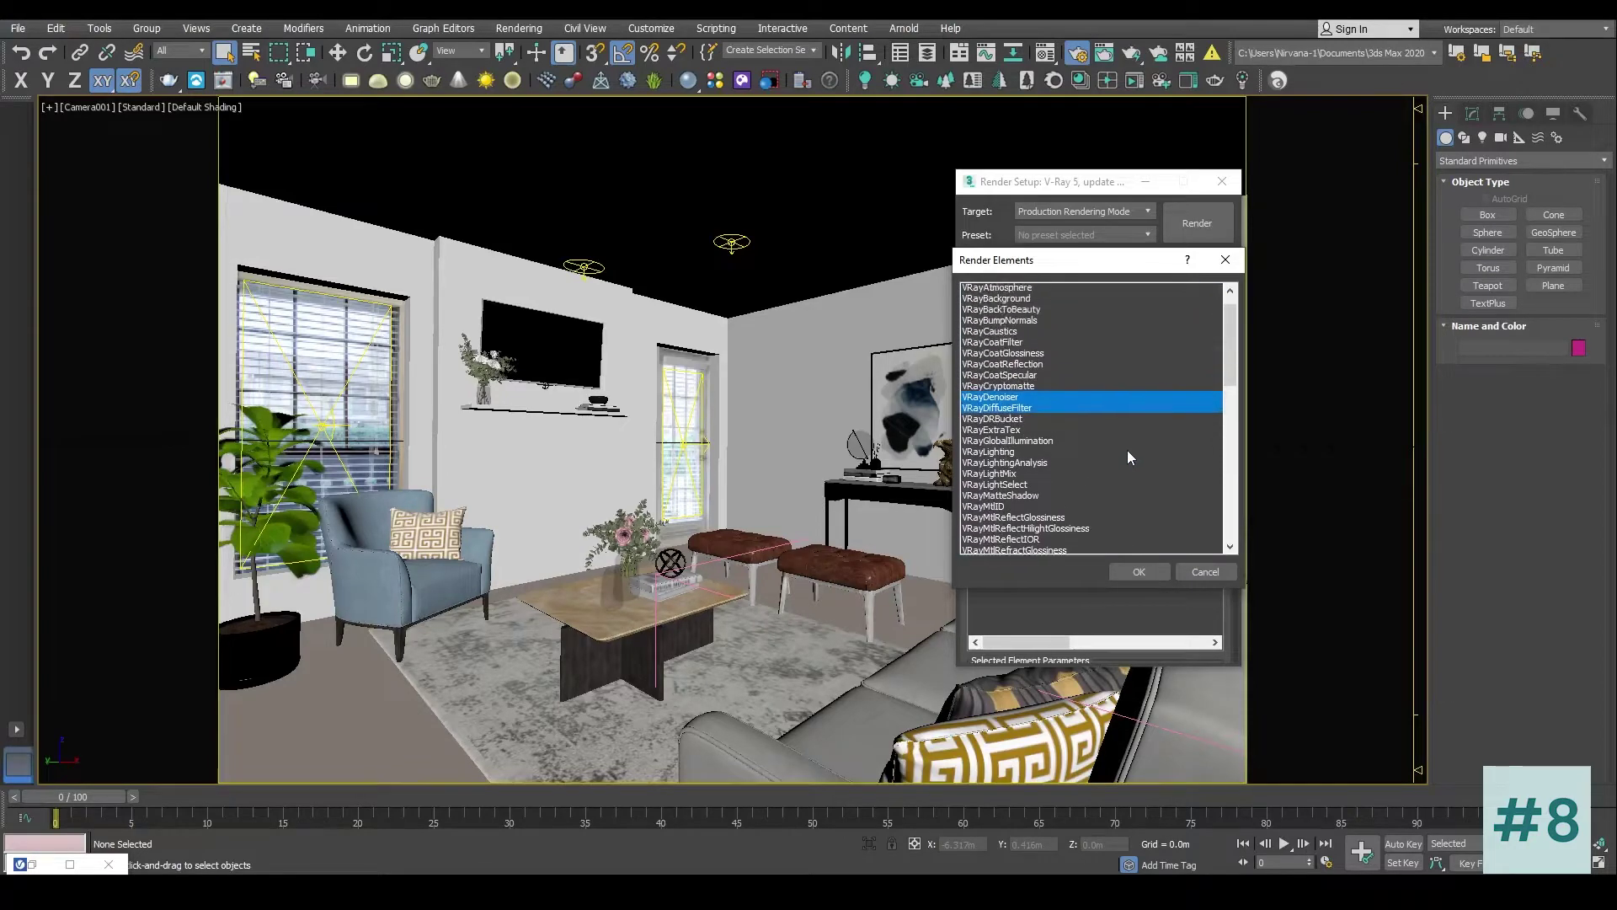
ctrl+click(1018, 509)
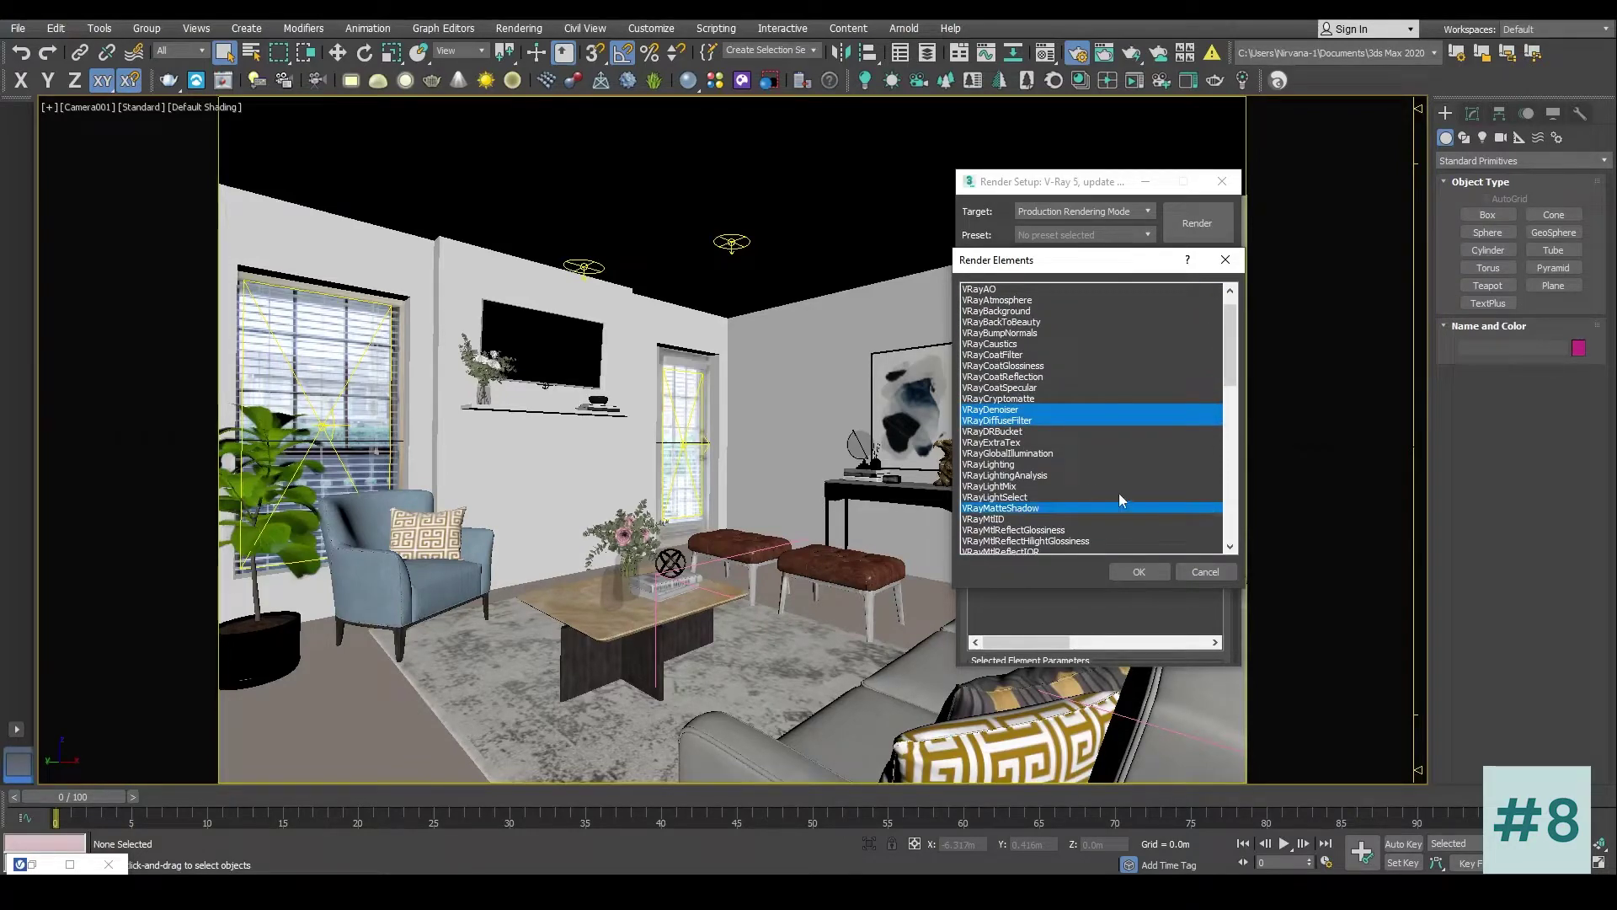
scroll(1118, 493, up, 1)
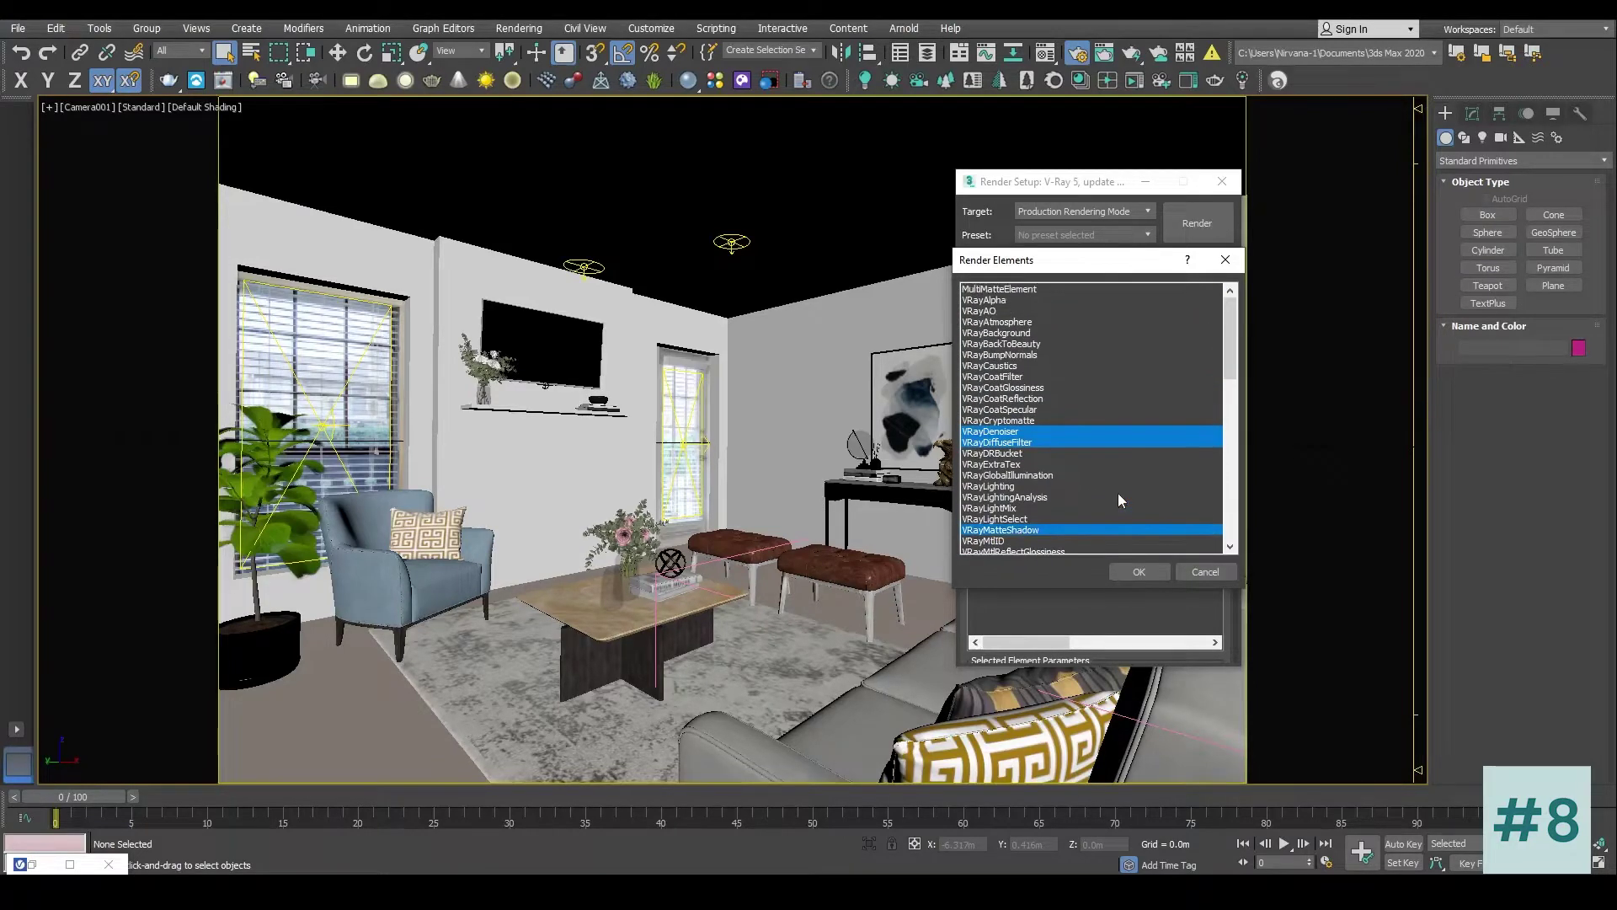
ctrl+click(981, 311)
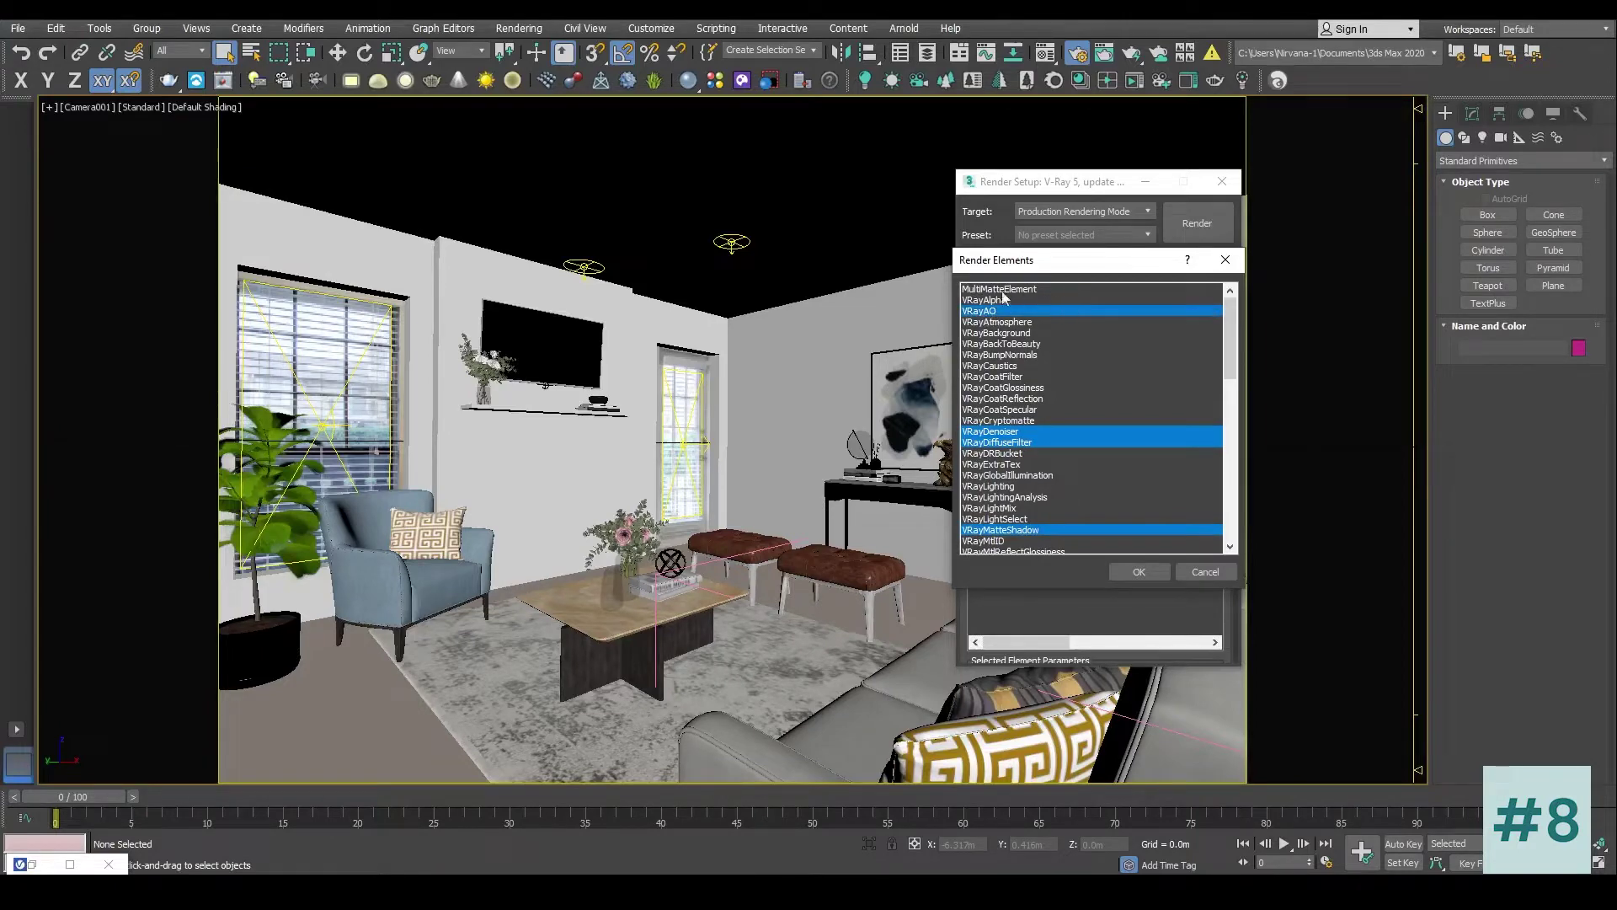
click(1124, 569)
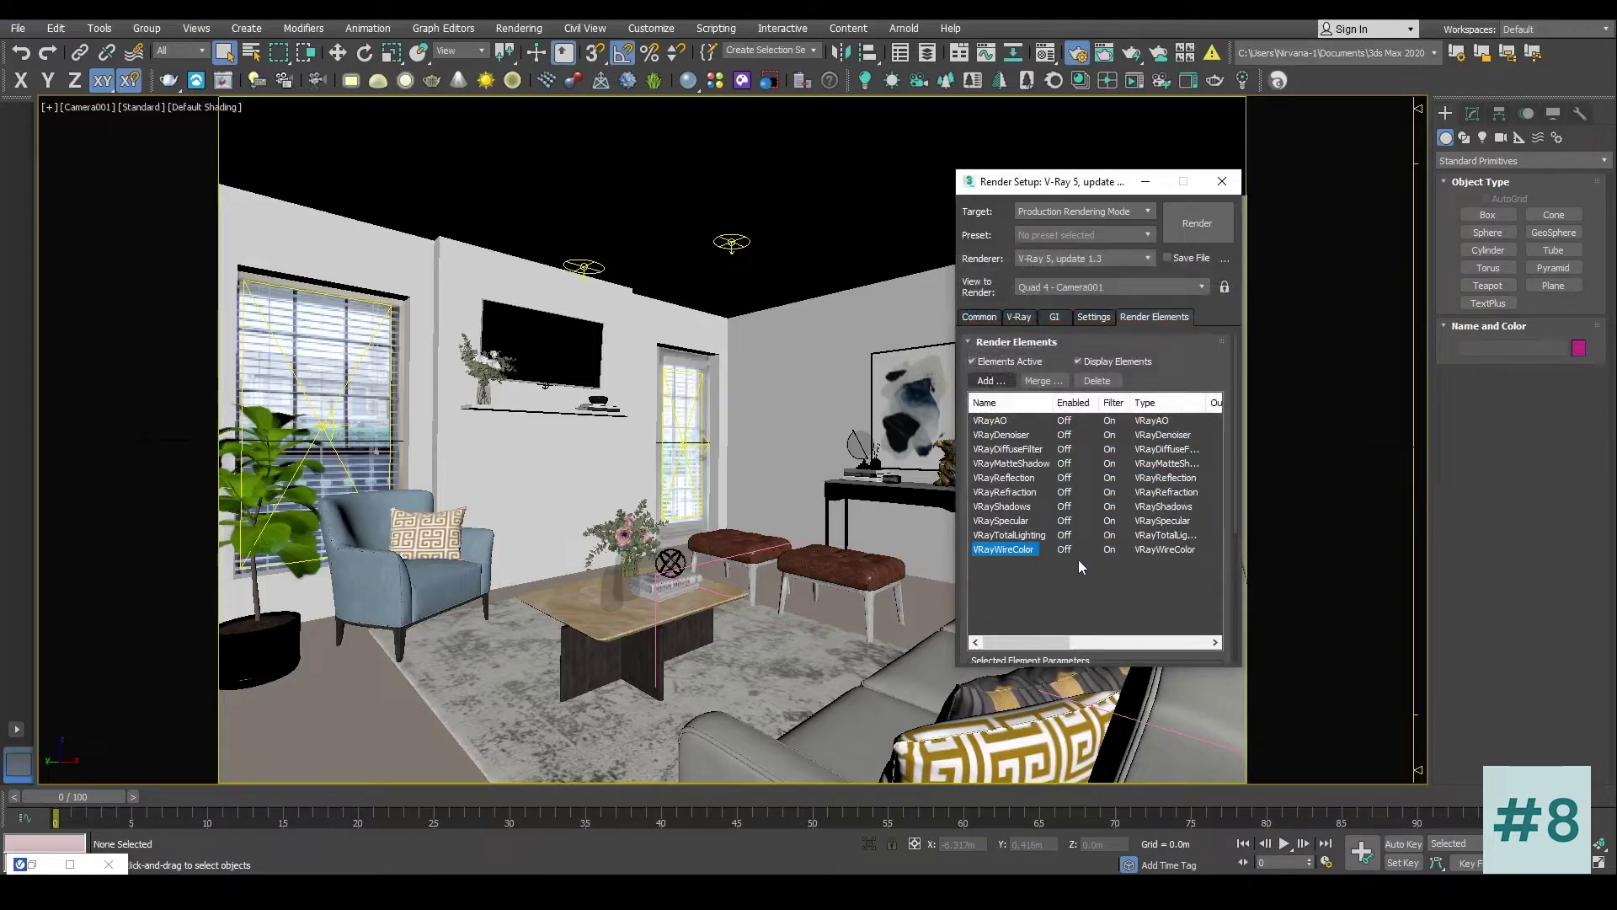
Step: Render the Camera001 view of the furnished living room to the V-Ray Frame Buffer
click(1013, 579)
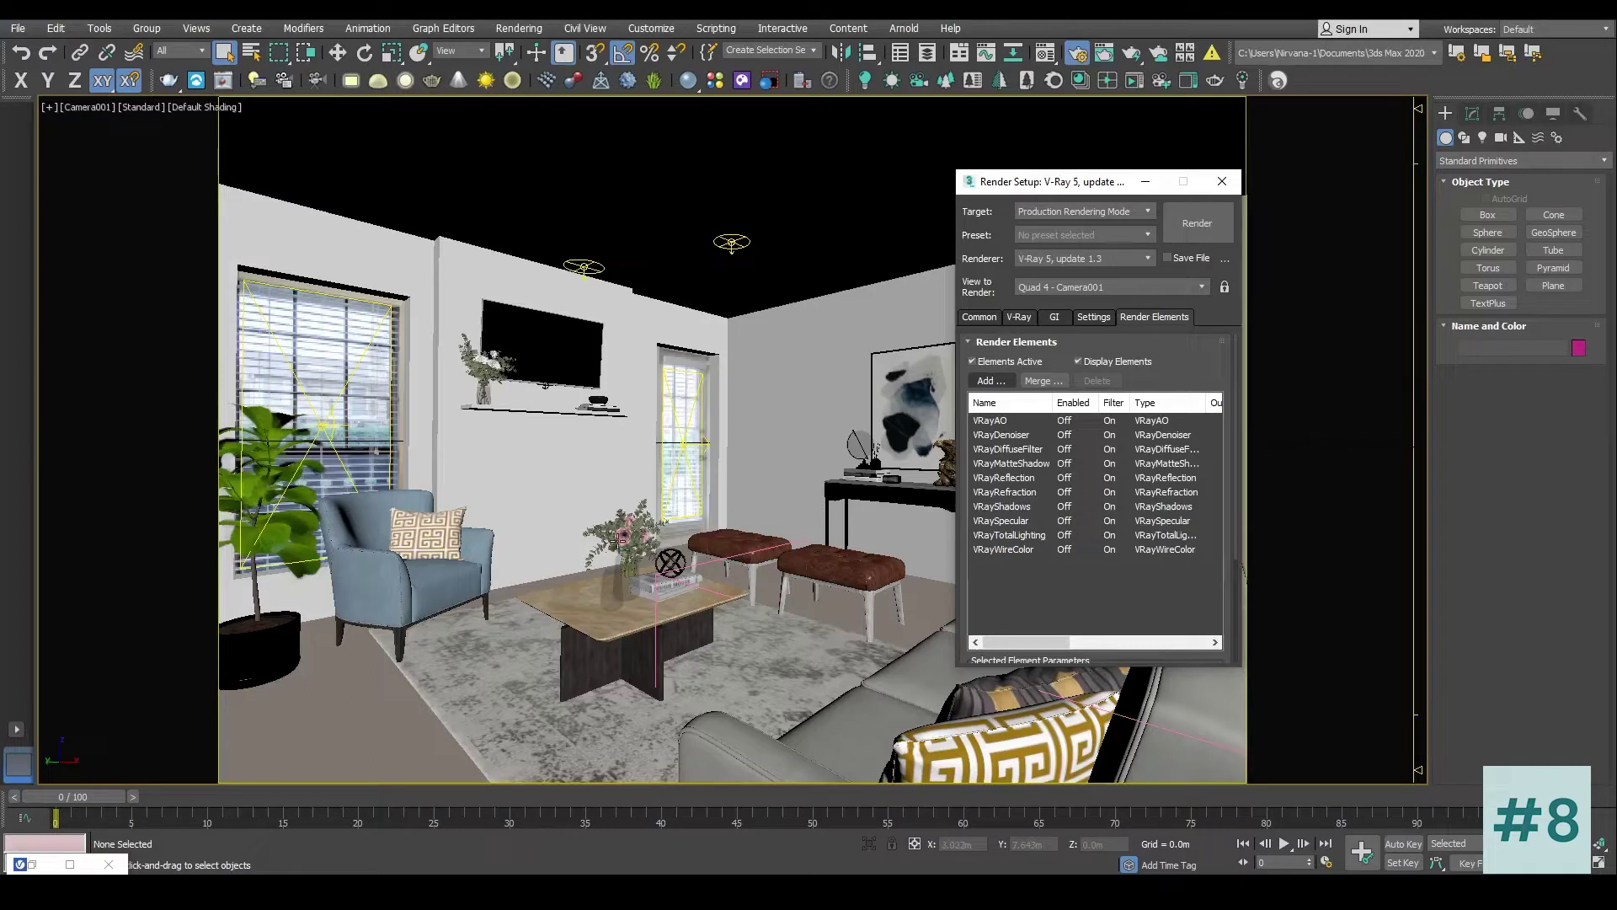
click(697, 563)
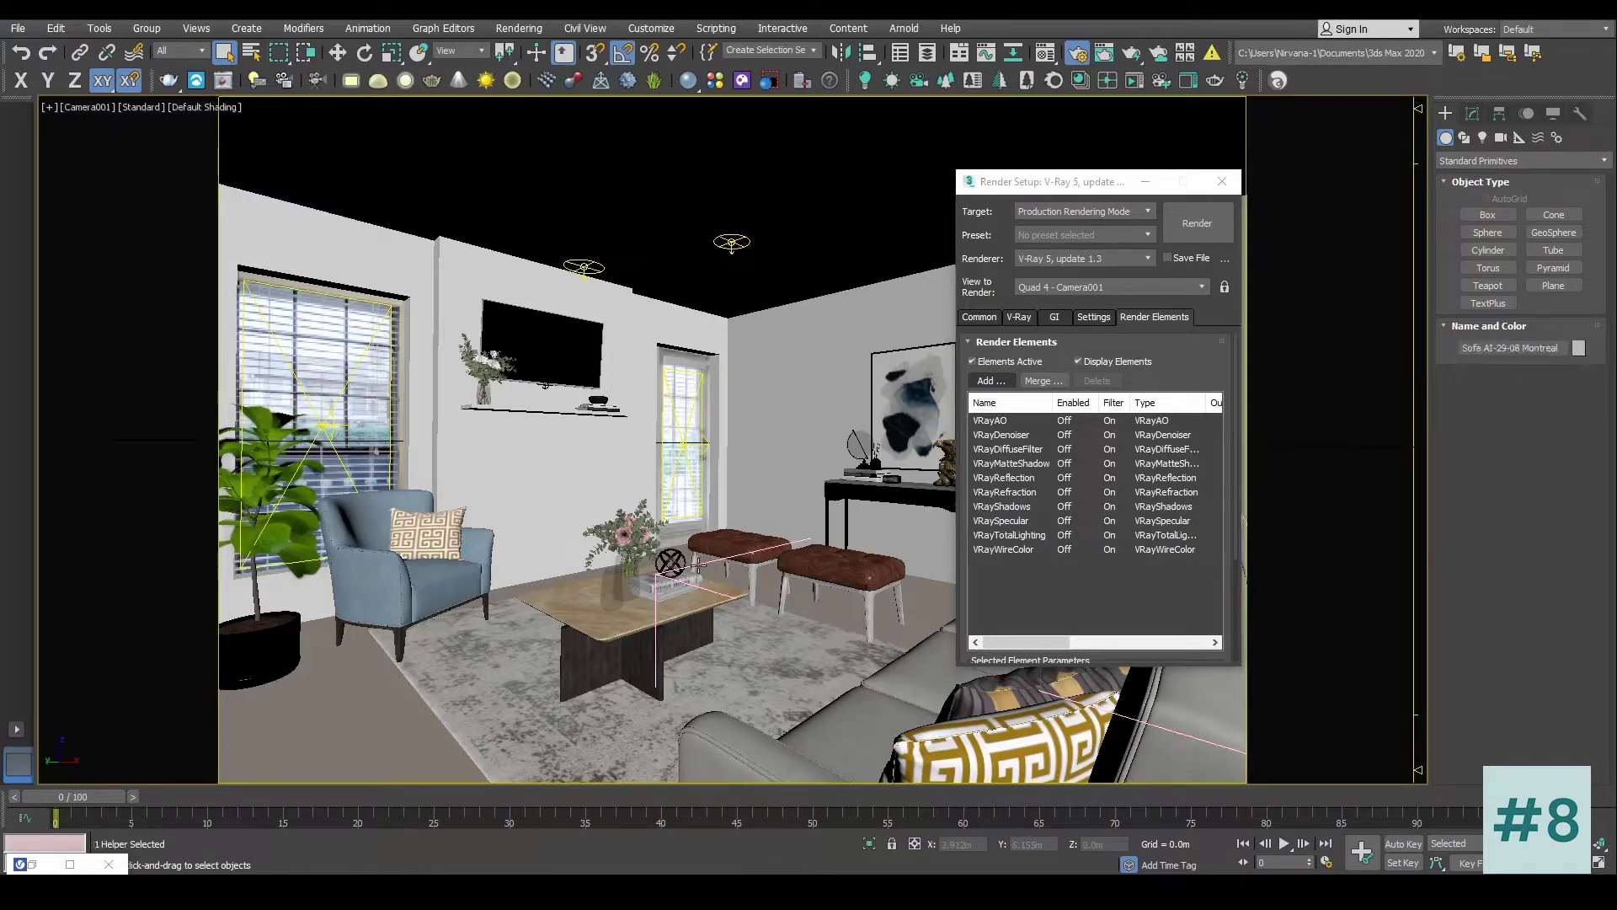
click(1205, 223)
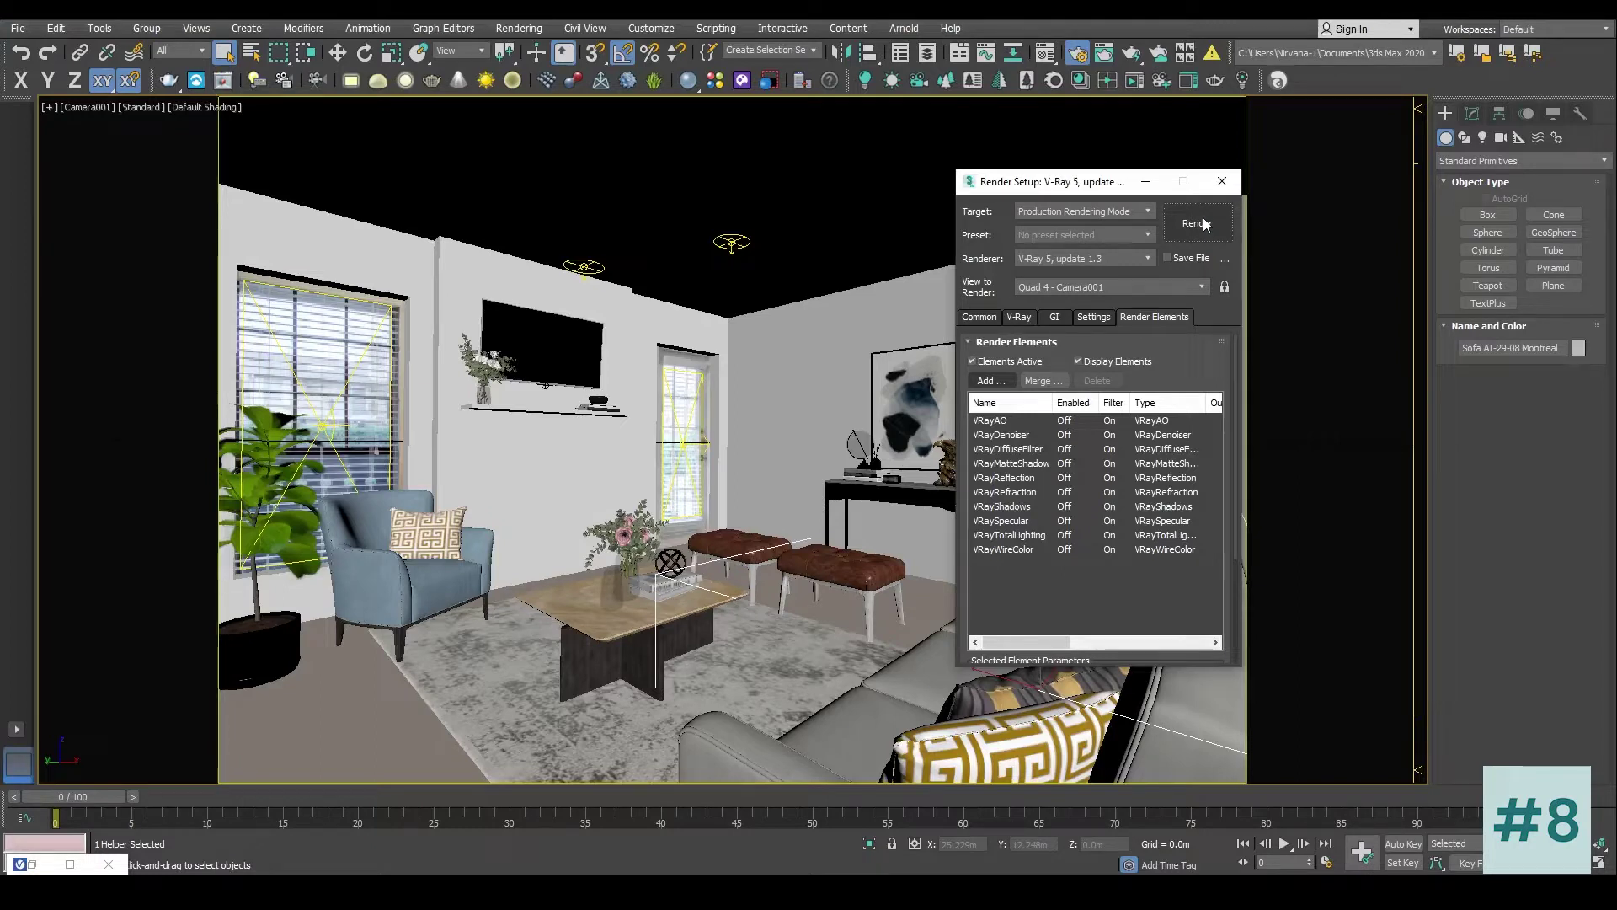
click(1205, 224)
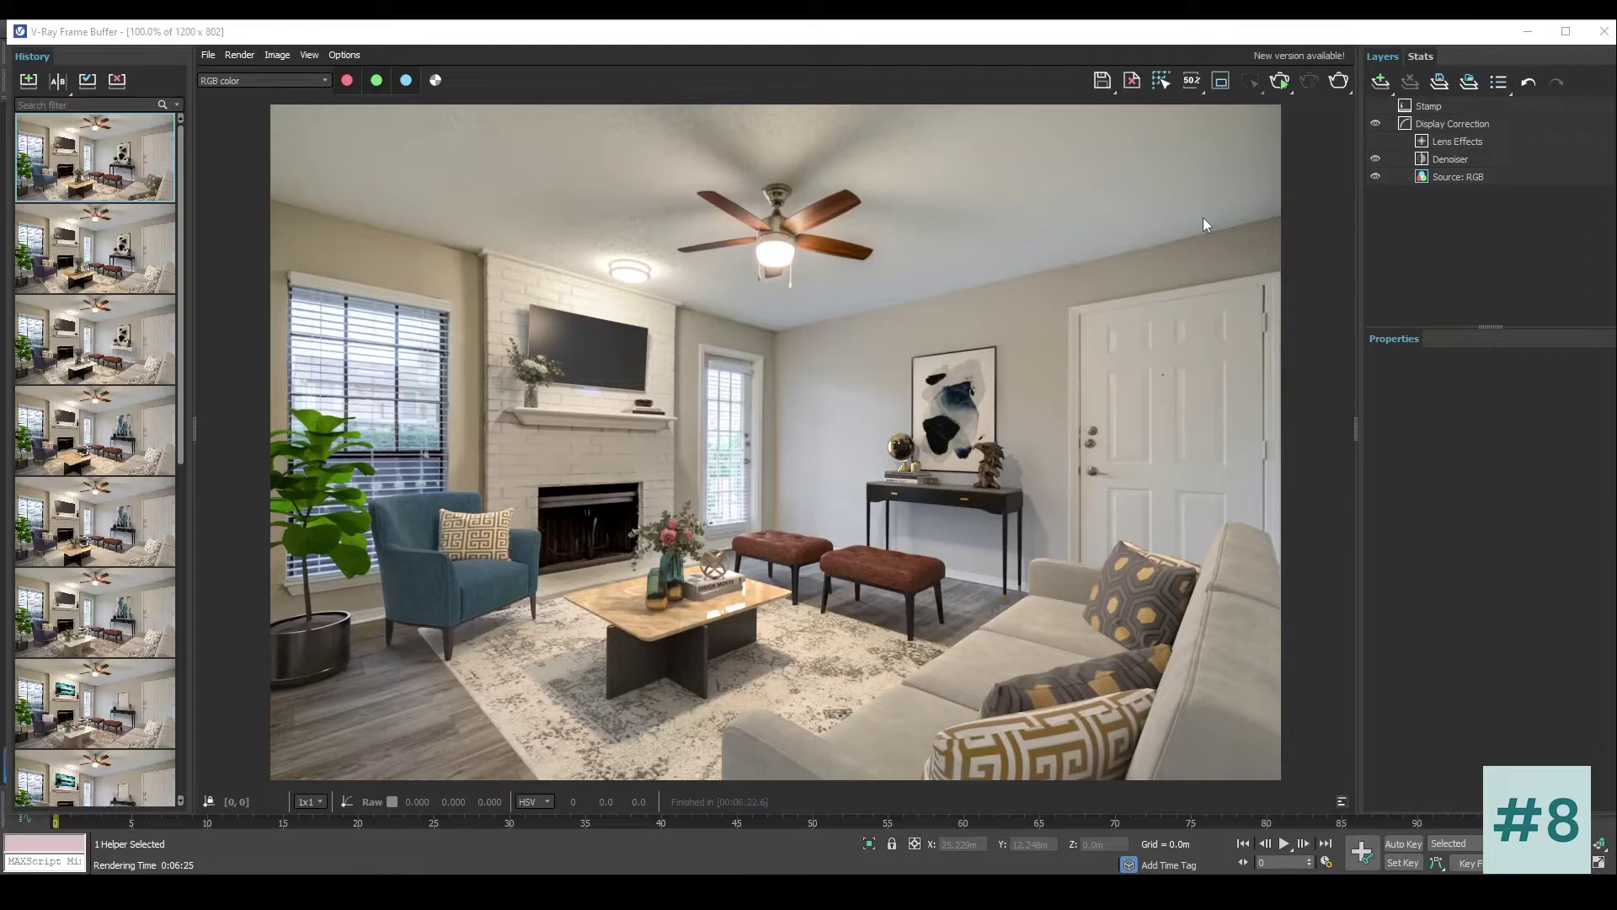
Step: View the Alpha and VRayAO passes, zooming into the ceiling corner
click(299, 80)
click(236, 110)
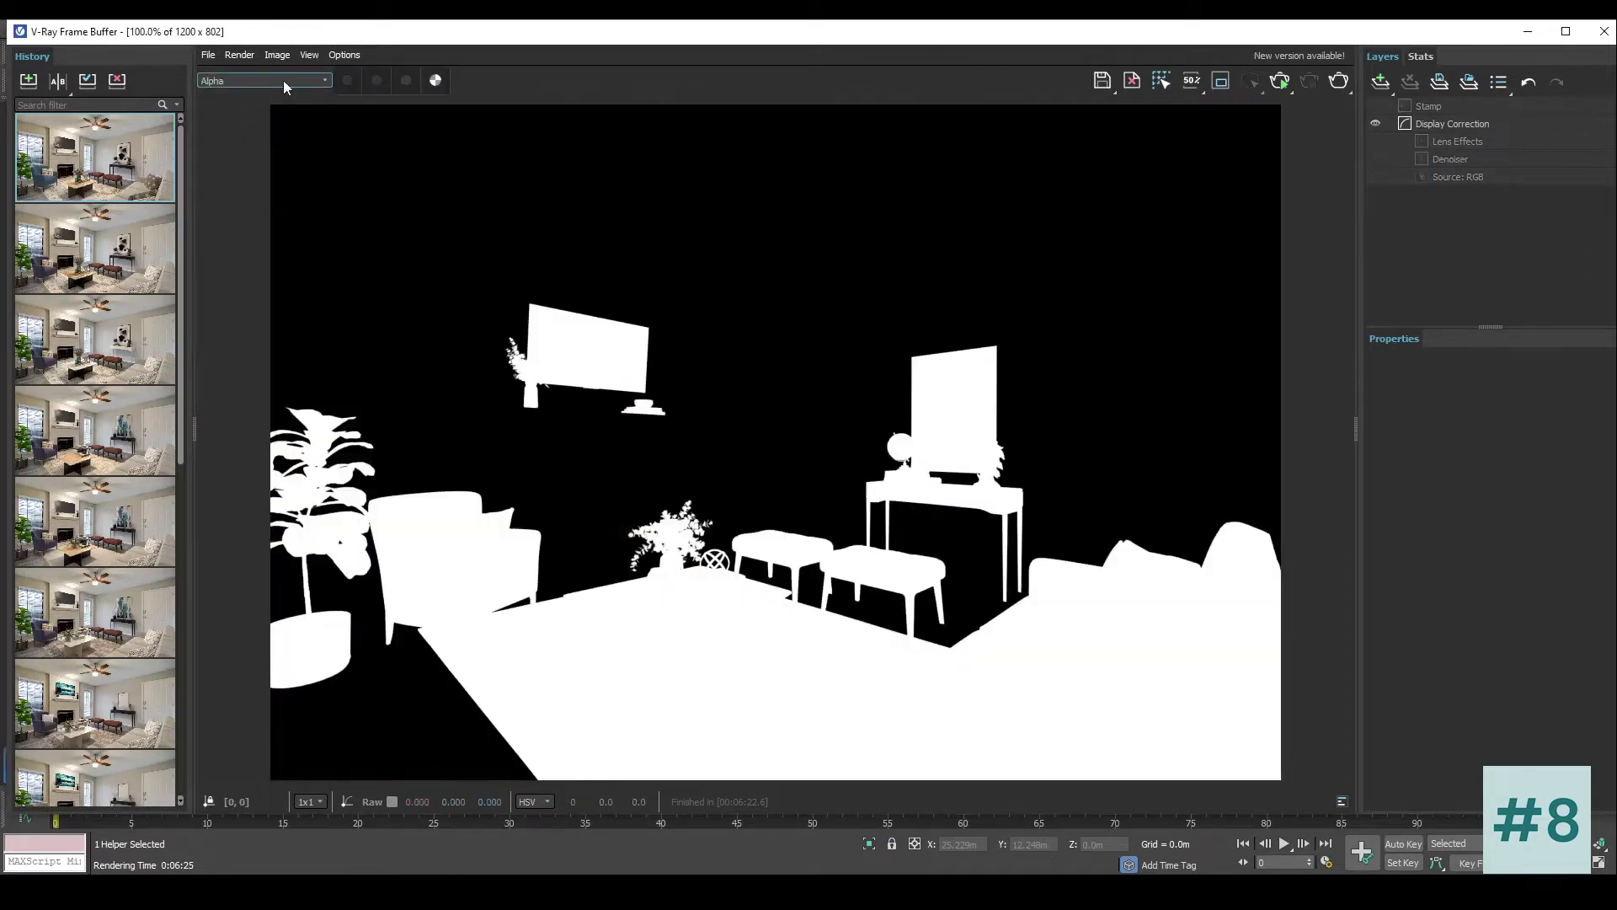
click(283, 80)
click(264, 126)
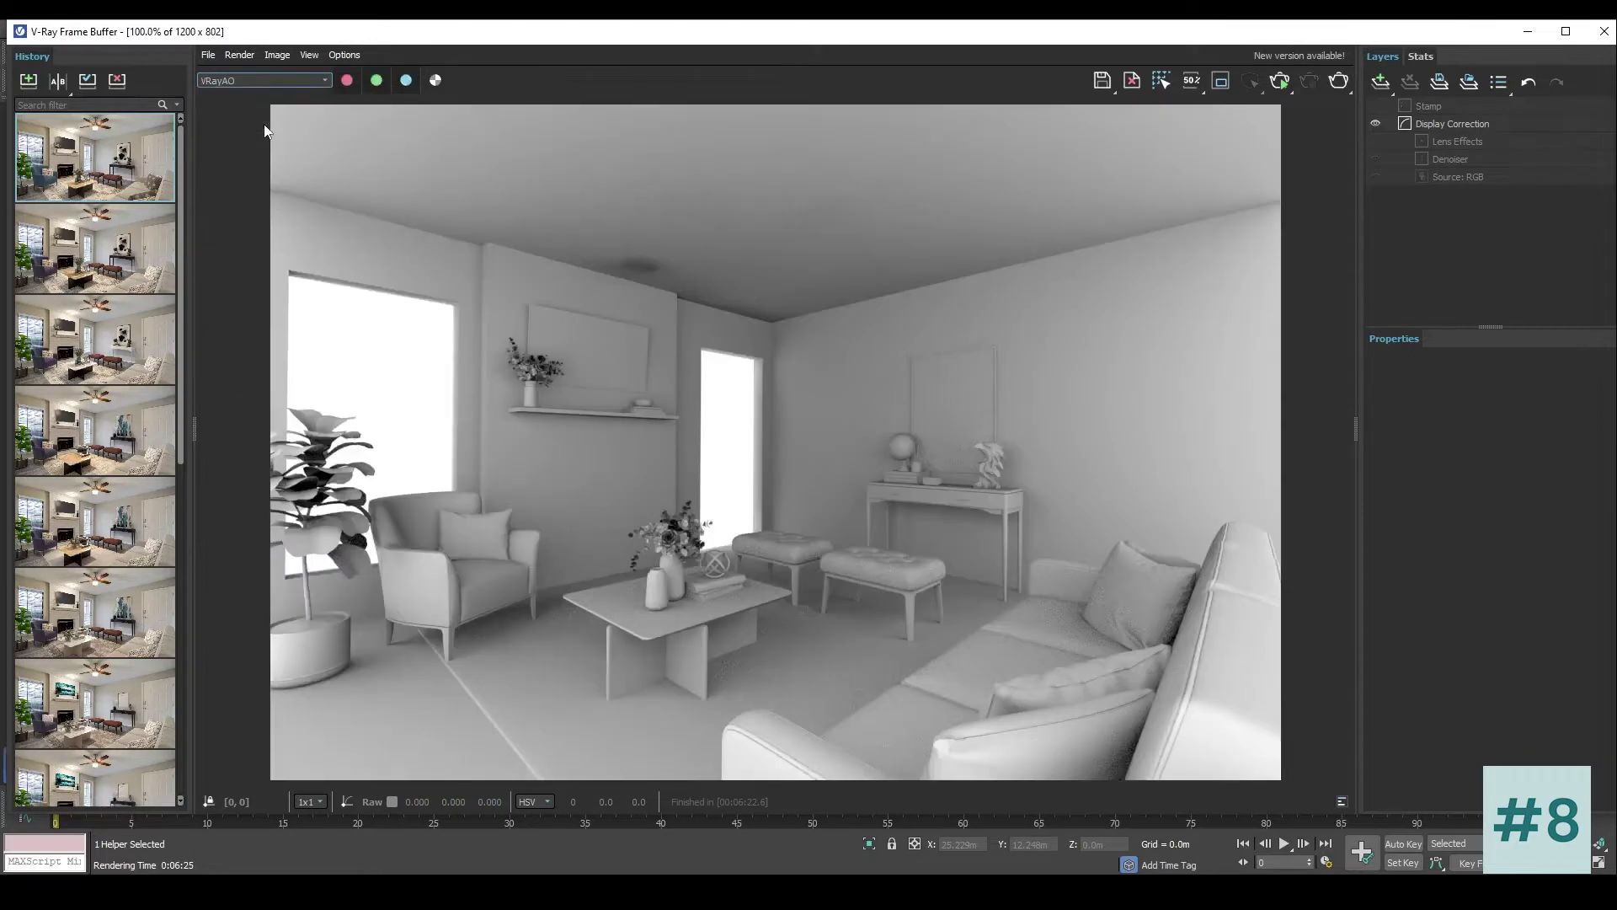
scroll(1065, 386, up, 2)
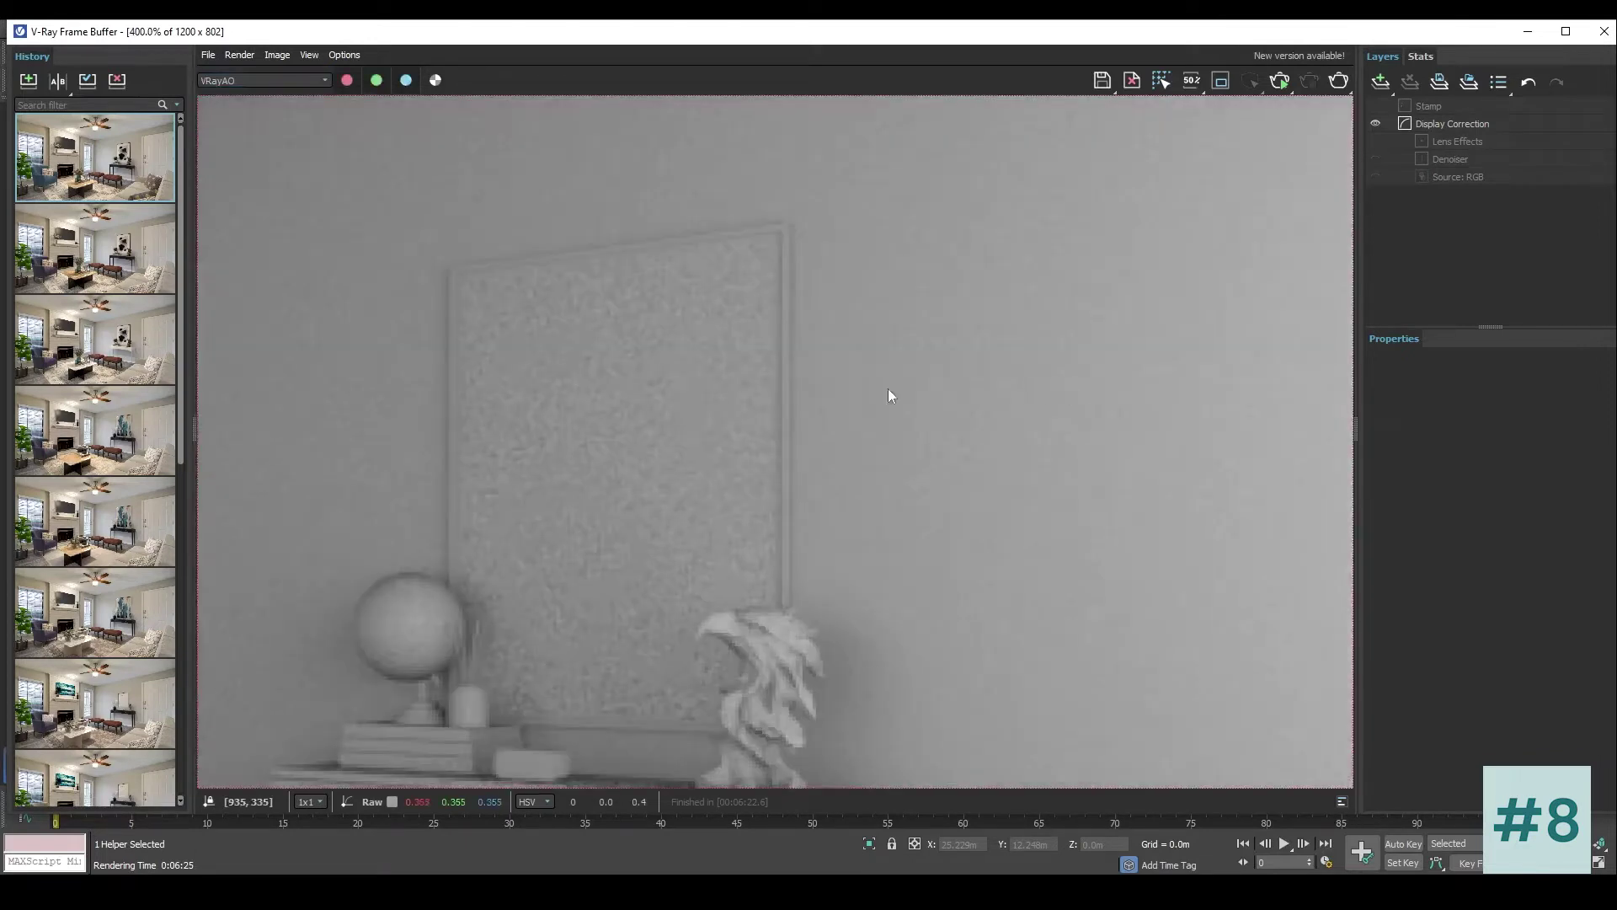
drag(844, 290, 656, 438)
scroll(665, 472, down, 2)
scroll(741, 428, up, 2)
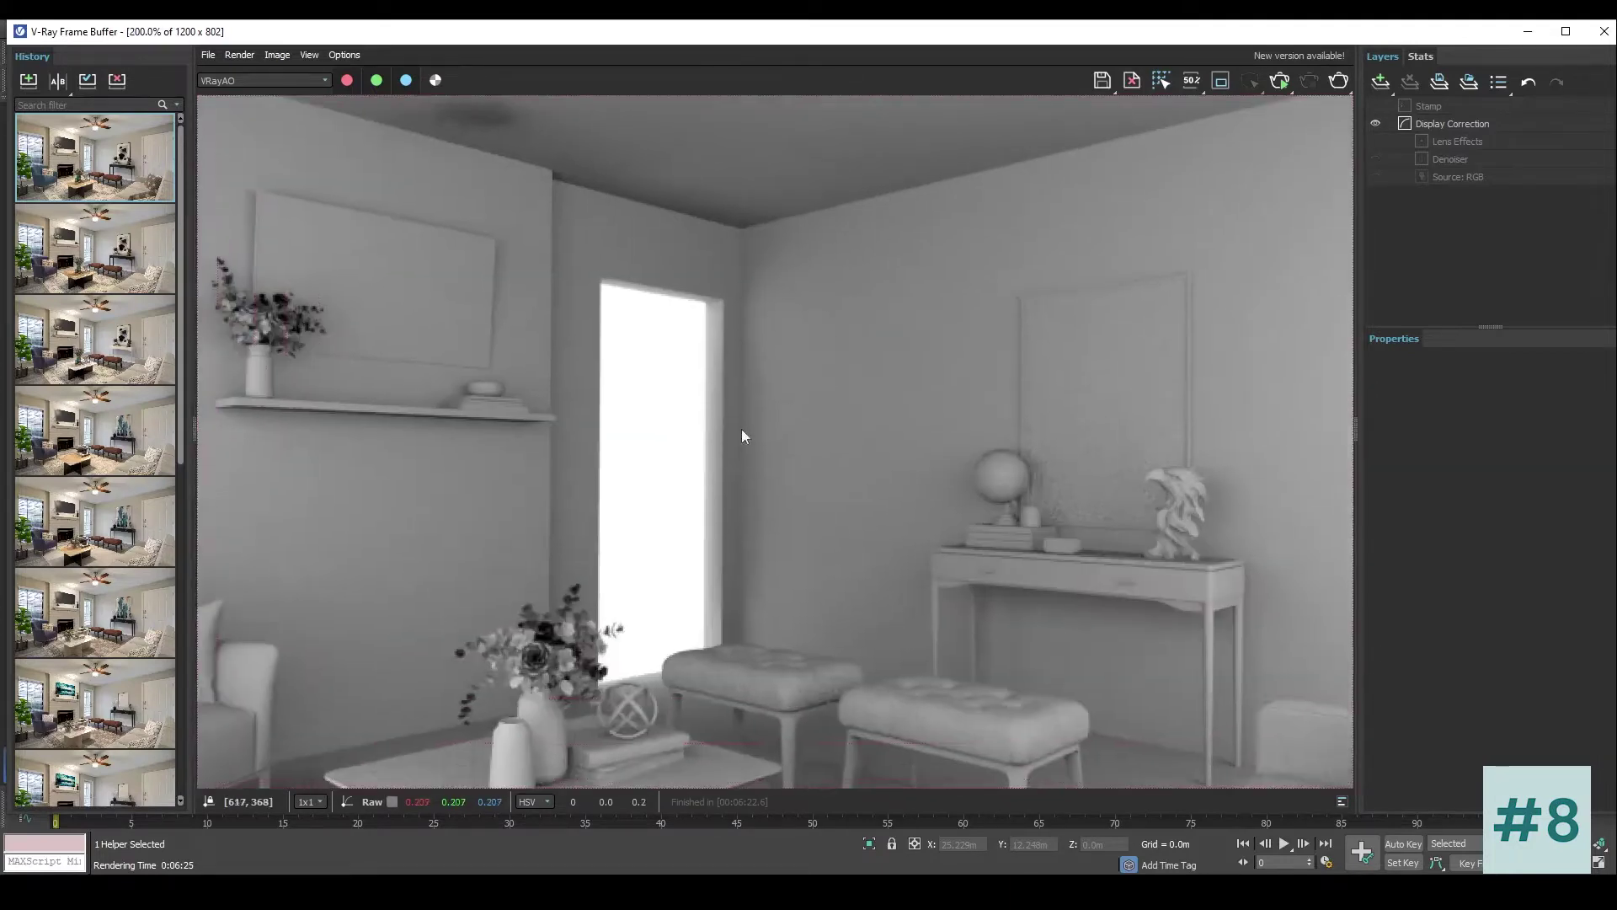
scroll(879, 406, down, 3)
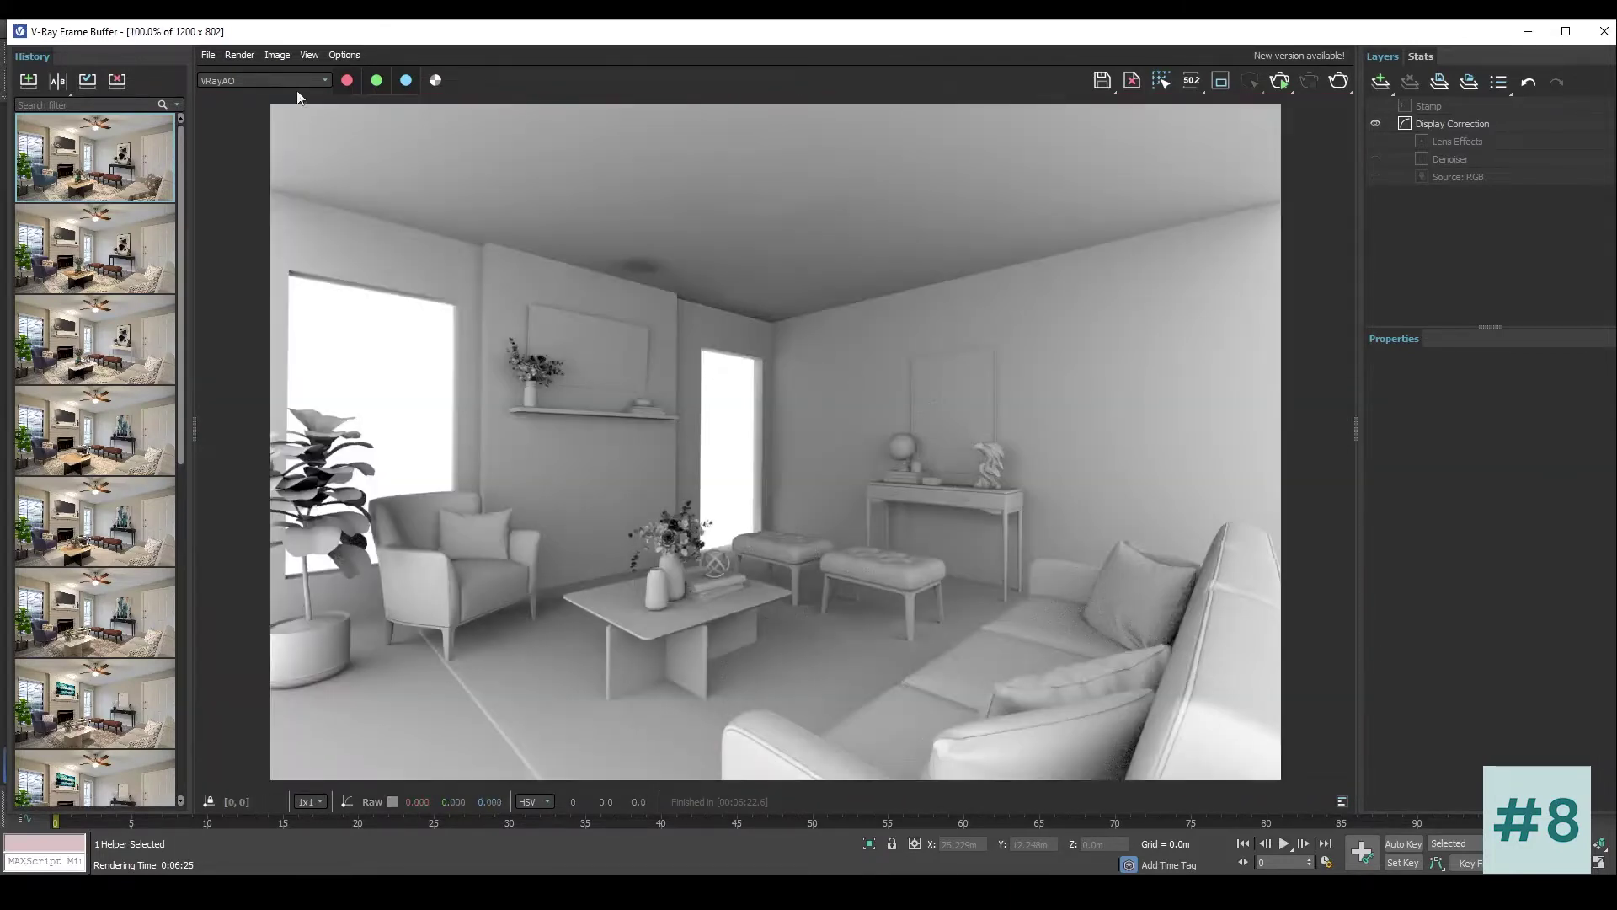
Step: Inspect the Denoiser, DiffuseFilter, MatteShadow and Reflection passes, panning over the chairs and table
click(292, 84)
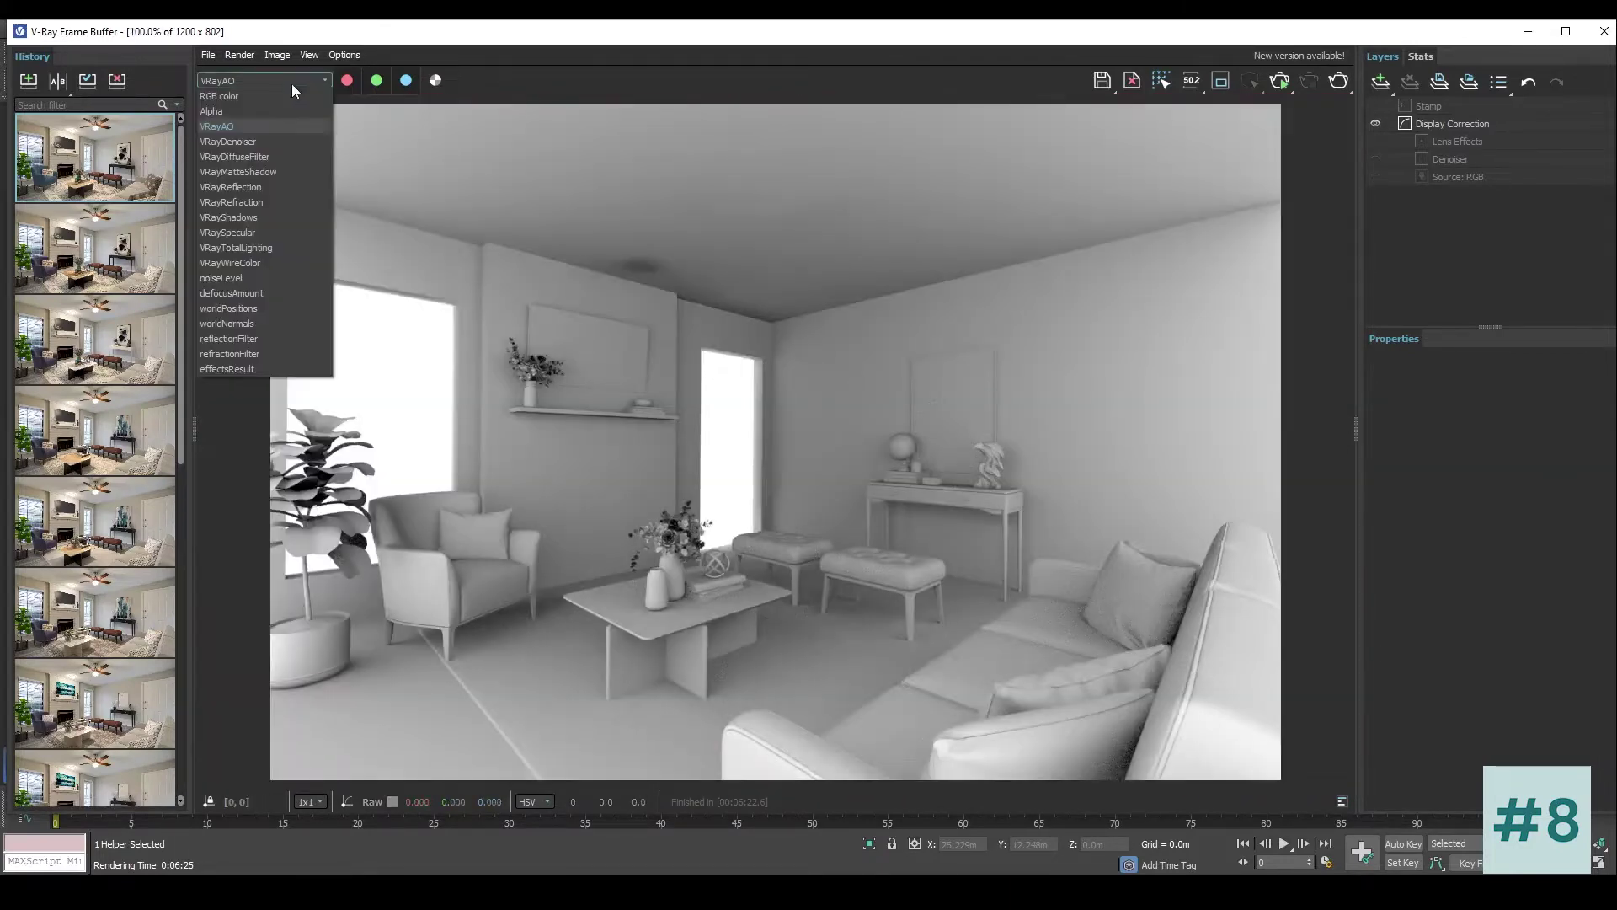
click(261, 148)
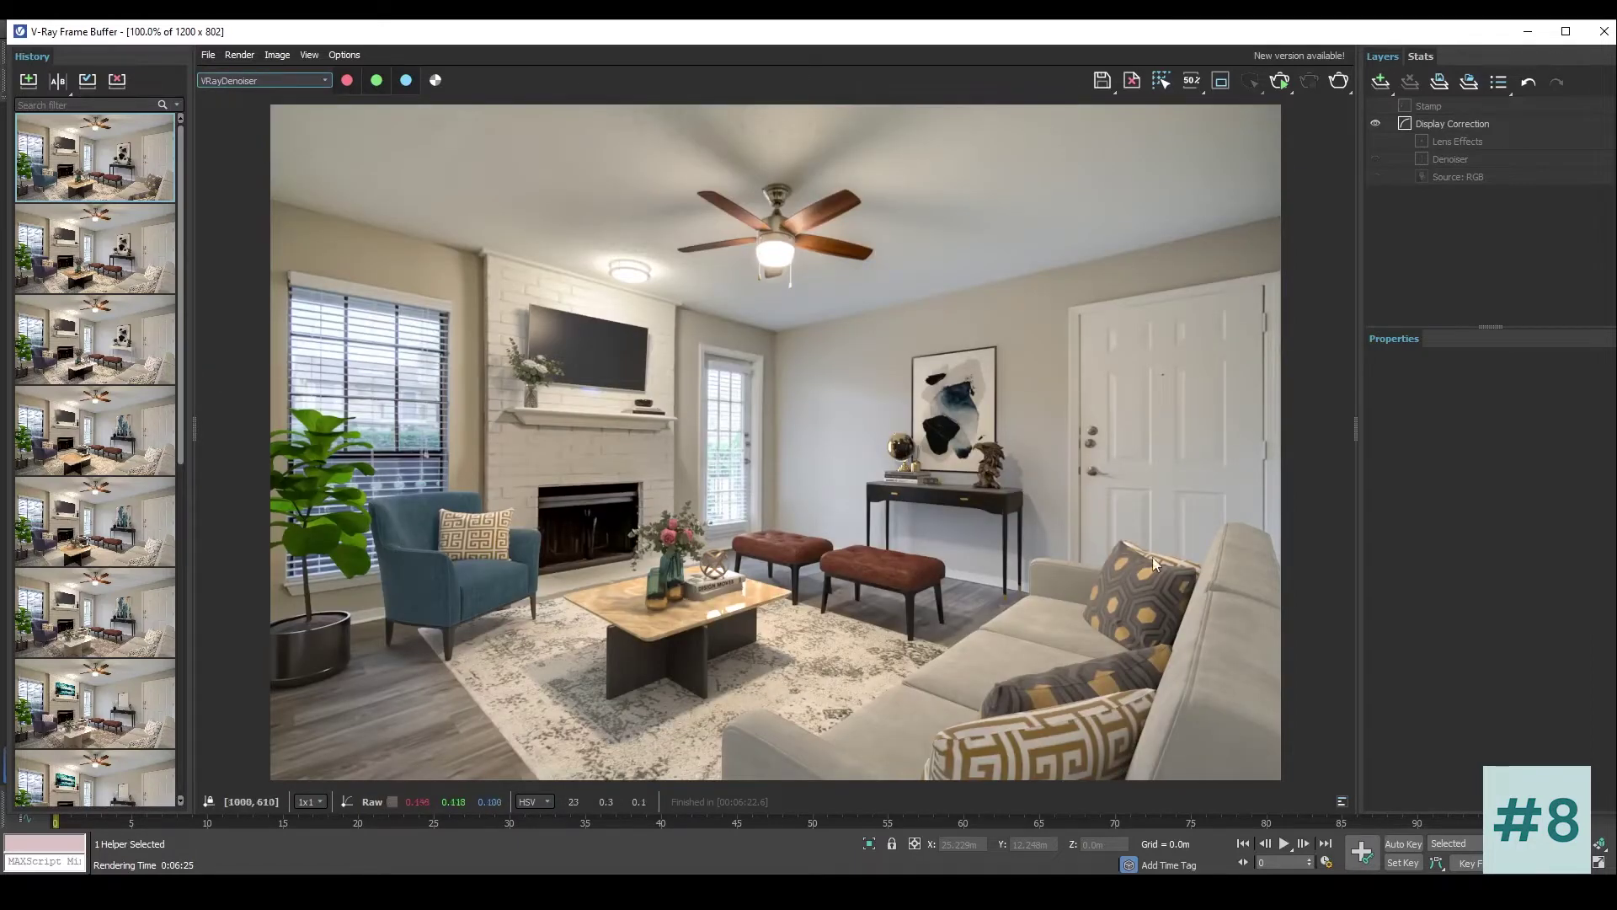
click(306, 83)
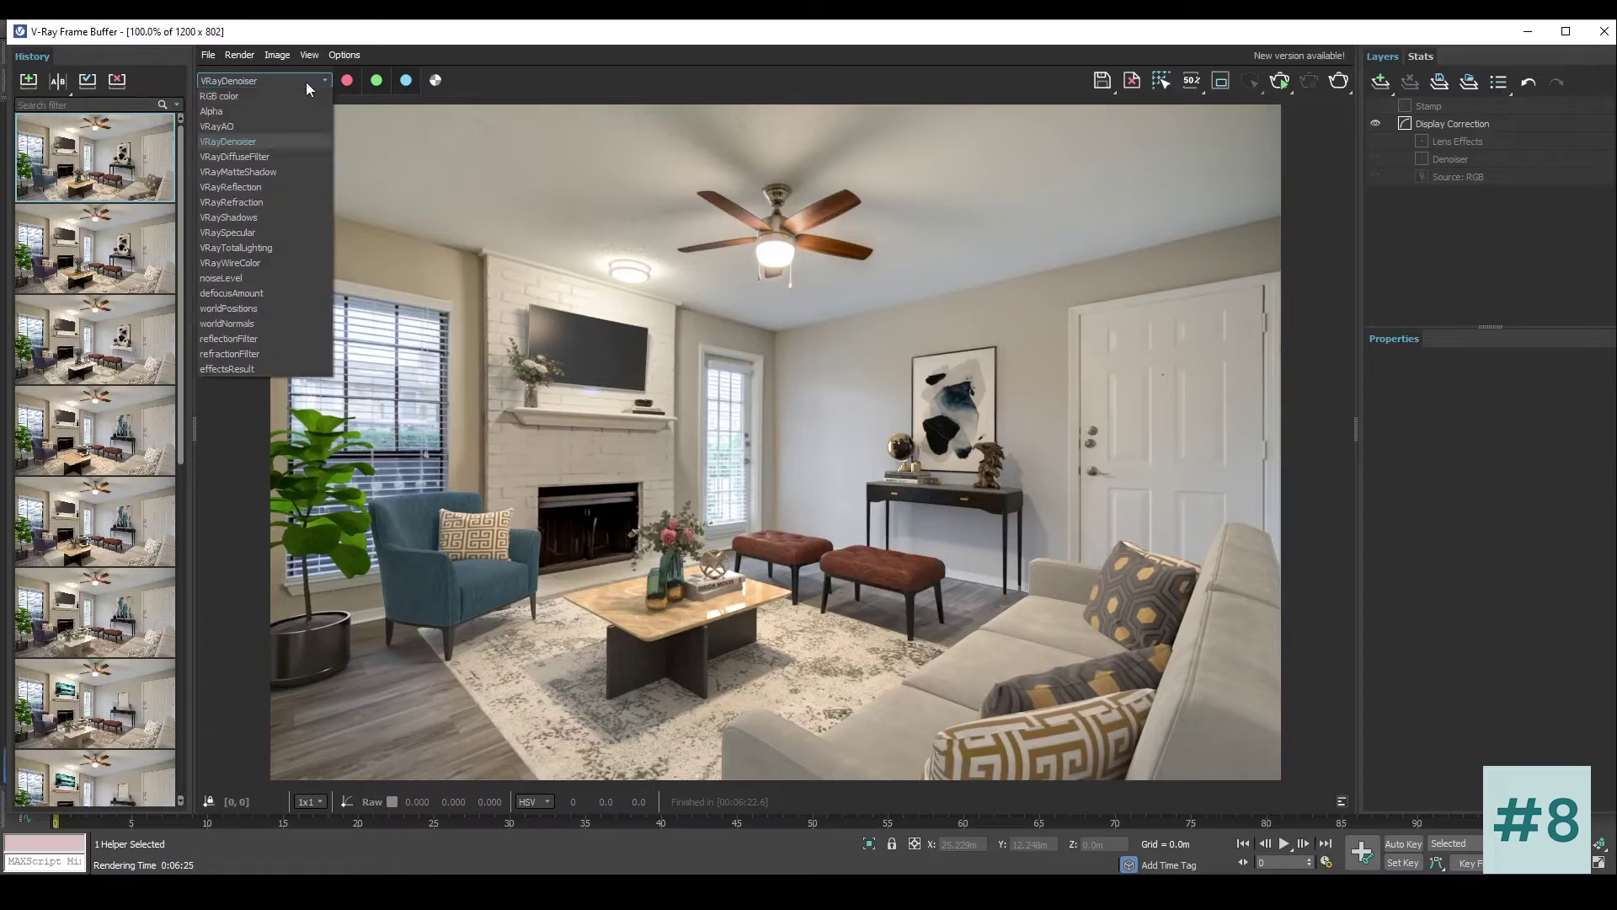
click(237, 160)
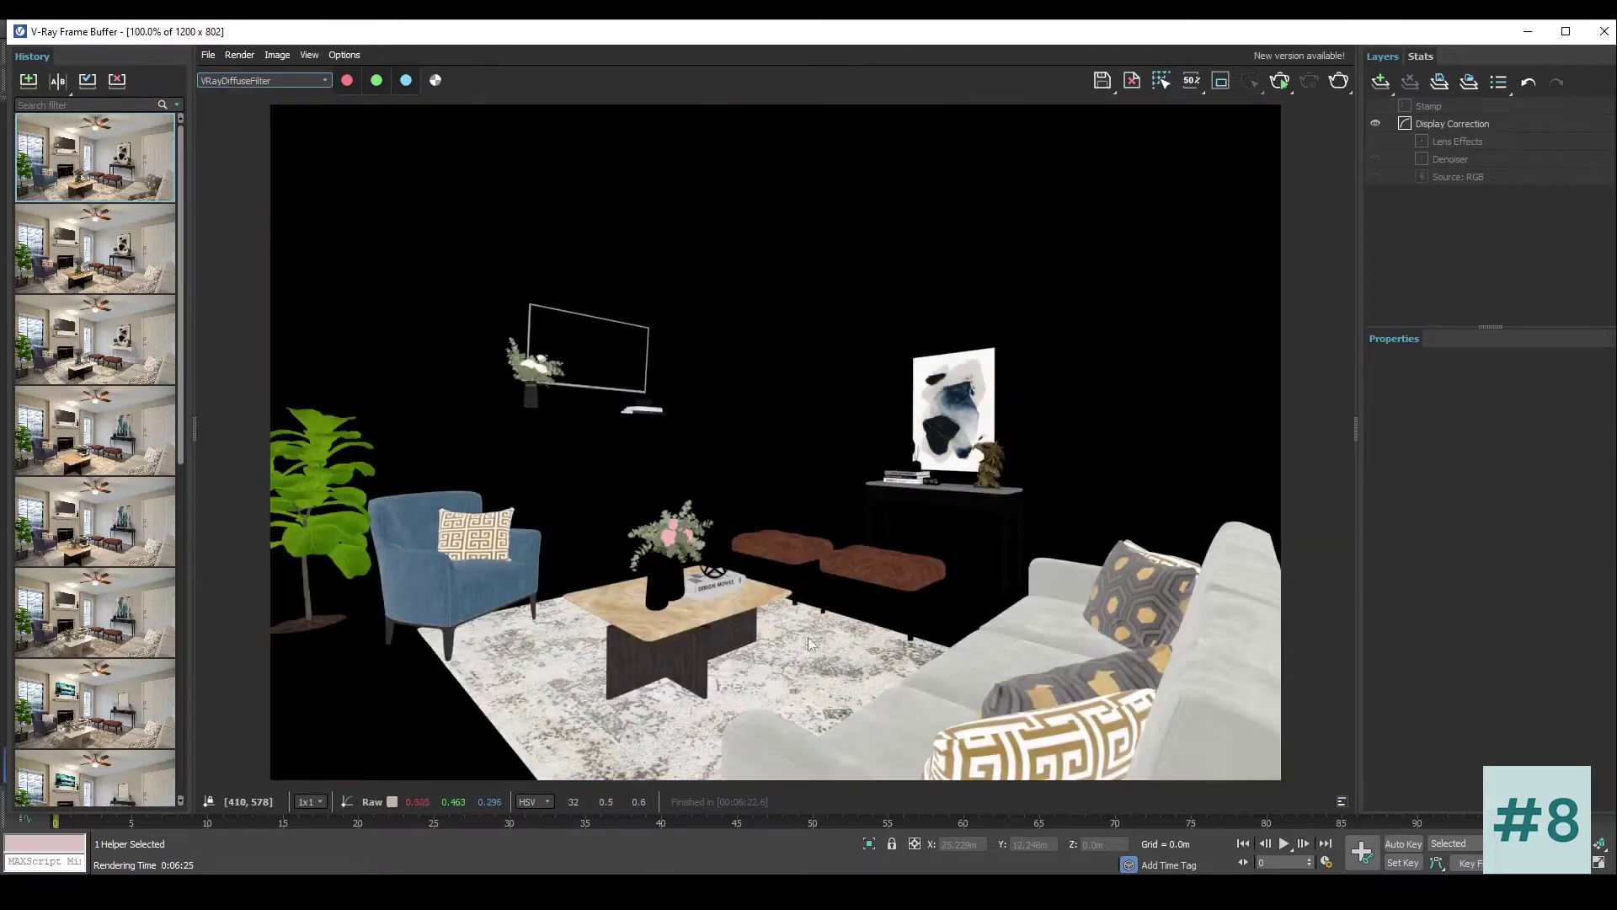
click(239, 81)
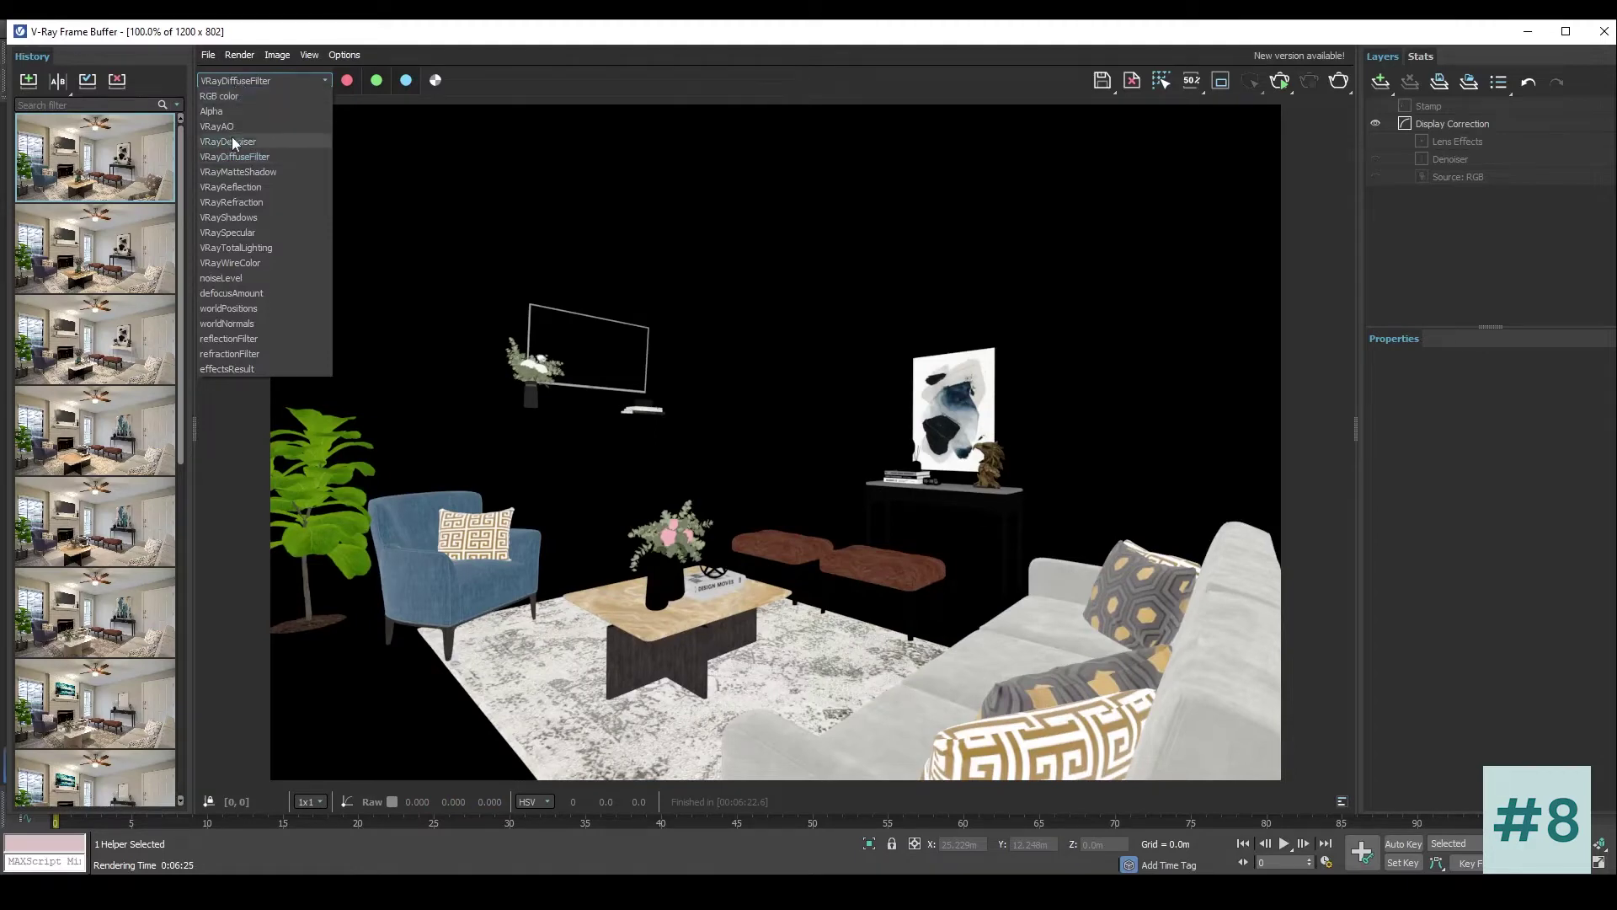
click(232, 172)
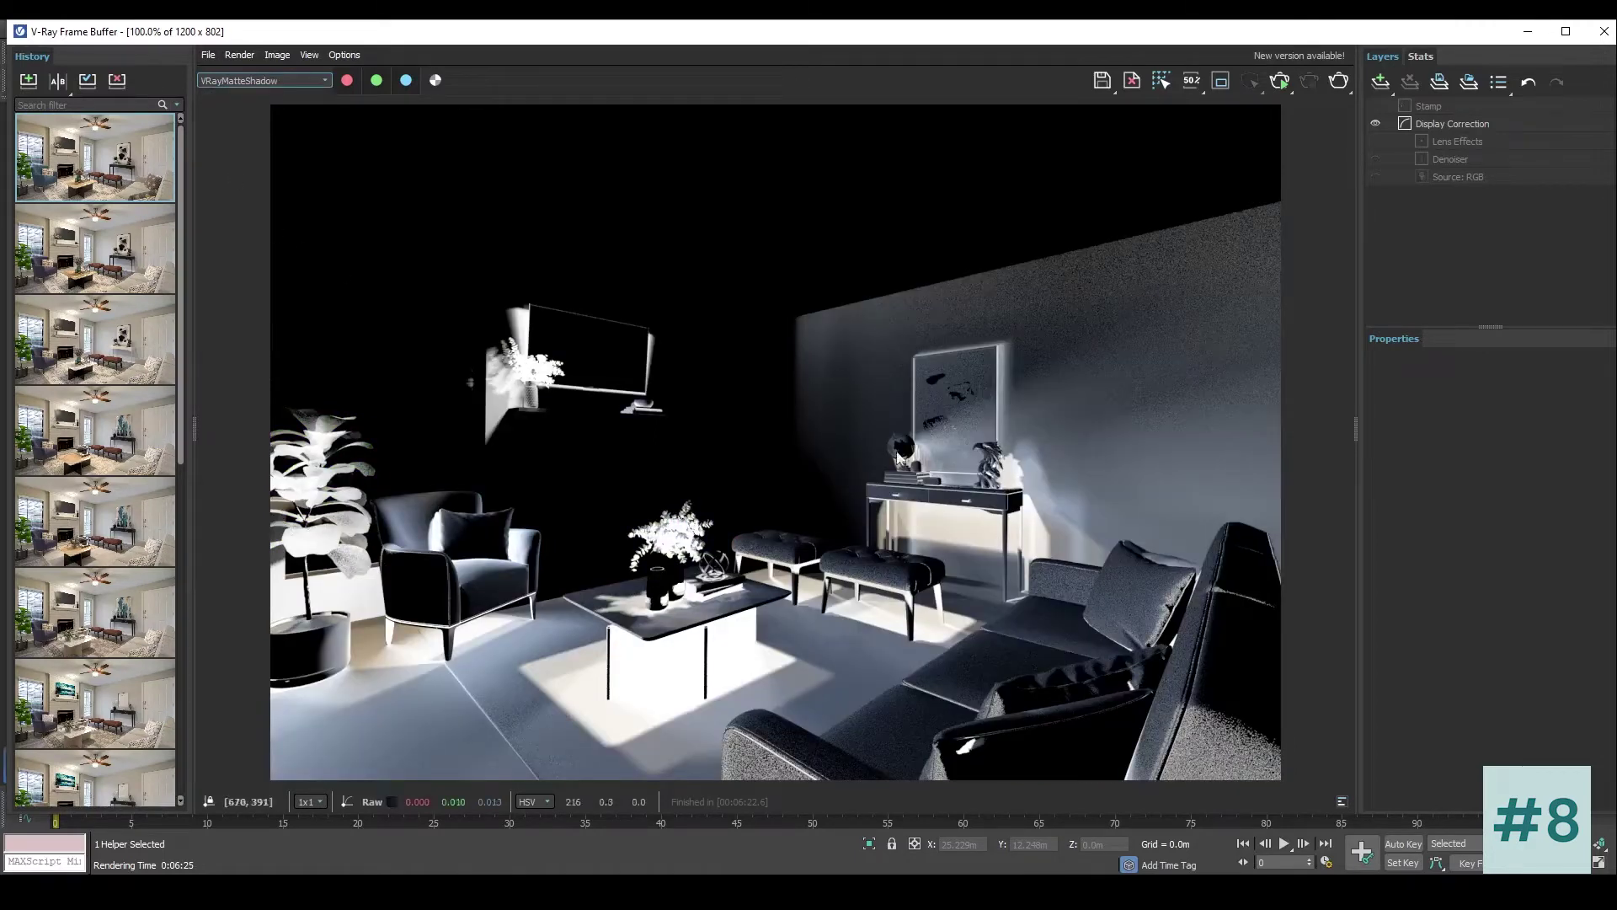
scroll(1093, 386, up, 1)
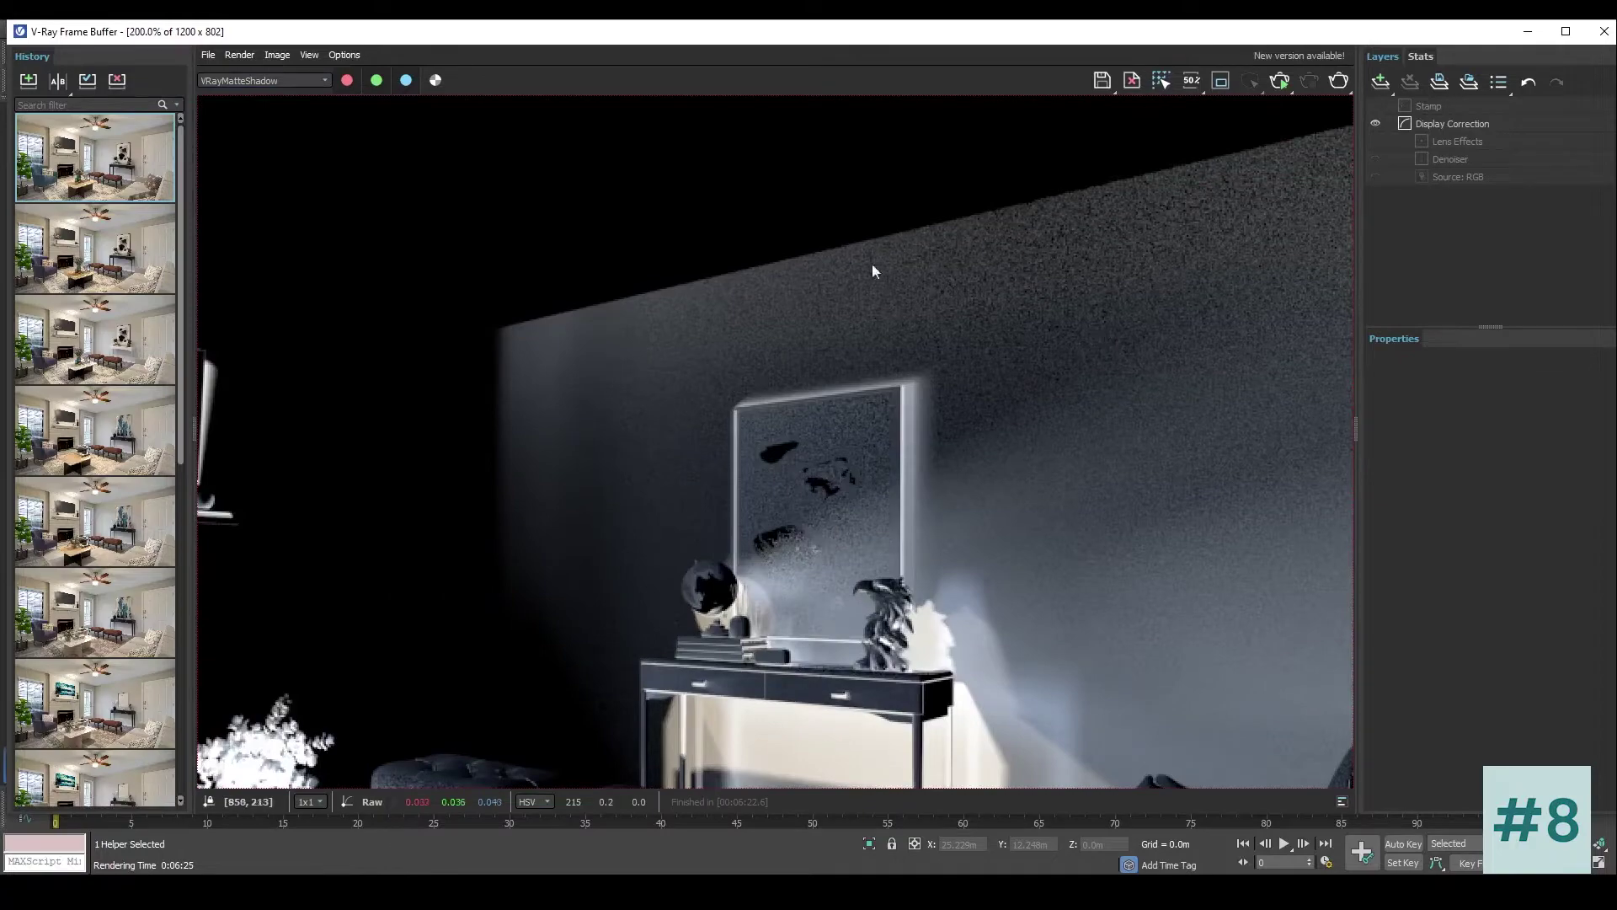
drag(877, 394, 885, 326)
drag(1109, 283, 541, 350)
click(271, 84)
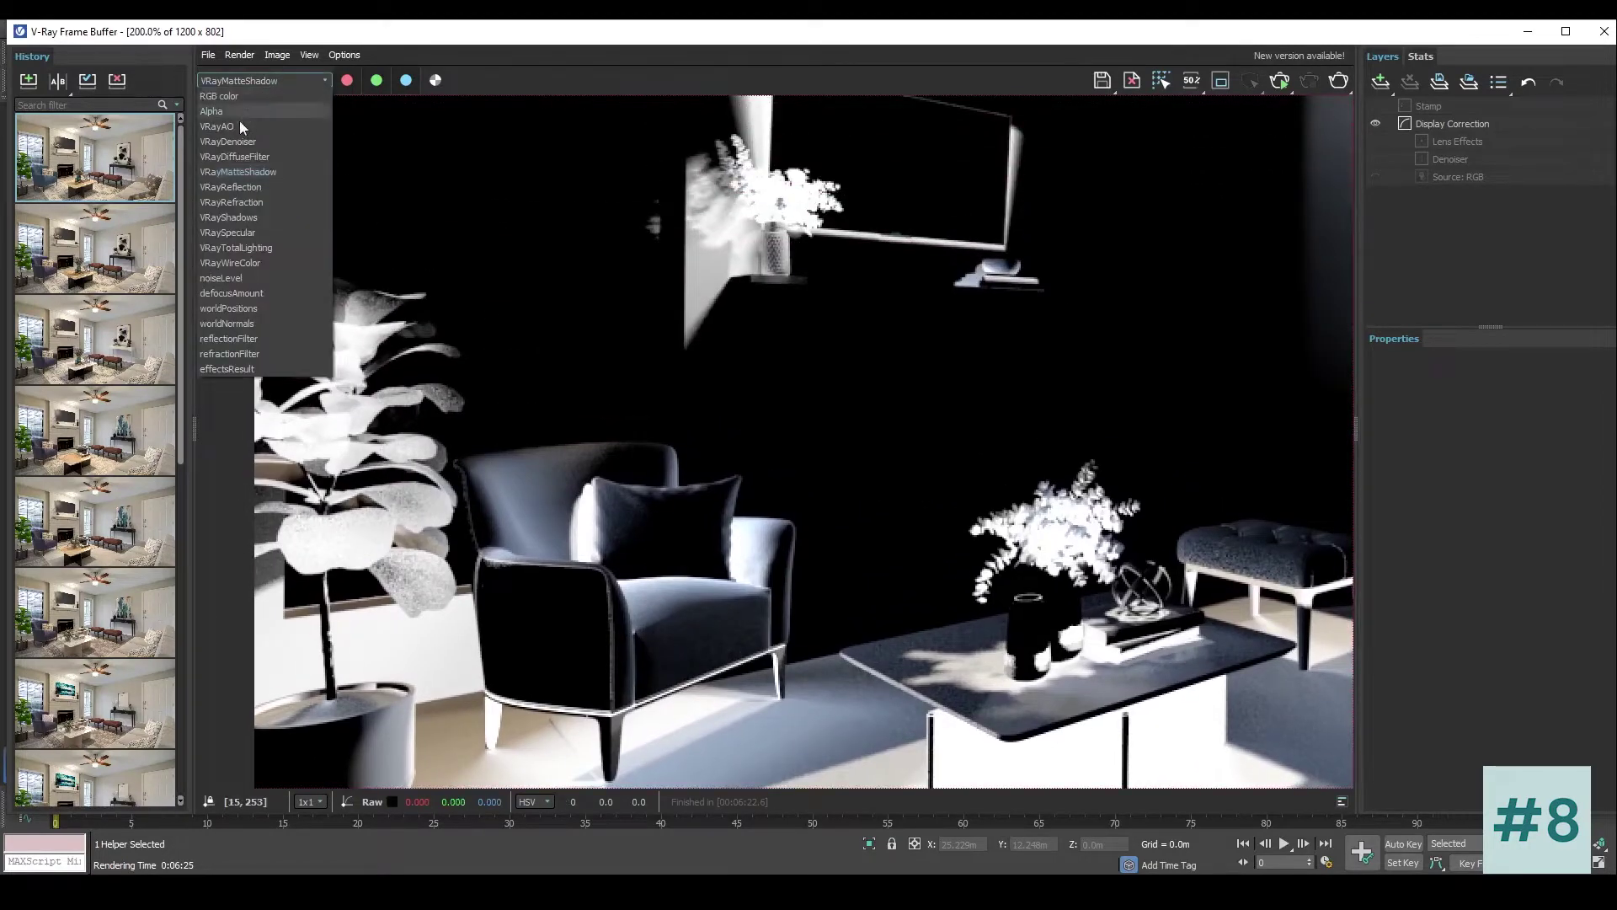
click(236, 188)
double_click(671, 423)
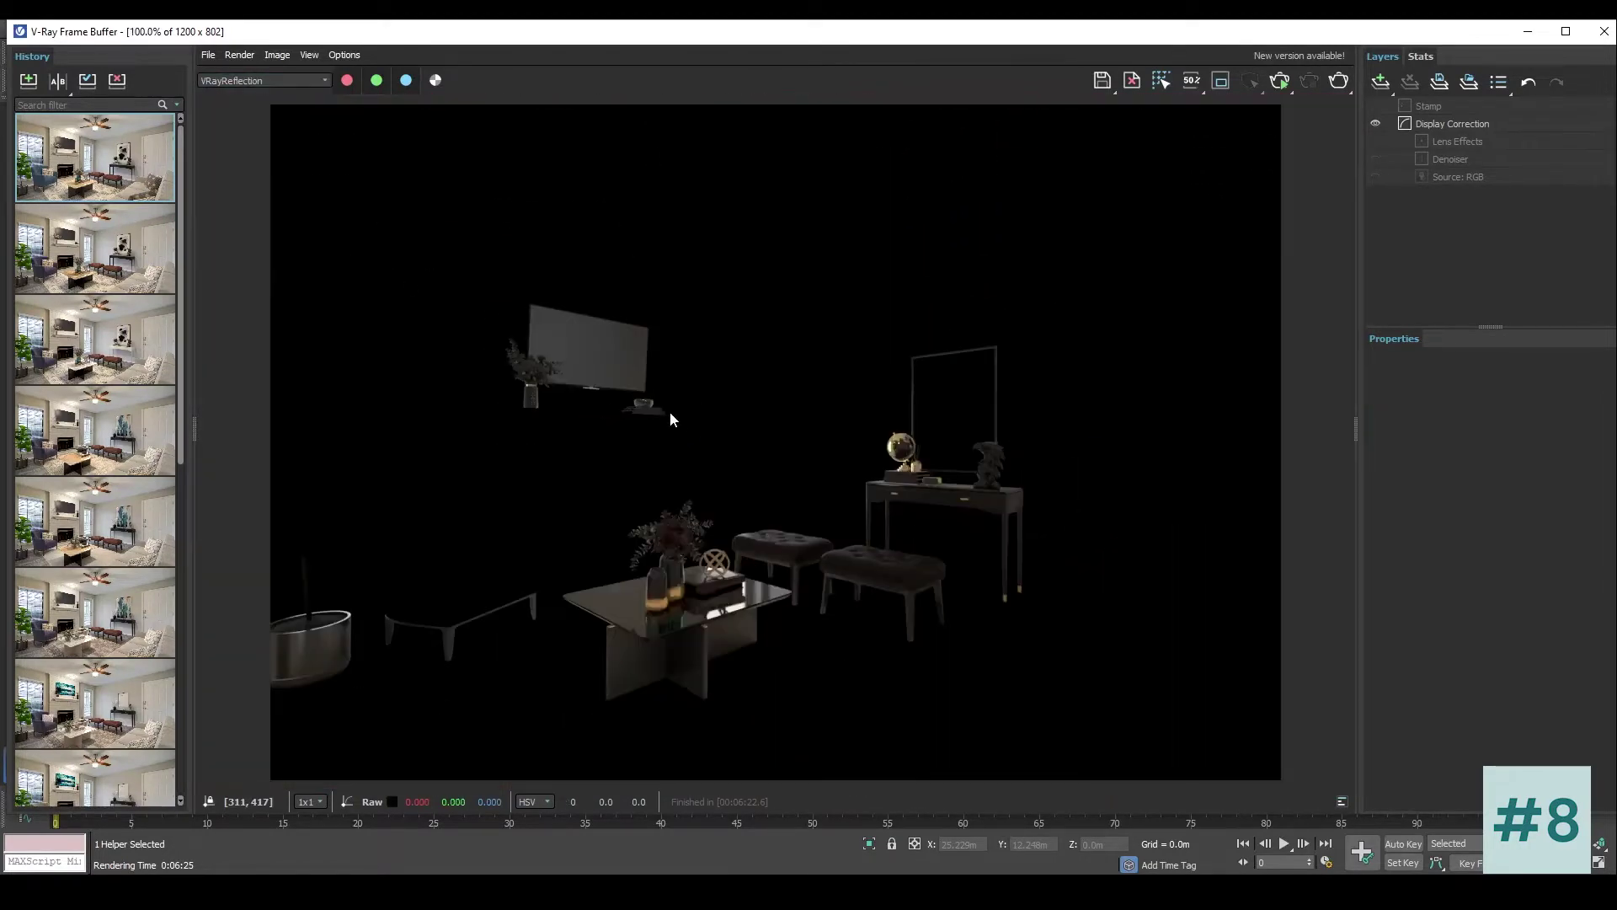
Step: Inspect the Refraction, Shadows, Specular, TotalLighting and WireColor passes
click(305, 82)
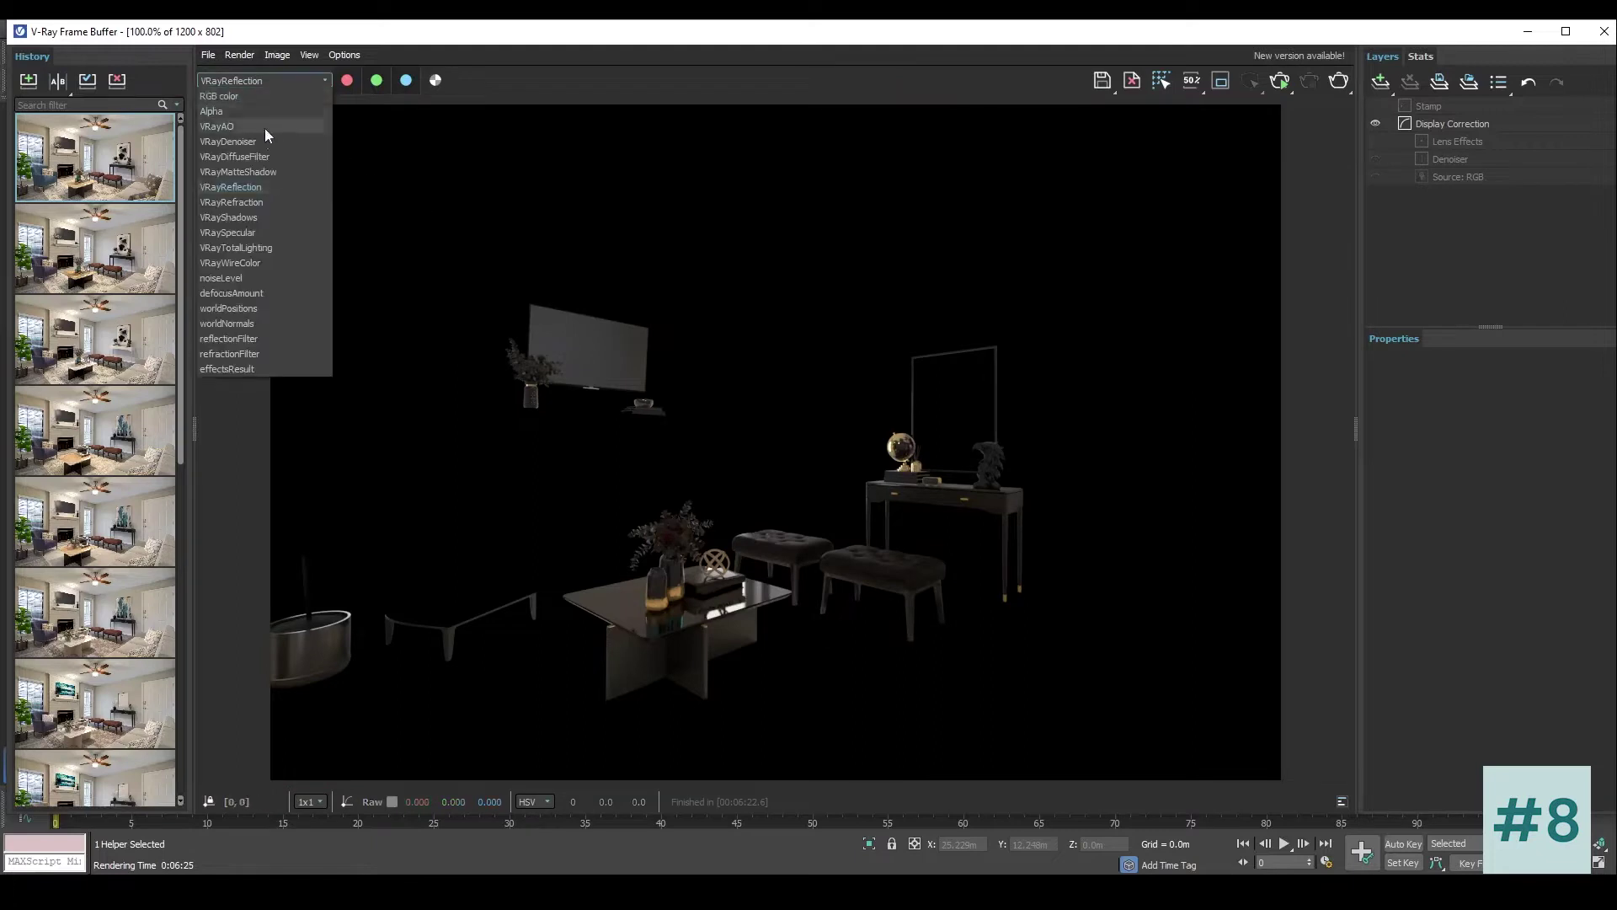
click(243, 202)
click(282, 80)
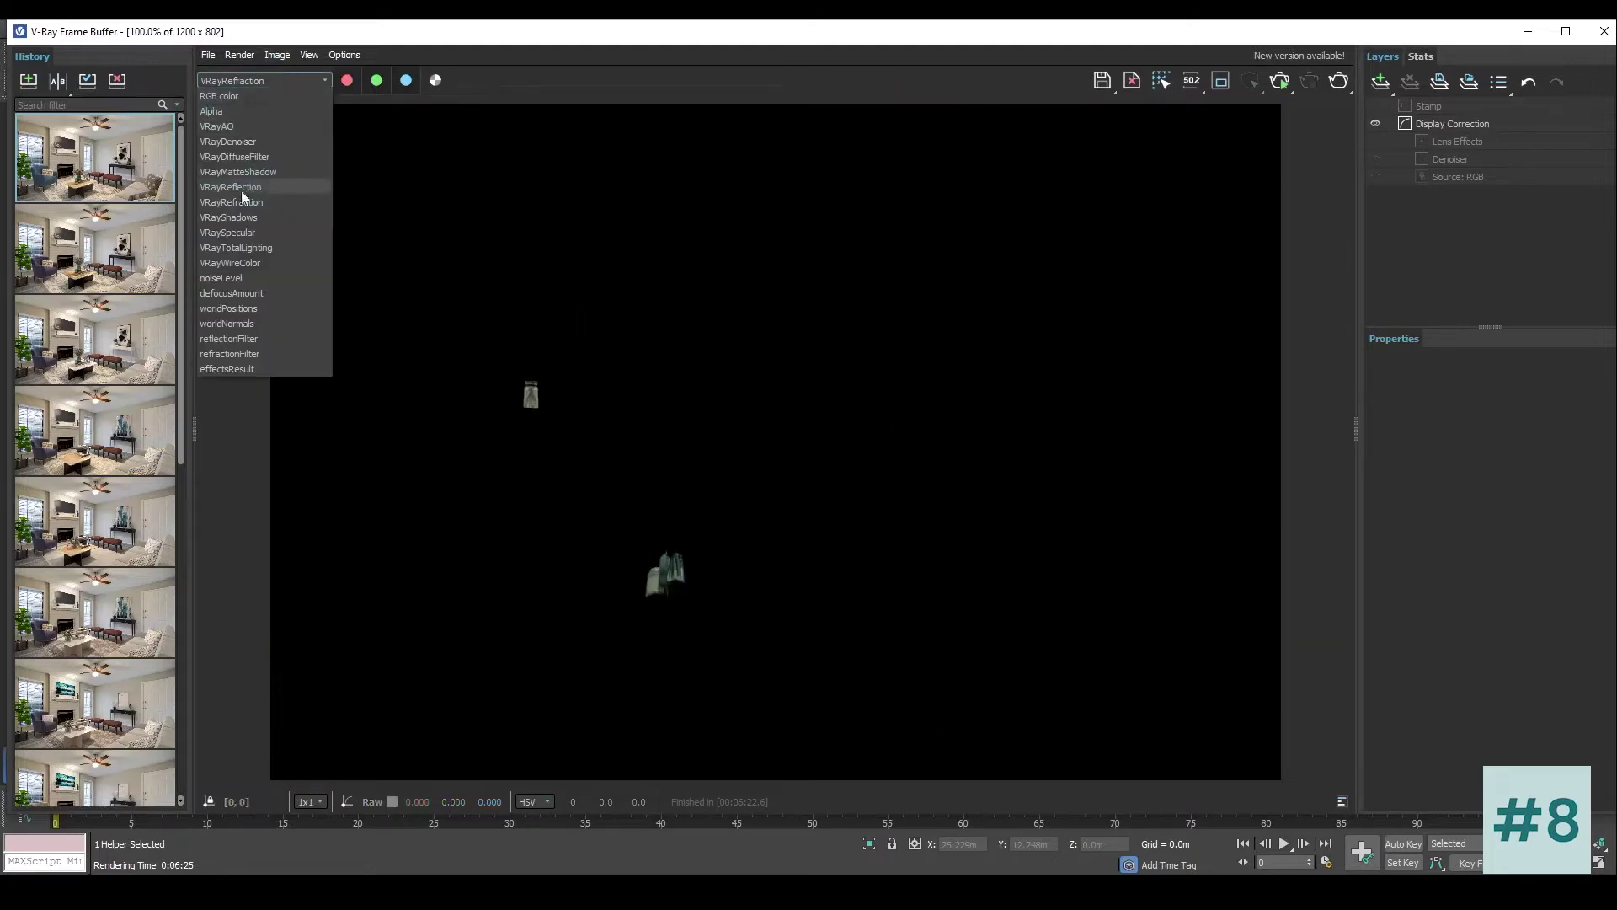
click(234, 215)
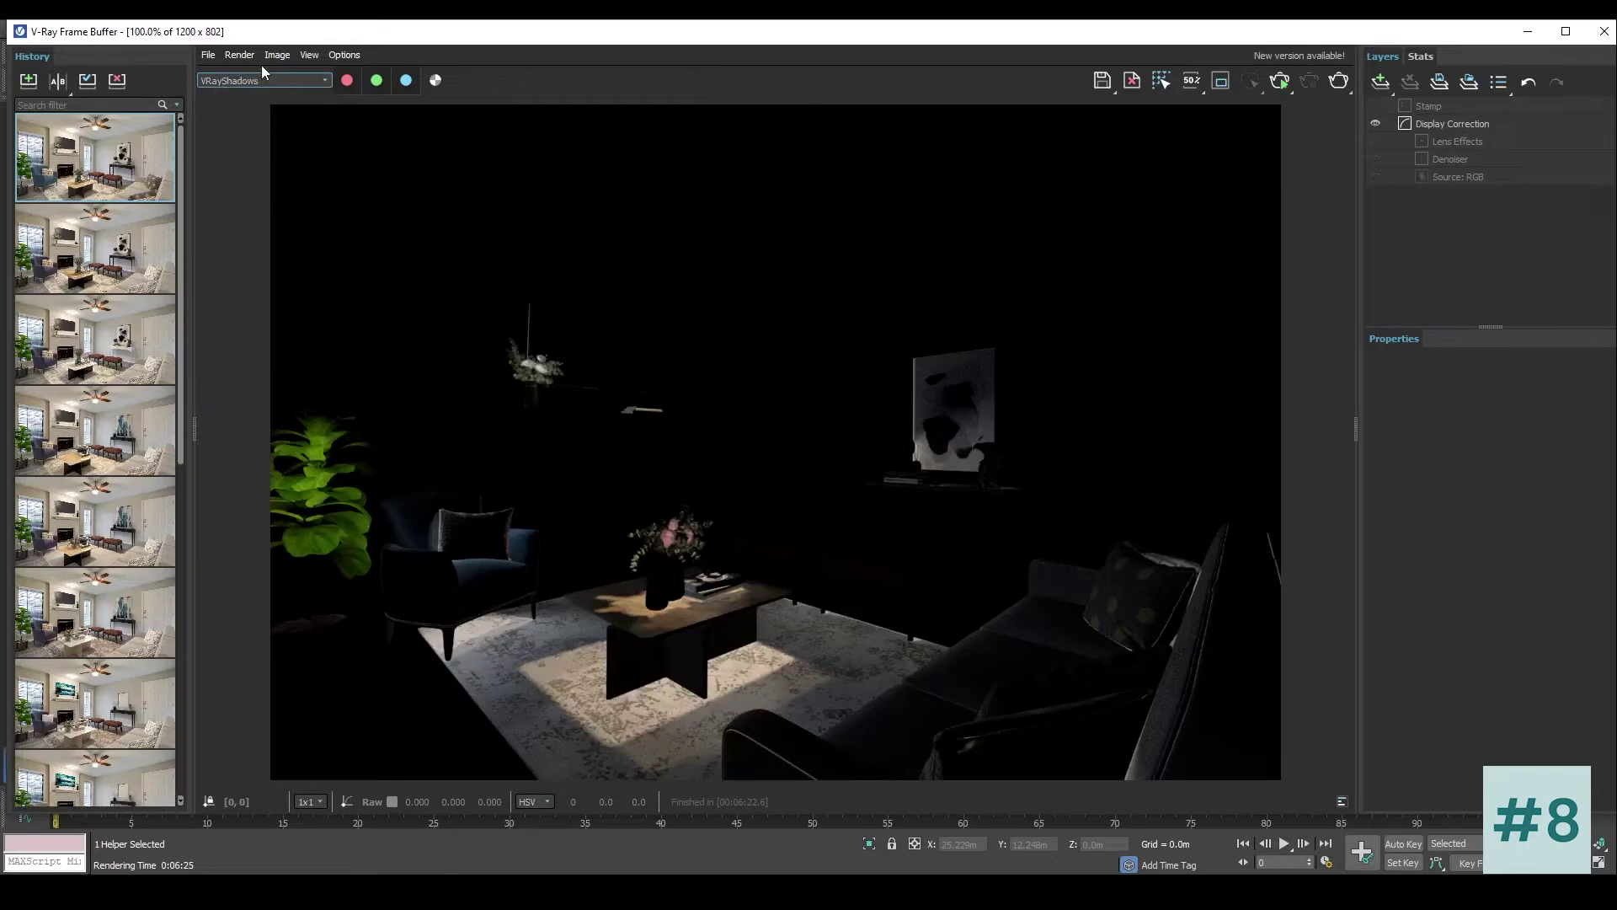
click(260, 80)
click(236, 243)
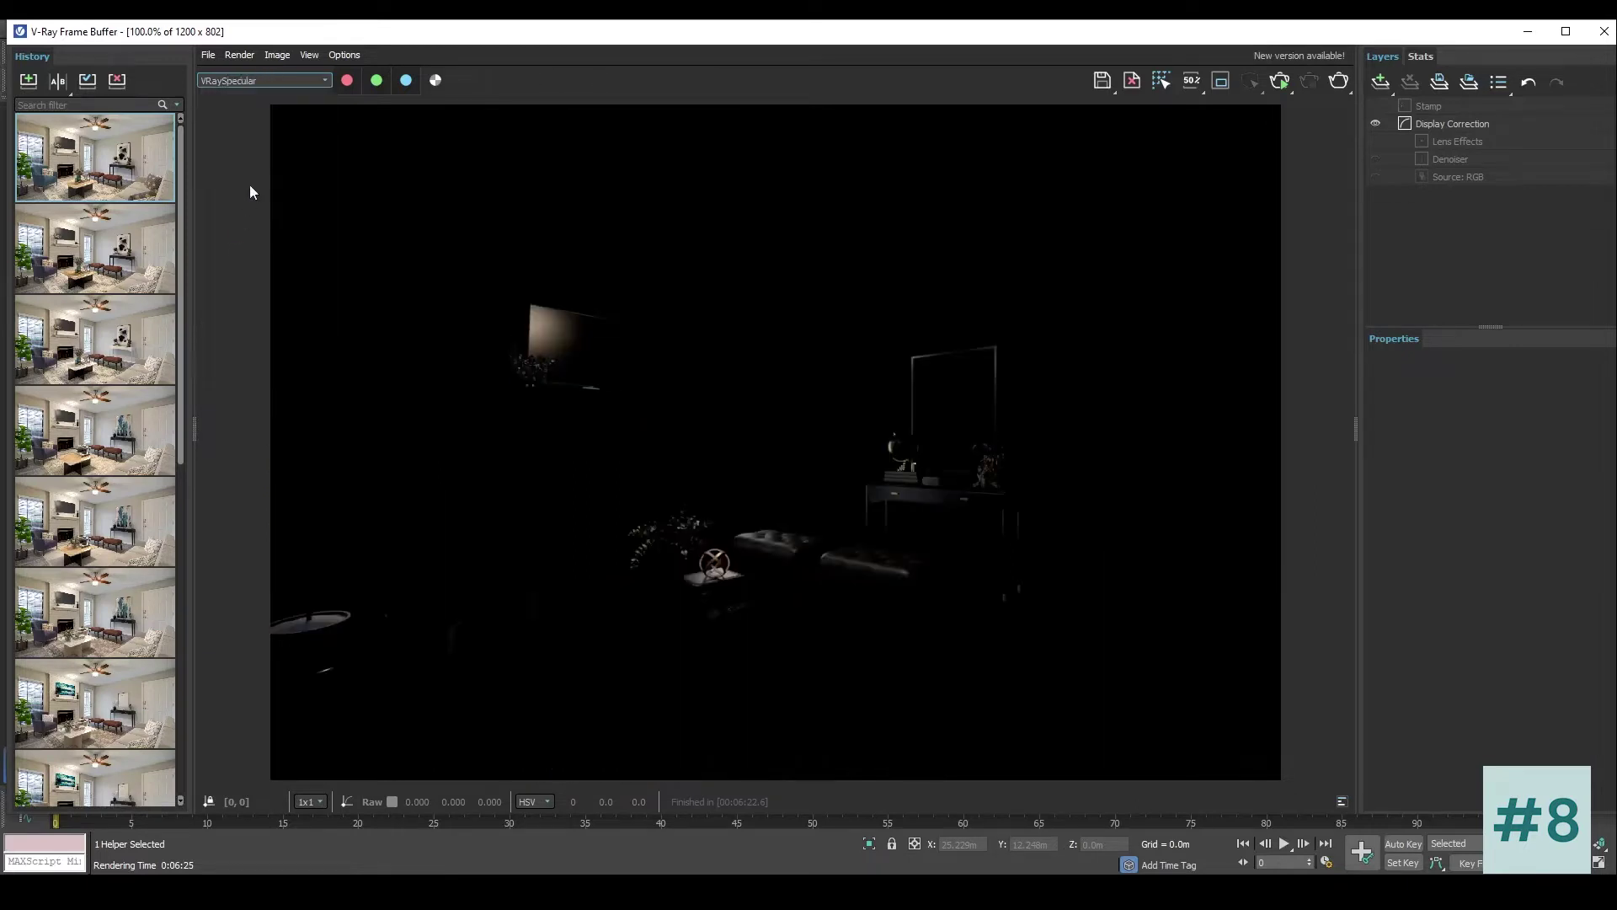
click(269, 81)
click(244, 246)
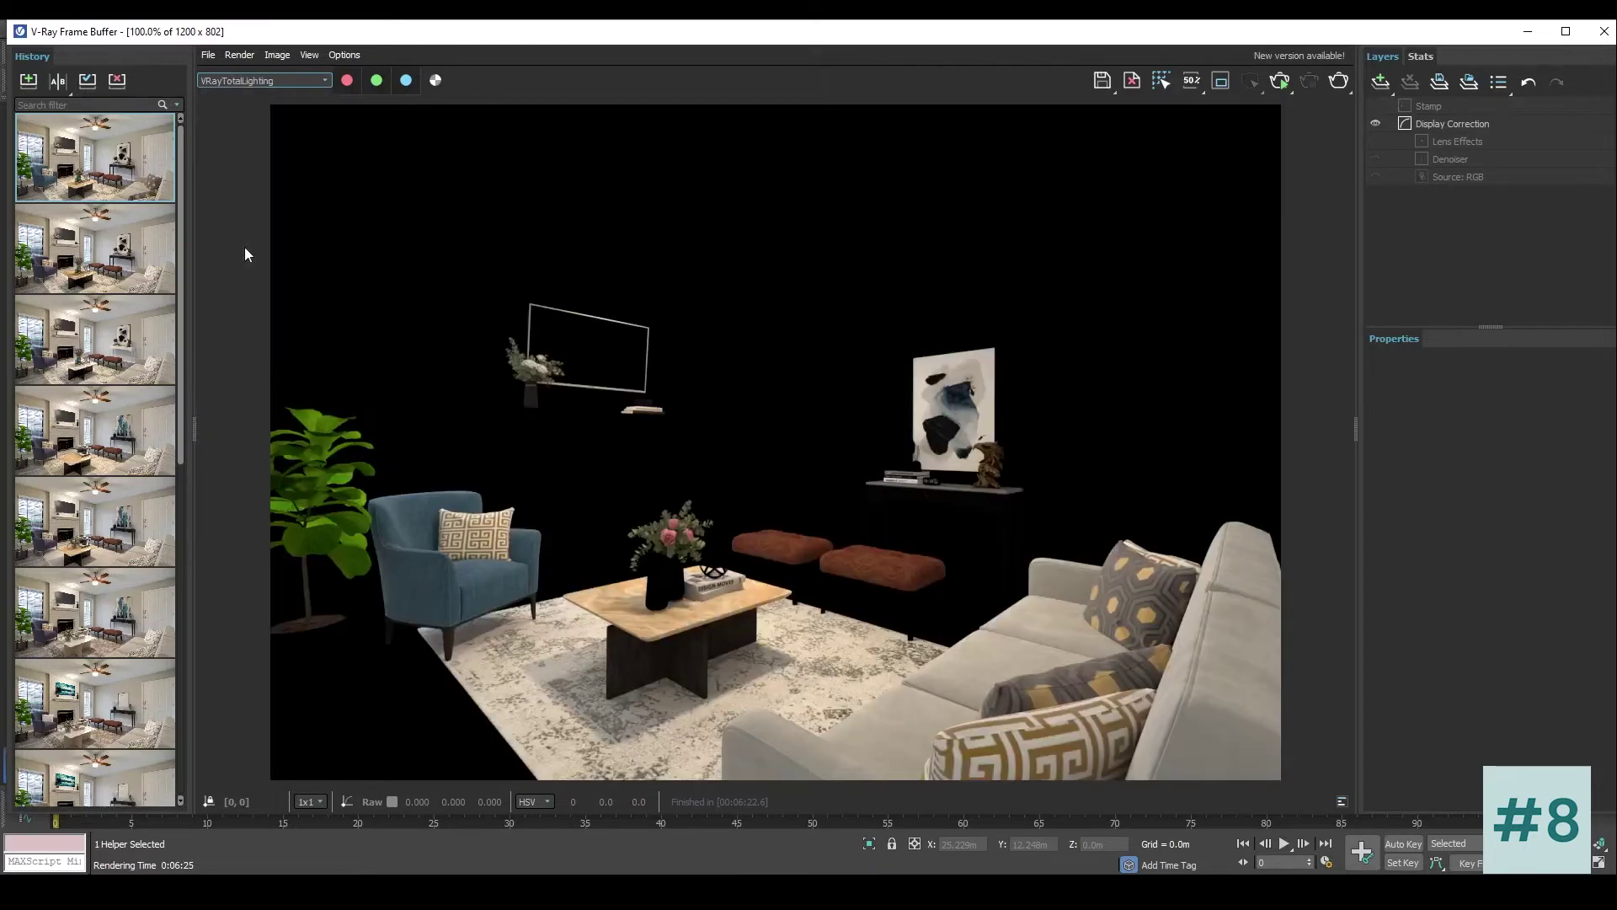
click(277, 81)
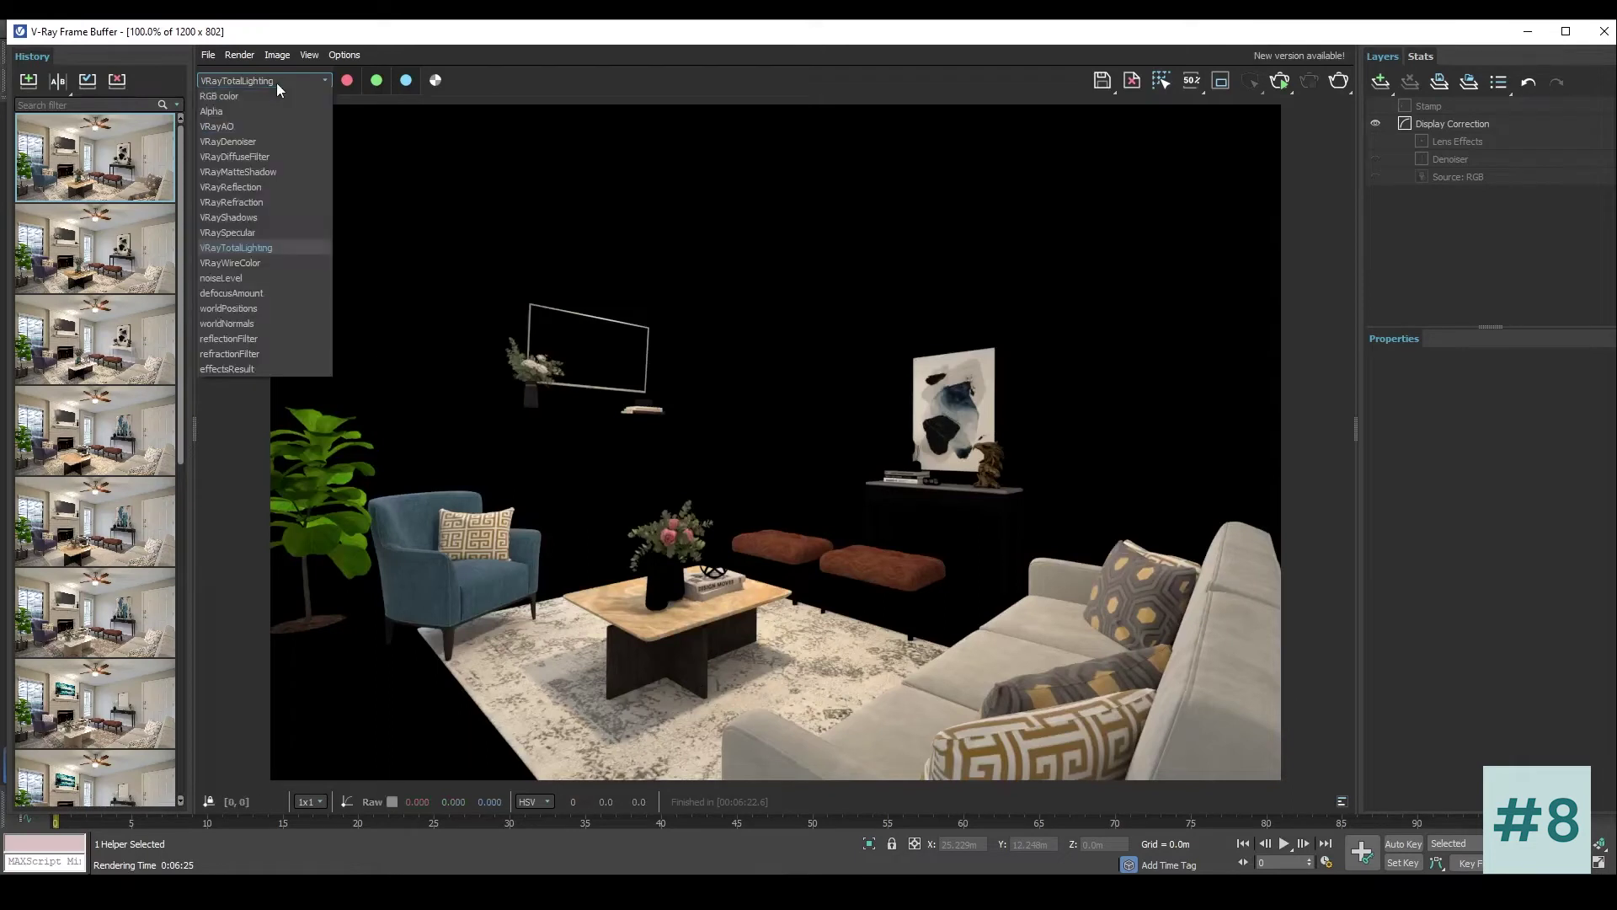
click(254, 262)
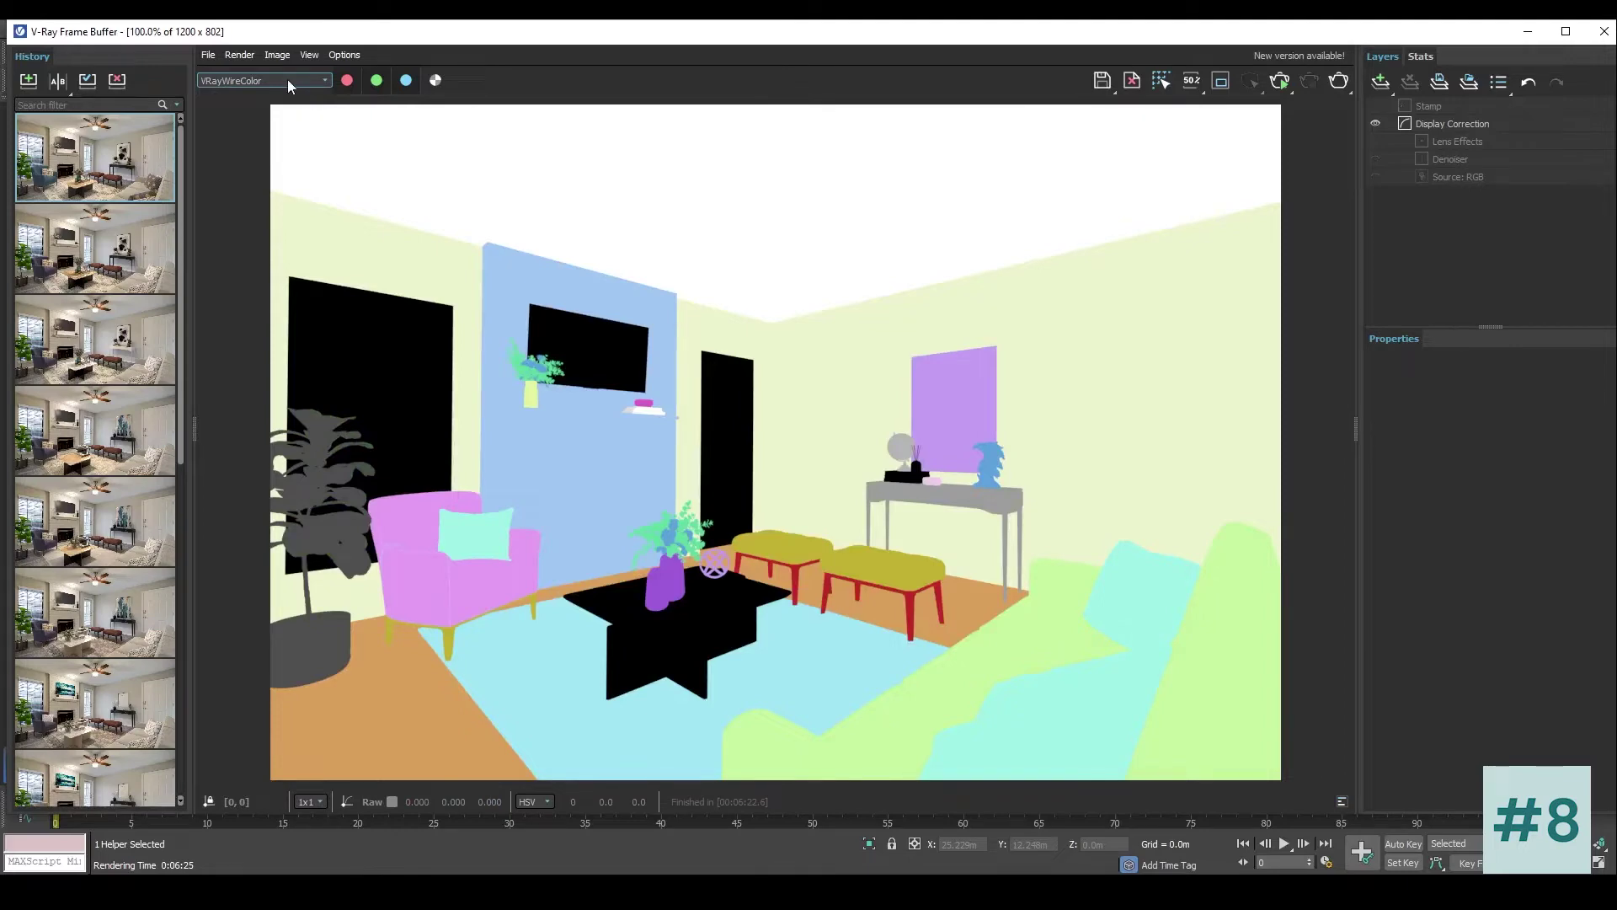
Step: Check the noiseLevel pass, finish on effectsResult, and minimize the frame buffer
click(287, 79)
click(255, 278)
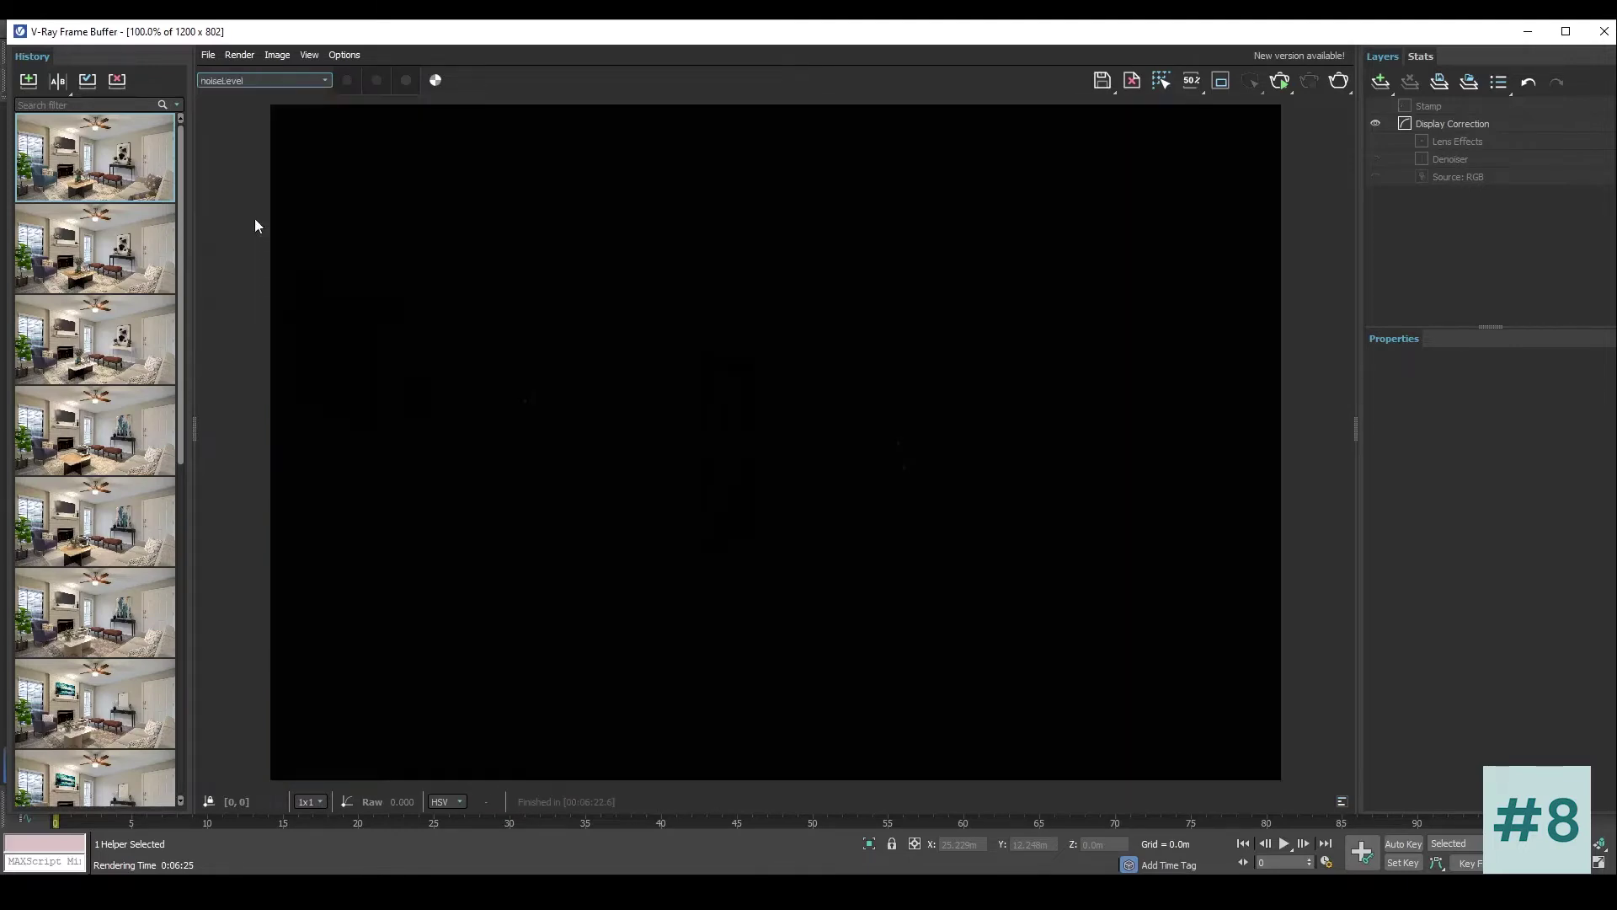
click(273, 82)
click(221, 368)
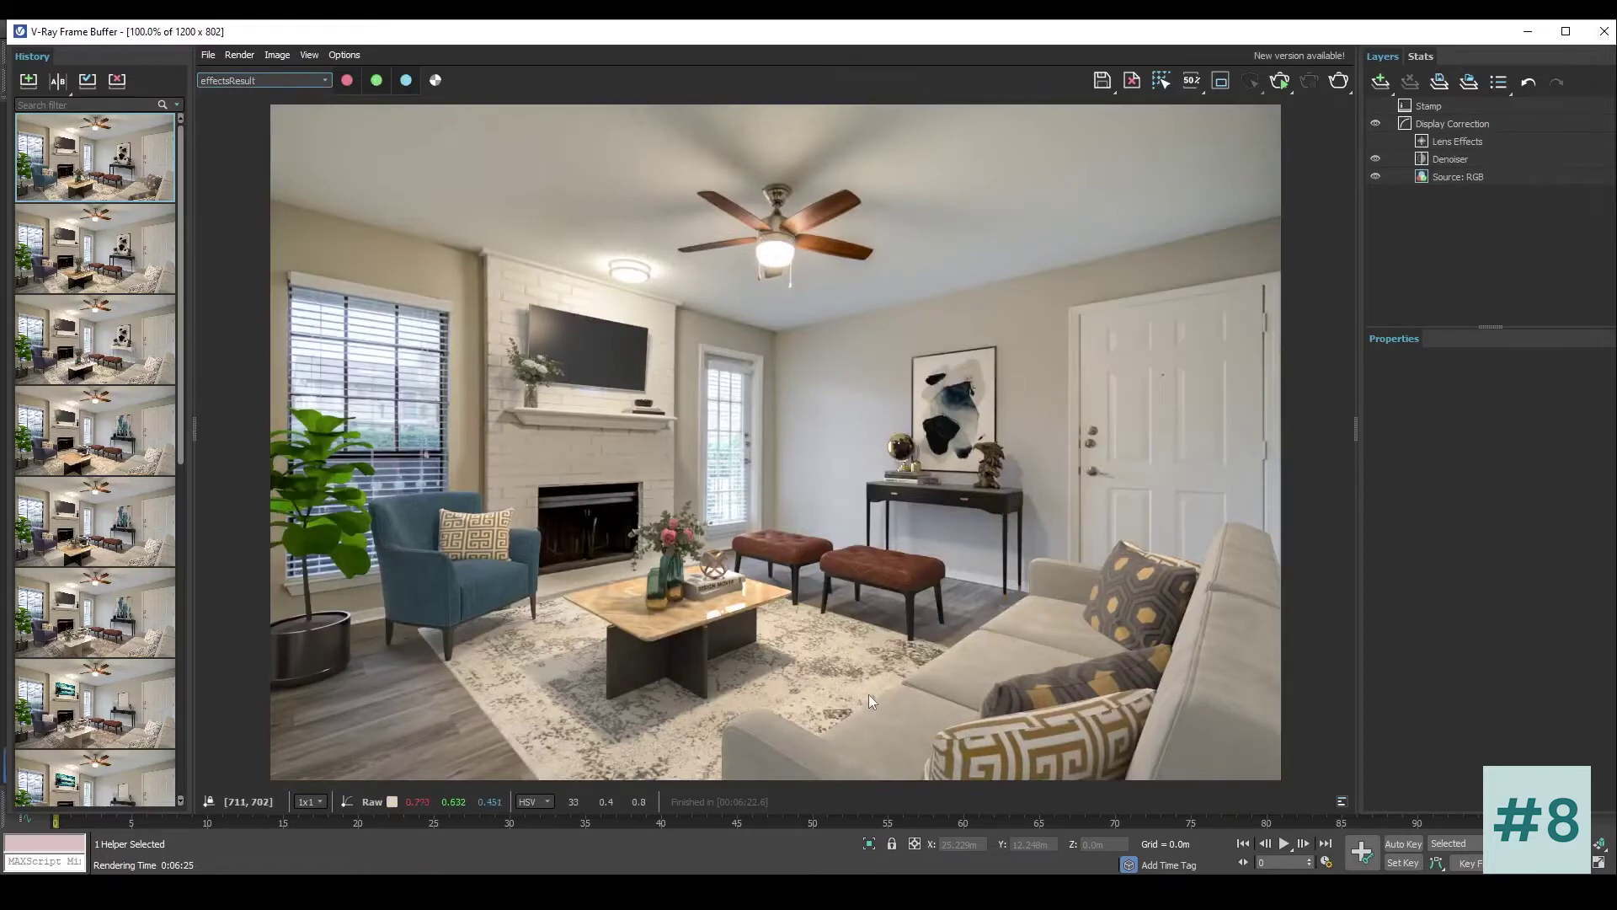
click(1529, 31)
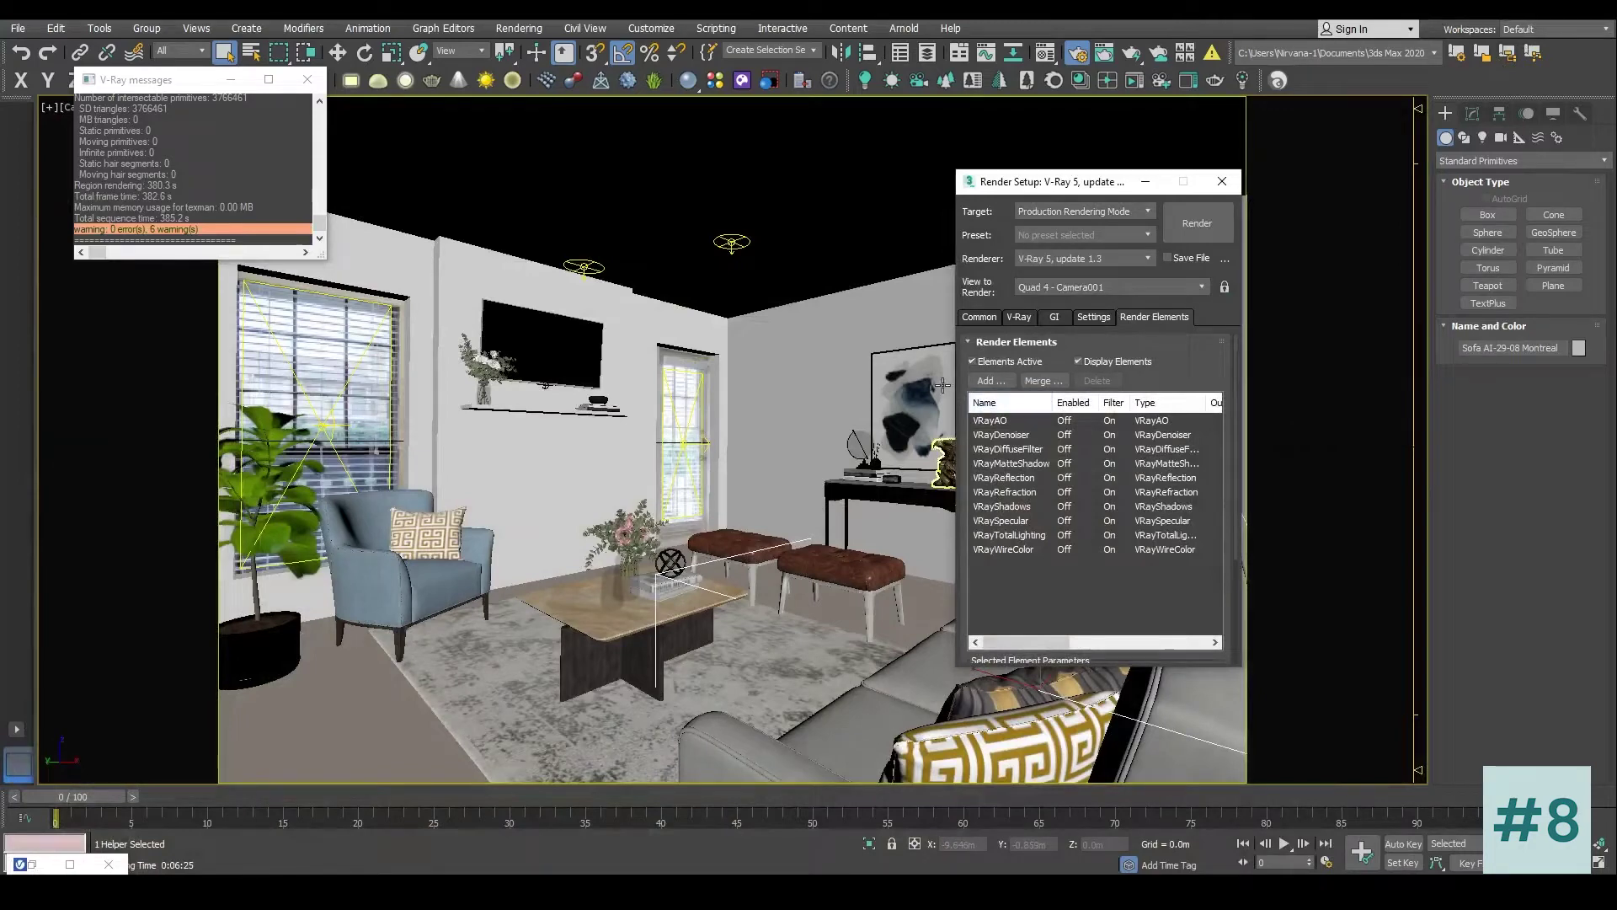
Step: Add VRayRawLighting as the eleventh entry in the Render Elements list
click(987, 381)
click(1008, 293)
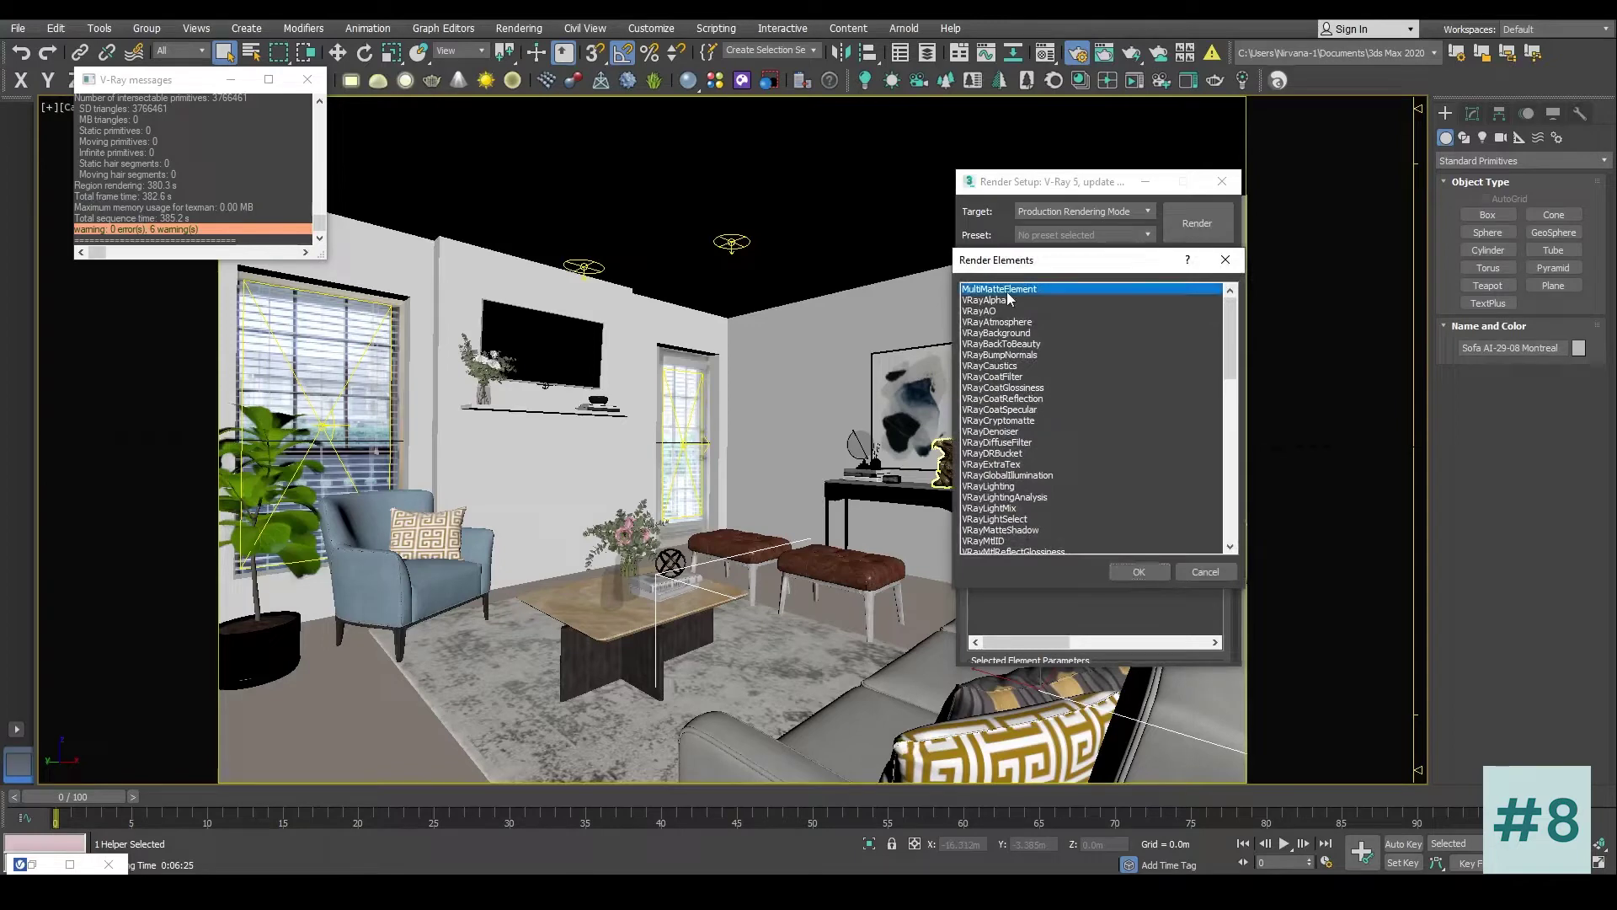
scroll(1052, 355, down, 2)
click(987, 421)
scroll(1087, 424, down, 2)
scroll(1087, 430, down, 7)
scroll(1087, 430, down, 3)
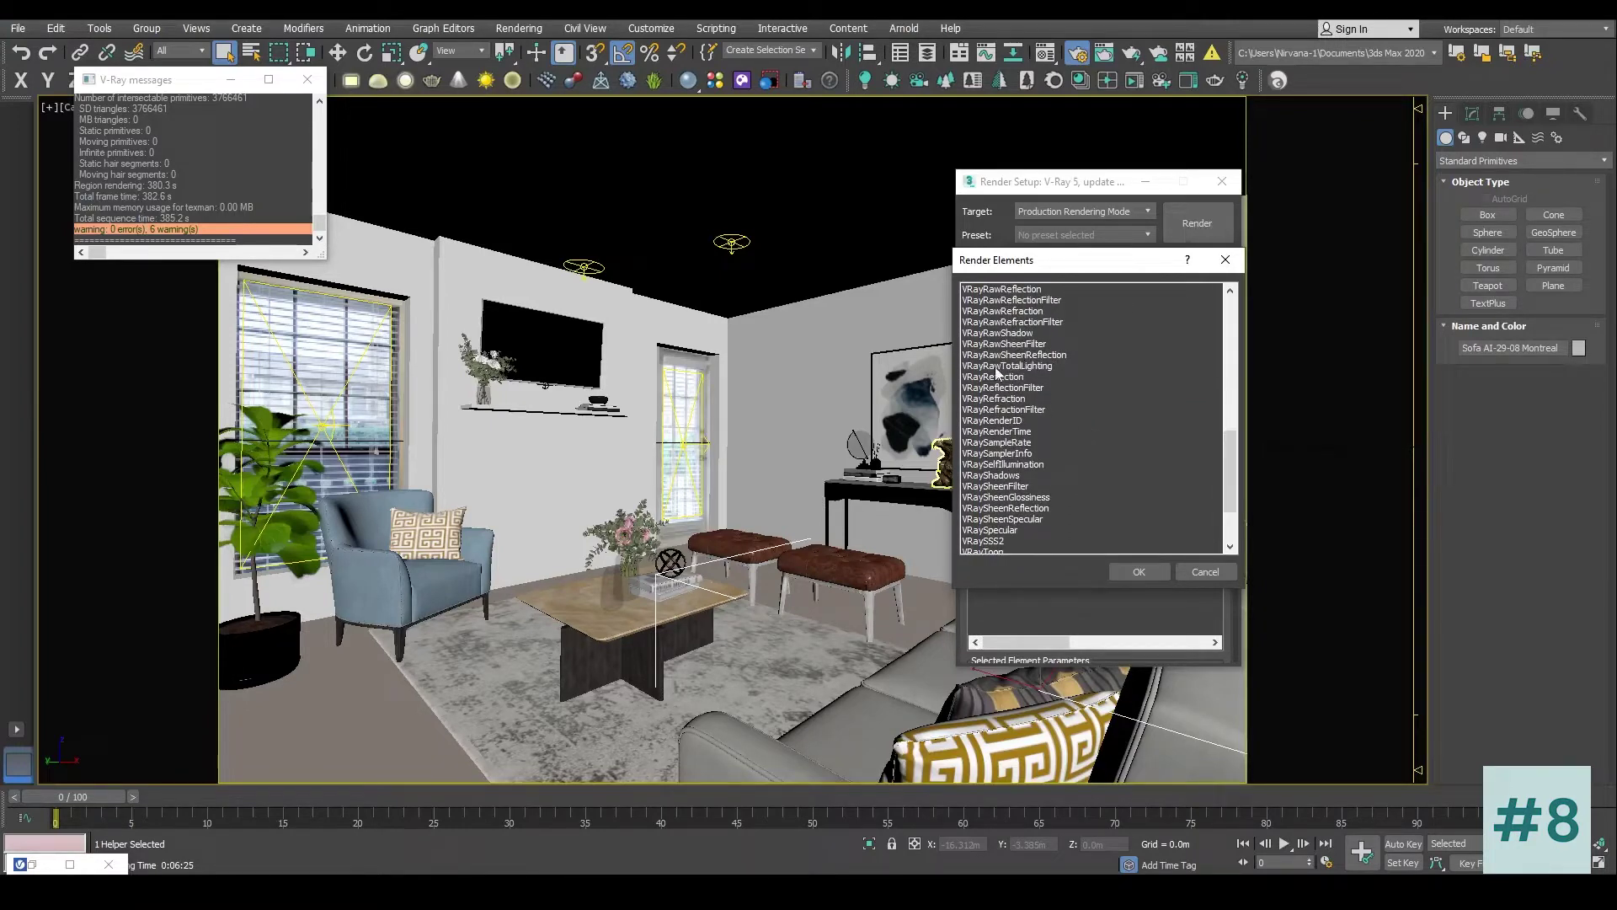
scroll(1007, 382, up, 1)
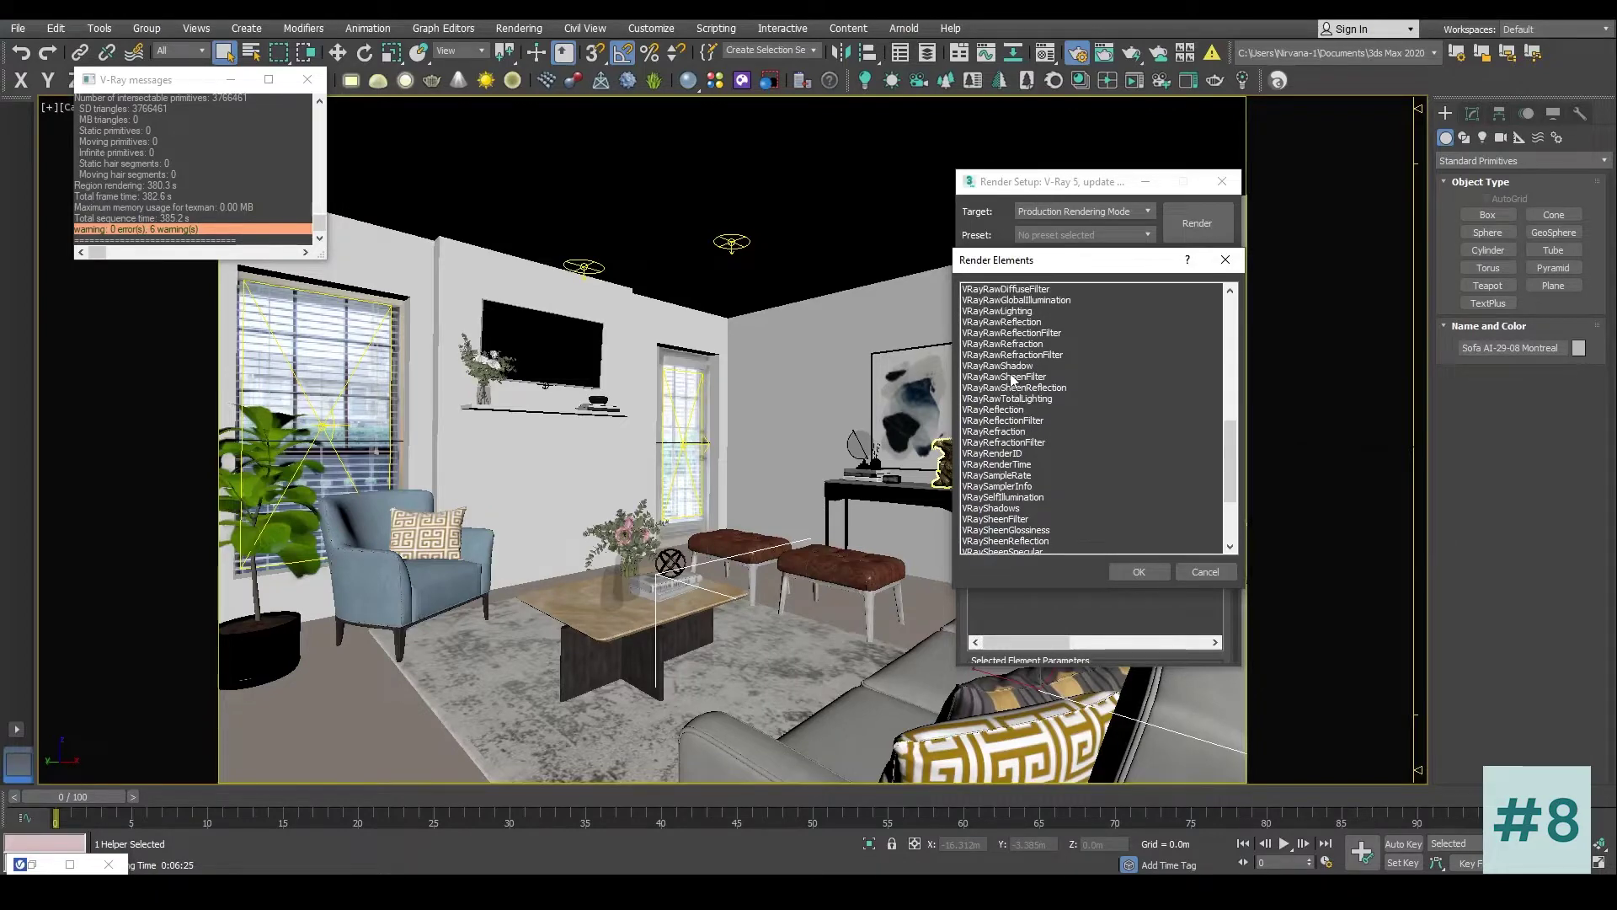
click(1018, 312)
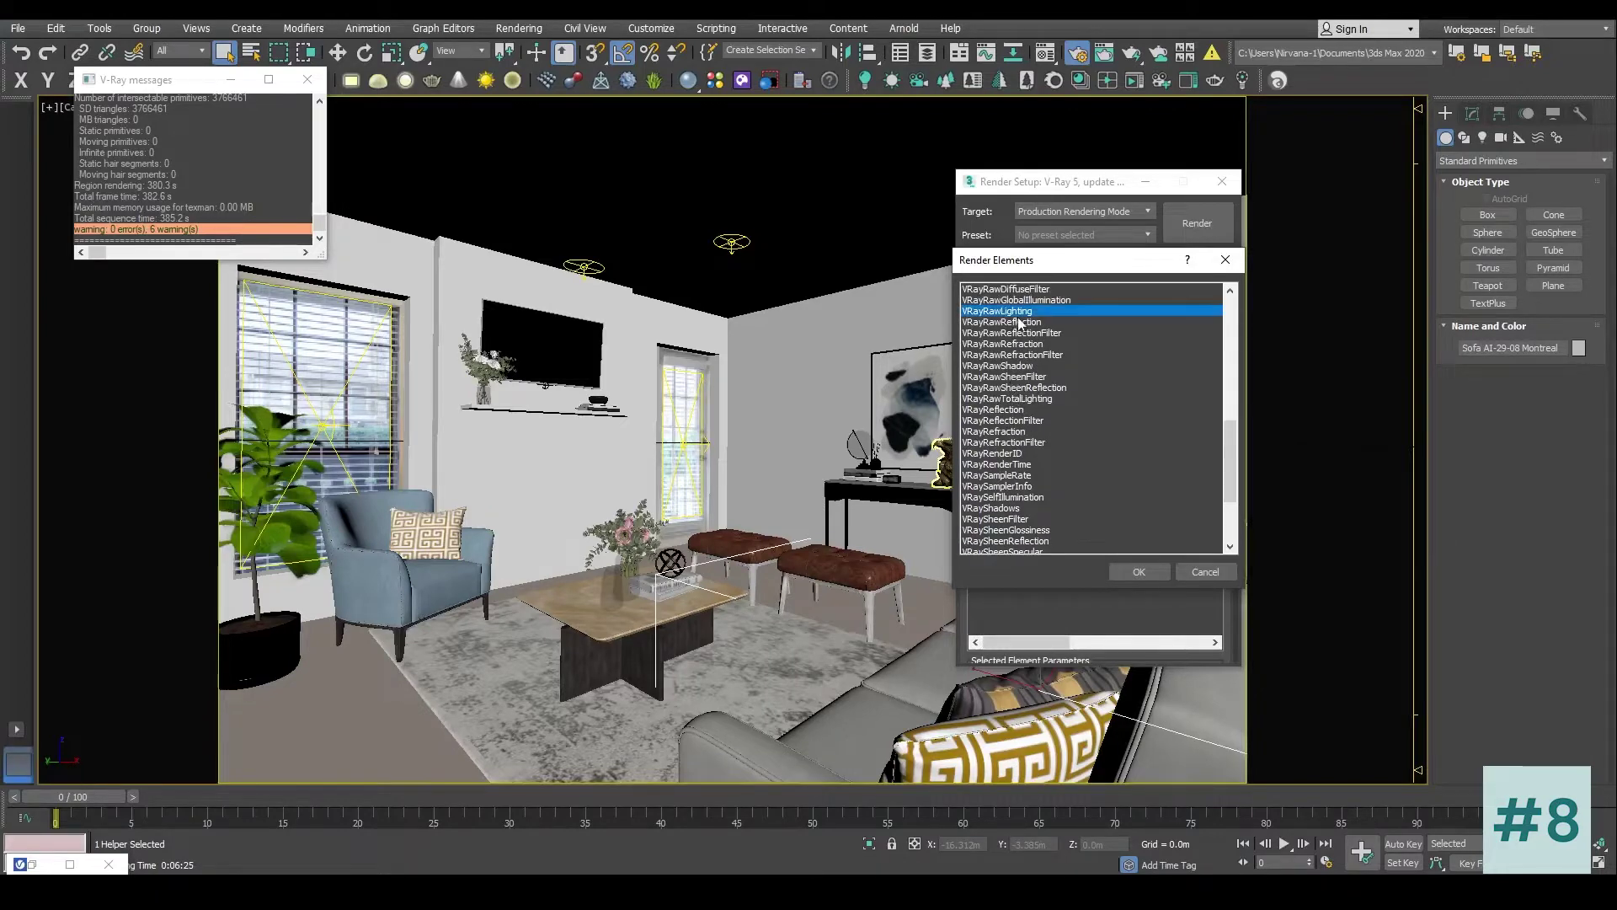
click(1144, 572)
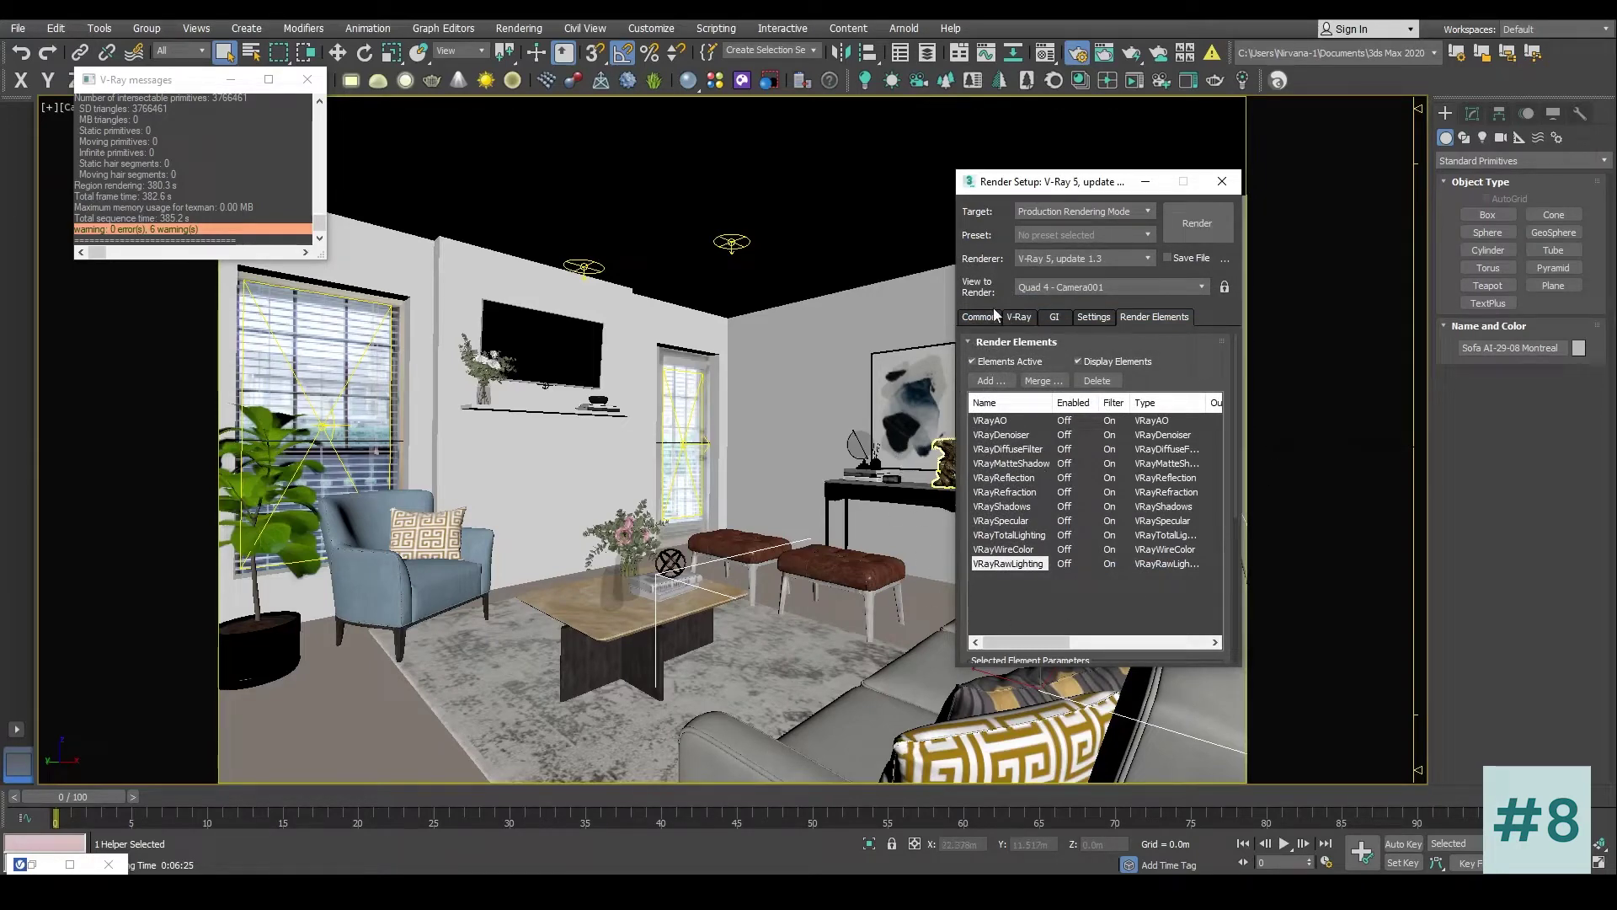
click(979, 317)
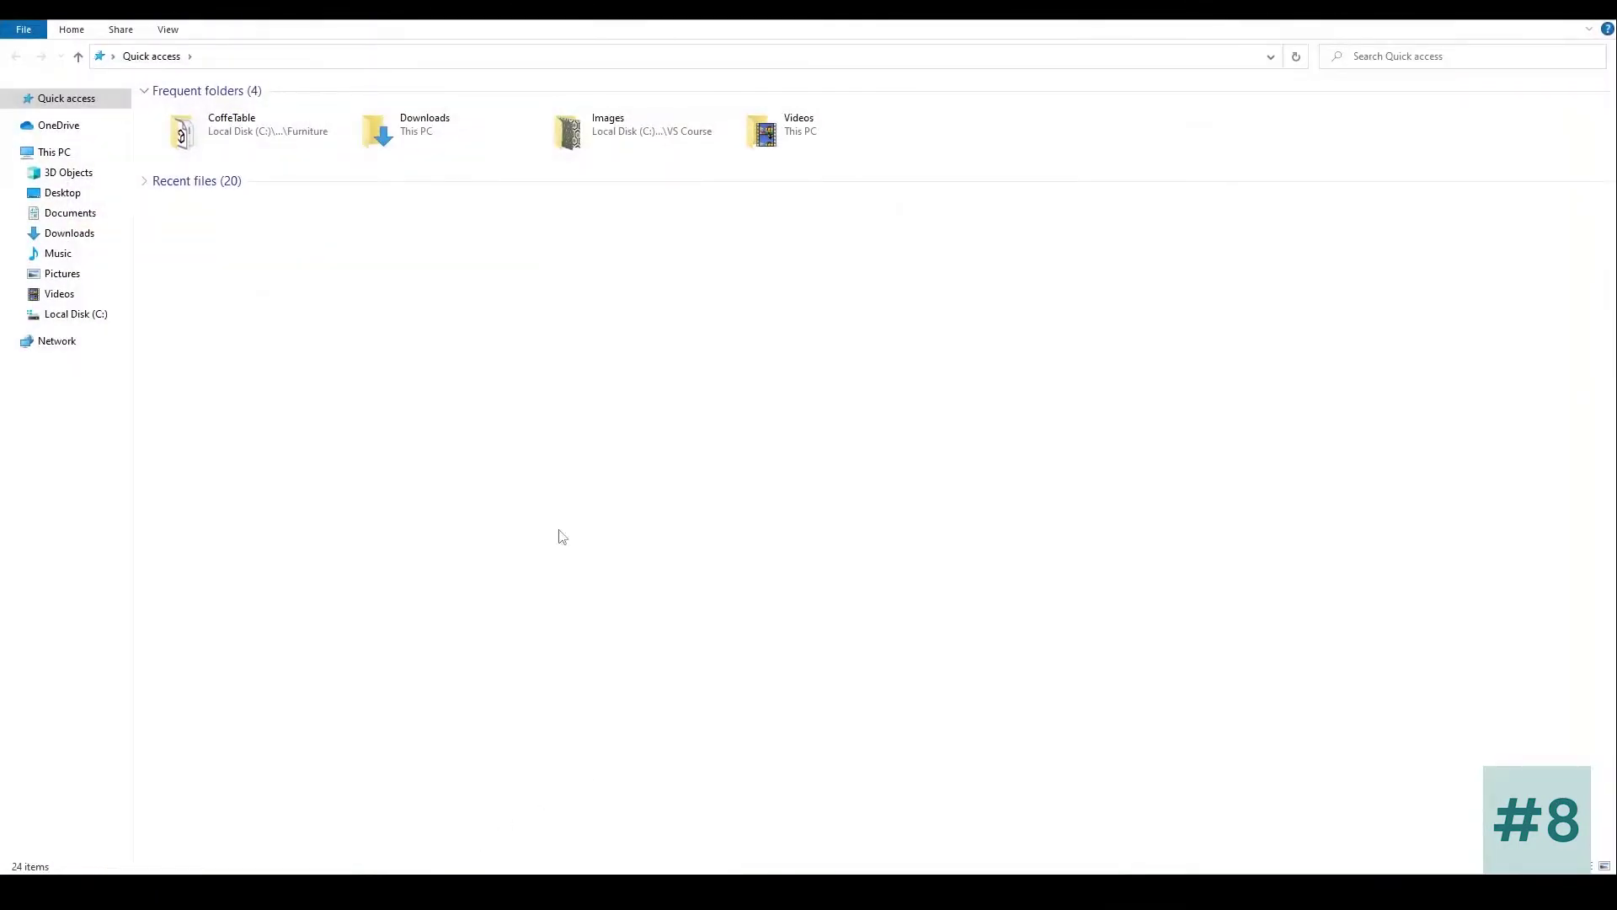
Step: Open VS Image 2 from VS Course's Images folder and enlarge it full-screen
double_click(621, 134)
click(337, 55)
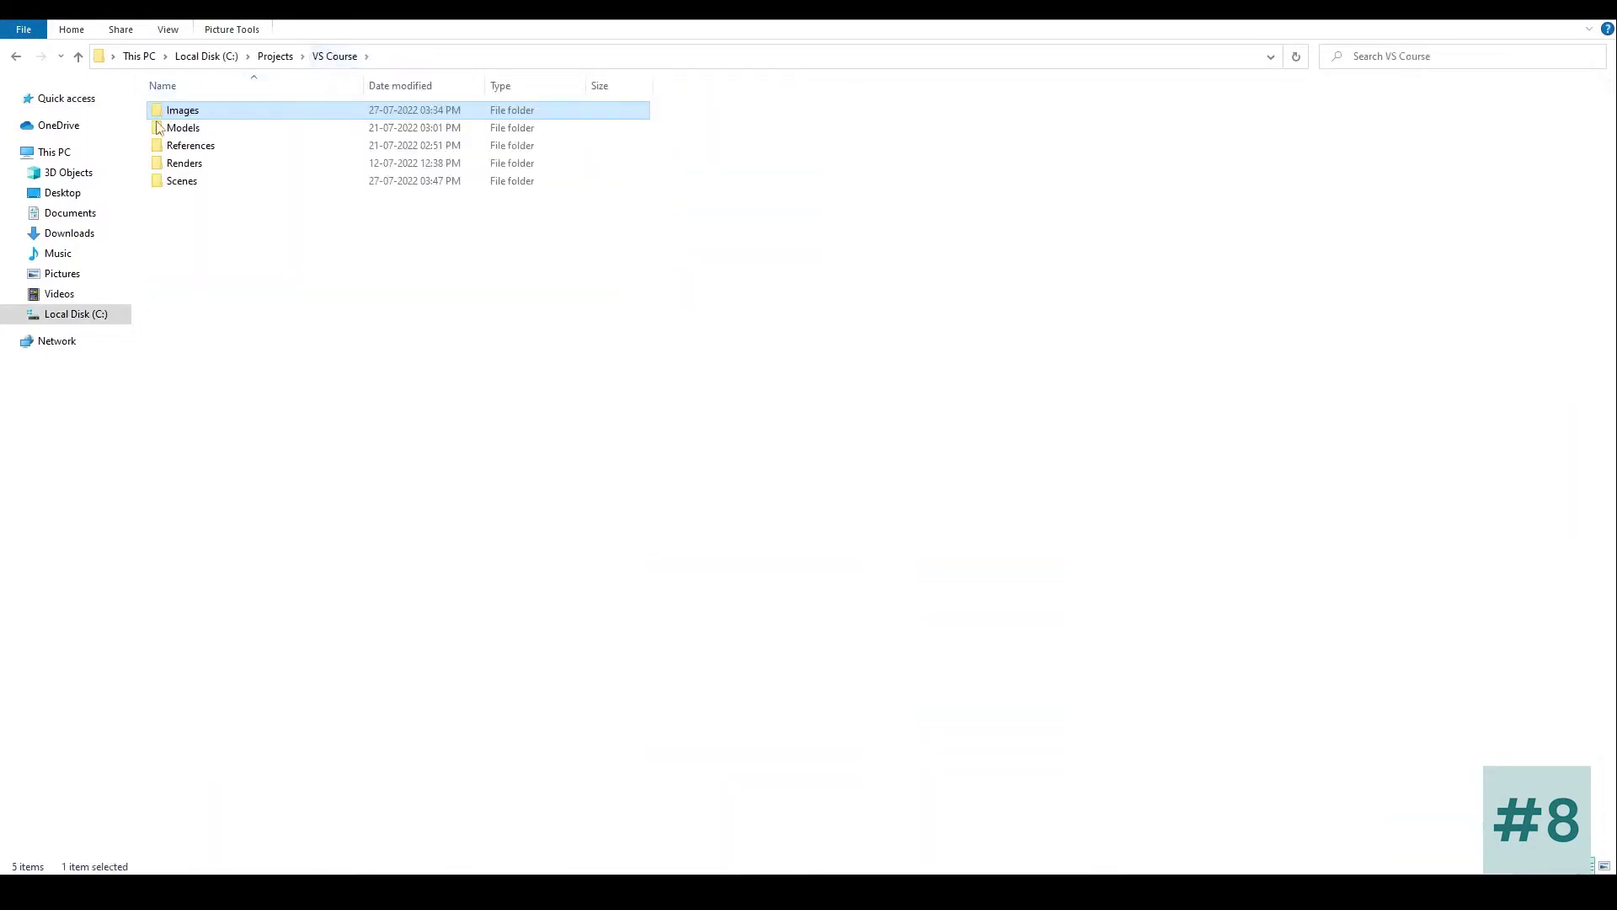
click(193, 149)
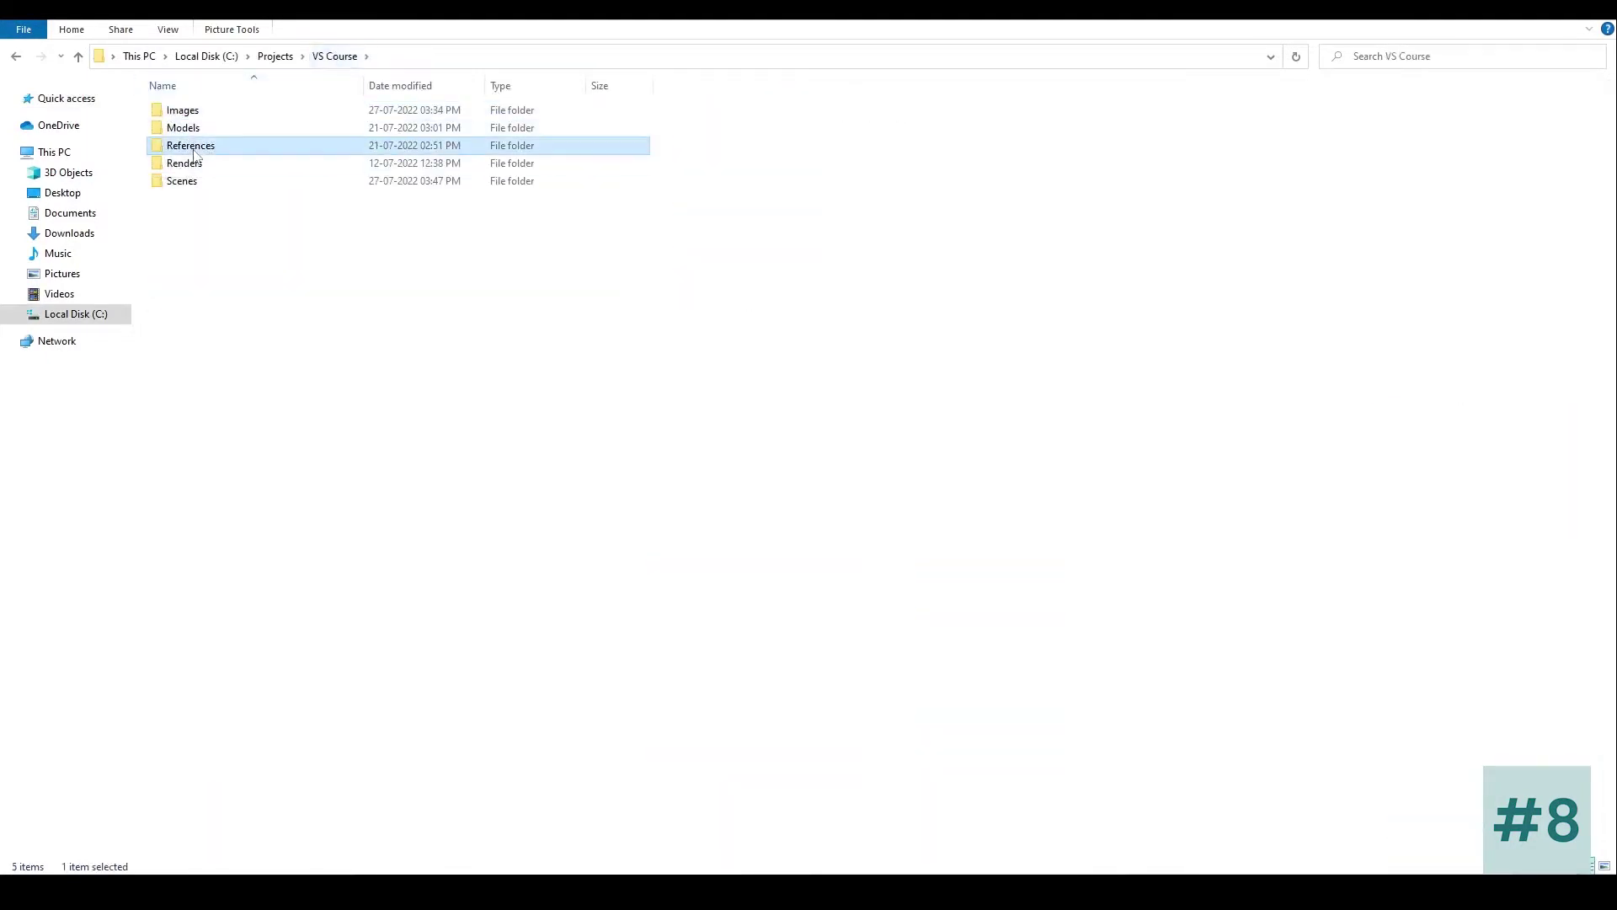
double_click(183, 110)
scroll(854, 385, down, 6)
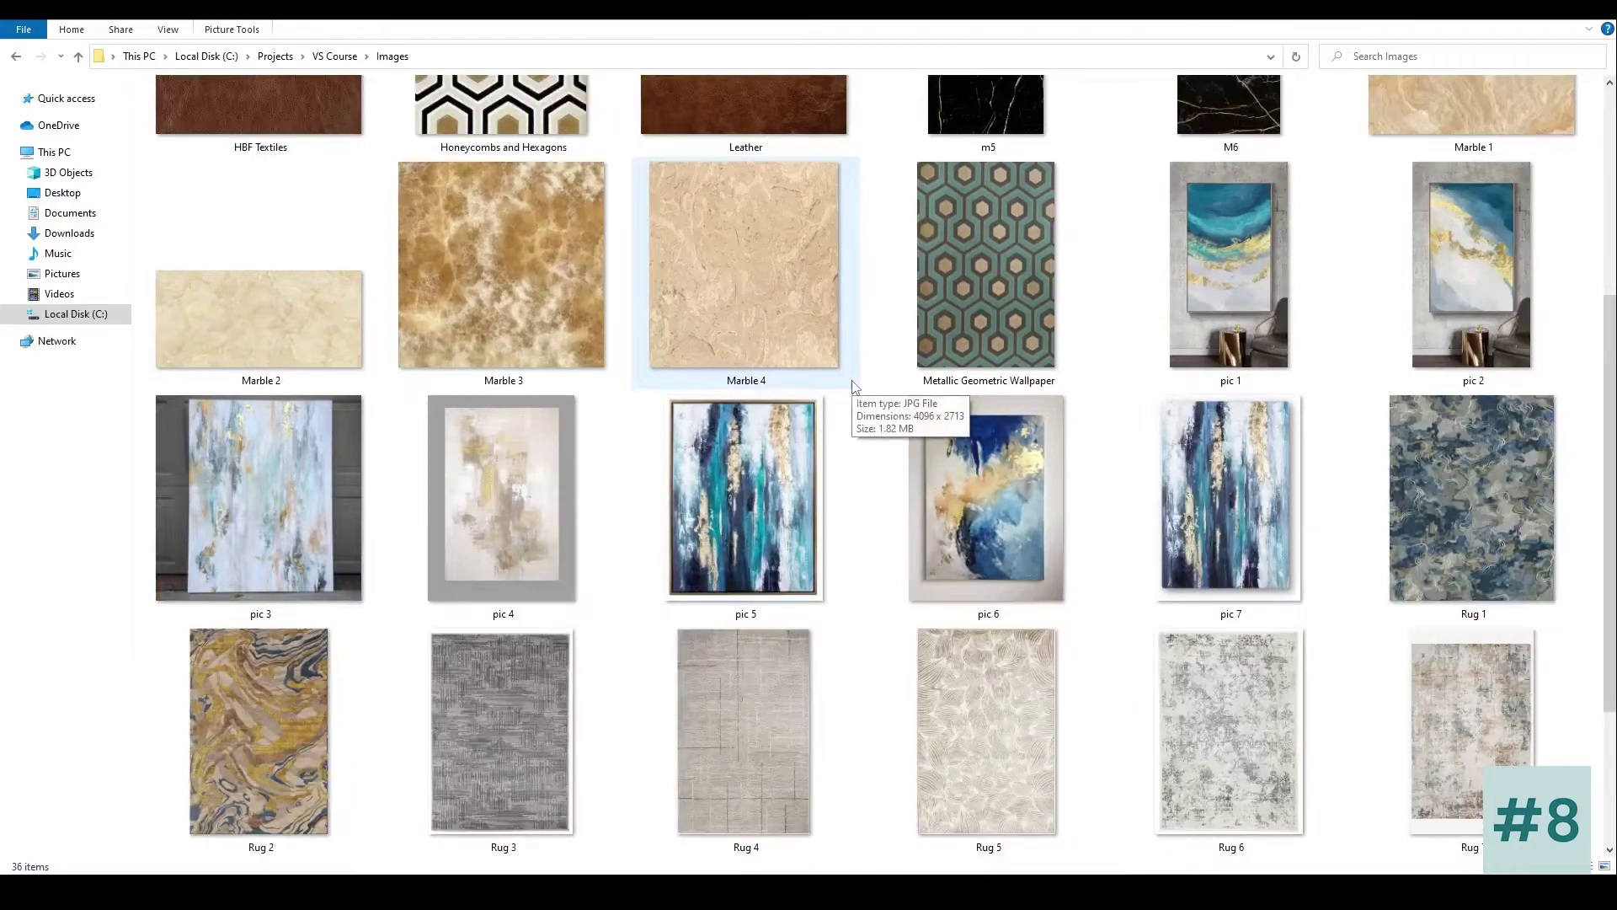
double_click(1028, 791)
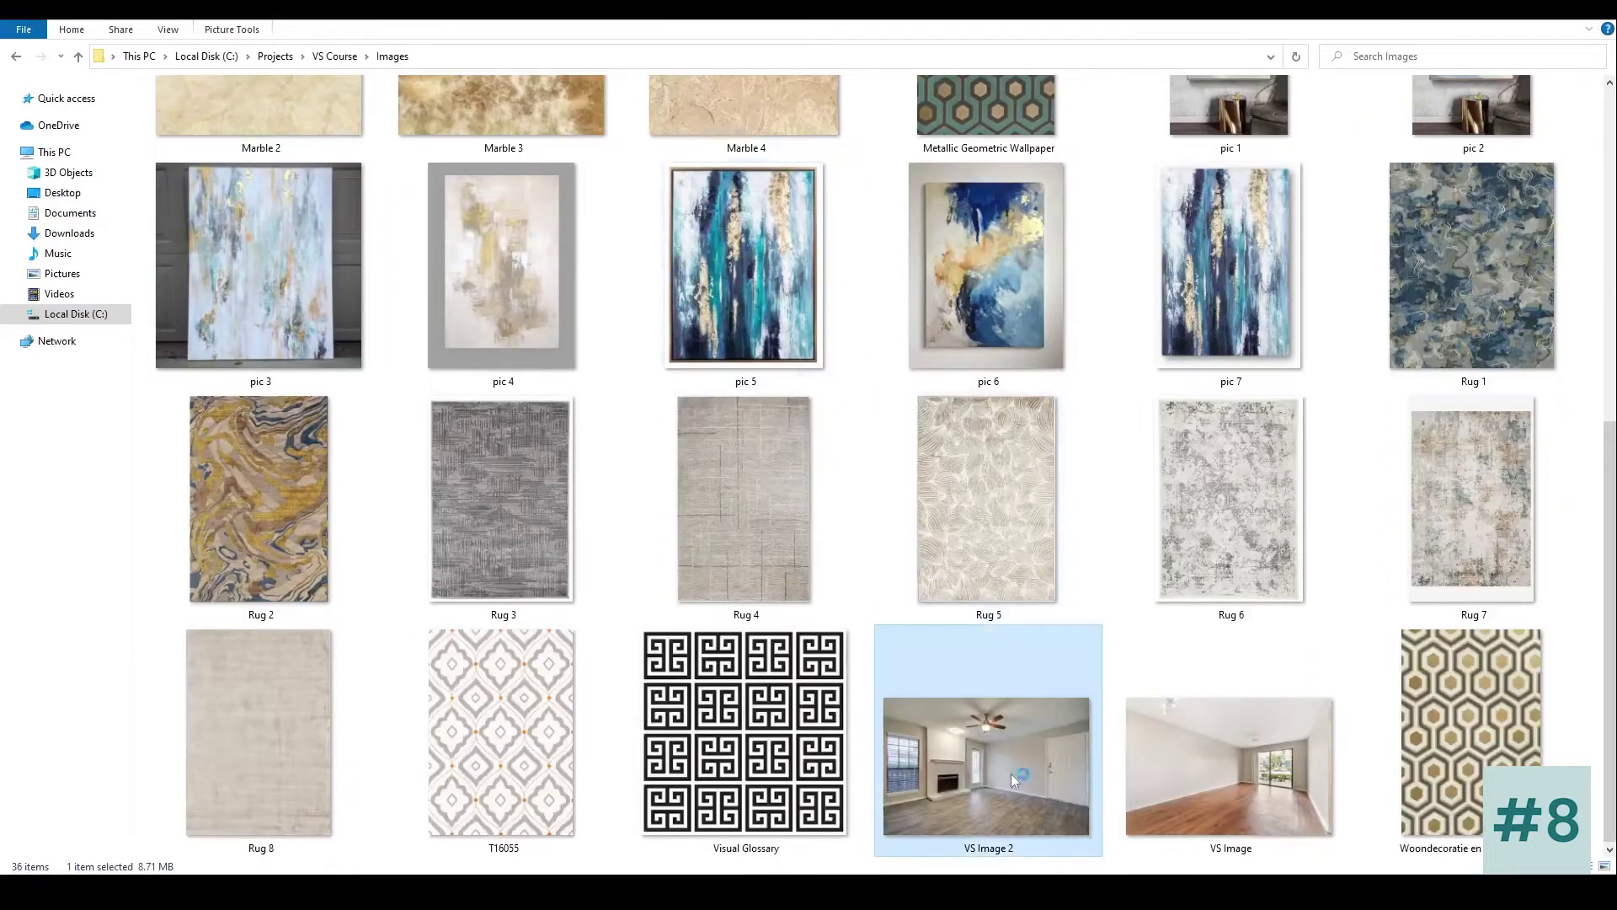
click(982, 90)
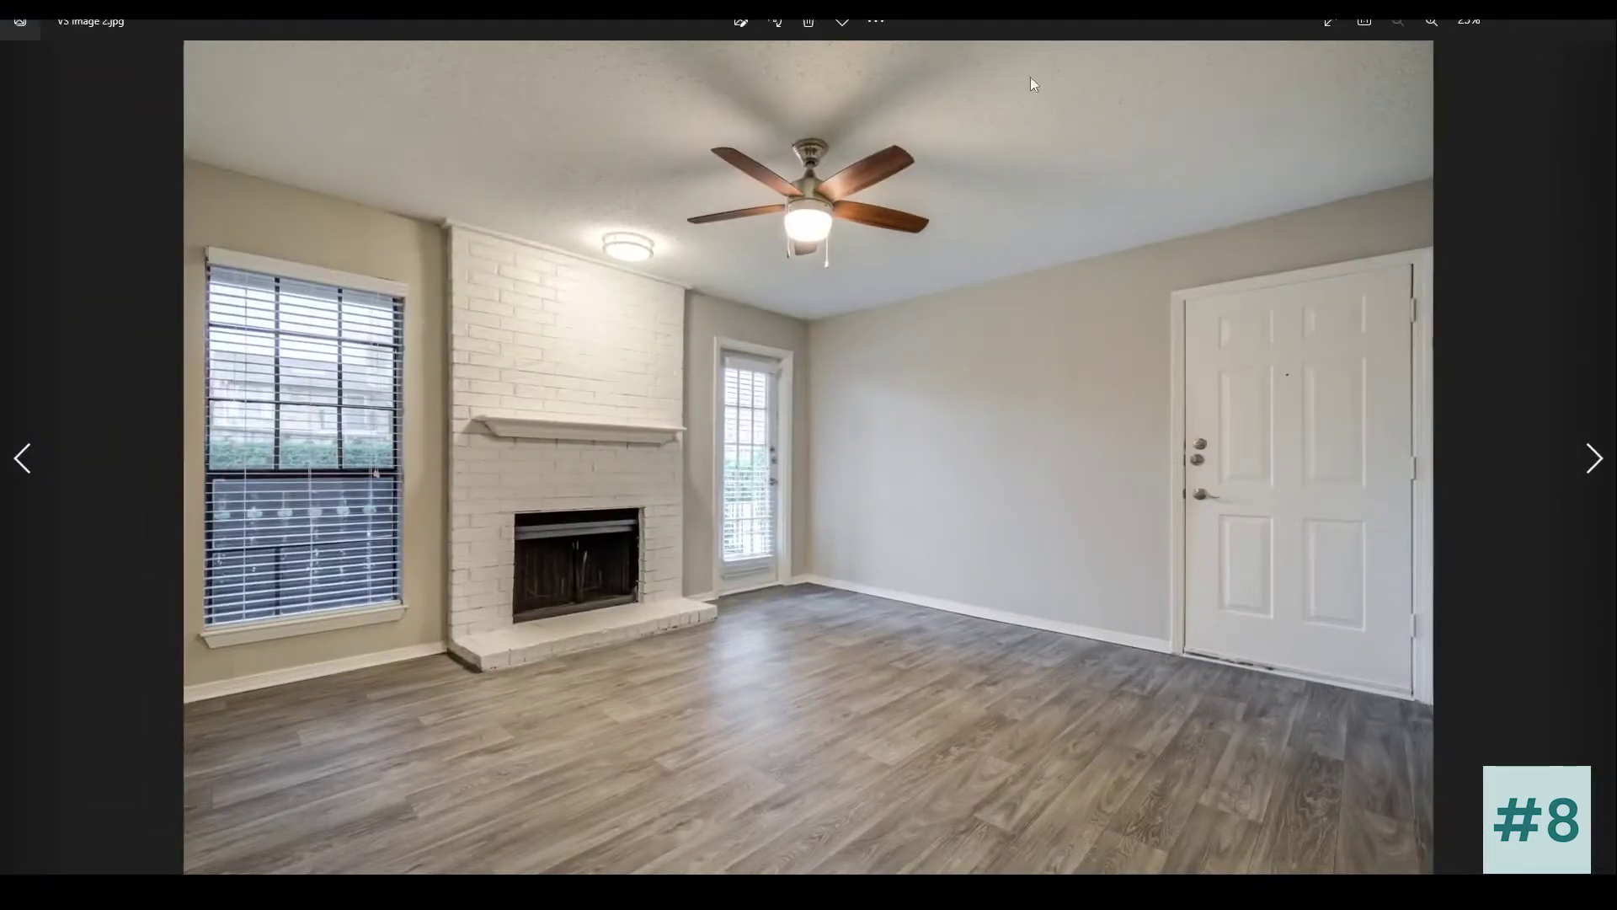
Step: Show VS Image 2's file info to read its 5808 x 3882 pixel size
right_click(886, 185)
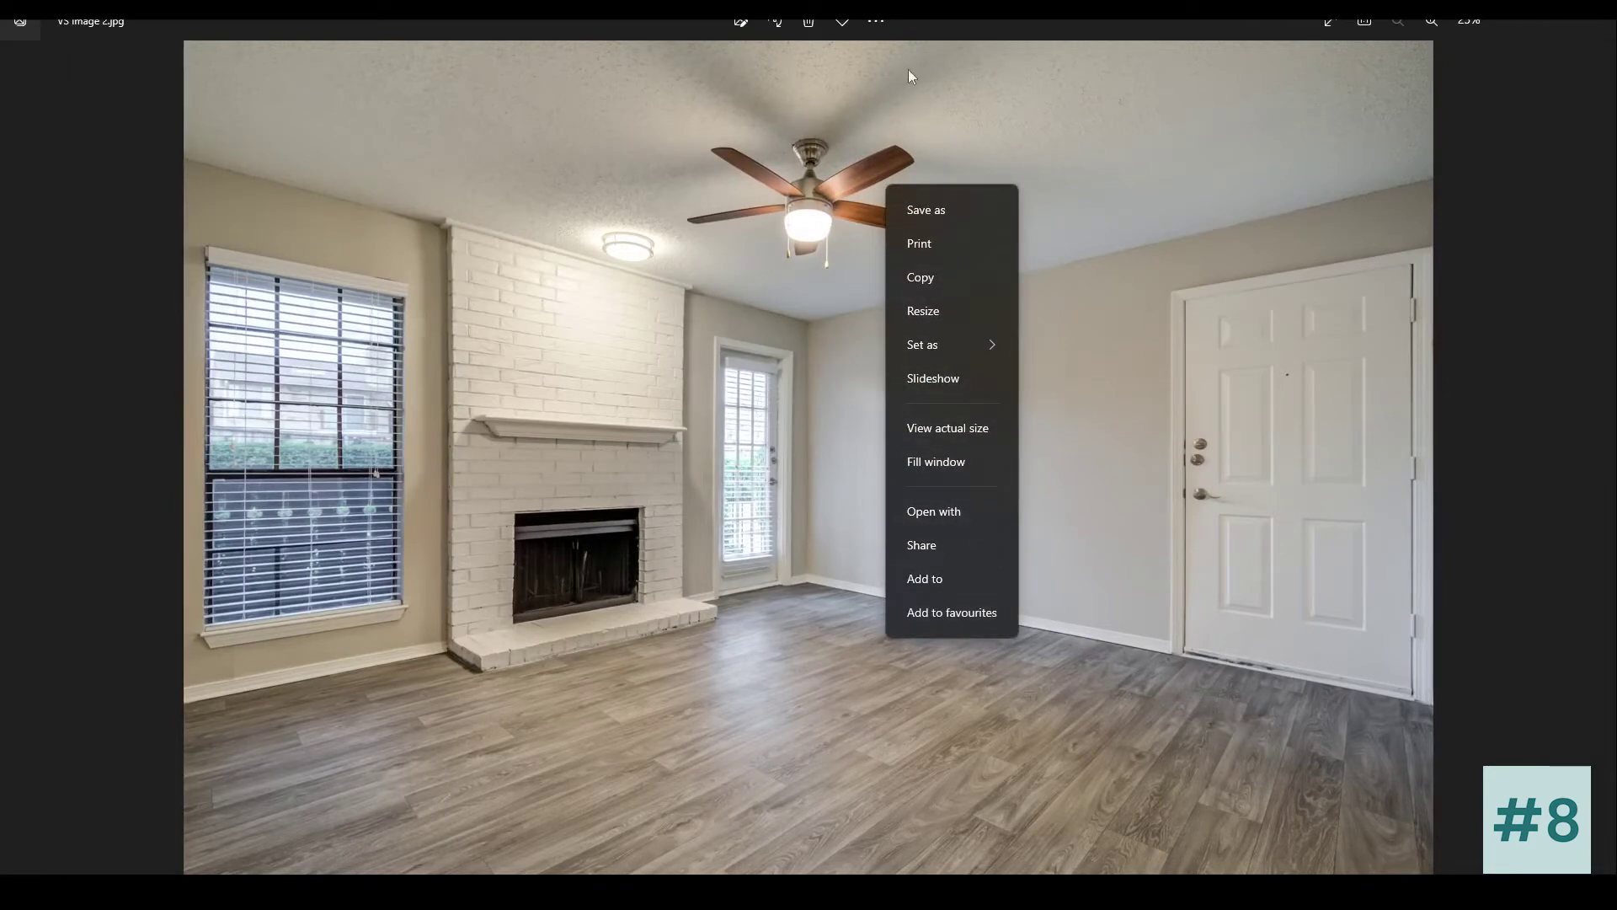
click(868, 23)
click(874, 21)
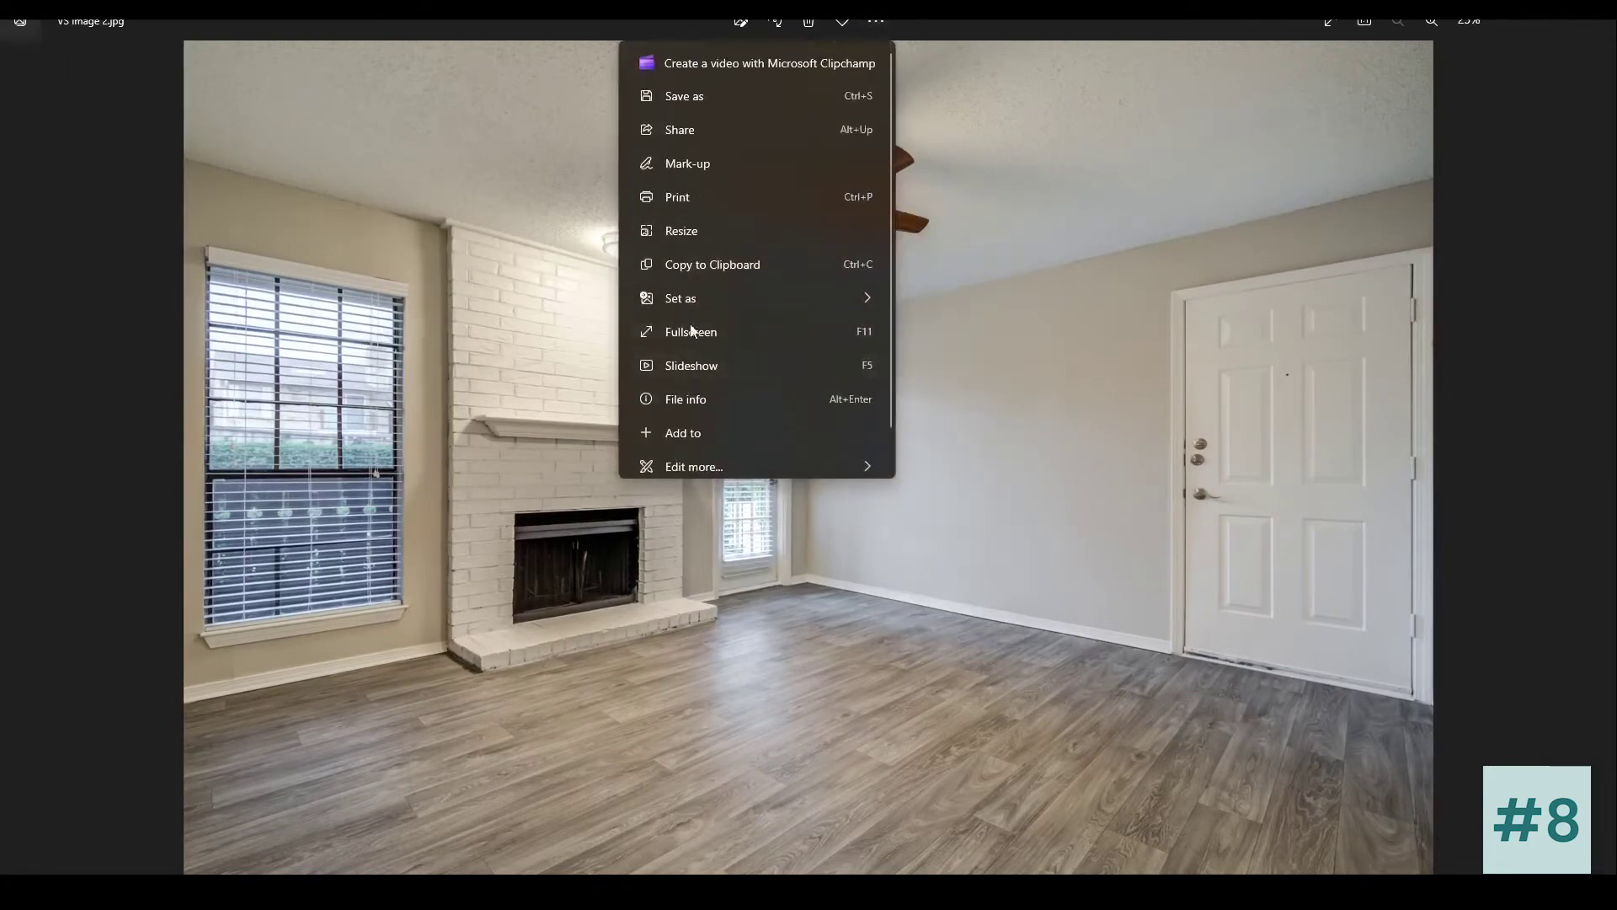
click(655, 401)
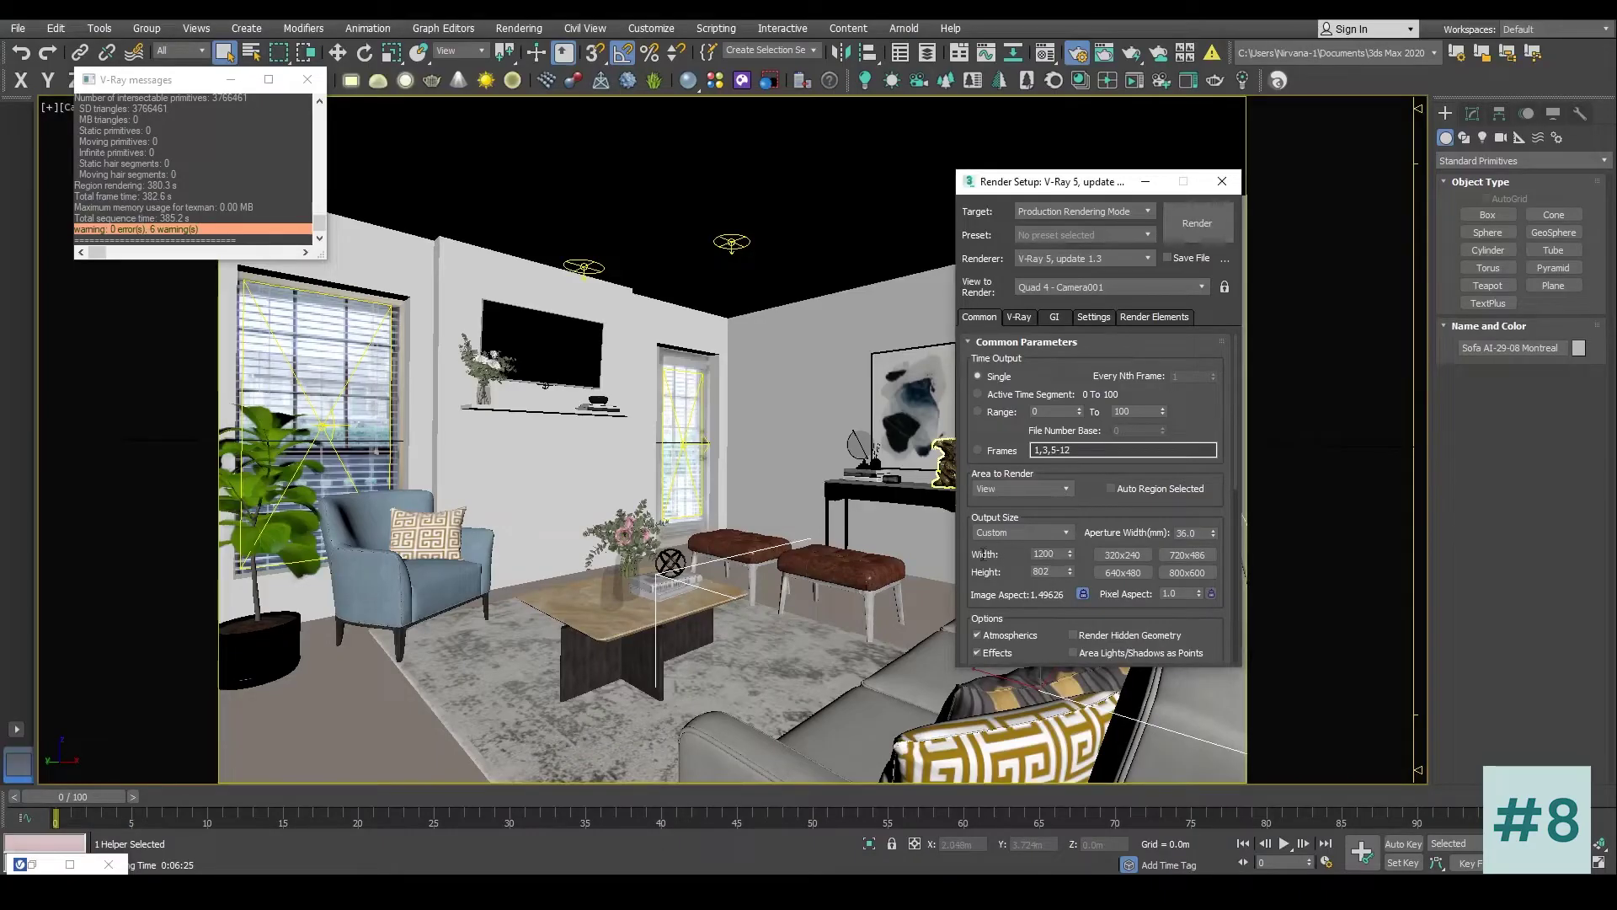
Step: Set the output width to 5808 so the height becomes 3882
drag(1054, 555, 984, 554)
text(5080)
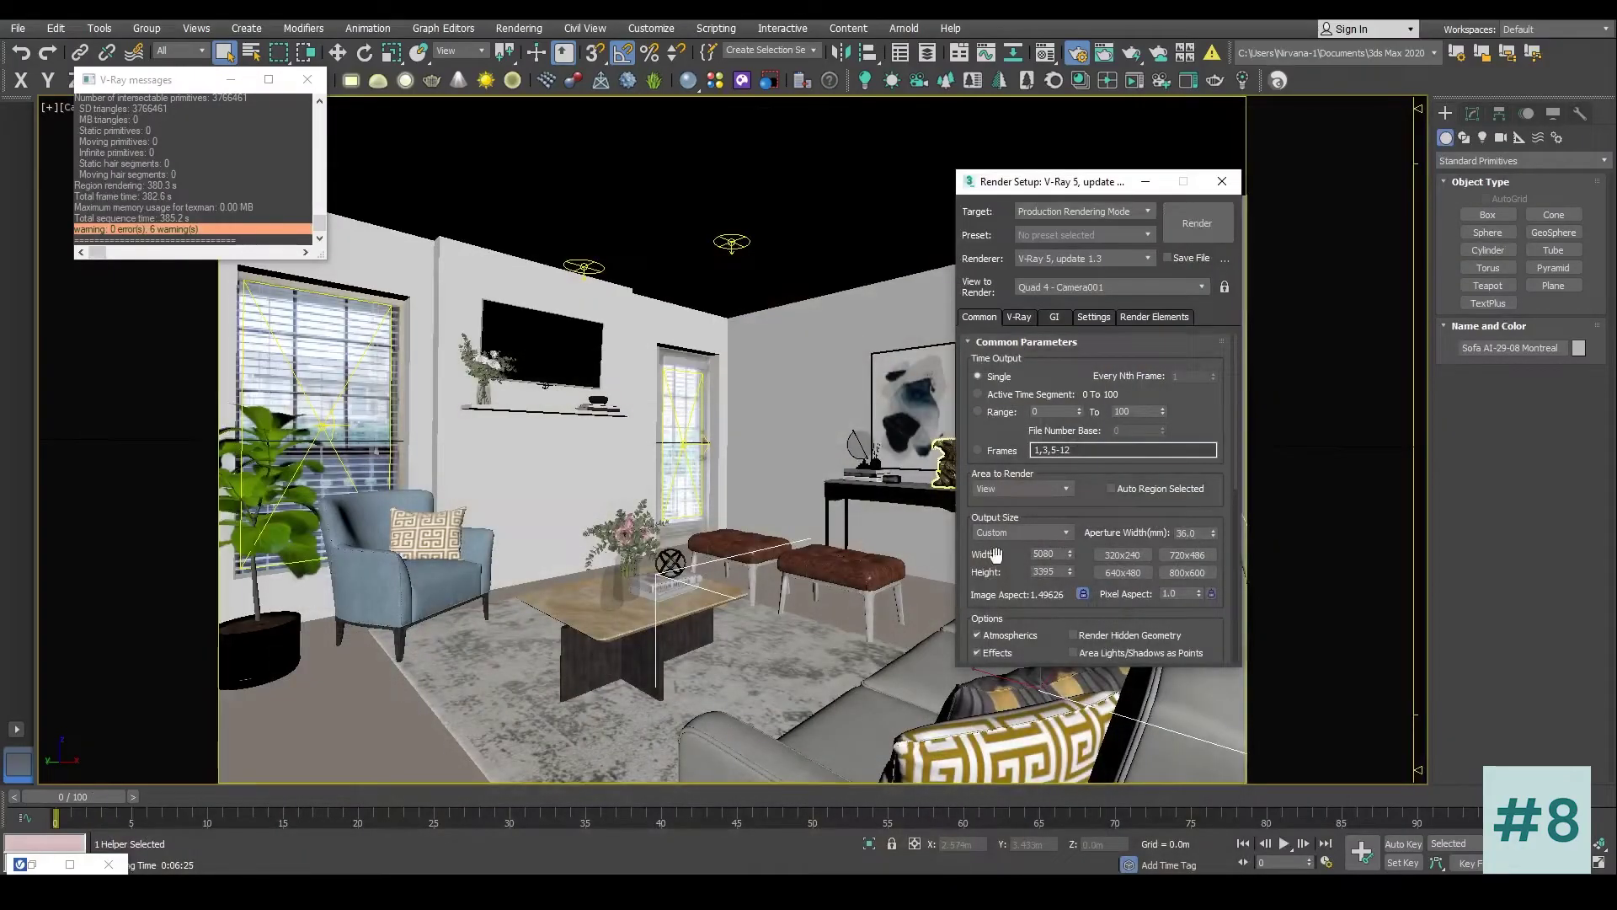
double_click(1057, 552)
text(580)
click(1021, 316)
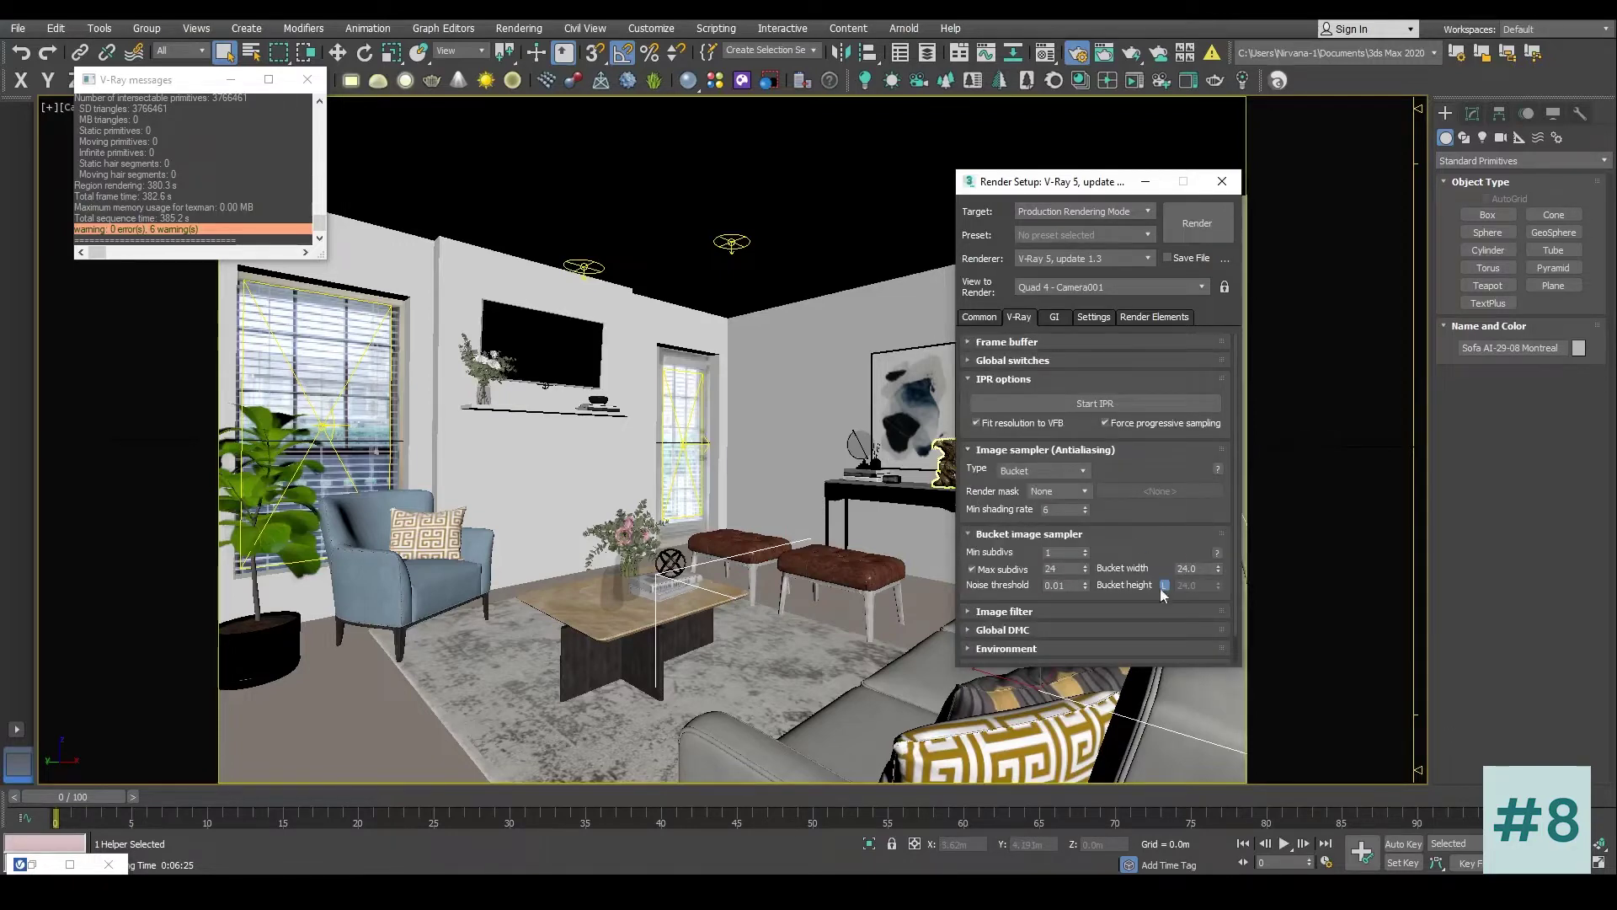
Step: Change the irradiance map Current preset from Low to Medium
click(1003, 630)
scroll(1045, 632, down, 2)
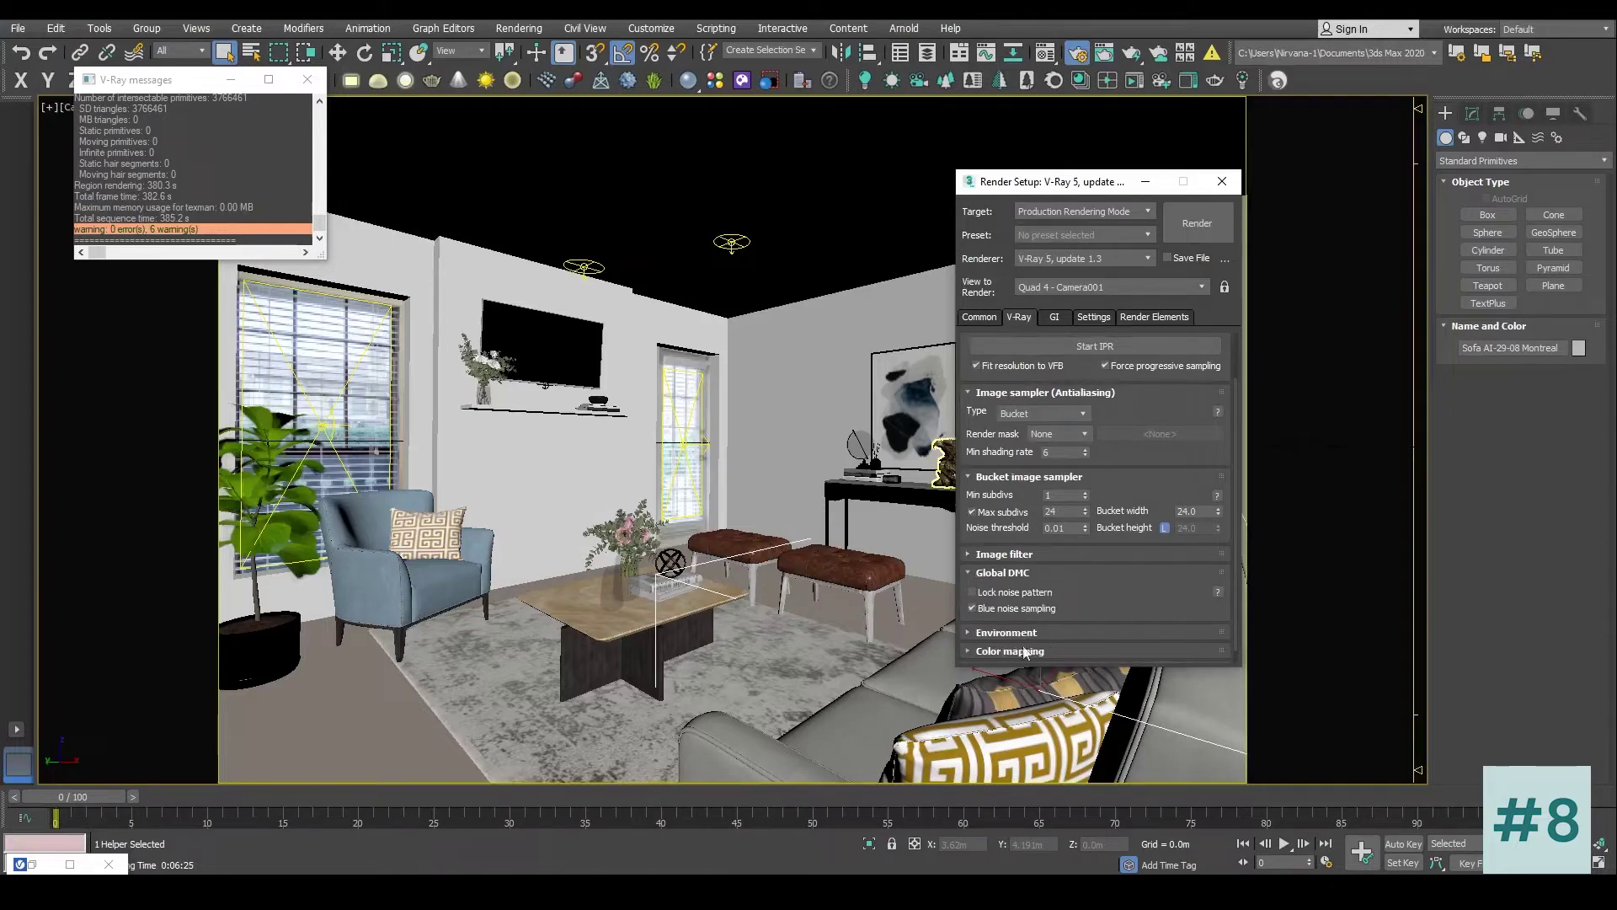
click(1054, 317)
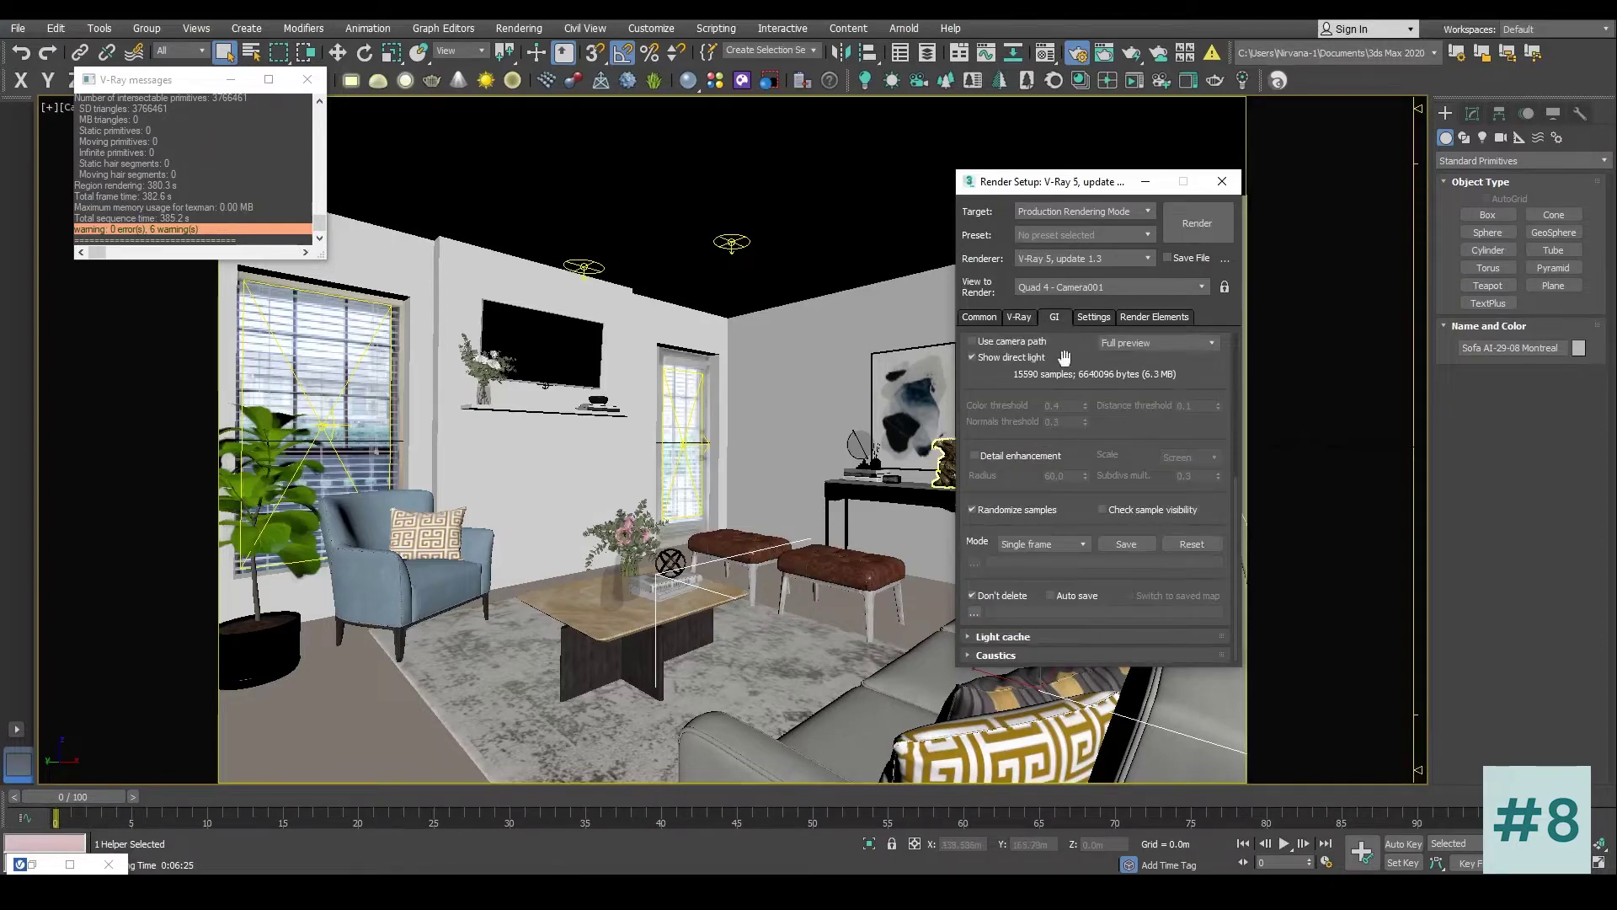
scroll(1053, 581, down, 3)
scroll(1052, 587, up, 1)
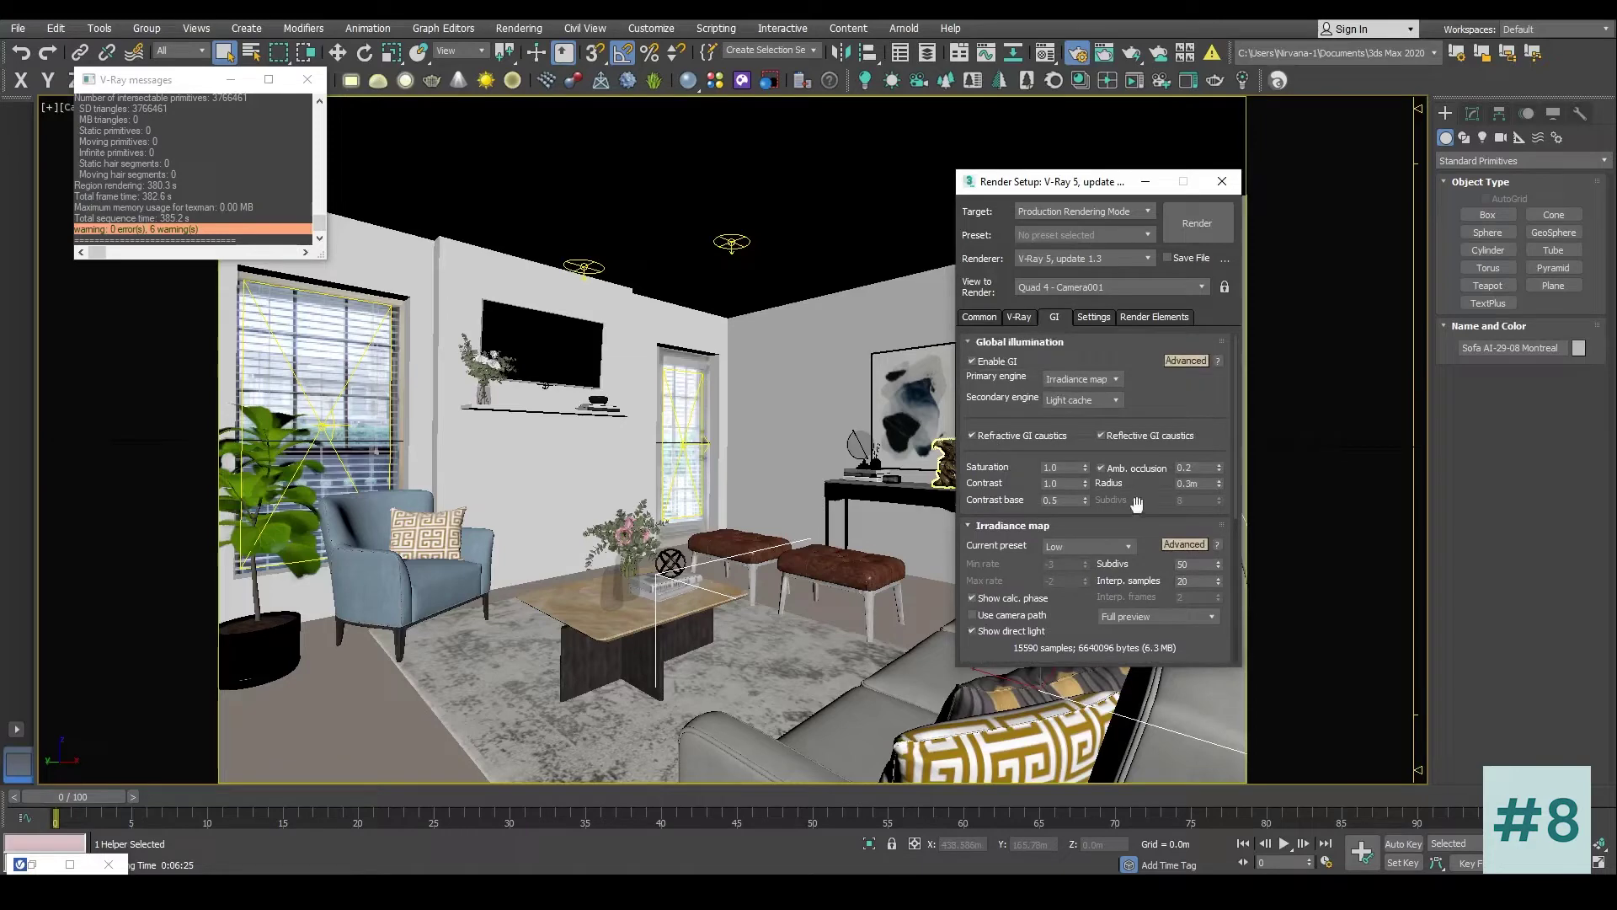
click(1089, 546)
click(1078, 601)
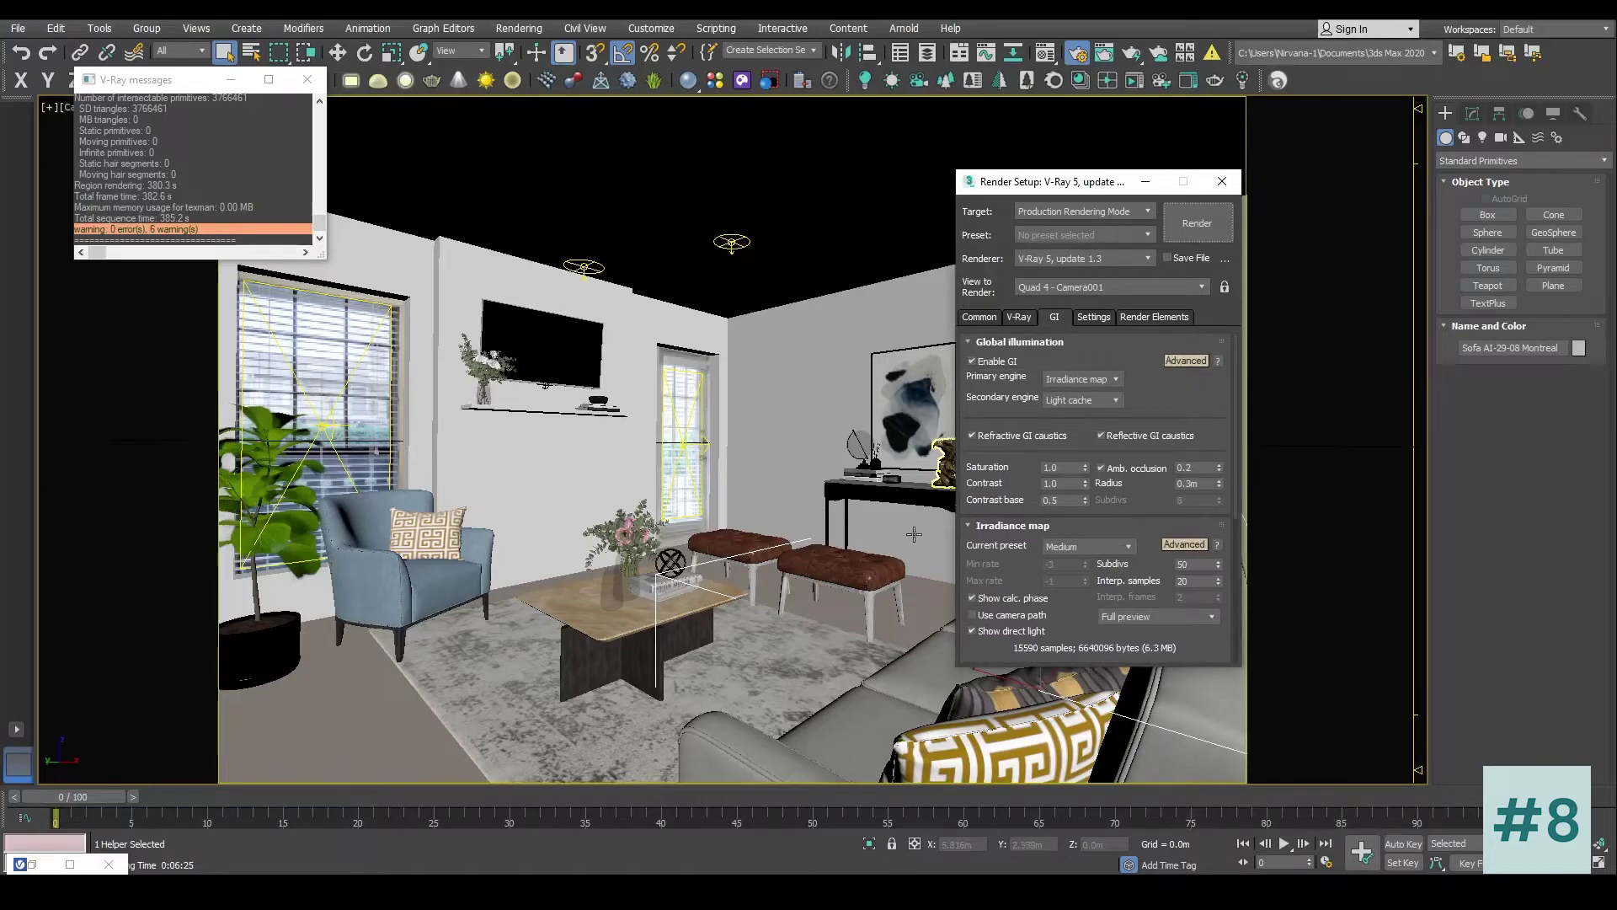
Step: Review render elements and common settings, close V-Ray messages, and move Render Setup aside
click(1100, 318)
click(1158, 322)
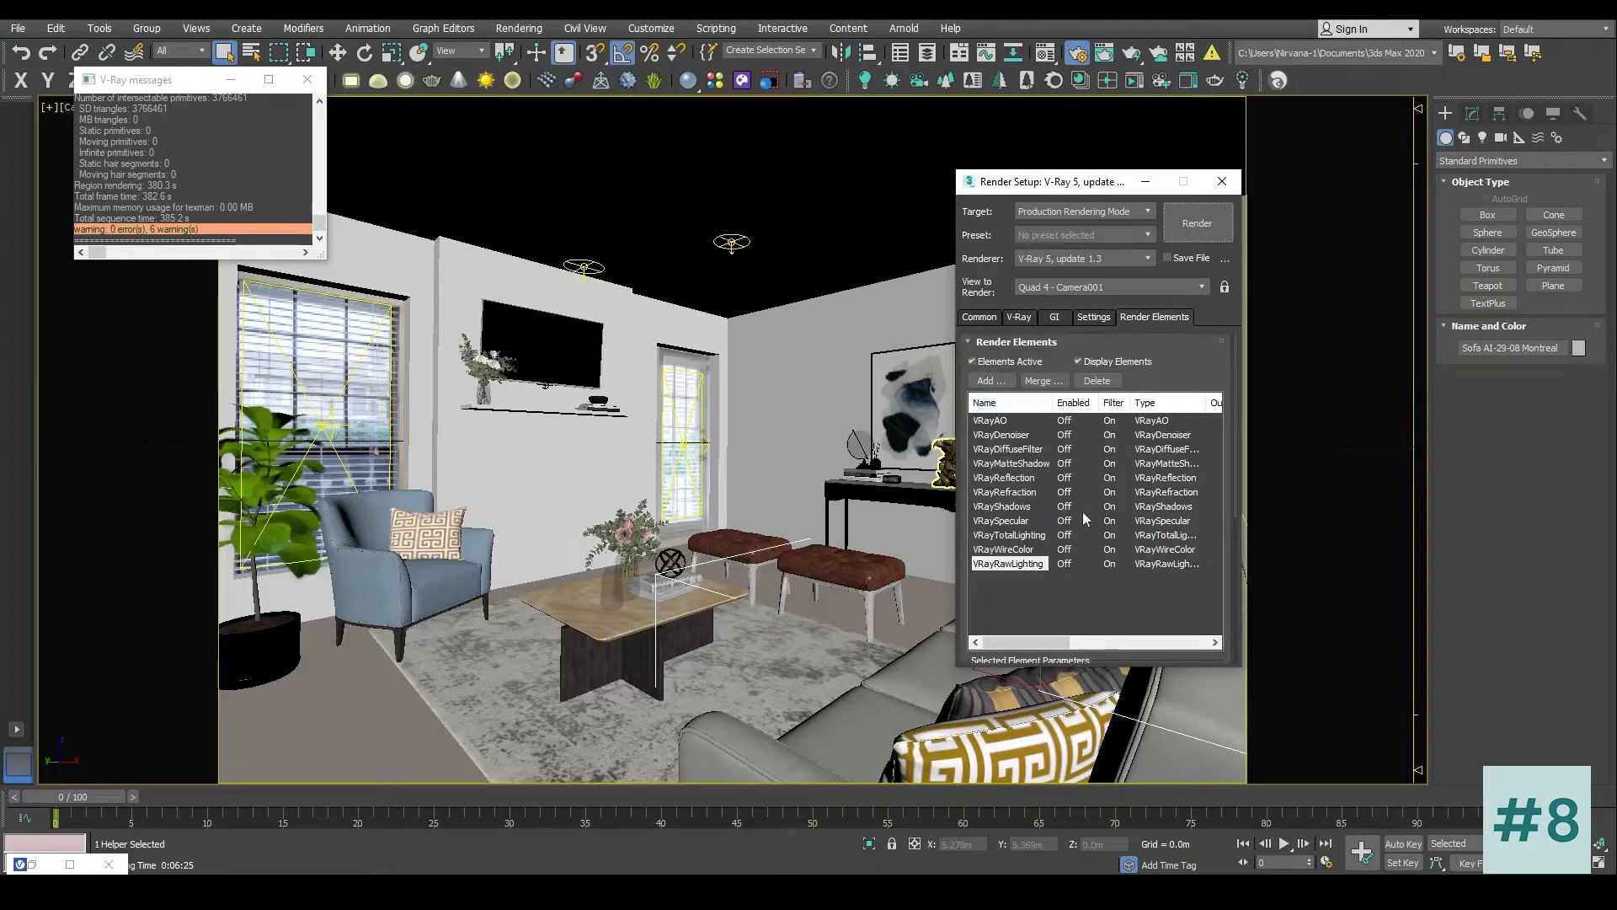
click(994, 325)
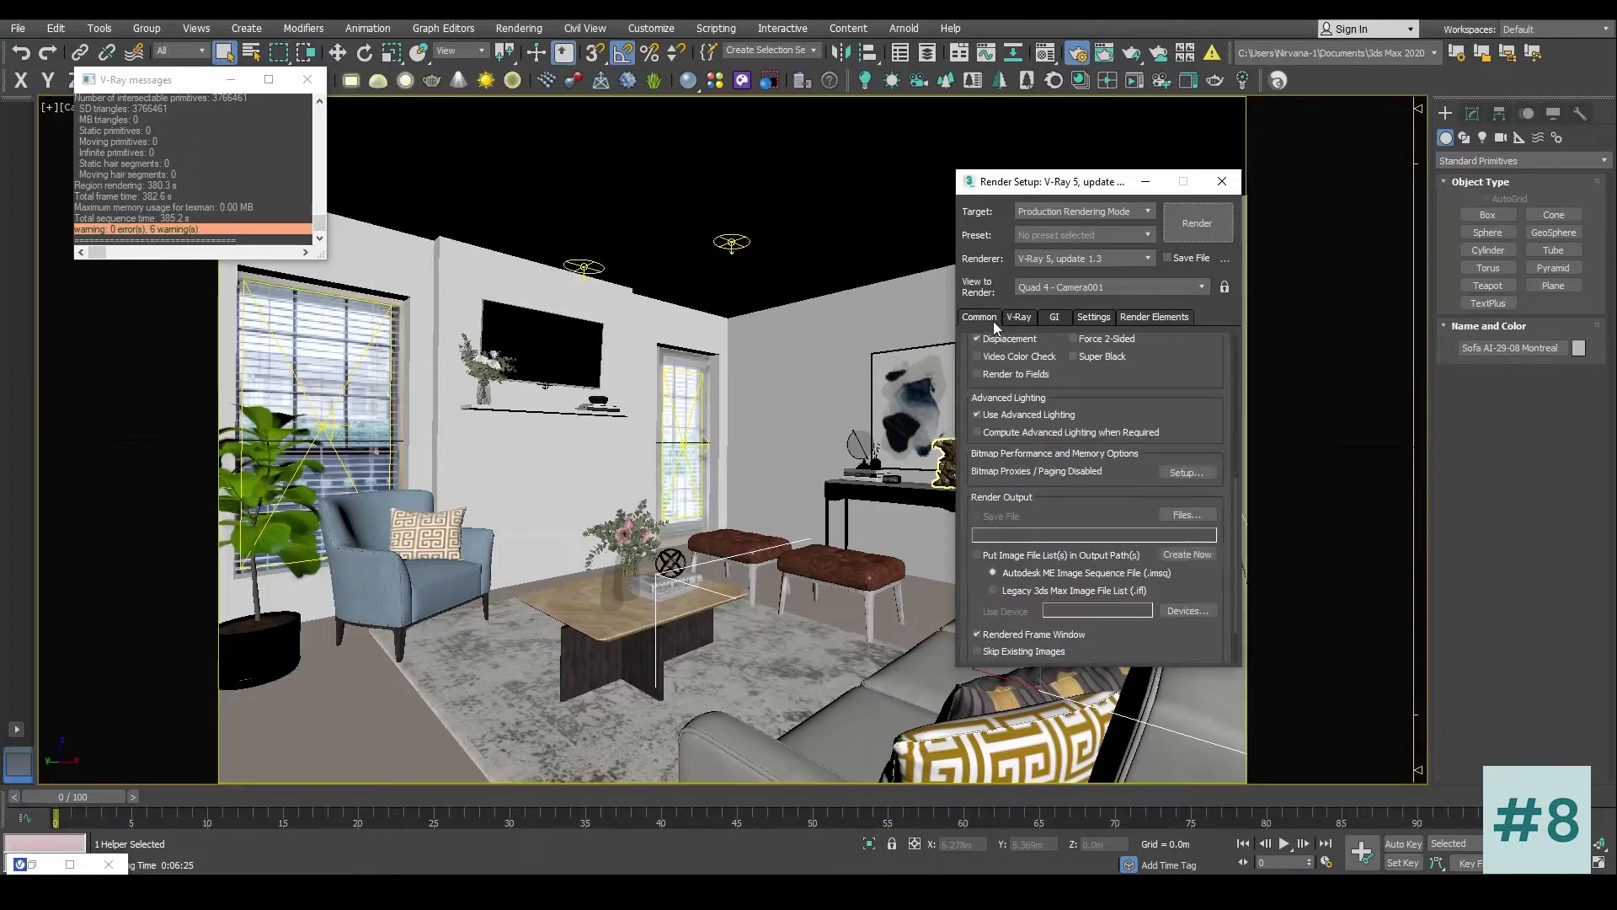
drag(1190, 362, 1183, 621)
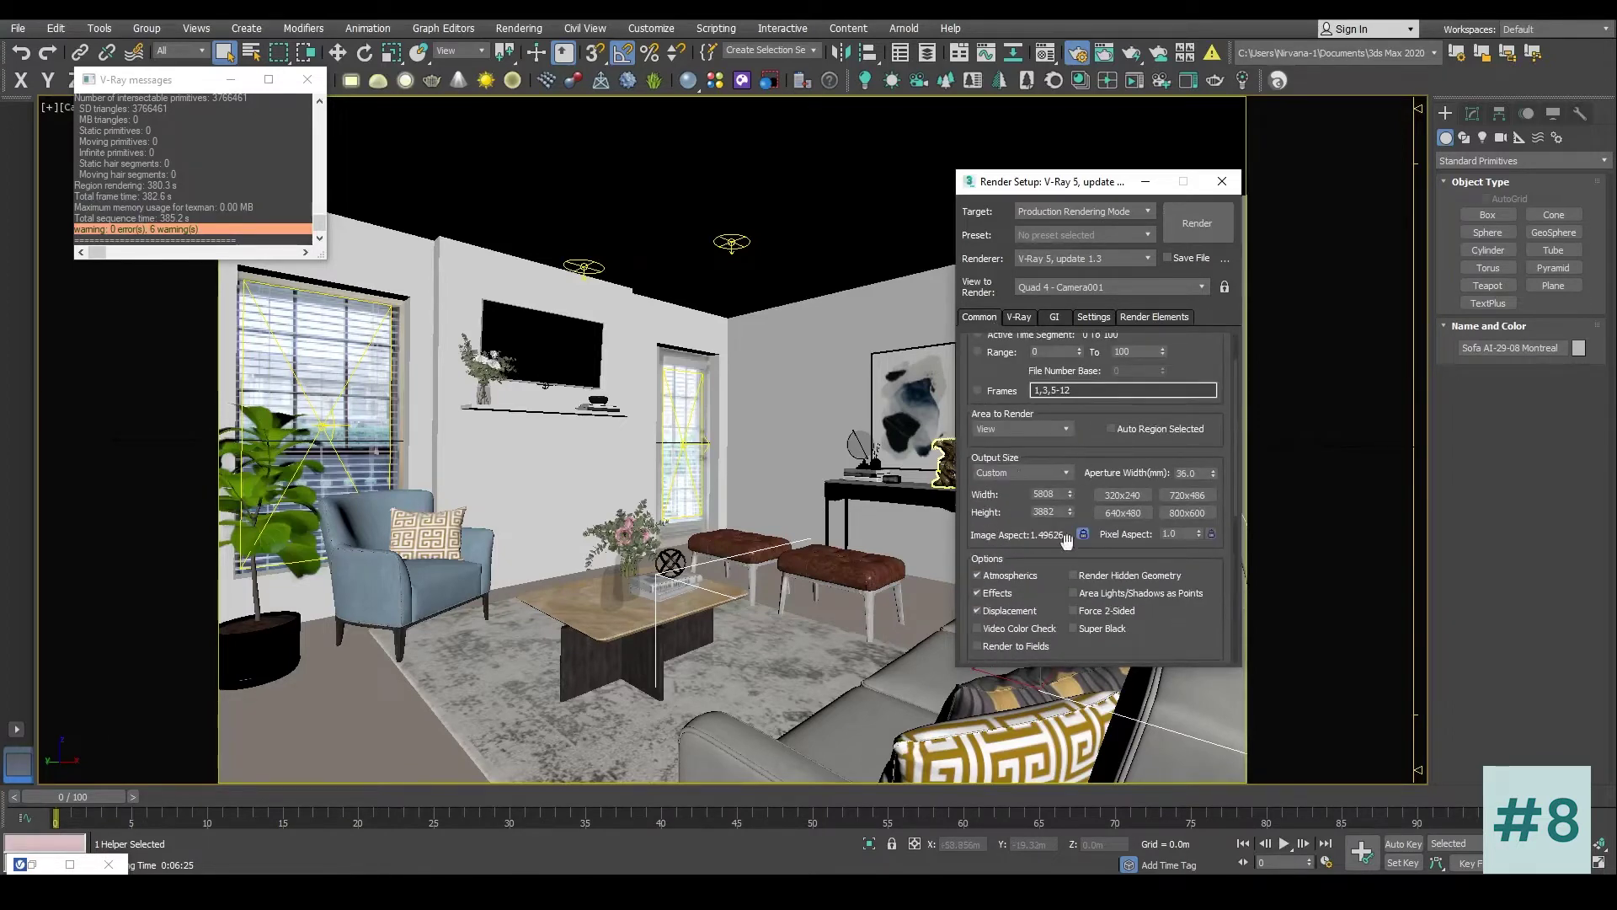
scroll(977, 370, up, 2)
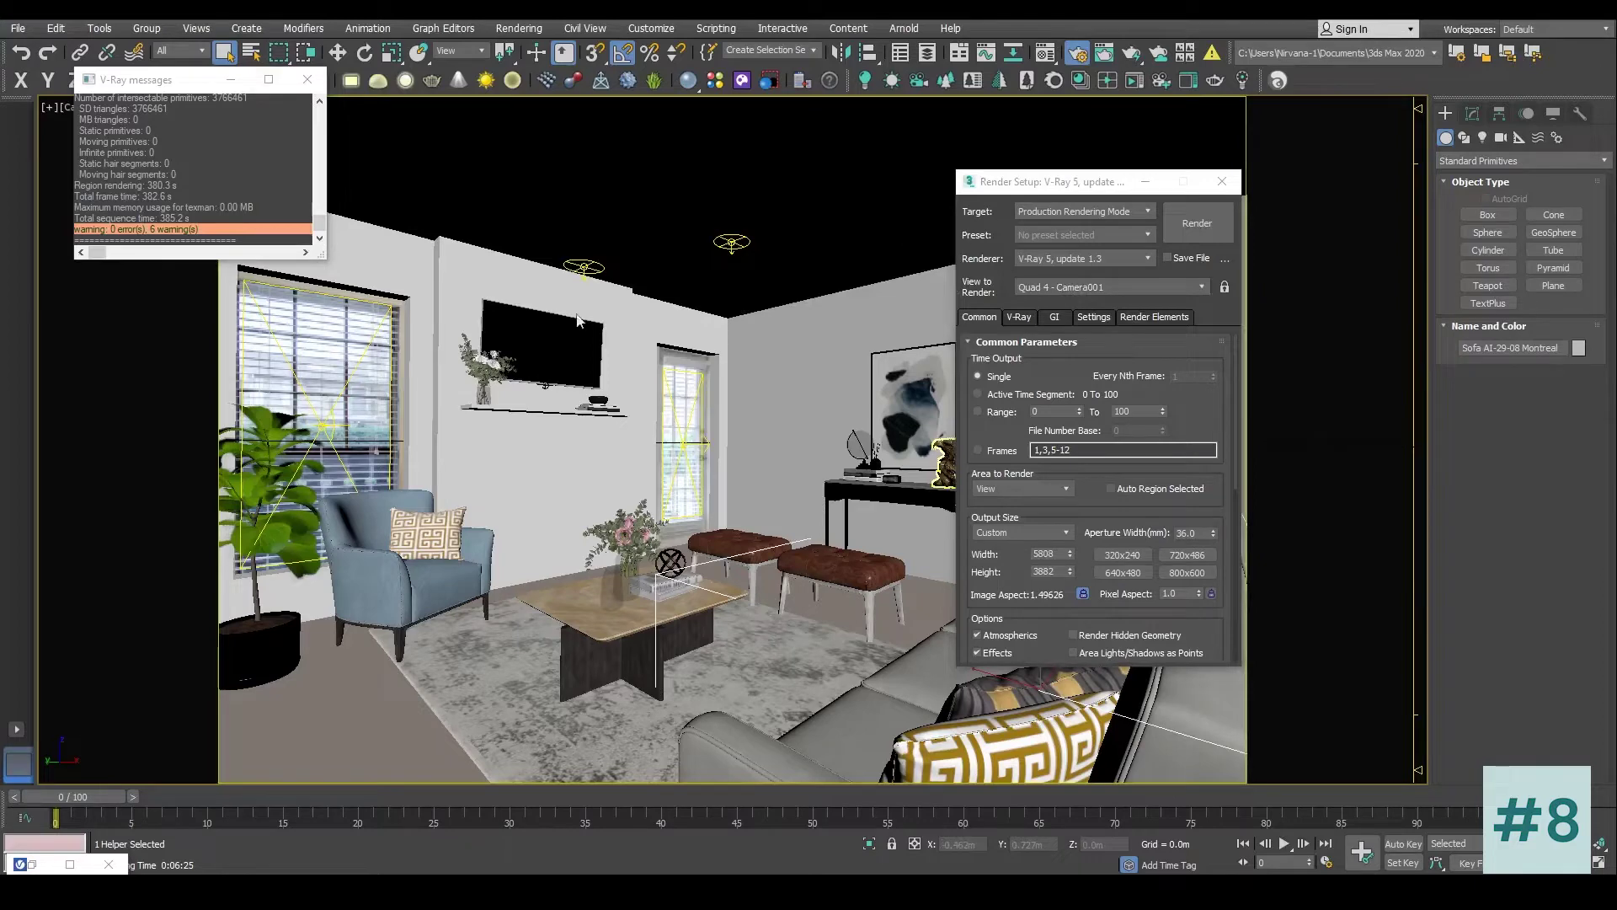
click(307, 79)
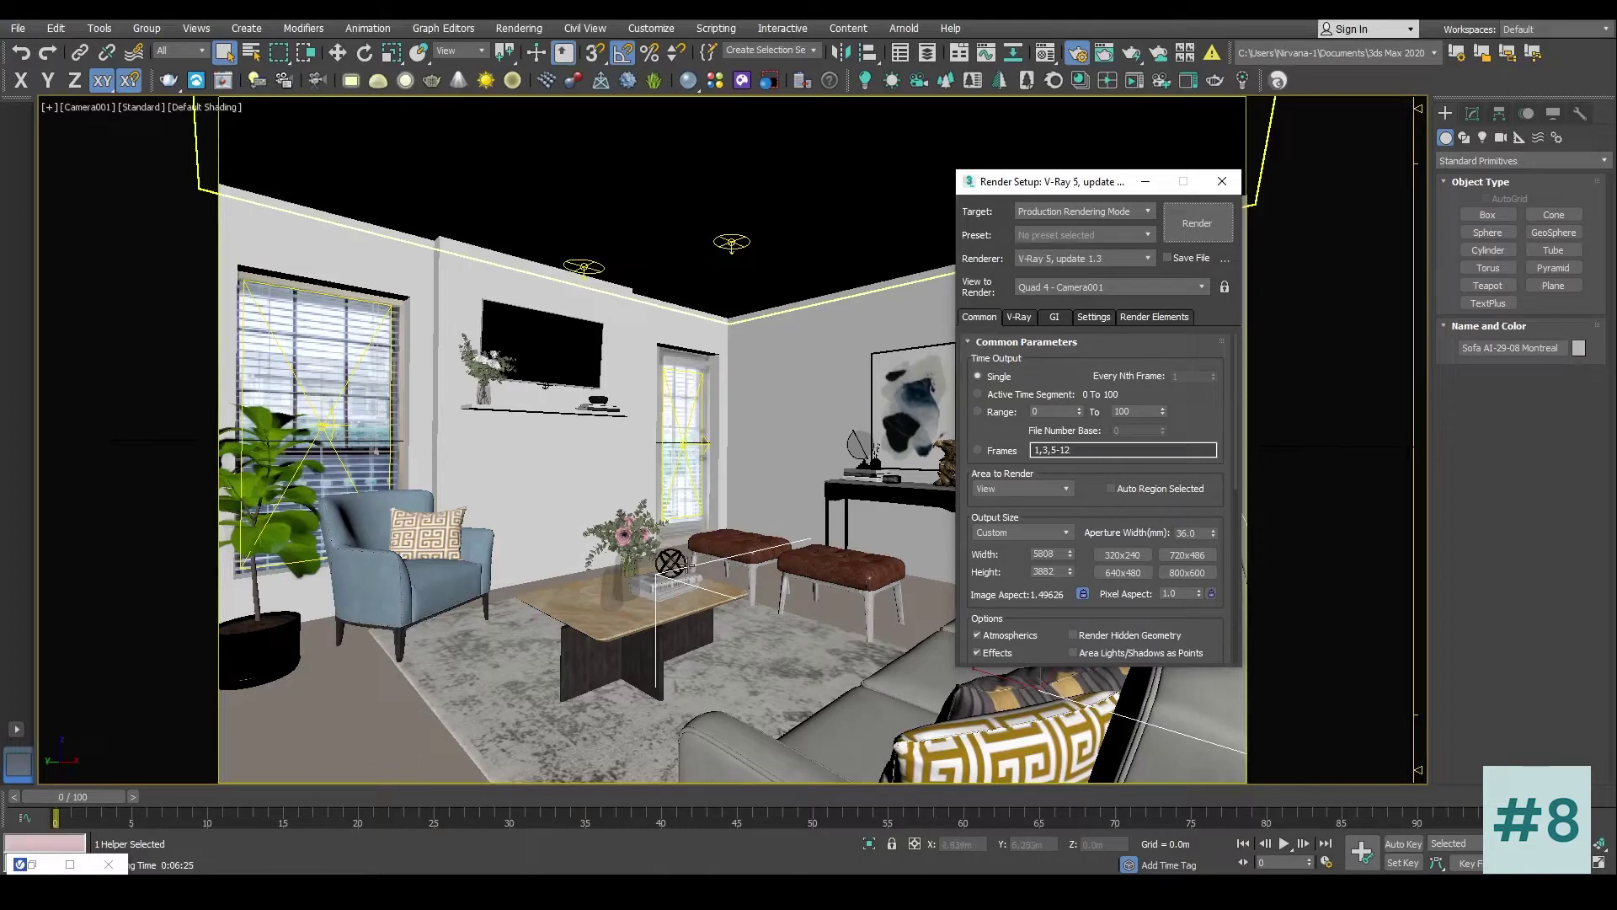
drag(1108, 183, 1255, 131)
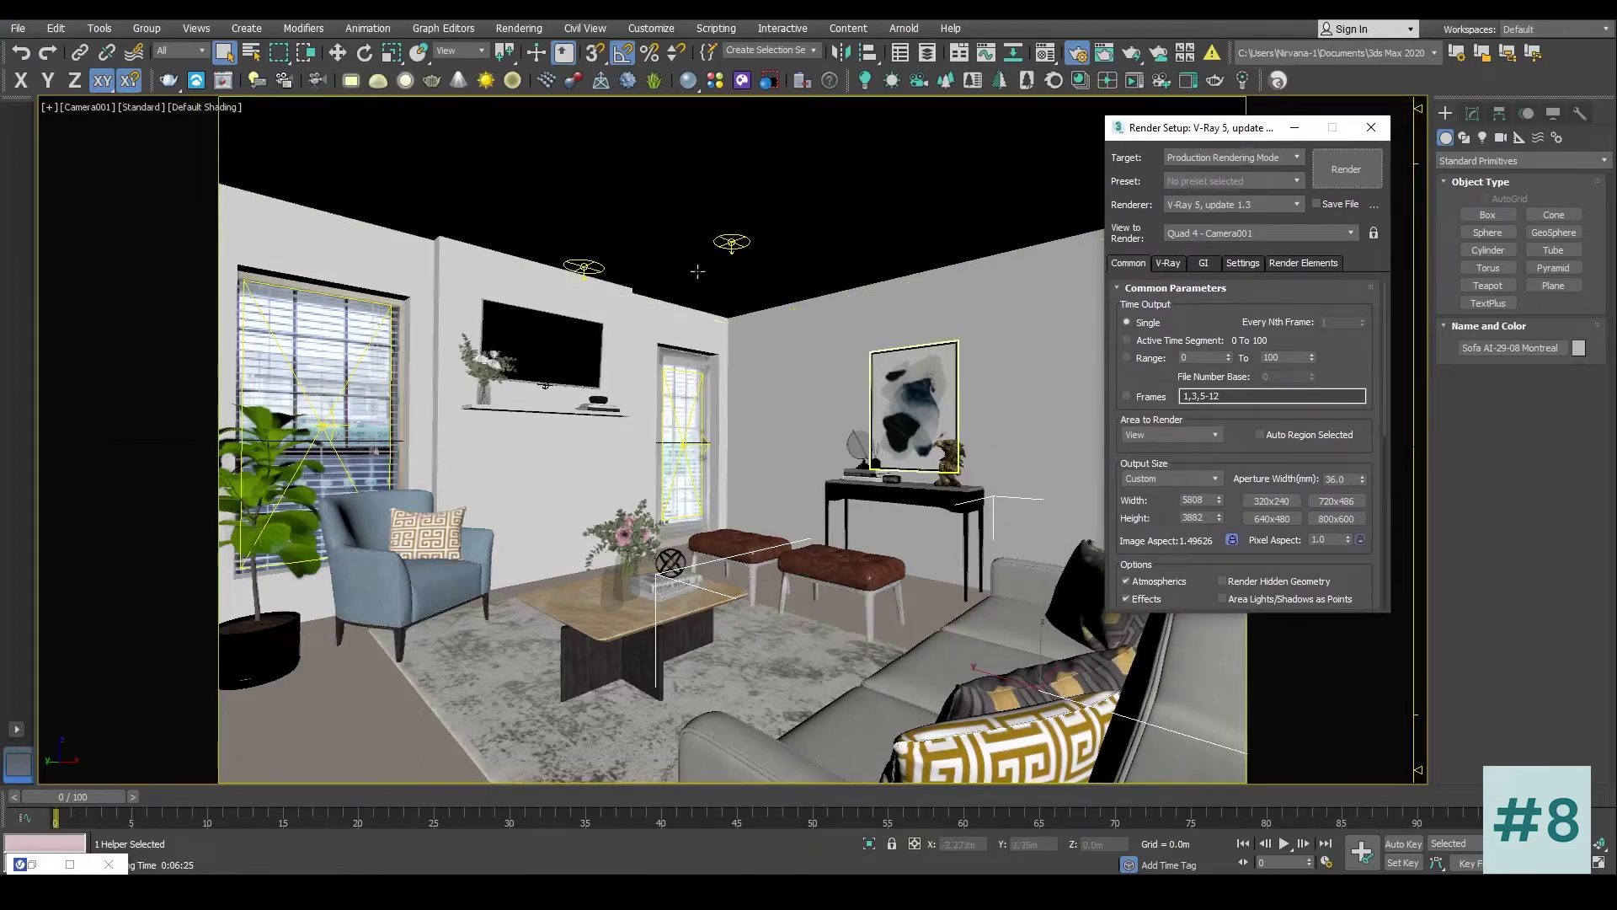
click(1339, 172)
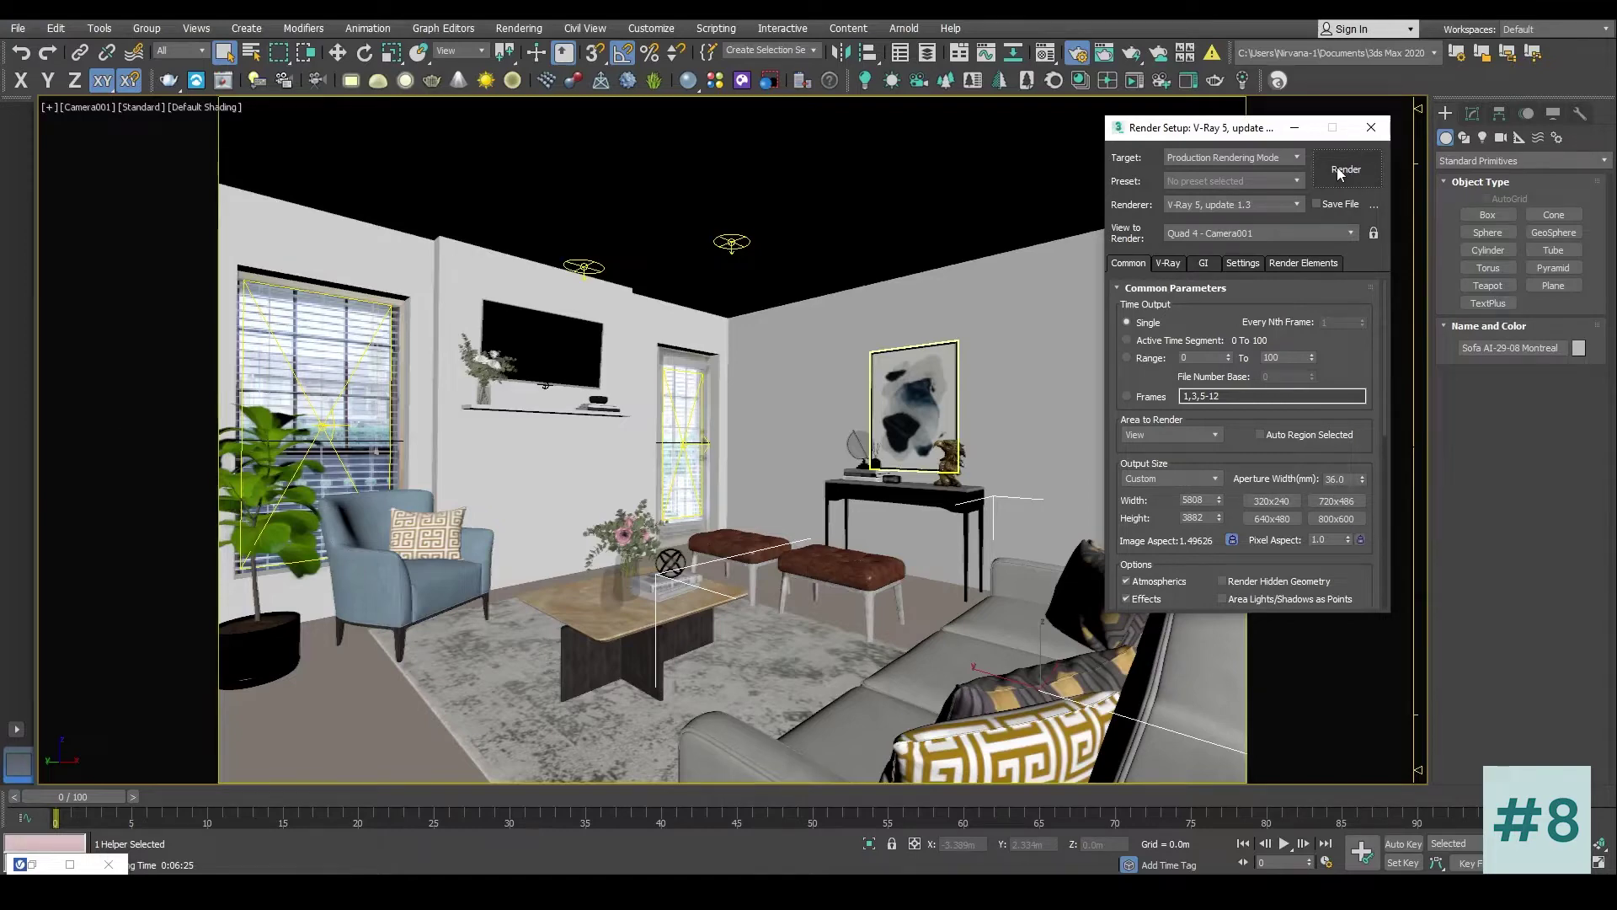
Step: Render the Camera001 view at 5808 x 3882 and view the finished frame buffer
click(1339, 169)
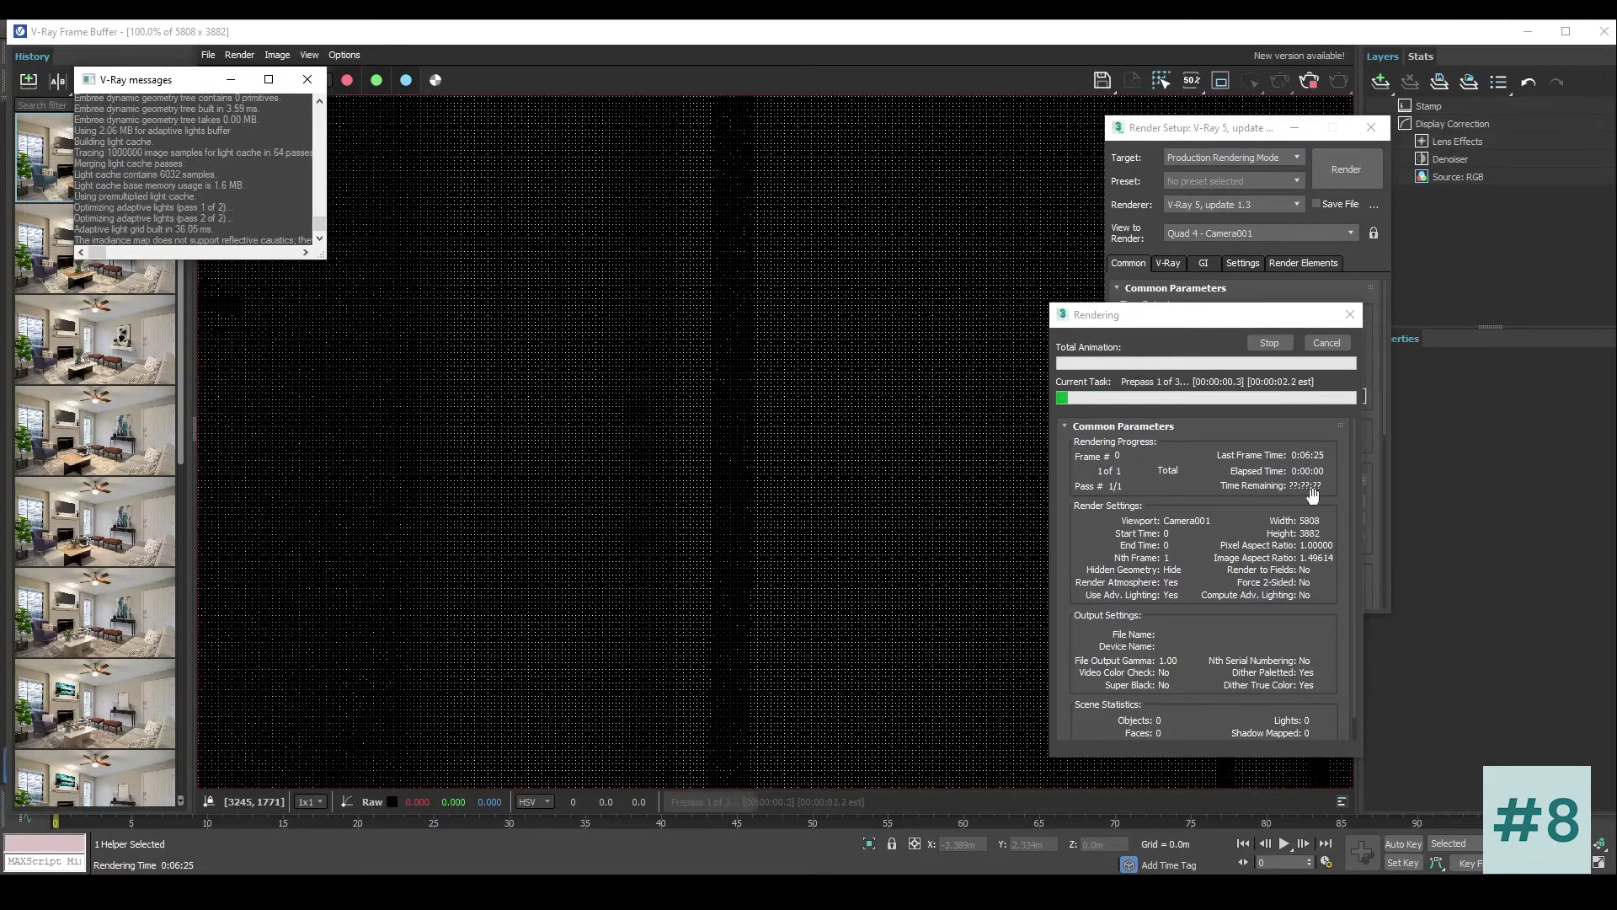
click(913, 271)
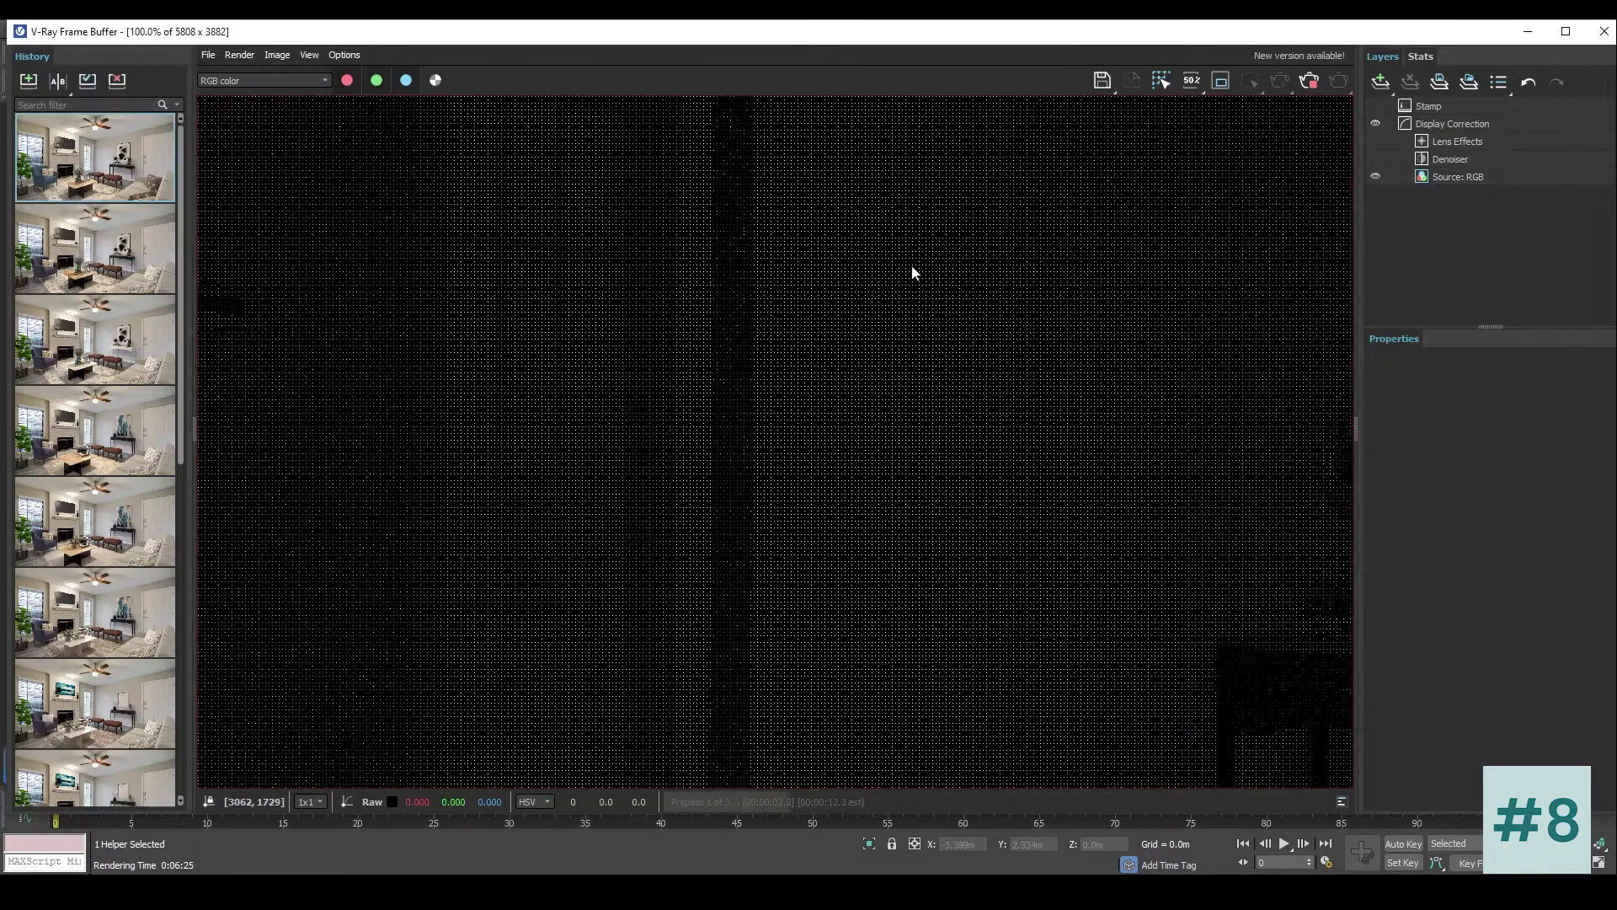
scroll(912, 271, down, 4)
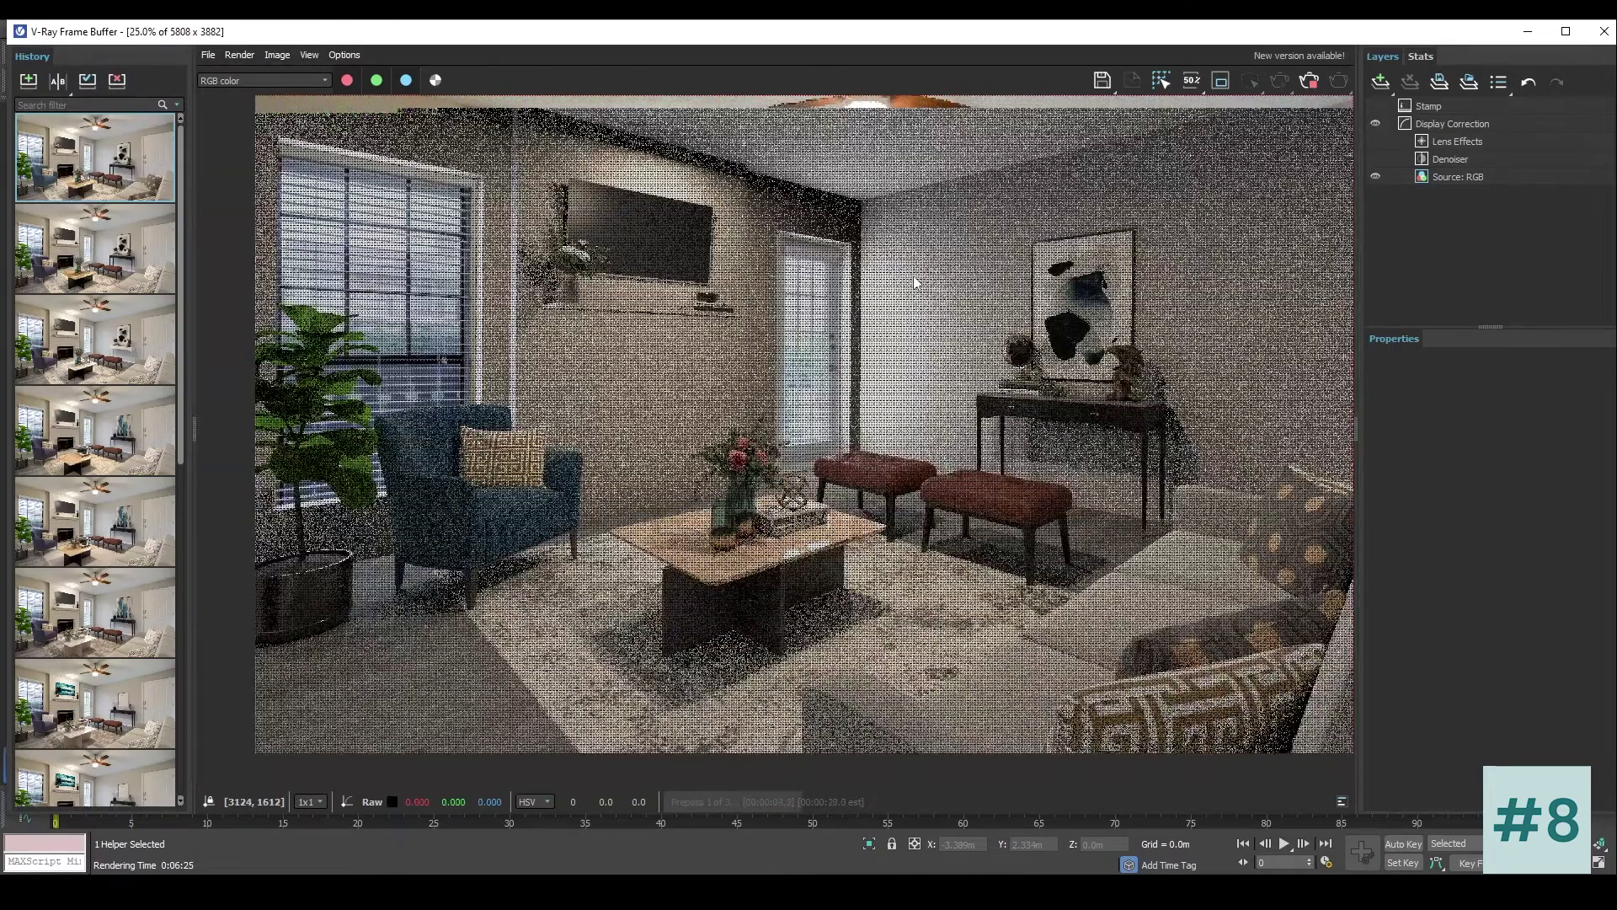
scroll(913, 278, down, 2)
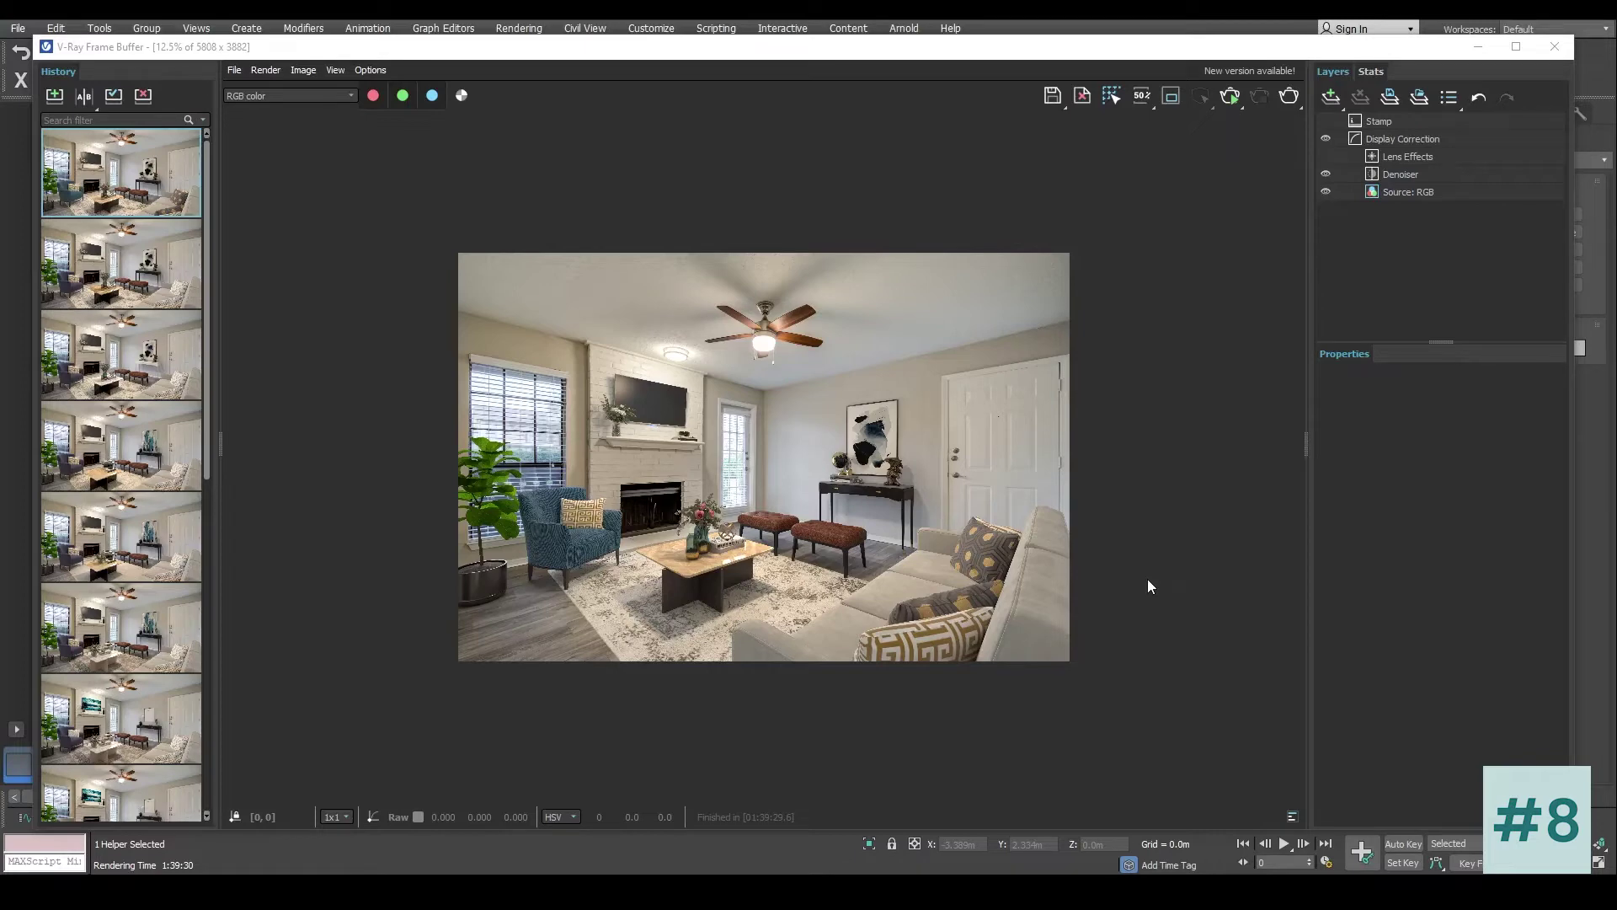
Step: Restore the V-Ray Frame Buffer window and zoom out on the finished living-room render
drag(1147, 52, 1276, 70)
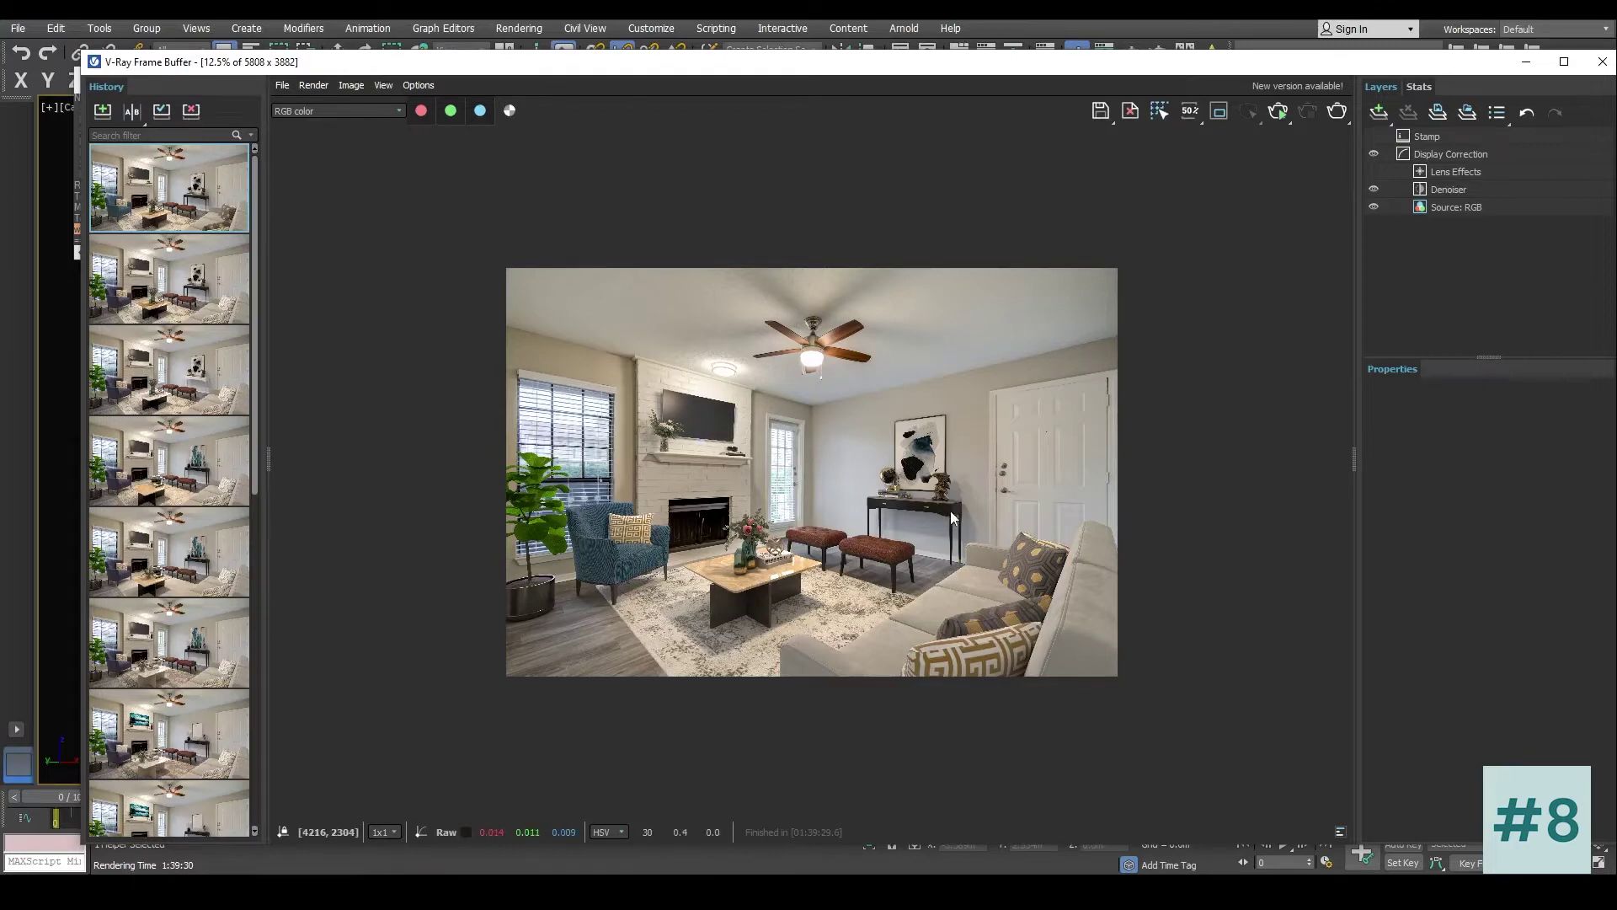
scroll(806, 477, up, 1)
drag(781, 377, 660, 425)
scroll(662, 432, up, 2)
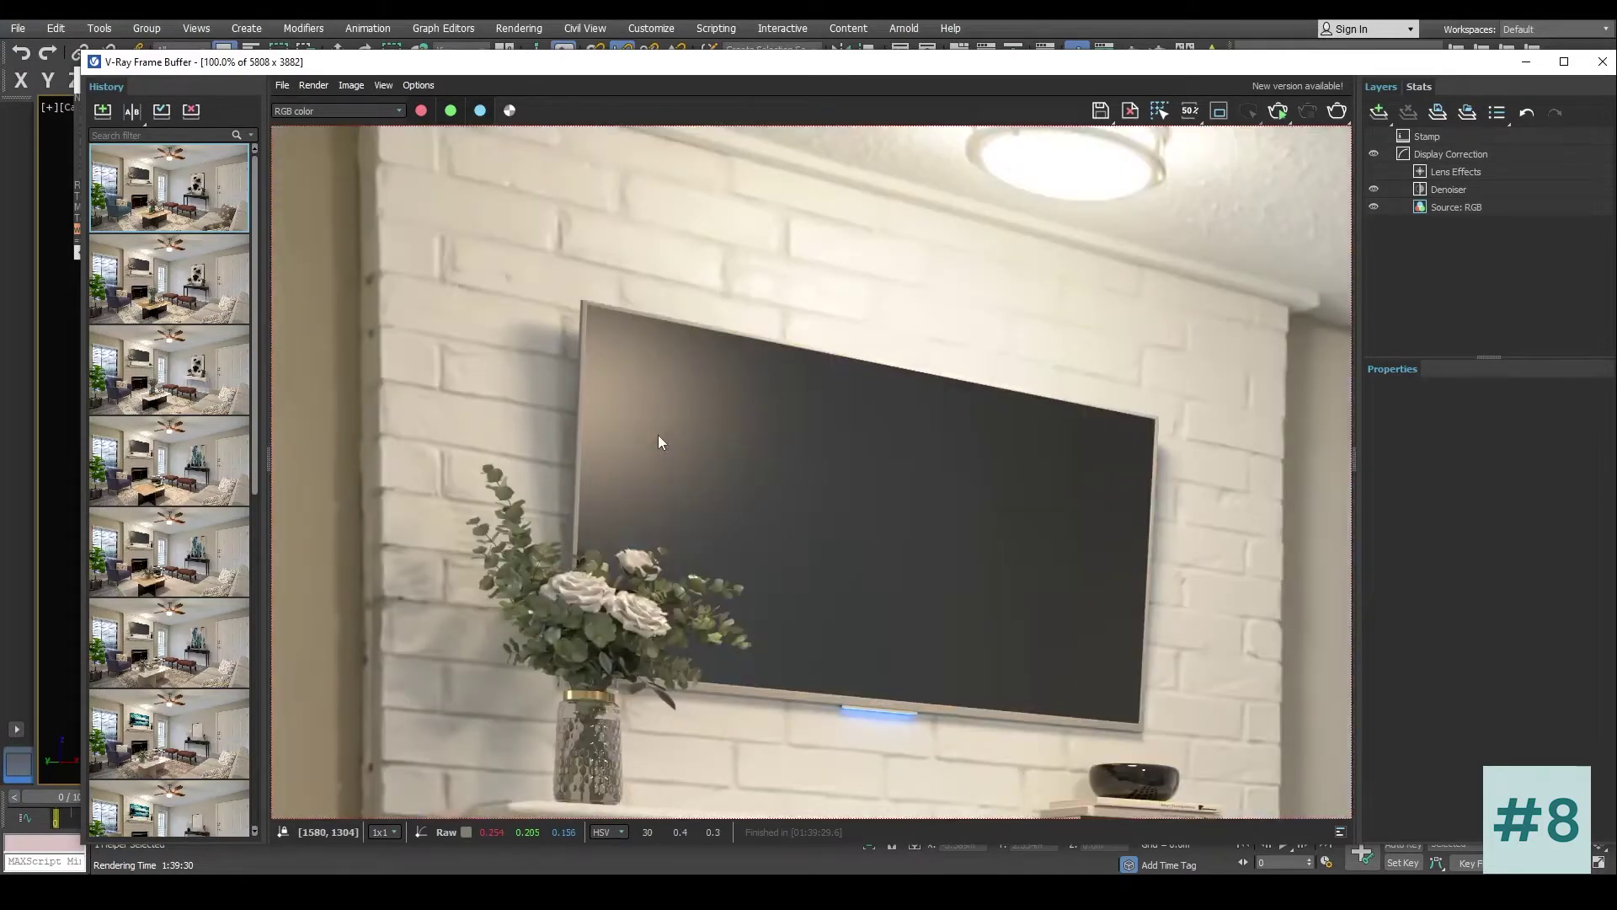
Step: Pan around the render to inspect the TV, mantel shelf, window, blue armchair, plant and blinds
drag(675, 369, 867, 221)
drag(685, 547, 790, 413)
mouse_move(983, 471)
mouse_down()
mouse_move(982, 361)
mouse_move(737, 358)
mouse_up()
mouse_move(925, 377)
mouse_down()
mouse_move(880, 377)
mouse_move(1115, 346)
mouse_up()
drag(623, 480, 960, 362)
scroll(760, 465, down, 1)
drag(977, 502, 994, 383)
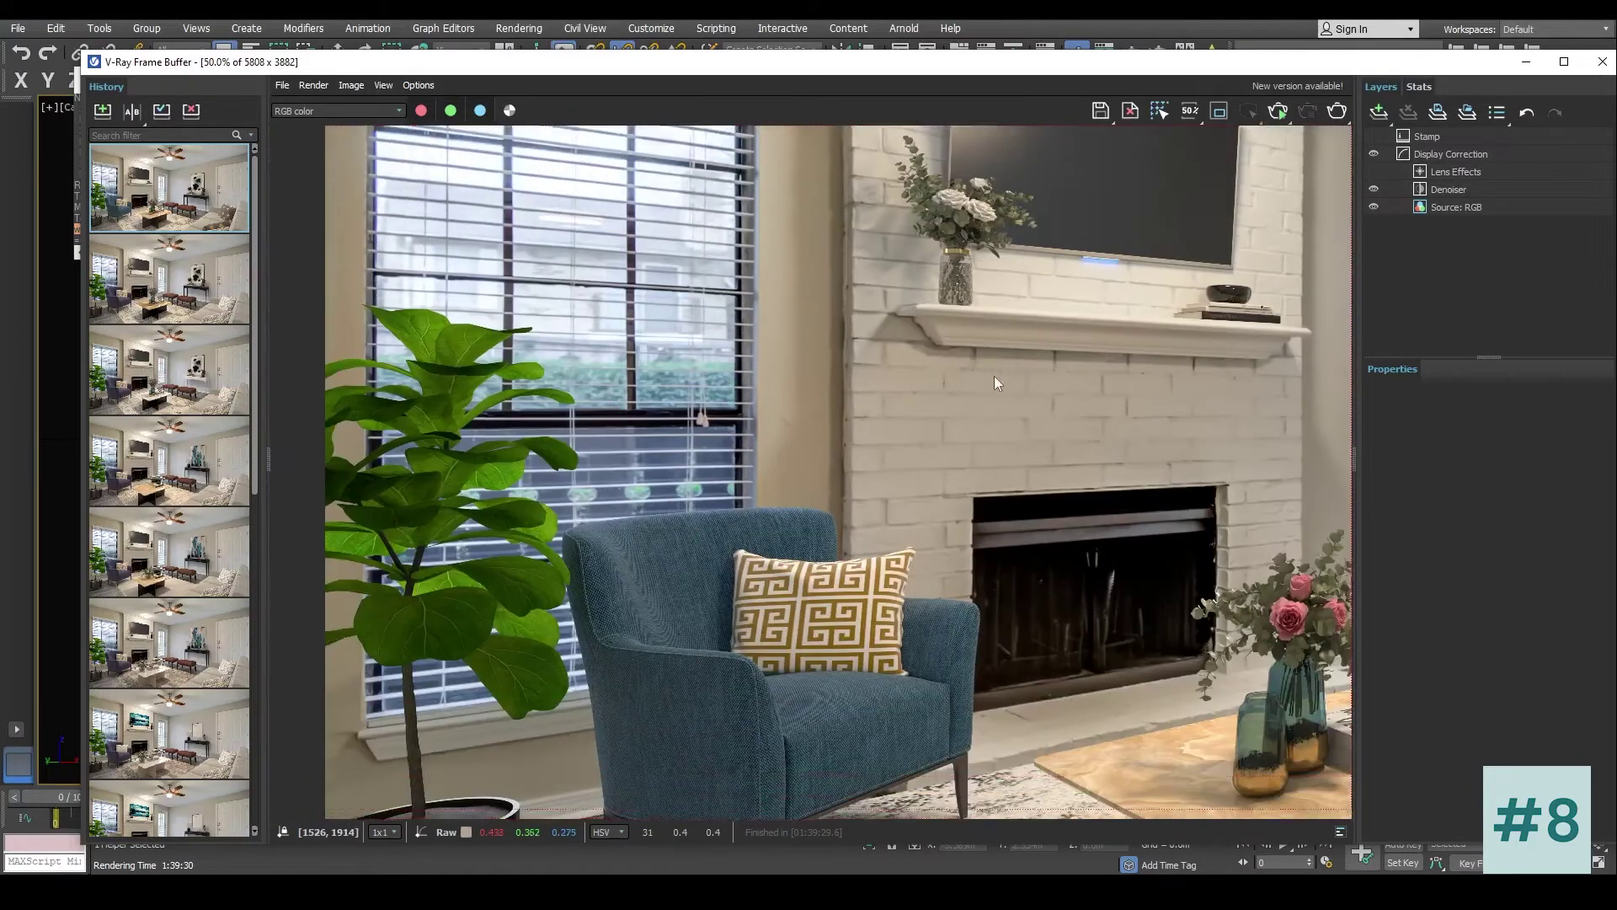
drag(843, 493, 831, 332)
scroll(740, 529, up, 1)
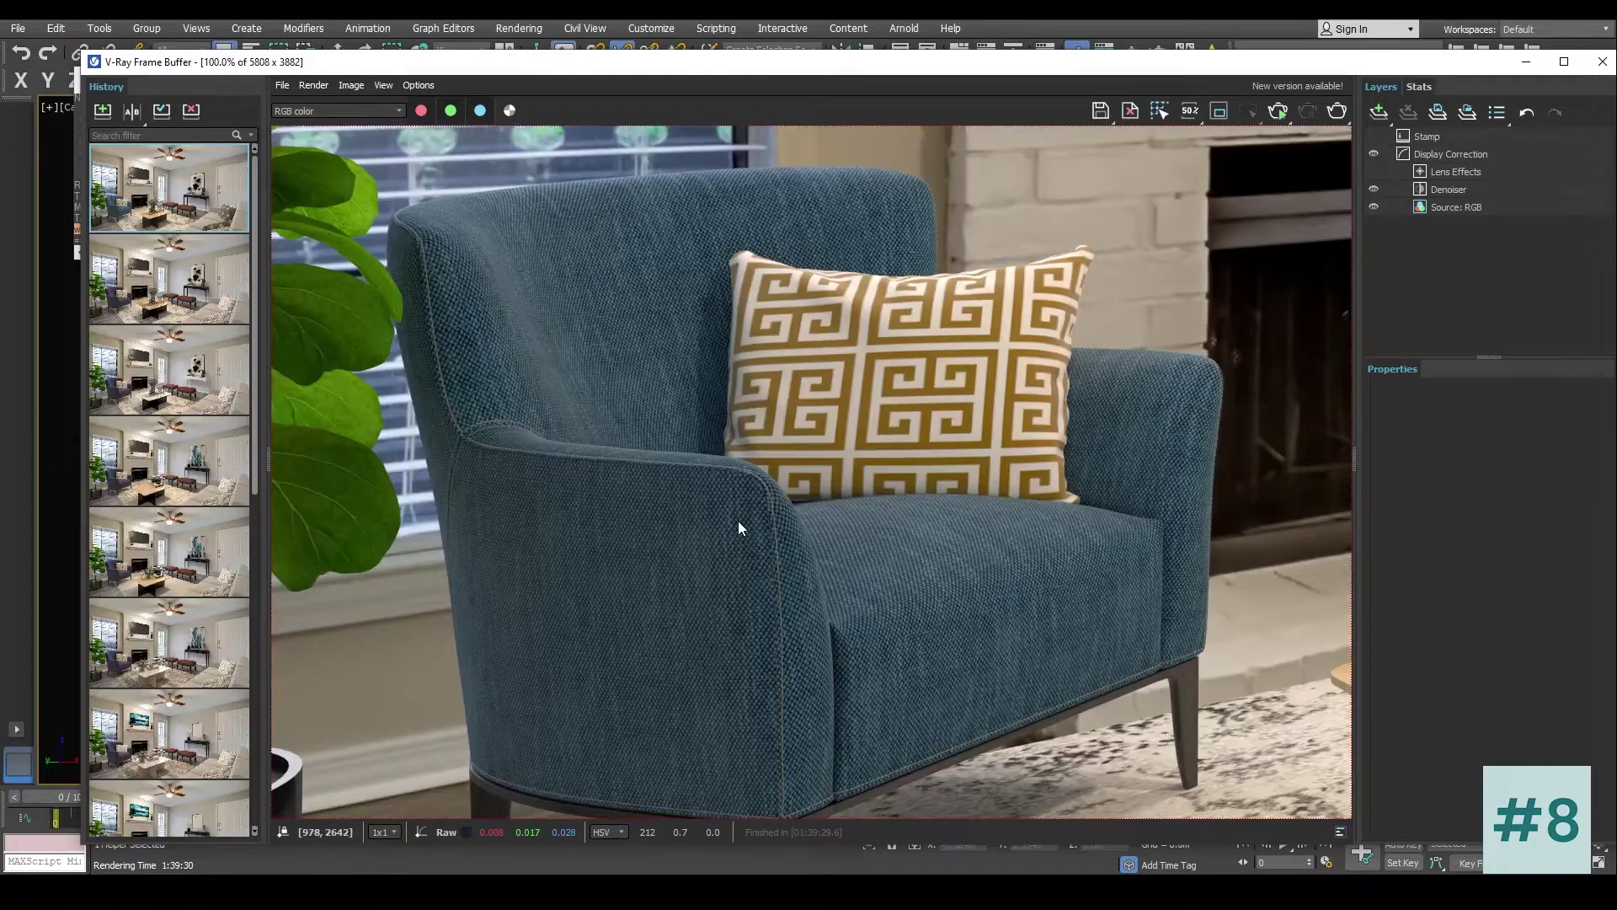
drag(957, 505, 1220, 505)
drag(872, 471, 1083, 497)
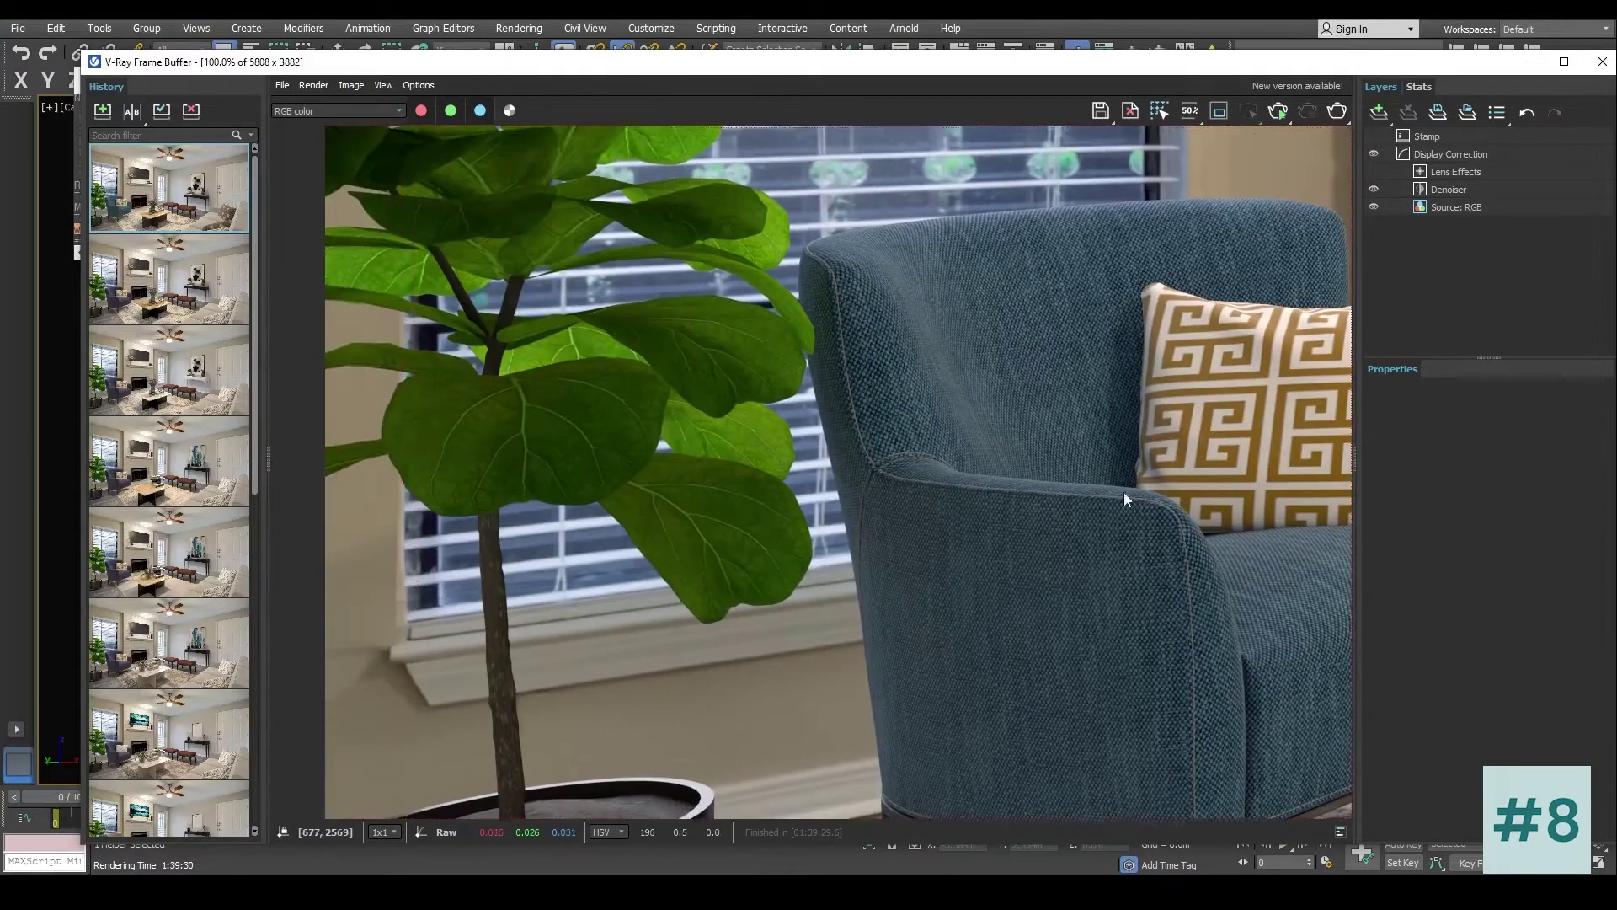
drag(913, 386, 931, 523)
drag(876, 200, 863, 482)
mouse_move(858, 288)
mouse_down()
mouse_move(872, 496)
mouse_move(811, 369)
mouse_up()
scroll(856, 401, down, 1)
Step: Pan across the fireplace, painting, console table, leather benches, coffee table and ceiling
mouse_move(1263, 455)
mouse_down()
mouse_move(905, 377)
mouse_move(632, 379)
mouse_up()
scroll(1174, 498, up, 1)
mouse_move(1140, 396)
mouse_down()
mouse_move(1152, 613)
mouse_move(1129, 515)
mouse_up()
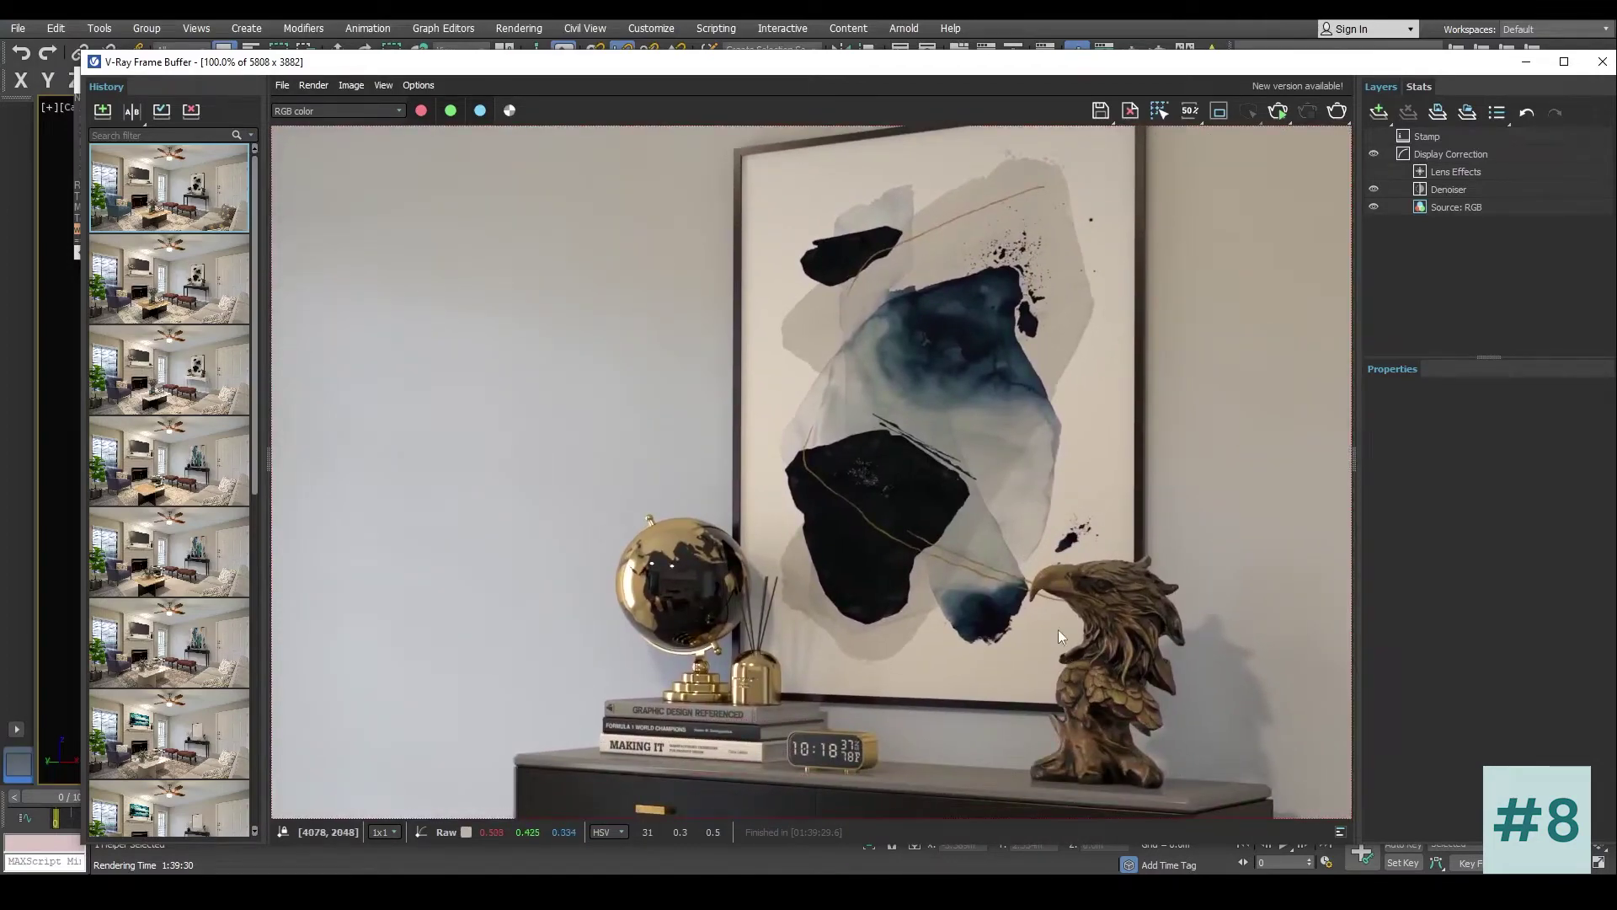
drag(1065, 654, 1039, 517)
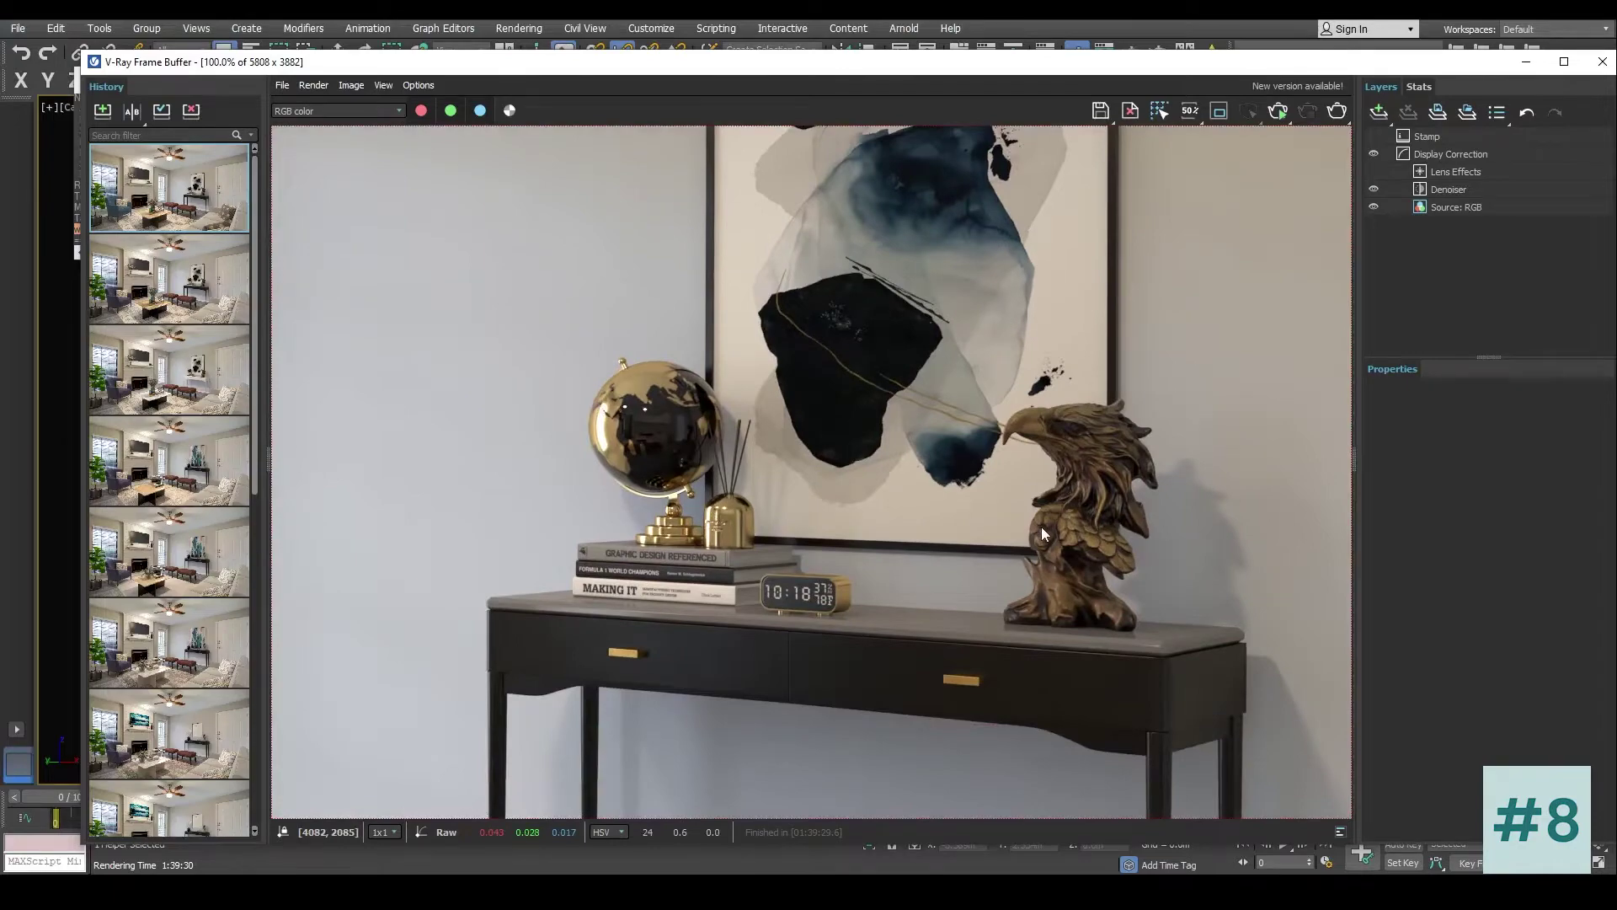
drag(1041, 726, 983, 507)
scroll(982, 507, down, 1)
scroll(832, 496, up, 1)
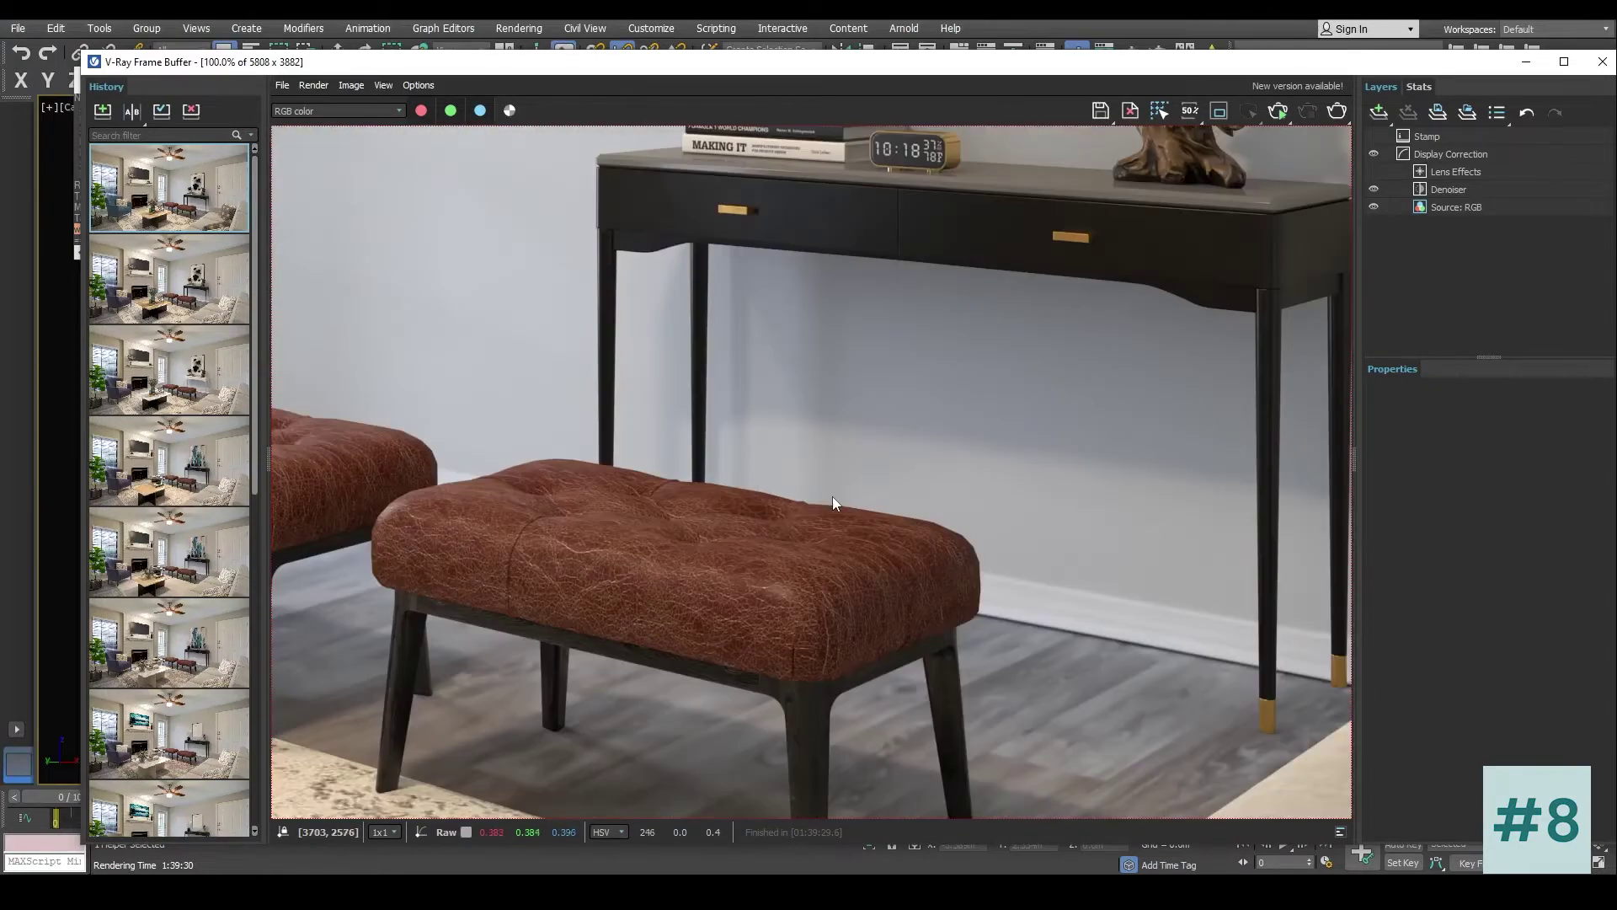
scroll(1285, 575, down, 1)
scroll(1270, 574, up, 1)
drag(1271, 574, 1223, 394)
scroll(992, 397, down, 1)
drag(589, 389, 984, 385)
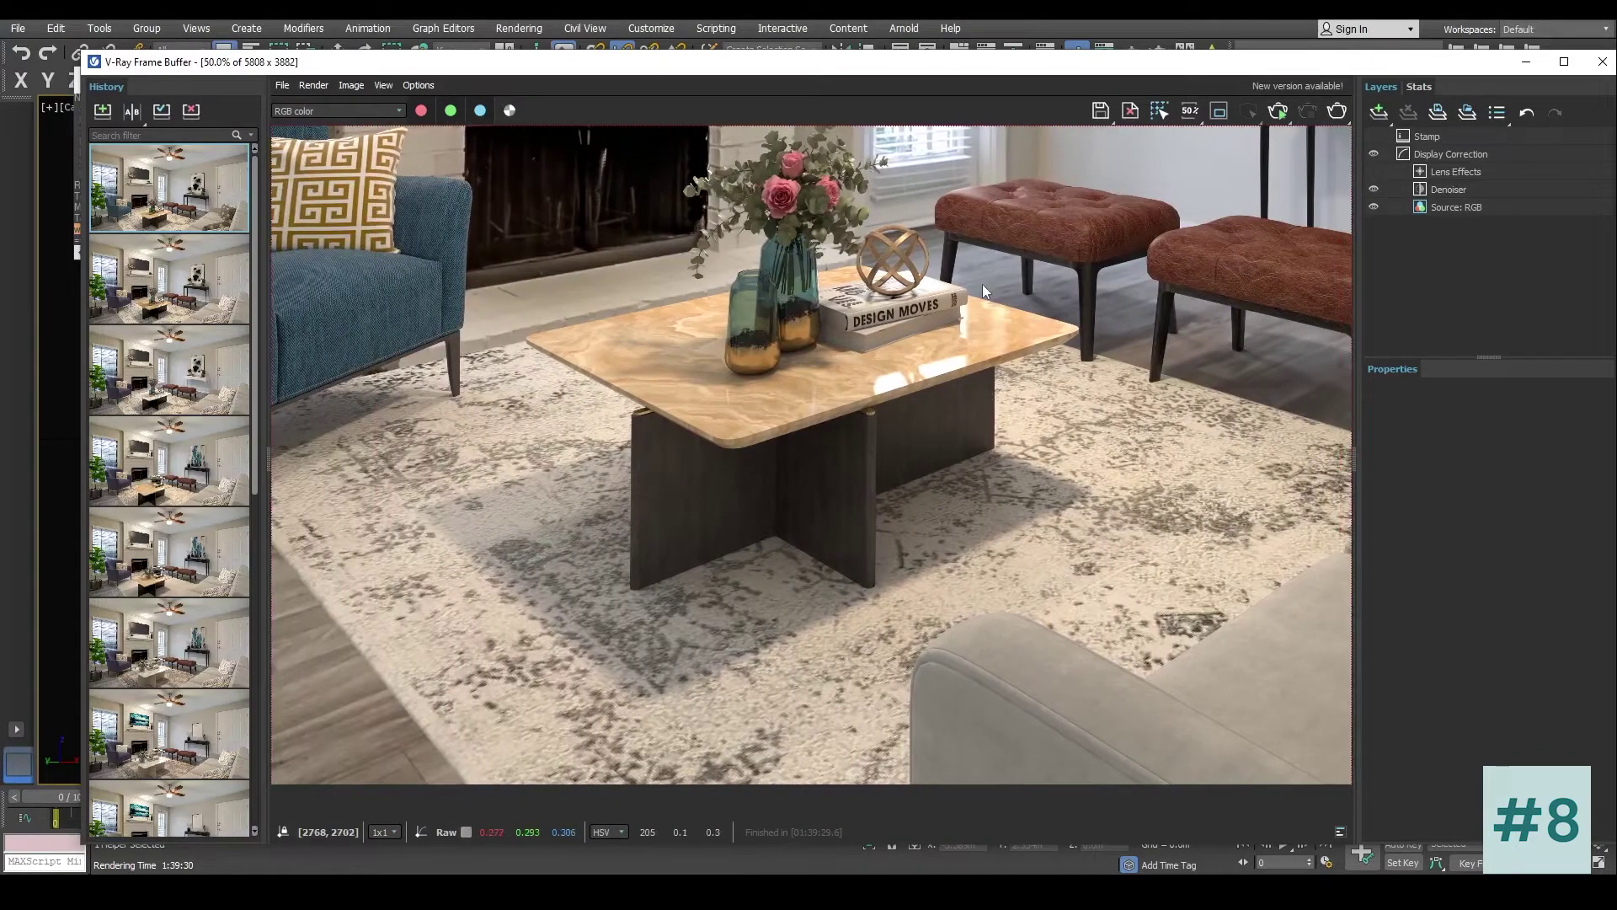
scroll(927, 457, down, 1)
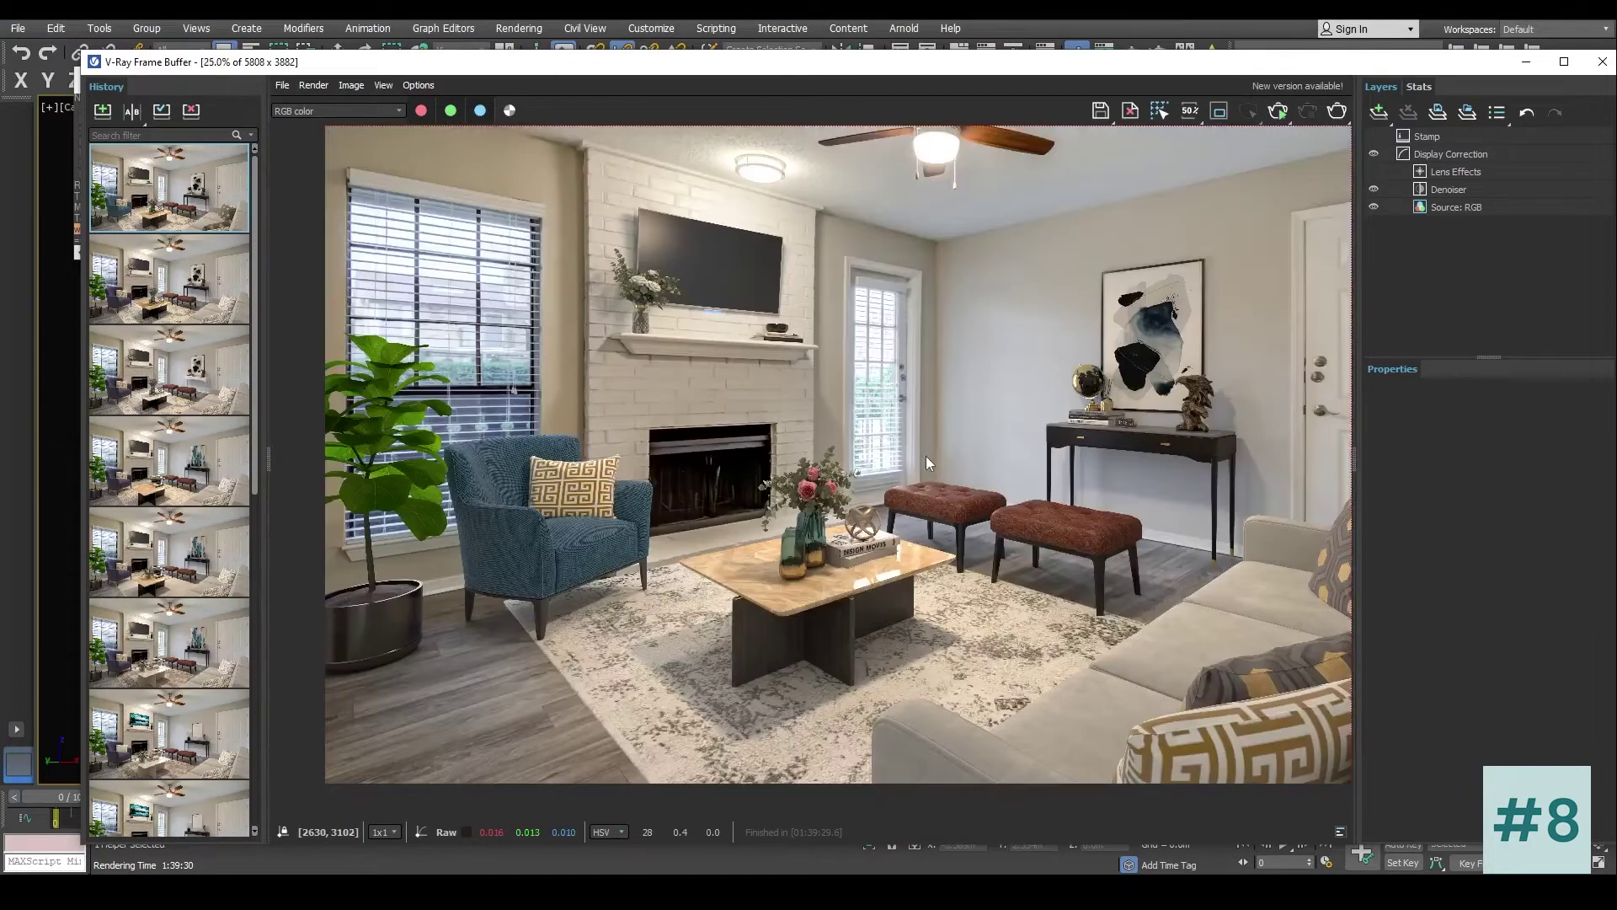
drag(923, 243, 992, 426)
Step: View the Alpha, VRayAO, VRayDenoiser, VRayDiffuseFilter and VRayReflection render channels in turn
click(392, 110)
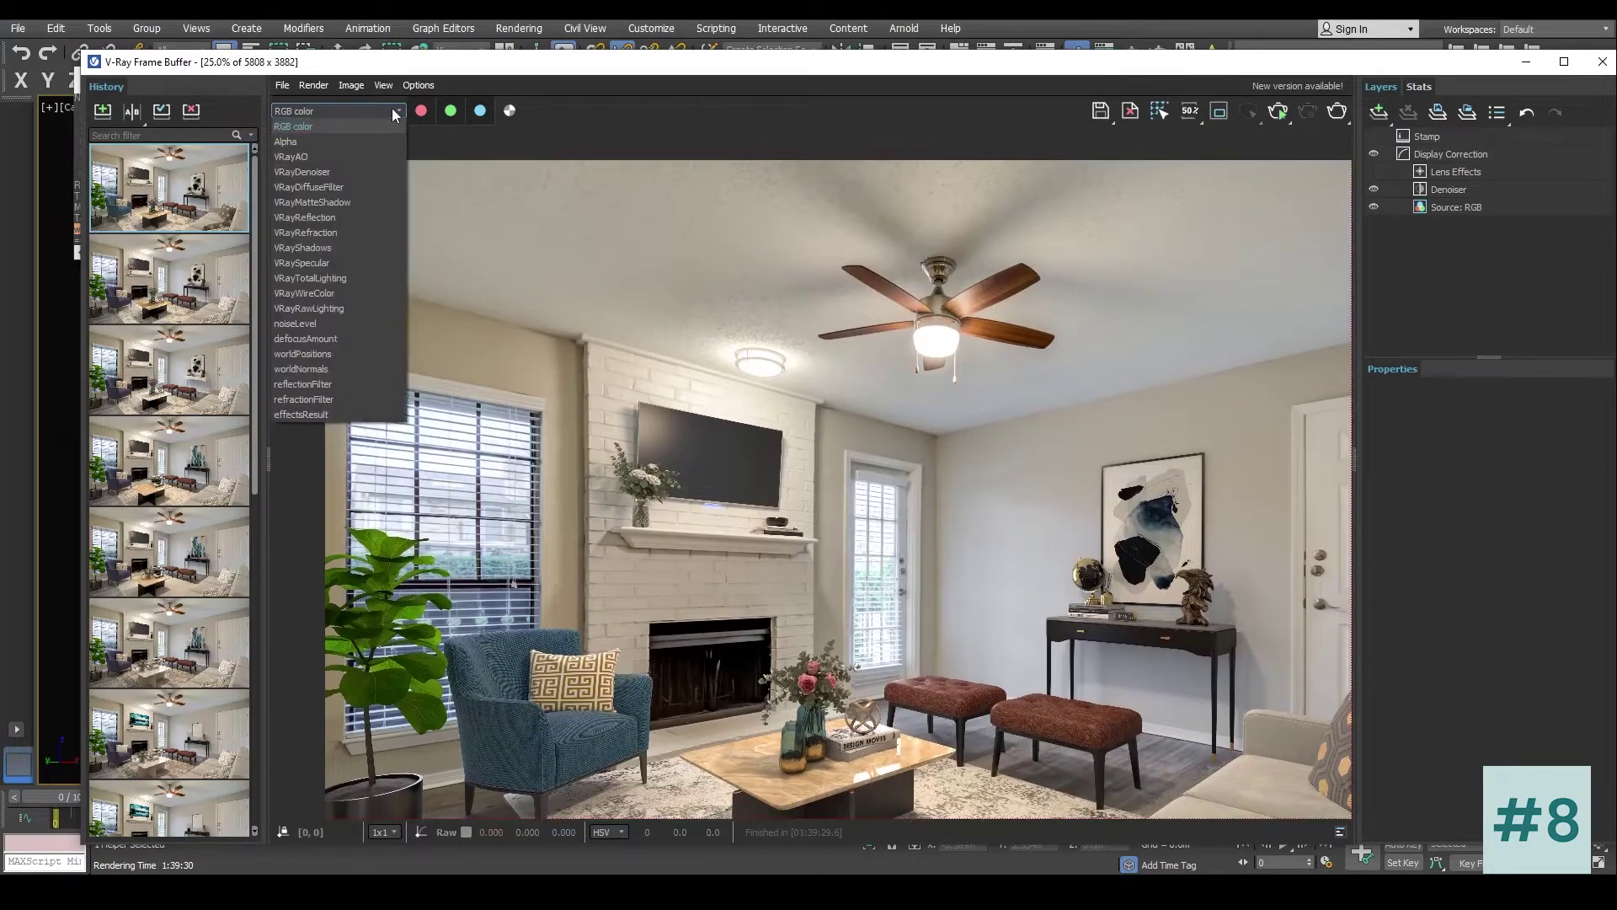
click(362, 143)
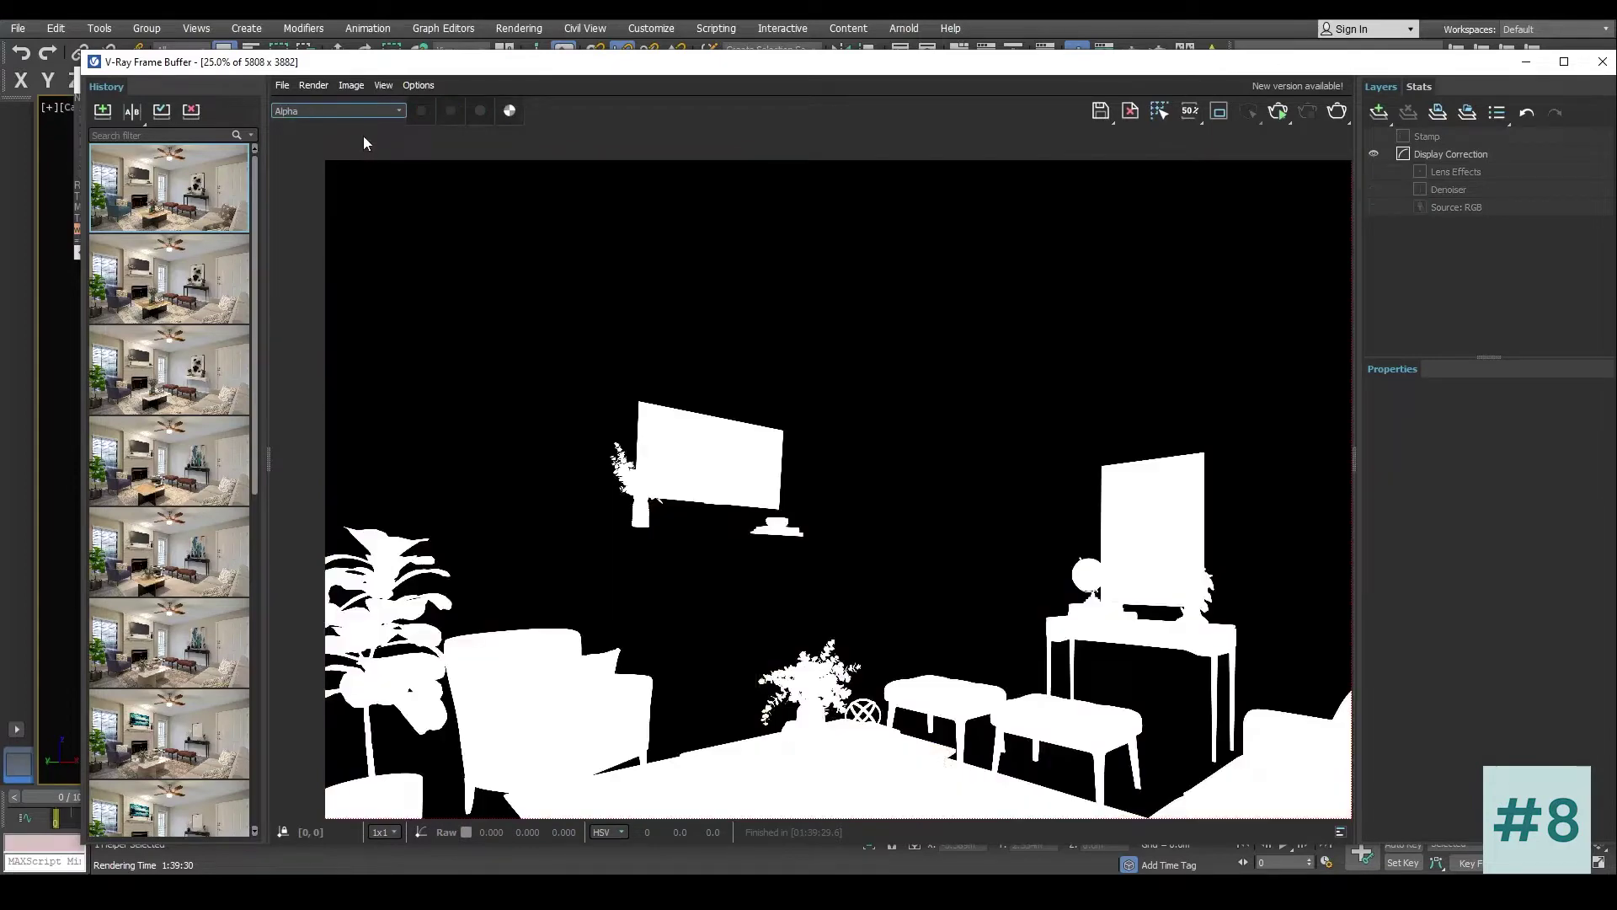
key(Down)
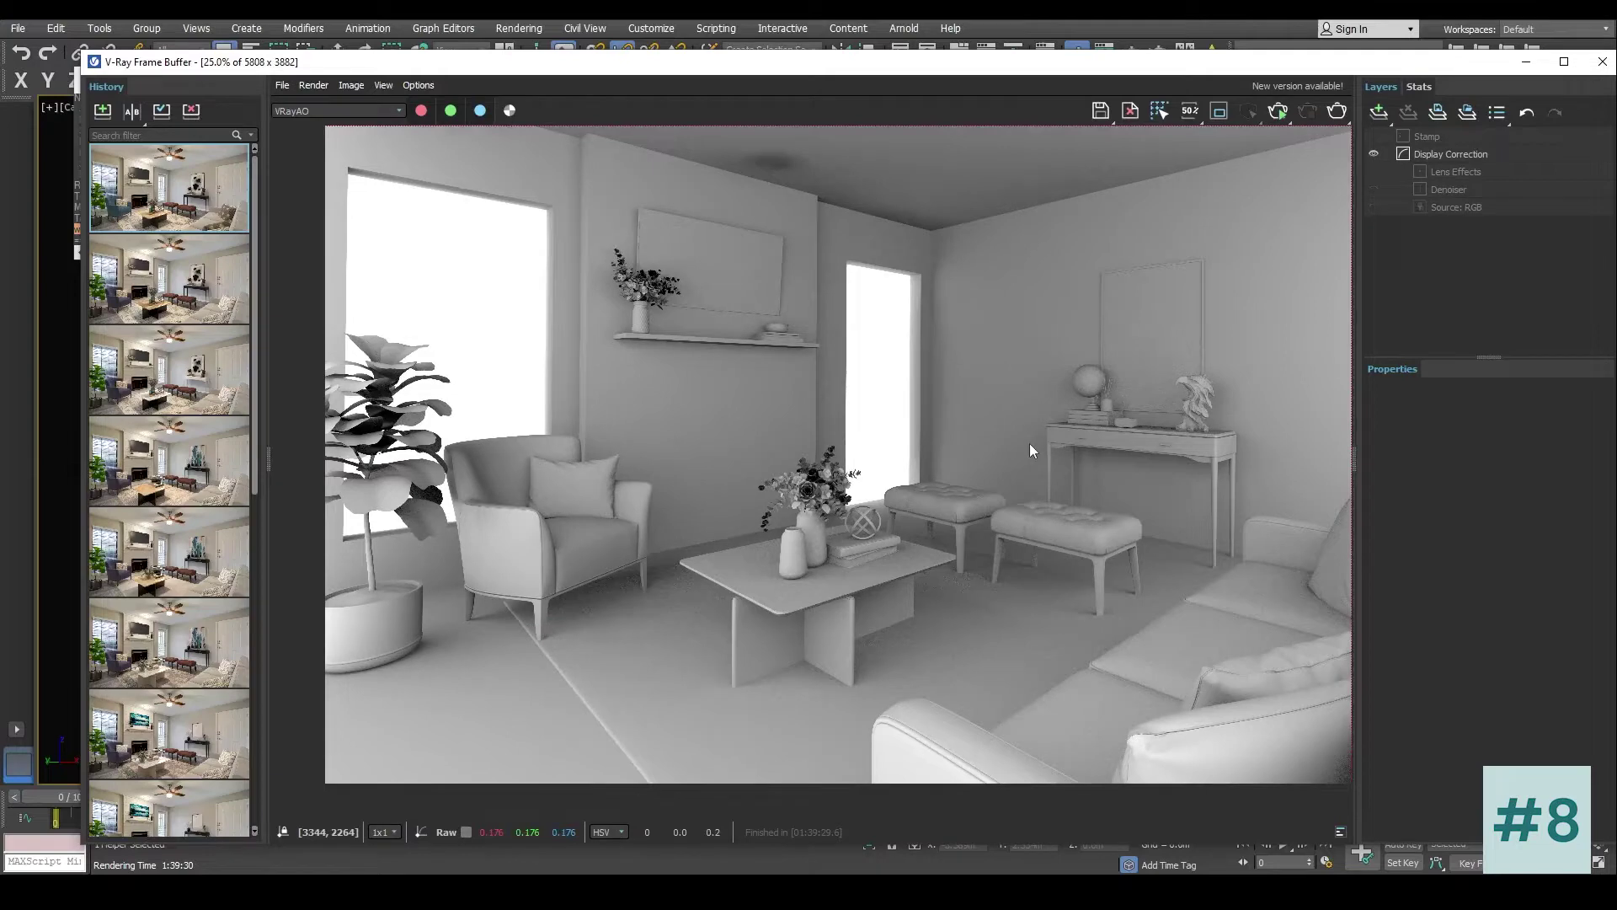
click(362, 107)
click(330, 173)
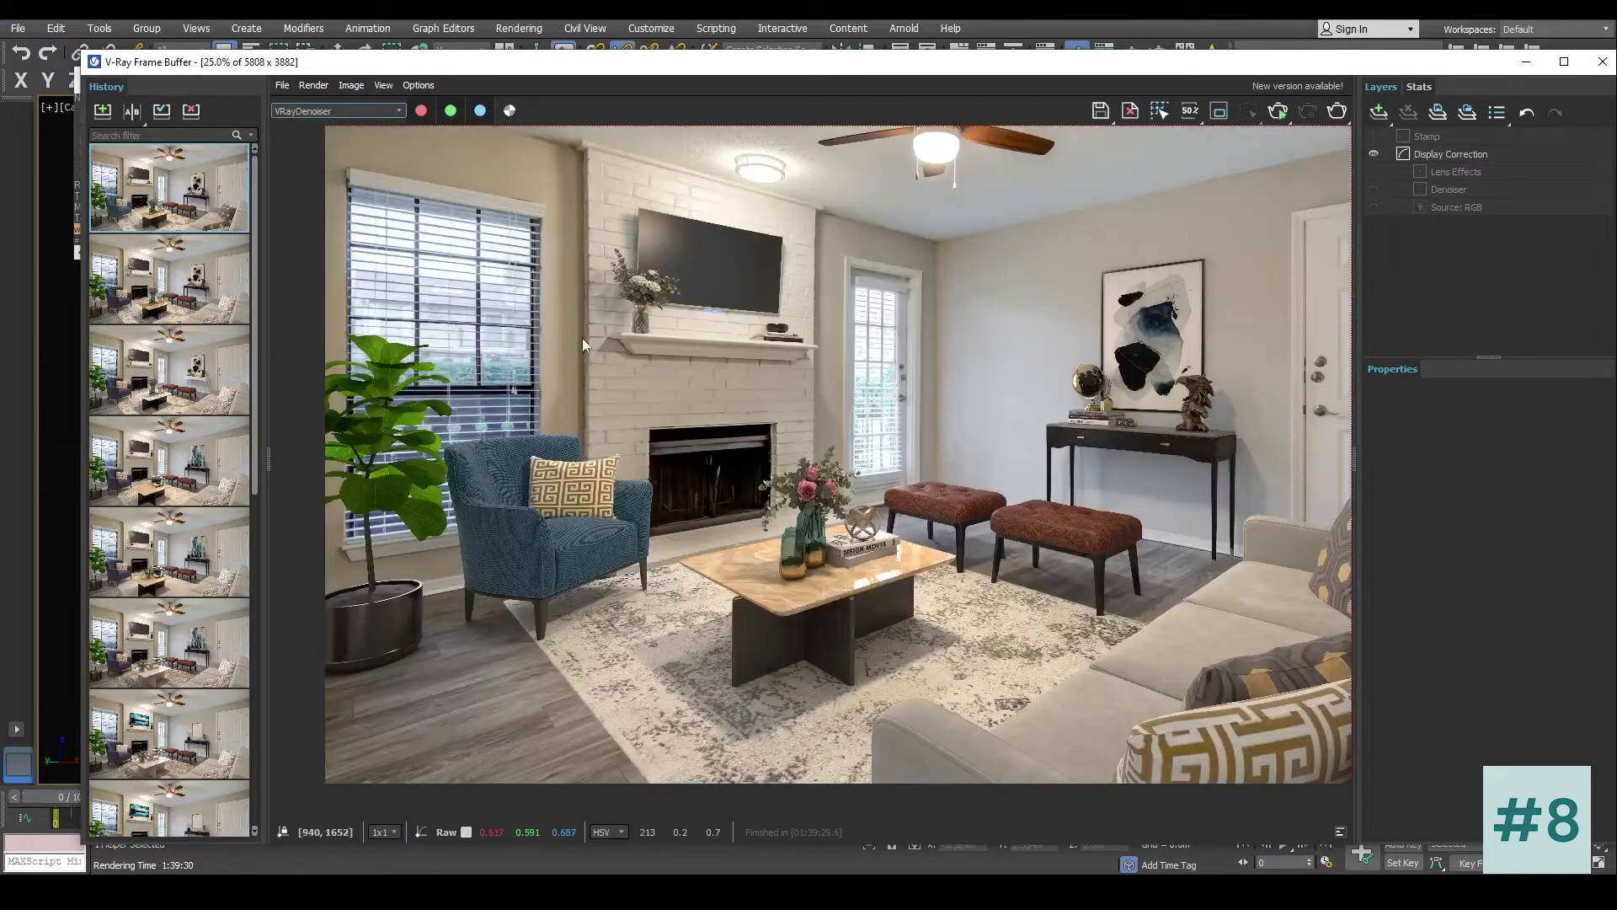
click(347, 110)
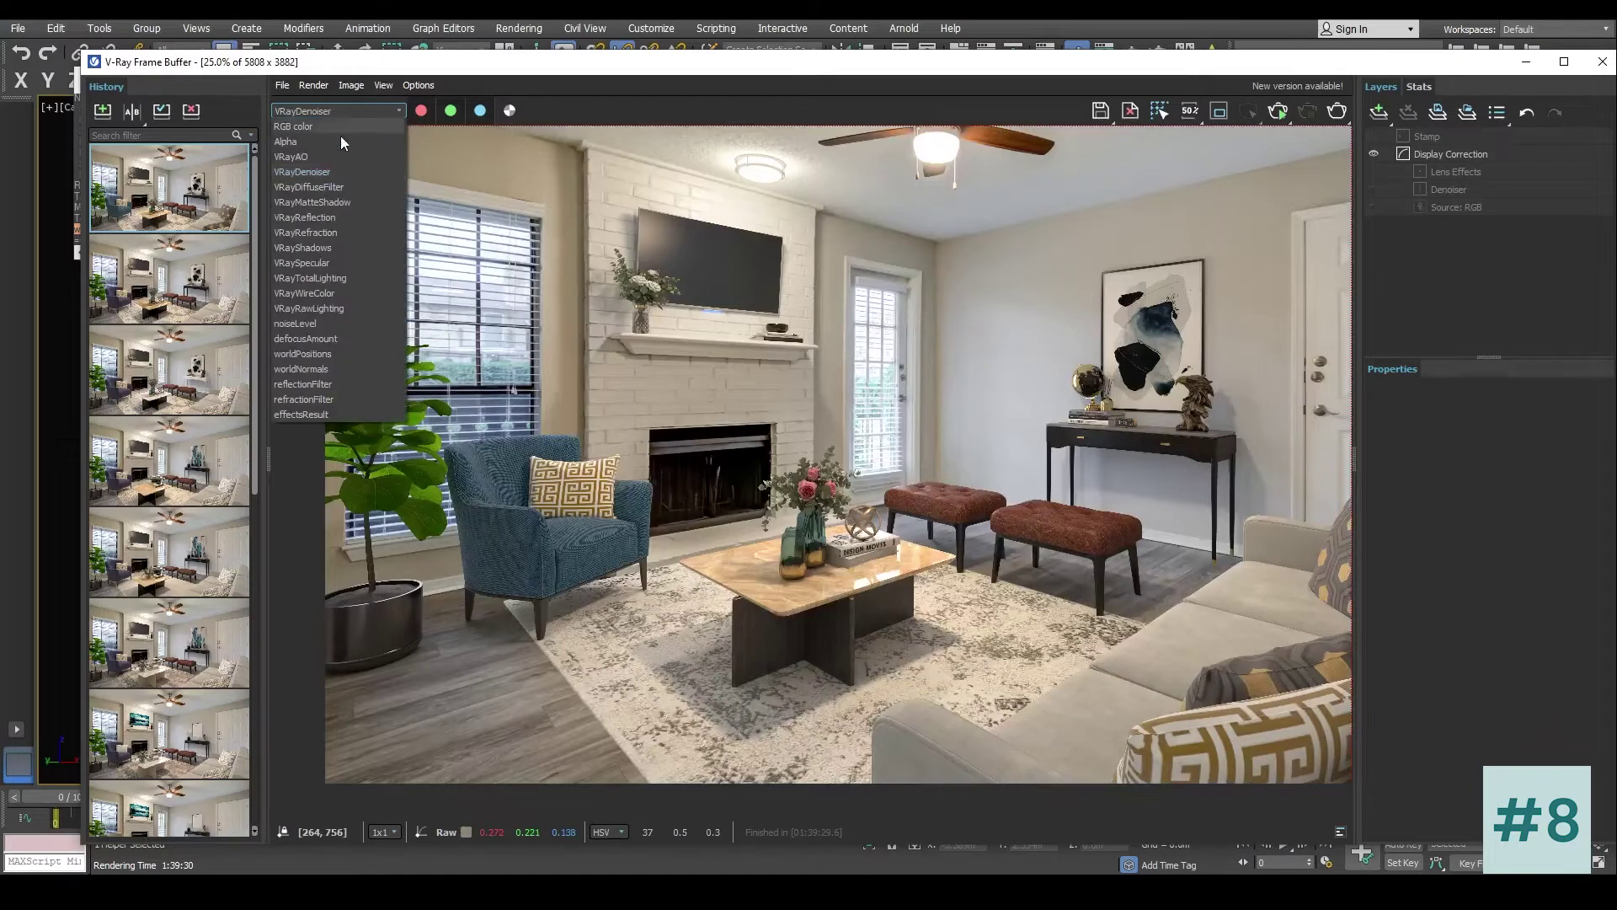
click(335, 187)
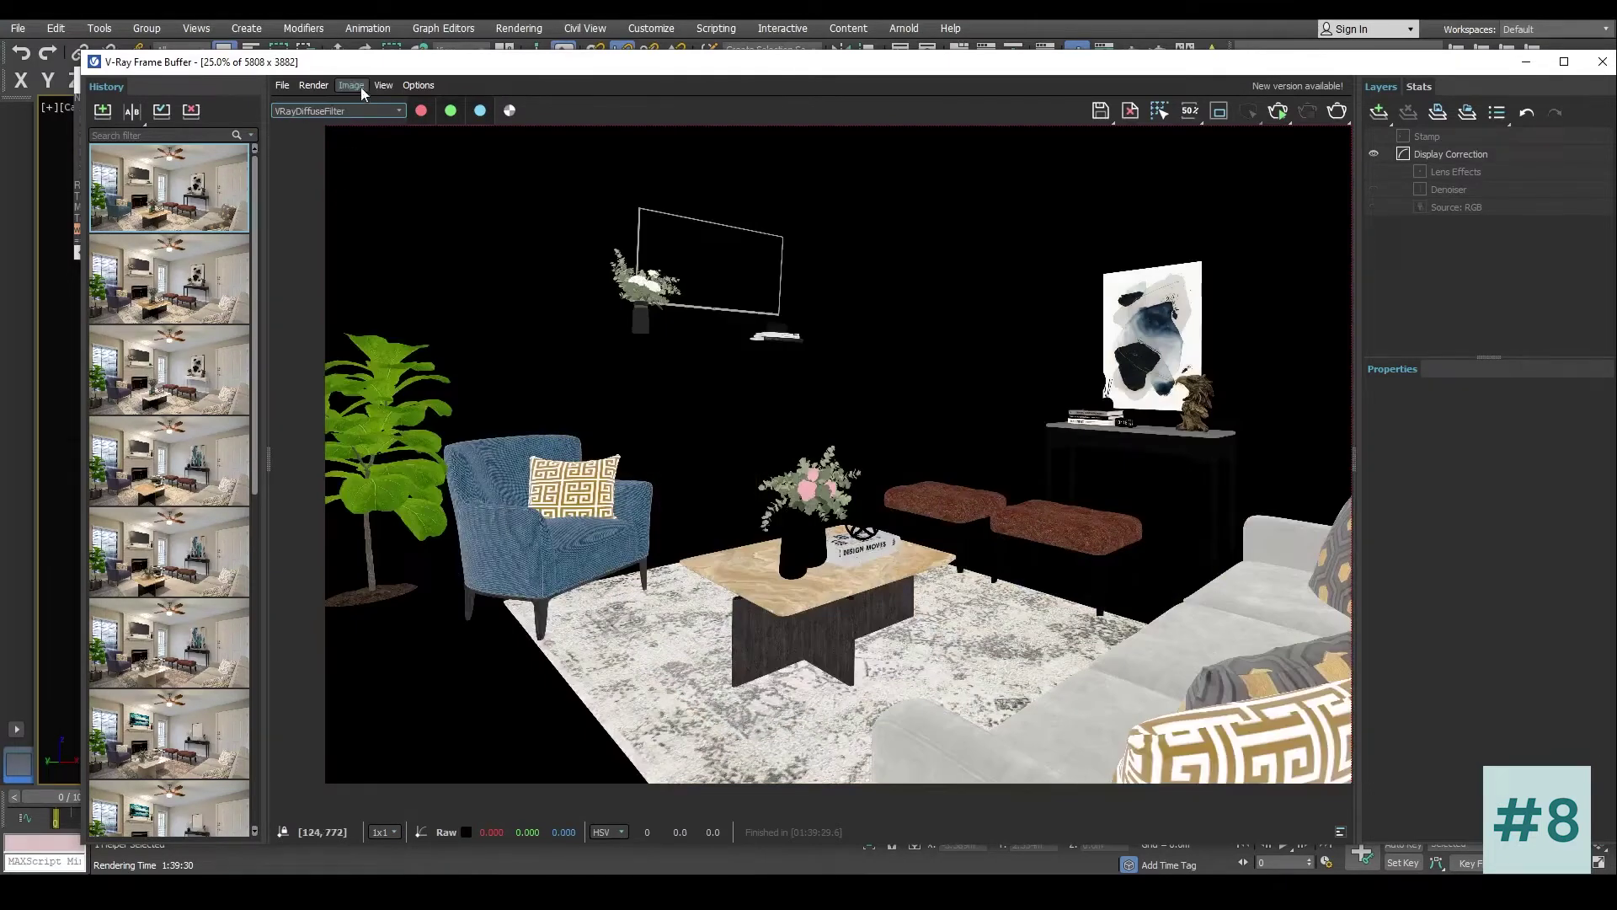
click(344, 108)
click(341, 218)
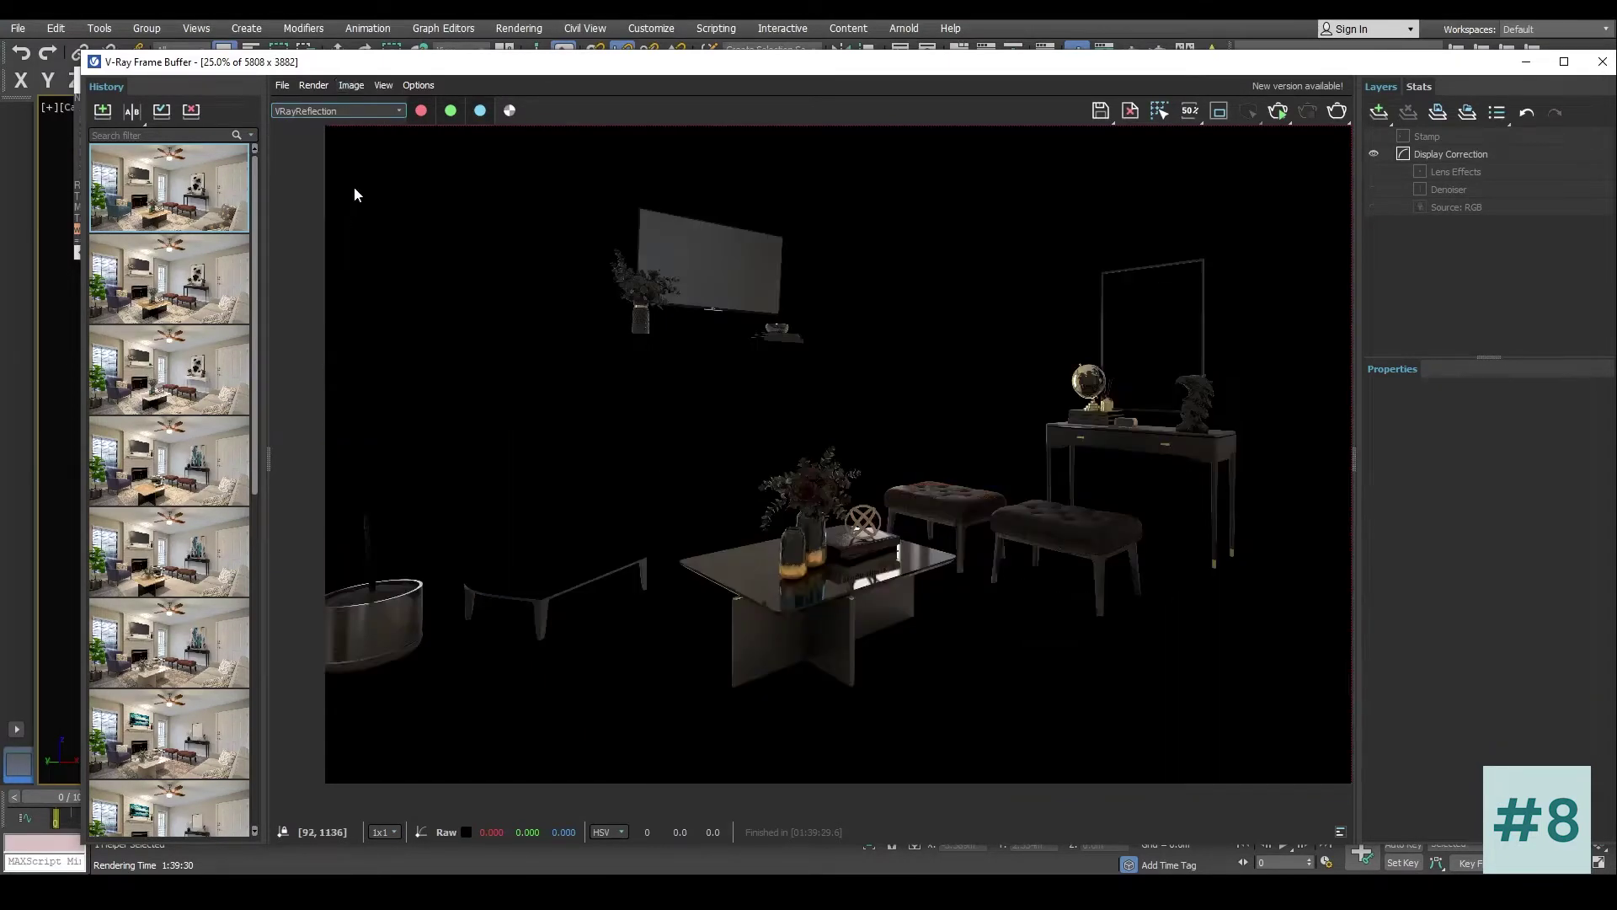
Step: View the VRayRefraction, VRaySpecular, VRayWireColor and VRayRawLighting channels, then return to effectsResult
click(368, 110)
click(340, 218)
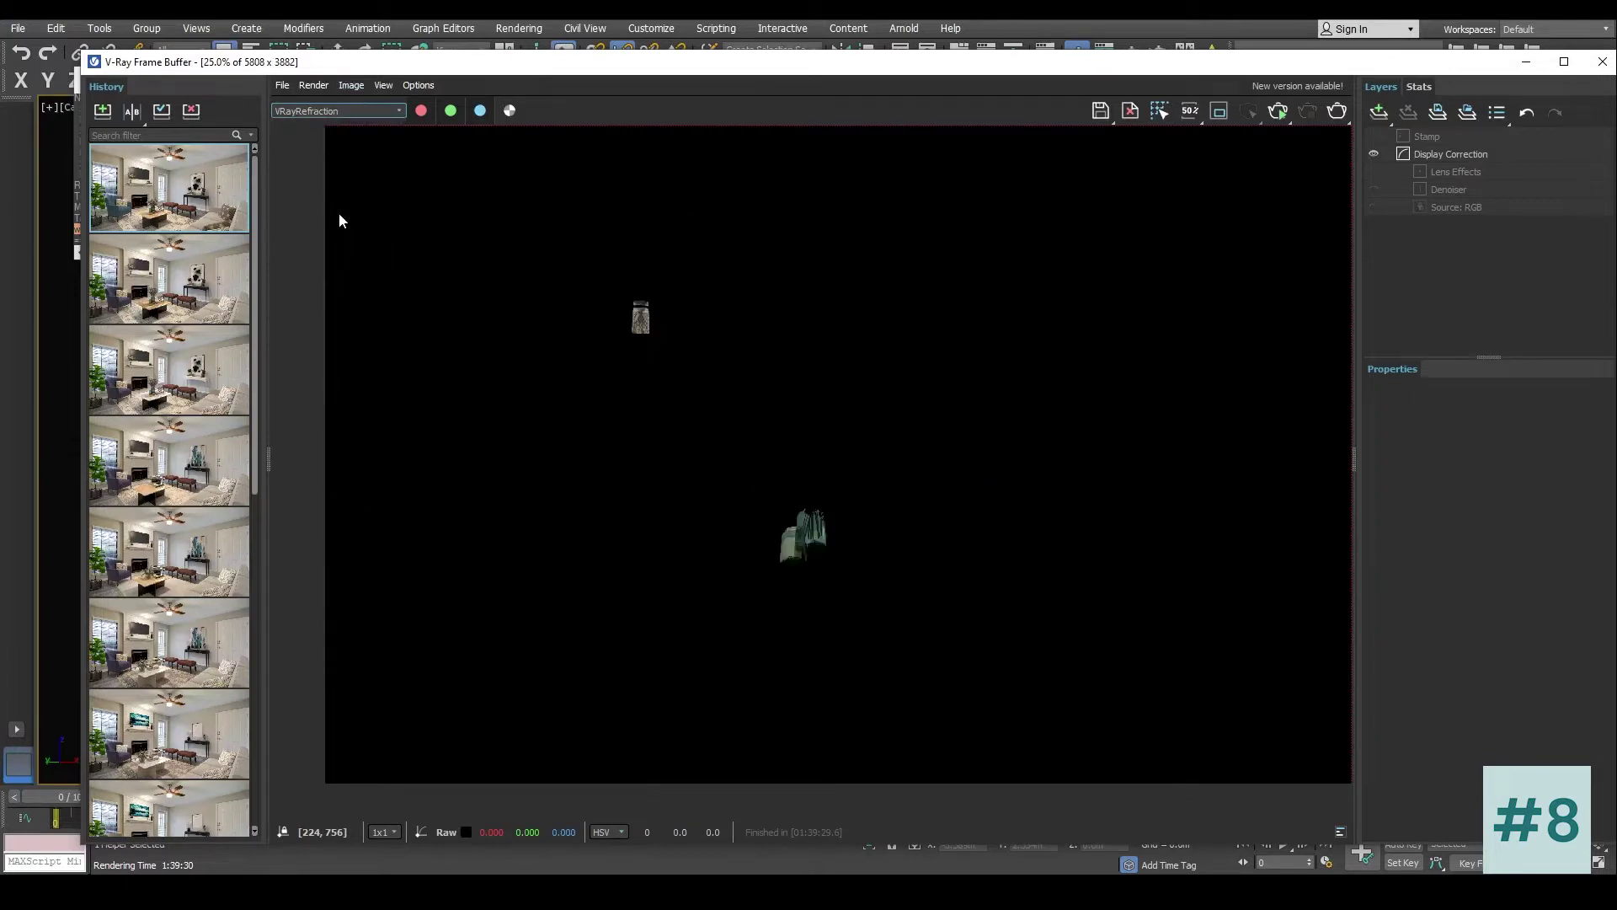
click(340, 114)
click(321, 257)
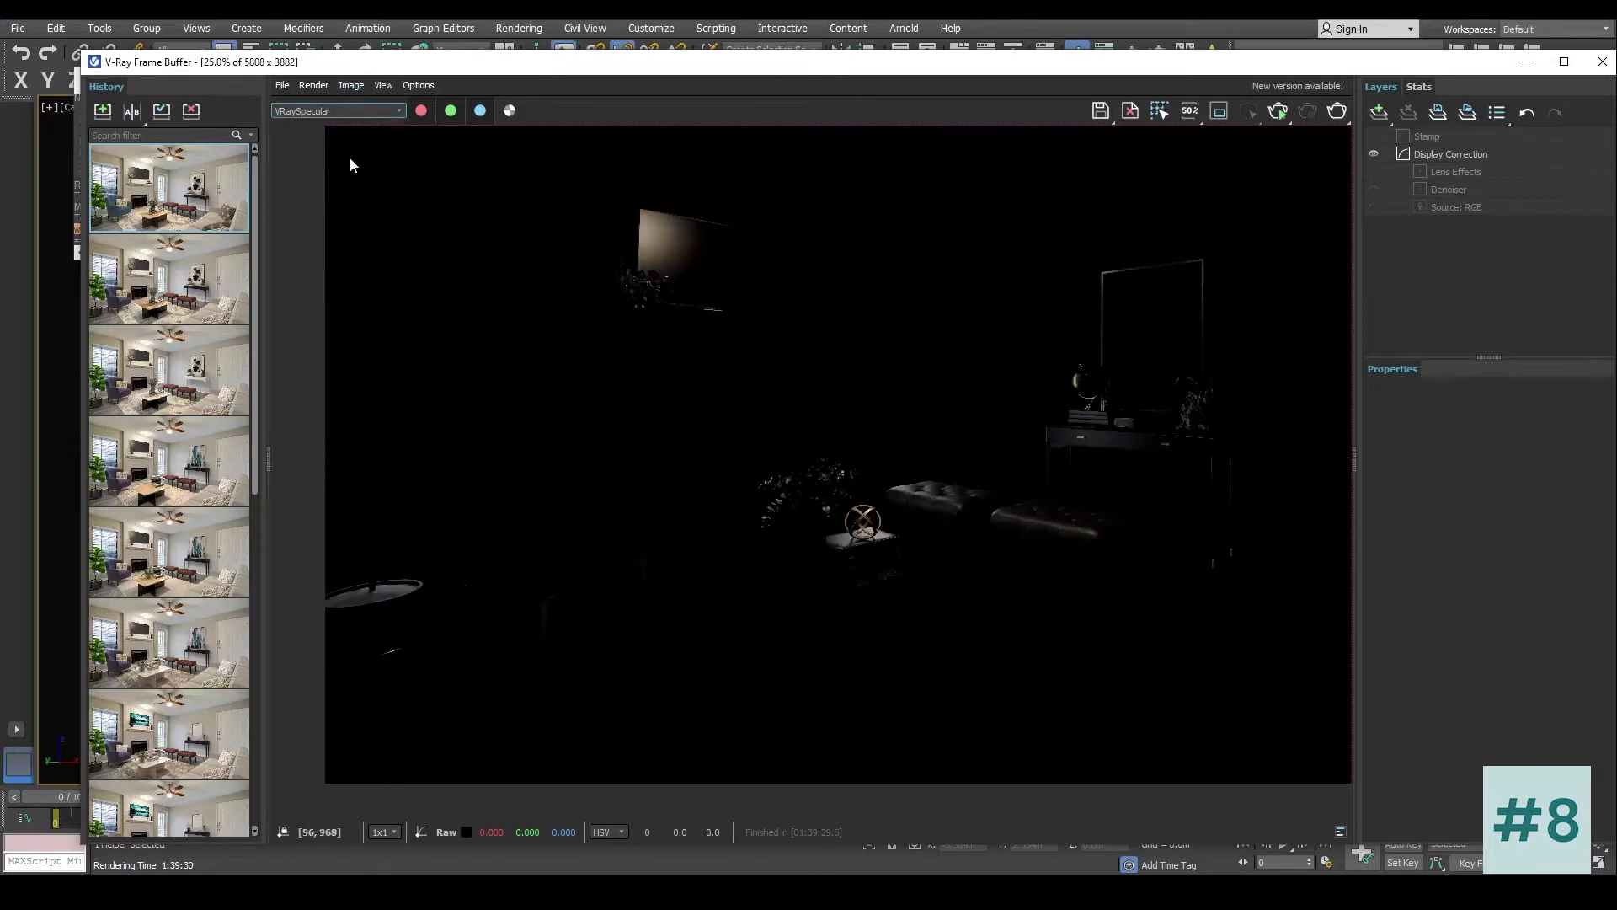
click(357, 108)
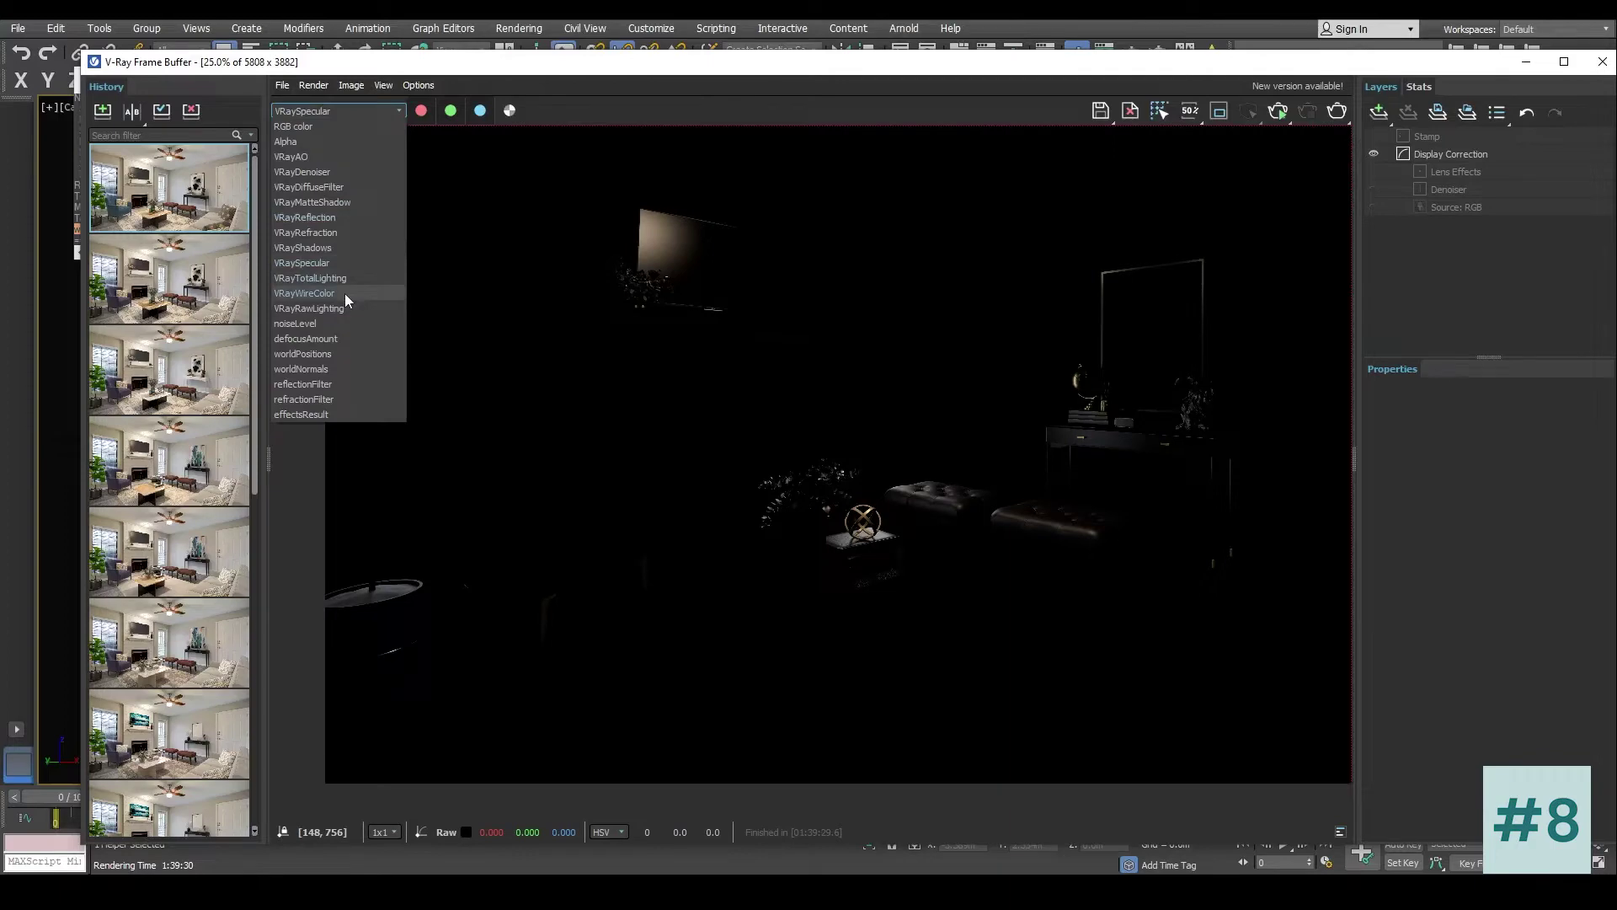
click(345, 292)
click(342, 112)
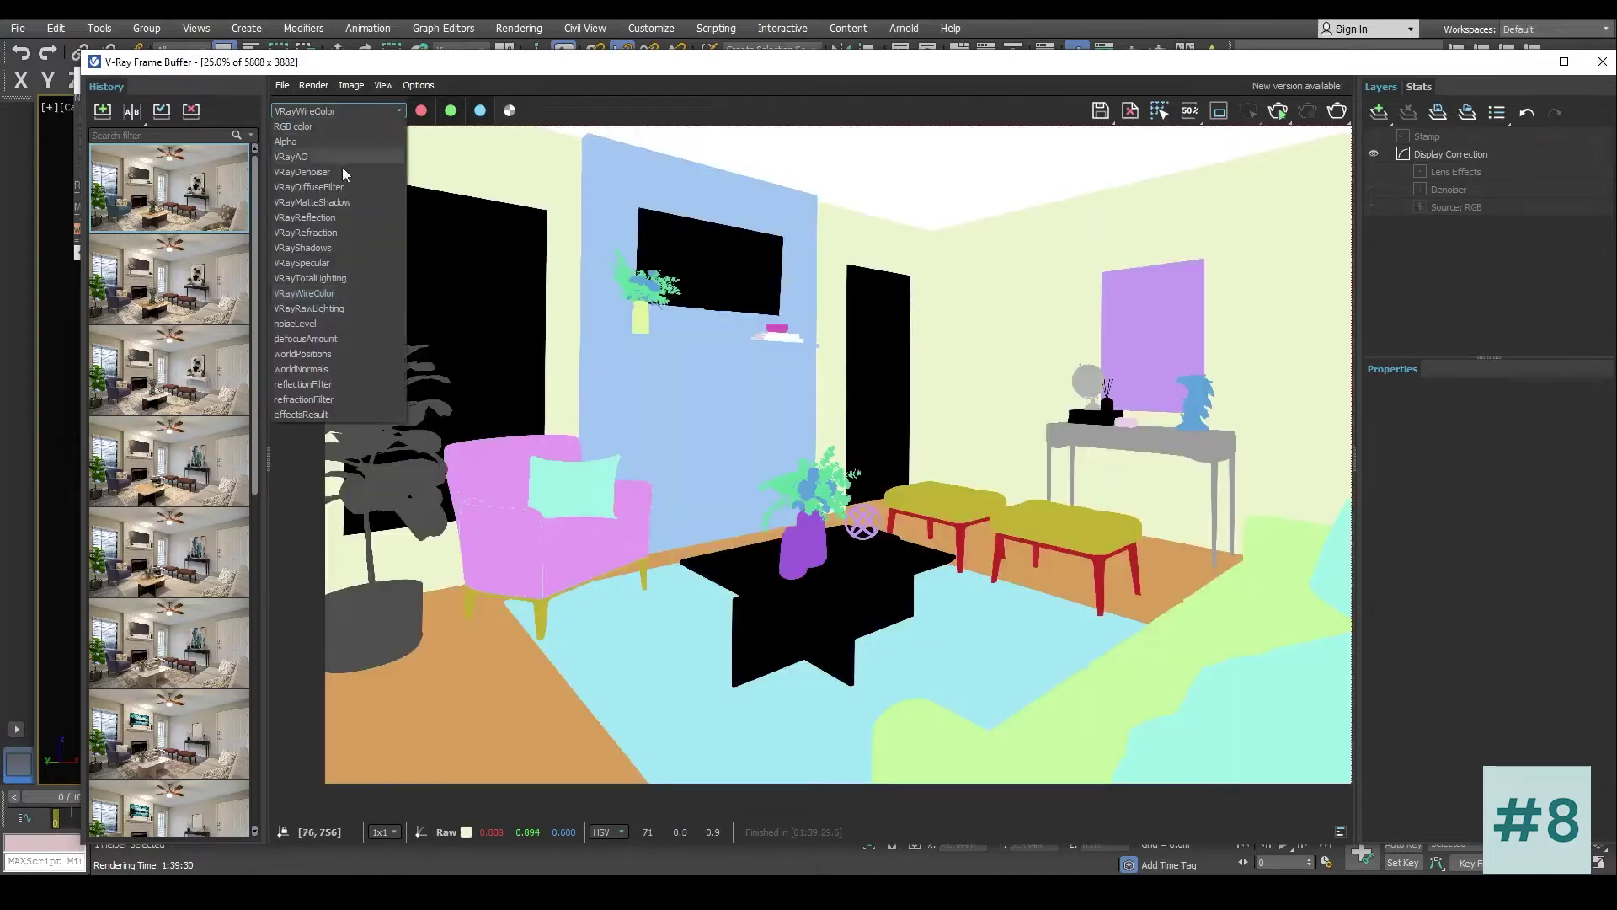
click(323, 306)
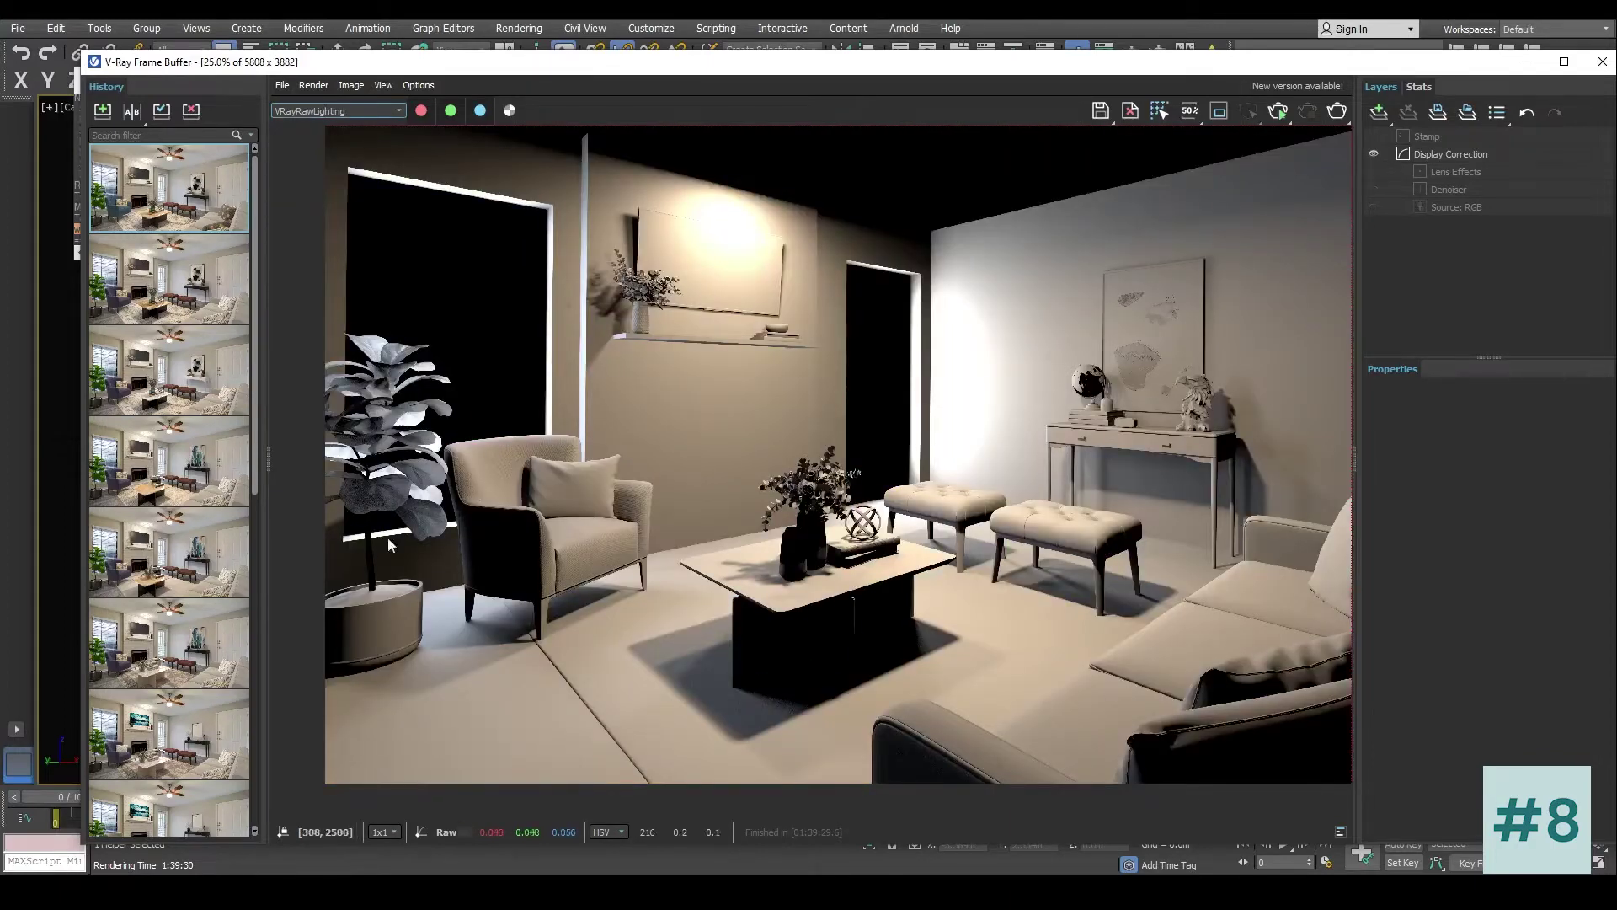
click(312, 113)
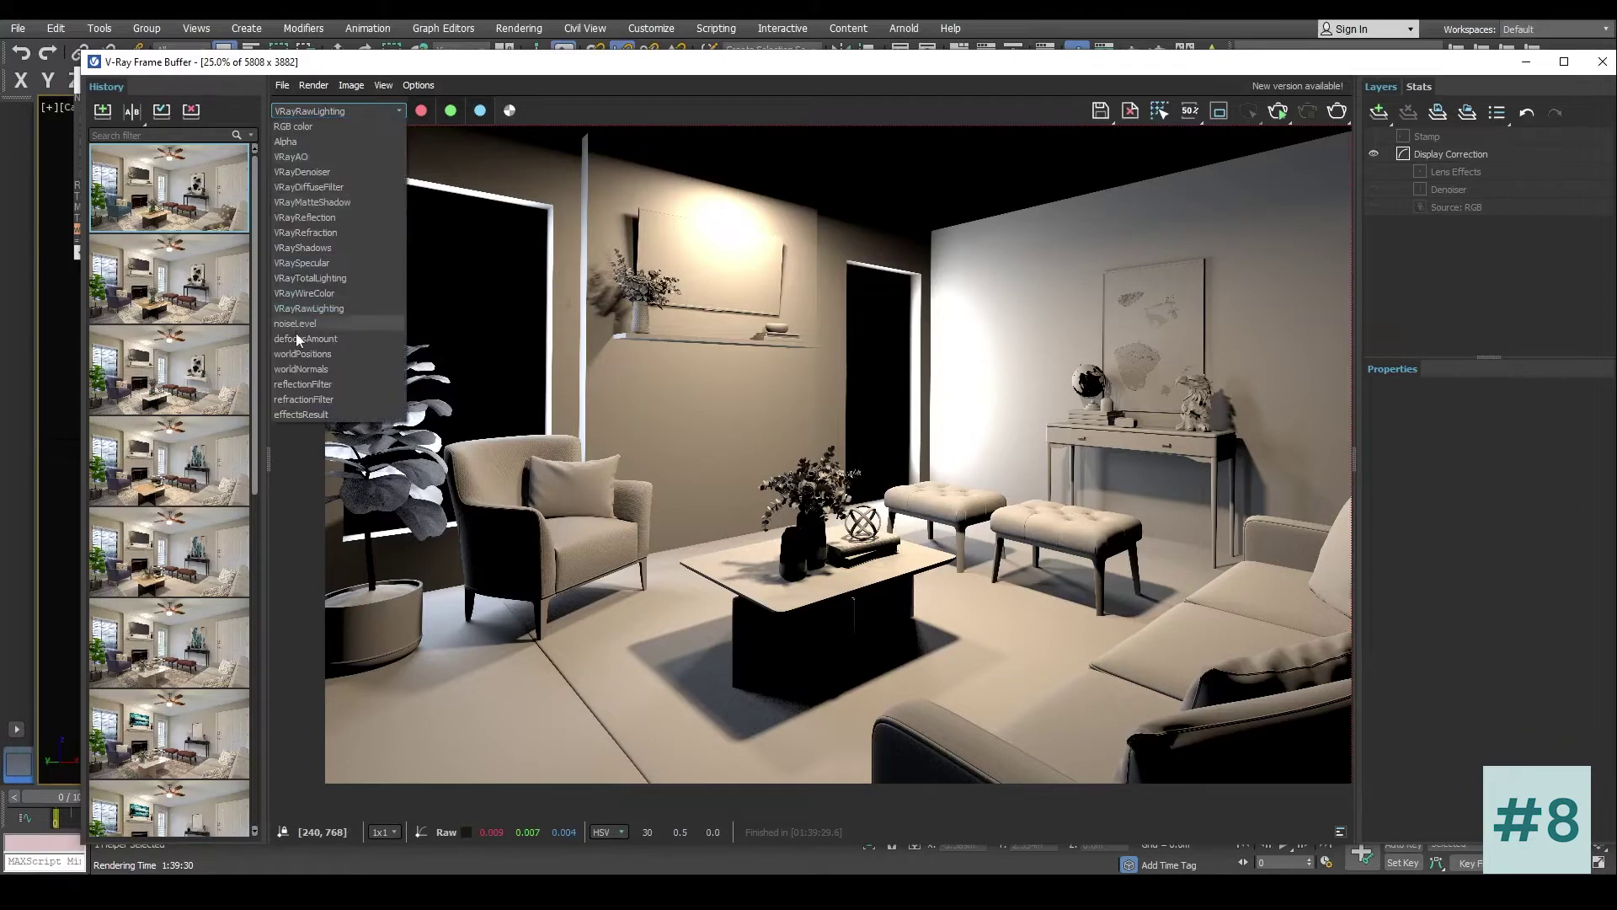
click(301, 414)
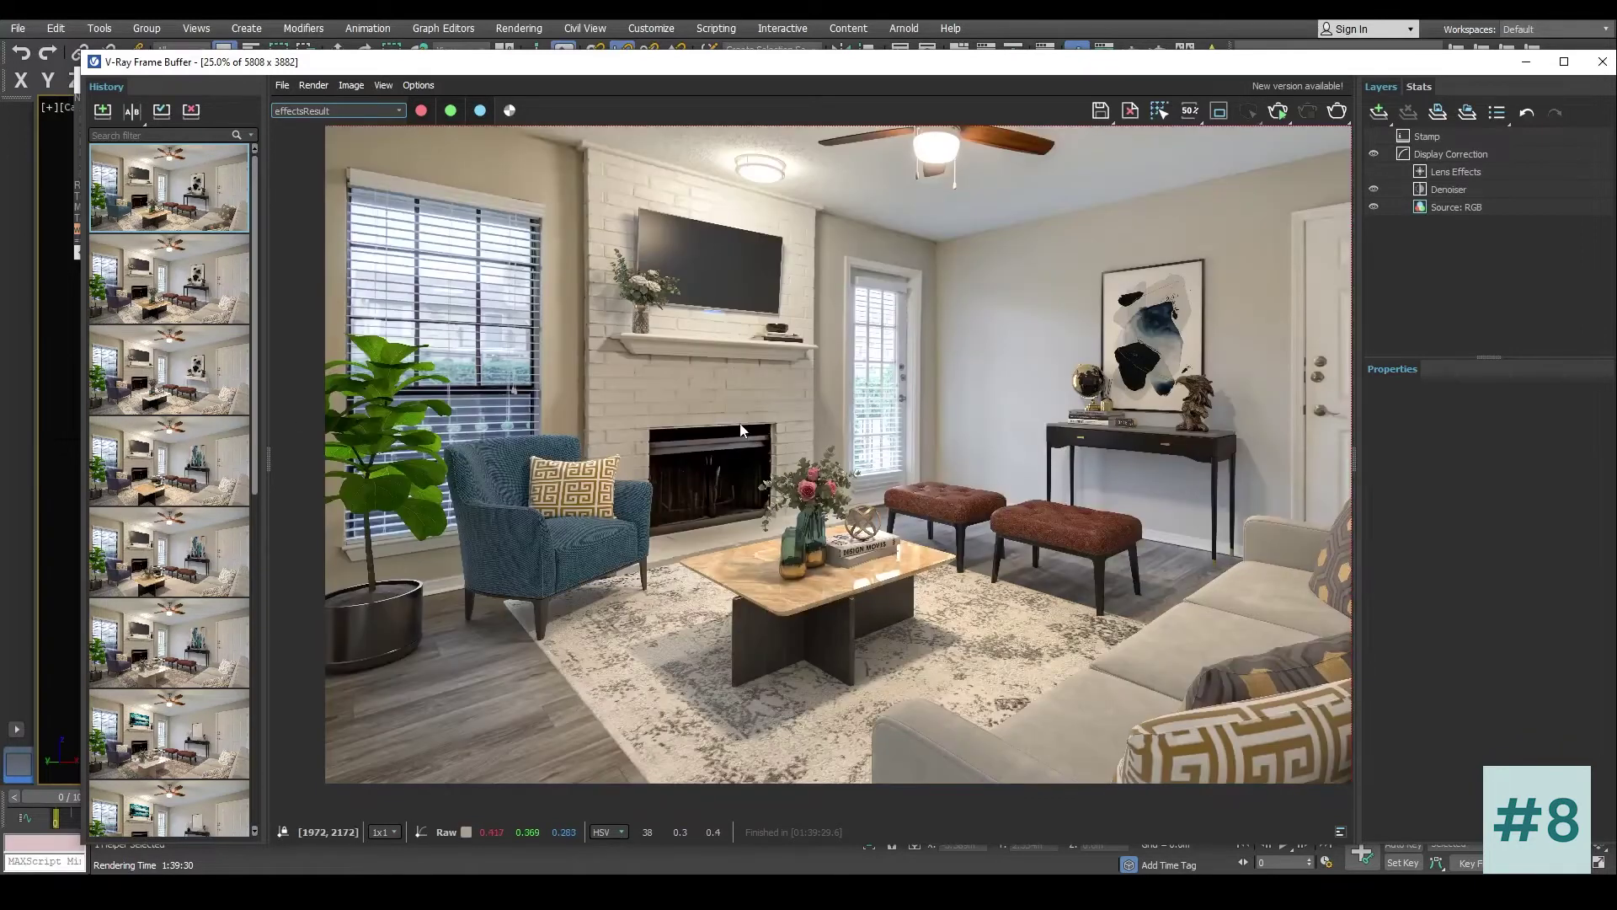
scroll(819, 412, down, 1)
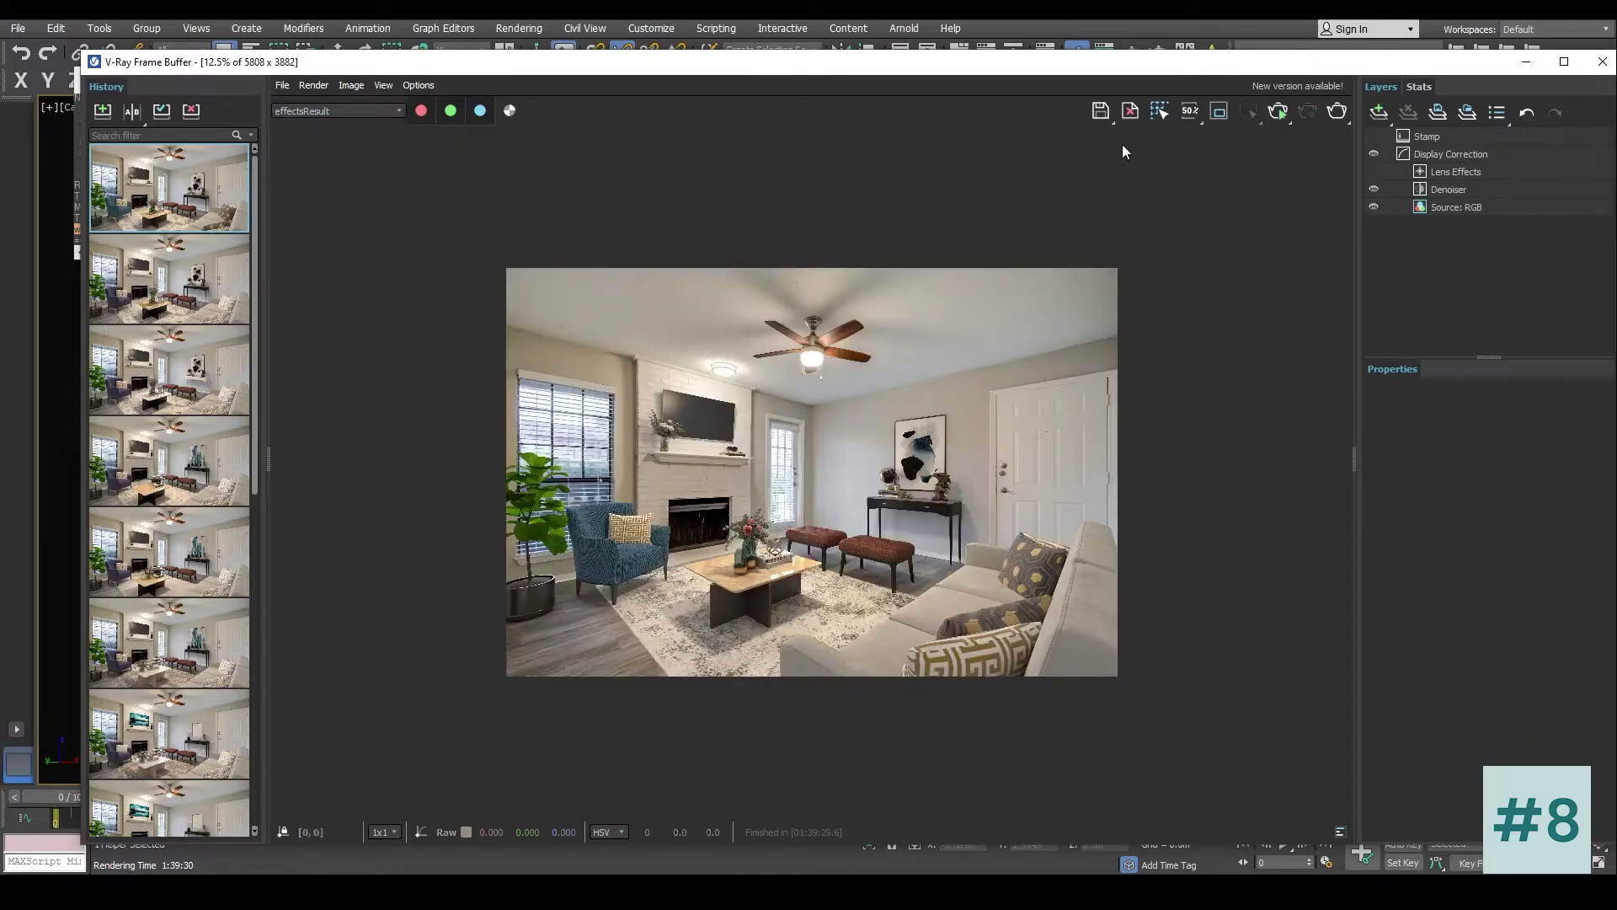
Step: Save all image channels as separate VSC_ Targa files in a new Renders\VS Camera folder
click(1101, 111)
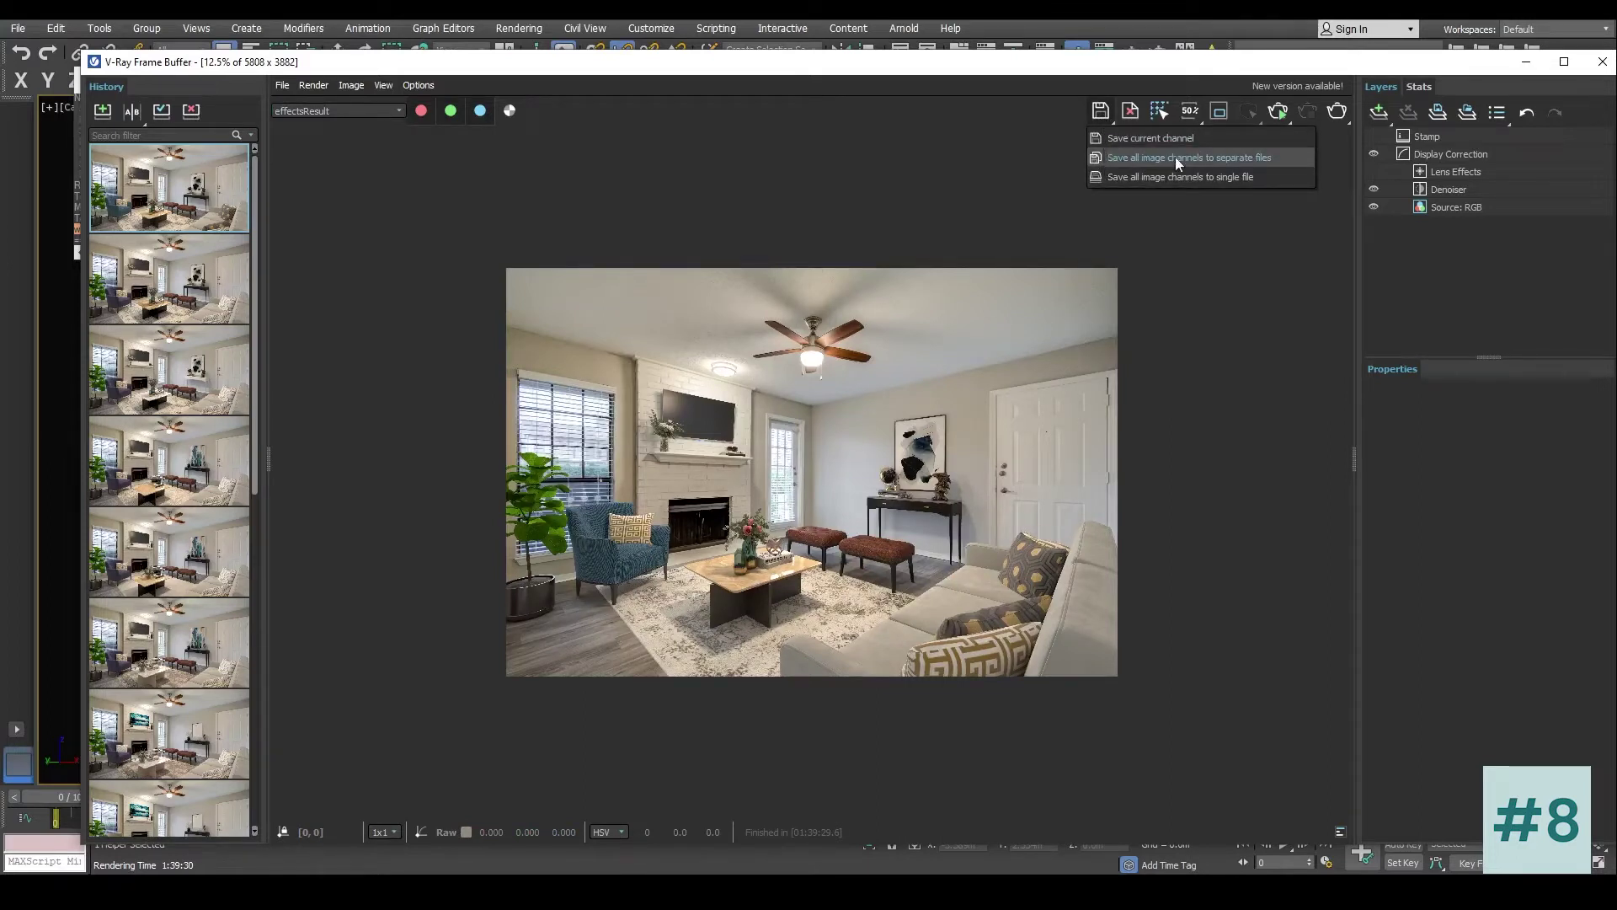
click(1208, 156)
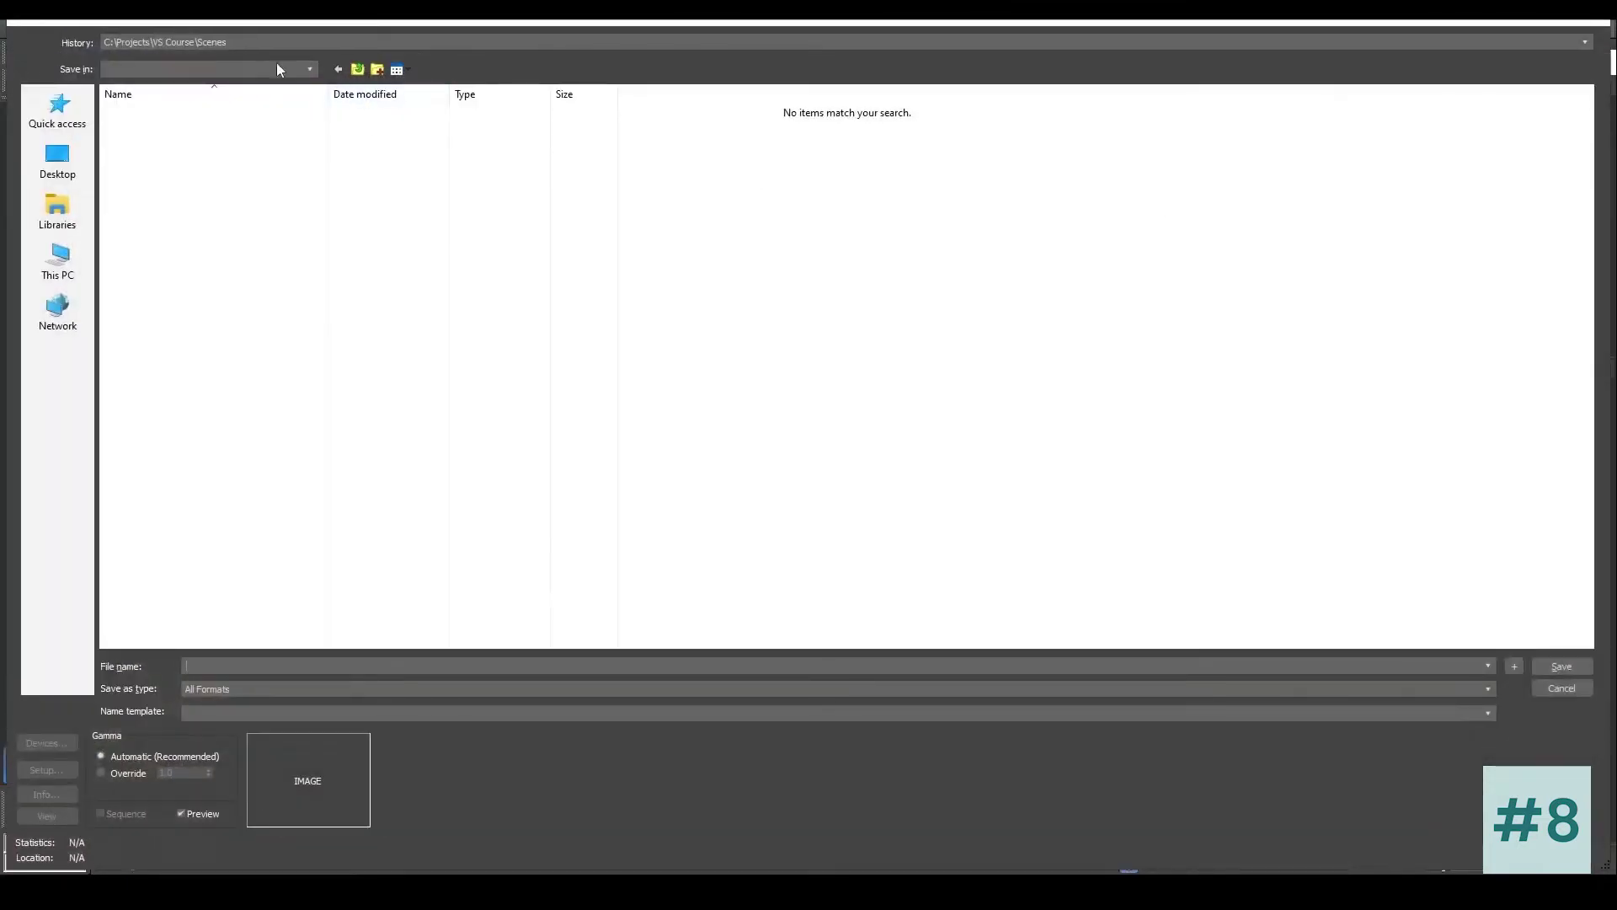
click(358, 70)
double_click(157, 161)
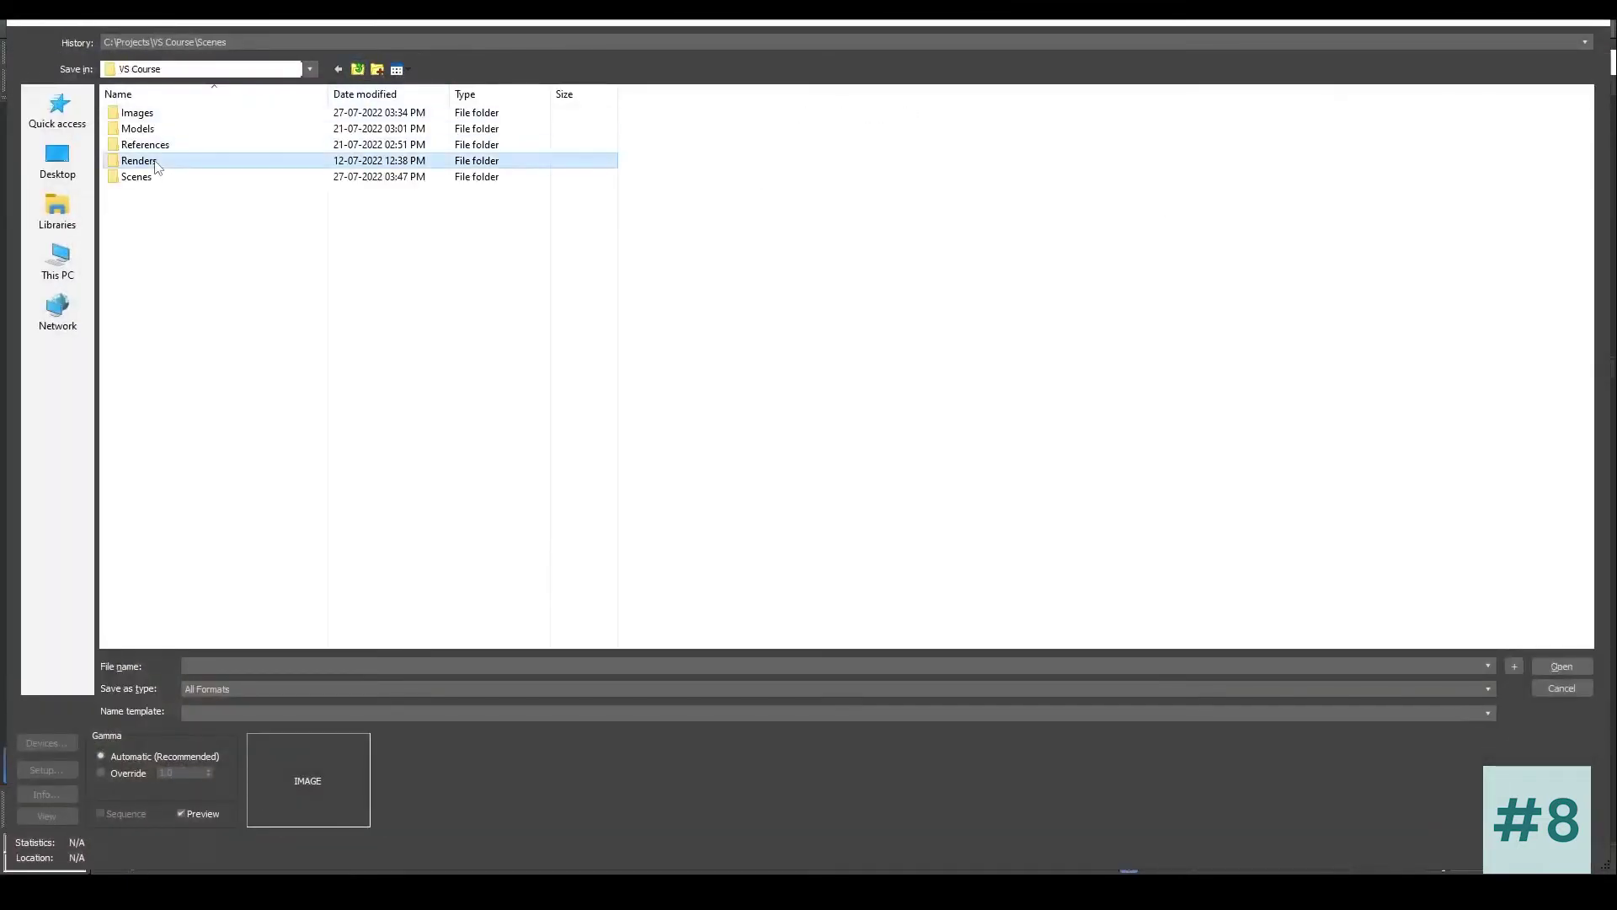
click(377, 70)
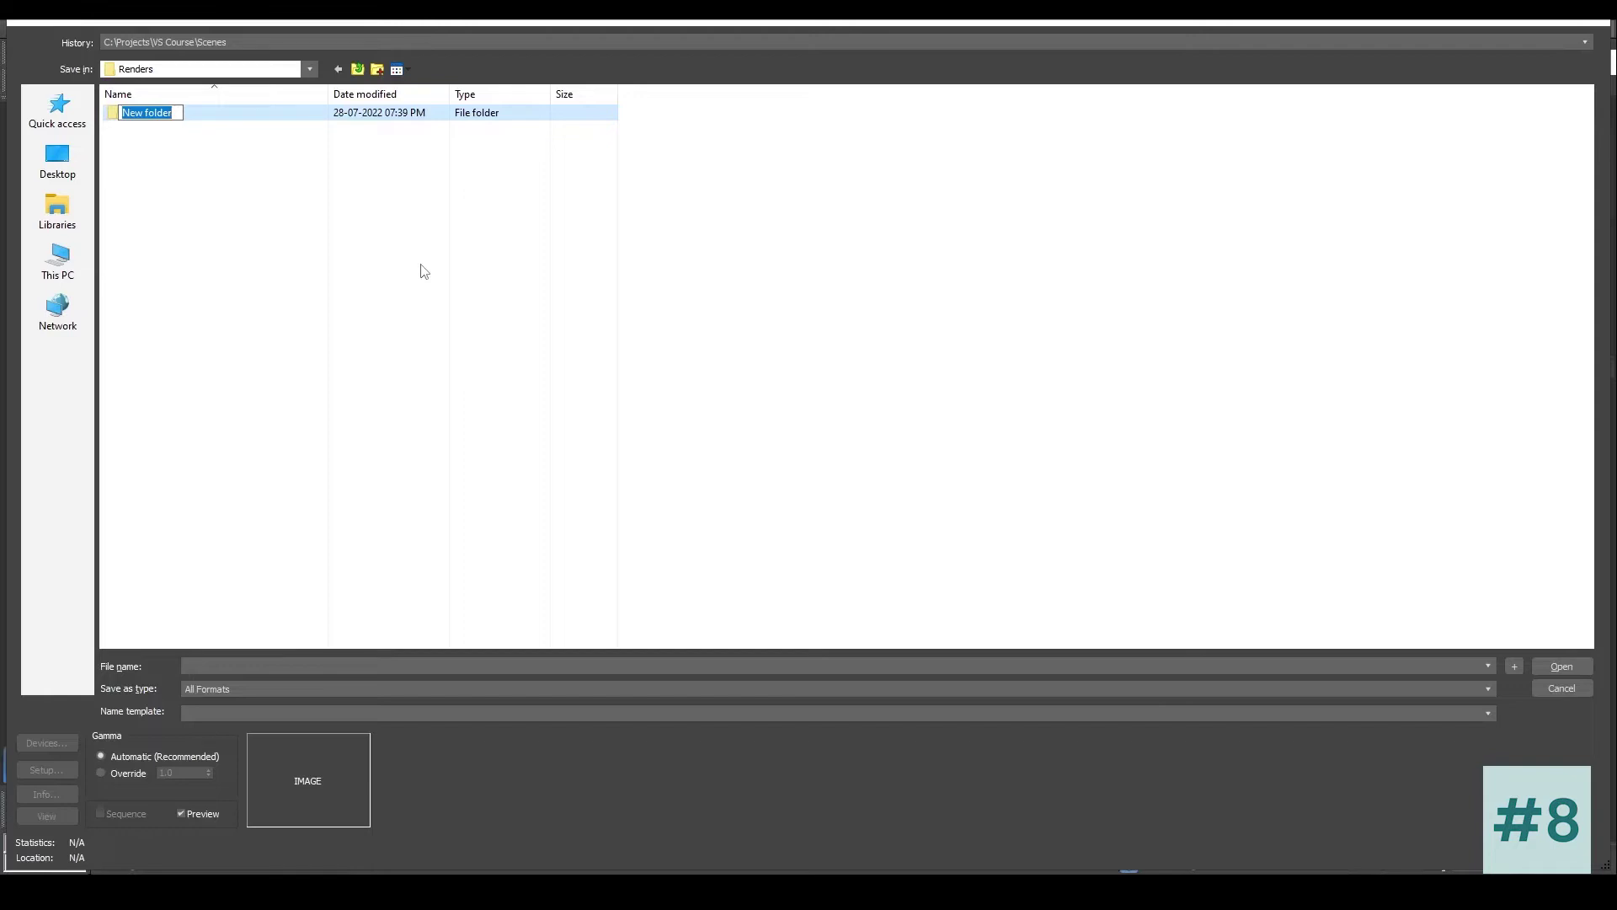
text(VS Camera)
key(Return)
key(Return)
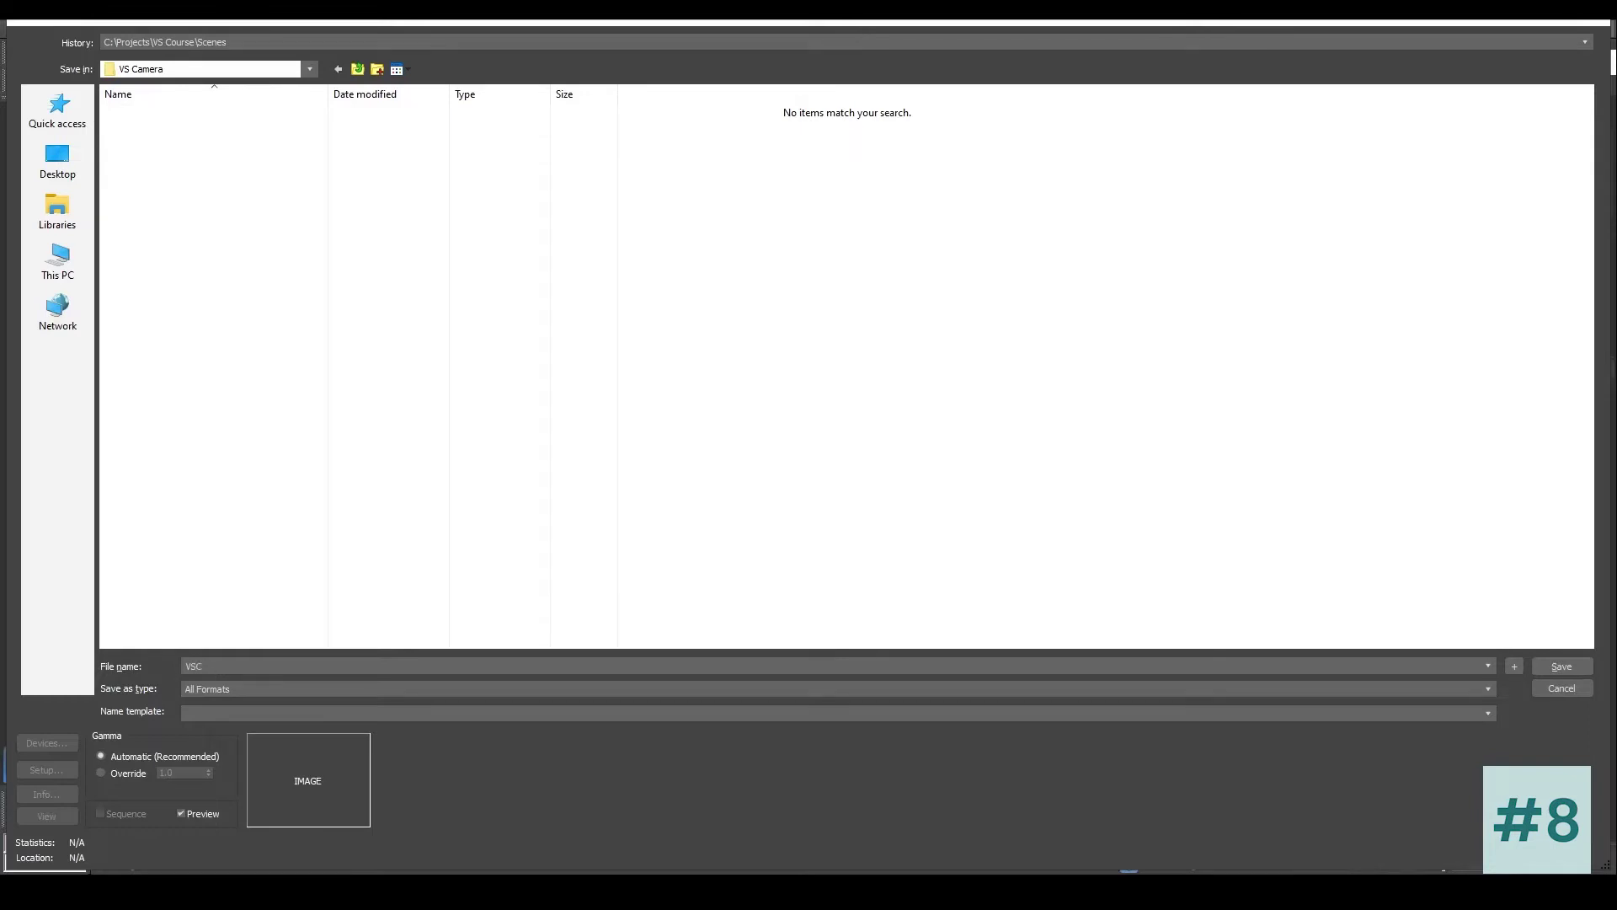
scroll(210, 688, down, 10)
click(1560, 667)
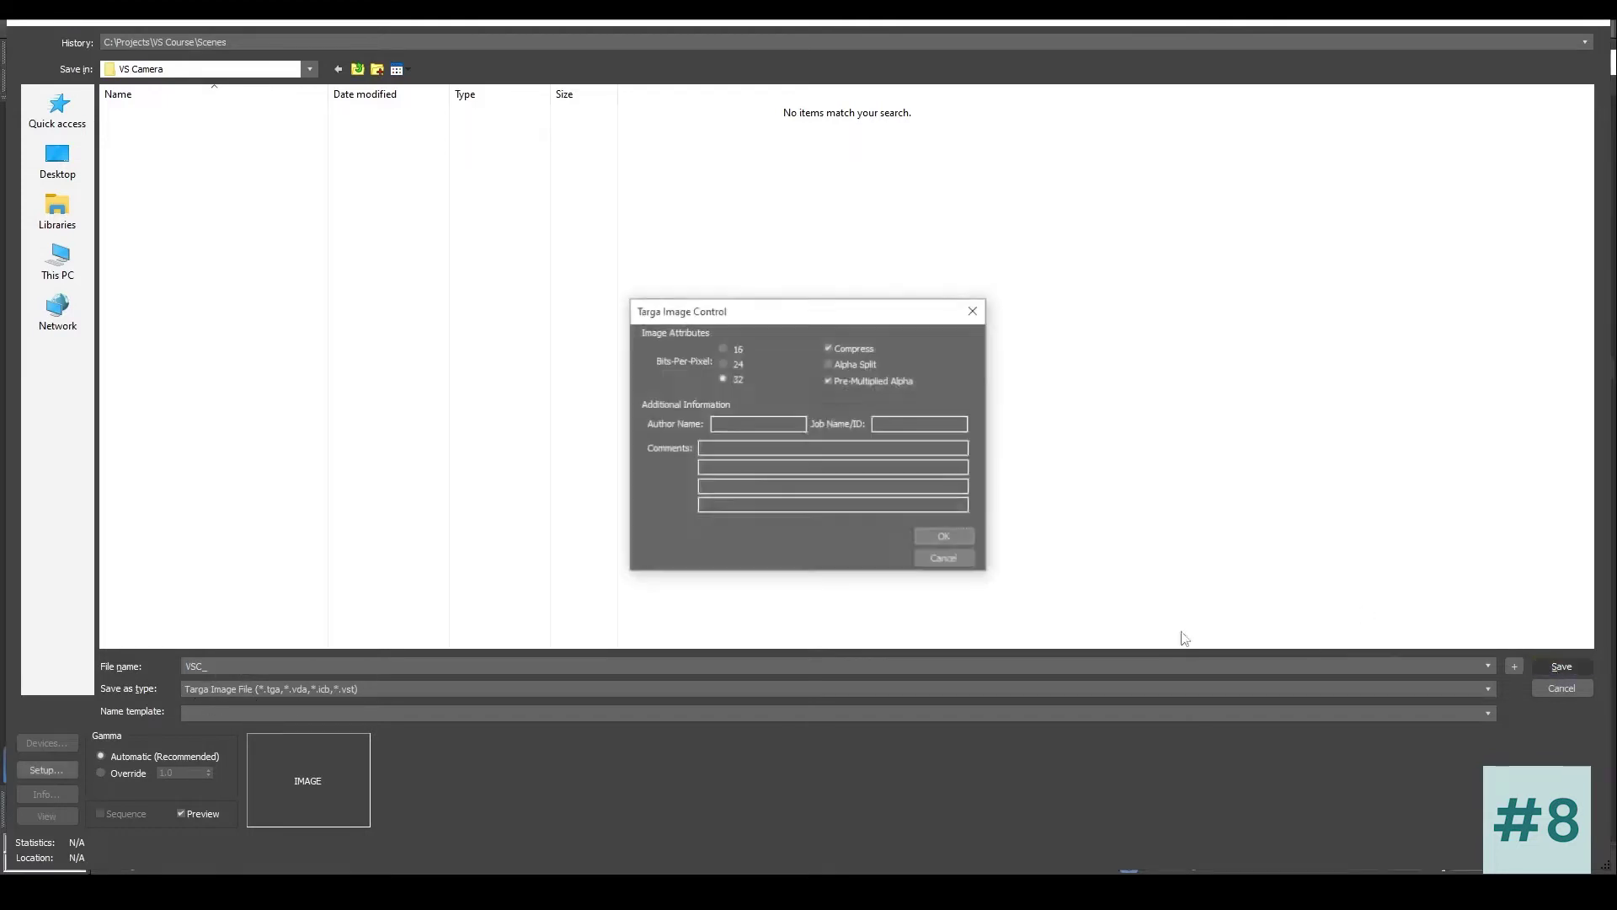
click(944, 536)
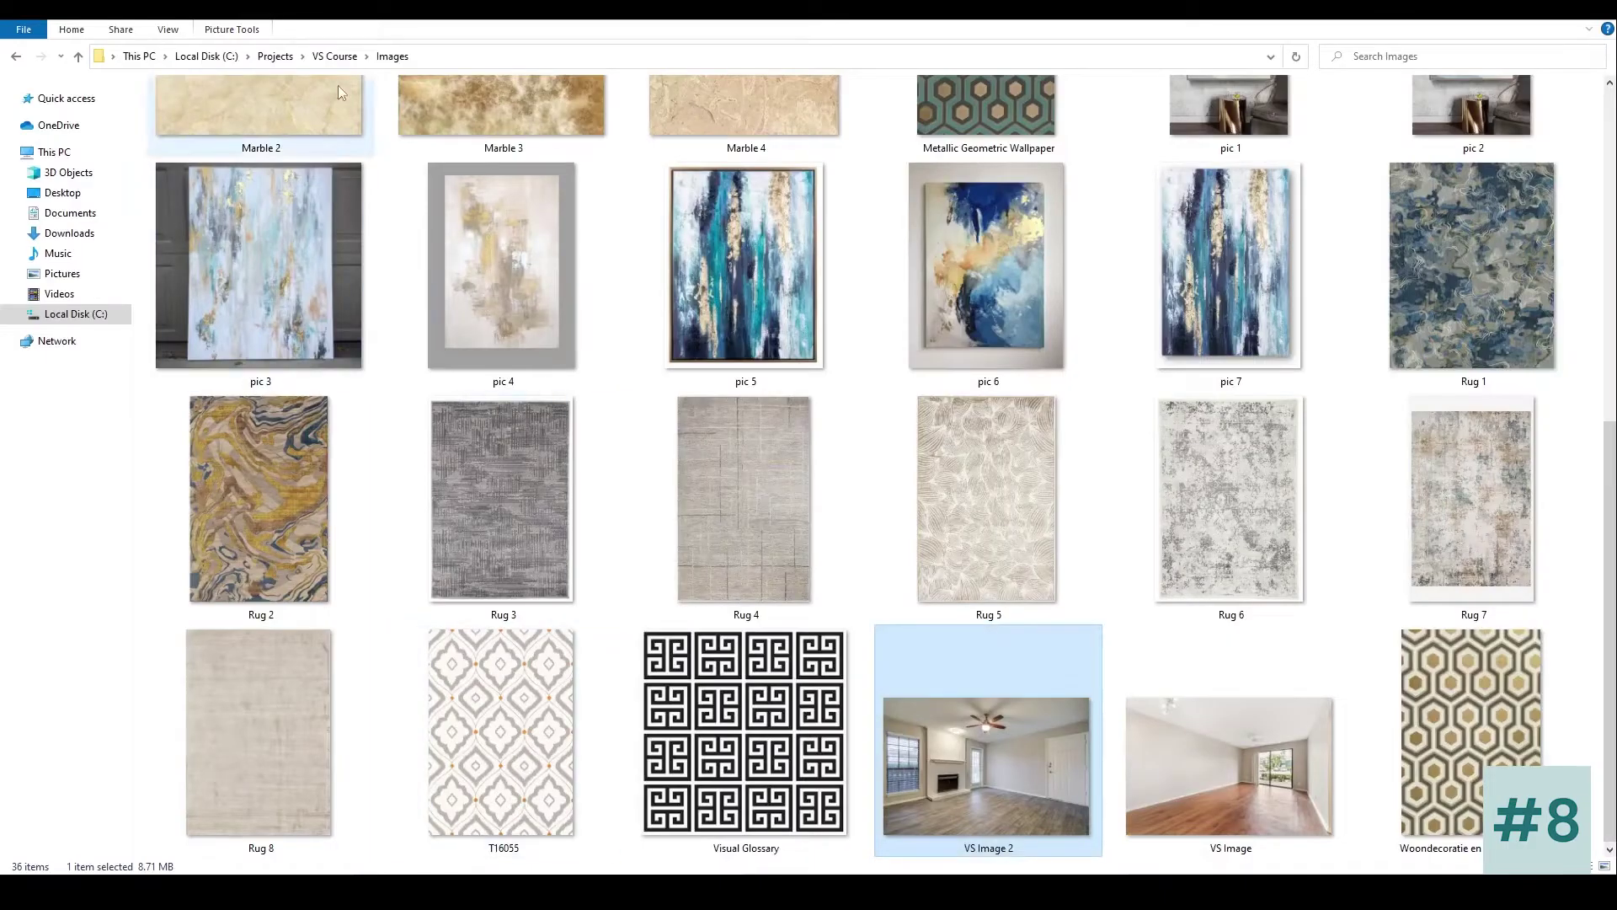
Step: Open Renders\VS Camera, switch to Details view, widen the Name column and refresh
click(337, 57)
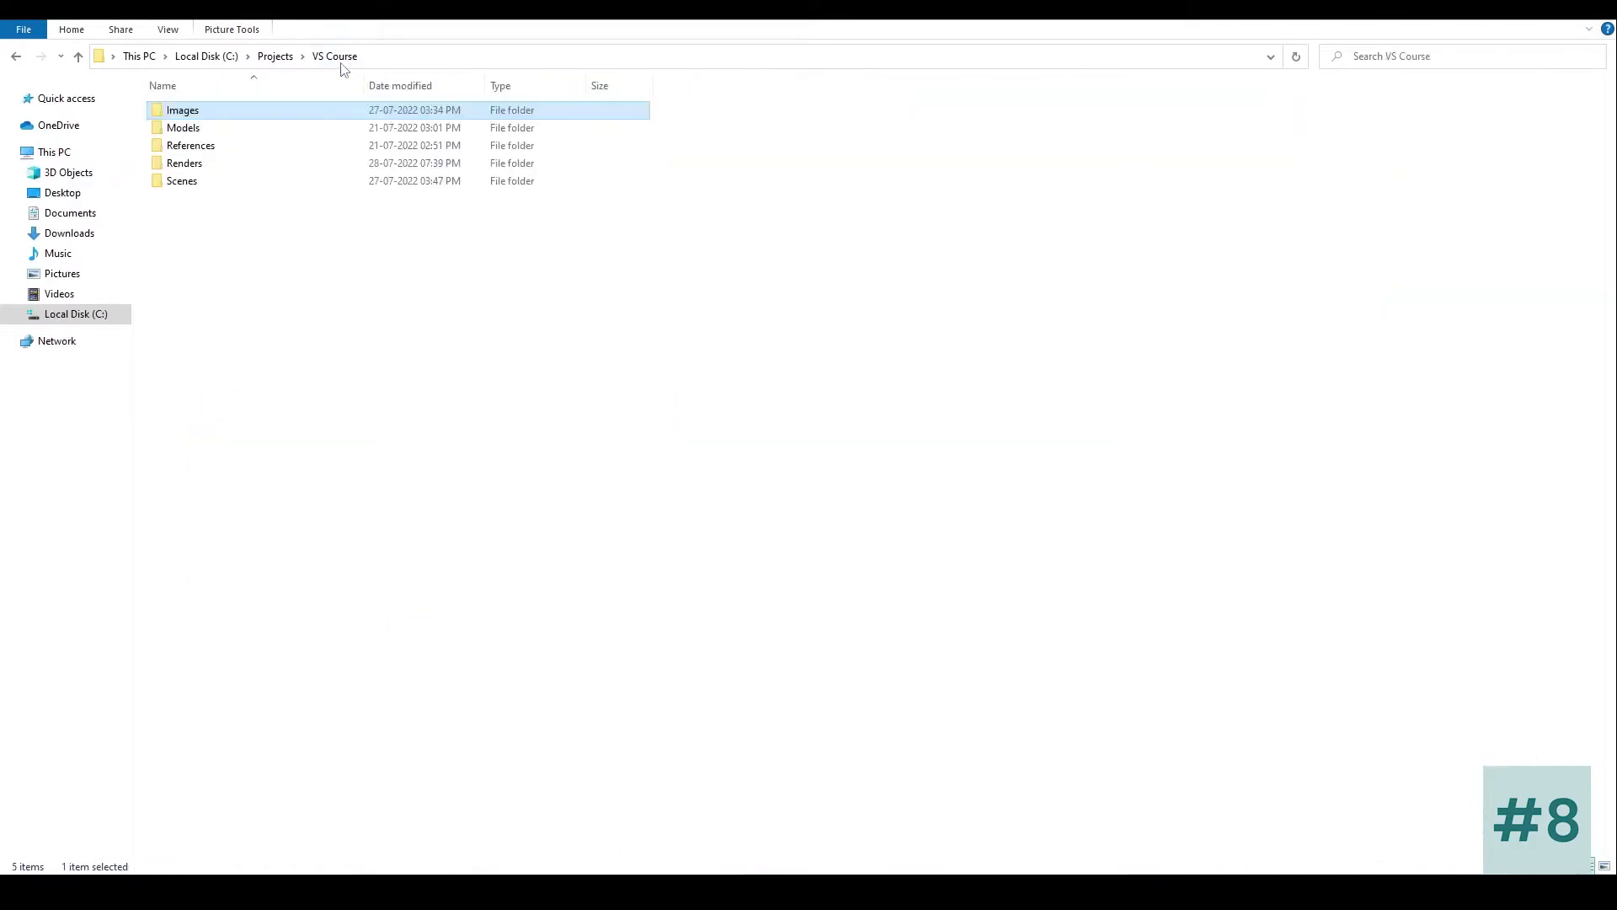
double_click(227, 167)
double_click(203, 111)
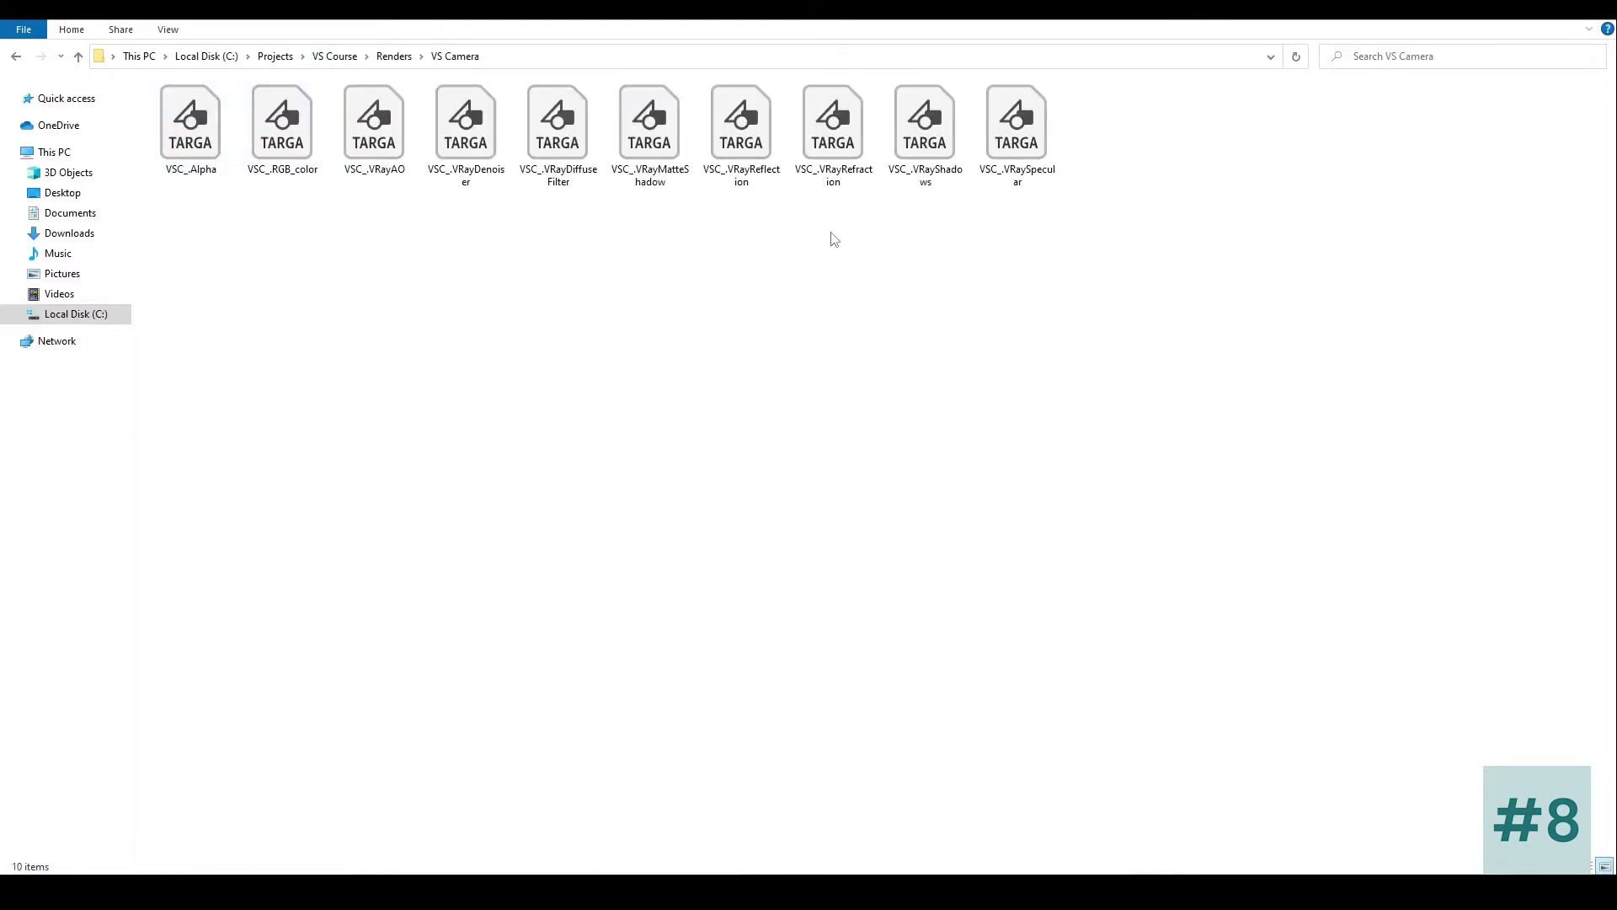
right_click(1202, 261)
mouse_move(1255, 272)
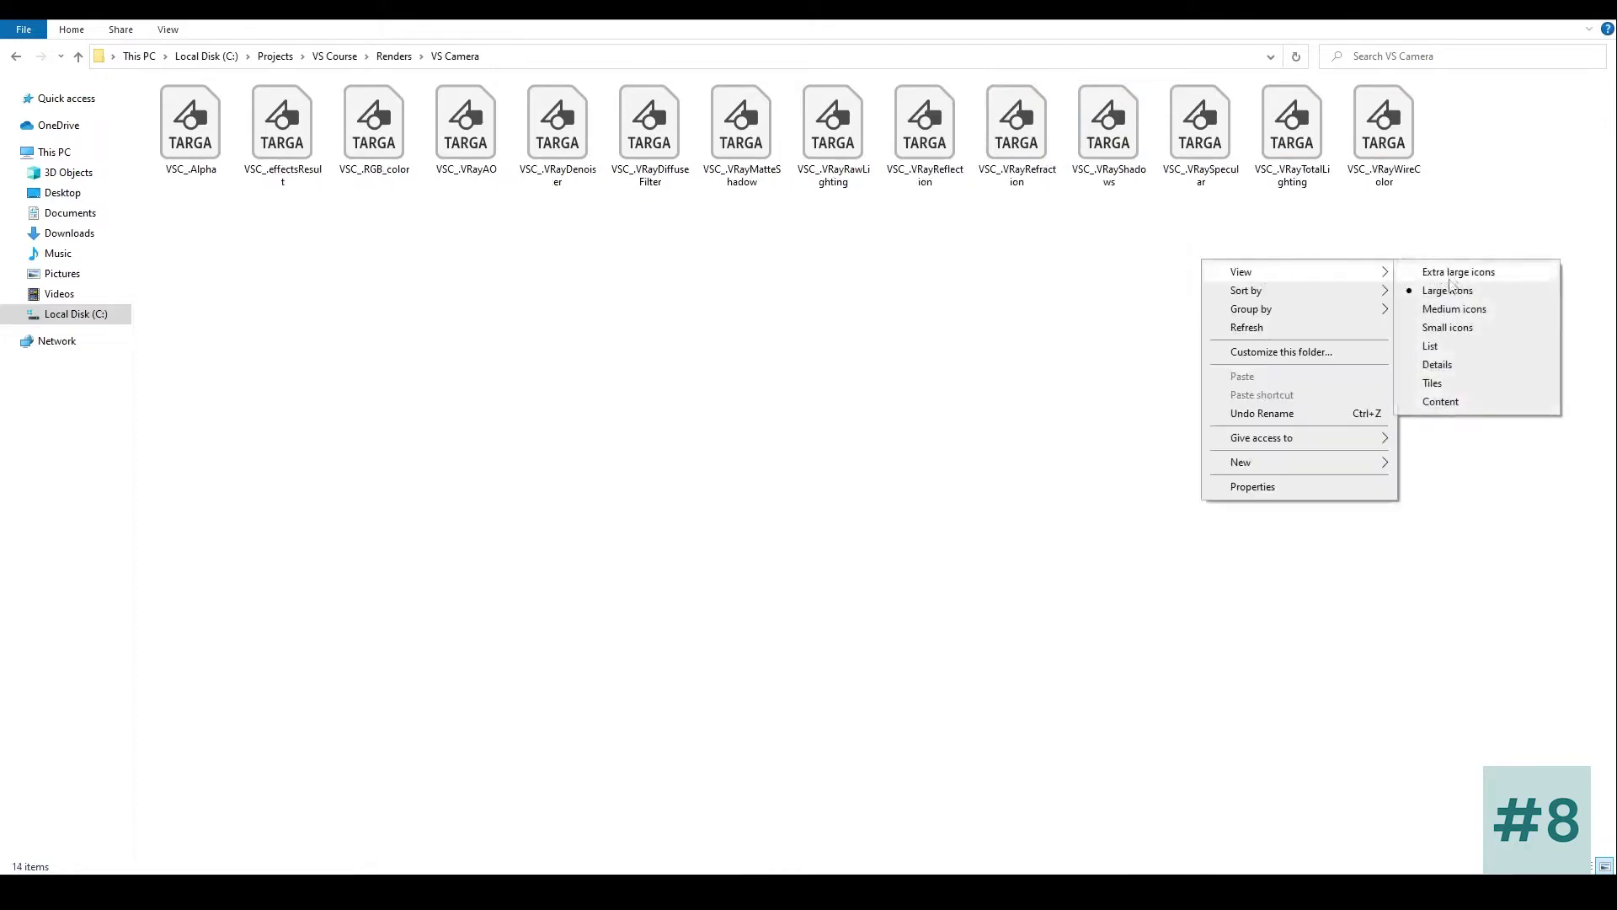
click(1437, 365)
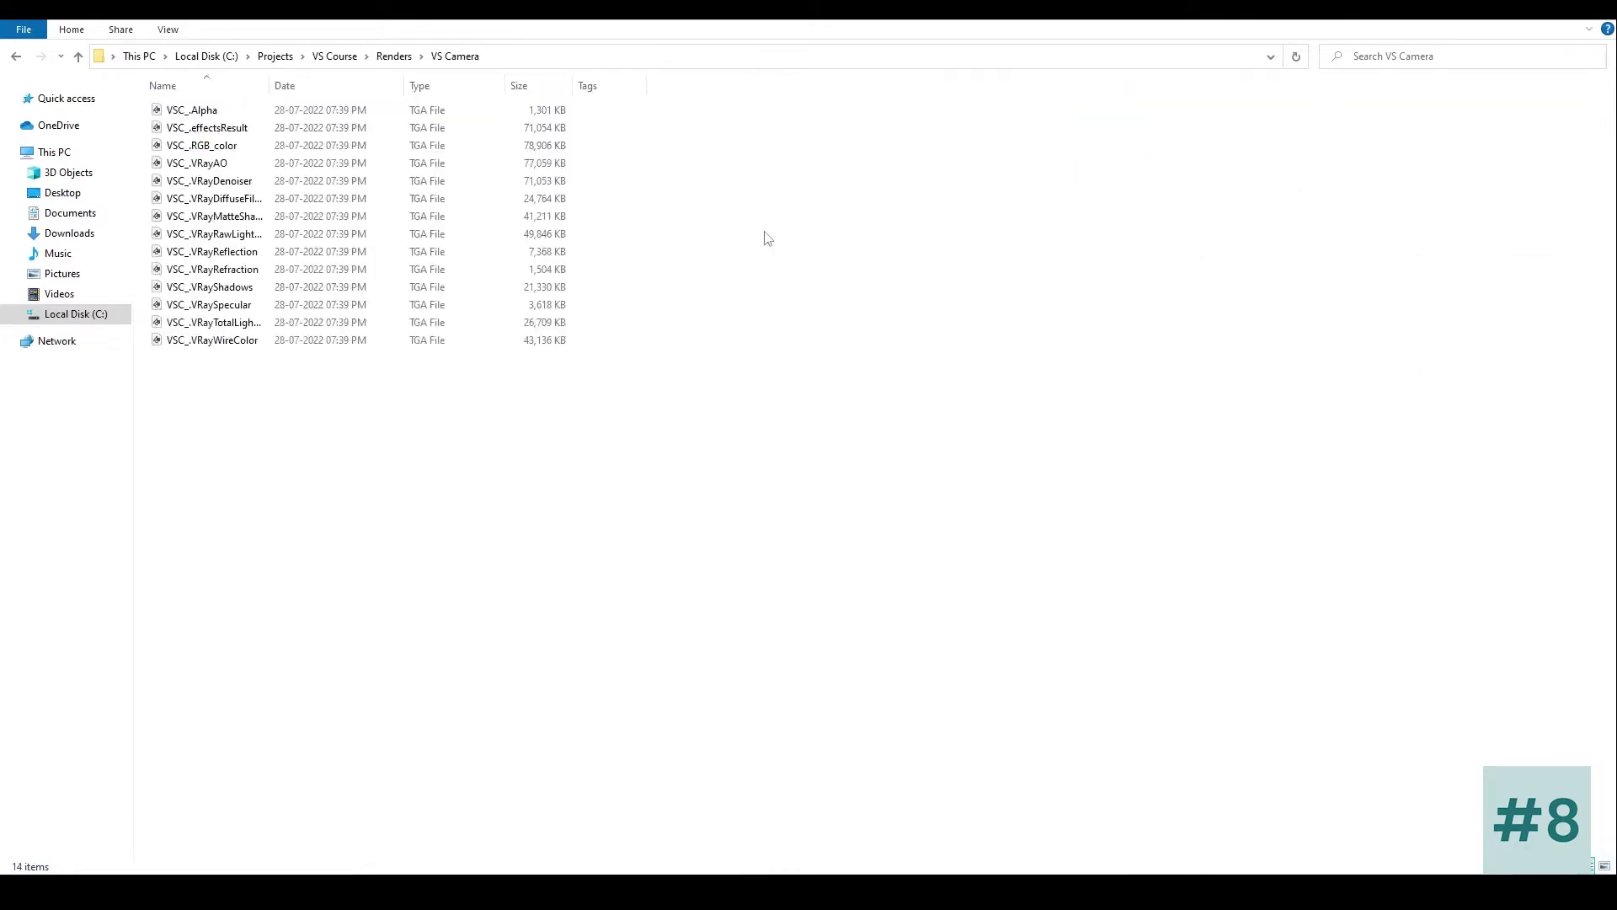
drag(269, 85, 392, 86)
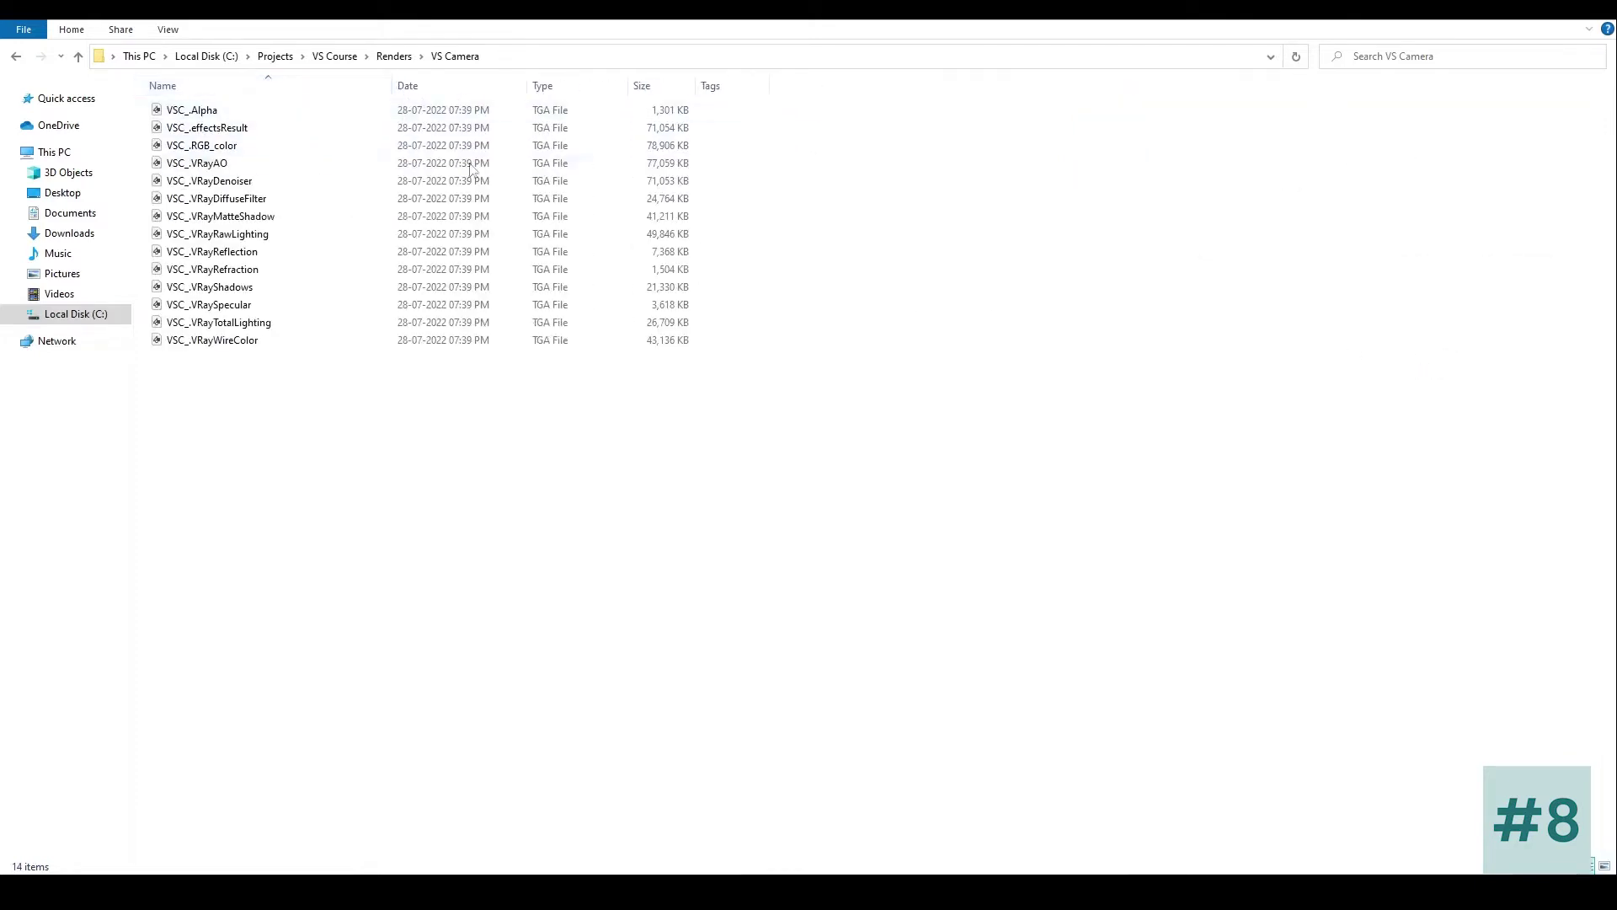
right_click(902, 244)
click(945, 305)
Step: Copy the VS Camera folder path from the address bar
click(585, 57)
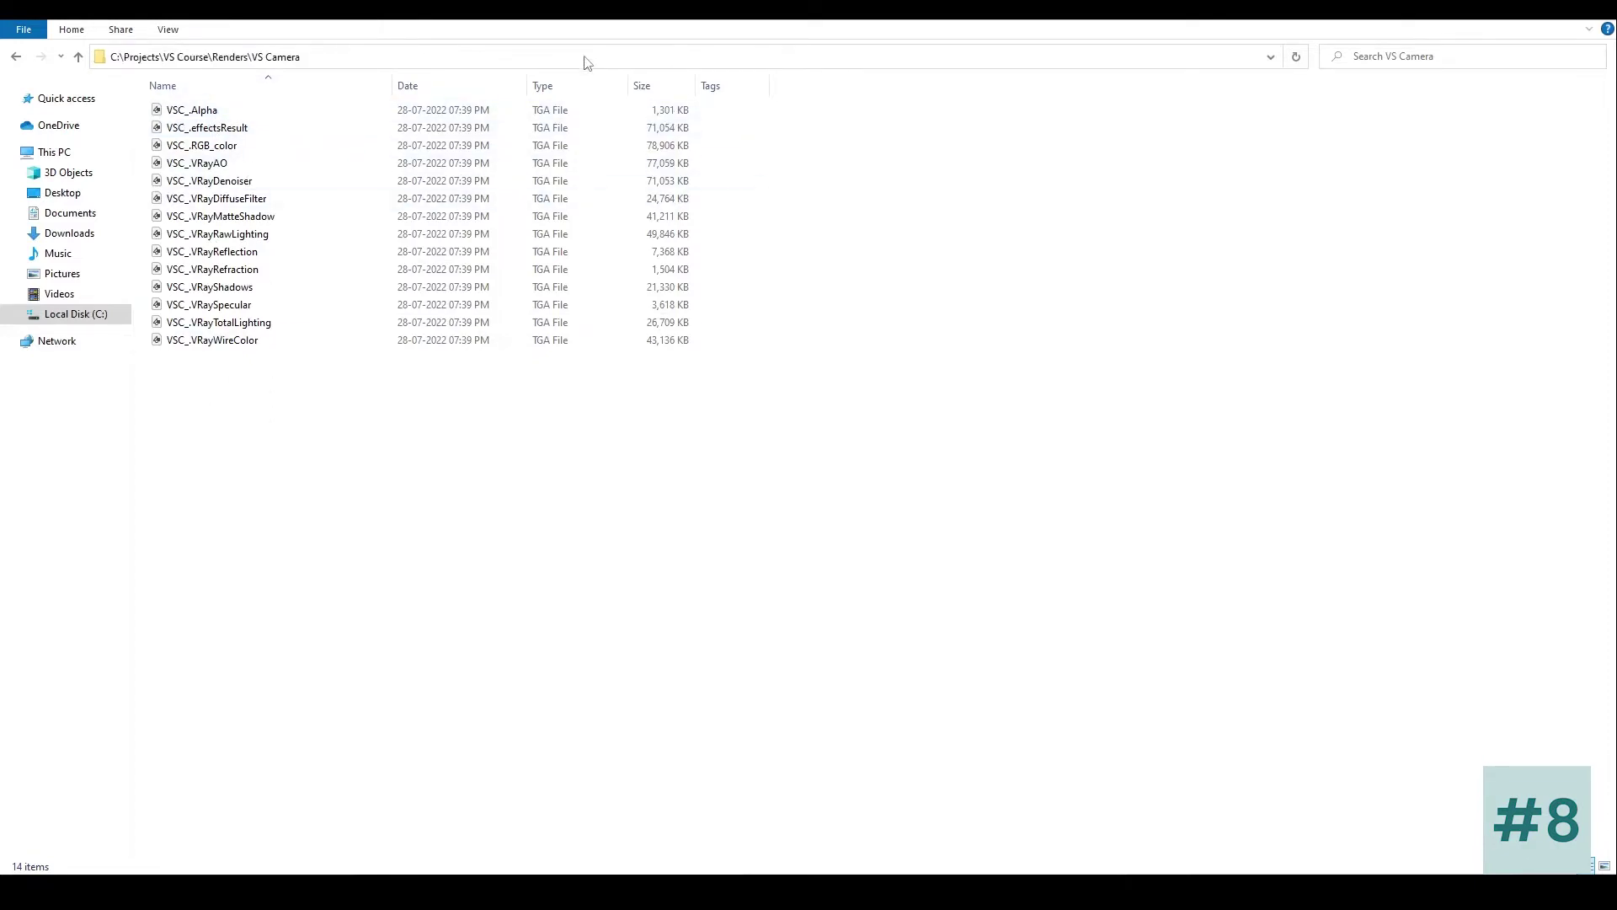
double_click(405, 56)
drag(405, 57, 104, 56)
right_click(352, 57)
click(386, 110)
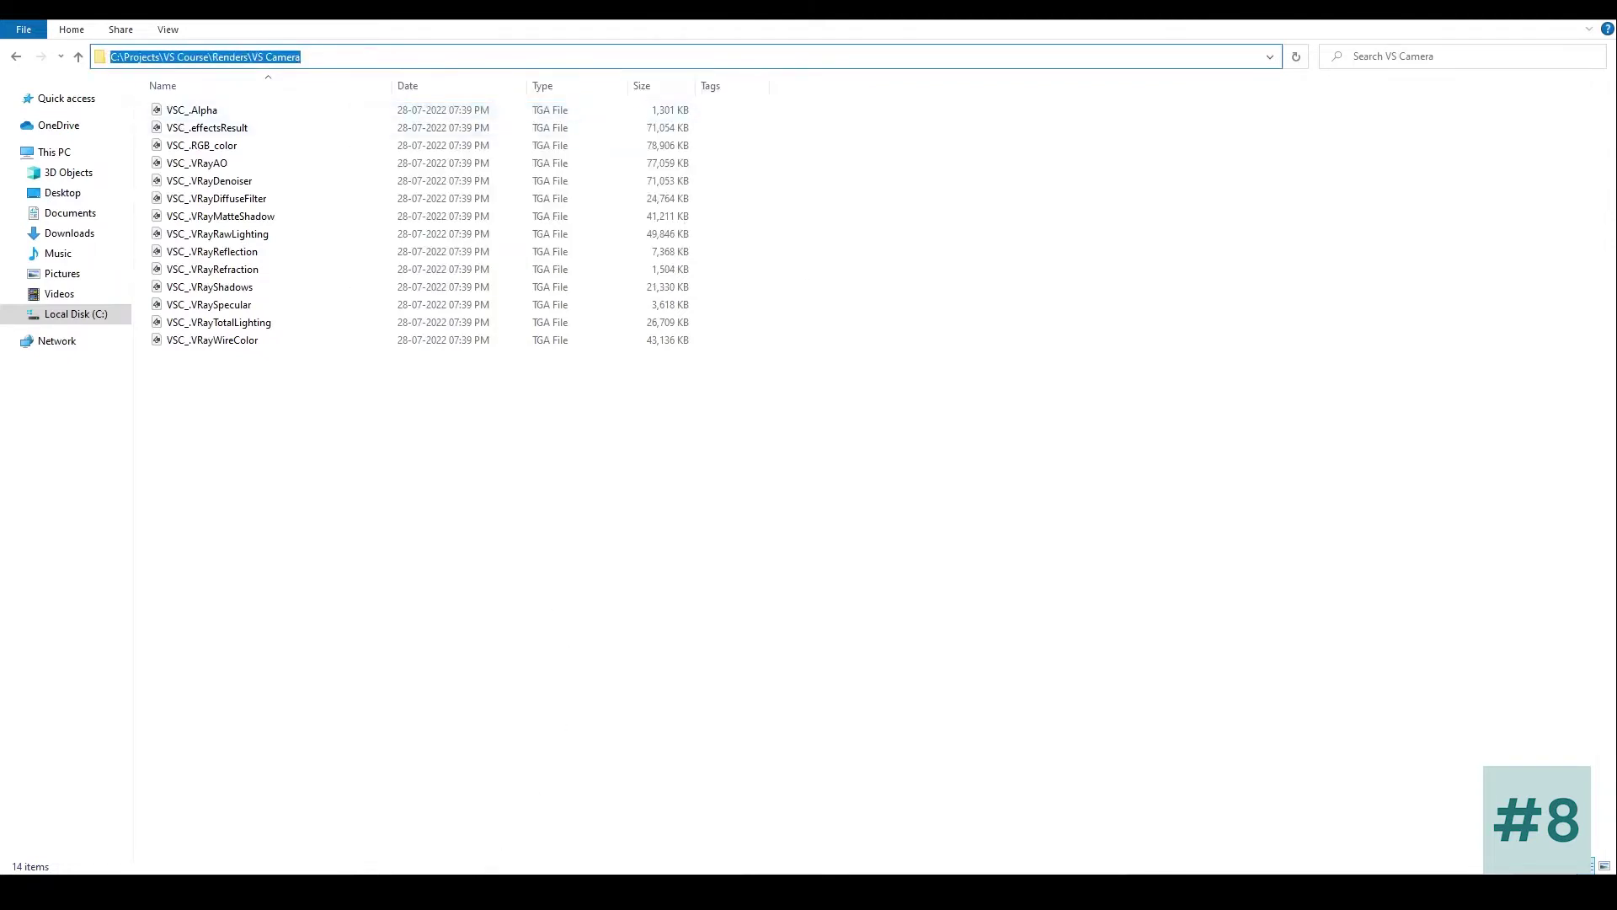
click(718, 570)
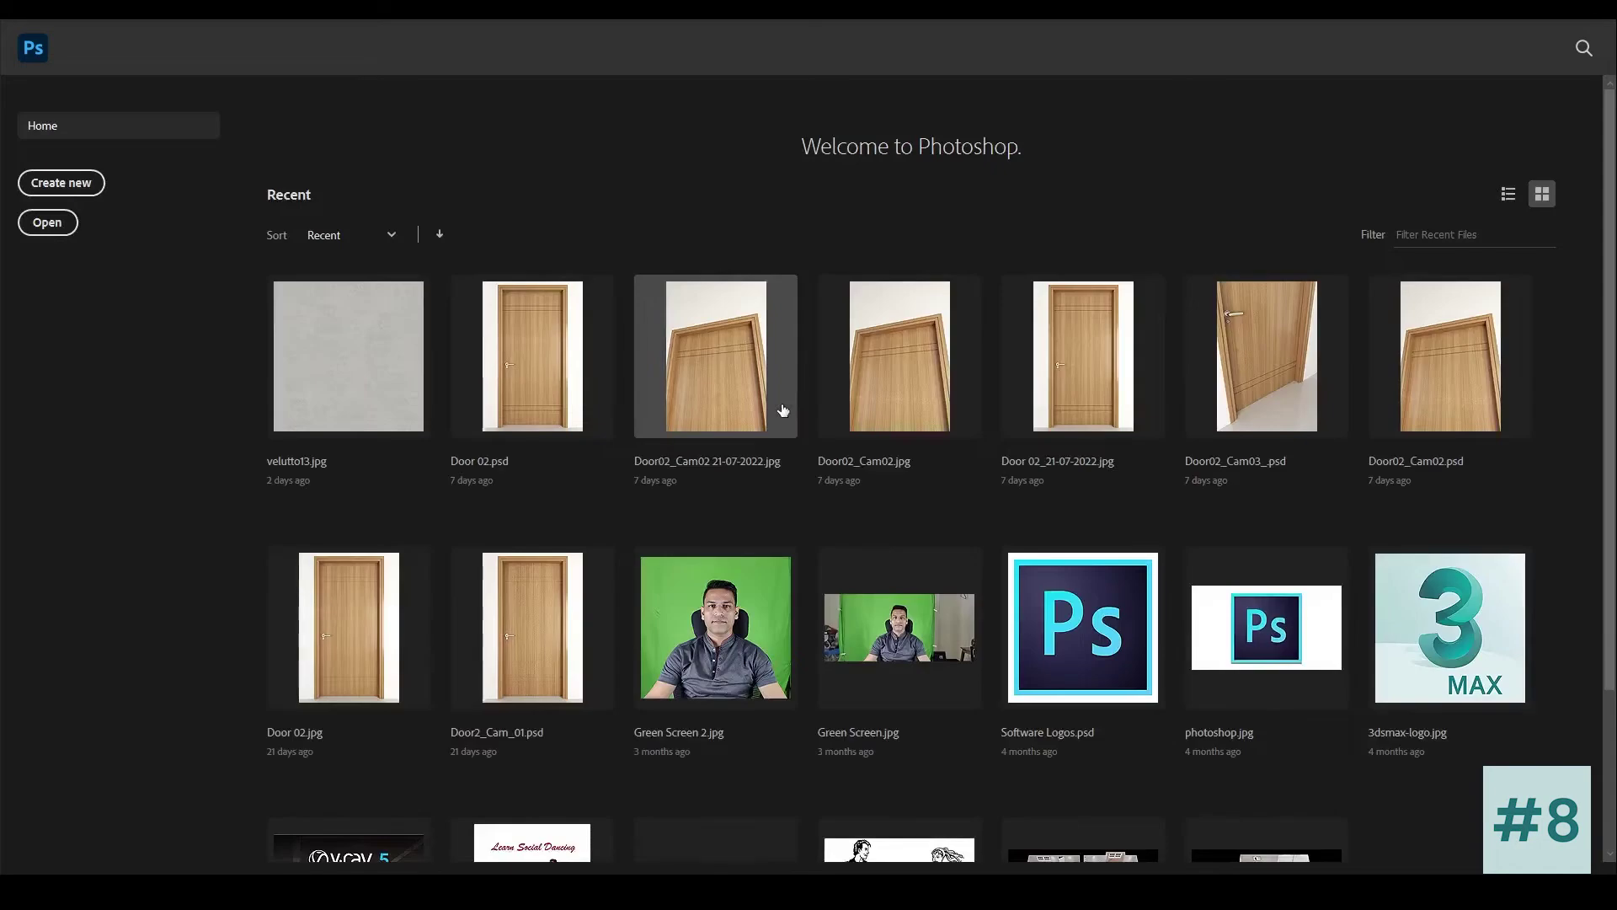
Step: Load all VS Camera TGA files except VSC_.Alpha into a stack via File > Scripts > Load Files into Stack
click(48, 26)
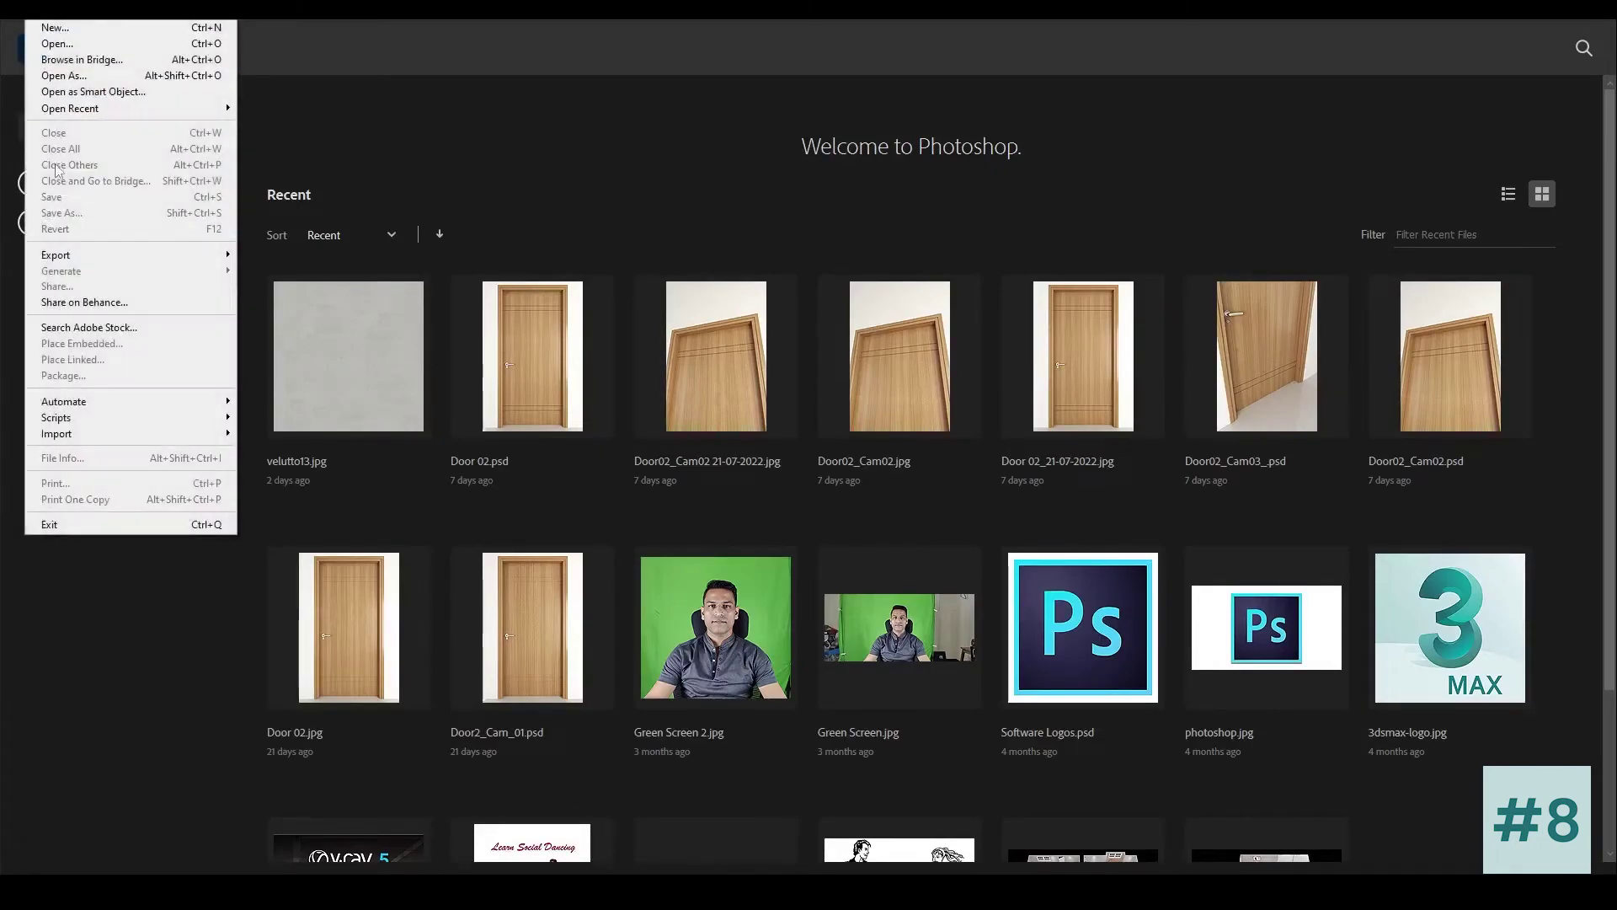
mouse_move(101, 418)
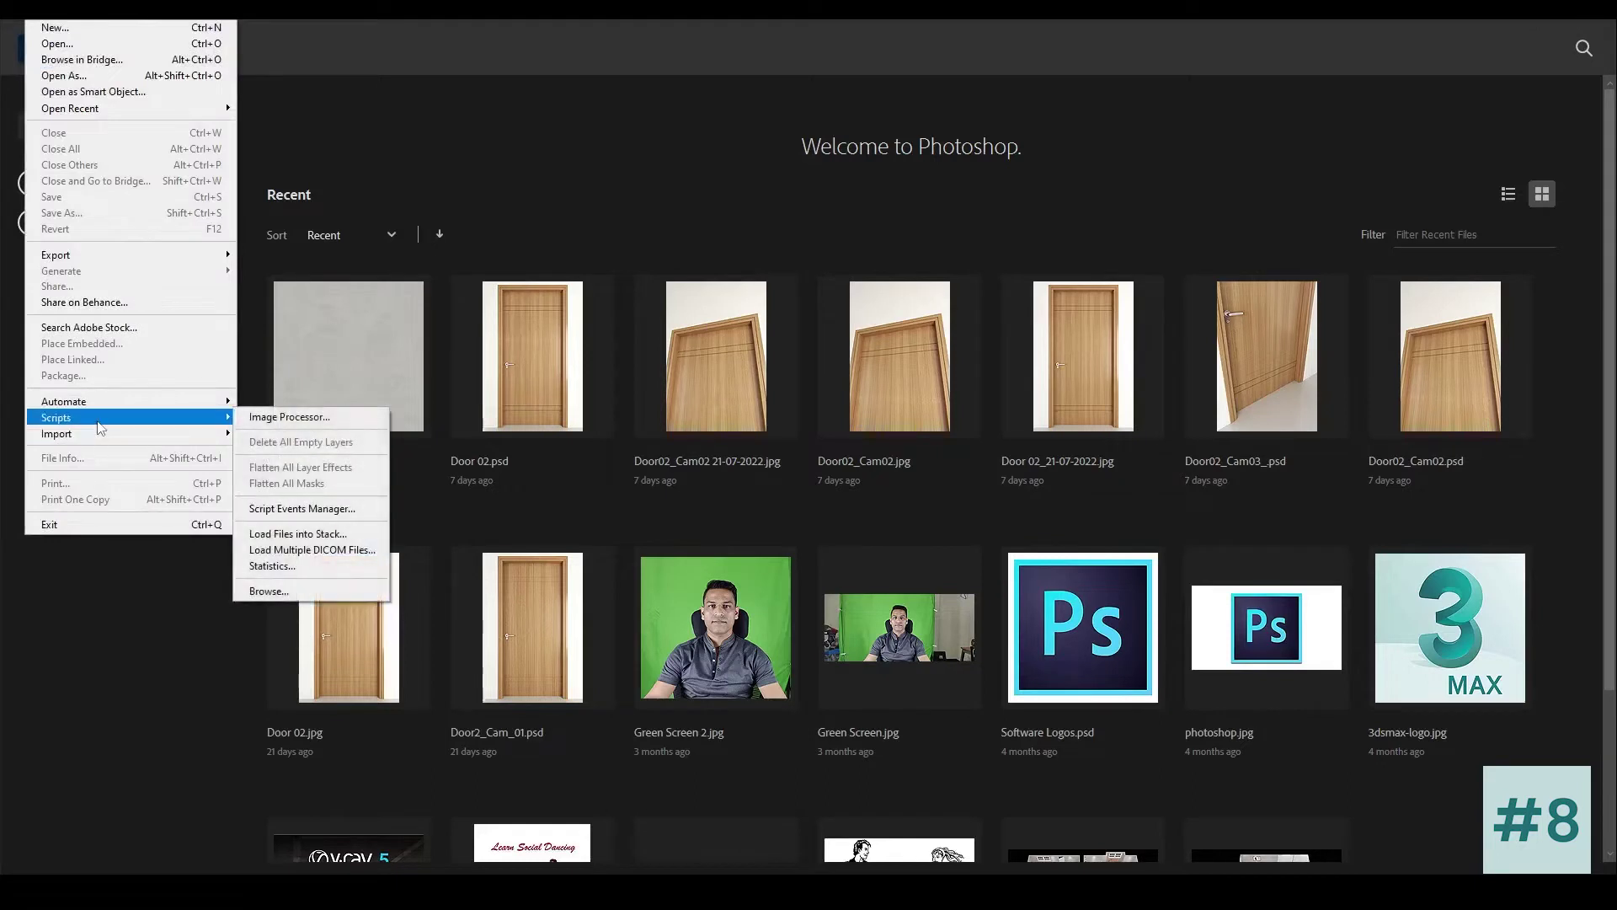
click(326, 539)
click(869, 388)
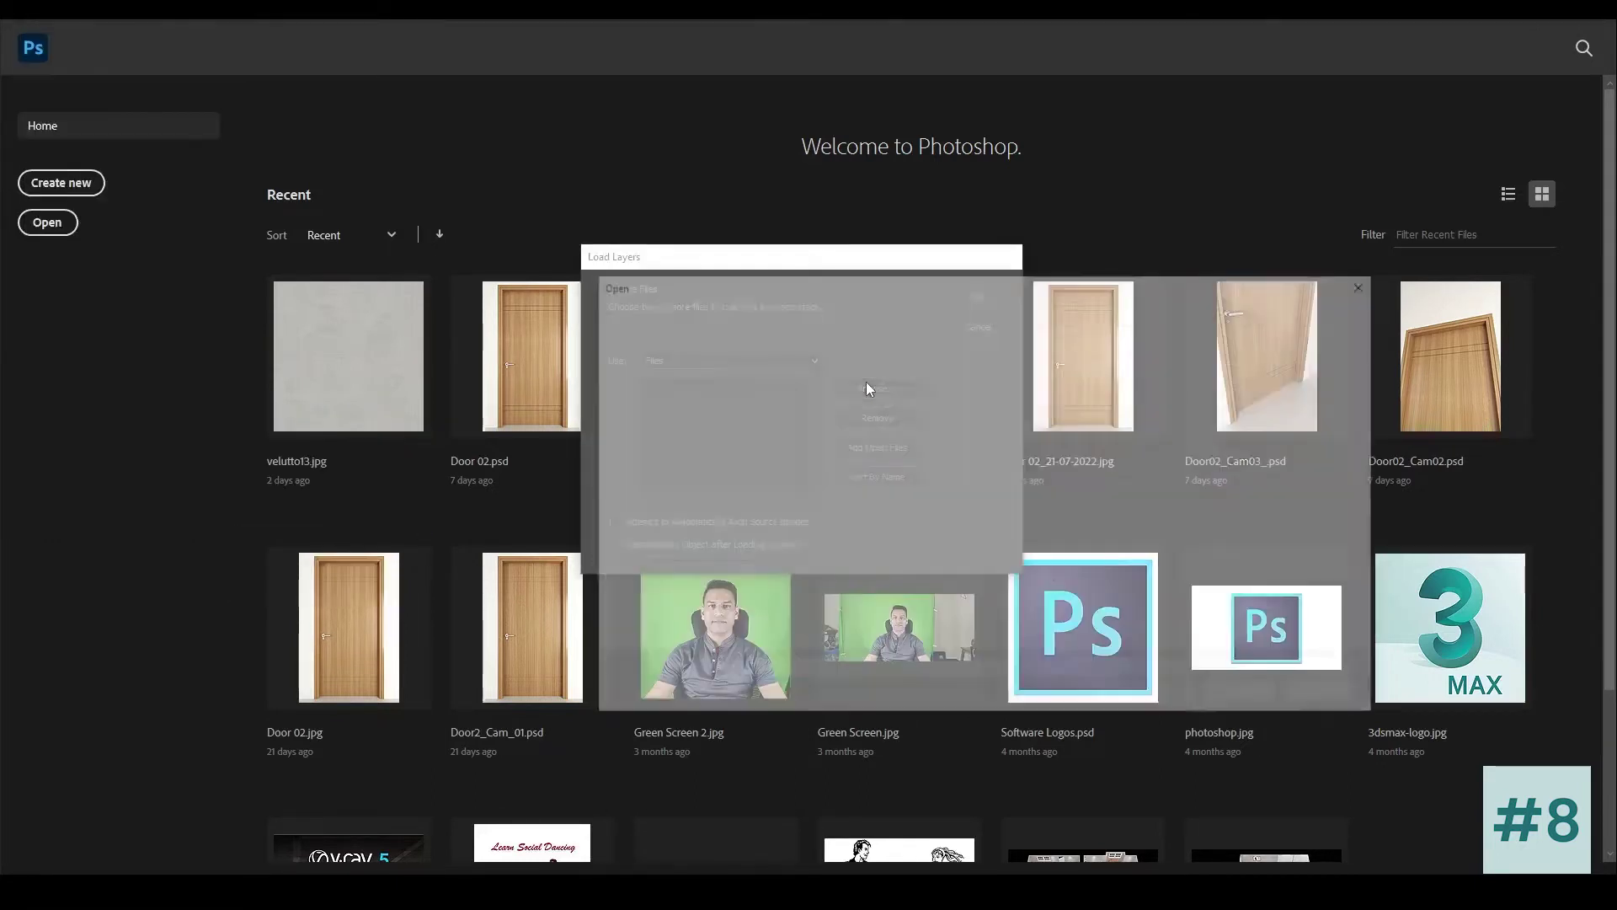
key(ctrl+v)
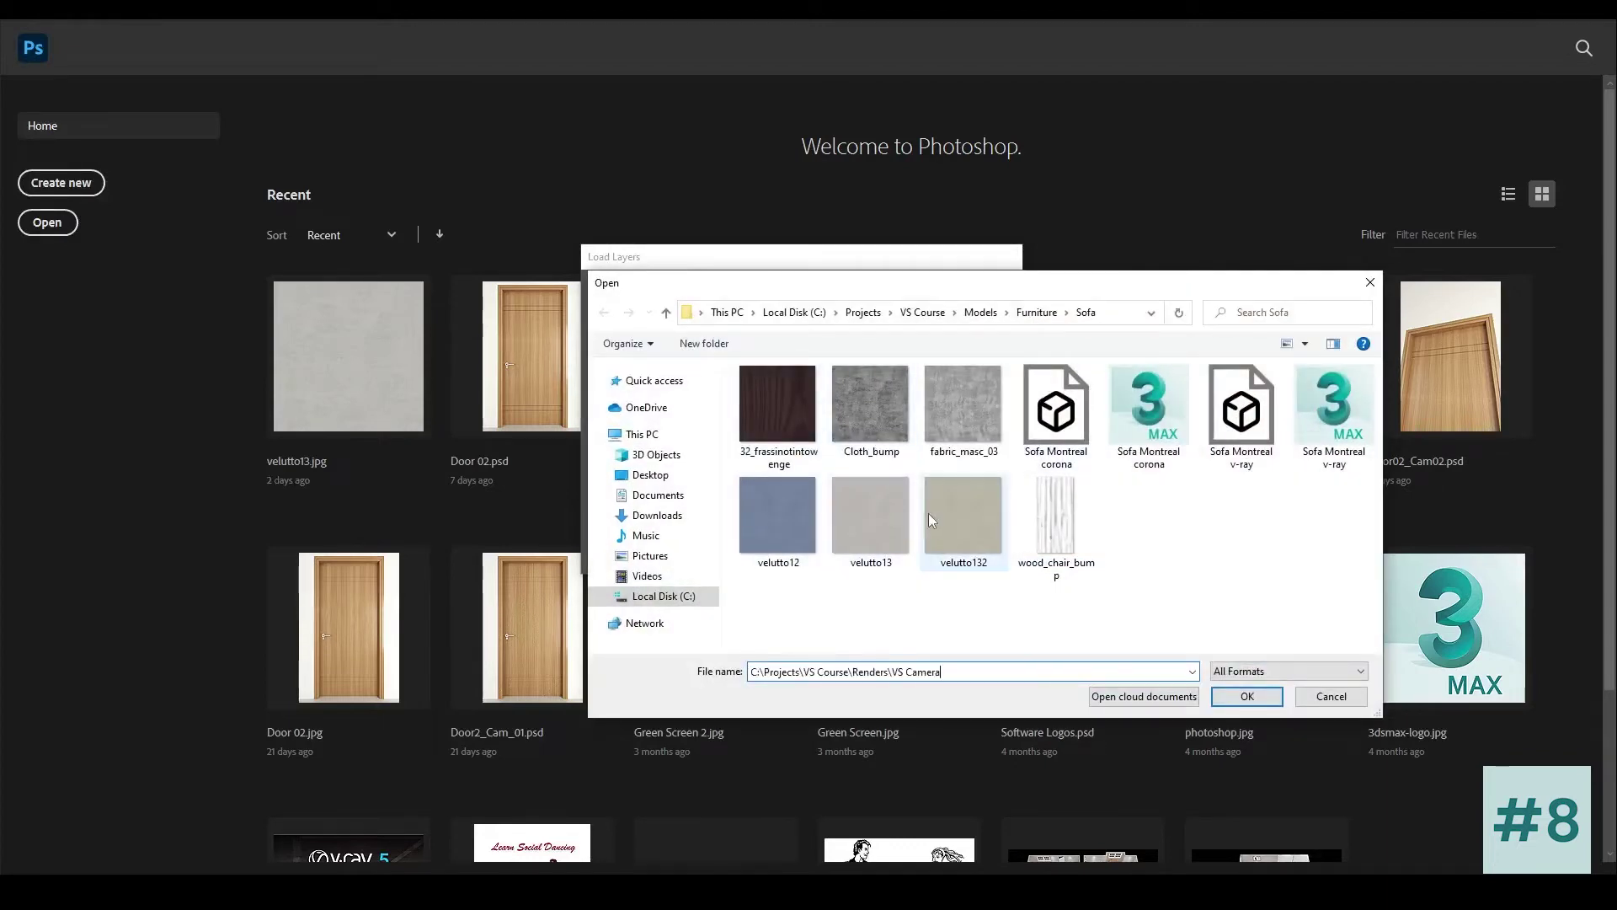
key(Return)
click(809, 442)
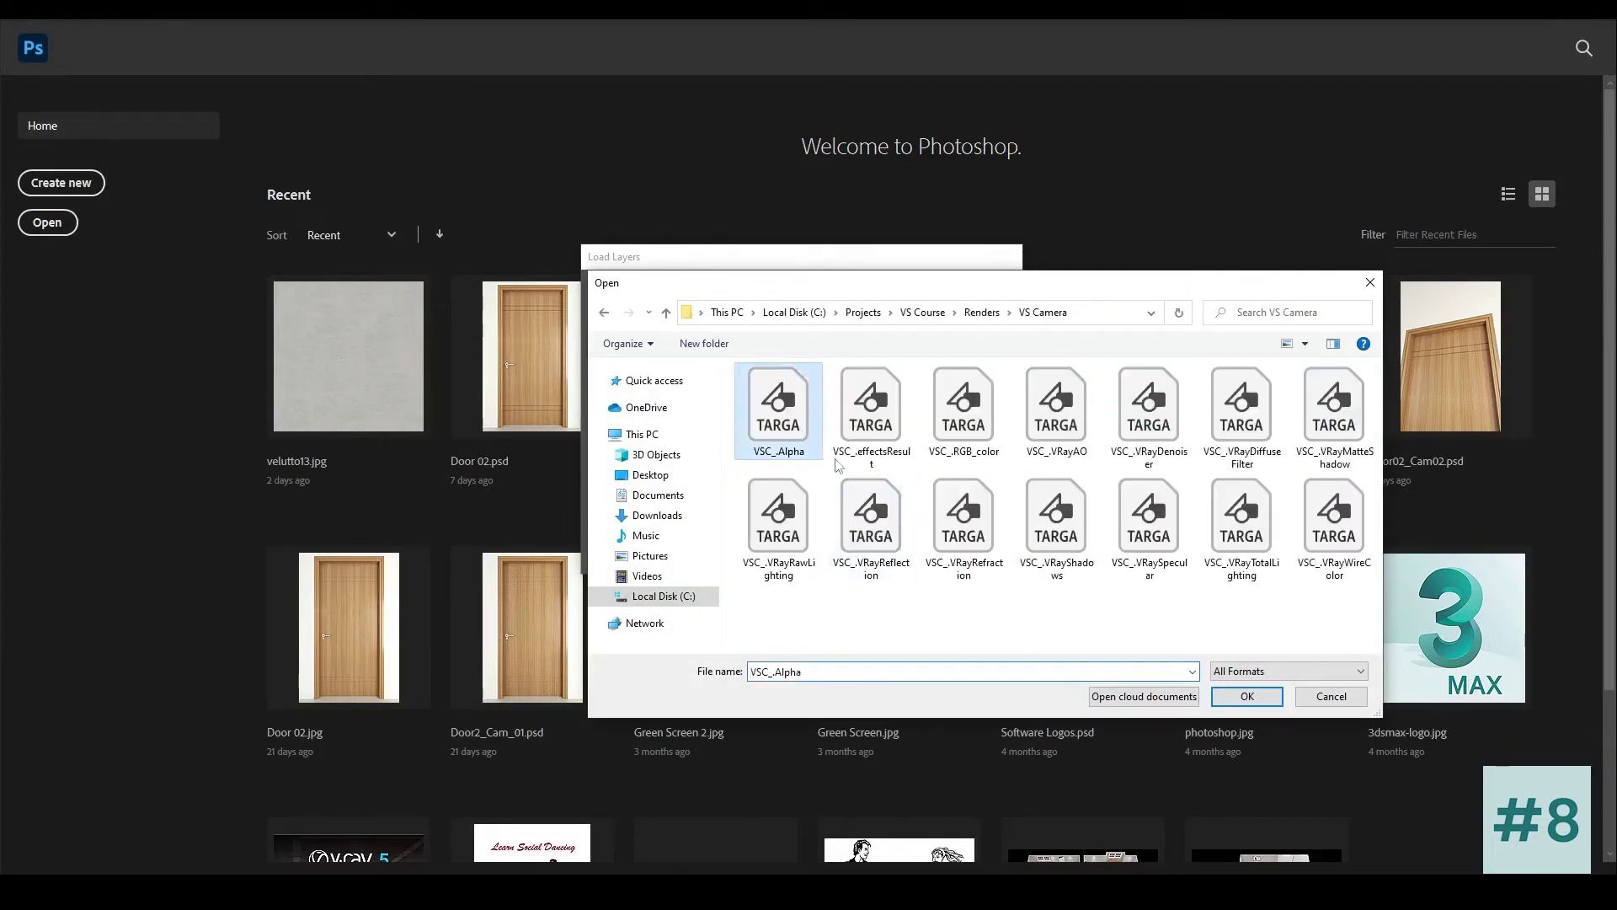
shift+click(1338, 539)
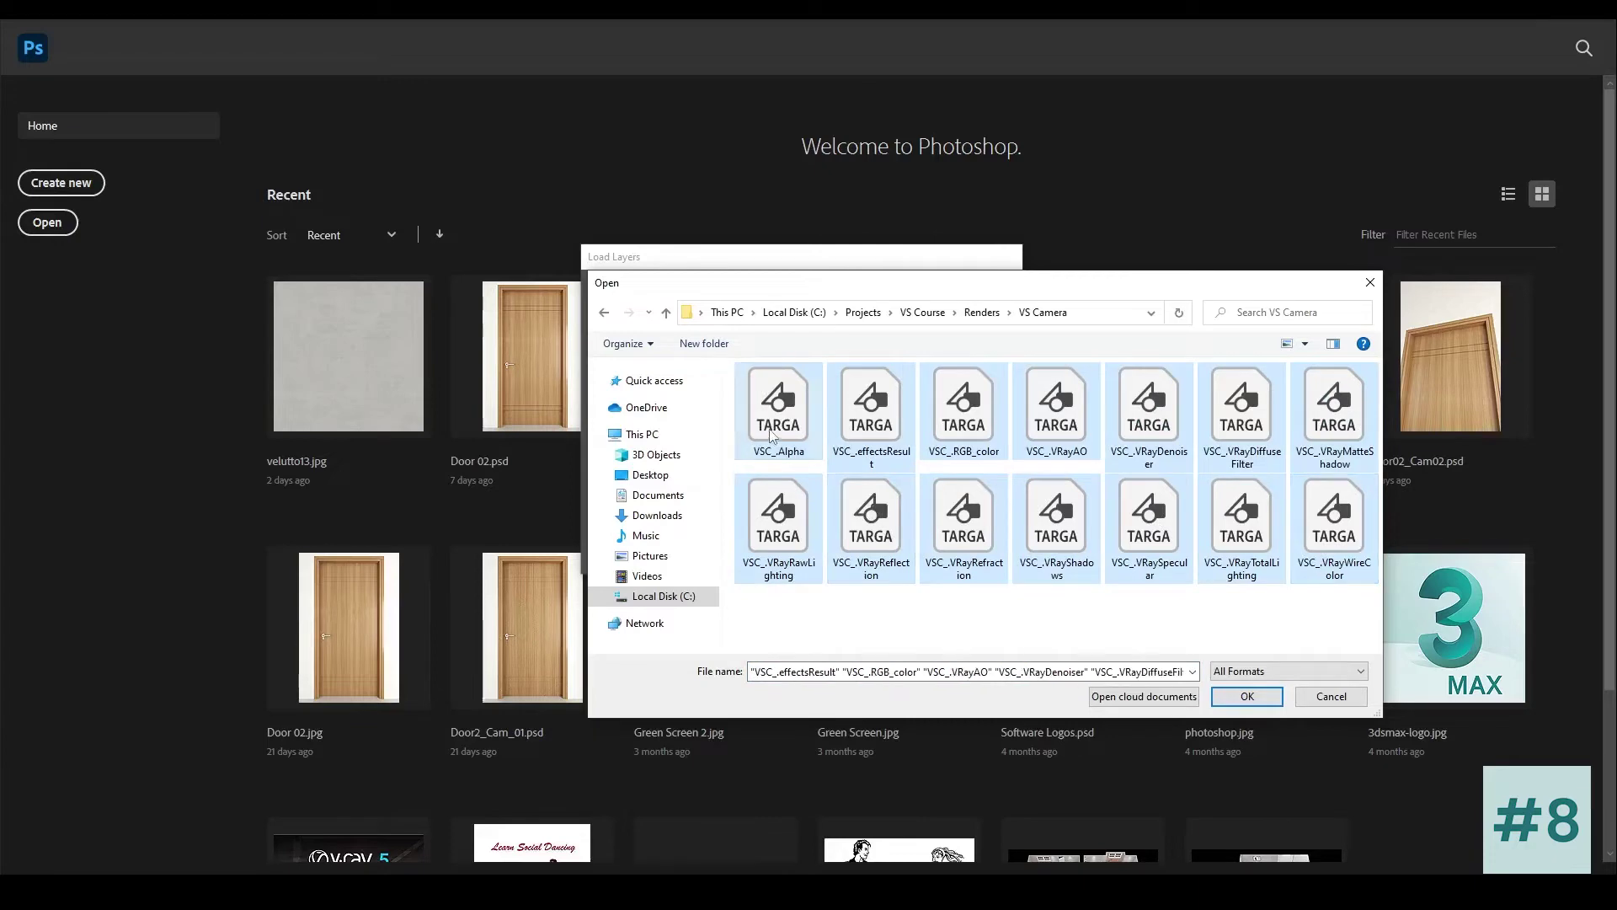
ctrl+click(771, 459)
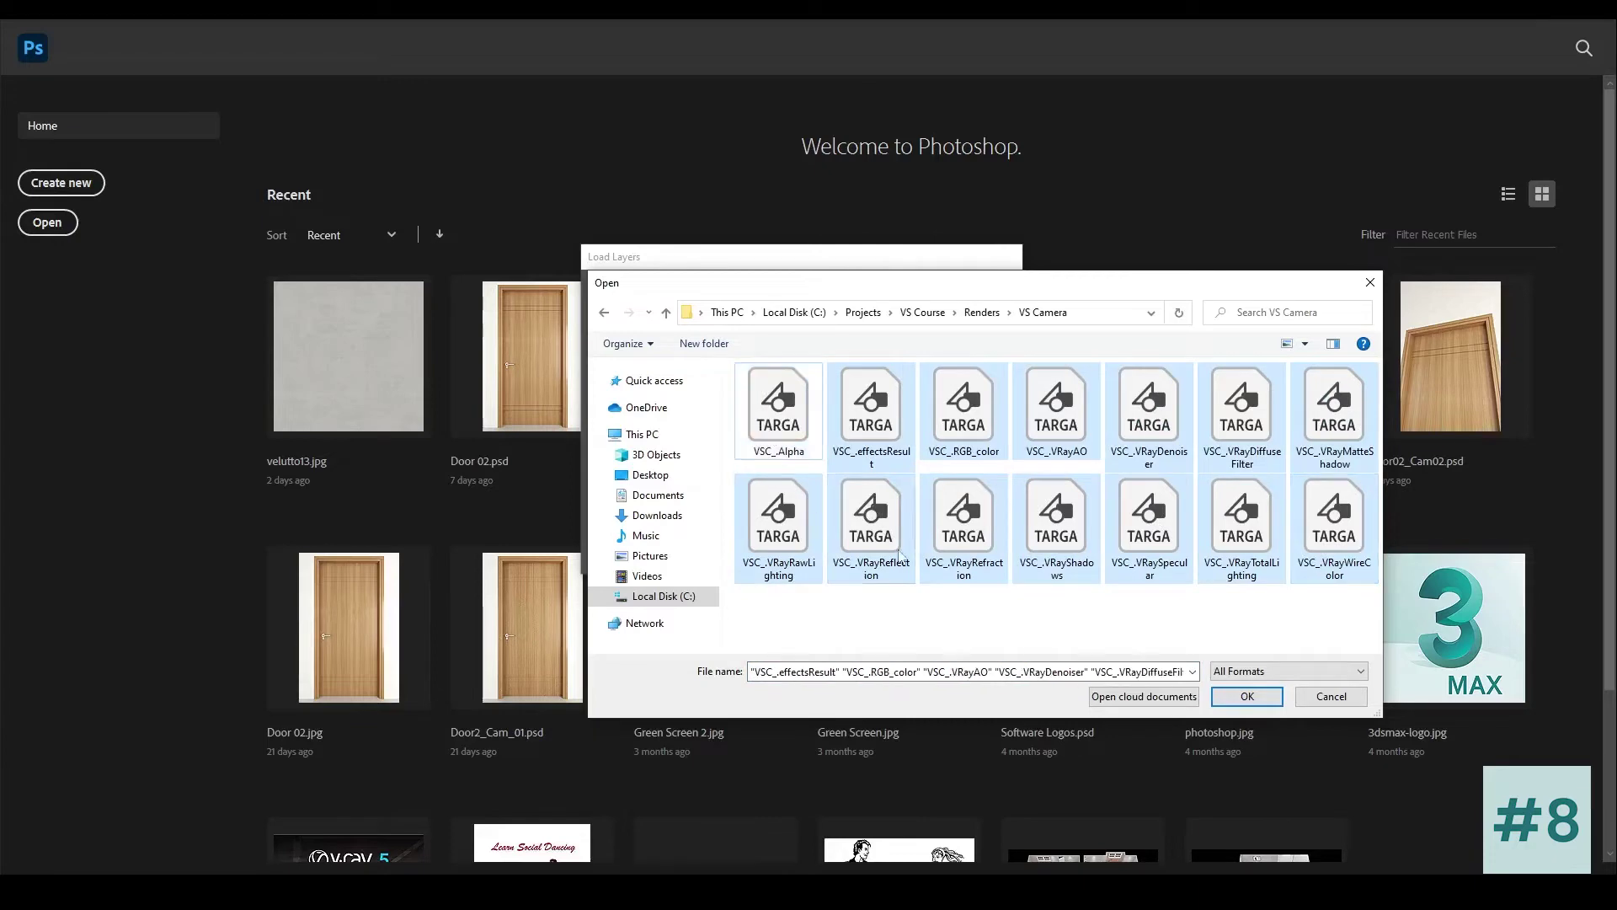
click(1258, 699)
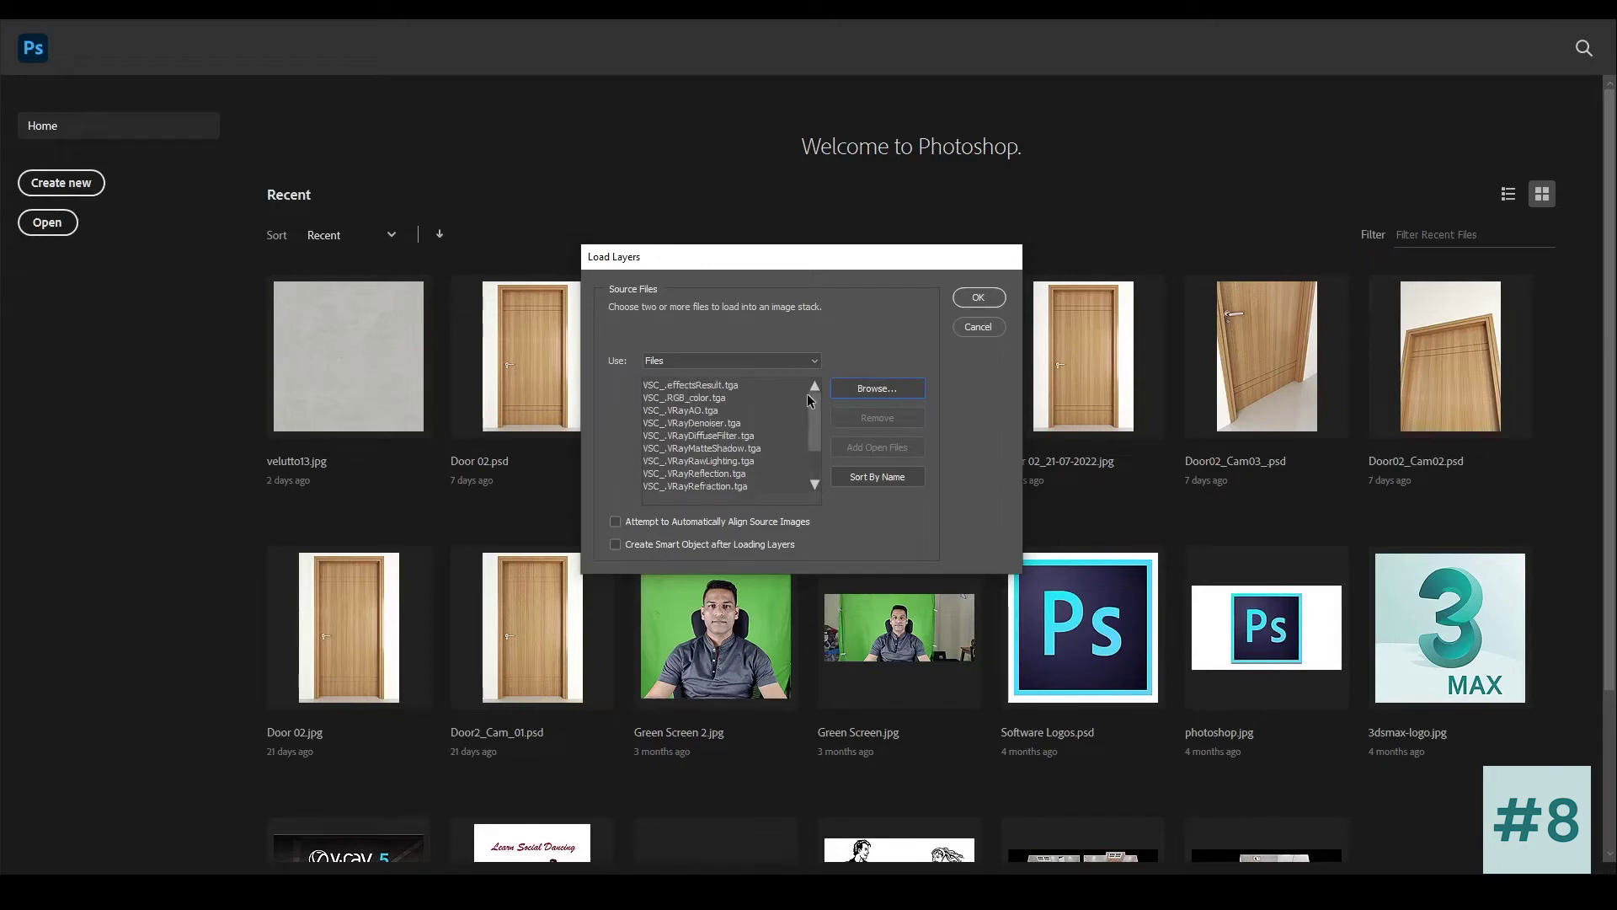
click(999, 297)
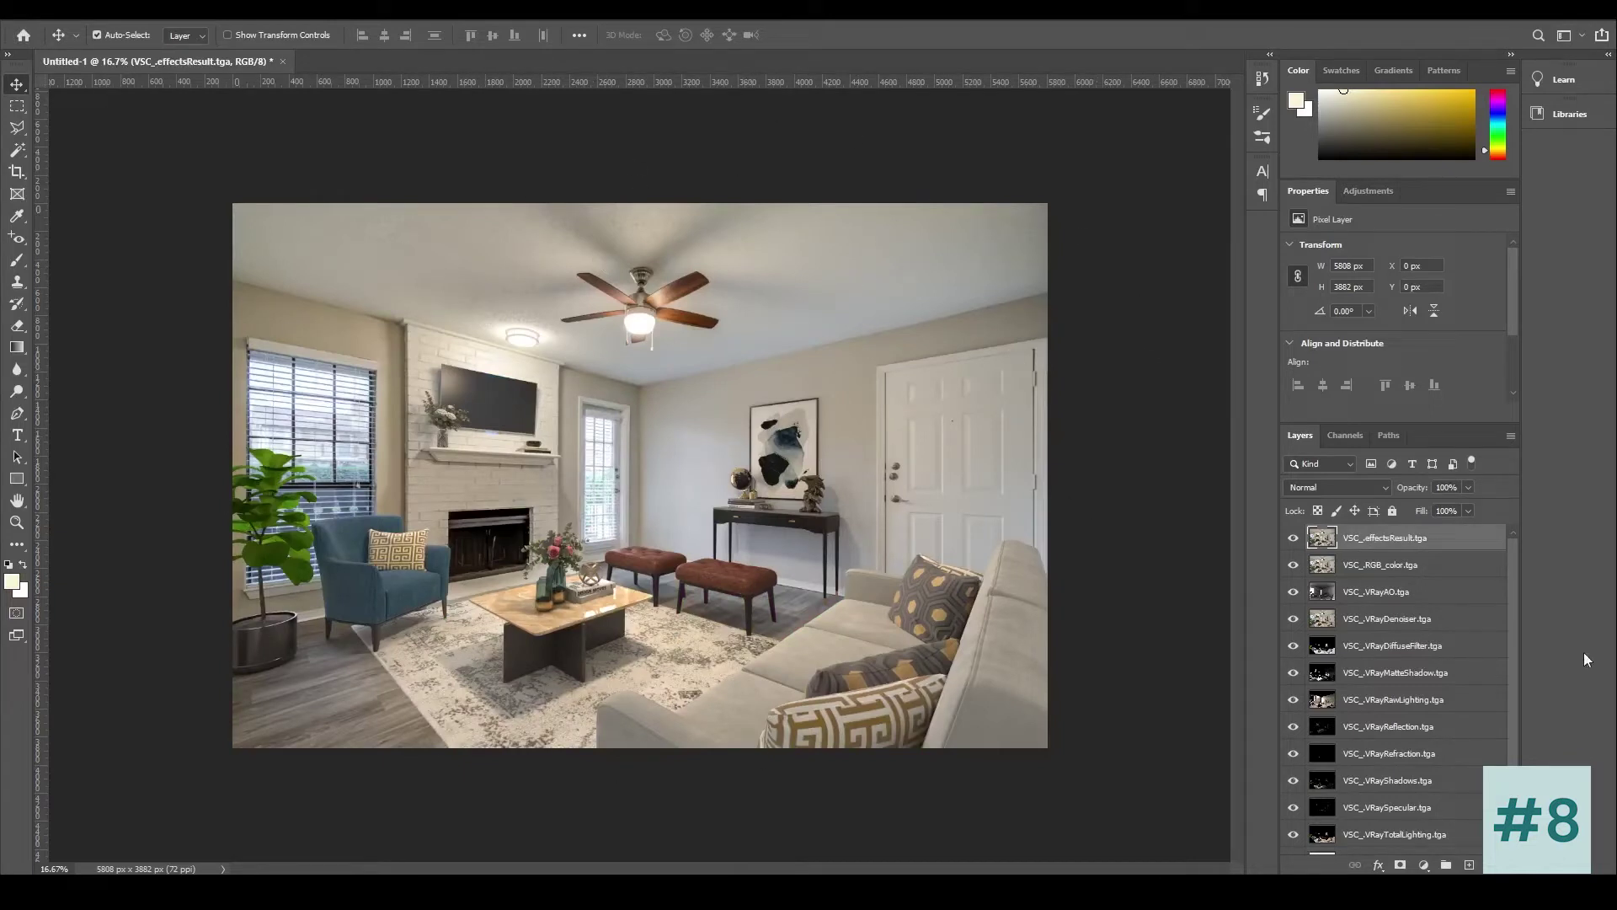
Step: Step through the VSC_.RGB_color, VRayAO and VRayDenoiser layers, then select VSC_.effectsResult
click(1457, 571)
key(alt+bracketleft)
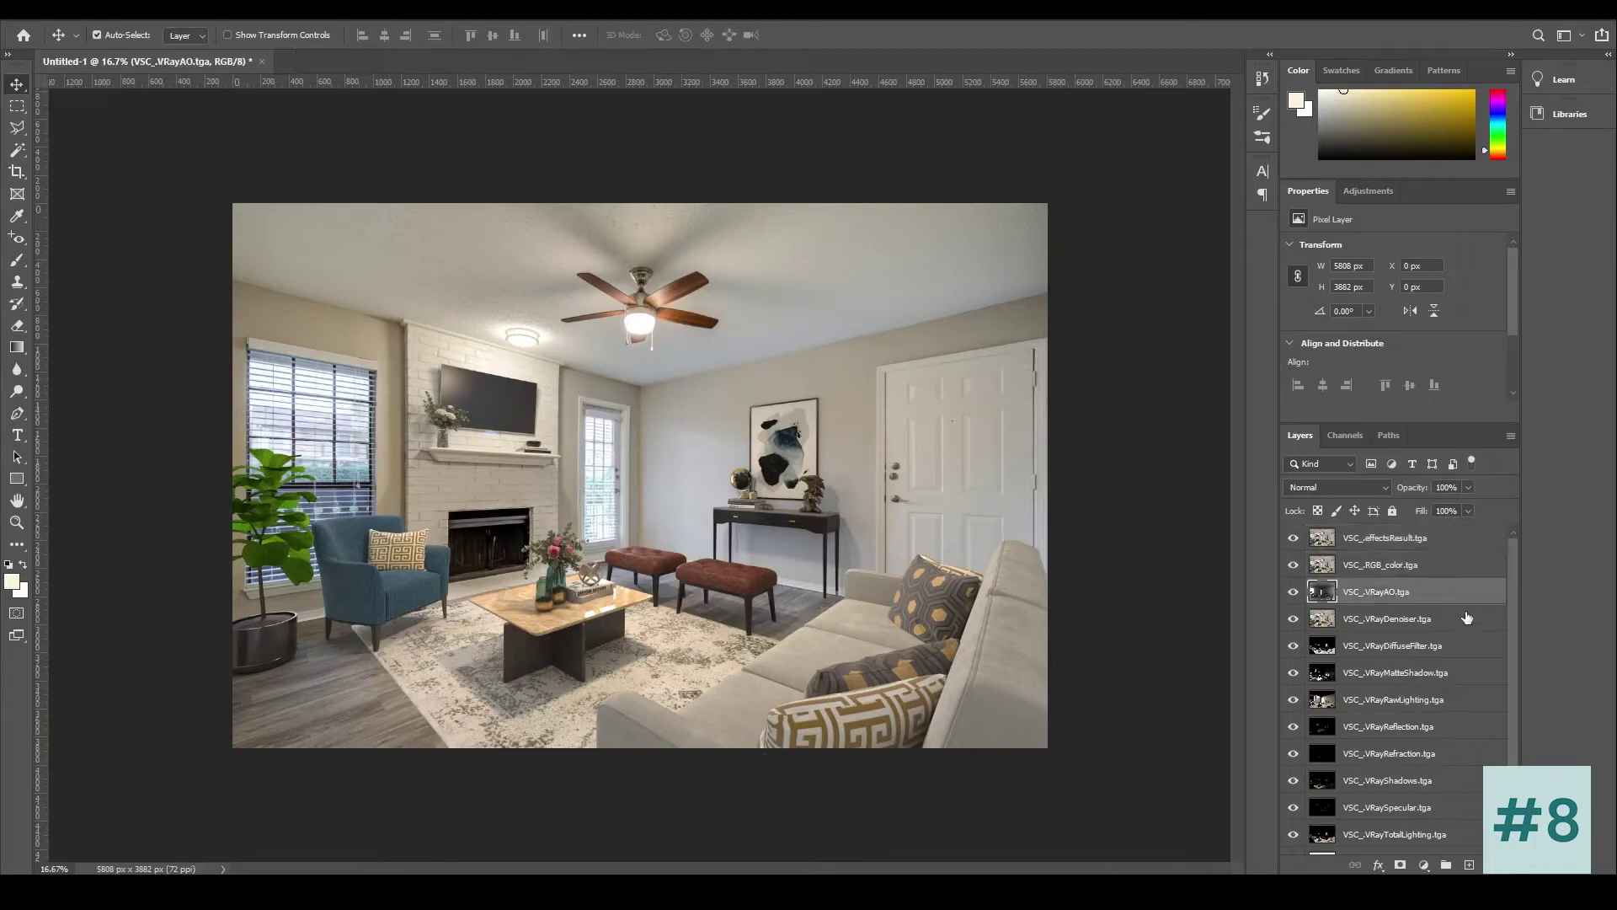
key(alt+bracketleft)
scroll(1463, 691, down, 1)
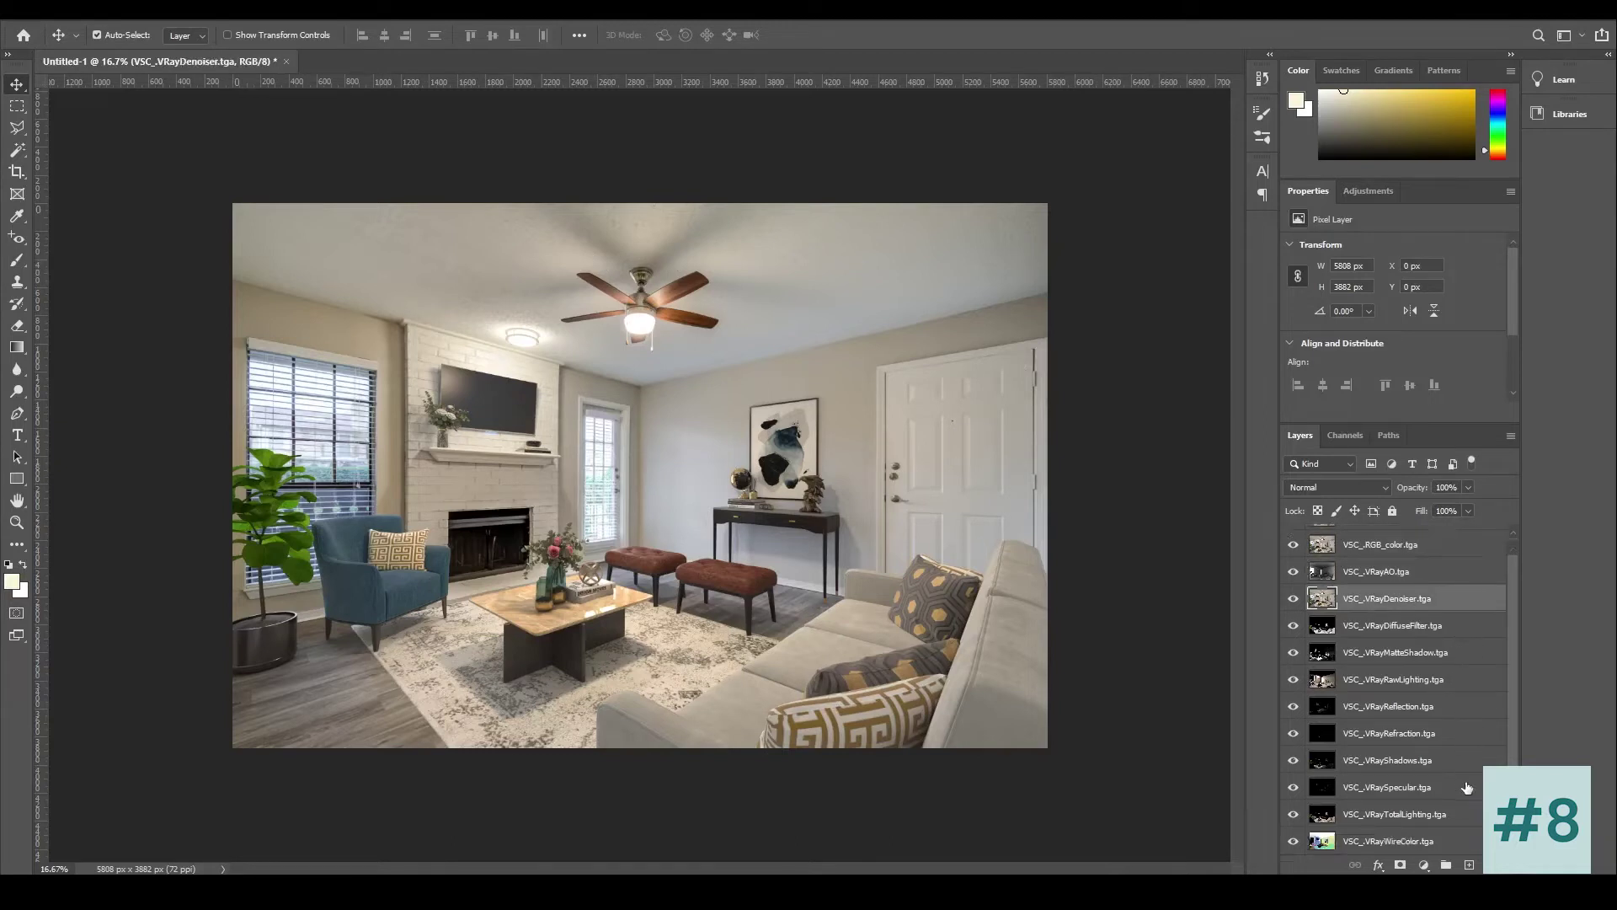
scroll(1465, 775, up, 1)
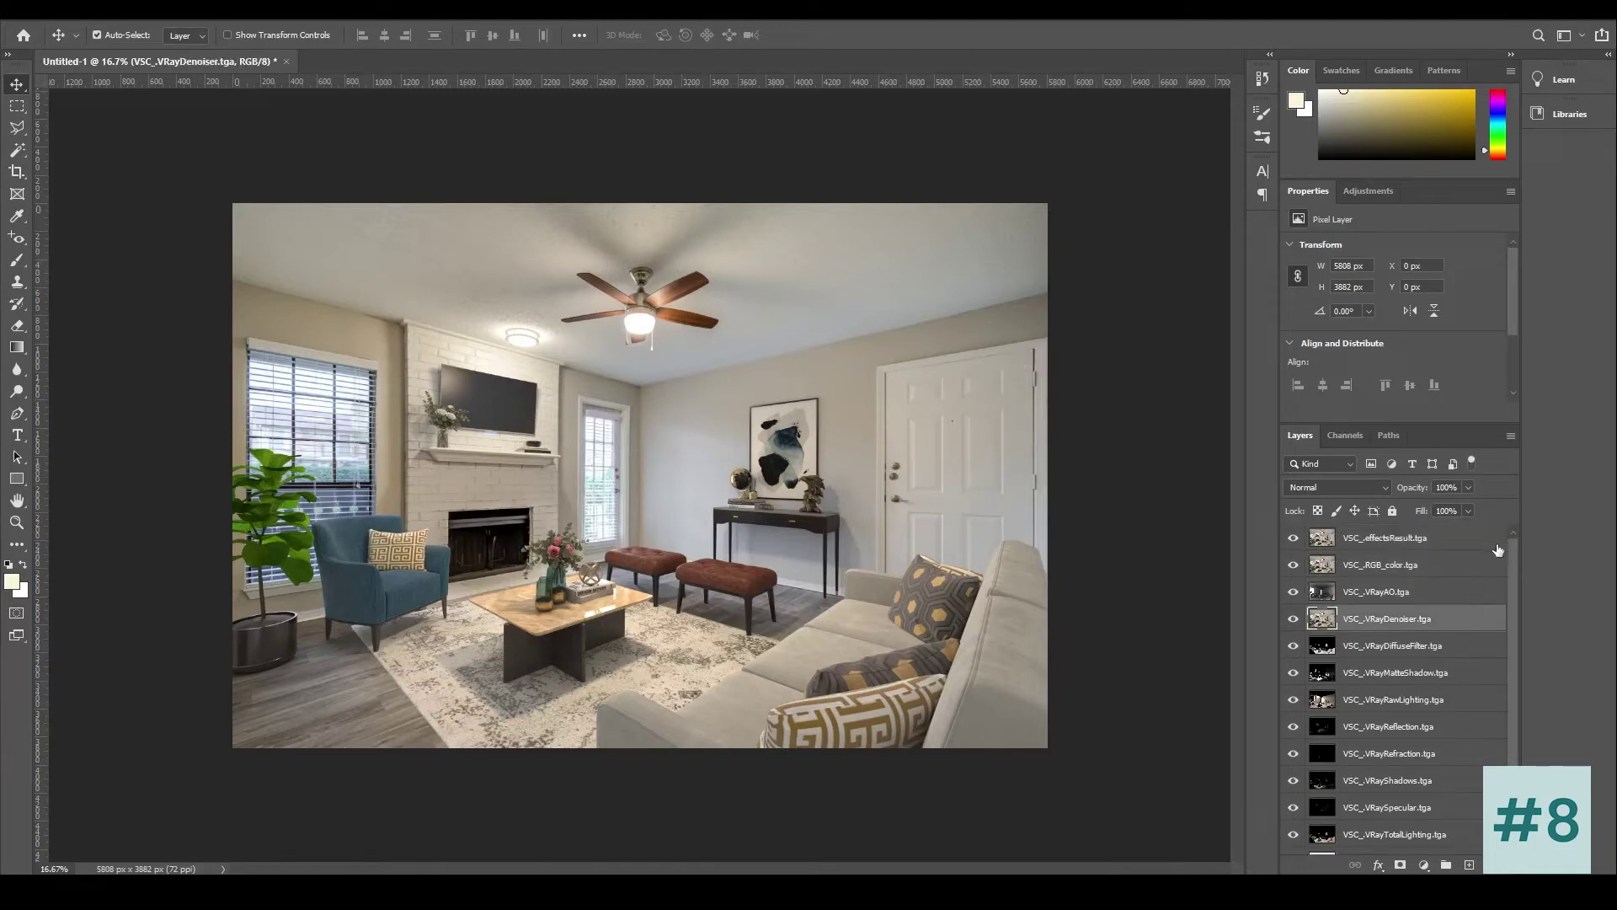
click(1442, 543)
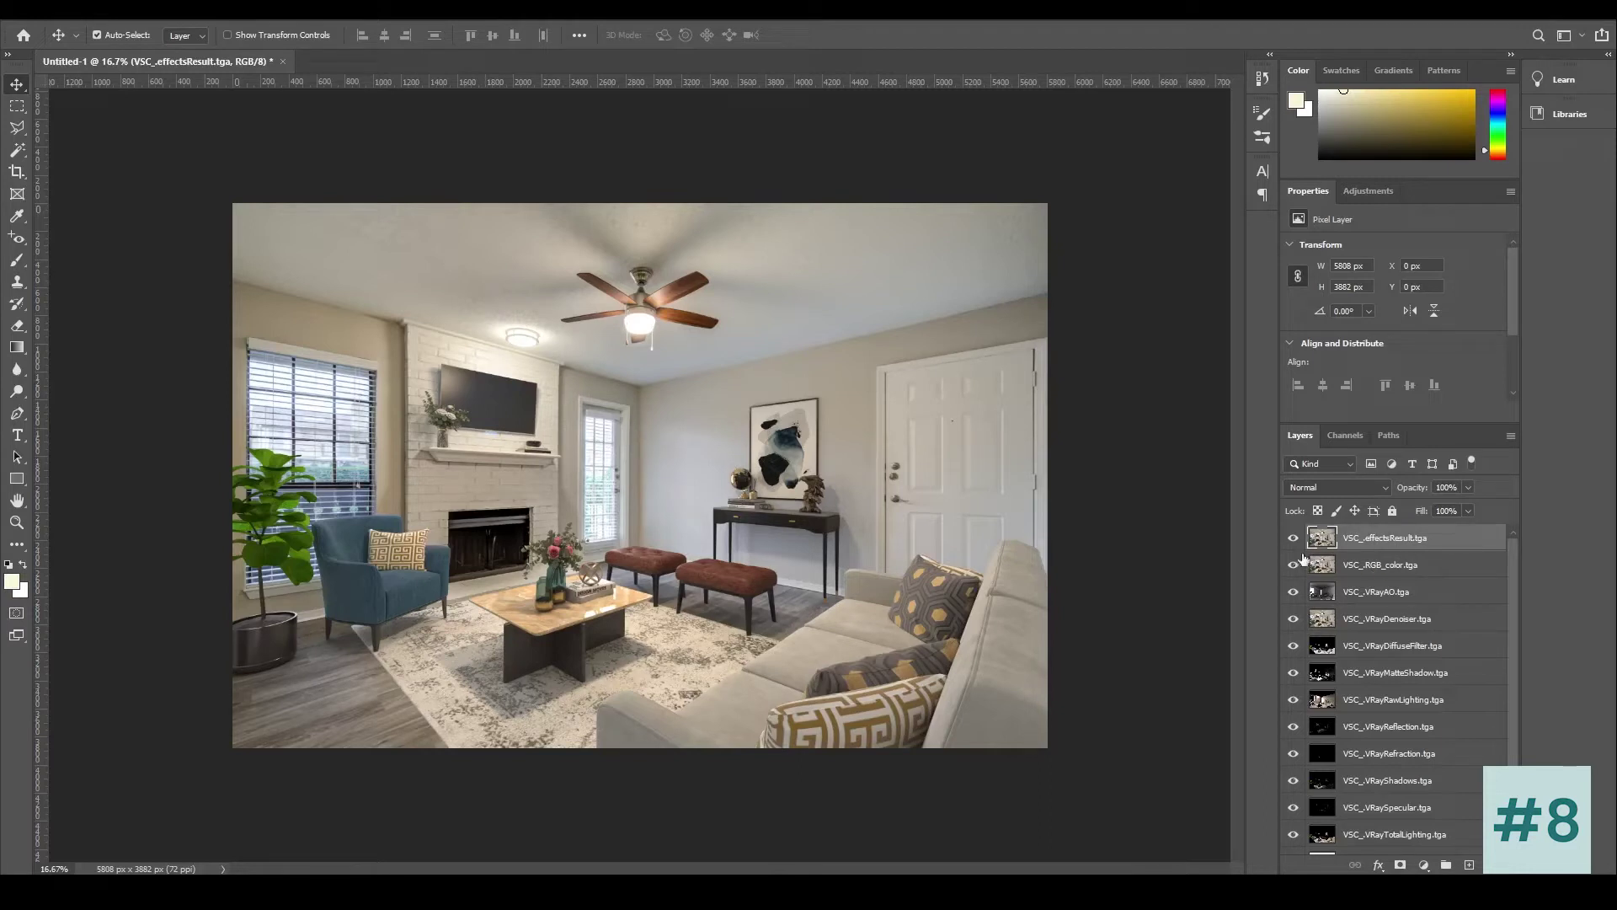
Step: Hide every render-pass layer below VSC_.effectsResult and reselect the VSC_.effectsResult layer
click(1406, 566)
drag(1294, 564, 1290, 808)
scroll(1340, 691, up, 1)
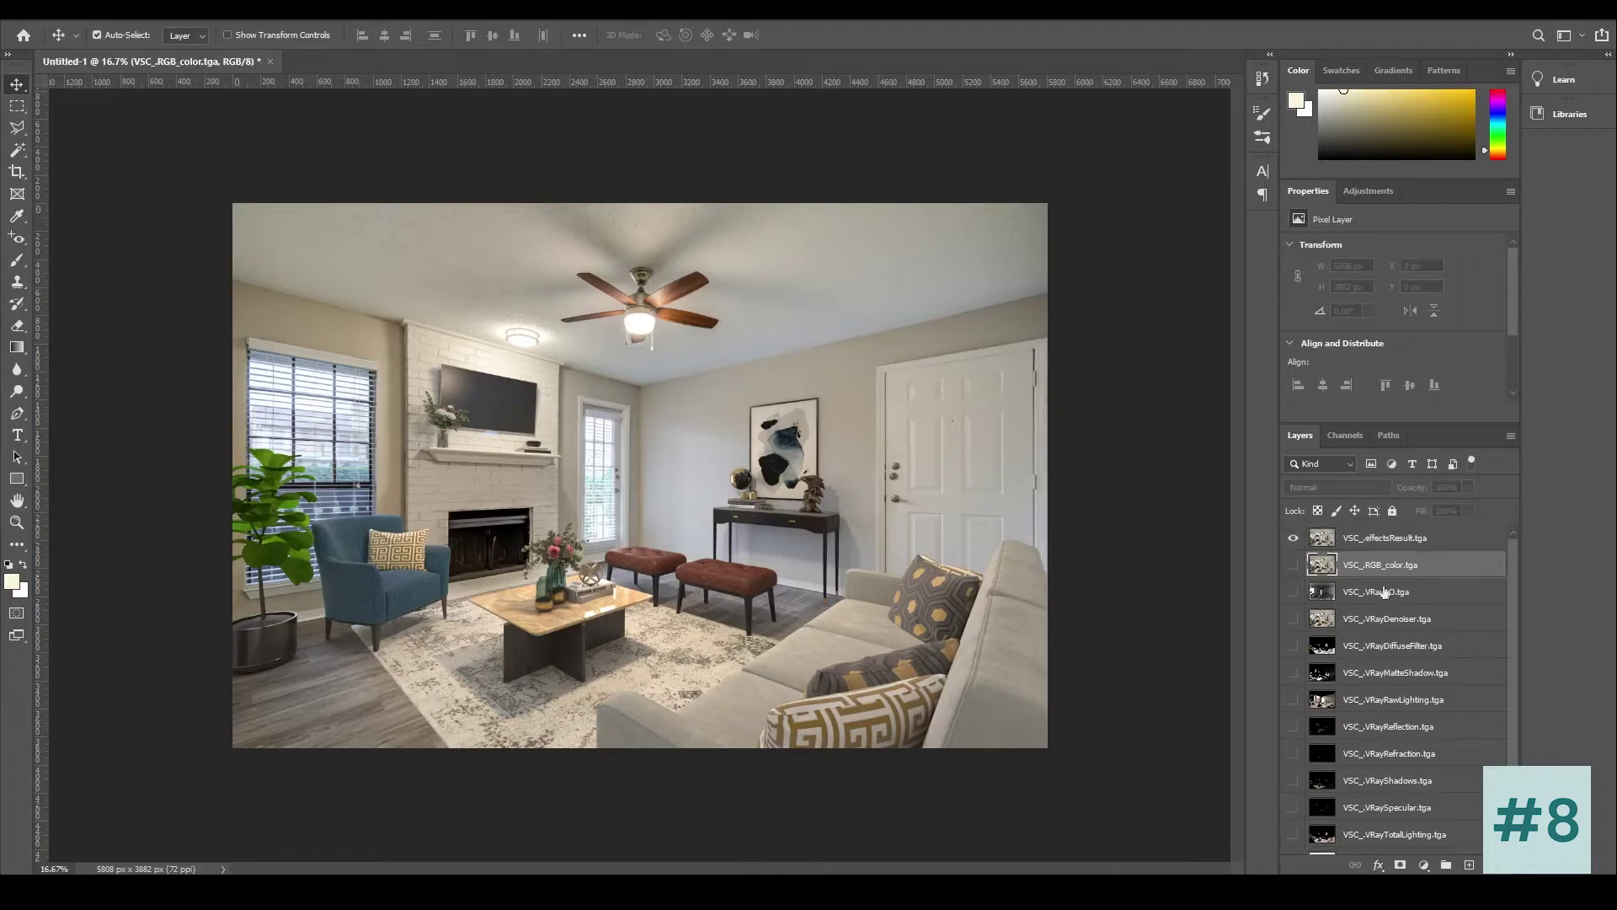
click(1420, 541)
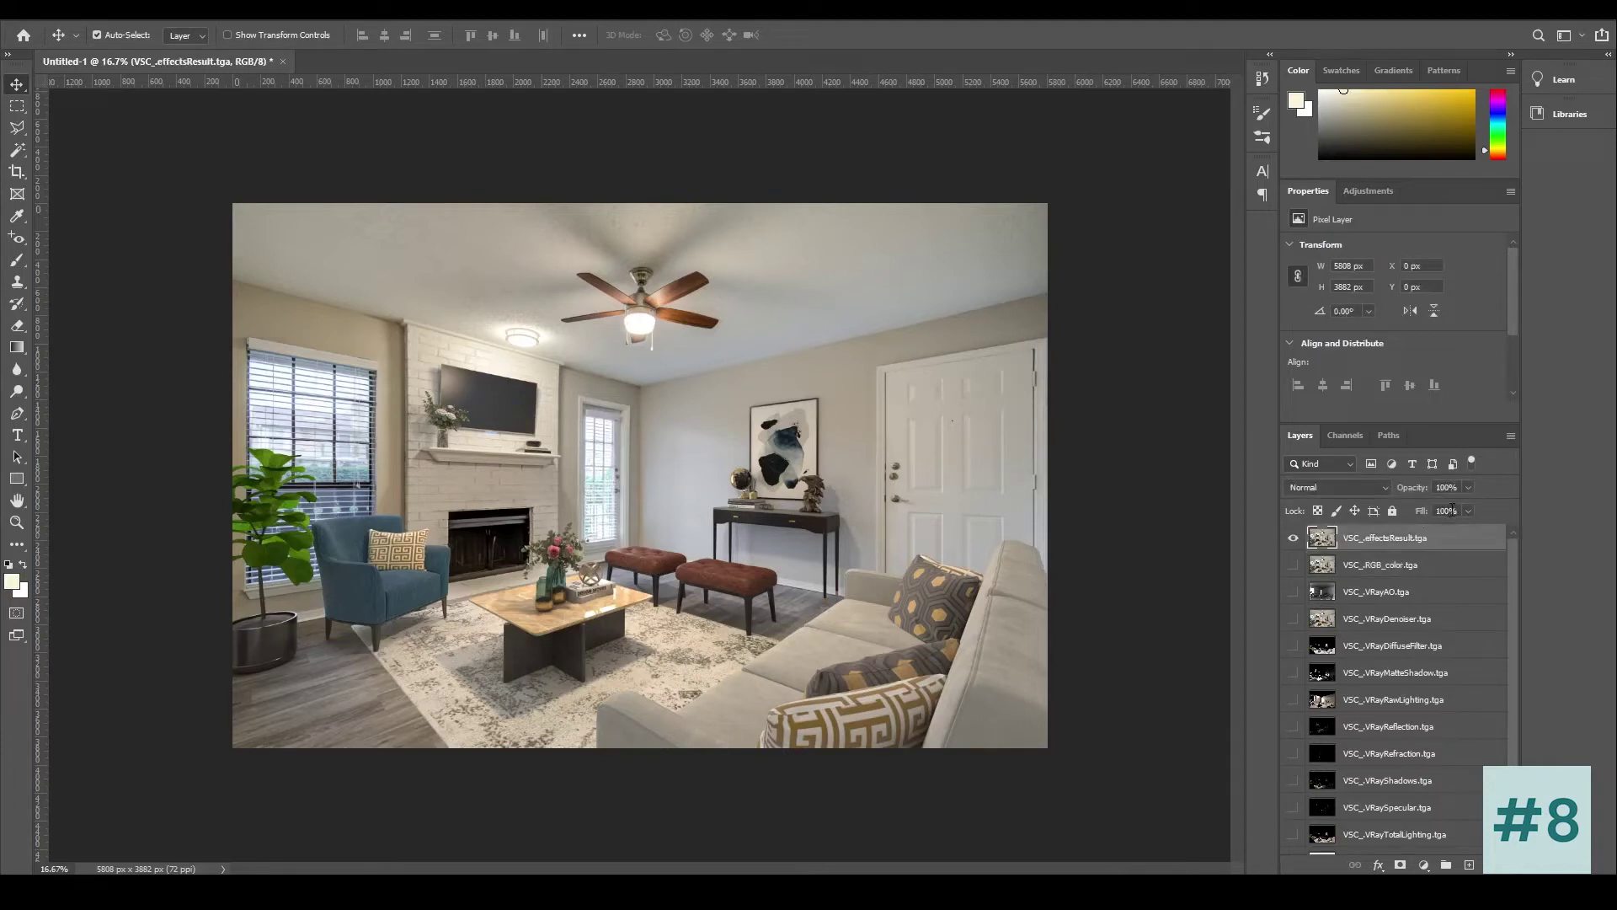
click(410, 844)
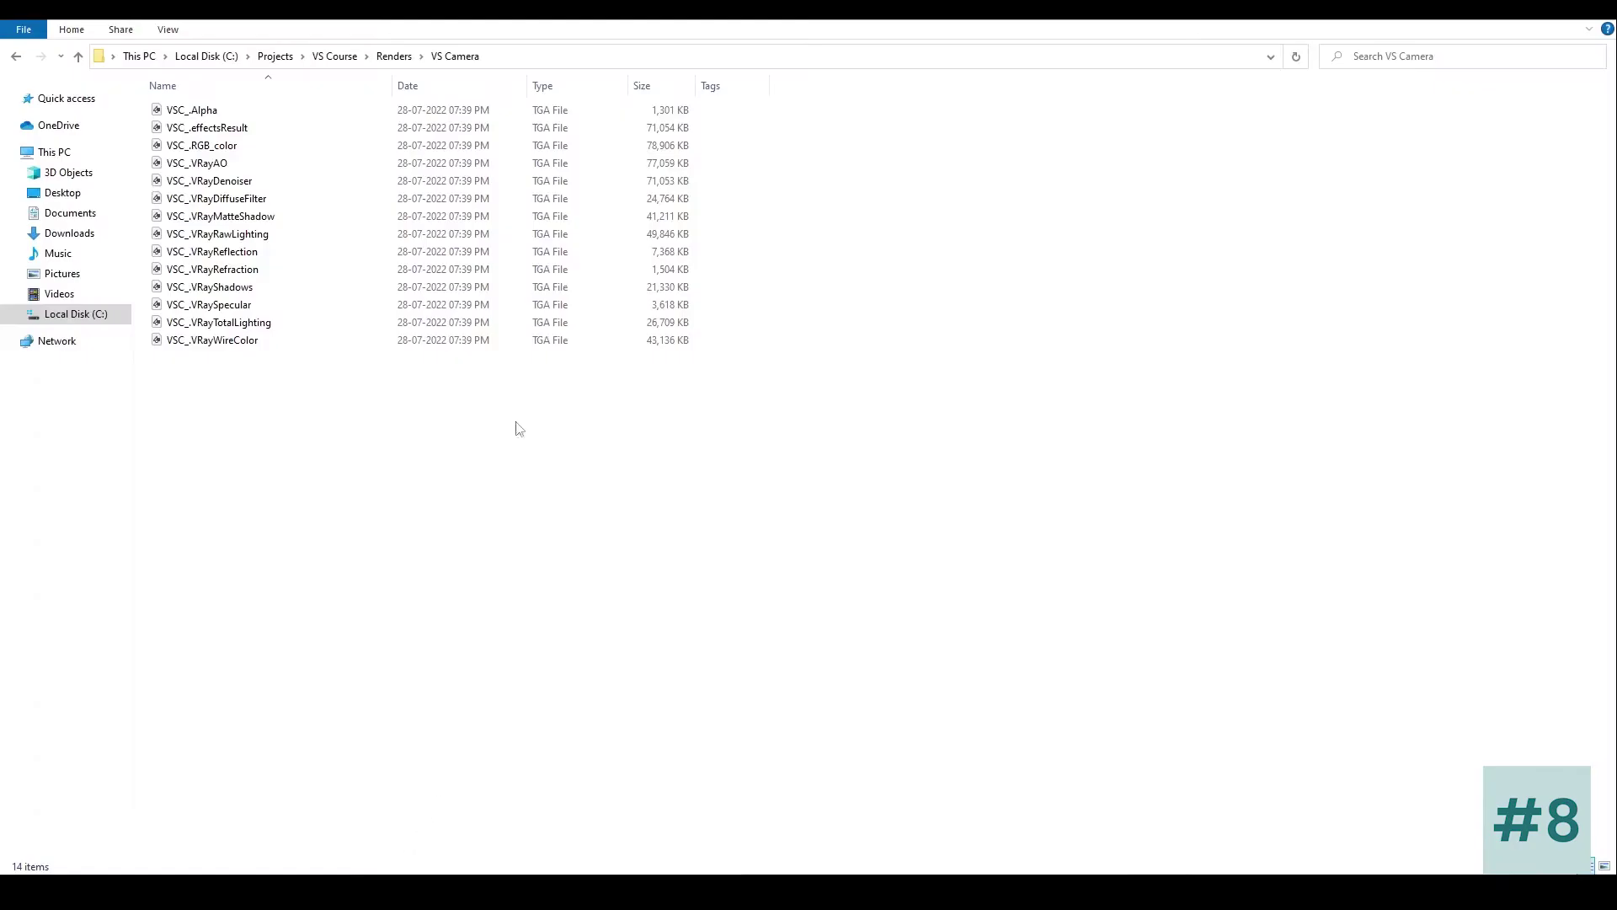
Step: Browse to VS Course\Images and drag the VS Image 2 room photo onto Photoshop
click(392, 57)
click(335, 56)
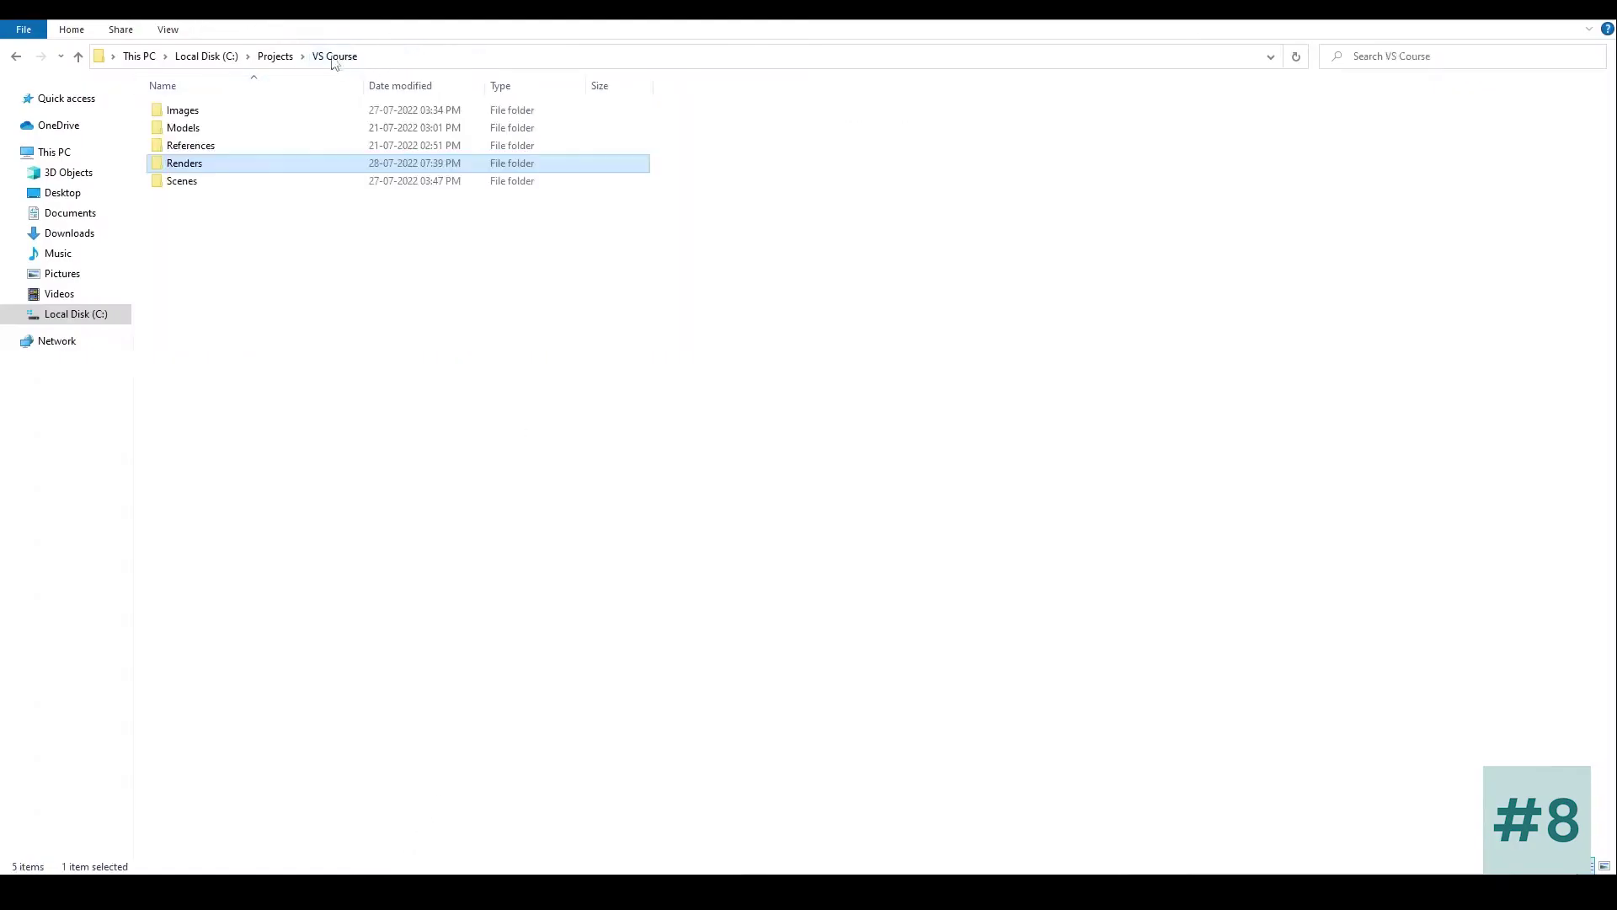
double_click(185, 111)
scroll(889, 514, down, 6)
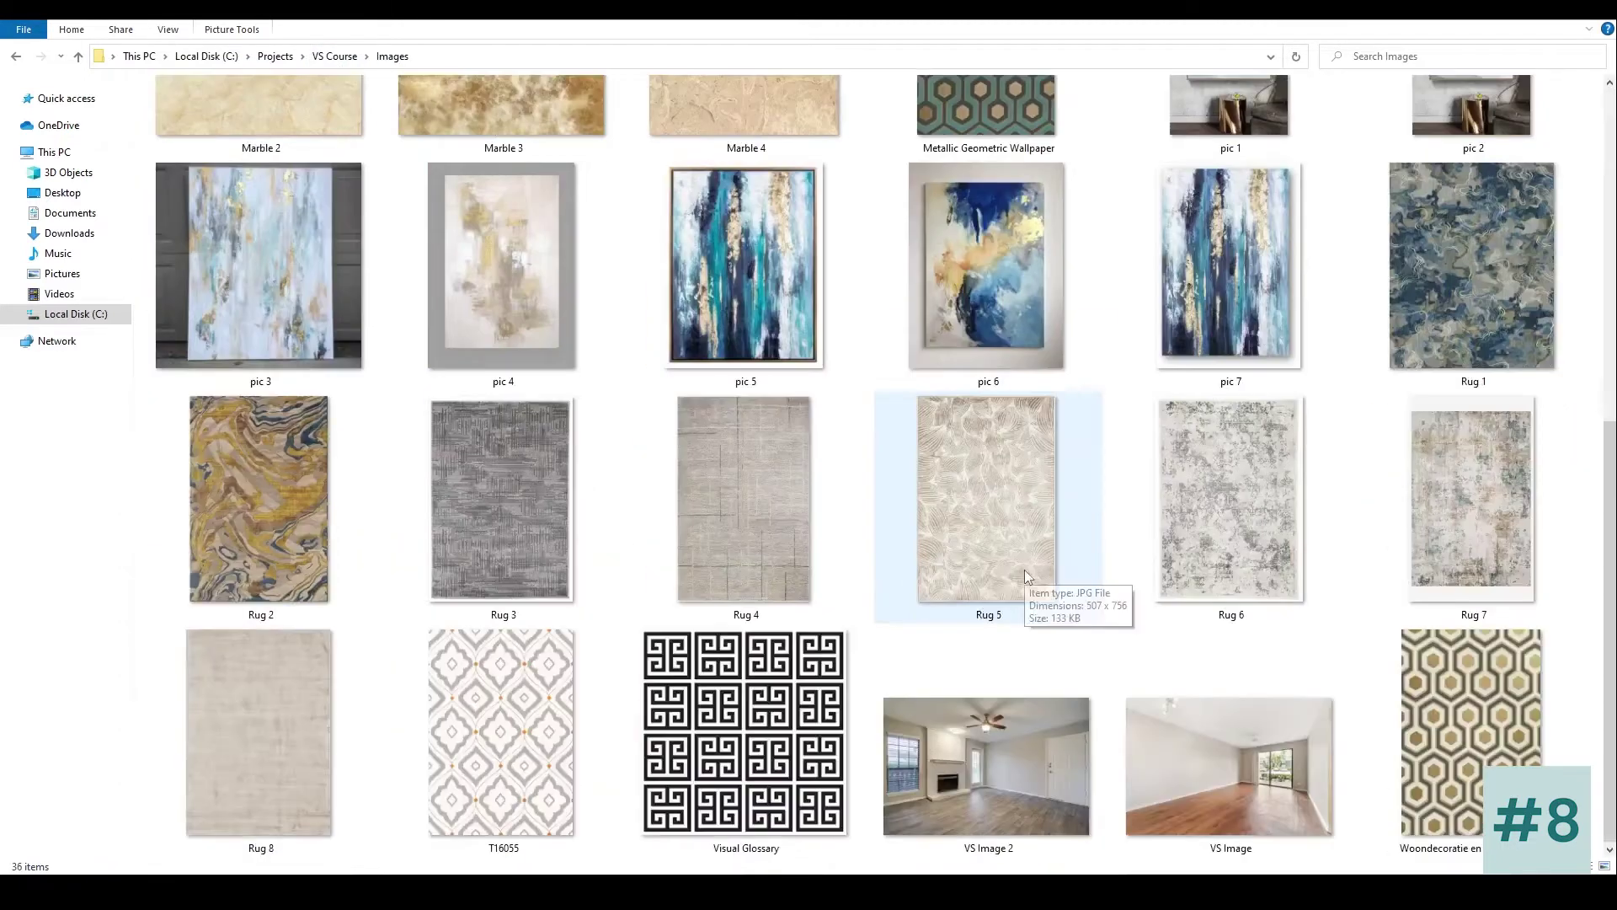
click(1009, 767)
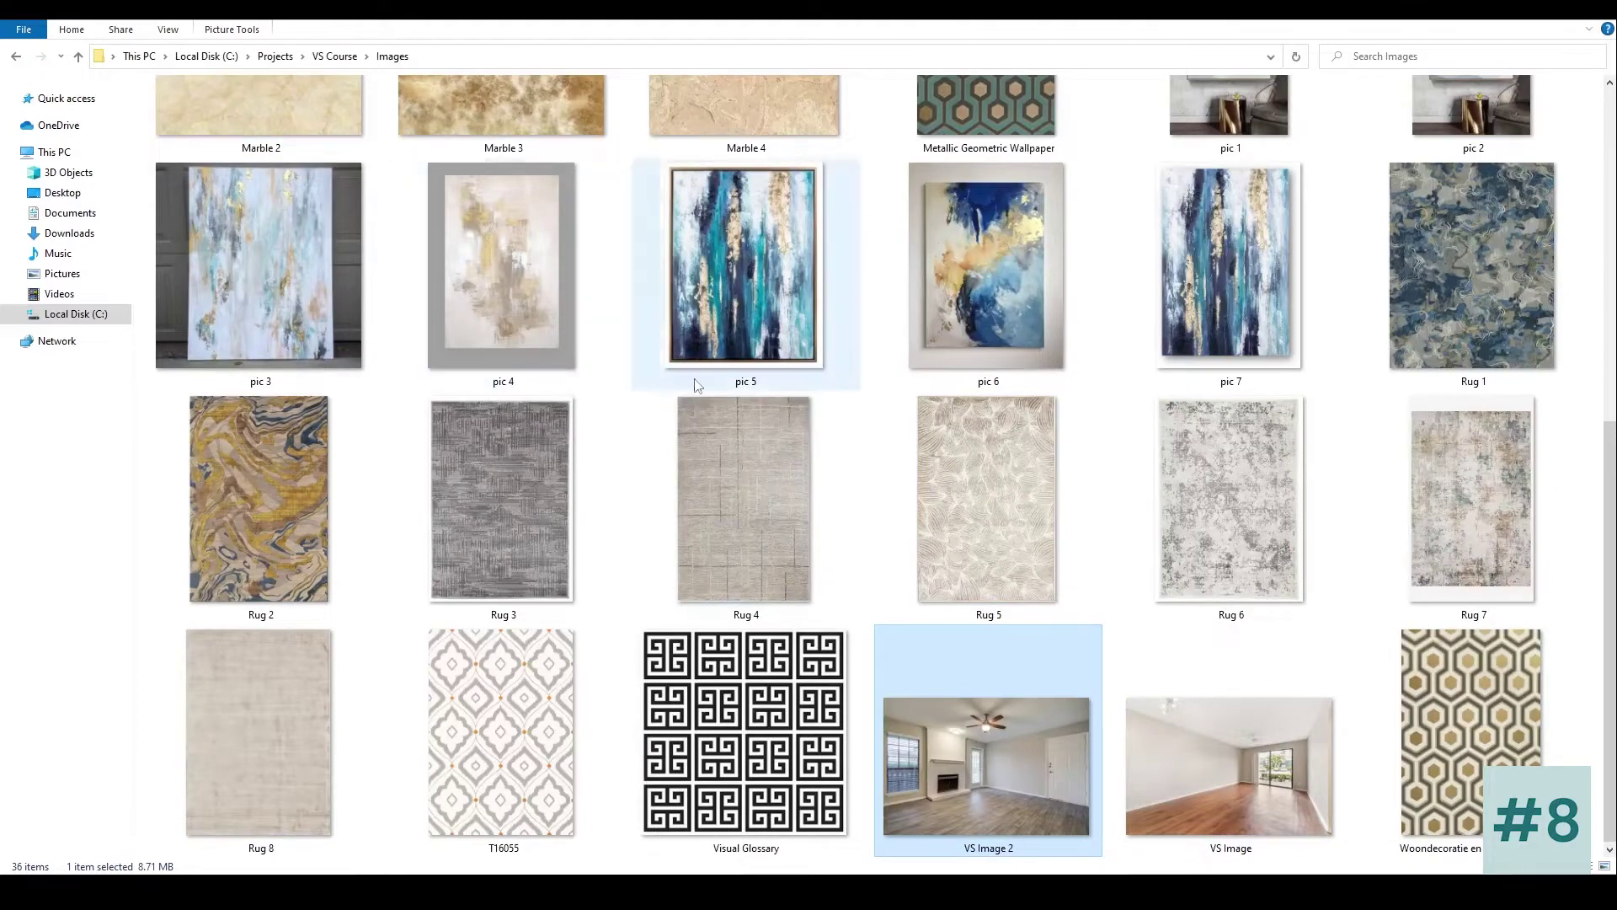
drag(1004, 755, 357, 57)
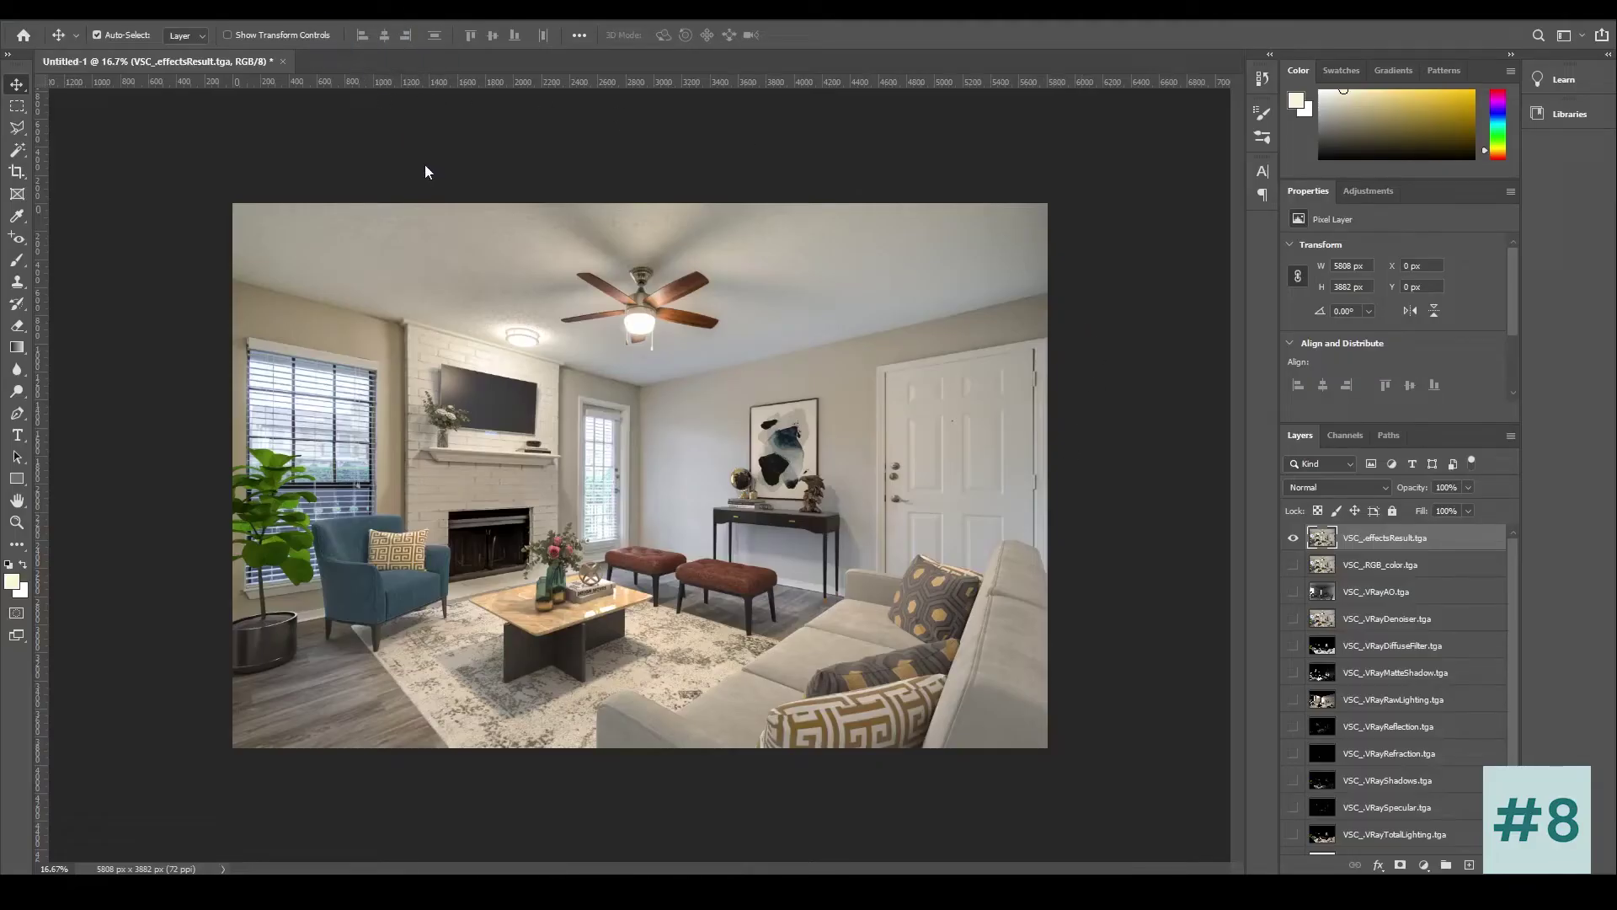
Step: Unlock the VS Image 2 background and copy it into Untitled-1 as Layer 1 beneath VSC_.effectsResult
drag(388, 63, 196, 204)
double_click(1425, 535)
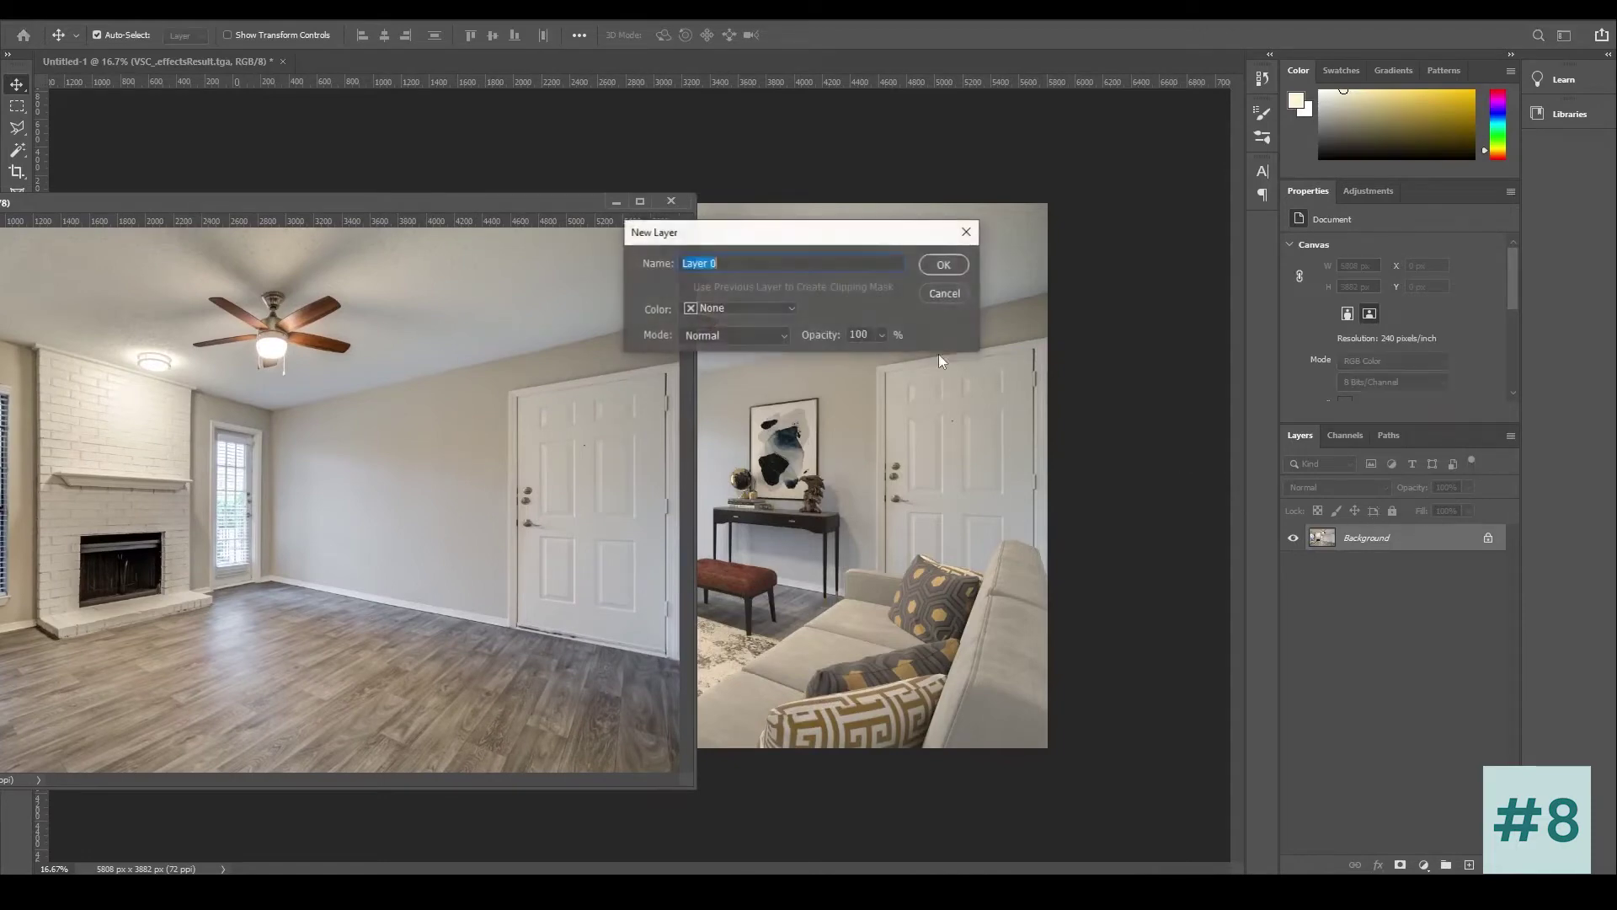
click(940, 264)
drag(1411, 539, 927, 434)
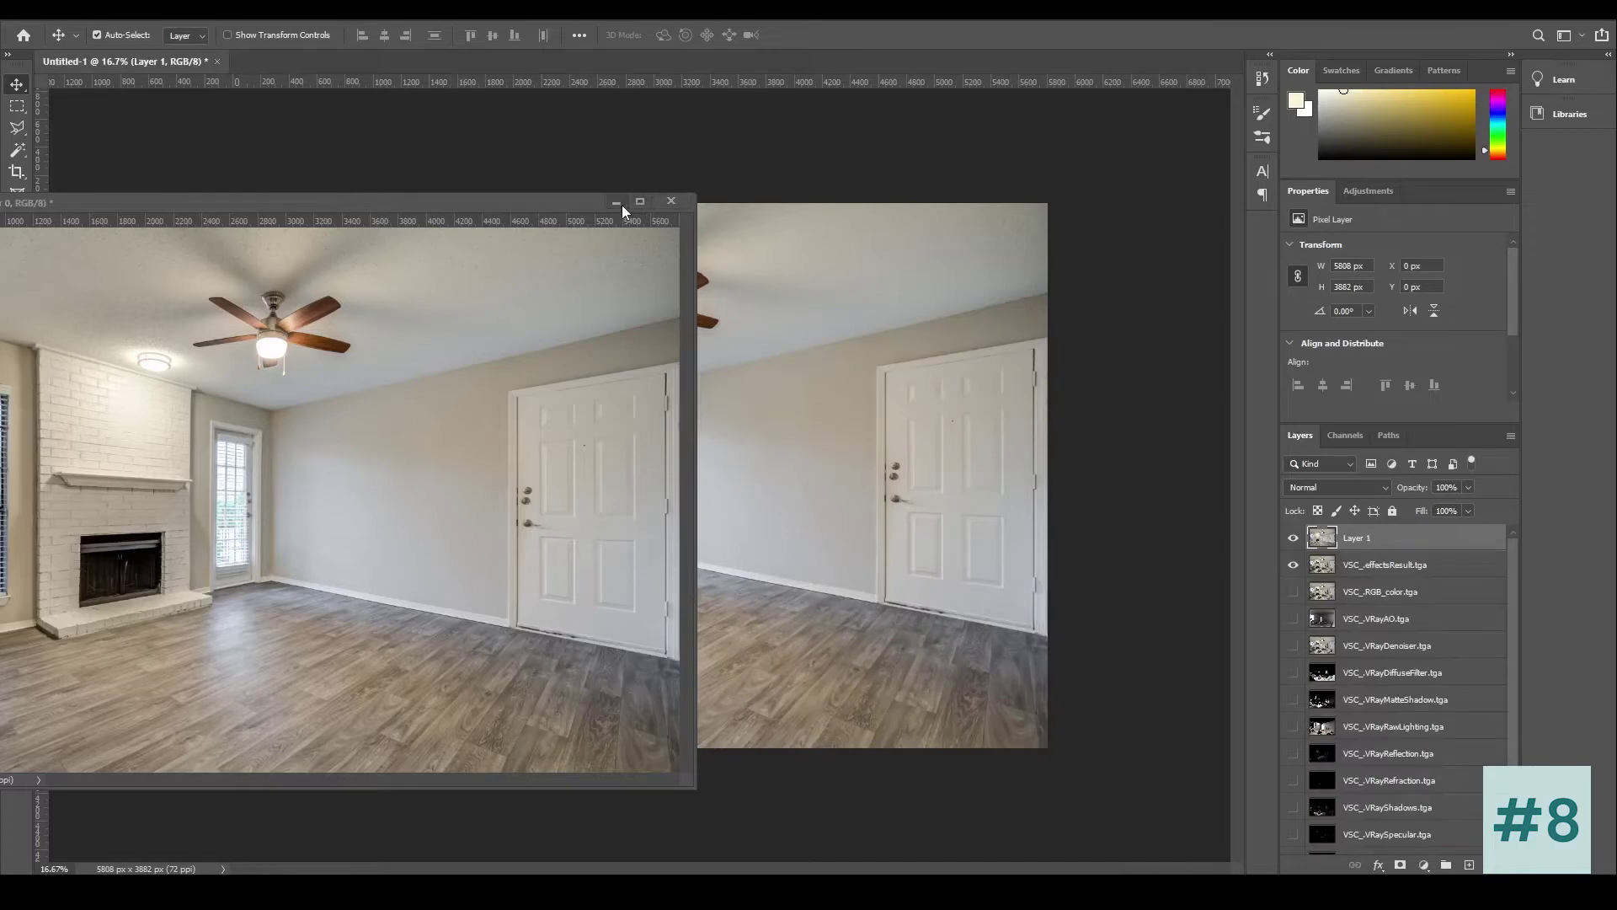
click(617, 202)
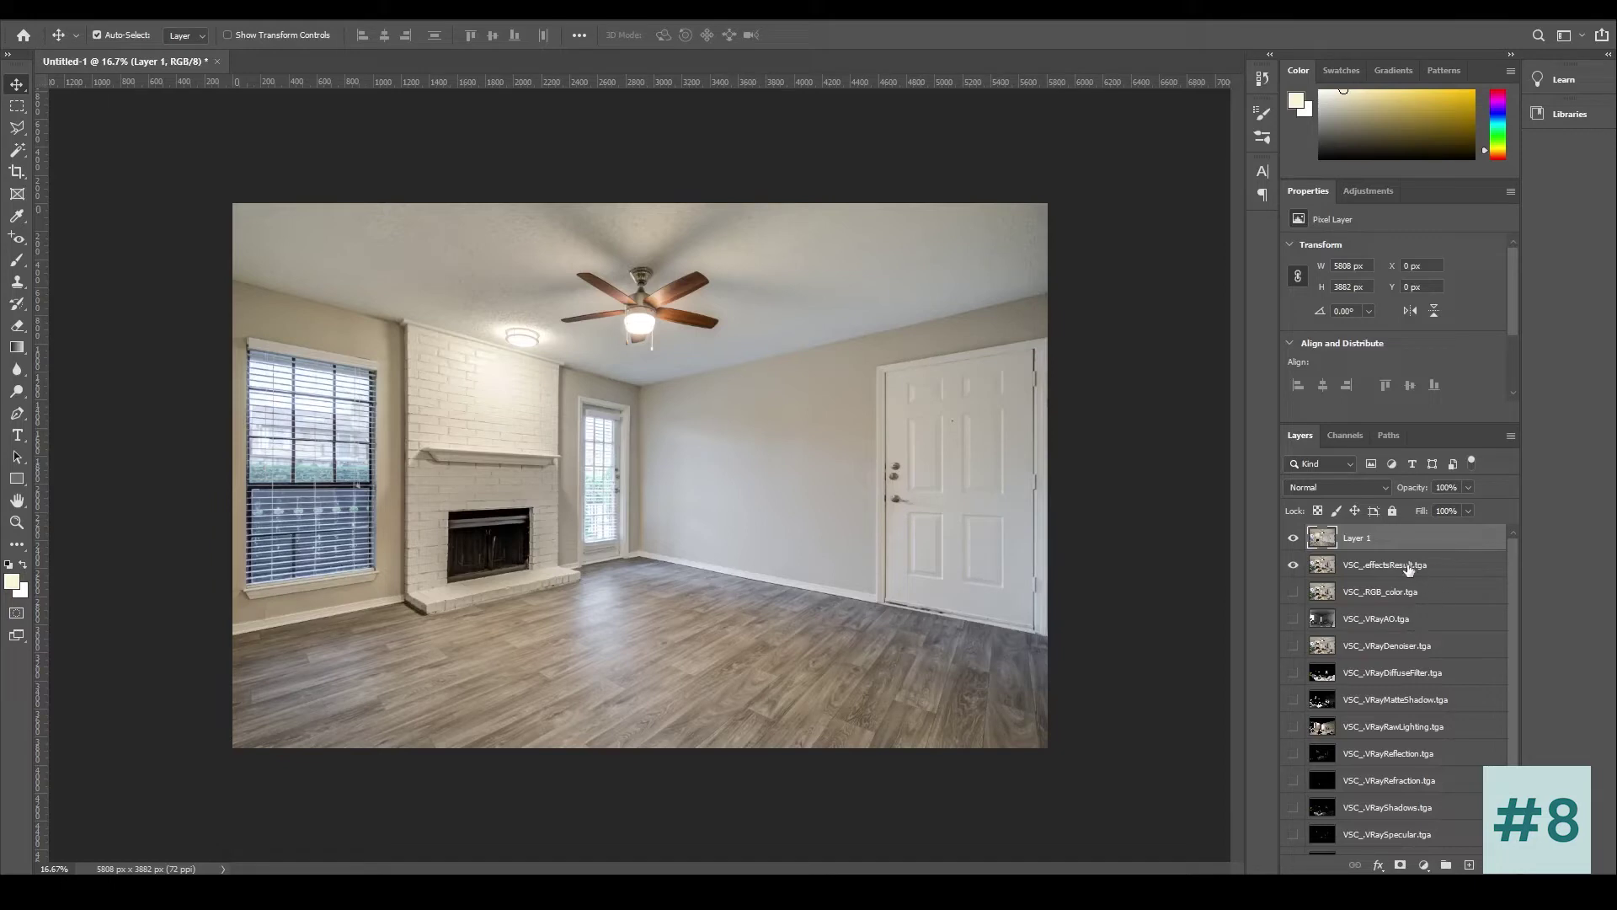
drag(1393, 569, 1411, 539)
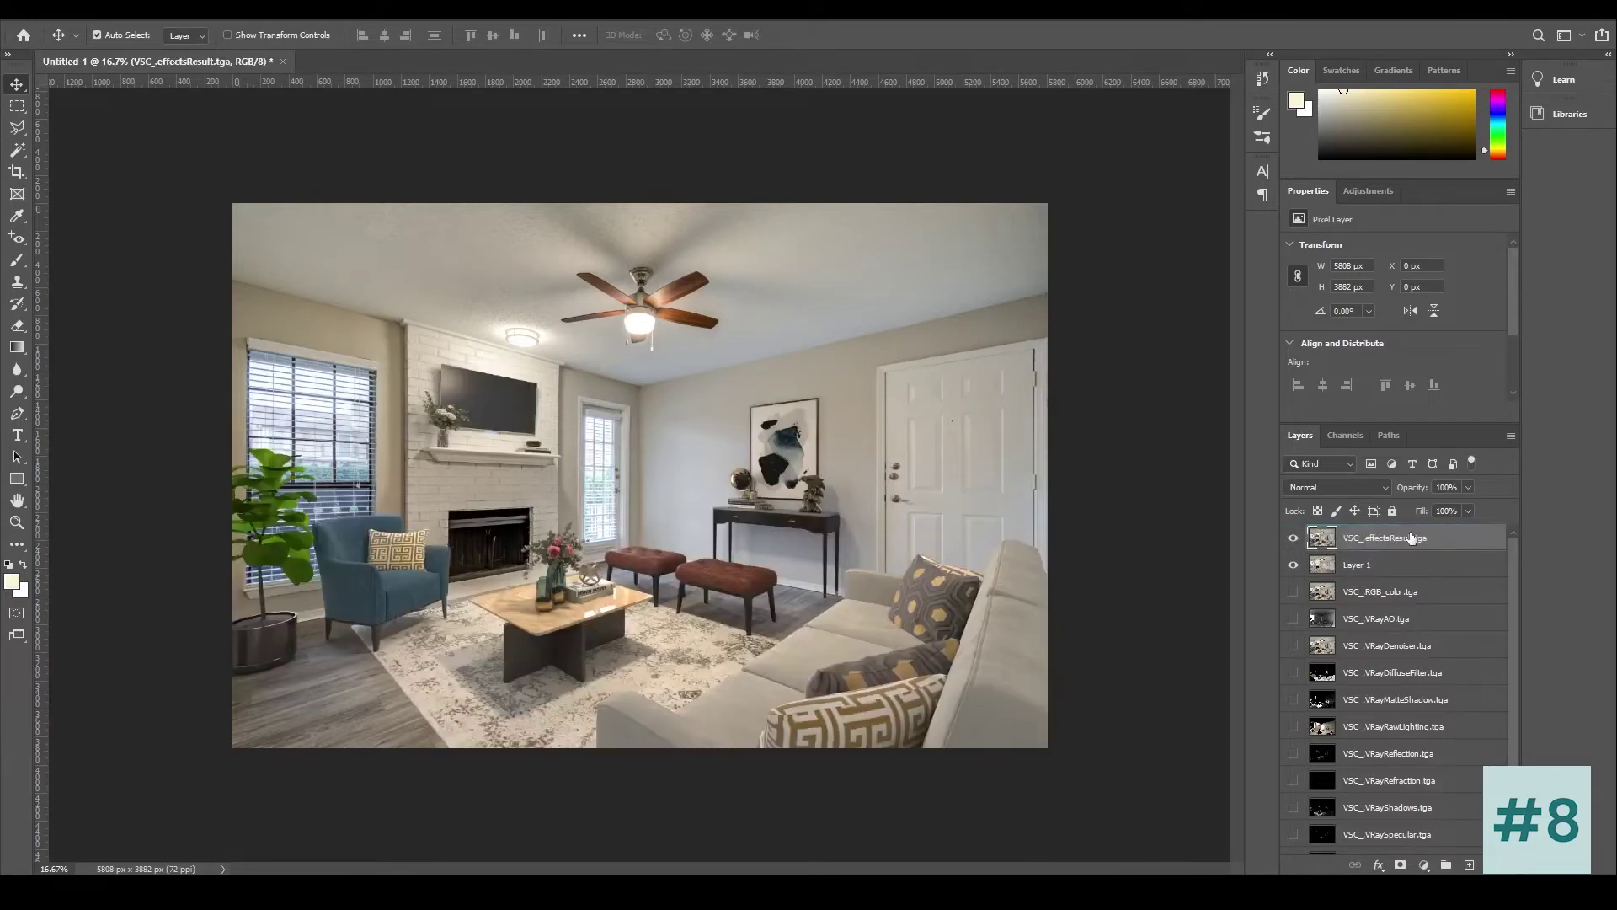
click(1293, 539)
Step: Toggle the furniture render on and off against the room photo, and check the Channels panel
click(1293, 539)
click(1293, 539)
click(1293, 539)
click(1293, 539)
click(1293, 539)
click(1293, 539)
click(1293, 539)
click(1293, 539)
click(1293, 539)
click(1293, 539)
click(1293, 539)
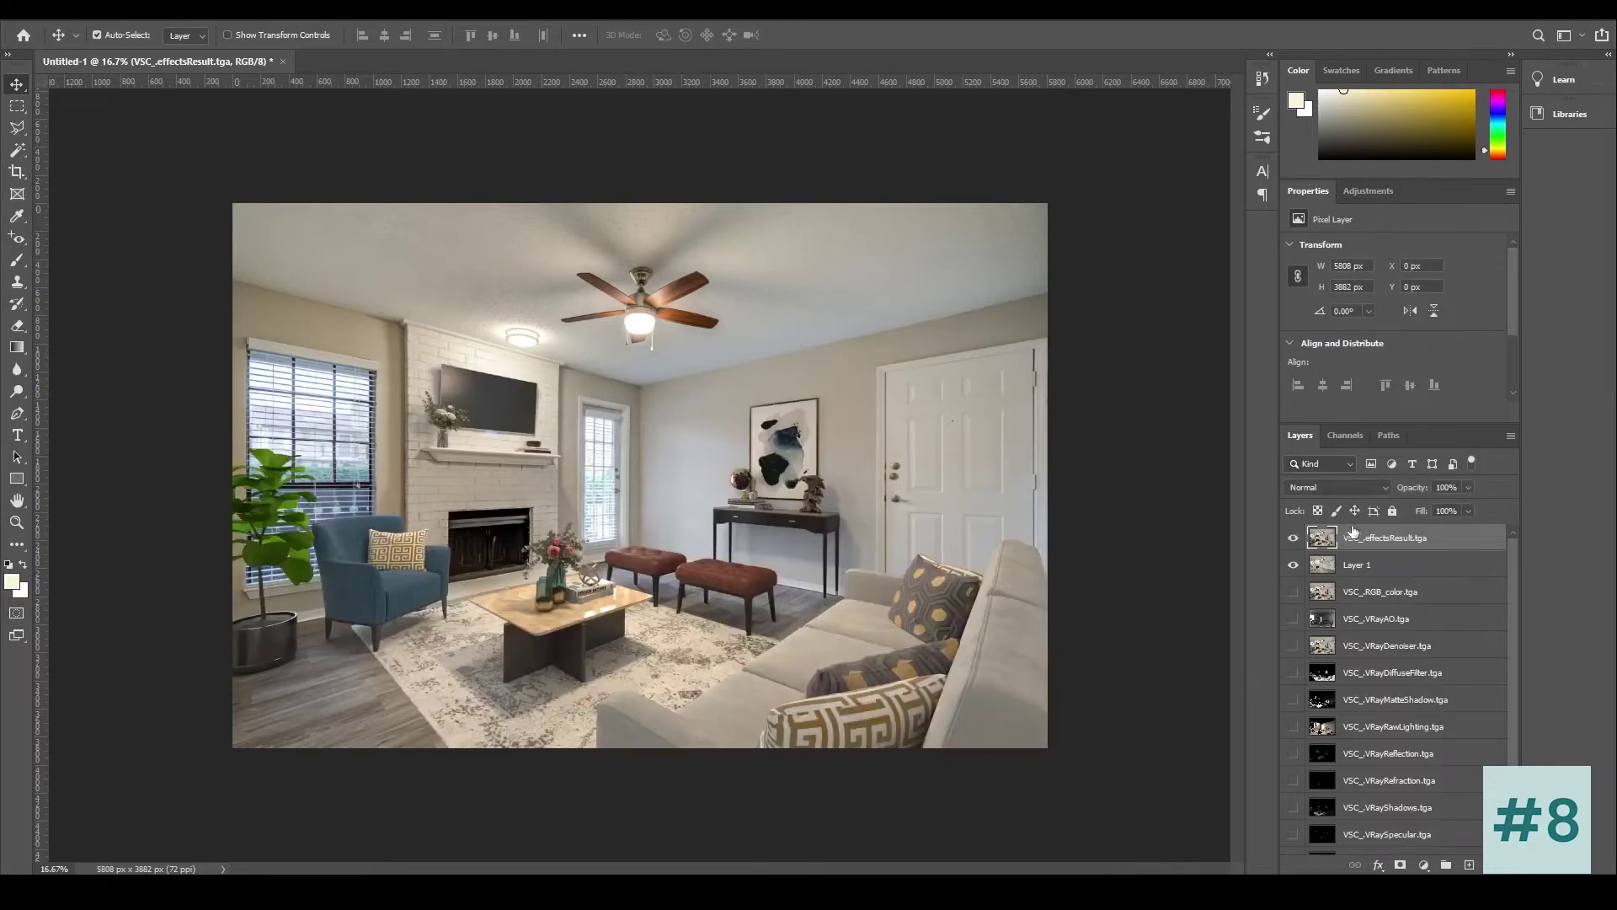
click(1344, 436)
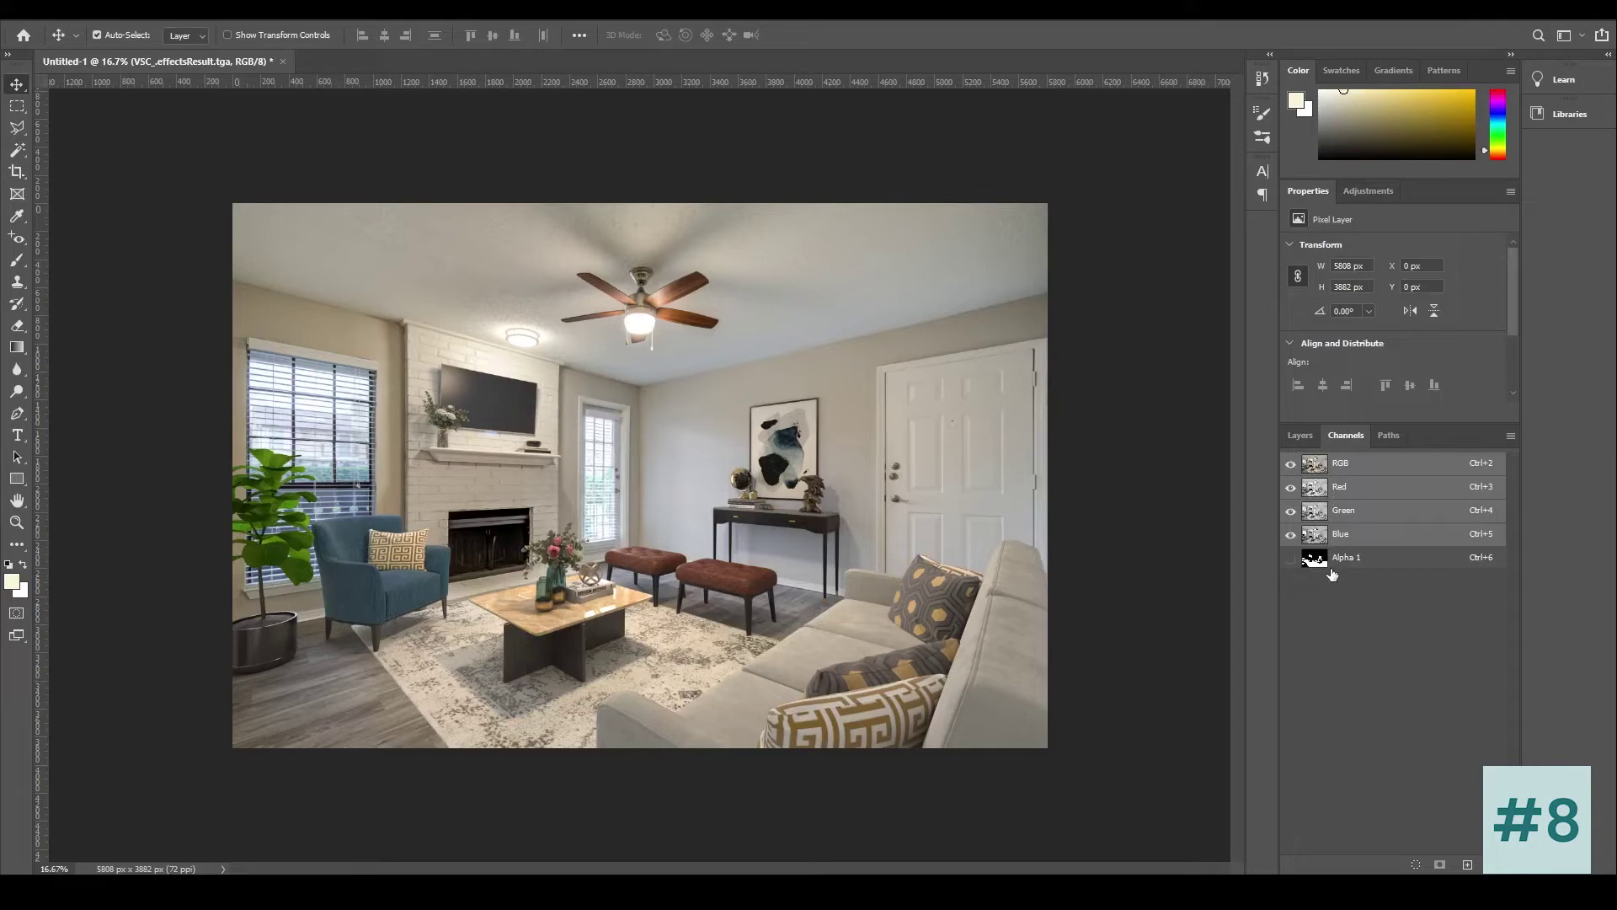
click(1300, 436)
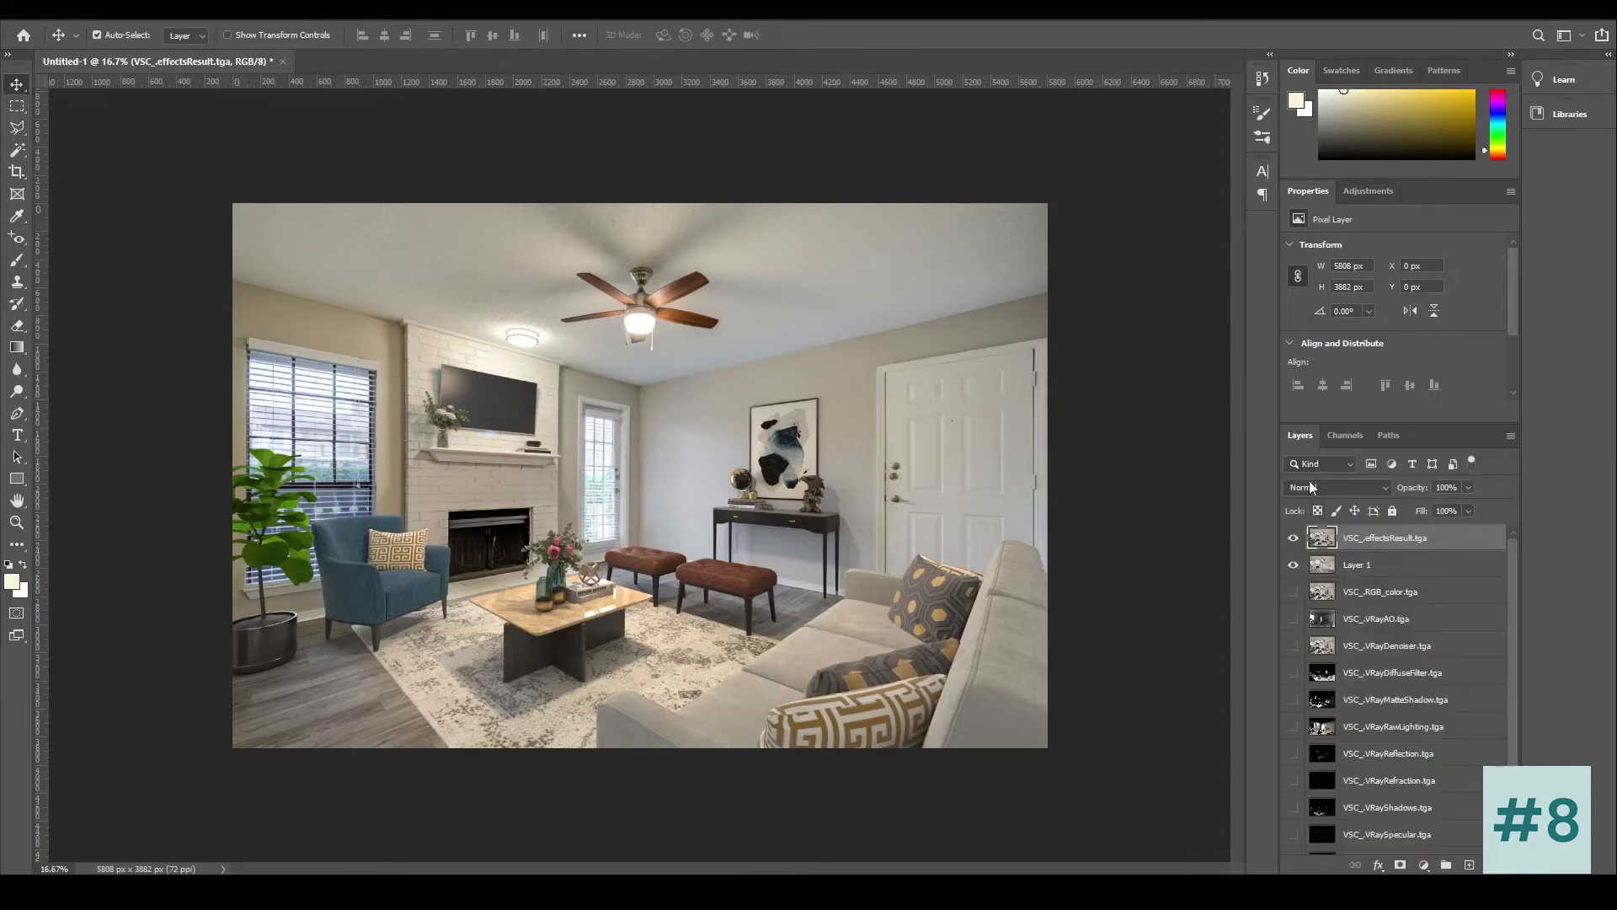
Step: Duplicate the VSC_.effectsResult layer with Ctrl+J, then reselect Layer 1
click(1440, 566)
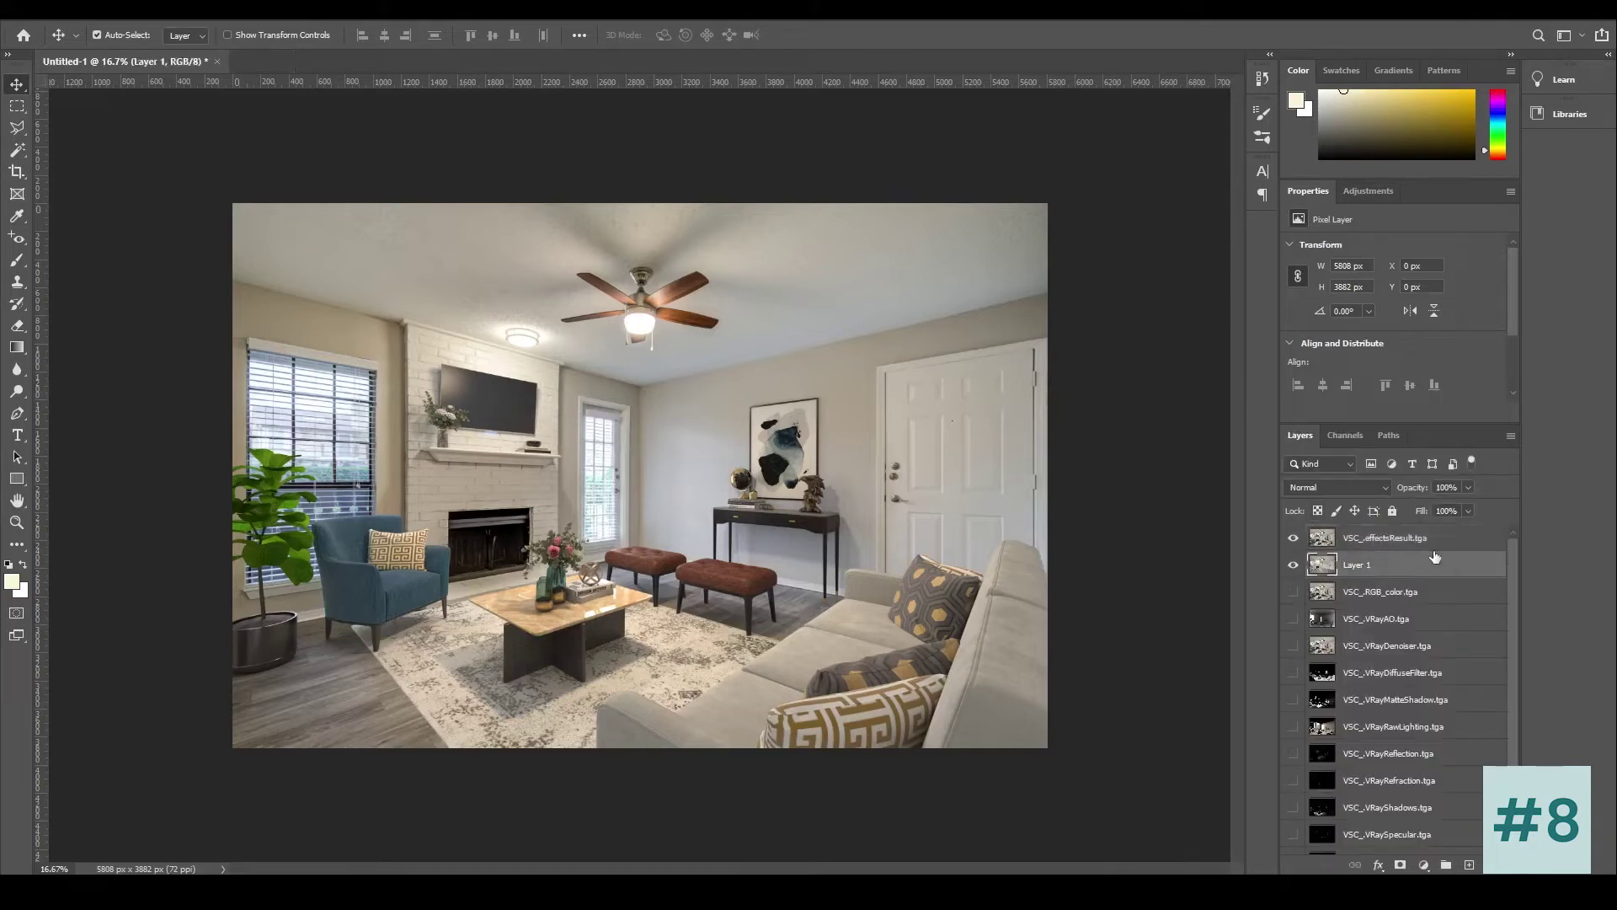
key(alt+bracketright)
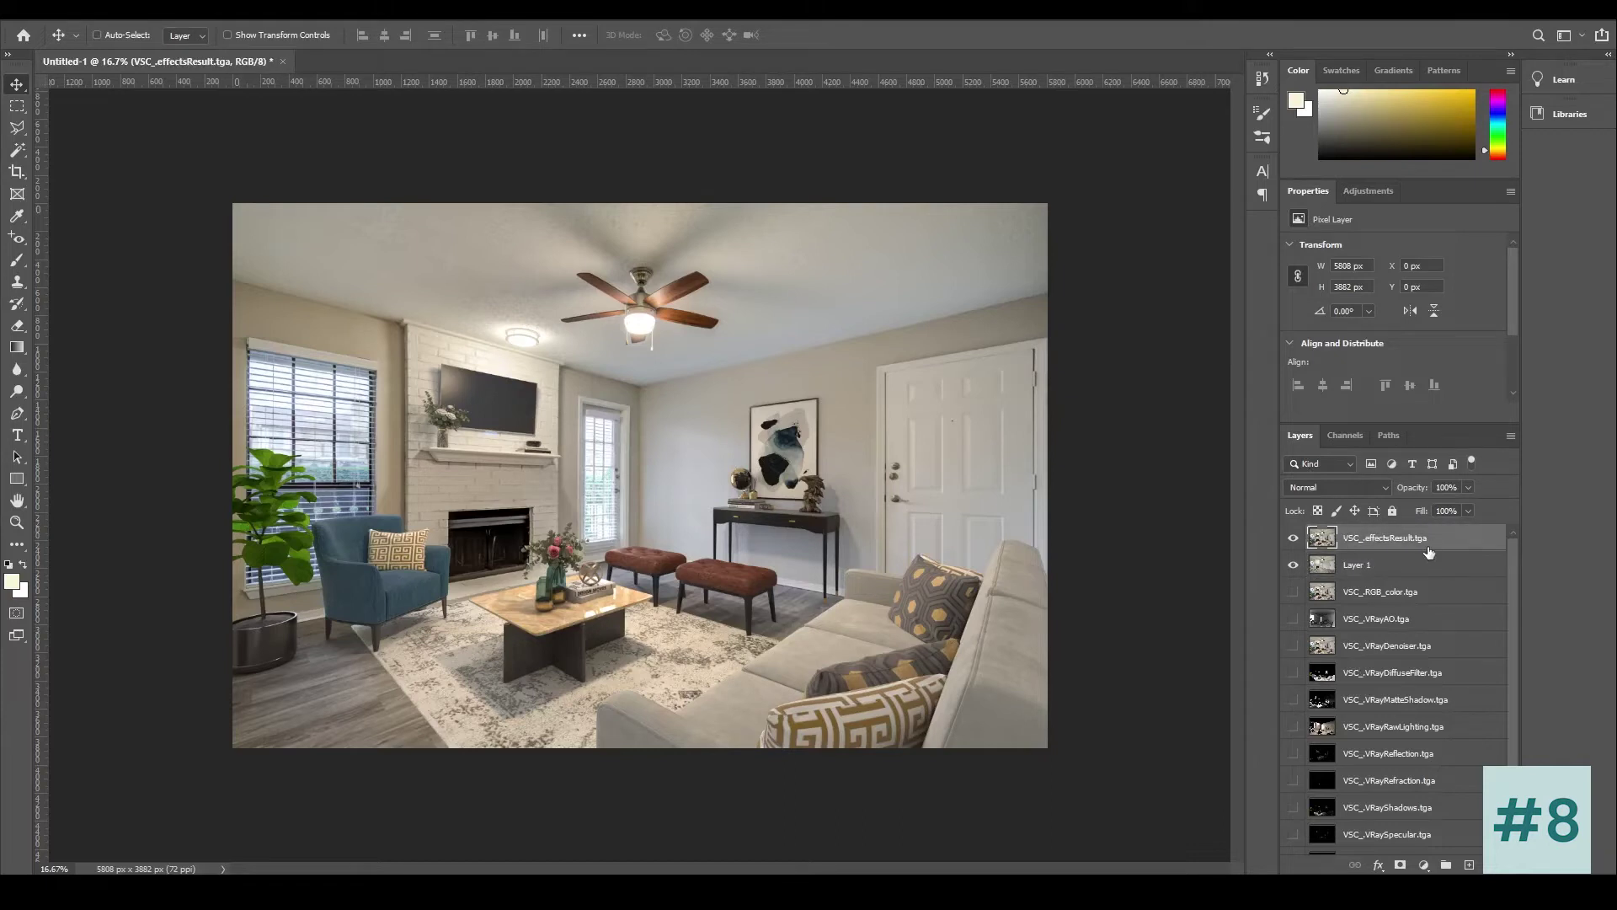
key(ctrl)
key(ctrl+j)
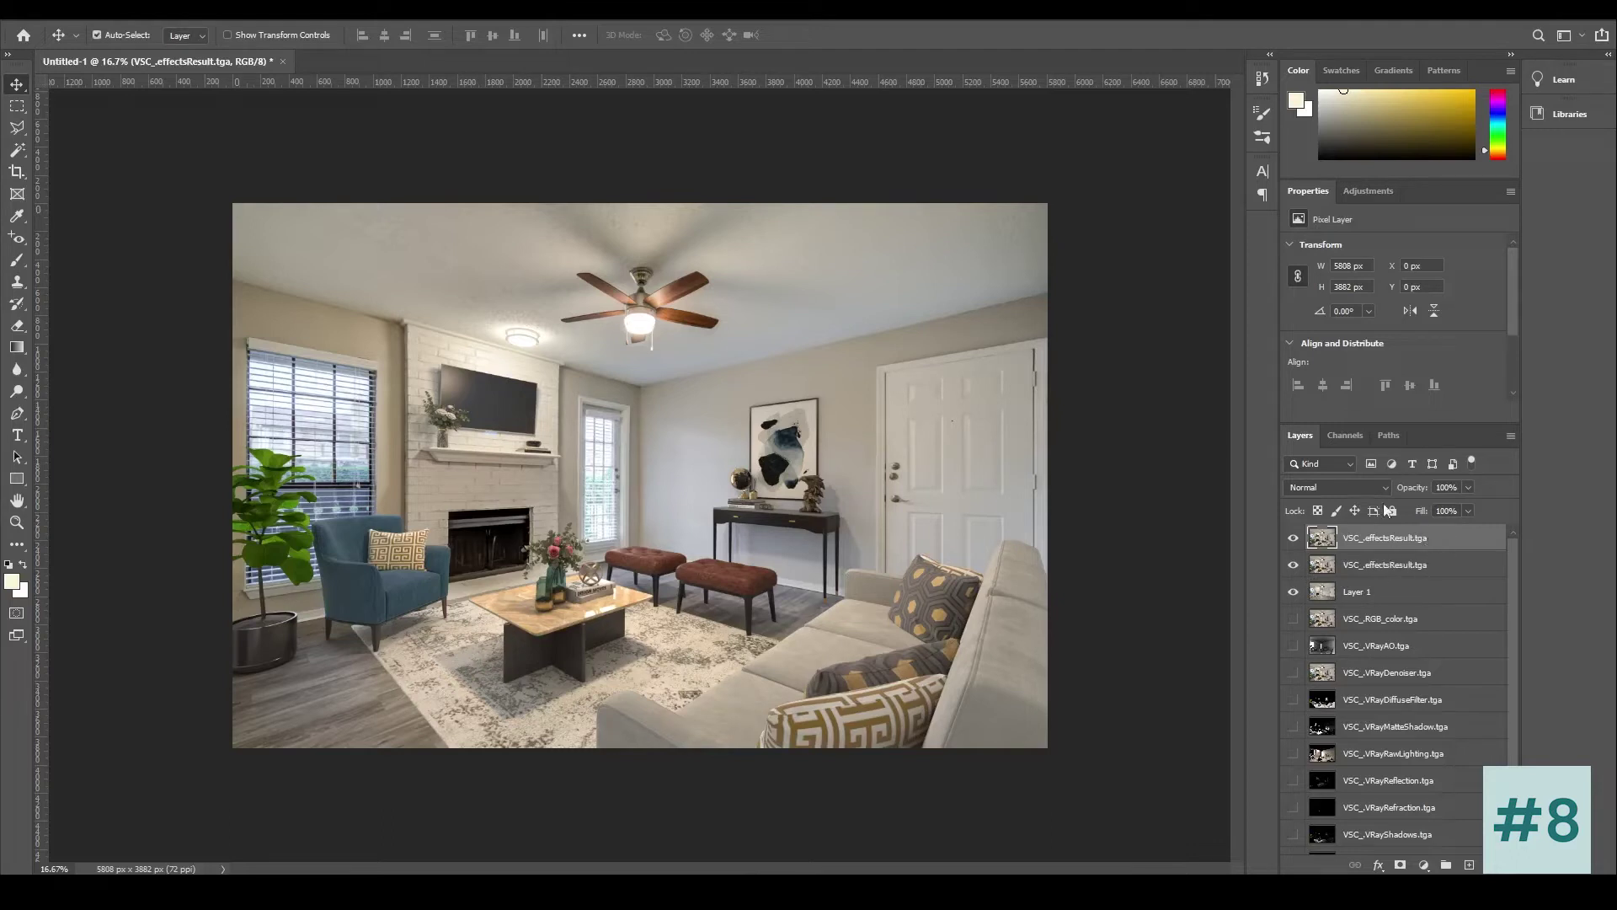
click(1396, 565)
click(1394, 544)
click(1382, 570)
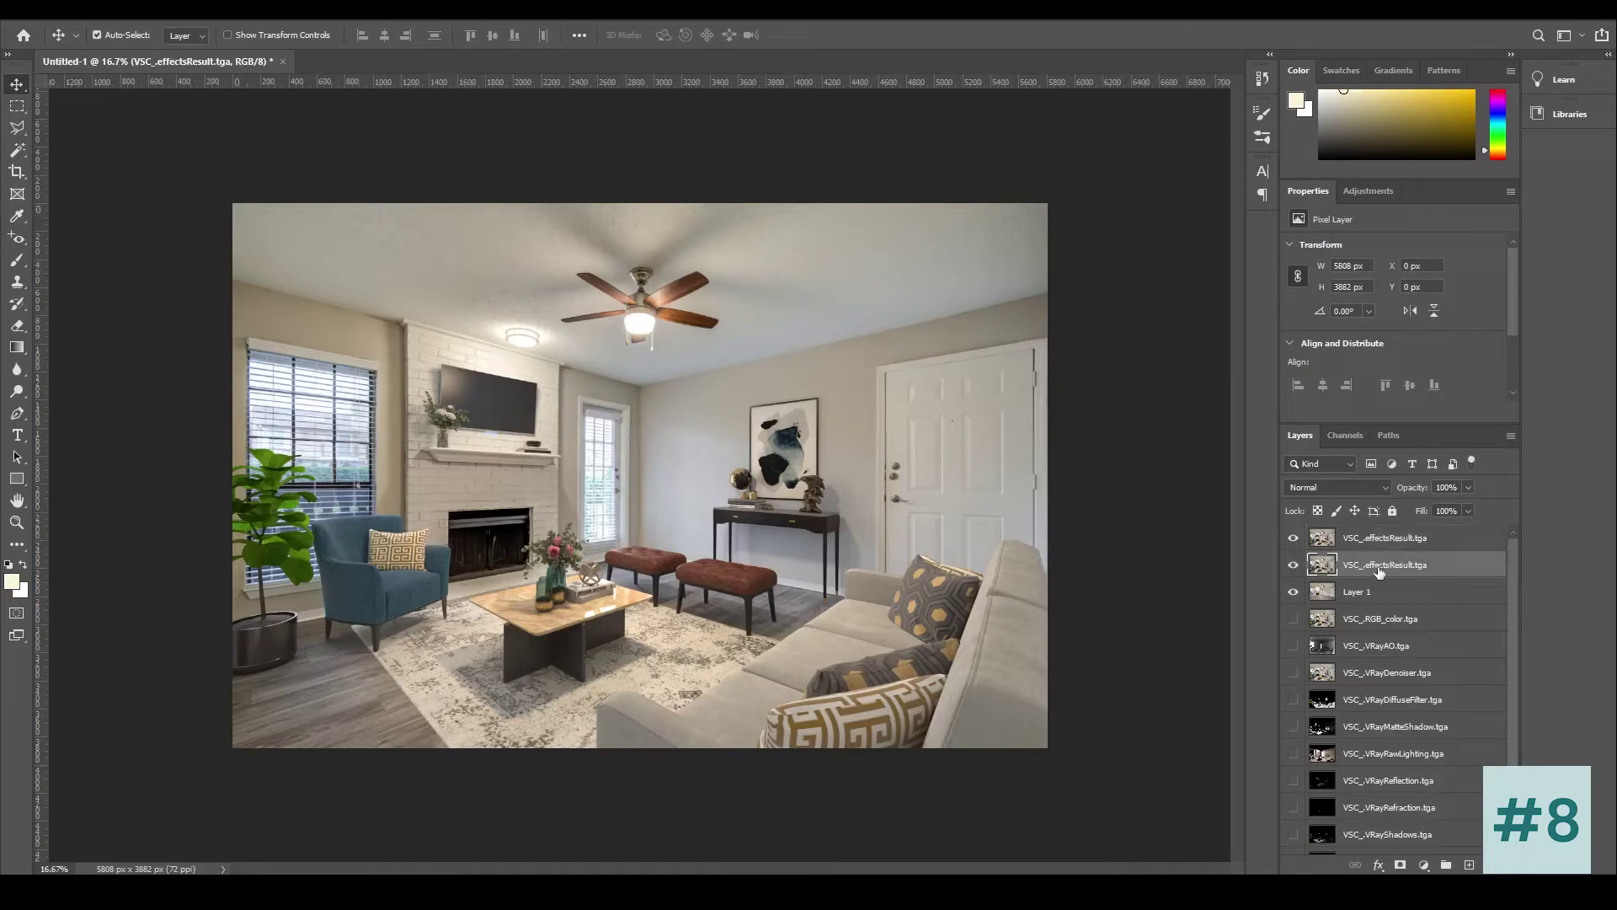
click(1346, 595)
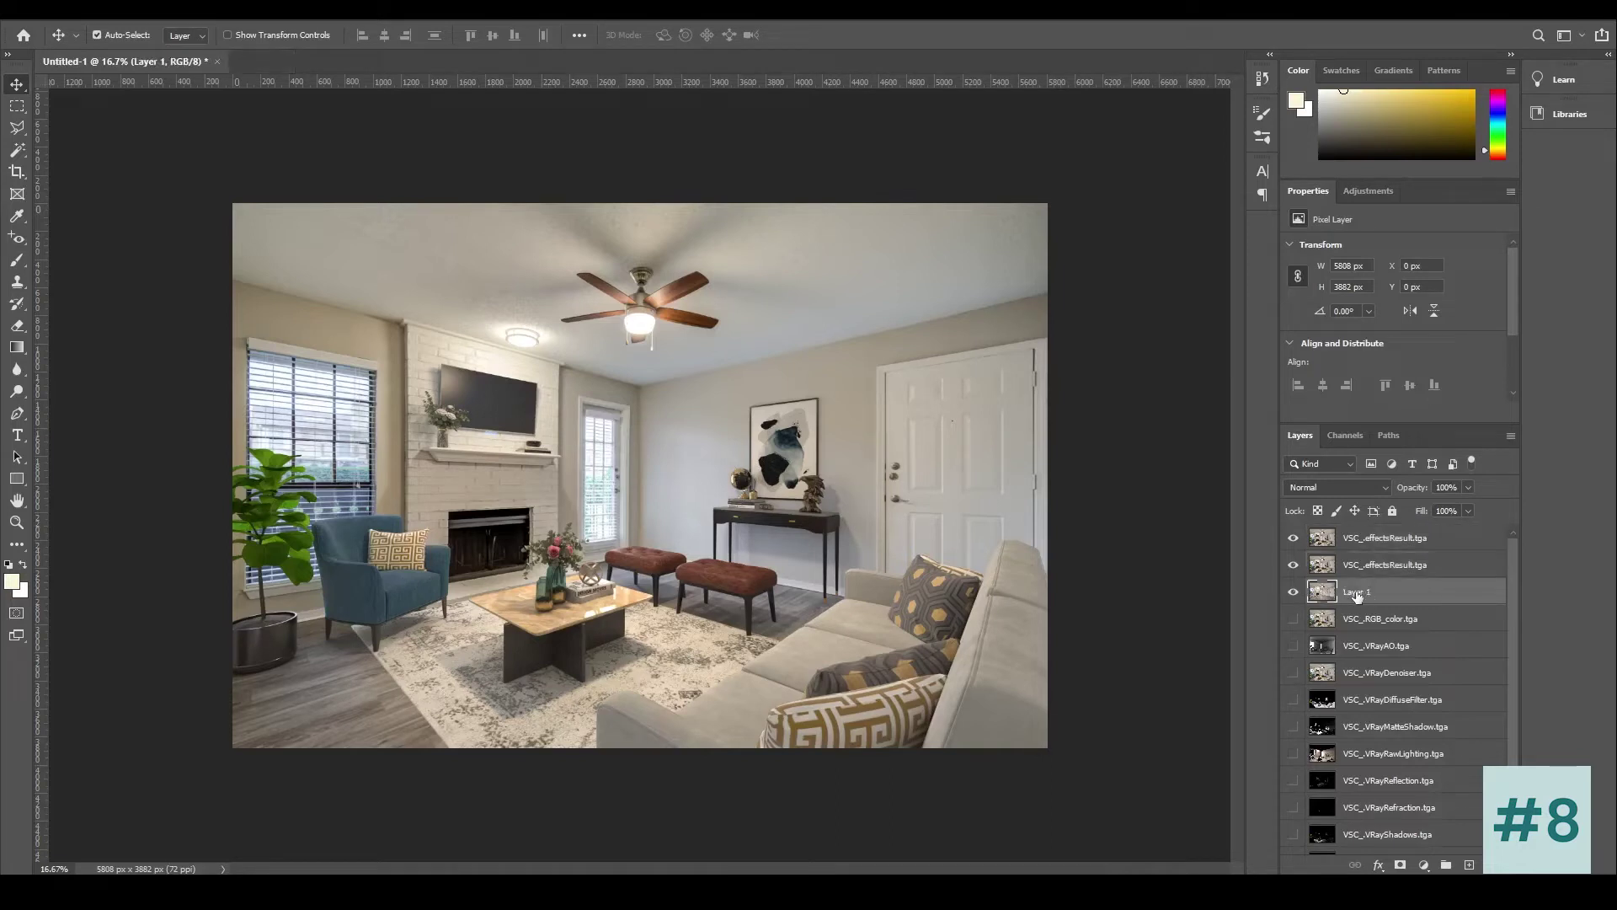
Step: Rename Layer 1 to Background and the second render copy to Shadow
double_click(1356, 592)
text(Background)
key(Return)
click(1382, 564)
double_click(1382, 564)
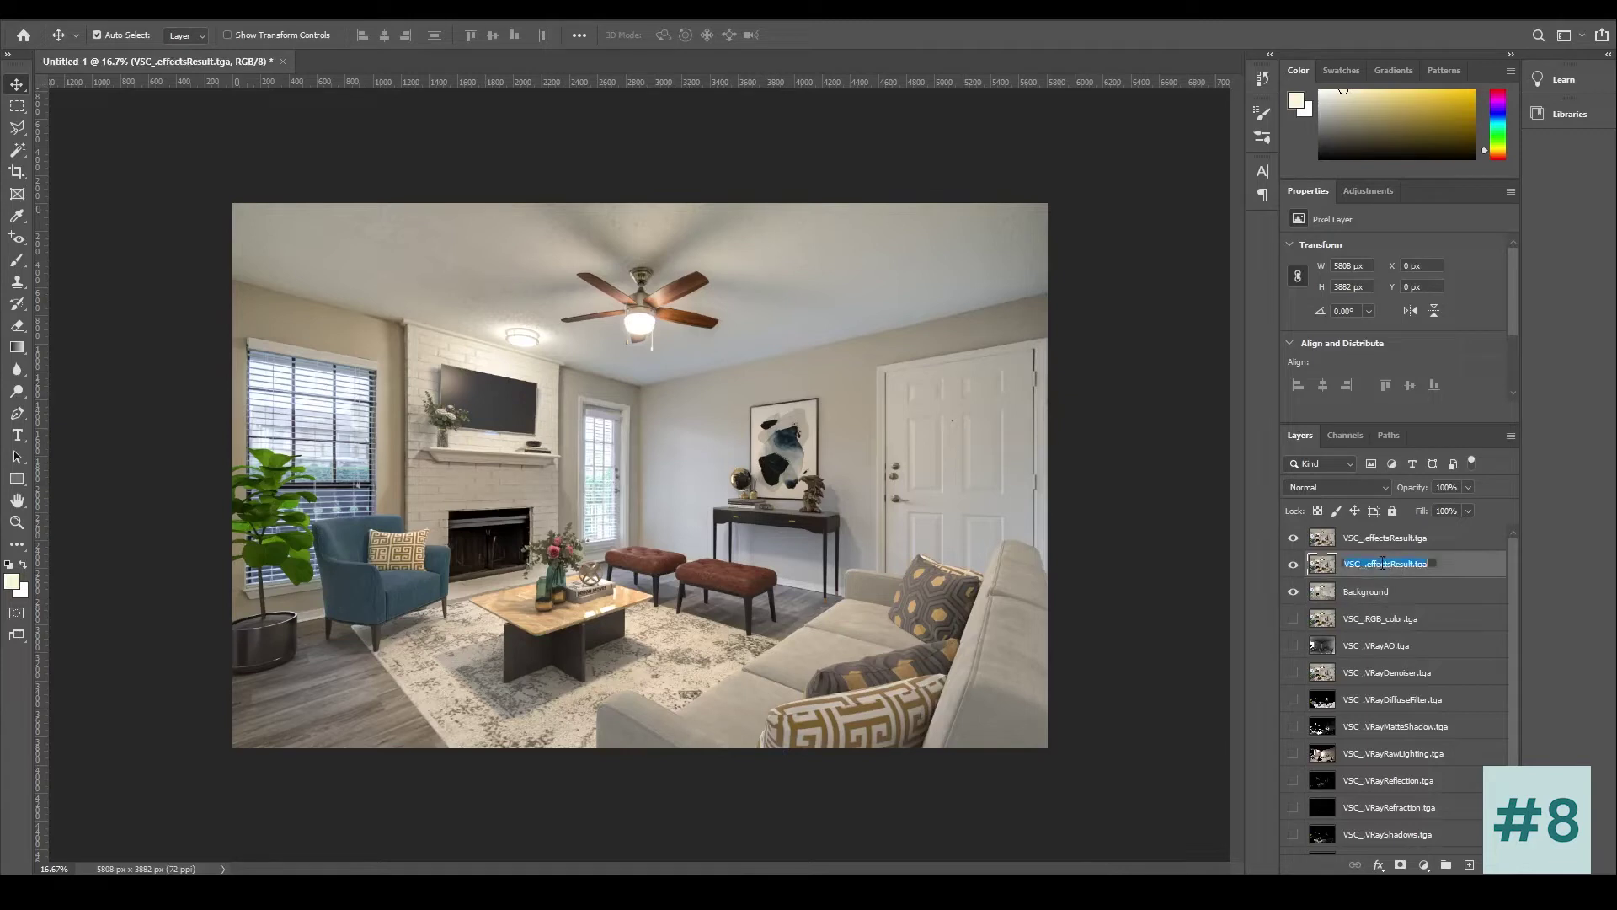
text(Sha)
key(Return)
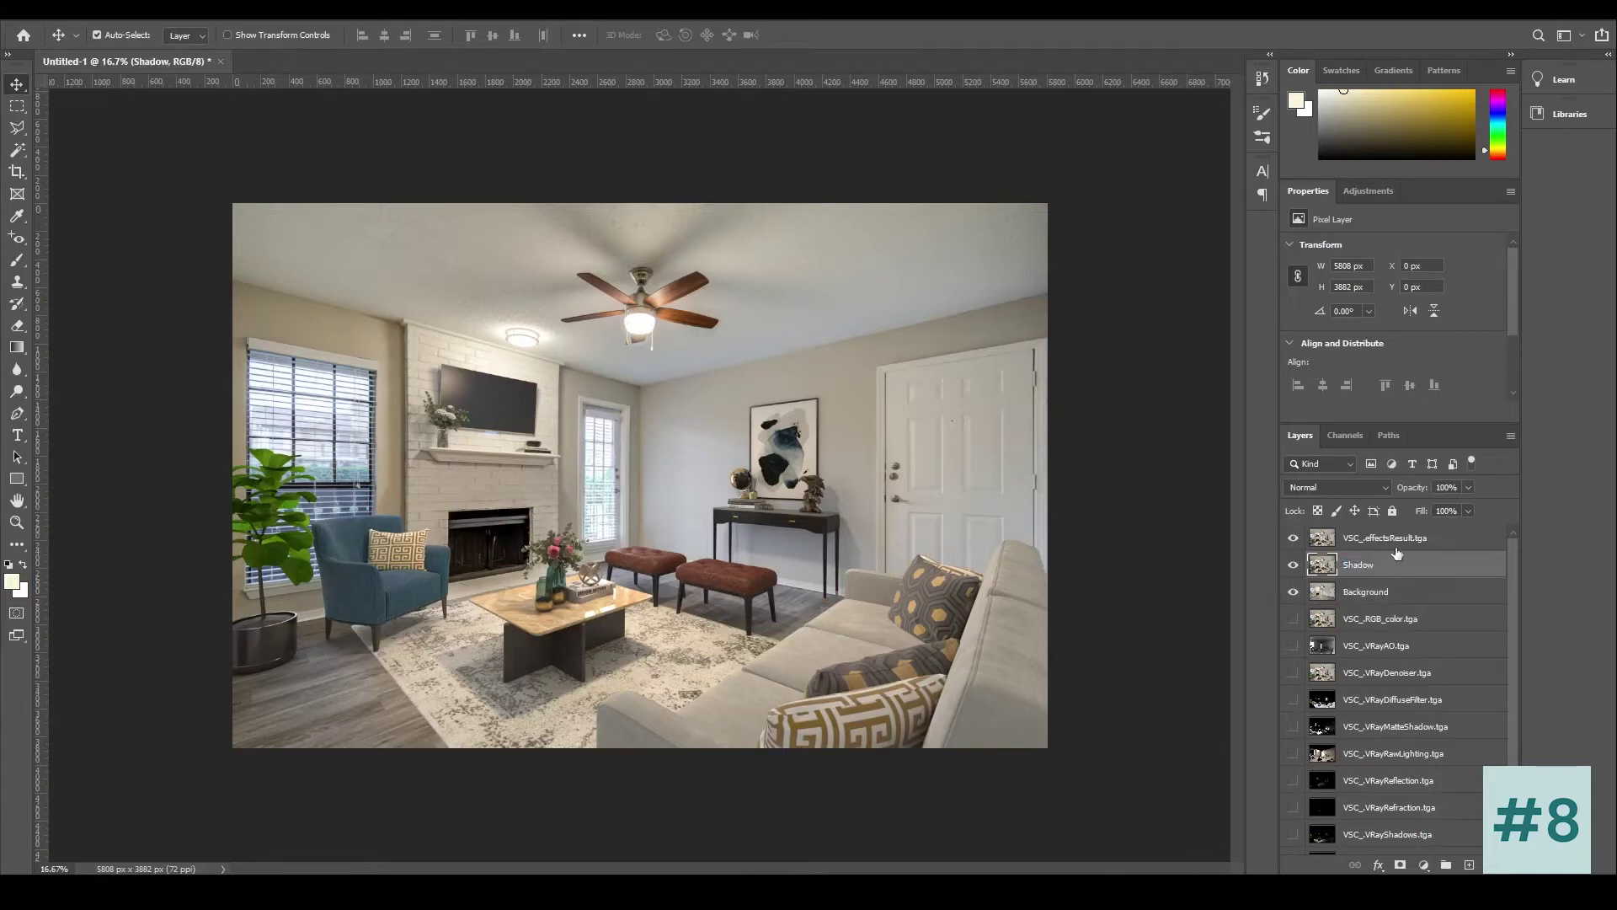
Step: Rename the top VSC_.effectsResult render layer to Furniture
click(1392, 541)
double_click(1392, 539)
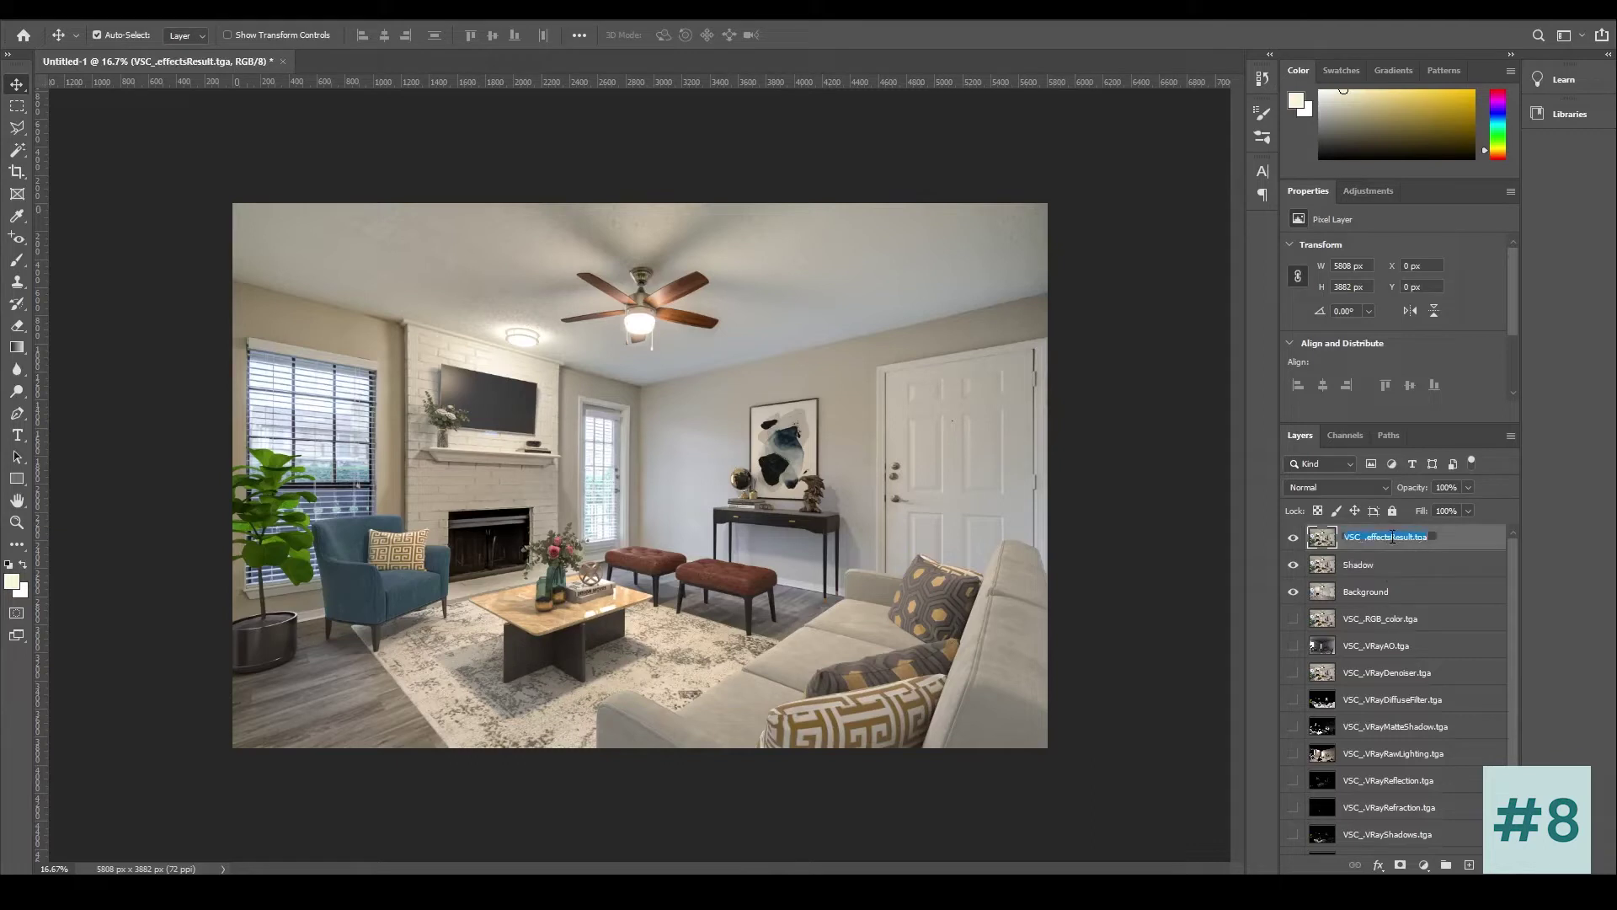
text(Furniture)
key(Return)
Step: Toggle the Furniture and Shadow layers off and on against the empty room, leaving both visible
click(1293, 564)
click(1291, 538)
click(1291, 537)
click(1291, 537)
click(1291, 537)
click(1293, 564)
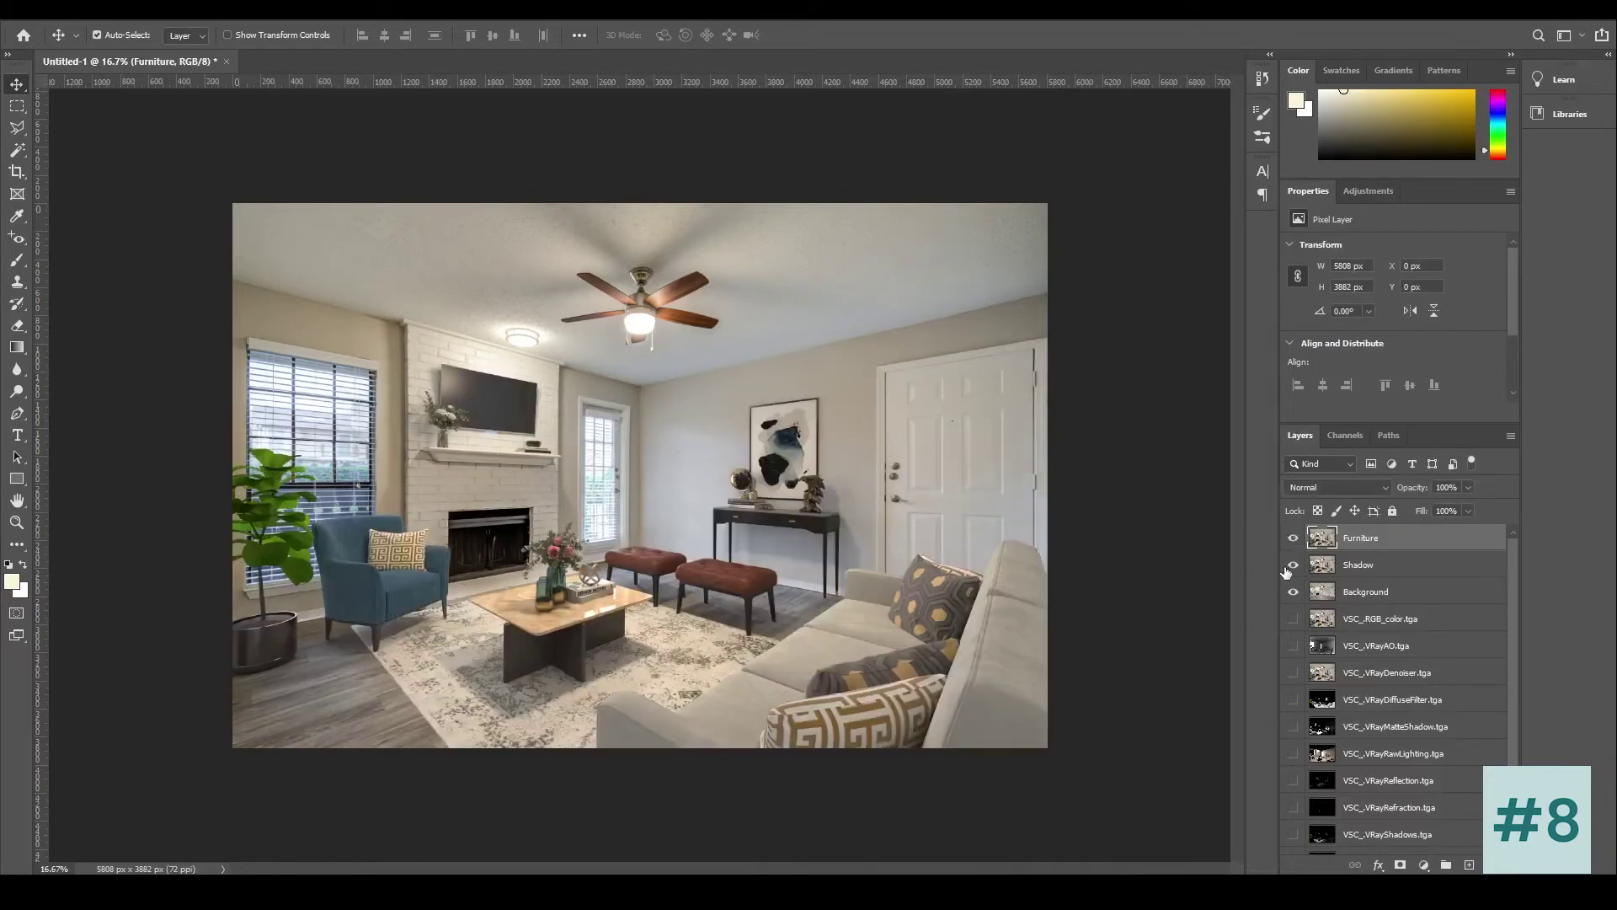
click(1390, 567)
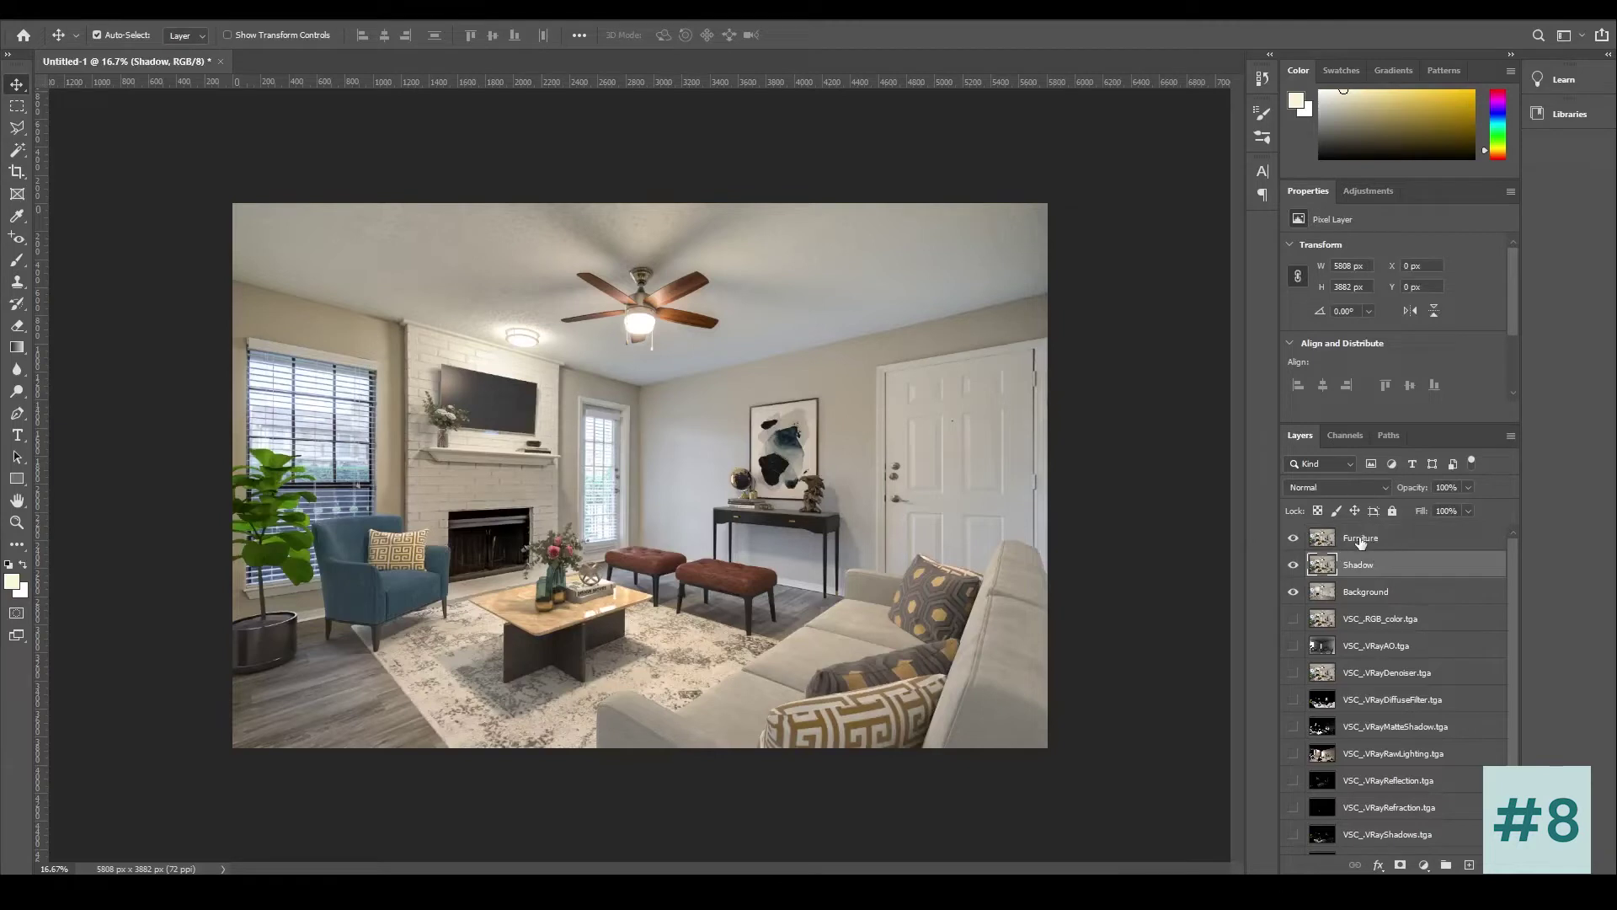
click(1358, 539)
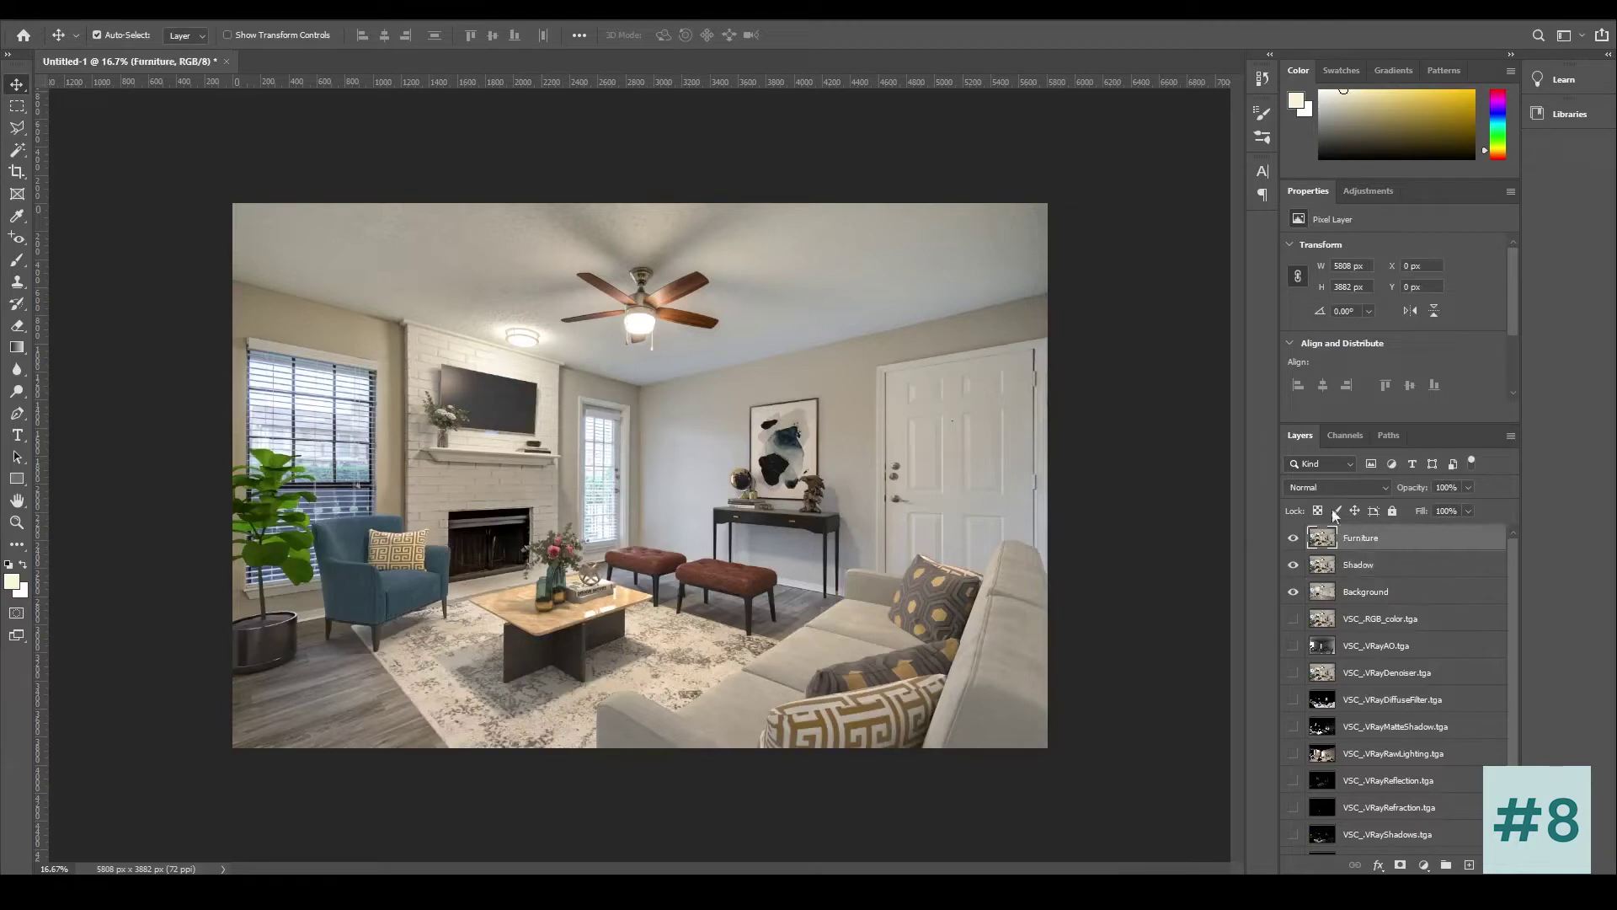
click(1346, 436)
Step: Load Alpha 1 as a selection, mask the Furniture layer with it, and hide Shadow
key(ctrl)
ctrl+click(1317, 565)
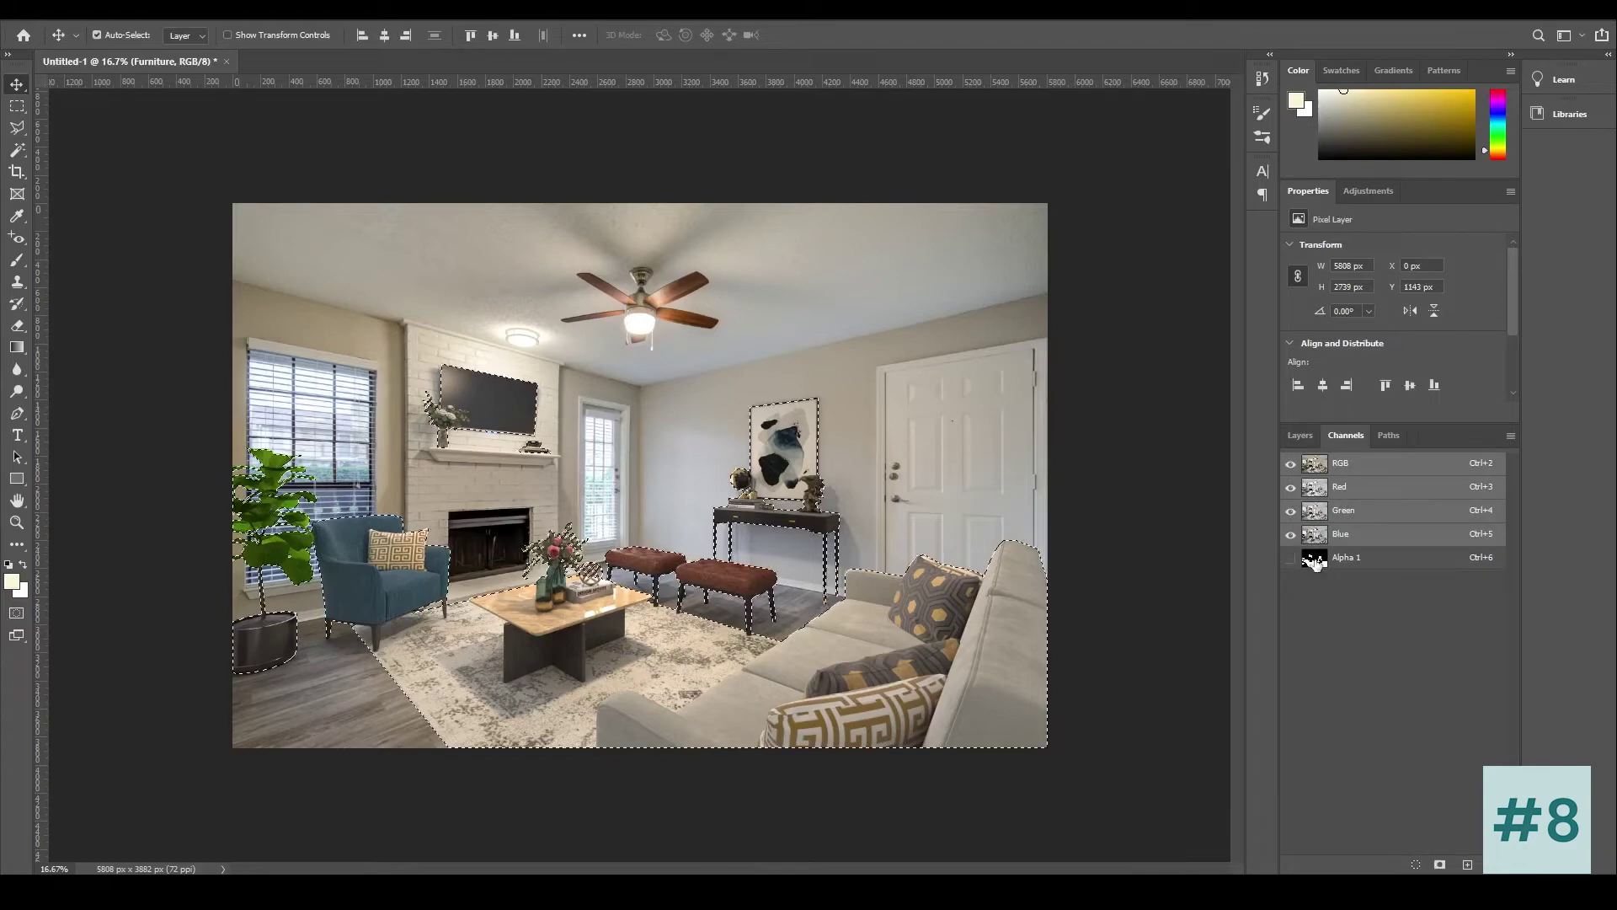
click(1304, 434)
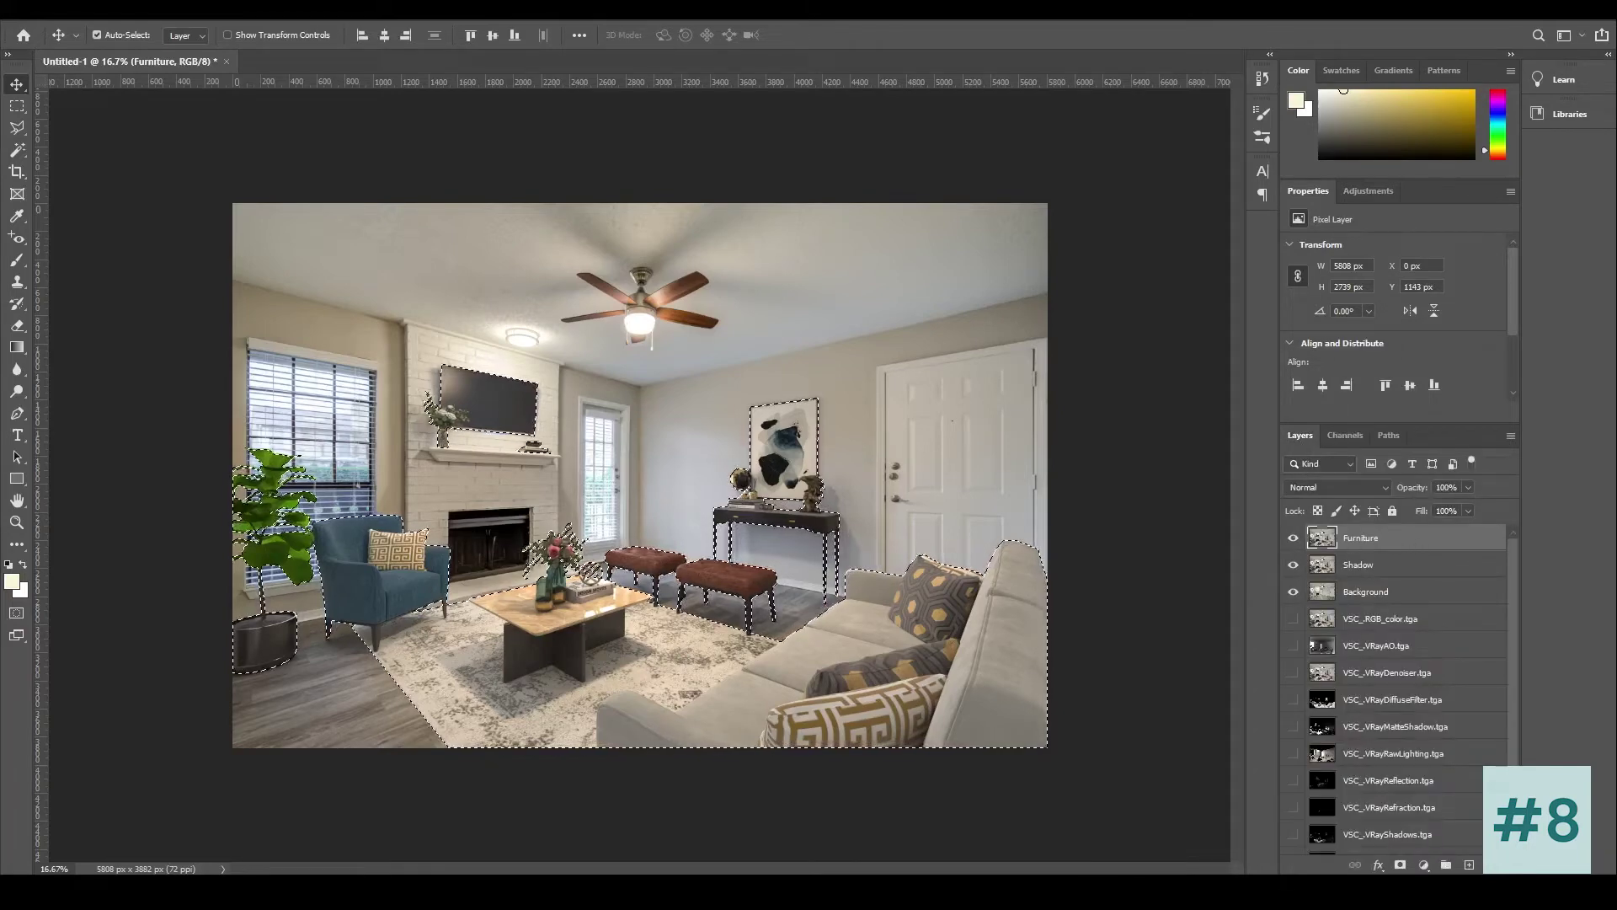
click(1401, 865)
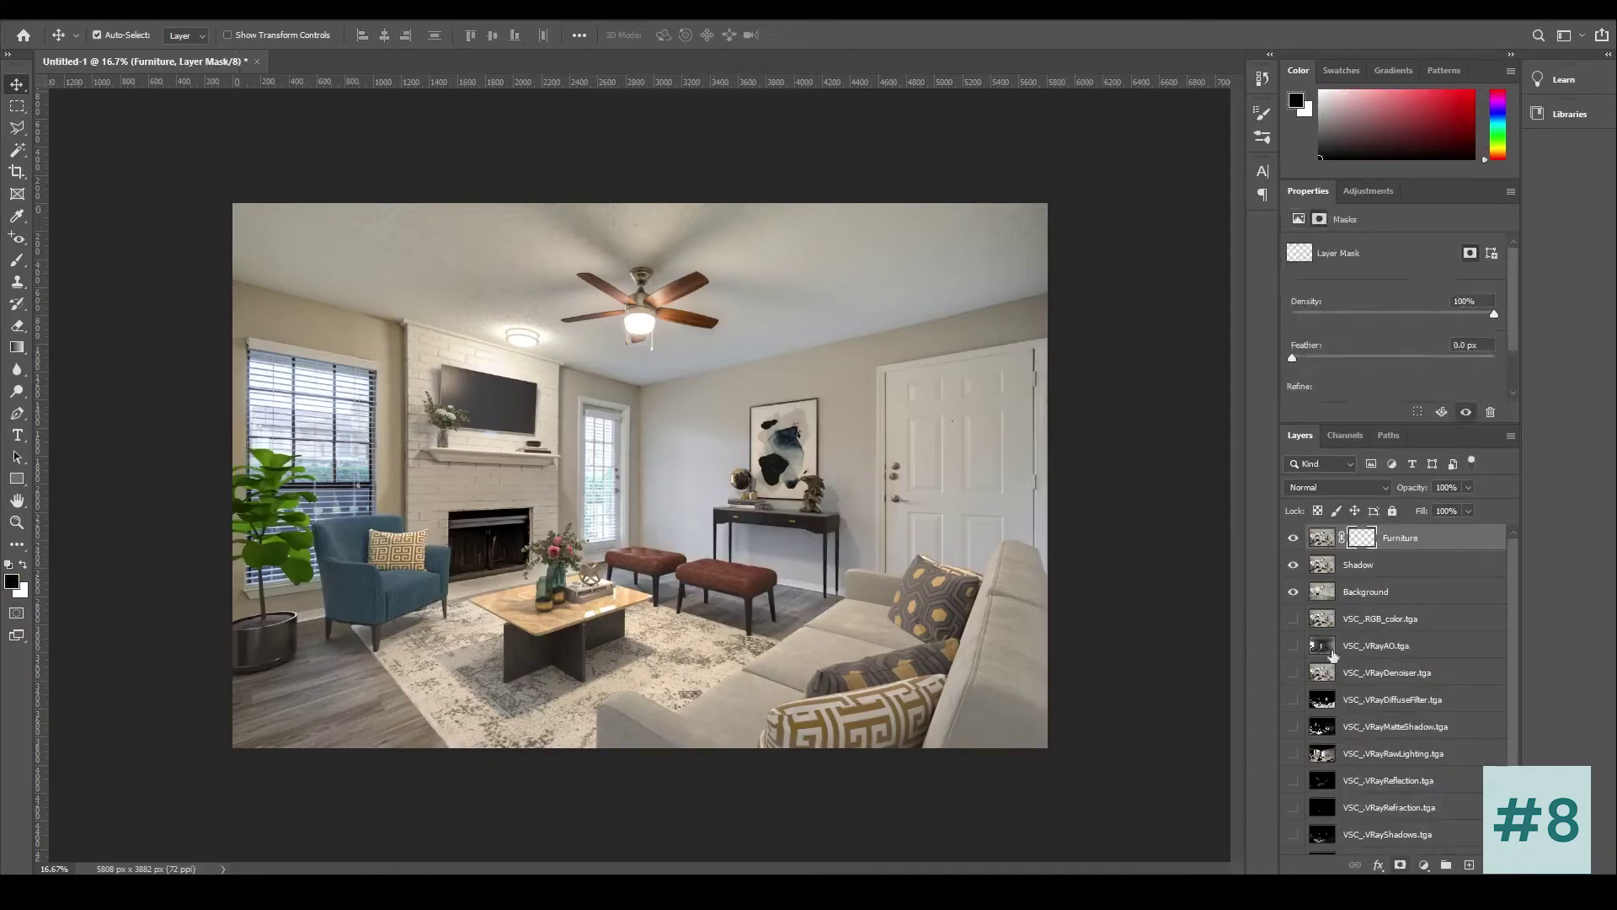
click(1294, 564)
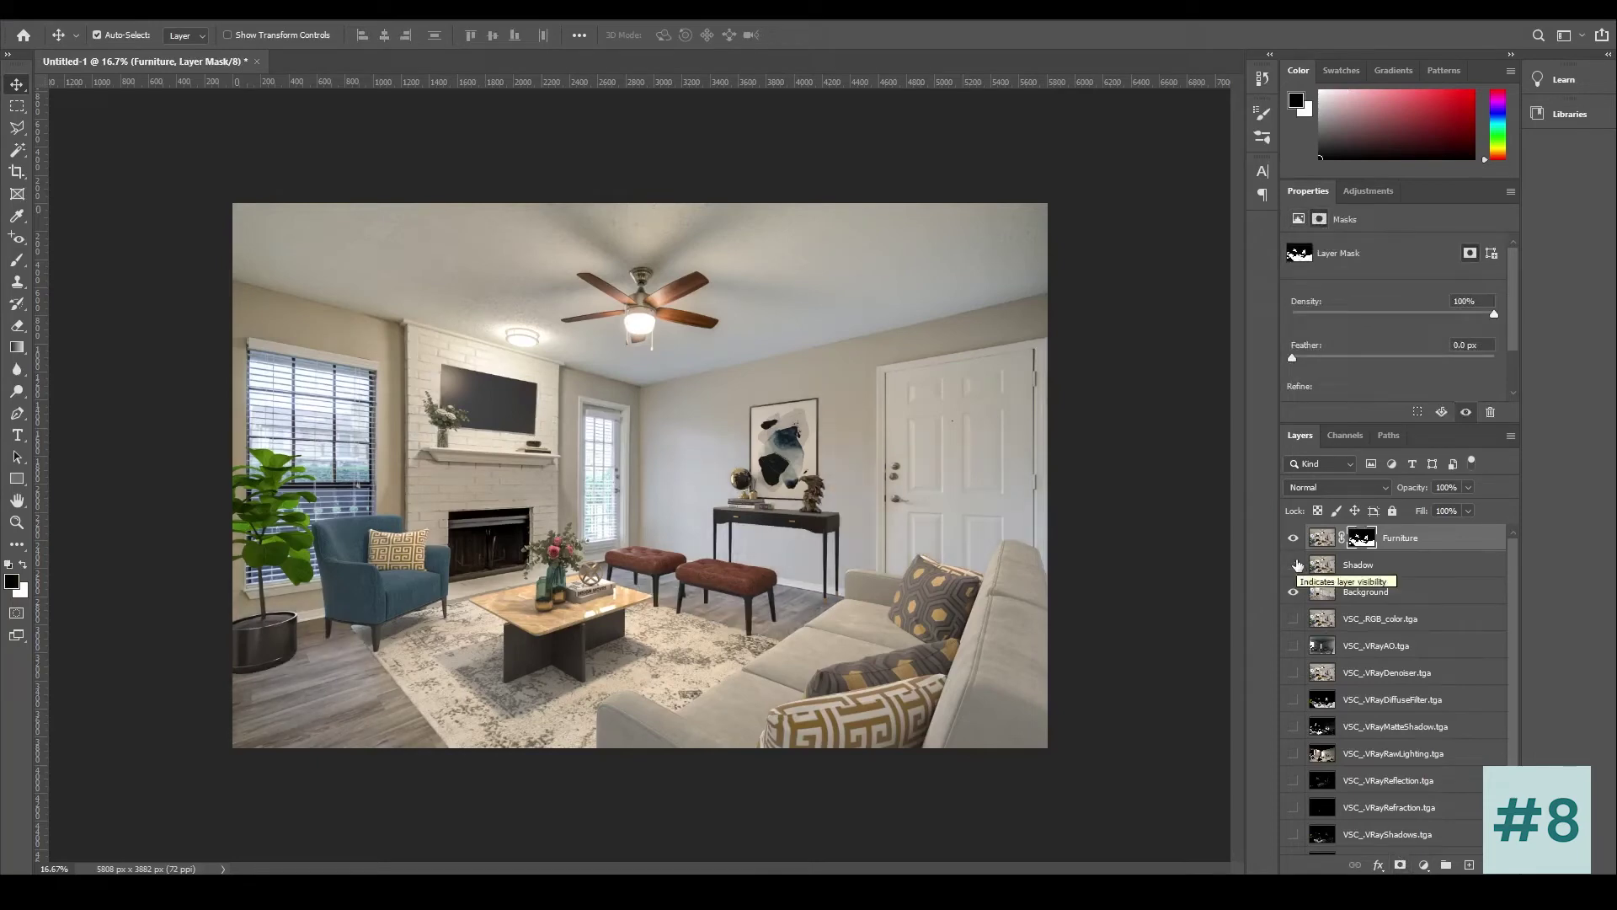
click(1292, 538)
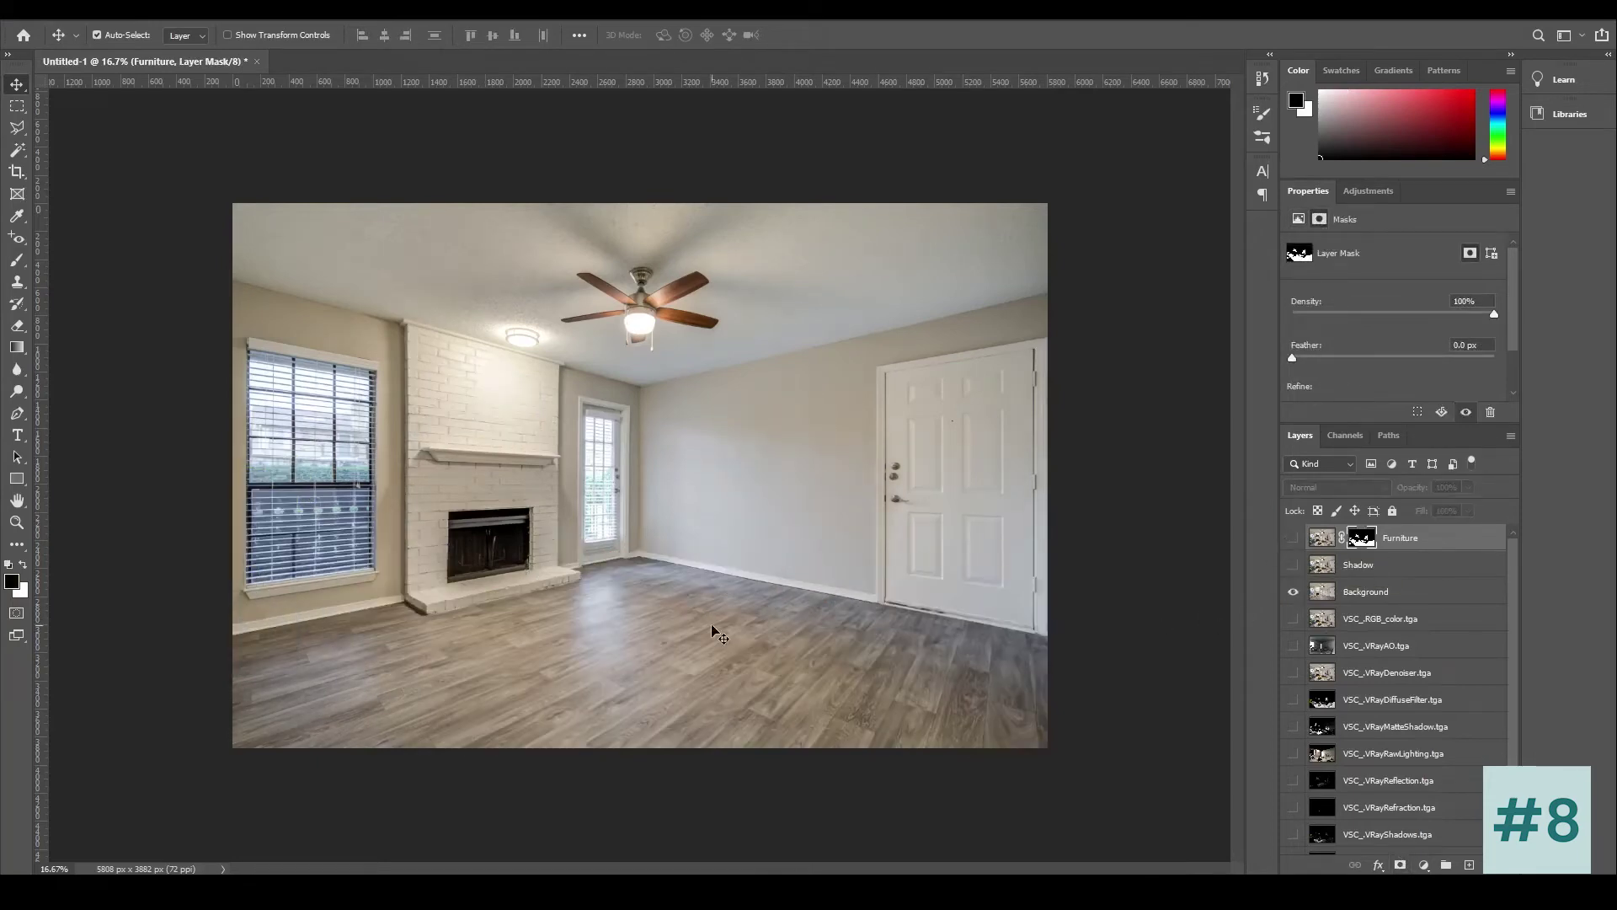
click(1293, 537)
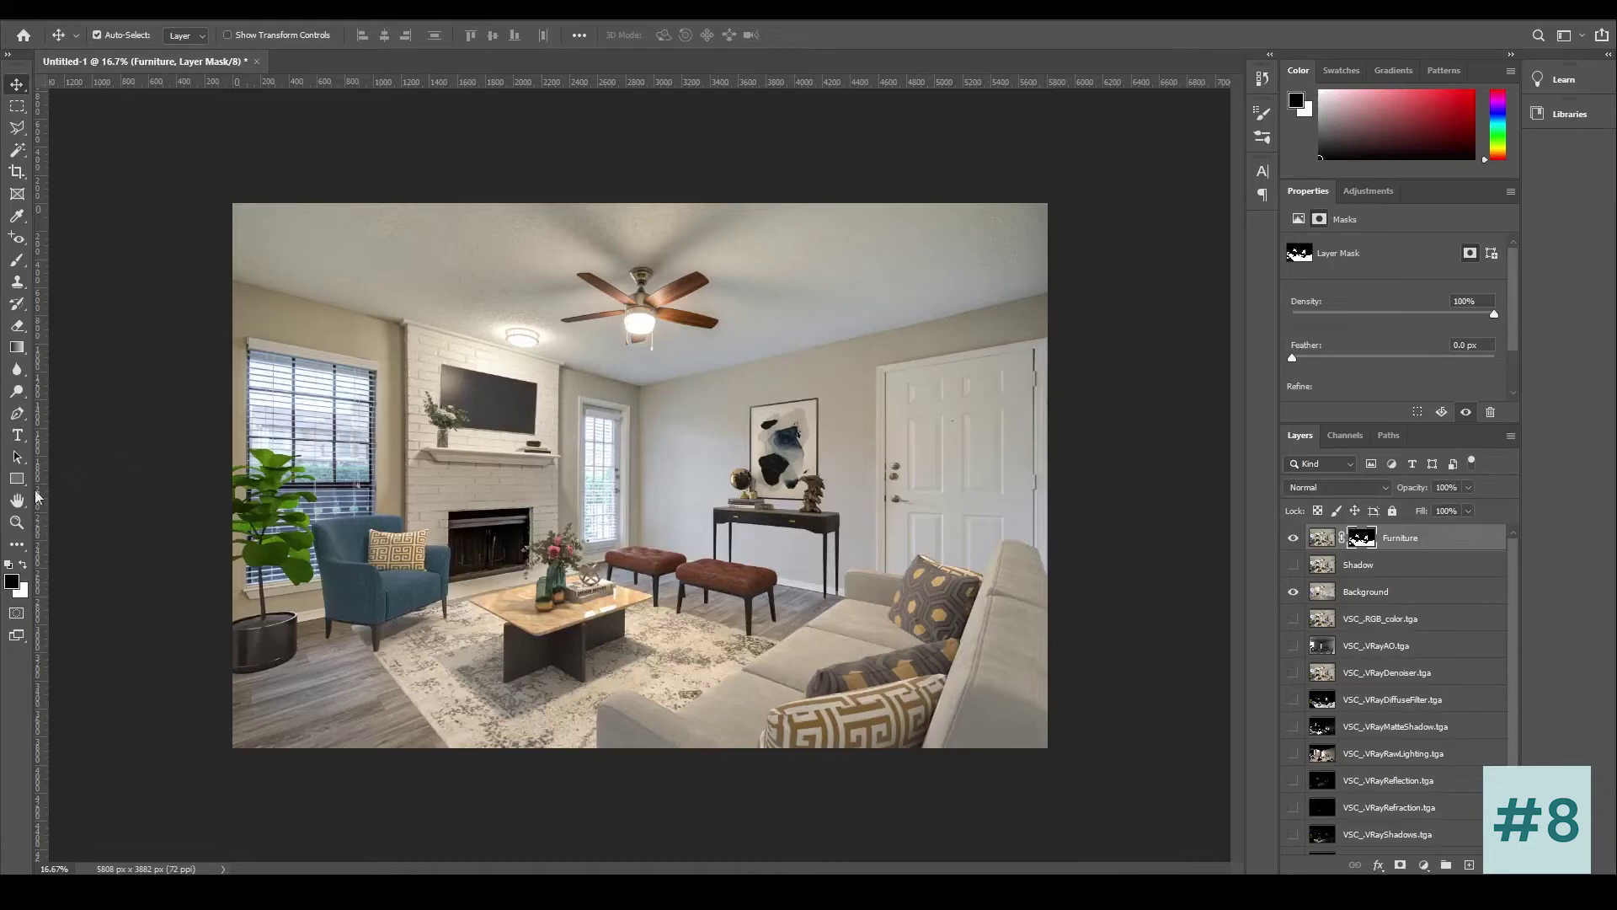
Step: Zoom into the console table and wall, pan around, and briefly show then hide Shadow
drag(720, 499, 1131, 582)
drag(1235, 411, 1250, 470)
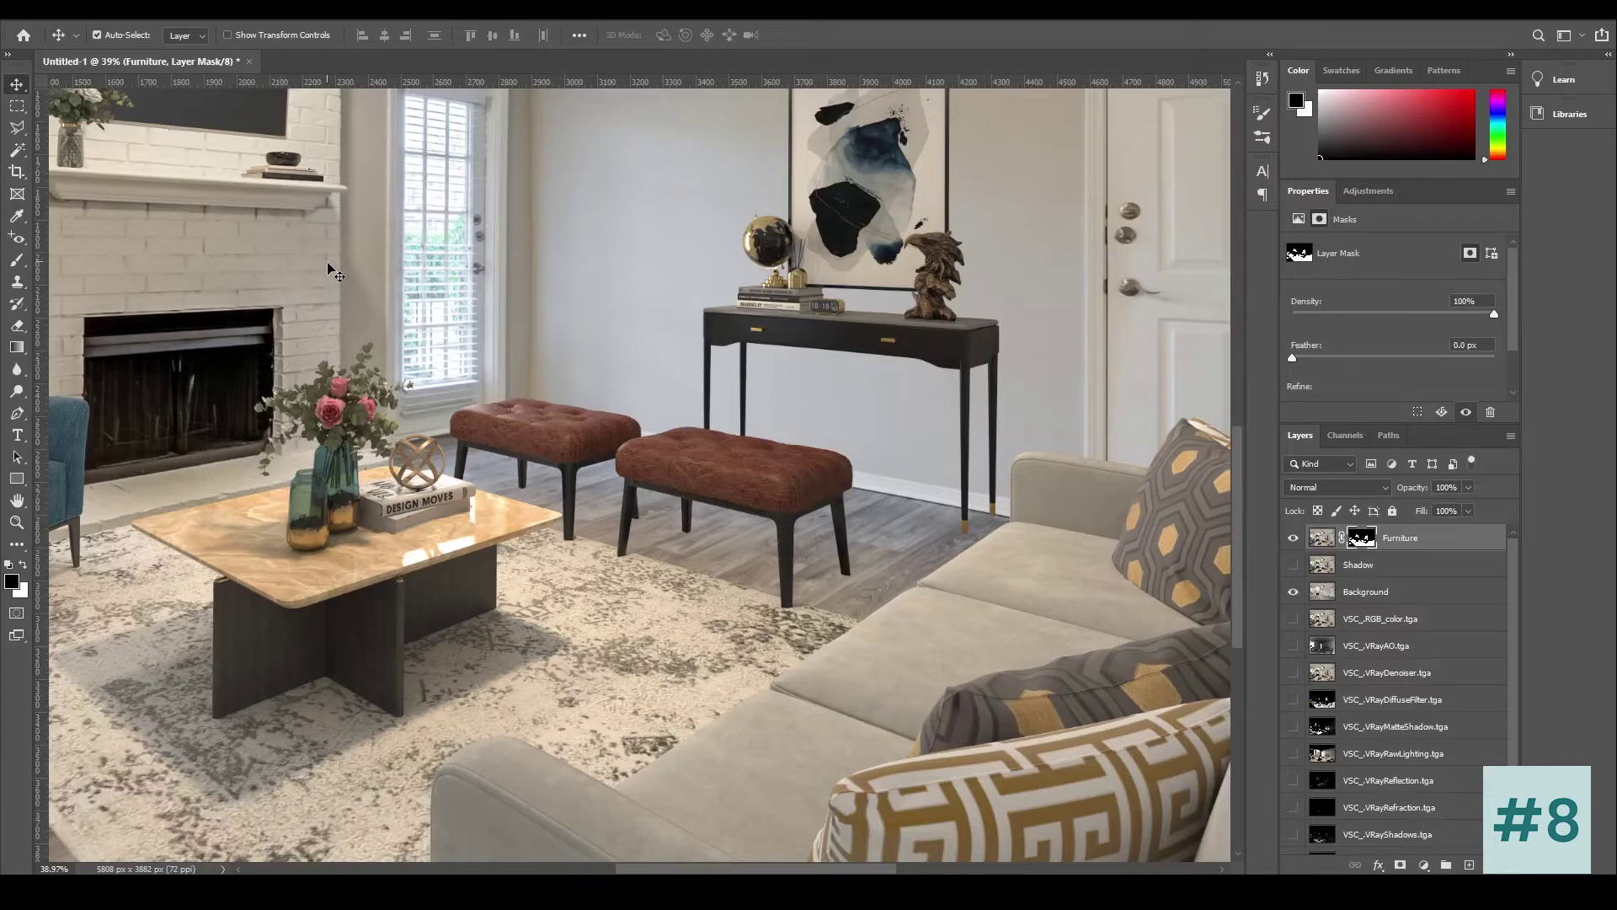
scroll(332, 271, up, 2)
scroll(332, 271, down, 1)
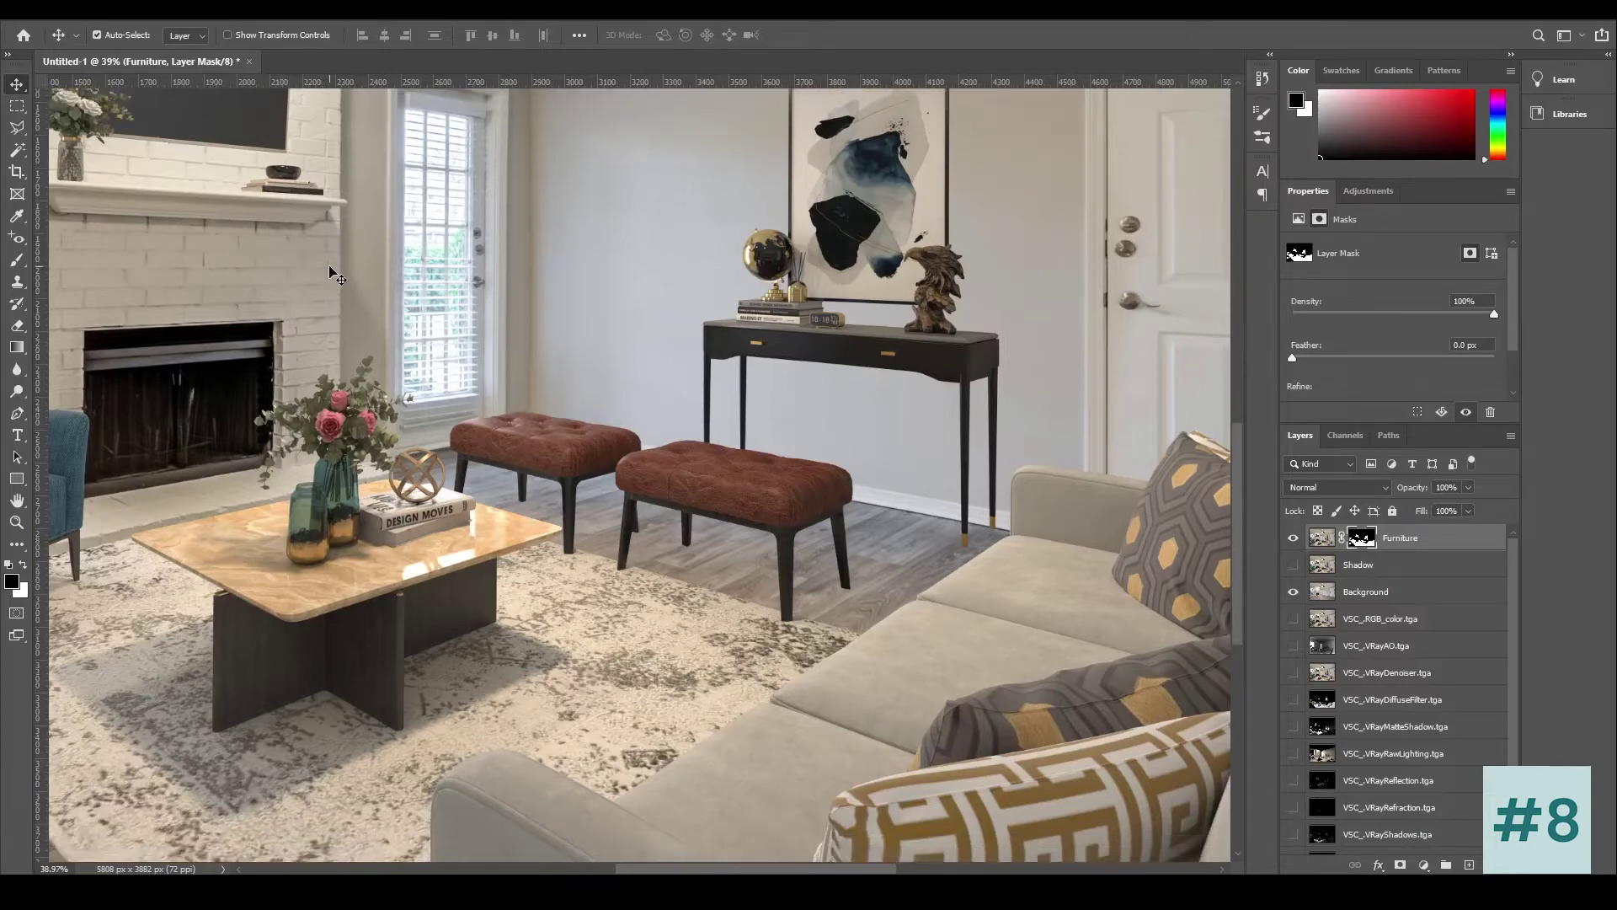
click(1292, 566)
click(1291, 566)
Step: Select the Shadow layer and toggle it repeatedly to compare shadows on the wall and table
click(1291, 566)
click(1291, 566)
click(1306, 569)
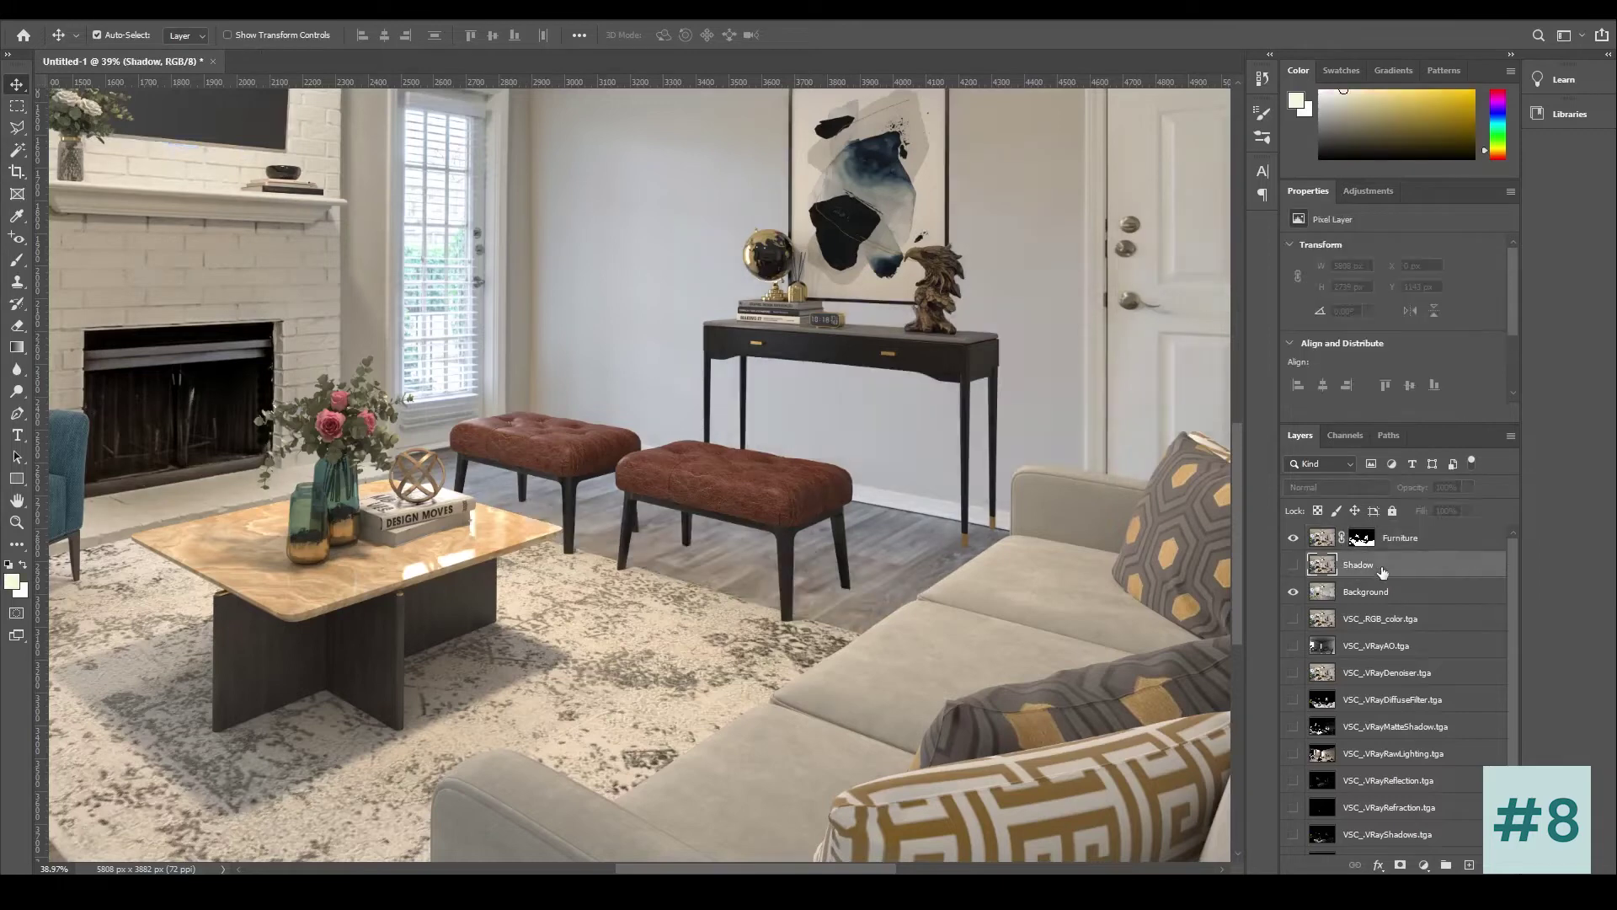
click(1294, 565)
click(1293, 565)
click(1294, 565)
click(1294, 565)
click(1293, 565)
click(1295, 563)
scroll(779, 446, up, 2)
scroll(799, 469, down, 3)
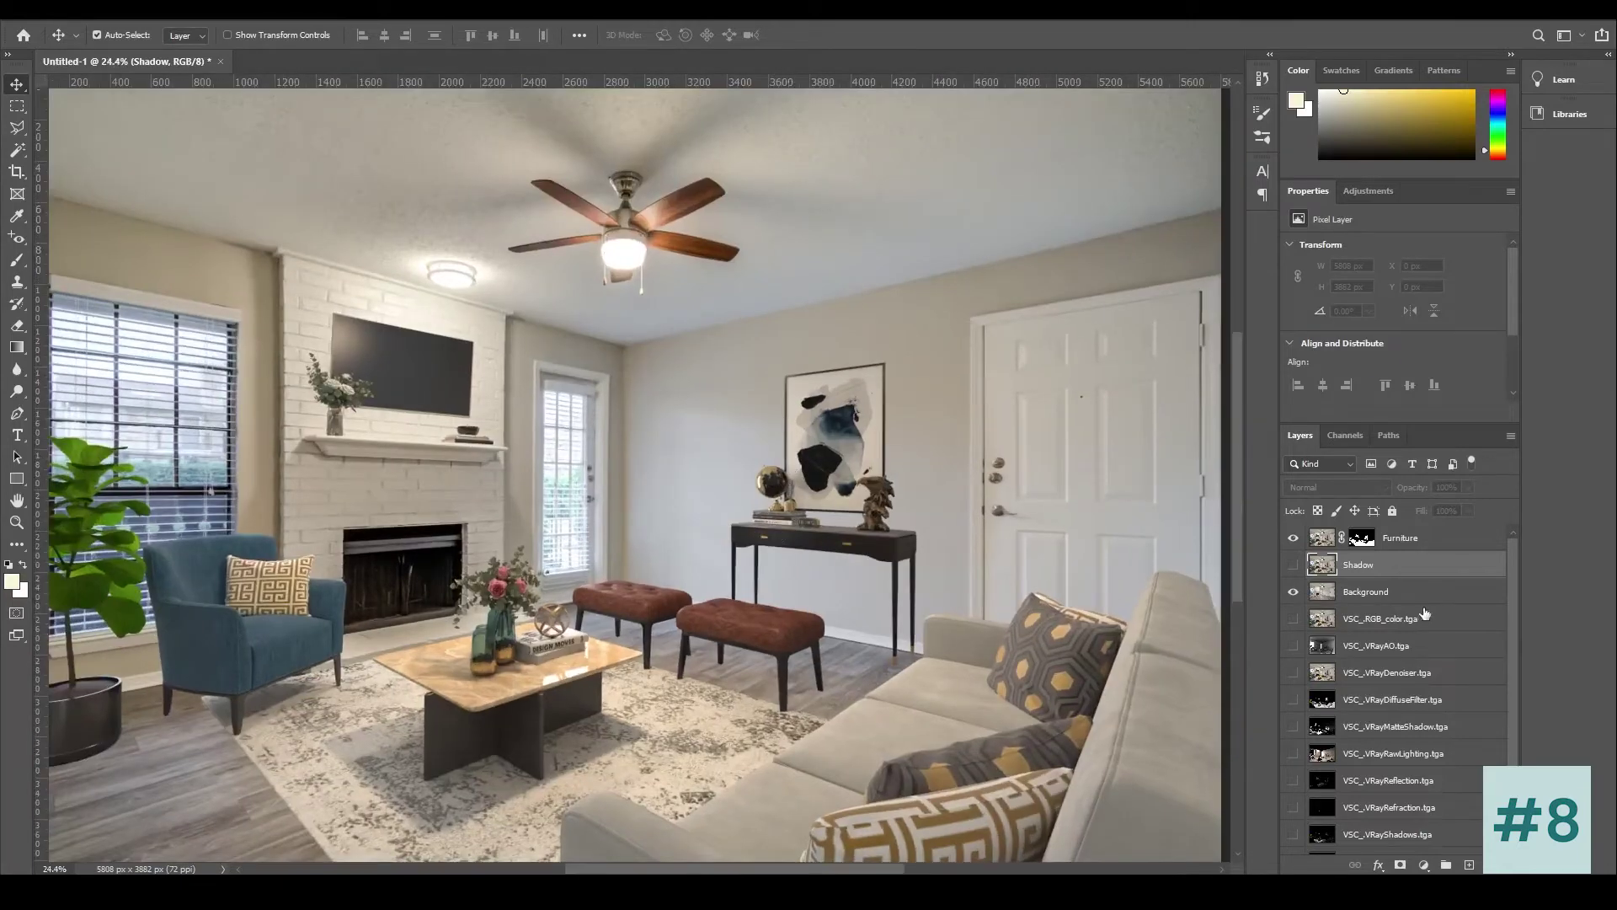
Step: Compare the shadows under the furniture, leave Shadow visible, and add a layer mask to it
click(1294, 564)
click(1294, 564)
click(1293, 564)
click(1293, 564)
click(1294, 565)
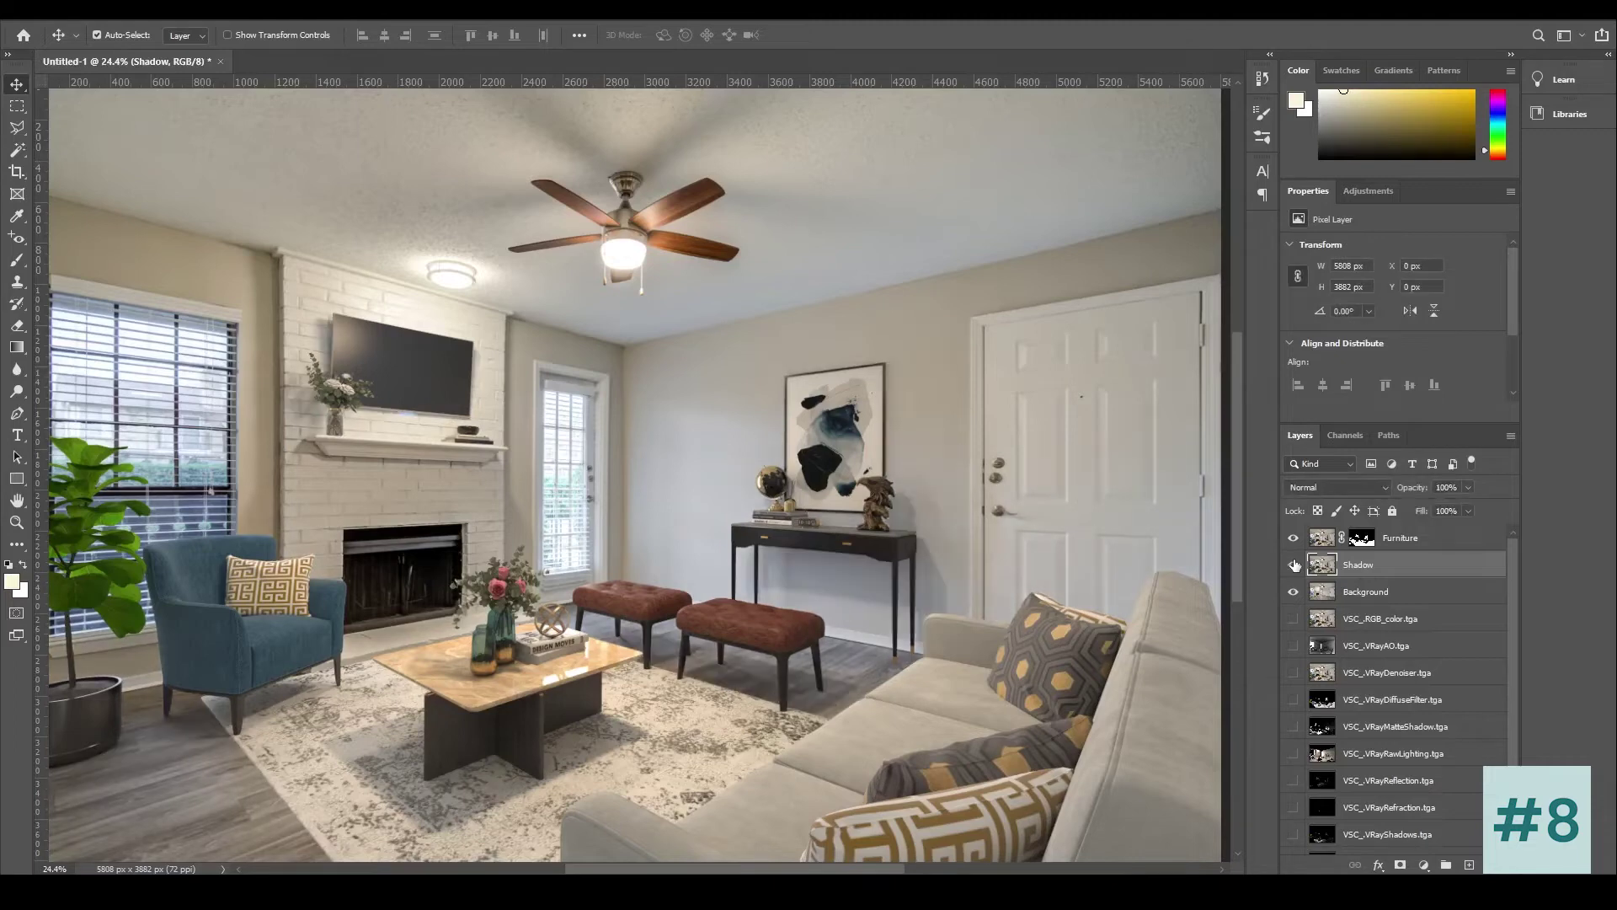
click(1293, 565)
click(1293, 564)
click(1294, 564)
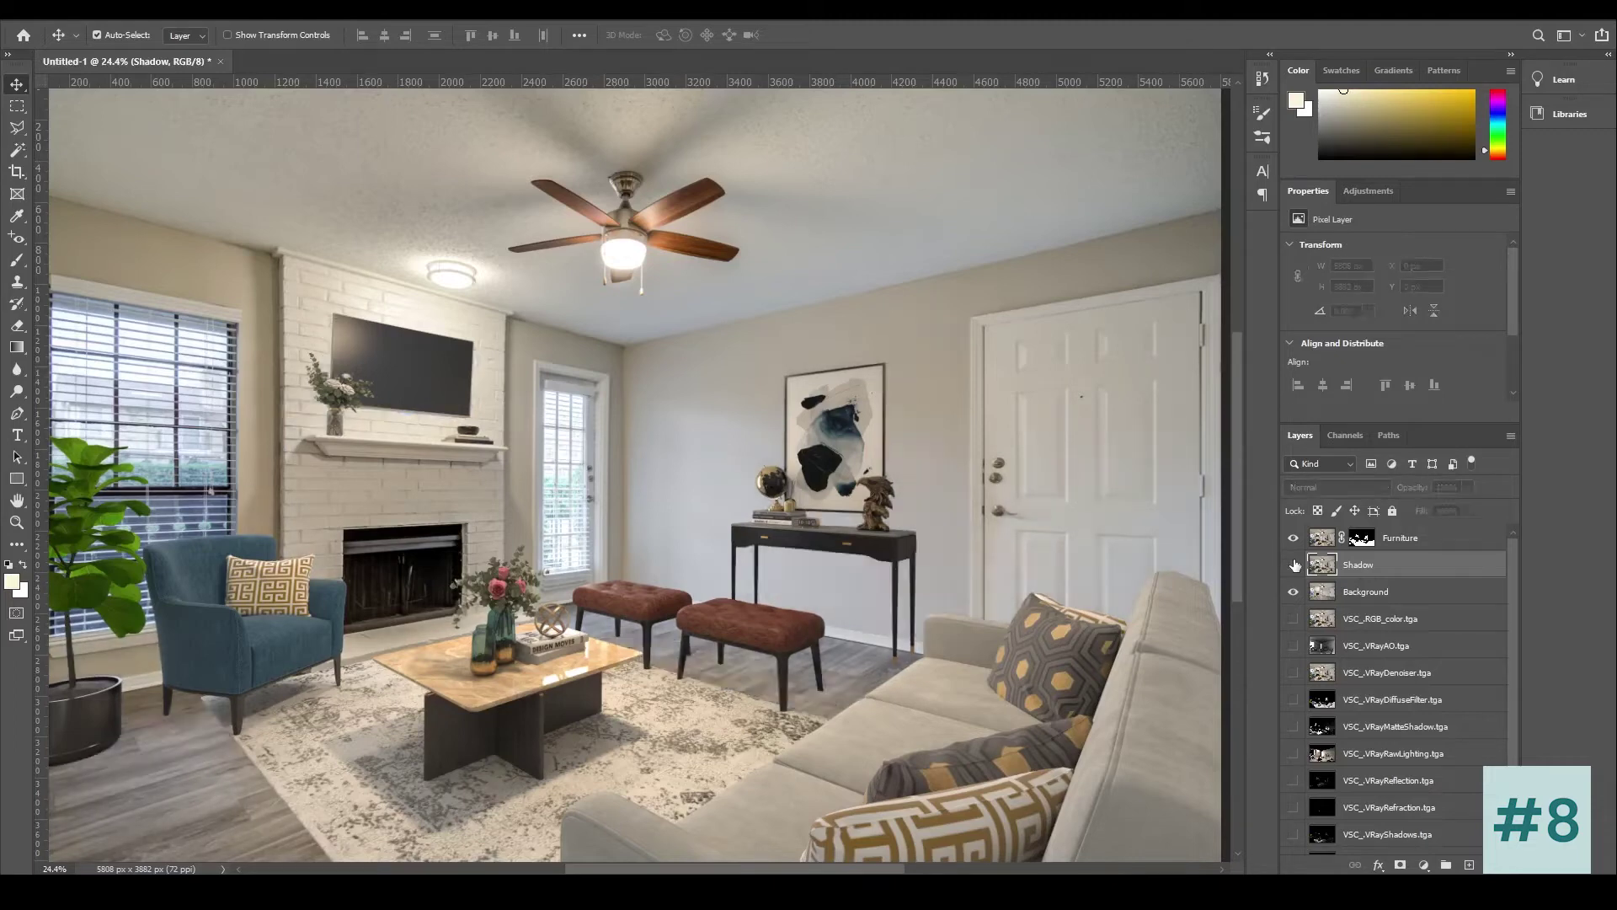
click(1293, 564)
click(1294, 564)
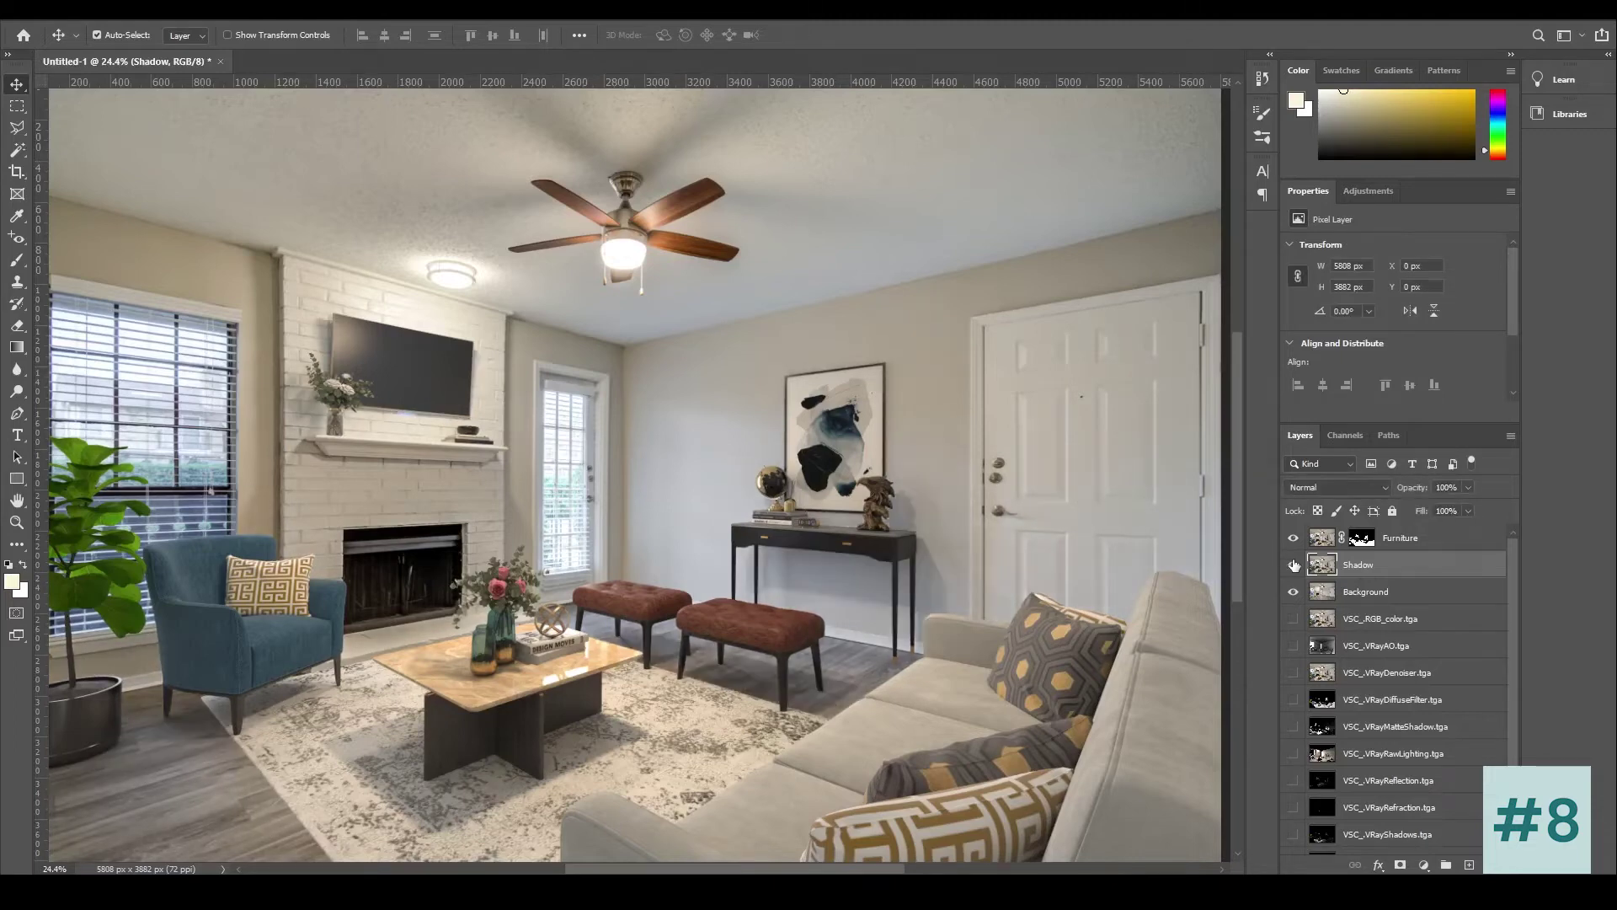
click(1293, 564)
click(1294, 564)
click(1294, 564)
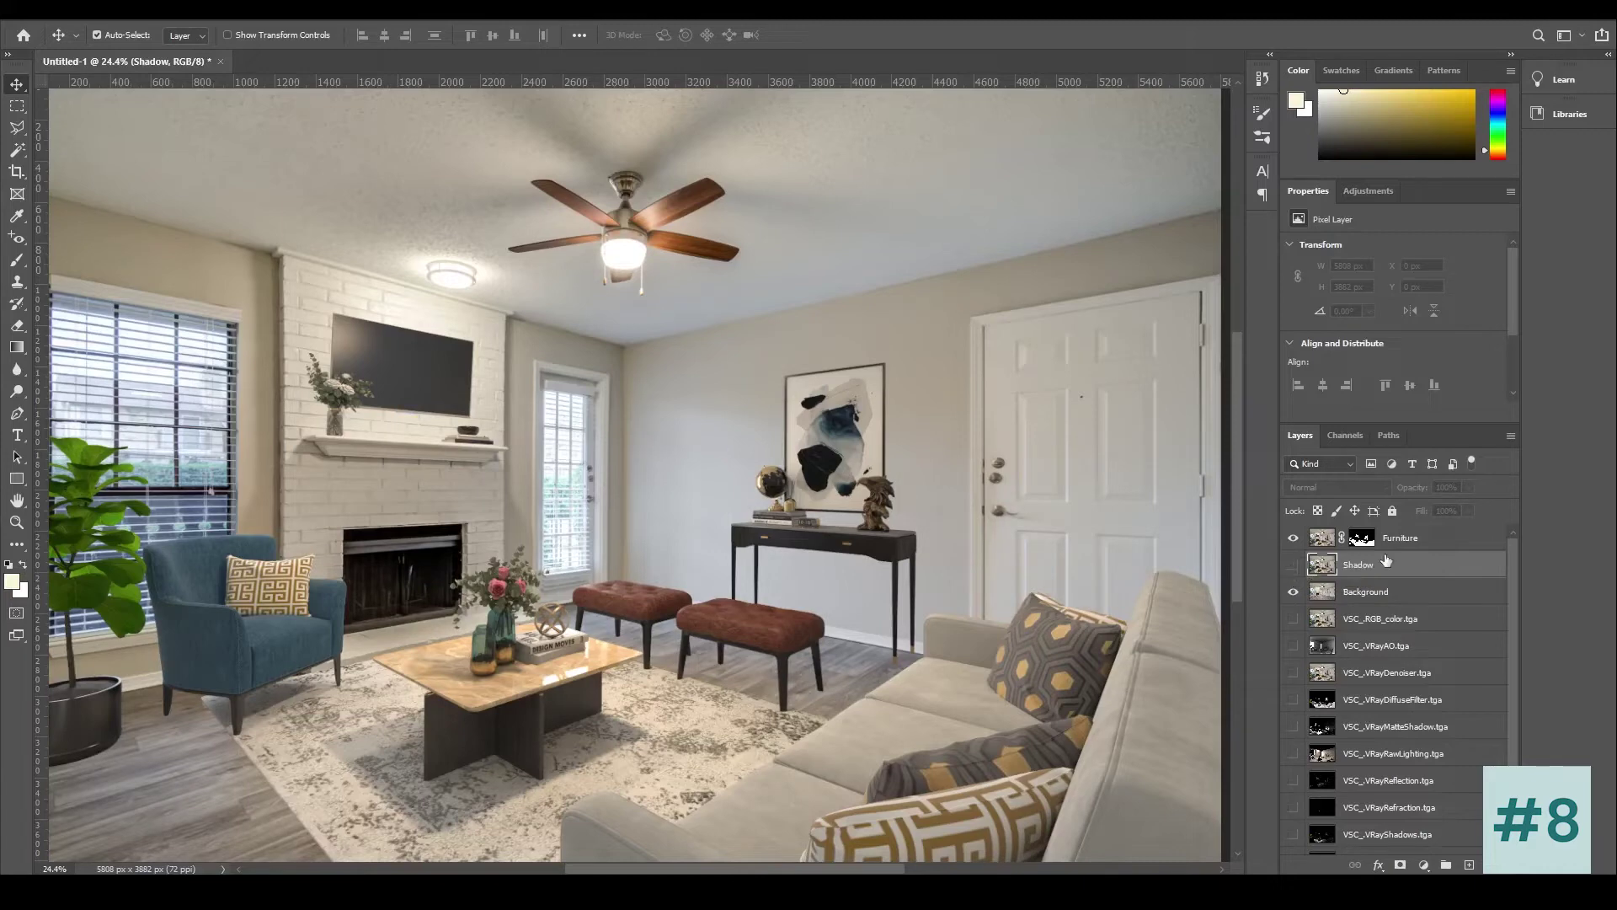
click(1294, 564)
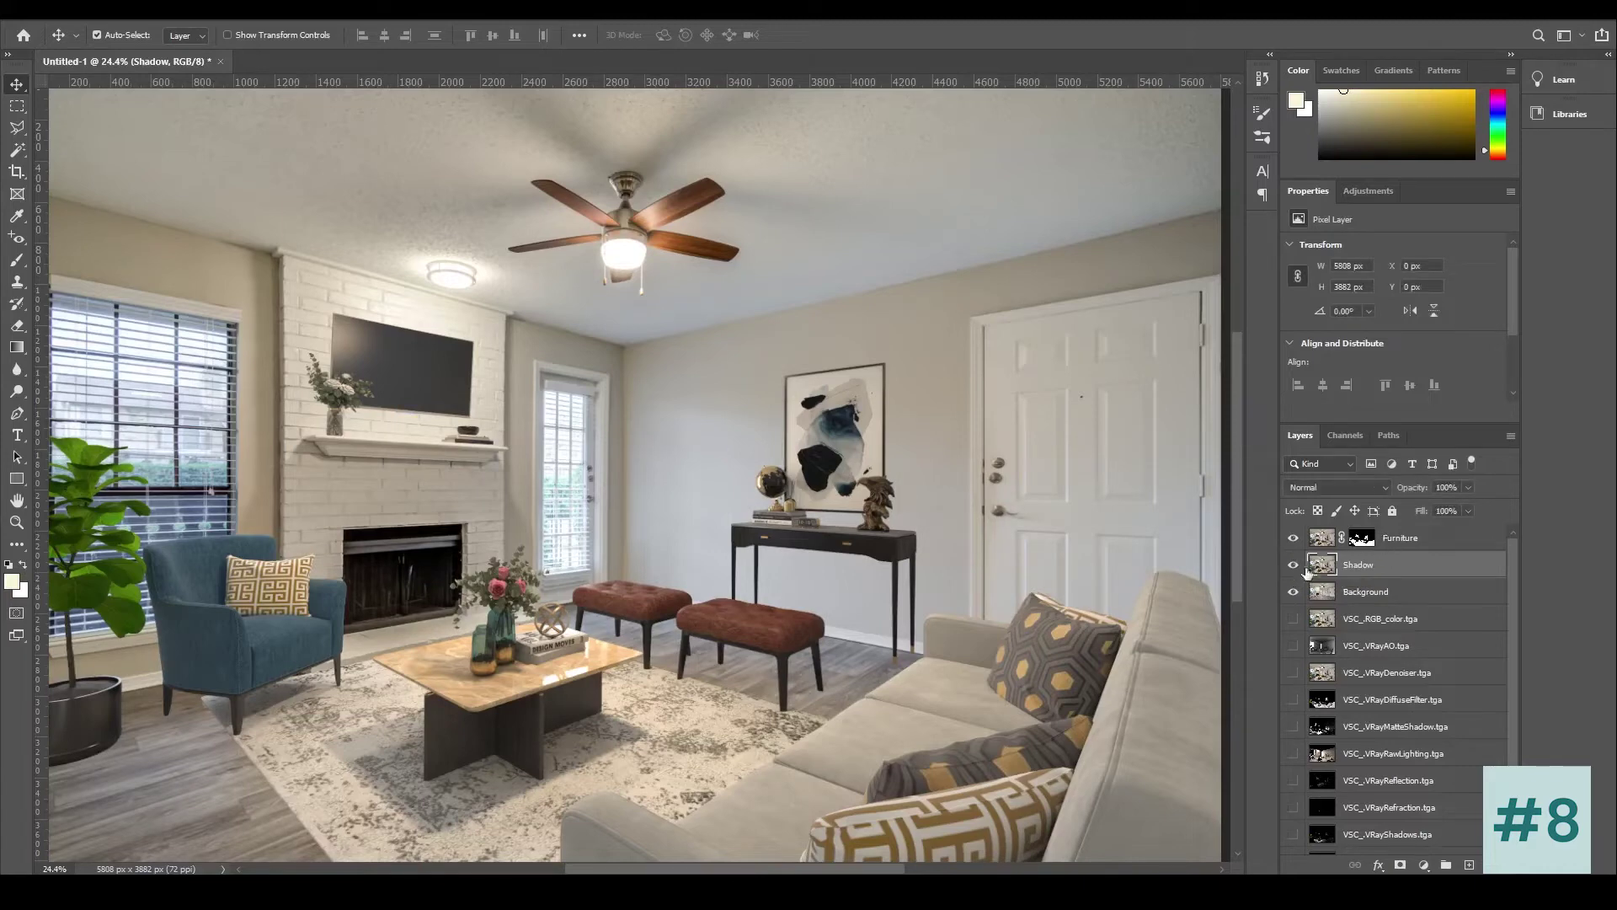
click(1401, 866)
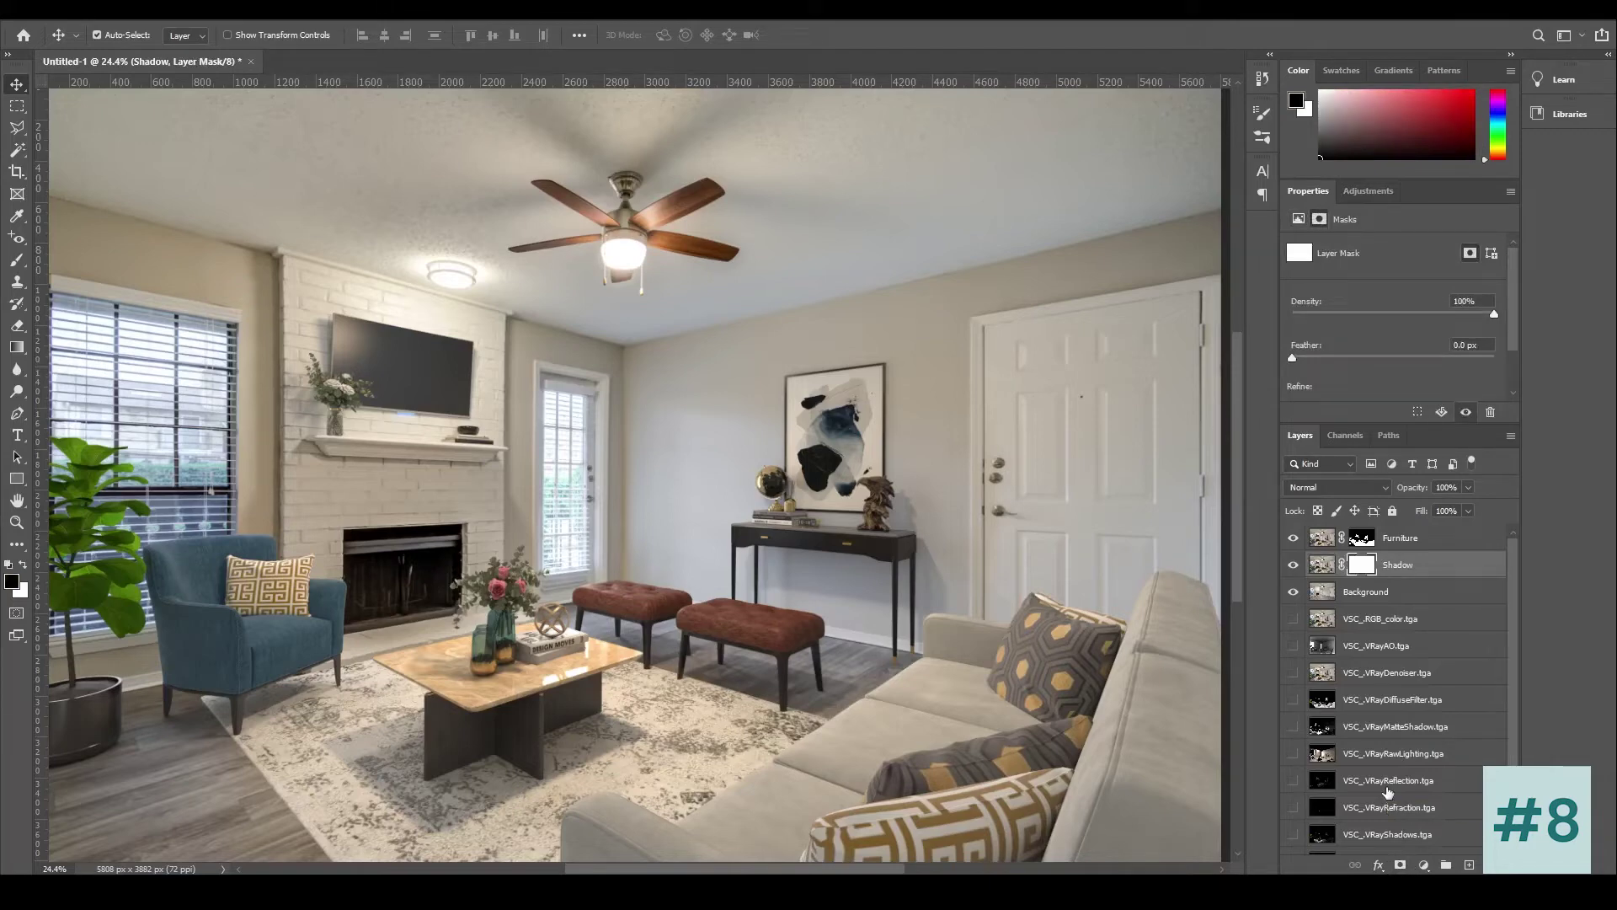
Step: Invert the Shadow mask to black, then pick the Brush tool with white as foreground
key(ctrl+i)
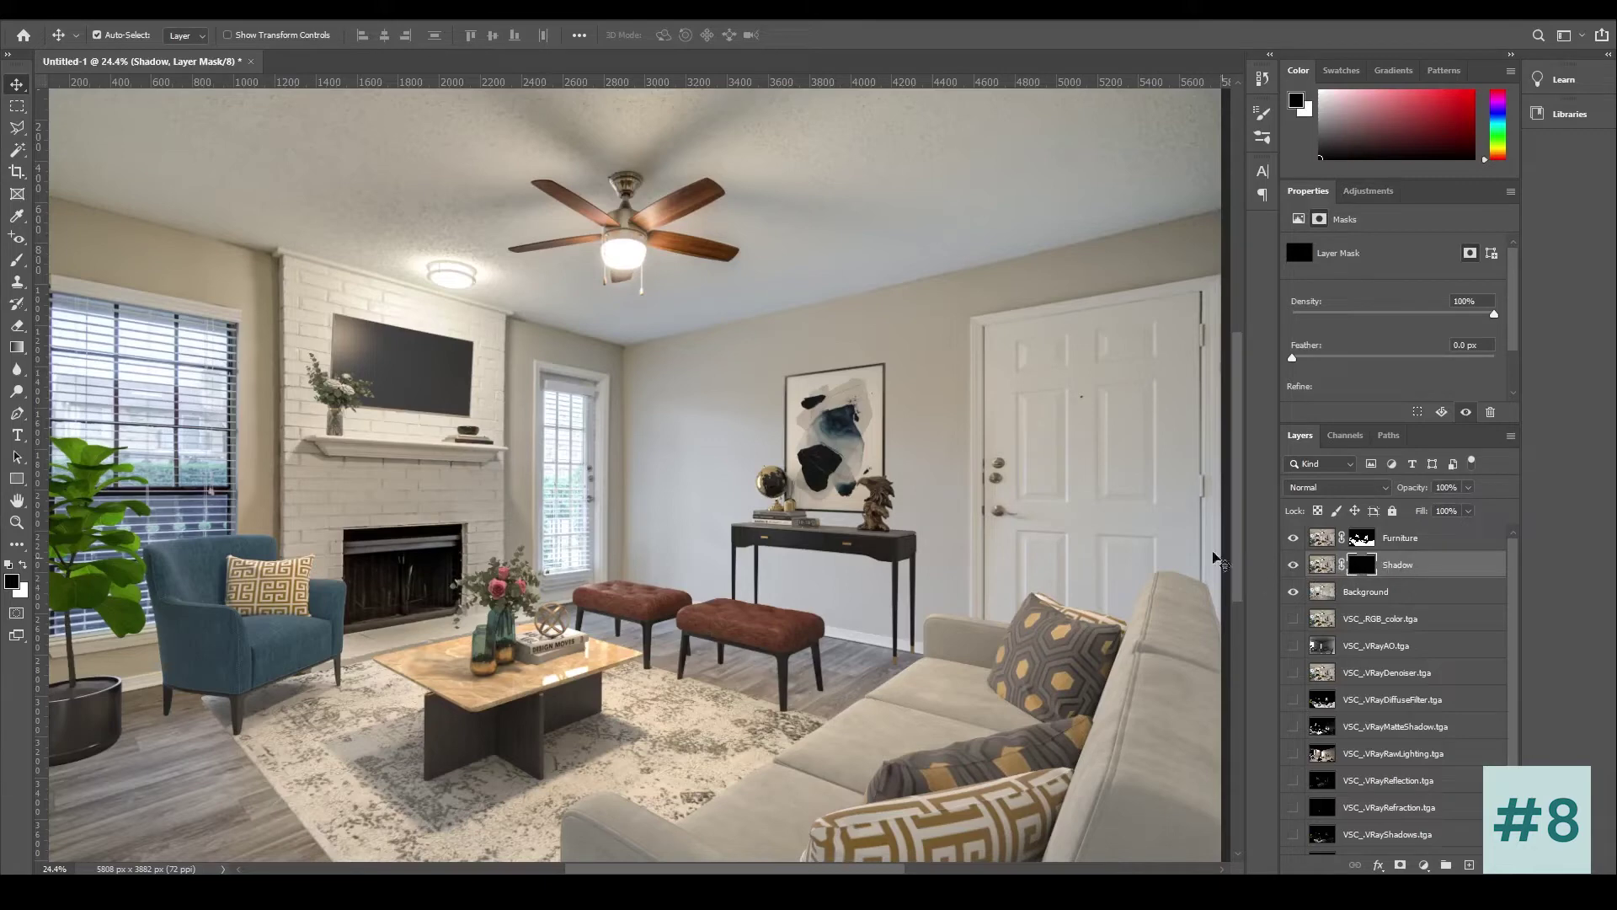
click(17, 261)
click(23, 565)
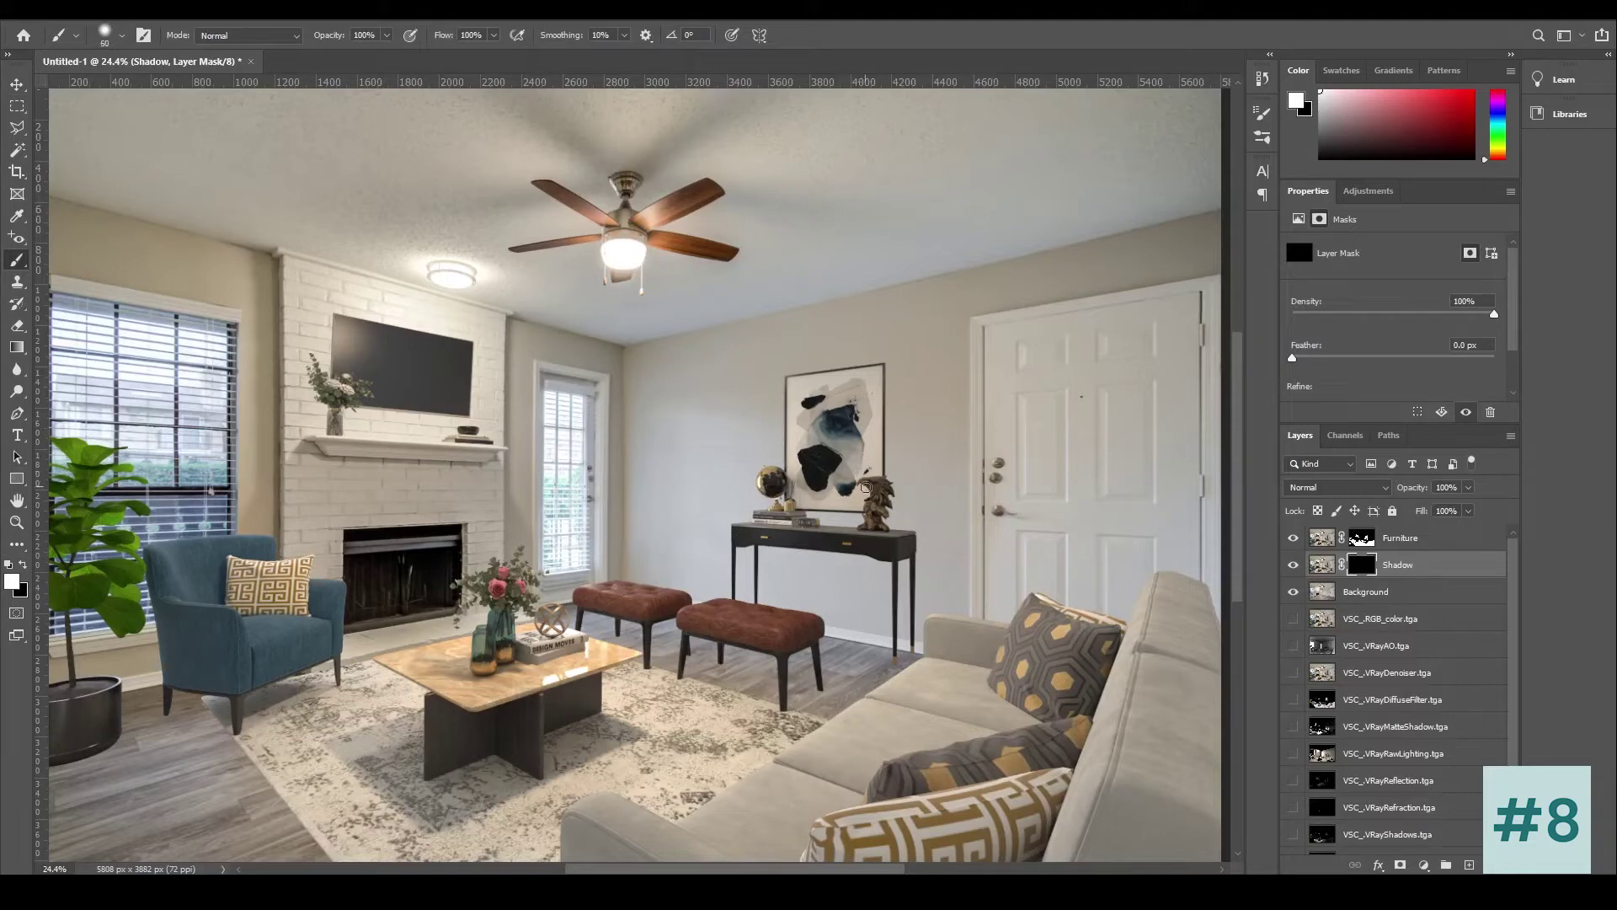
Step: Paint shadow back beside the eagle statue and under the front ottoman
scroll(880, 437, up, 4)
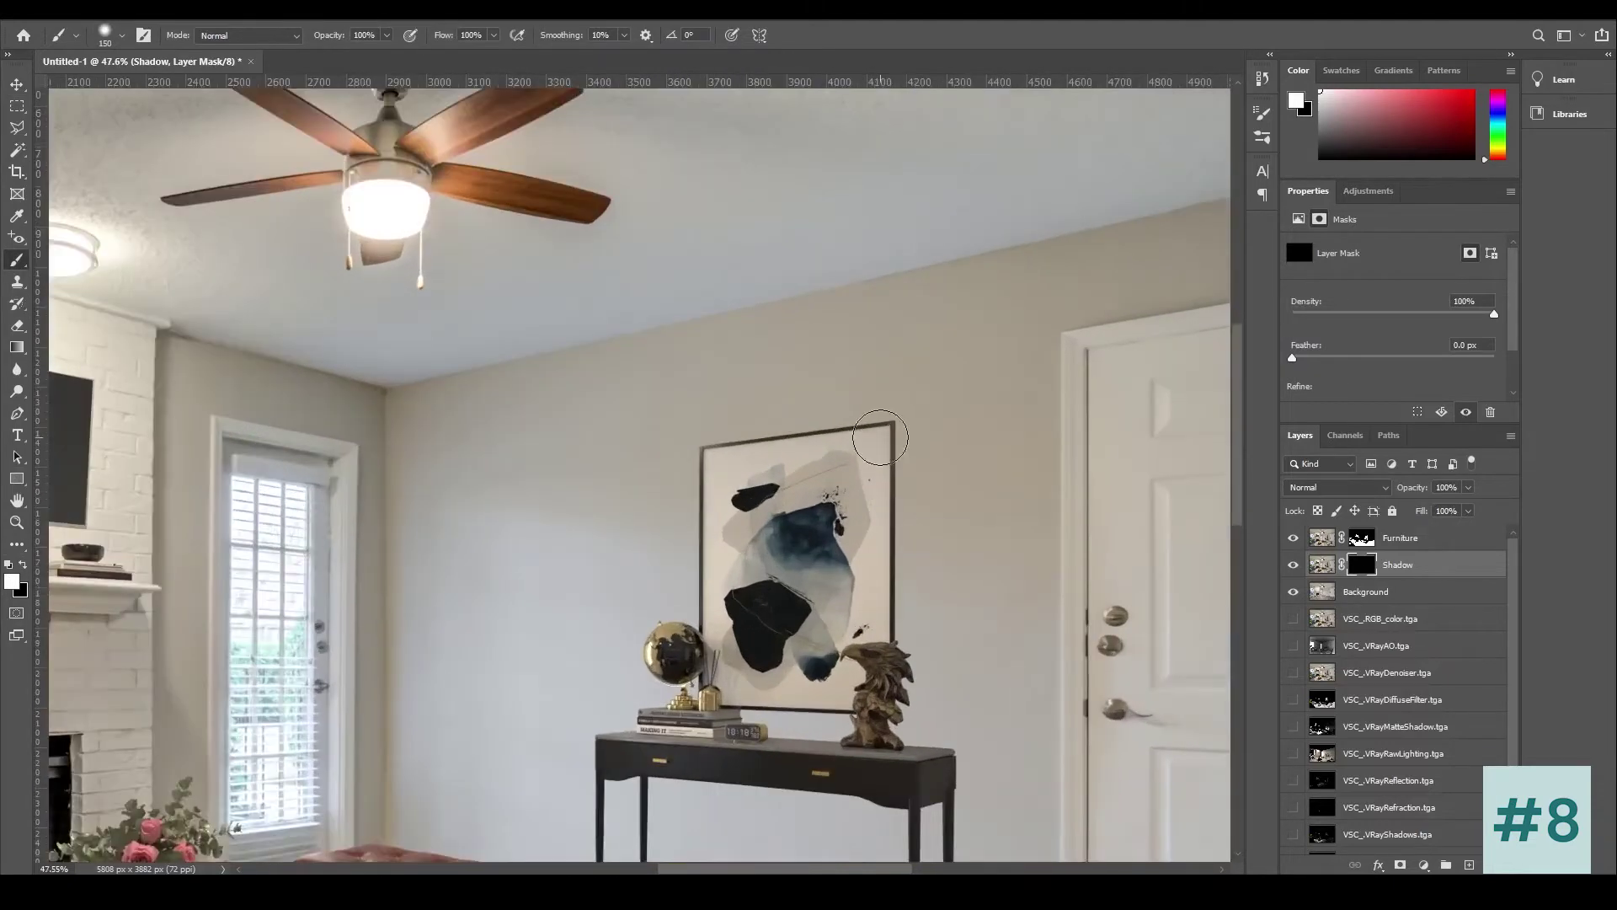
mouse_move(880, 437)
mouse_down()
mouse_move(886, 742)
mouse_move(710, 721)
mouse_move(726, 467)
mouse_move(711, 458)
mouse_move(726, 715)
mouse_move(654, 719)
mouse_move(789, 741)
mouse_move(854, 728)
mouse_move(929, 759)
mouse_move(943, 737)
mouse_move(913, 664)
mouse_move(957, 700)
mouse_move(937, 627)
mouse_move(976, 650)
mouse_move(954, 668)
mouse_move(912, 643)
mouse_move(987, 771)
mouse_move(951, 642)
mouse_move(935, 721)
mouse_move(951, 791)
mouse_move(926, 683)
mouse_move(908, 862)
mouse_move(904, 691)
mouse_move(921, 850)
mouse_move(897, 642)
mouse_move(852, 657)
mouse_move(840, 723)
mouse_move(840, 678)
mouse_move(805, 766)
mouse_move(765, 785)
mouse_move(766, 763)
mouse_move(731, 803)
mouse_move(897, 665)
mouse_move(614, 642)
mouse_move(650, 627)
mouse_move(613, 628)
mouse_move(604, 654)
mouse_move(660, 646)
mouse_move(665, 672)
mouse_move(719, 670)
mouse_move(719, 688)
mouse_move(761, 667)
mouse_move(758, 752)
mouse_move(779, 705)
mouse_move(874, 723)
mouse_move(868, 780)
mouse_move(840, 777)
mouse_move(1025, 784)
mouse_move(712, 770)
mouse_move(919, 824)
mouse_up()
scroll(914, 722, down, 2)
scroll(935, 715, down, 1)
scroll(905, 693, down, 1)
scroll(762, 733, down, 1)
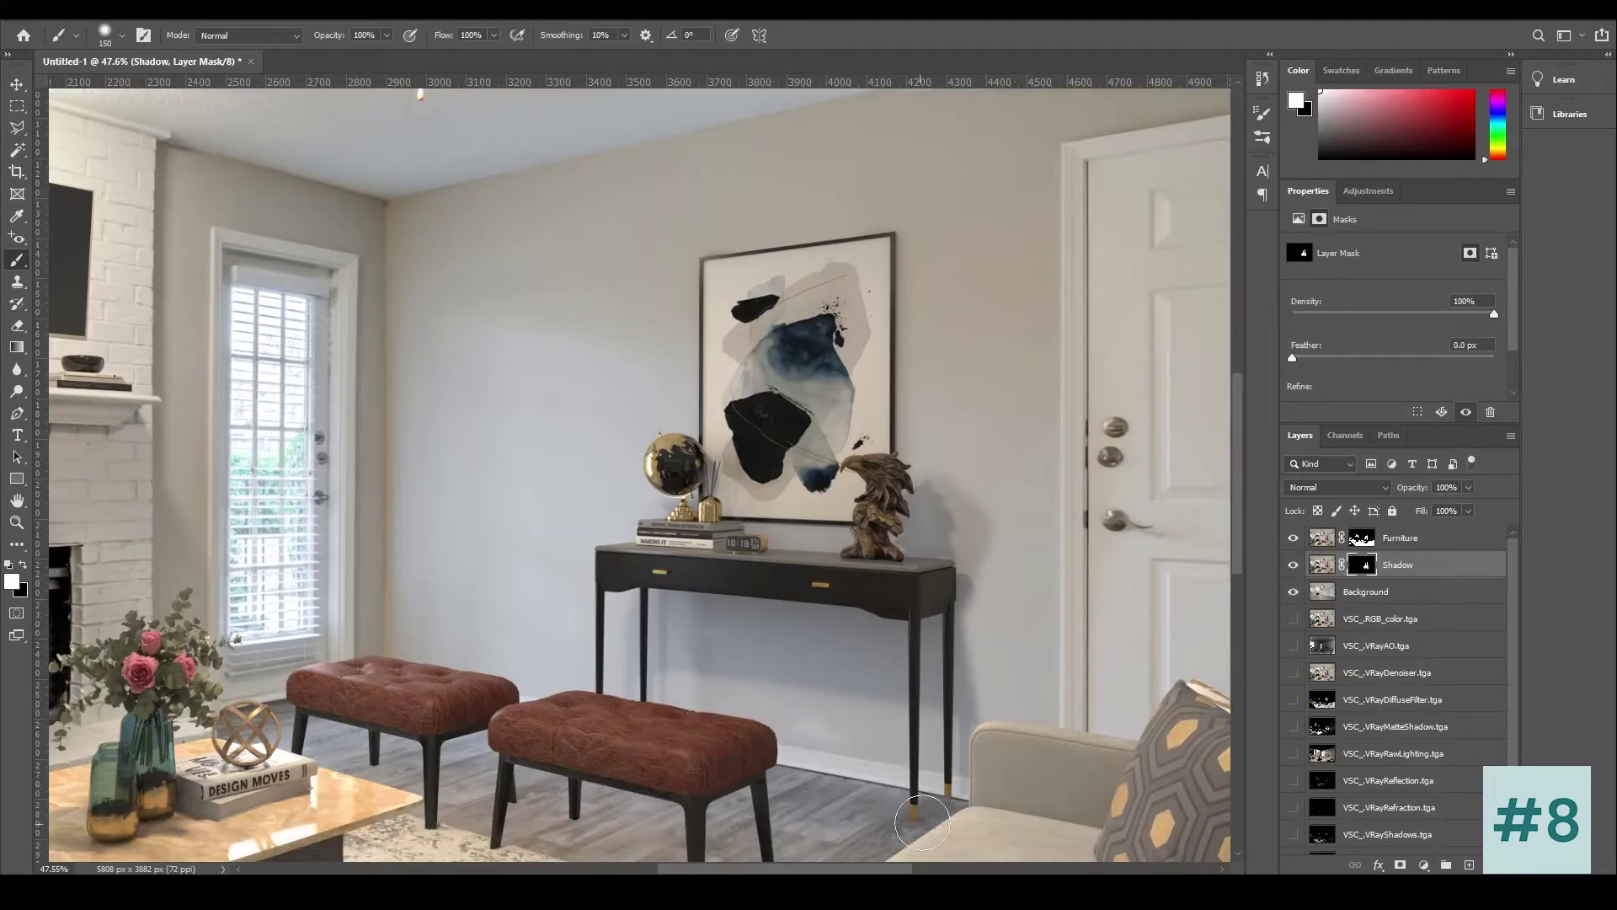
scroll(554, 716, down, 2)
mouse_move(581, 779)
mouse_down()
mouse_move(559, 776)
mouse_move(606, 785)
mouse_up()
mouse_move(827, 846)
mouse_down()
mouse_move(685, 773)
mouse_move(615, 776)
mouse_up()
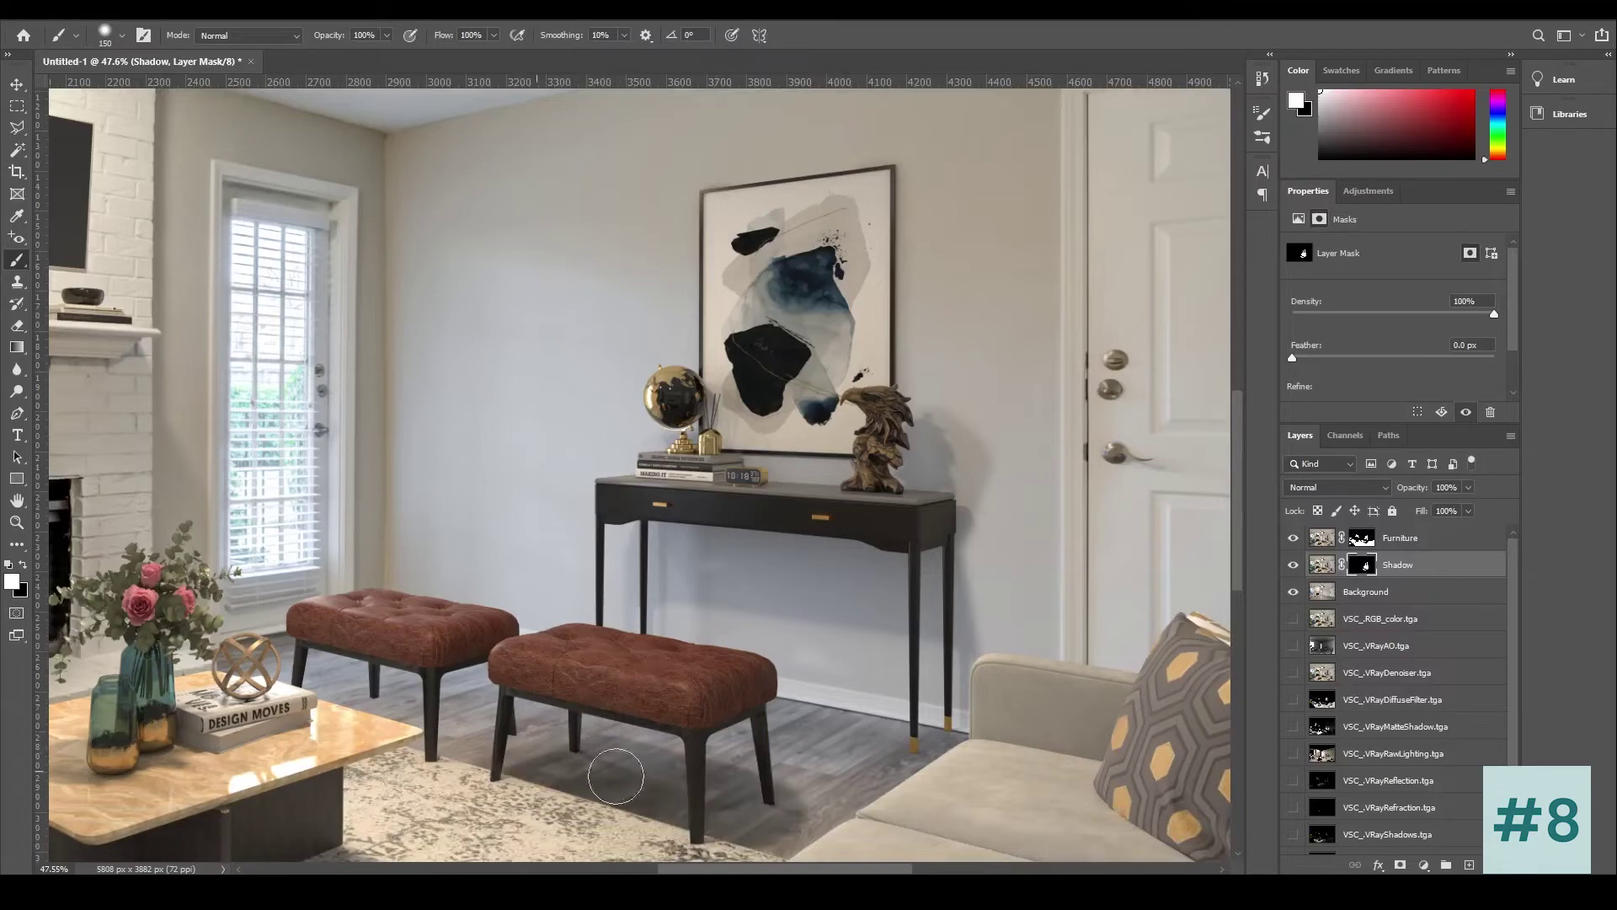
Step: Restore floor shadows under the rear ottoman and near the sofa edge
scroll(780, 815, down, 1)
drag(800, 770, 682, 802)
mouse_move(555, 741)
mouse_down()
mouse_move(252, 610)
mouse_move(567, 712)
mouse_up()
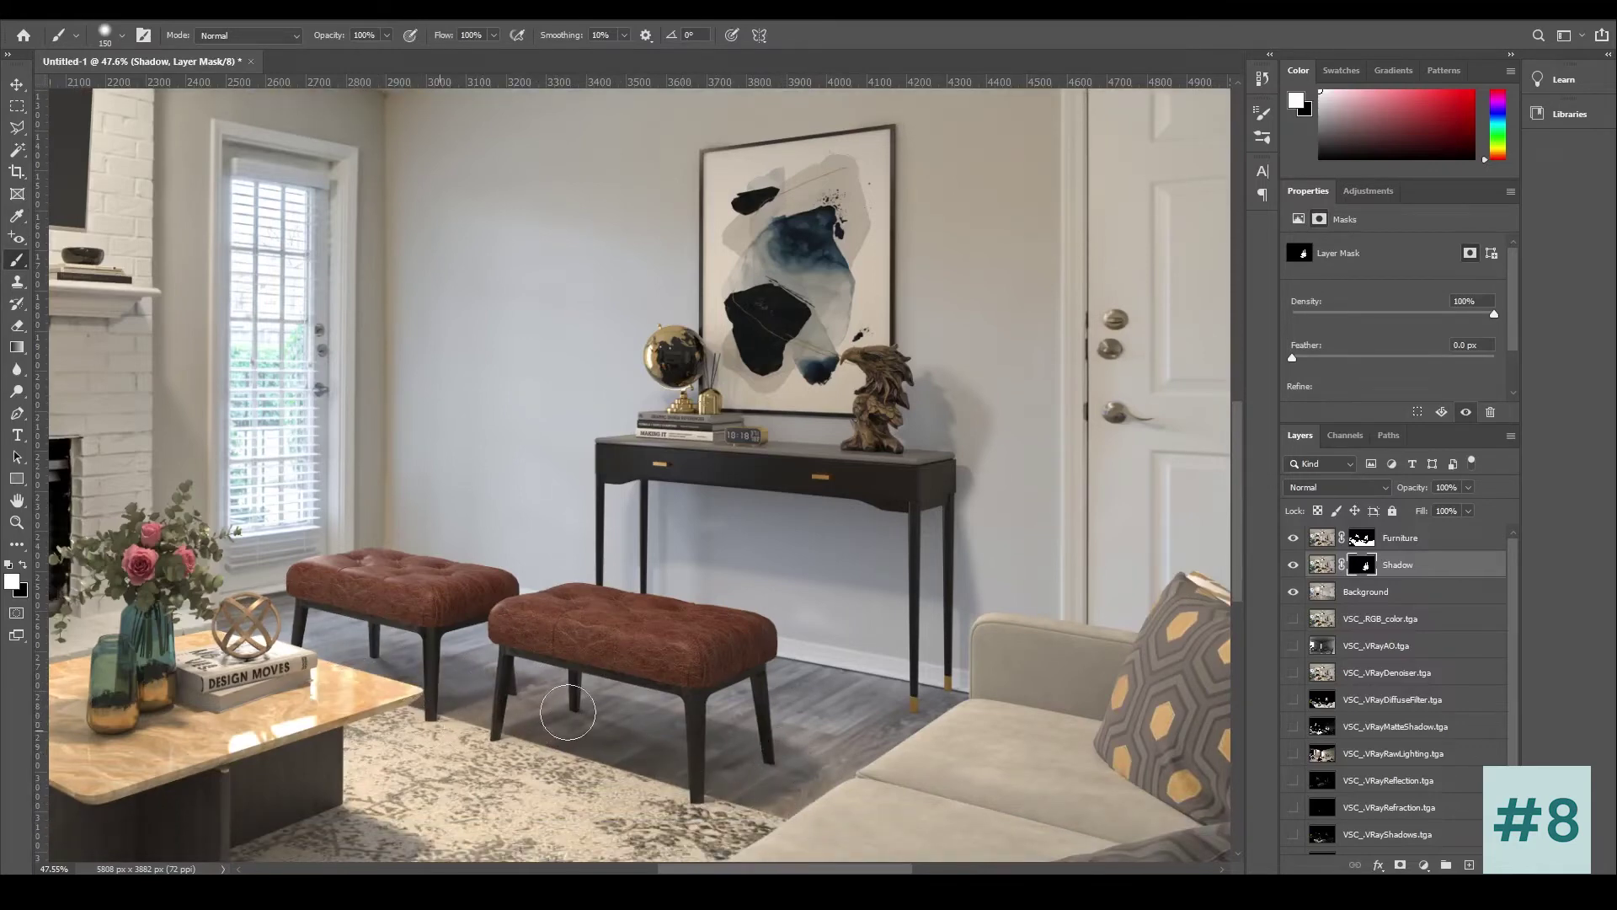
scroll(595, 632, down, 4)
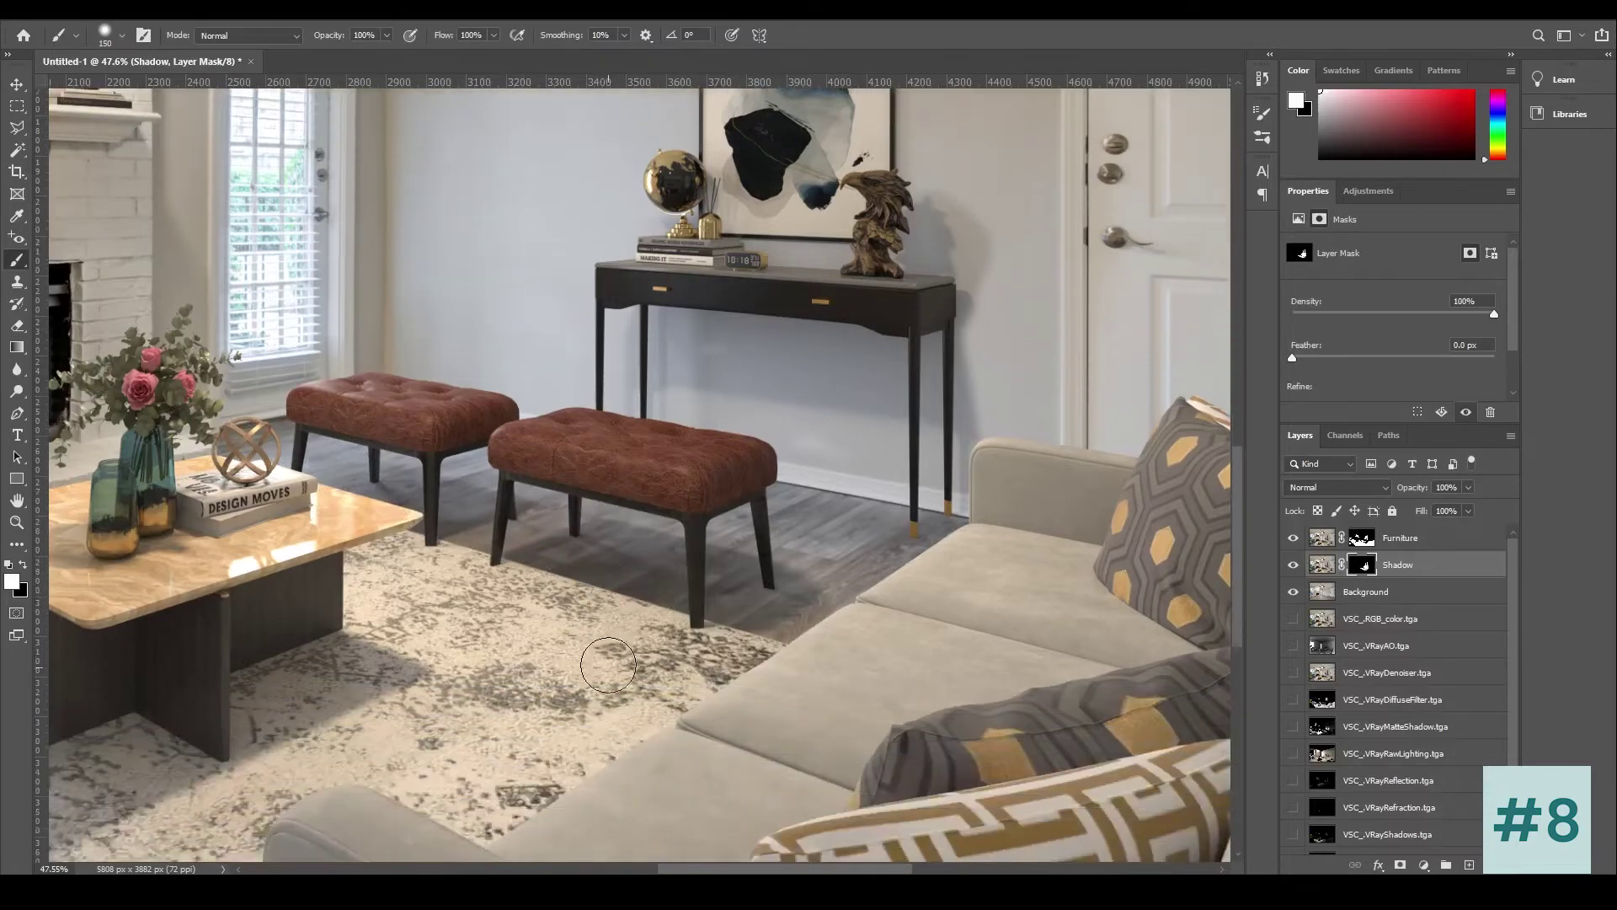
scroll(608, 665, down, 3)
drag(820, 481, 744, 507)
scroll(422, 512, down, 6)
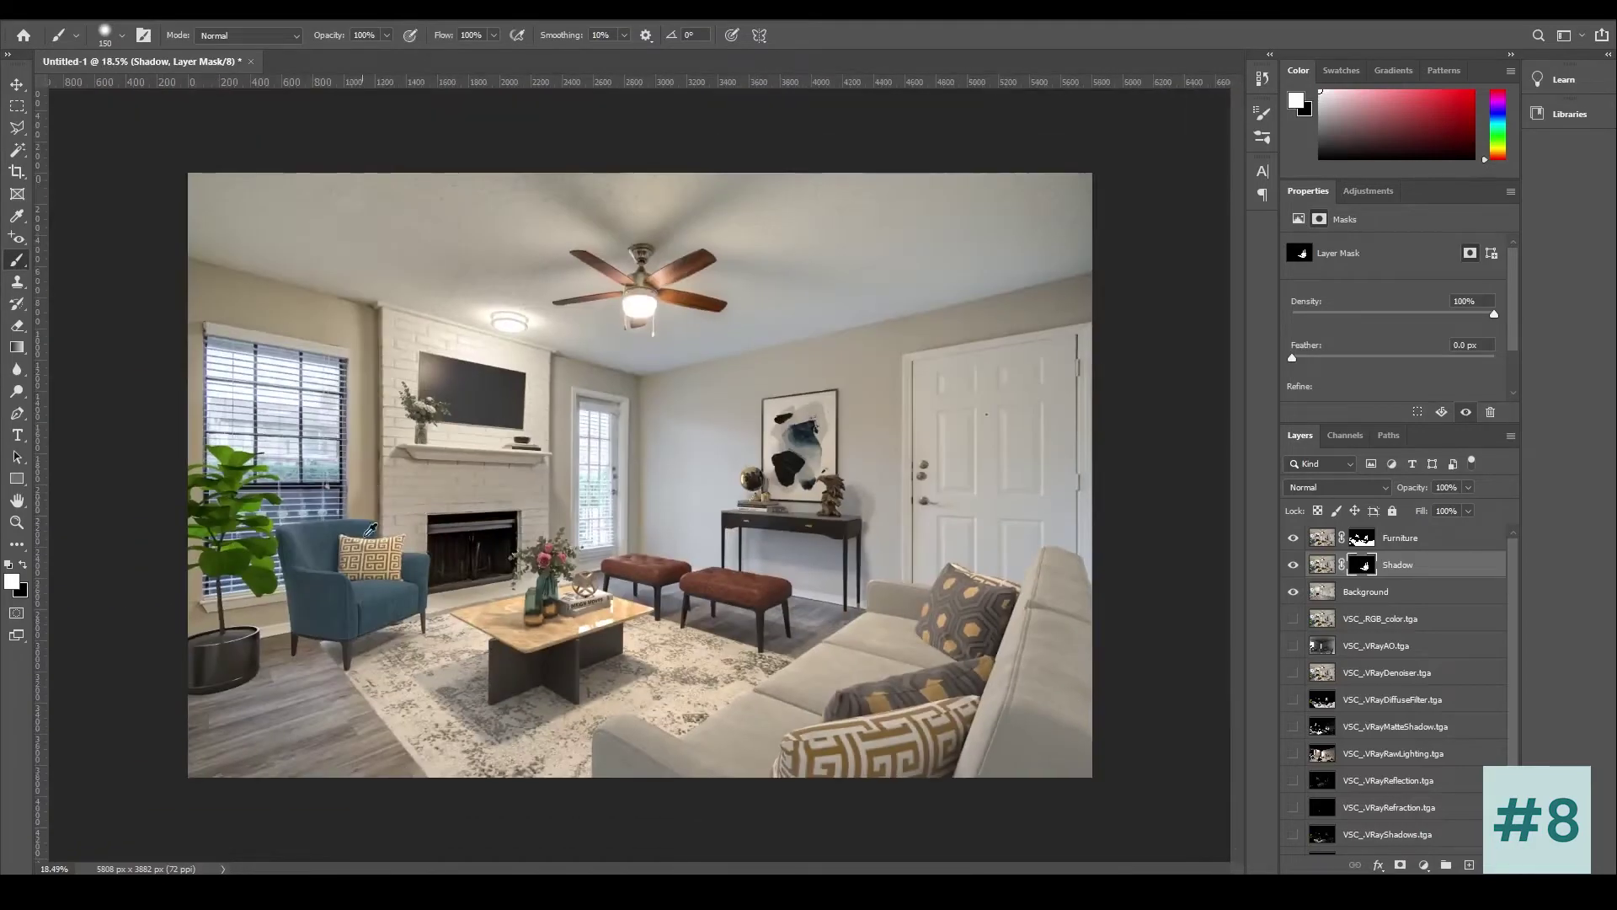
scroll(304, 668, up, 3)
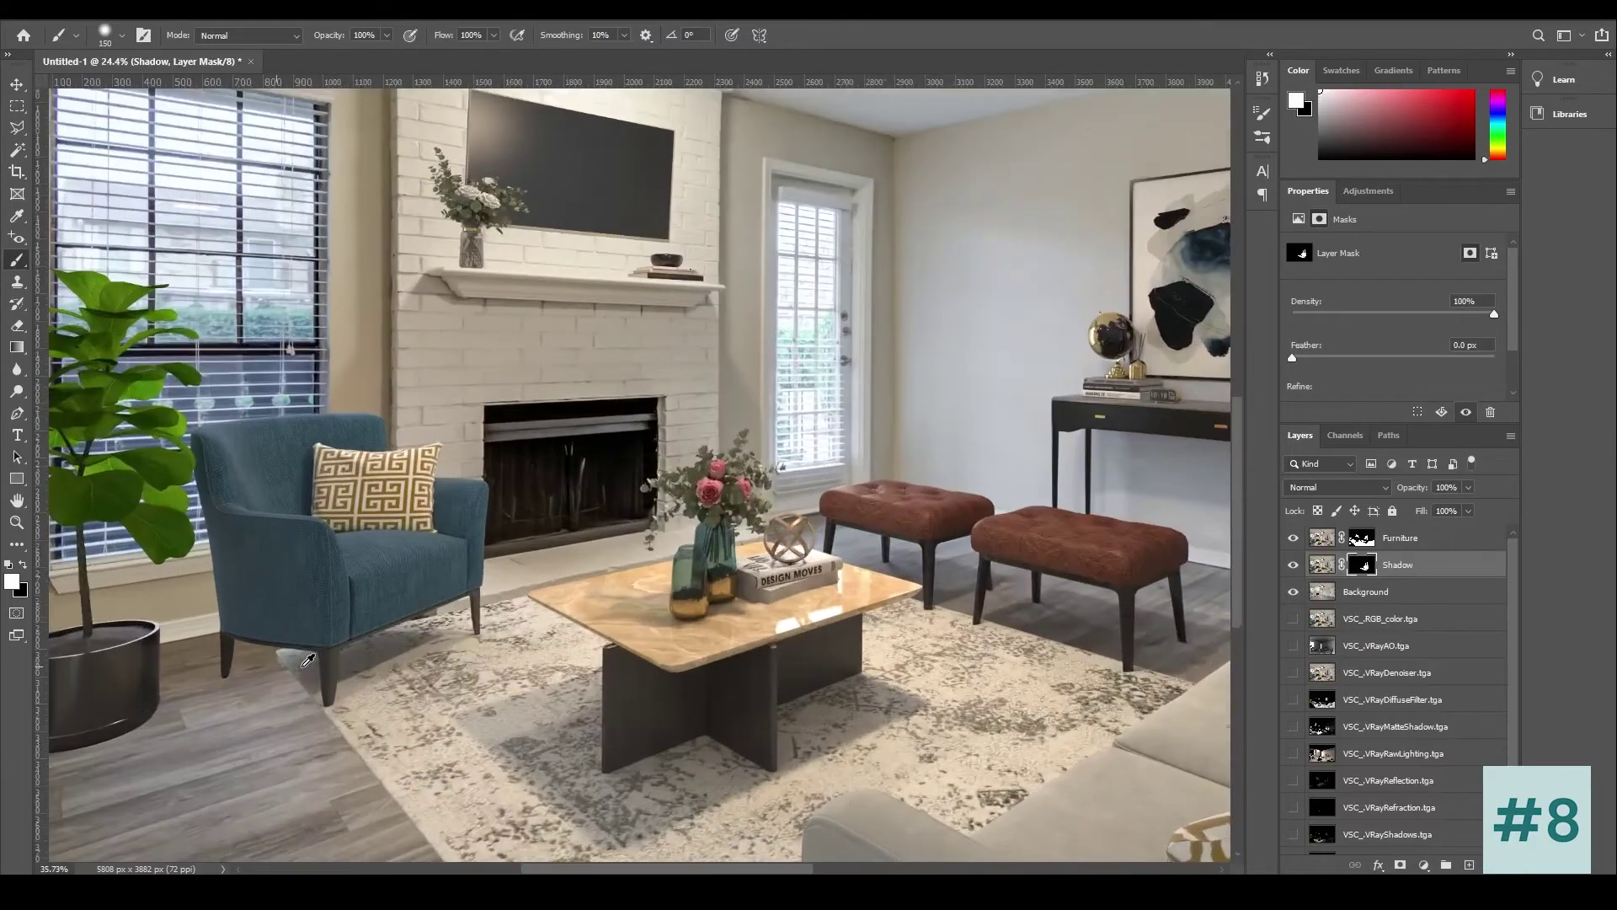
Step: Paint shadows under the chair and deepen the floor shadow below the plant pot
mouse_move(192, 666)
mouse_down()
mouse_move(235, 686)
mouse_move(215, 656)
mouse_move(229, 677)
mouse_move(332, 682)
mouse_move(181, 694)
mouse_move(284, 725)
mouse_move(231, 703)
mouse_move(285, 705)
mouse_move(177, 682)
mouse_move(249, 699)
mouse_up()
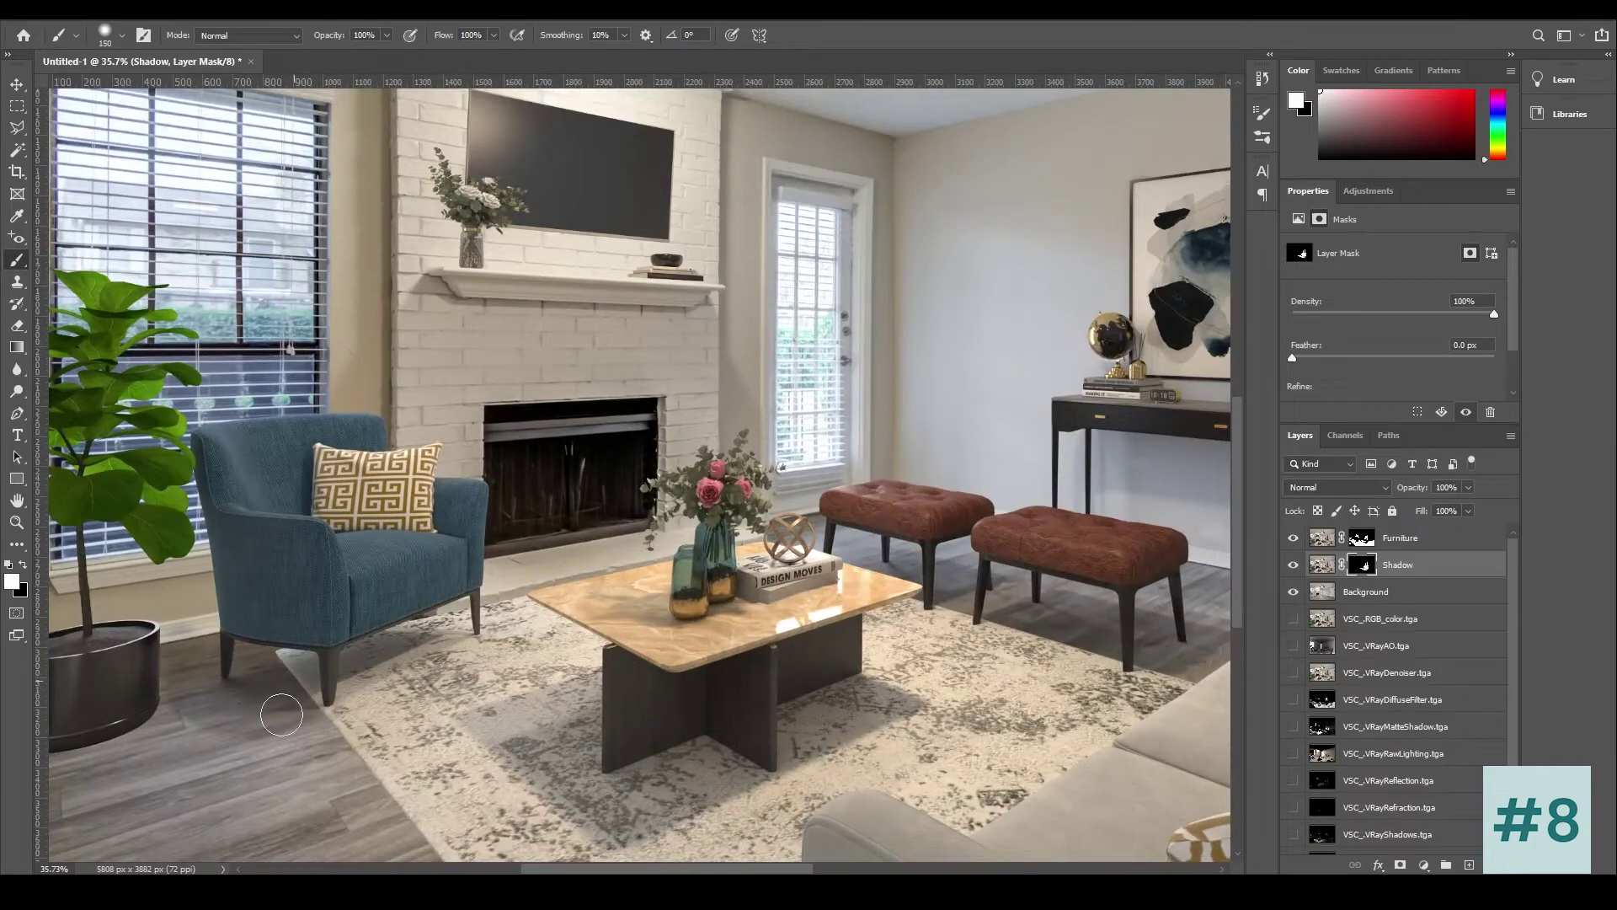
mouse_move(234, 706)
mouse_down()
mouse_move(334, 735)
mouse_move(190, 730)
mouse_move(197, 757)
mouse_move(322, 773)
mouse_move(230, 696)
mouse_move(145, 704)
mouse_up()
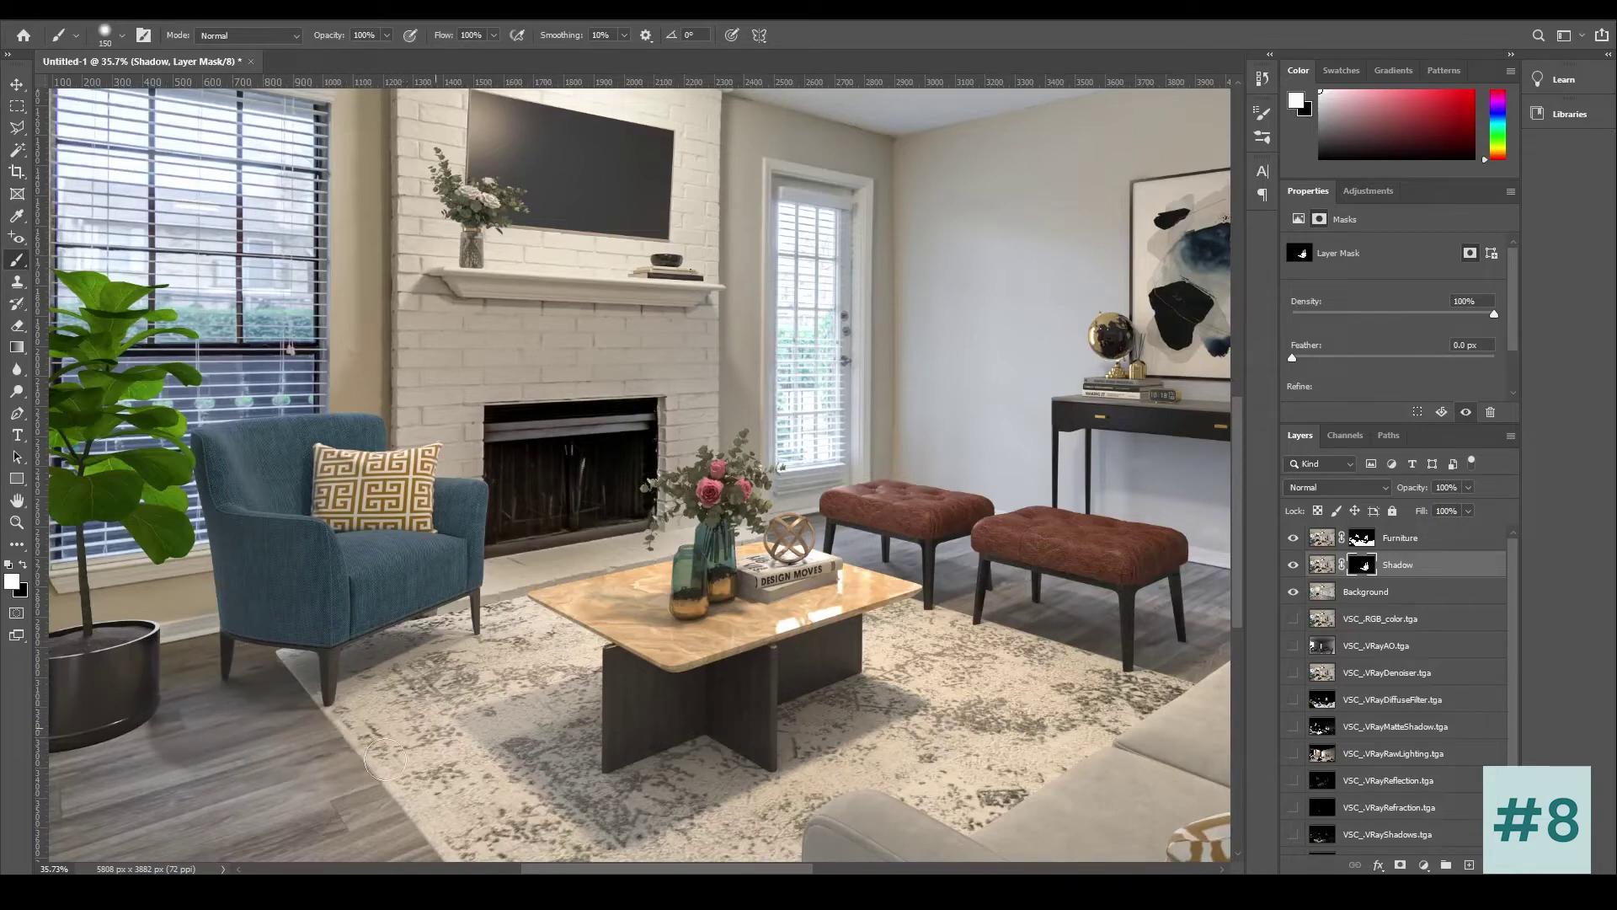
mouse_move(137, 723)
mouse_down()
mouse_move(236, 785)
mouse_move(162, 769)
mouse_move(222, 802)
mouse_up()
scroll(168, 747, down, 3)
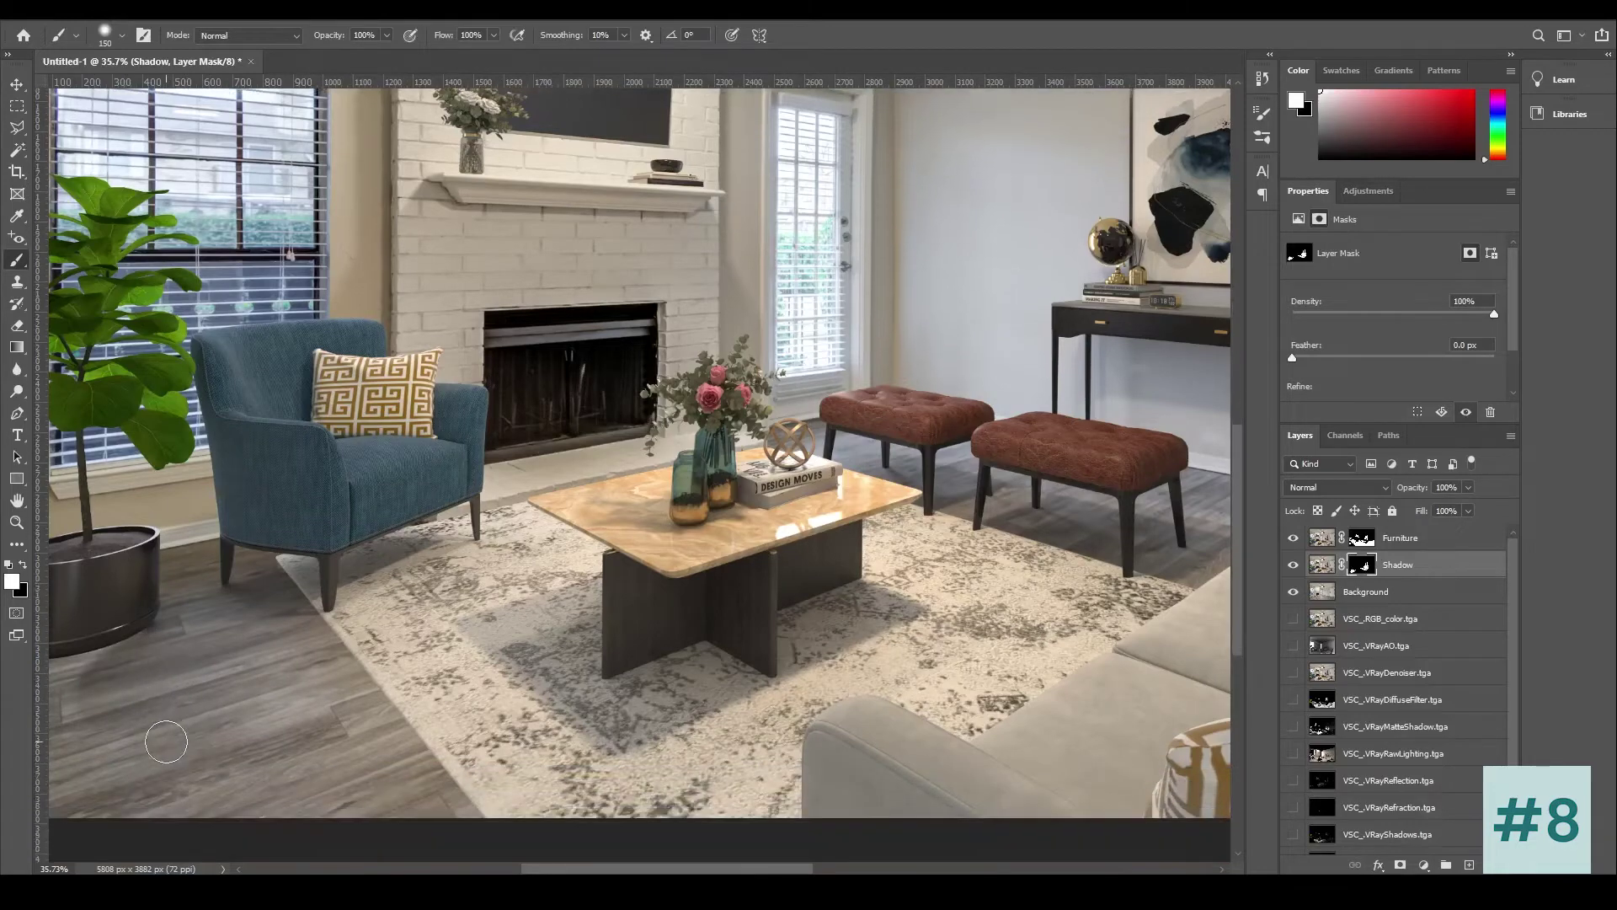
scroll(640, 430, left, 5)
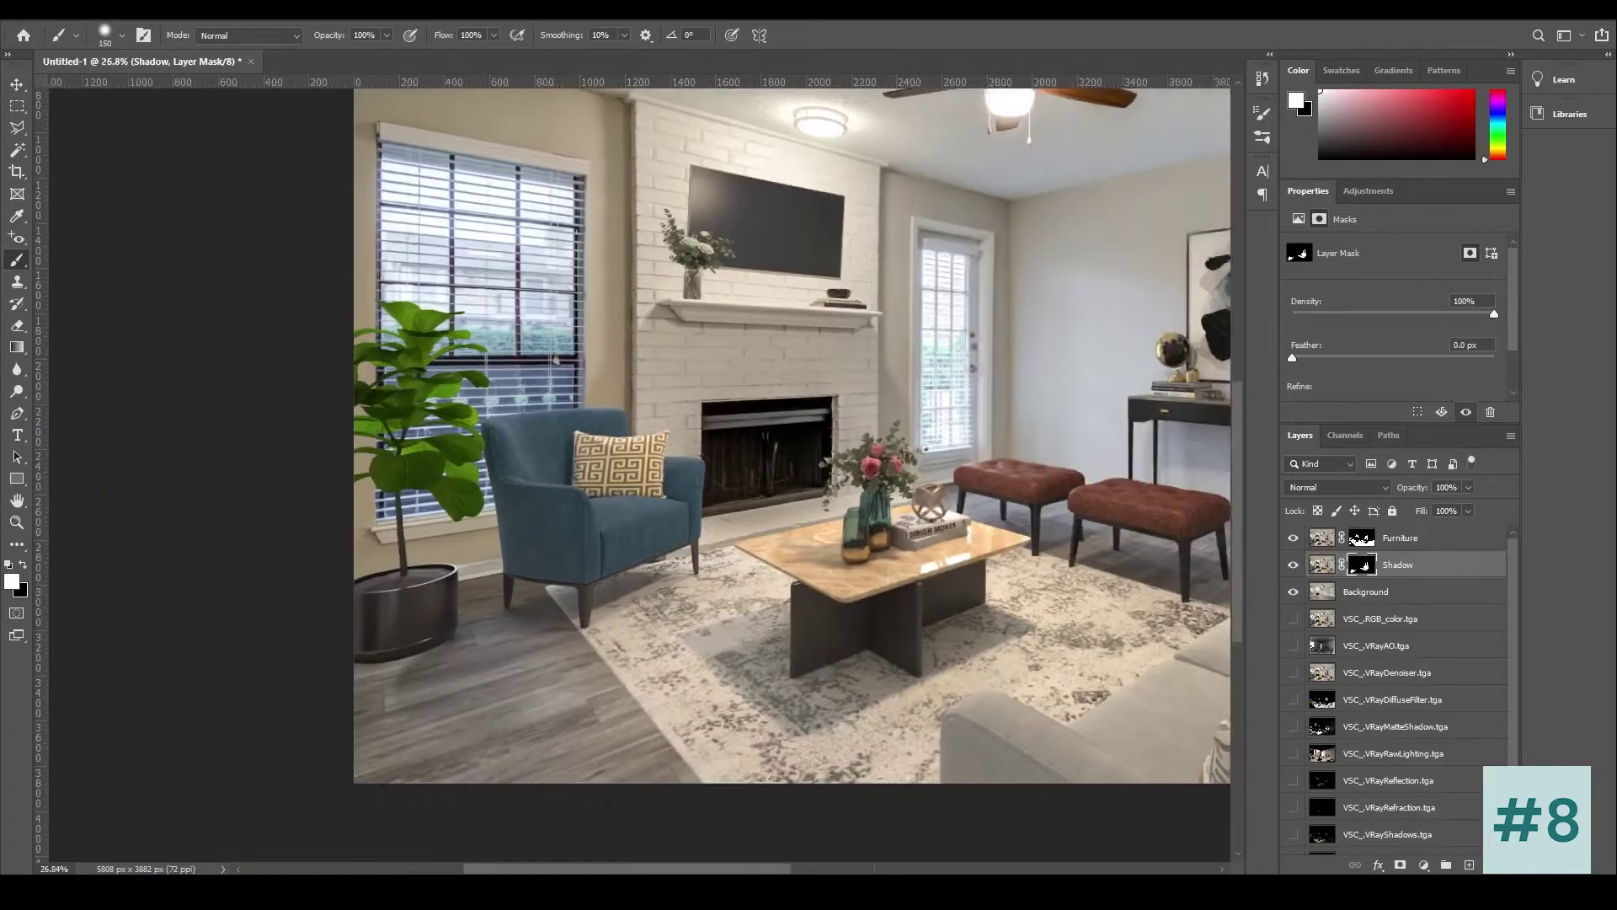
drag(480, 660, 389, 662)
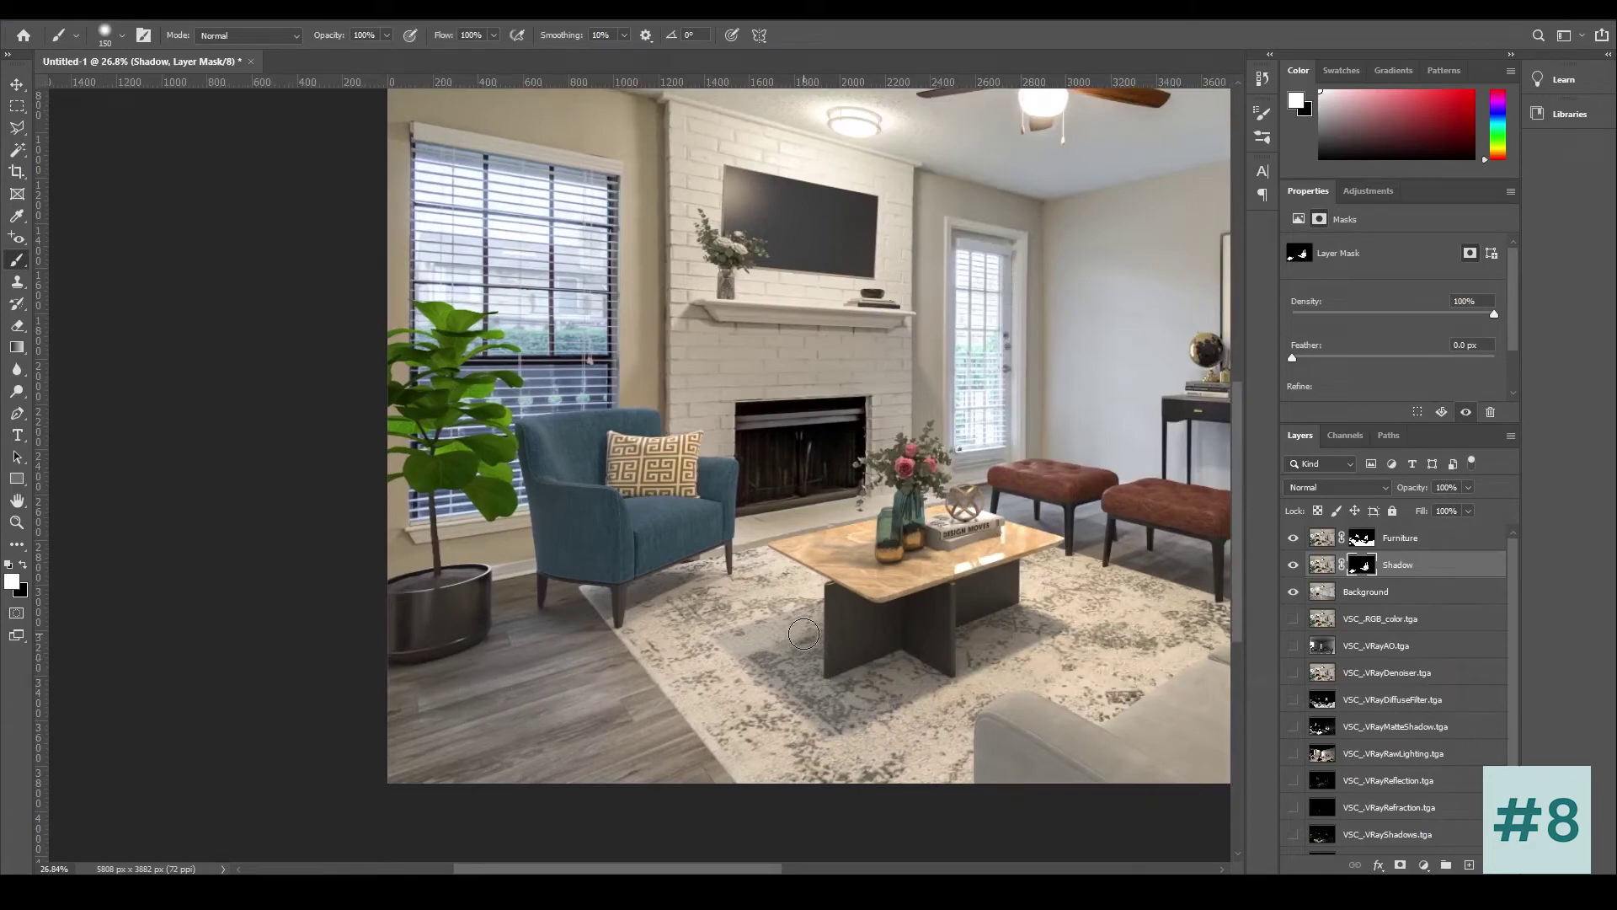
scroll(791, 268, up, 5)
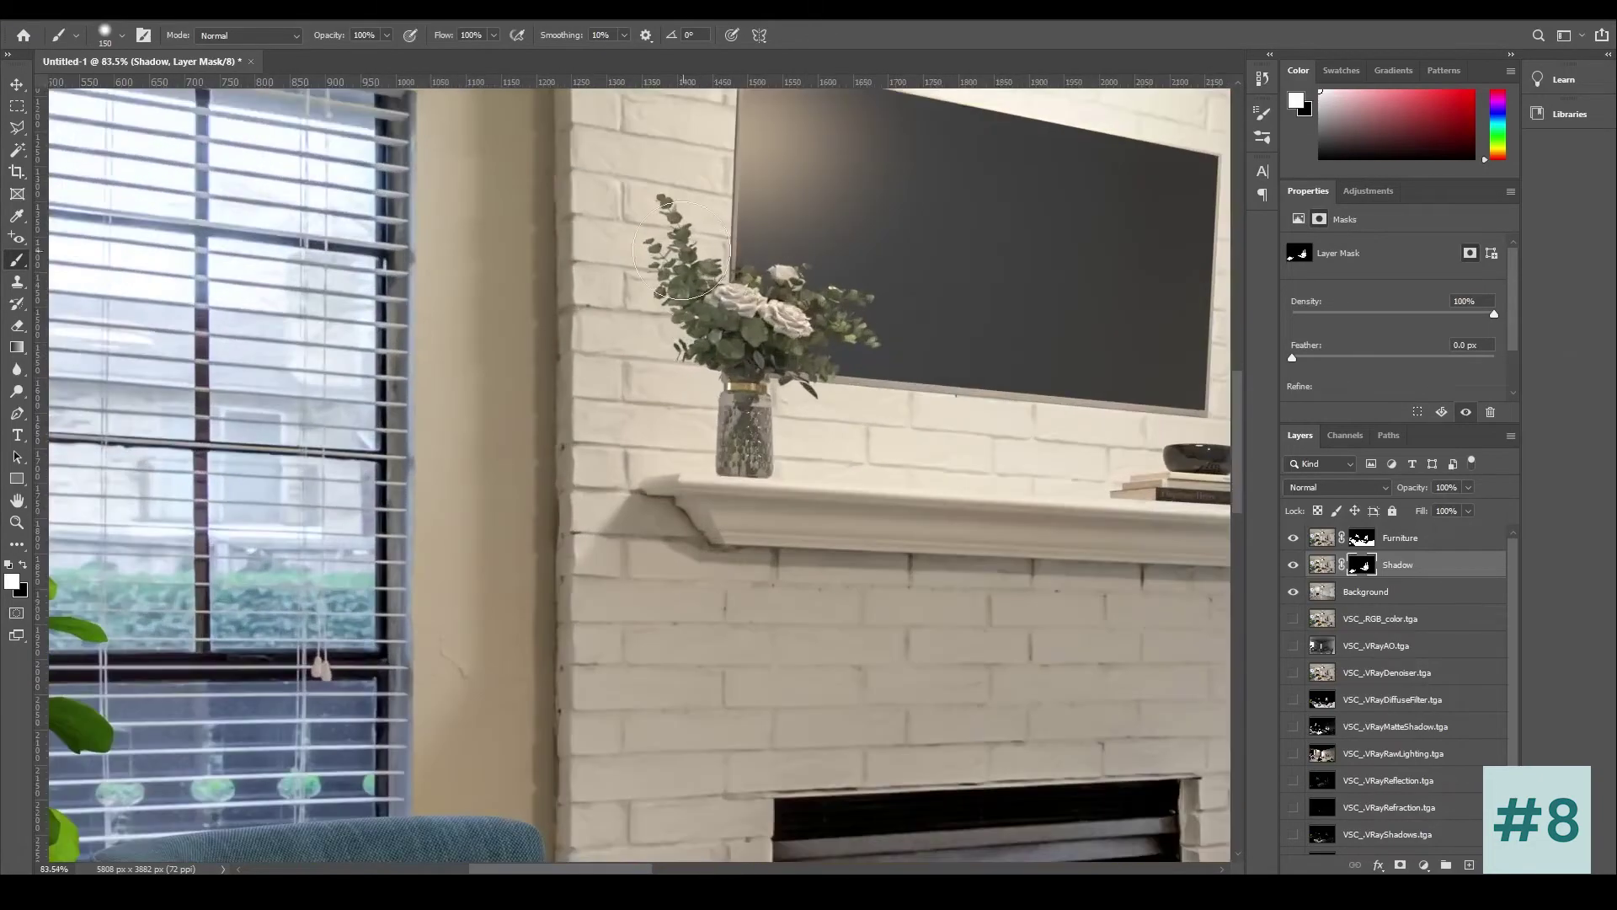
Step: Paint wall shadows behind the eucalyptus and vase down to the mantel and around the TV
mouse_move(682, 250)
mouse_down()
mouse_move(674, 320)
mouse_move(650, 198)
mouse_up()
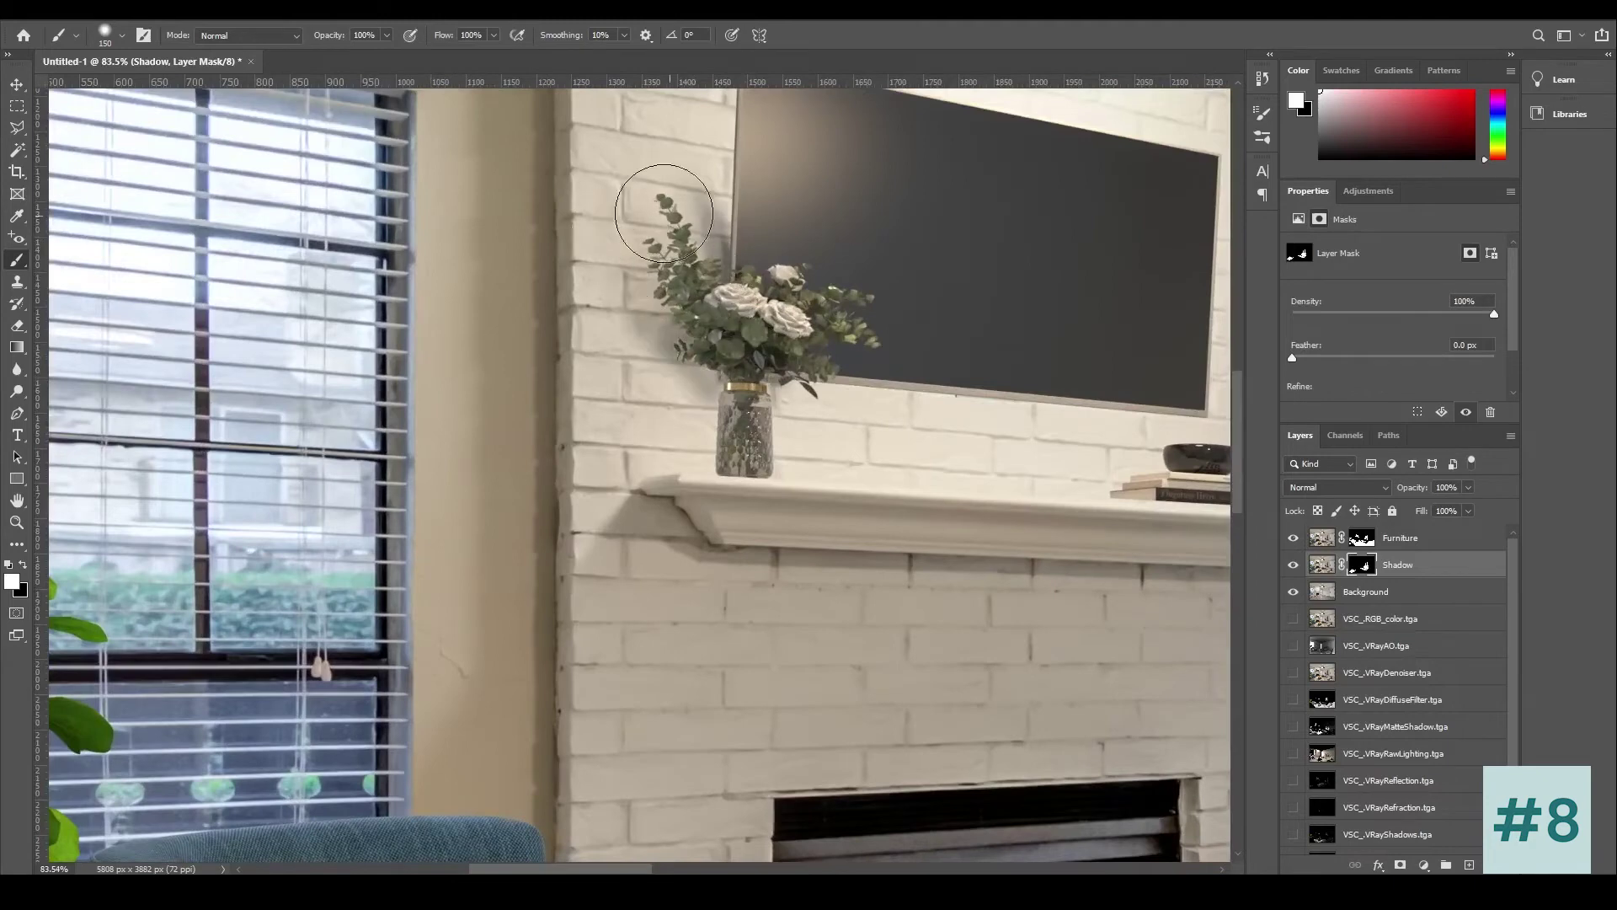
mouse_move(665, 301)
mouse_down()
mouse_move(697, 467)
mouse_move(659, 469)
mouse_move(657, 438)
mouse_move(632, 620)
mouse_move(600, 337)
mouse_move(711, 233)
mouse_up()
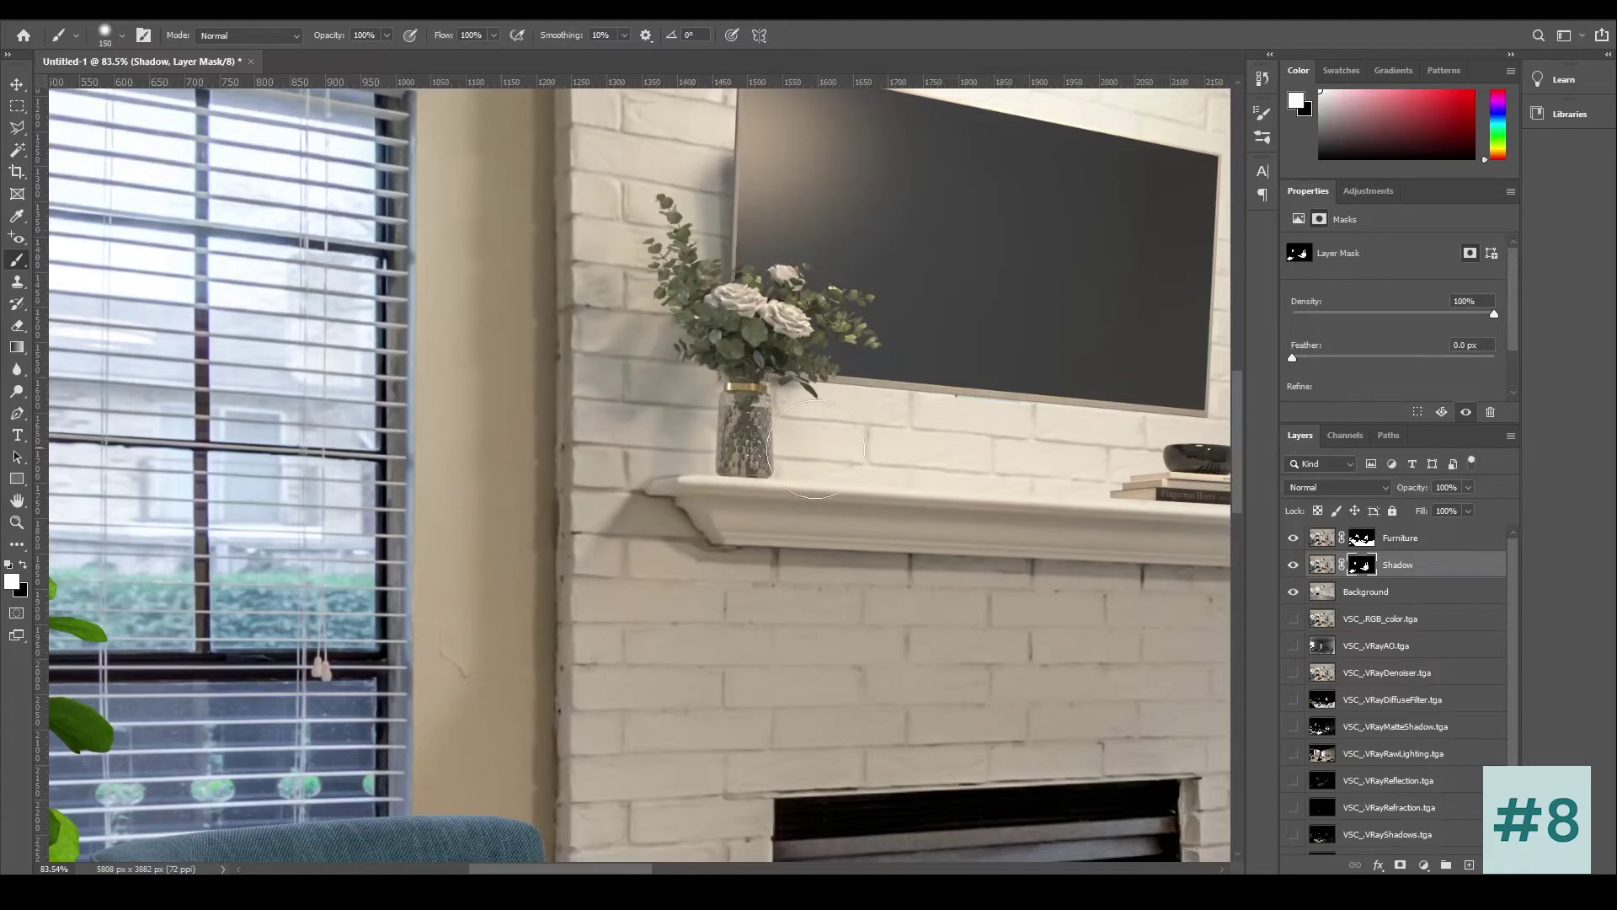
scroll(1082, 513, down, 2)
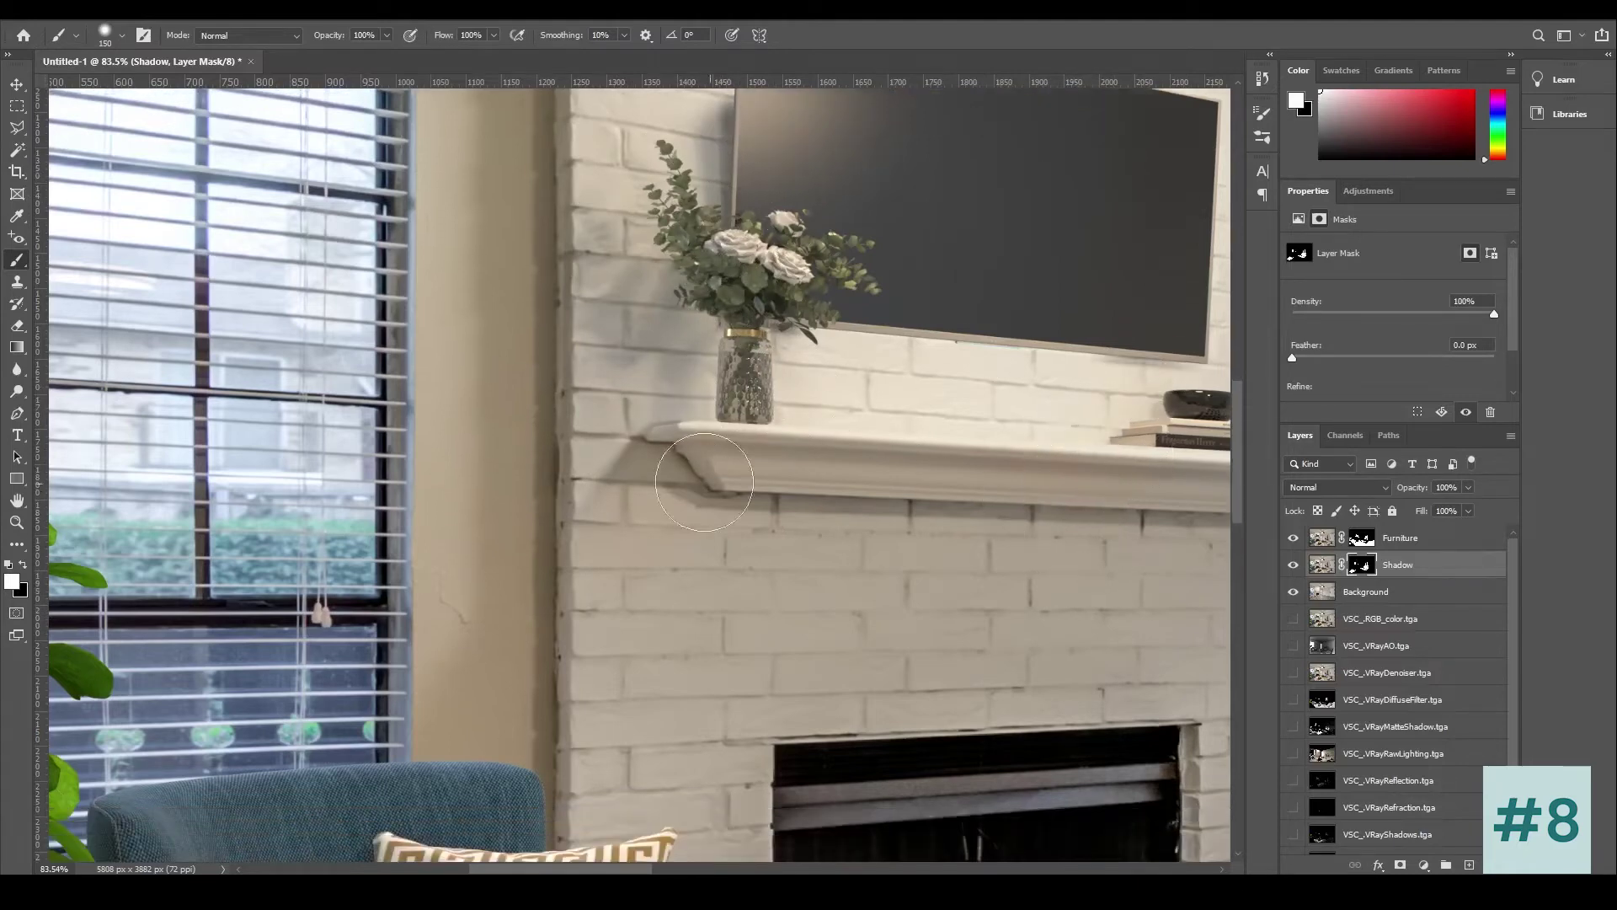
scroll(999, 259, up, 8)
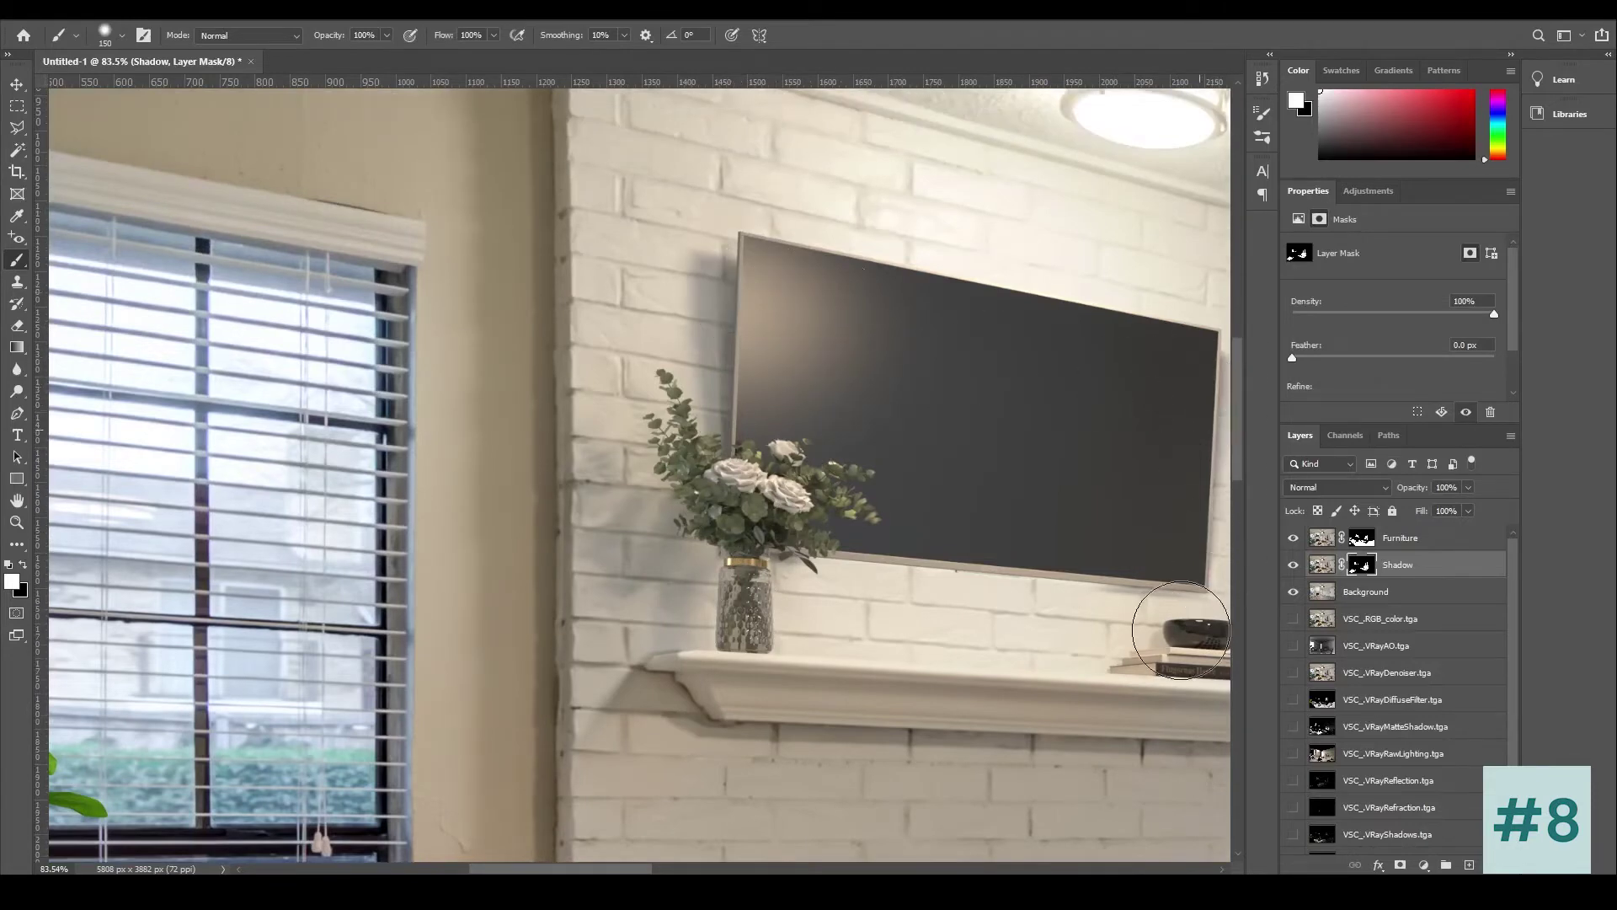
drag(1179, 590, 745, 588)
scroll(979, 509, down, 3)
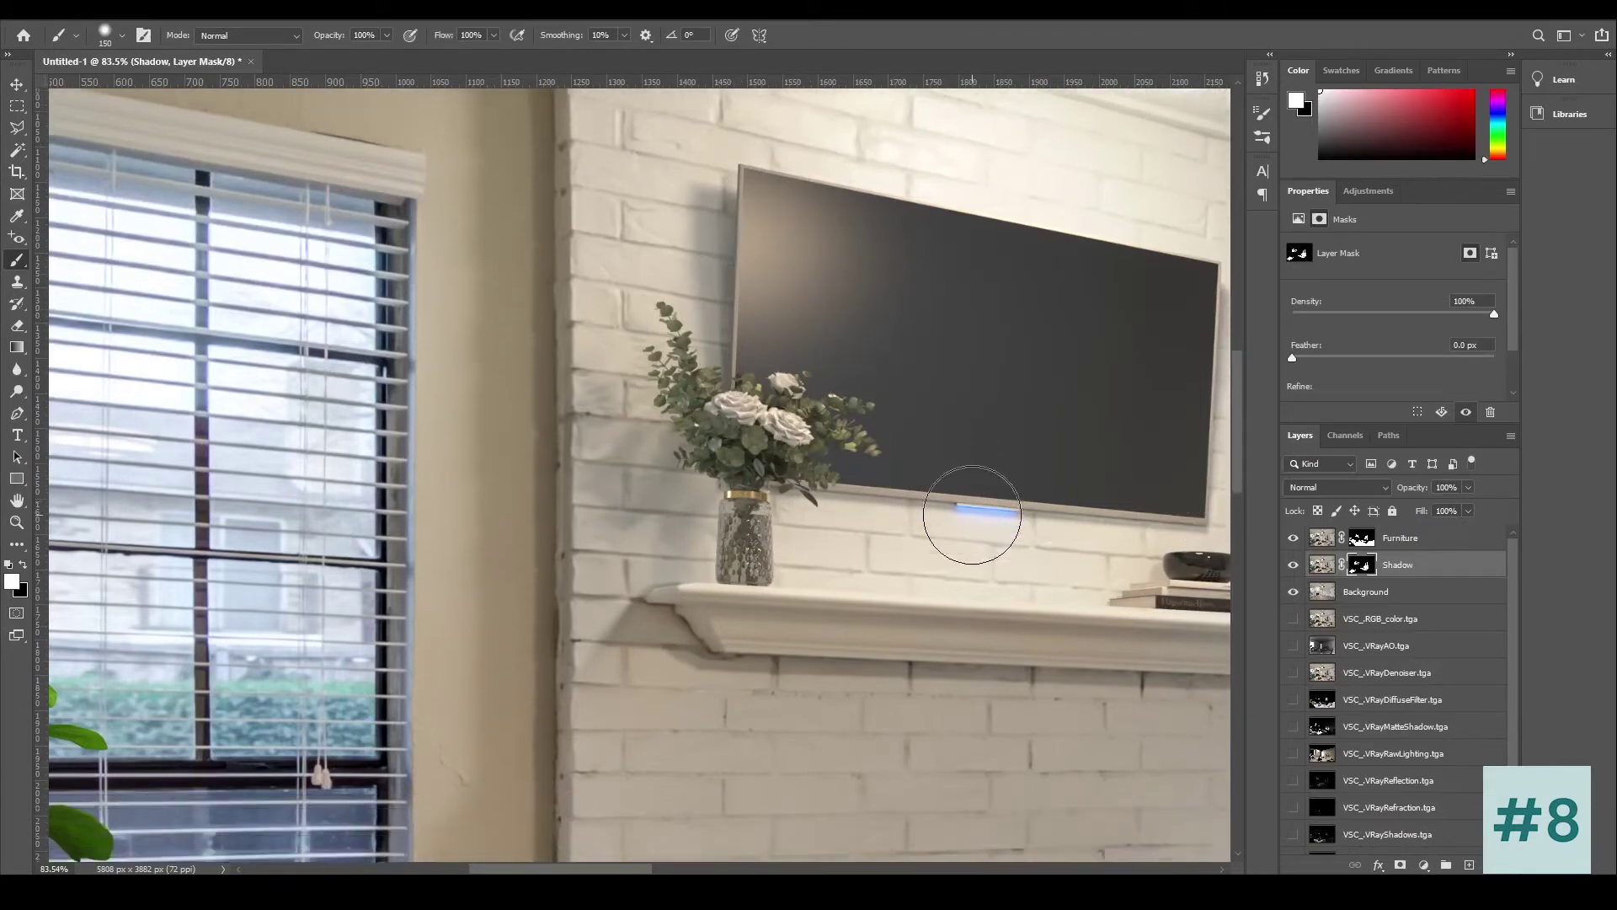
scroll(954, 517, down, 8)
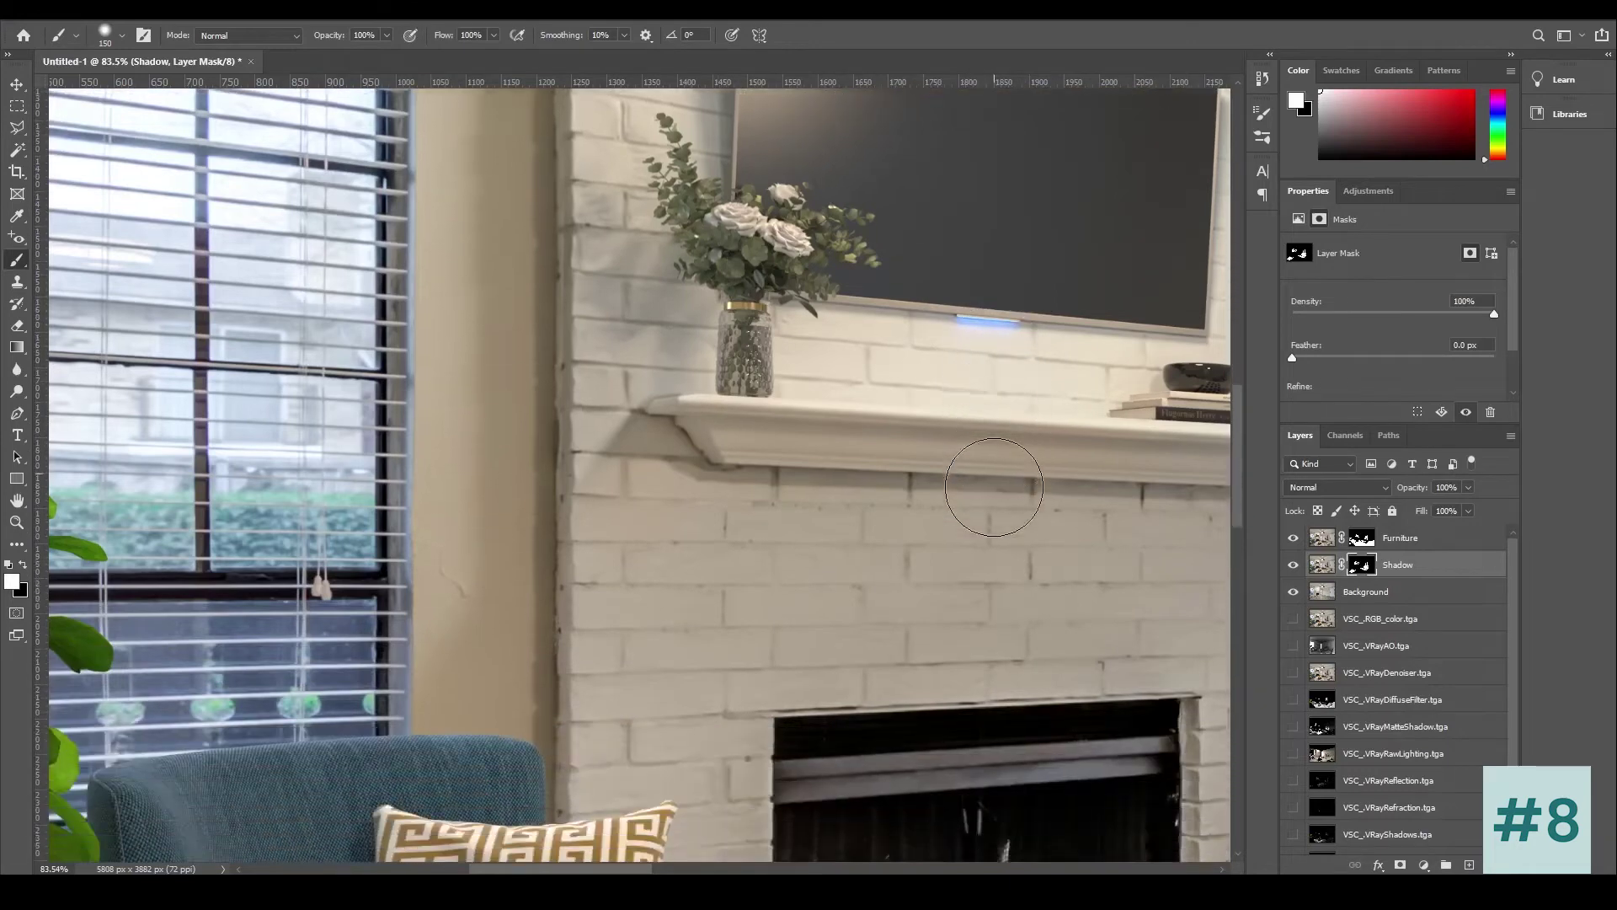
scroll(994, 487, down, 4)
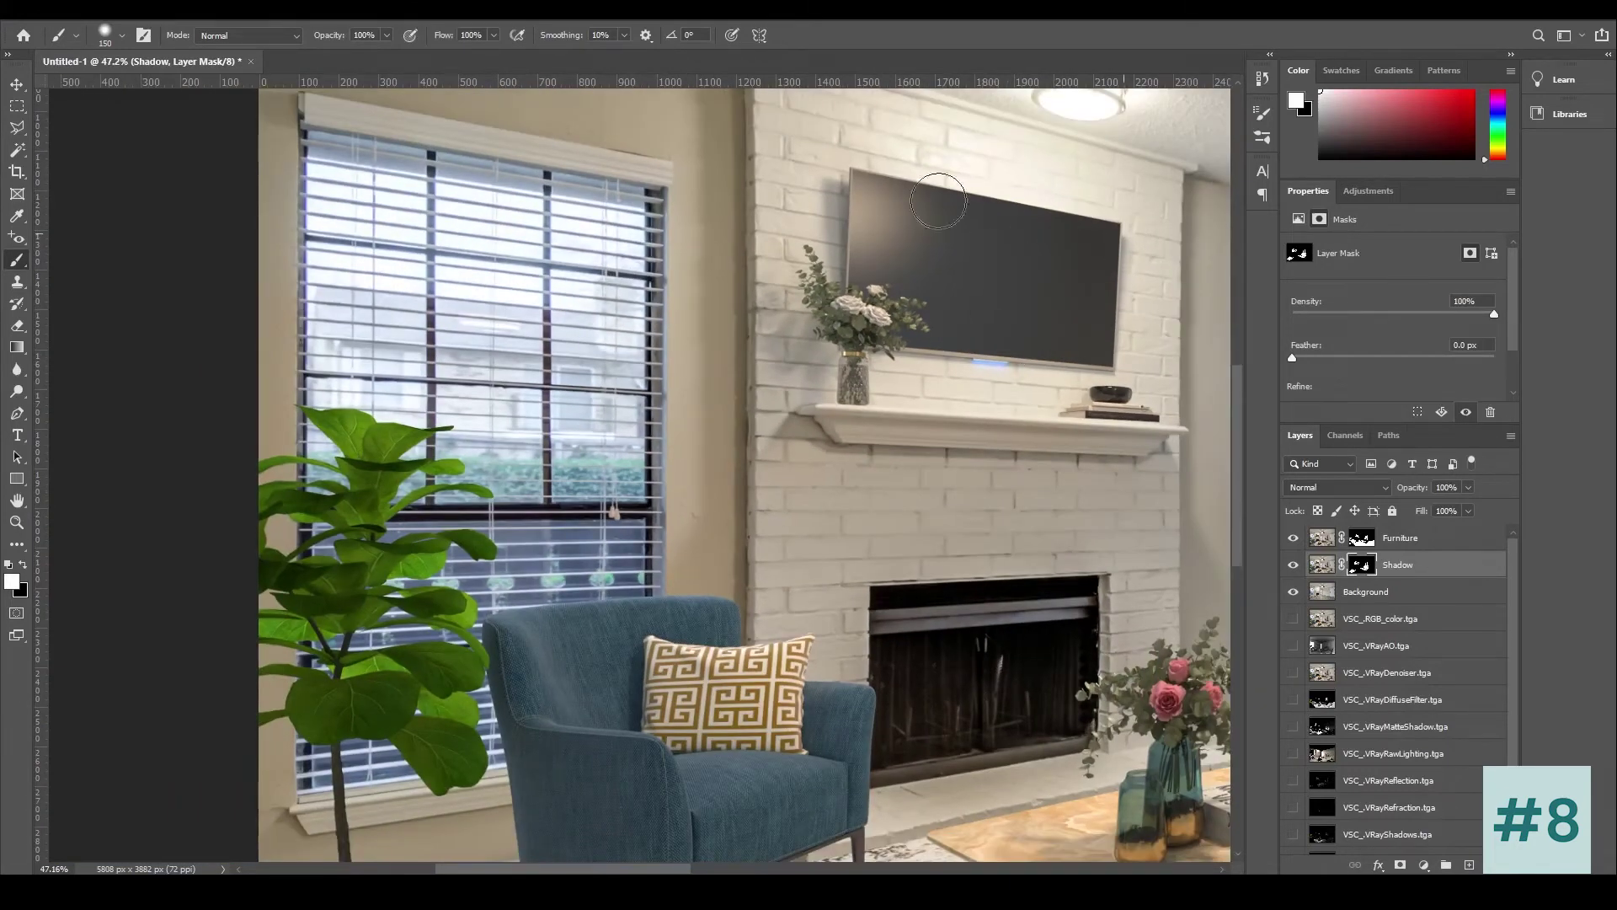
Step: Zoom around the lower room and brush a stroke along the bottom floor edge
scroll(746, 603, down, 5)
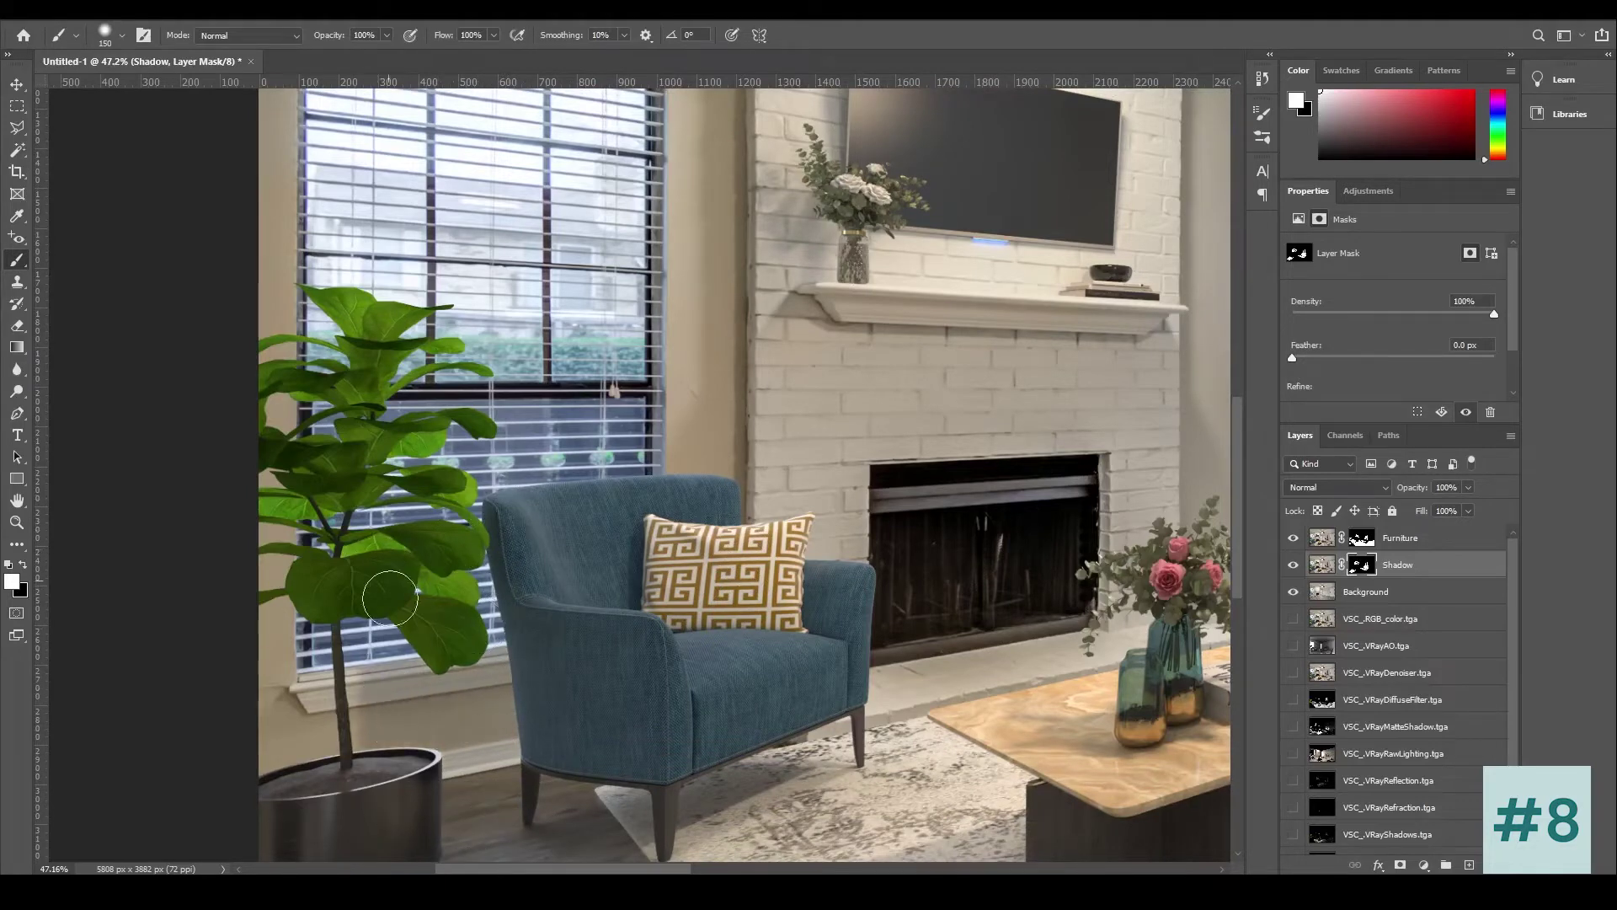
scroll(329, 661, down, 4)
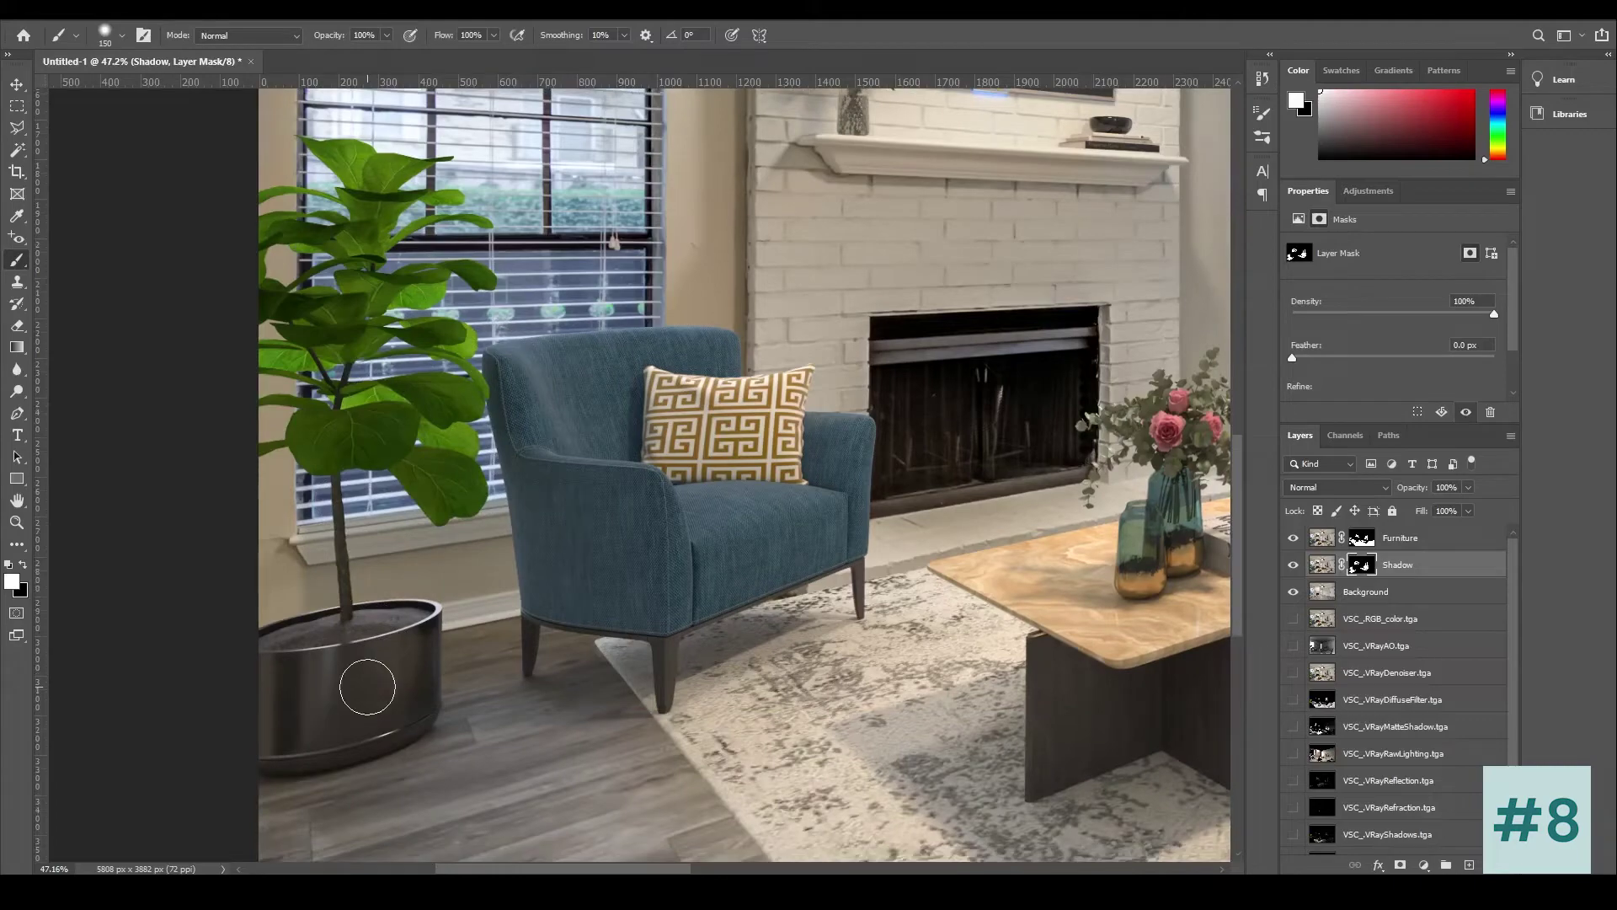
scroll(361, 679, down, 5)
scroll(362, 672, up, 5)
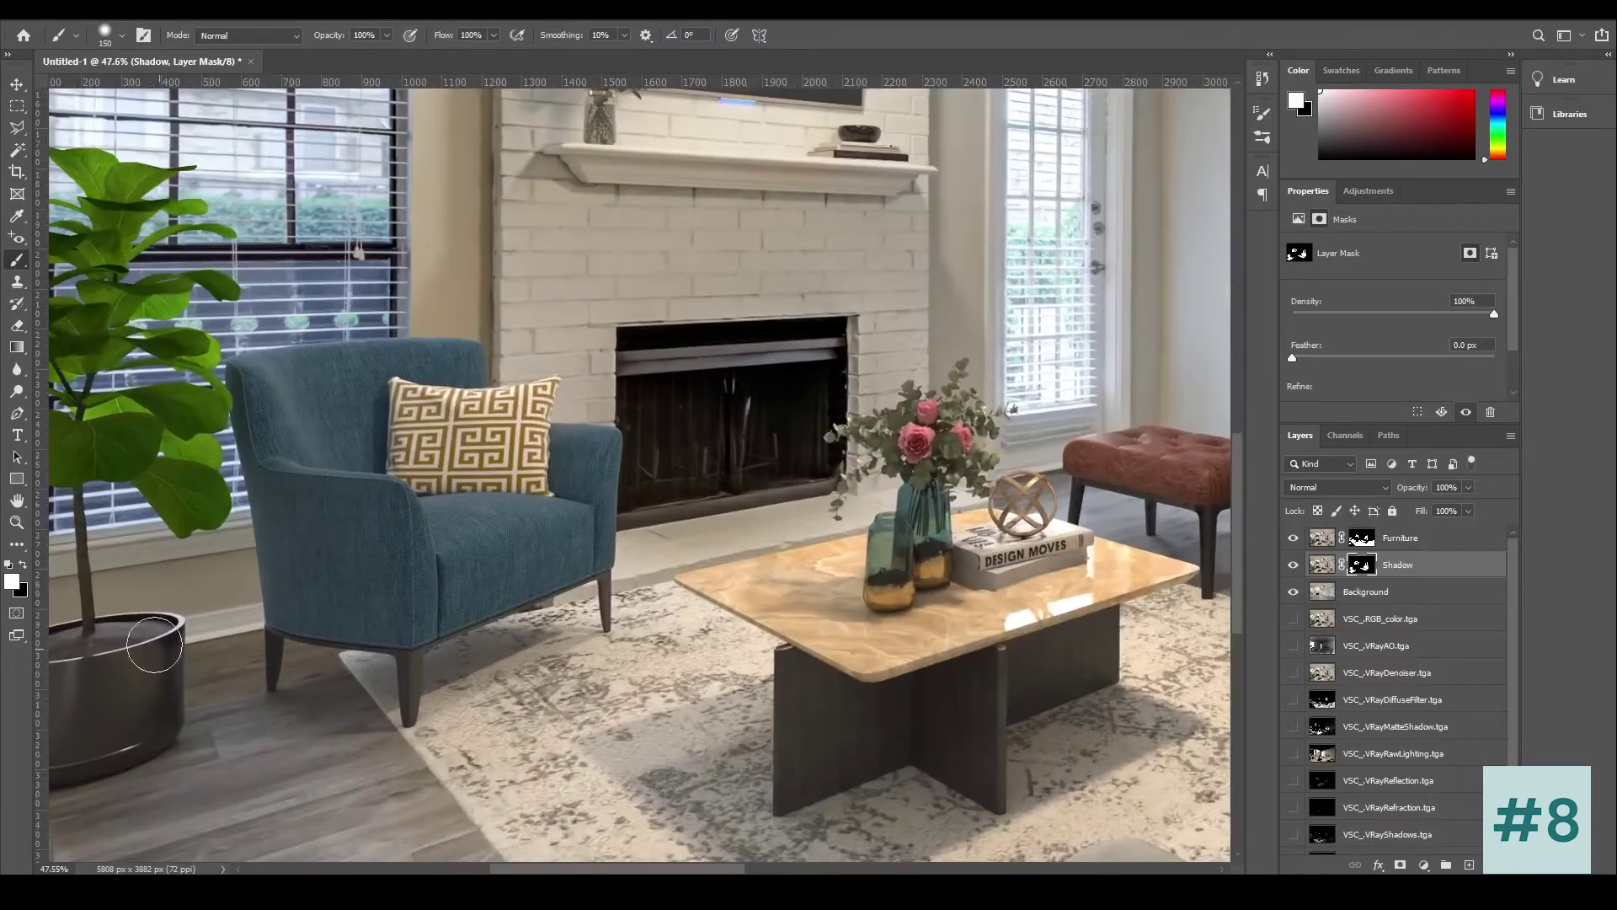
drag(600, 870, 490, 870)
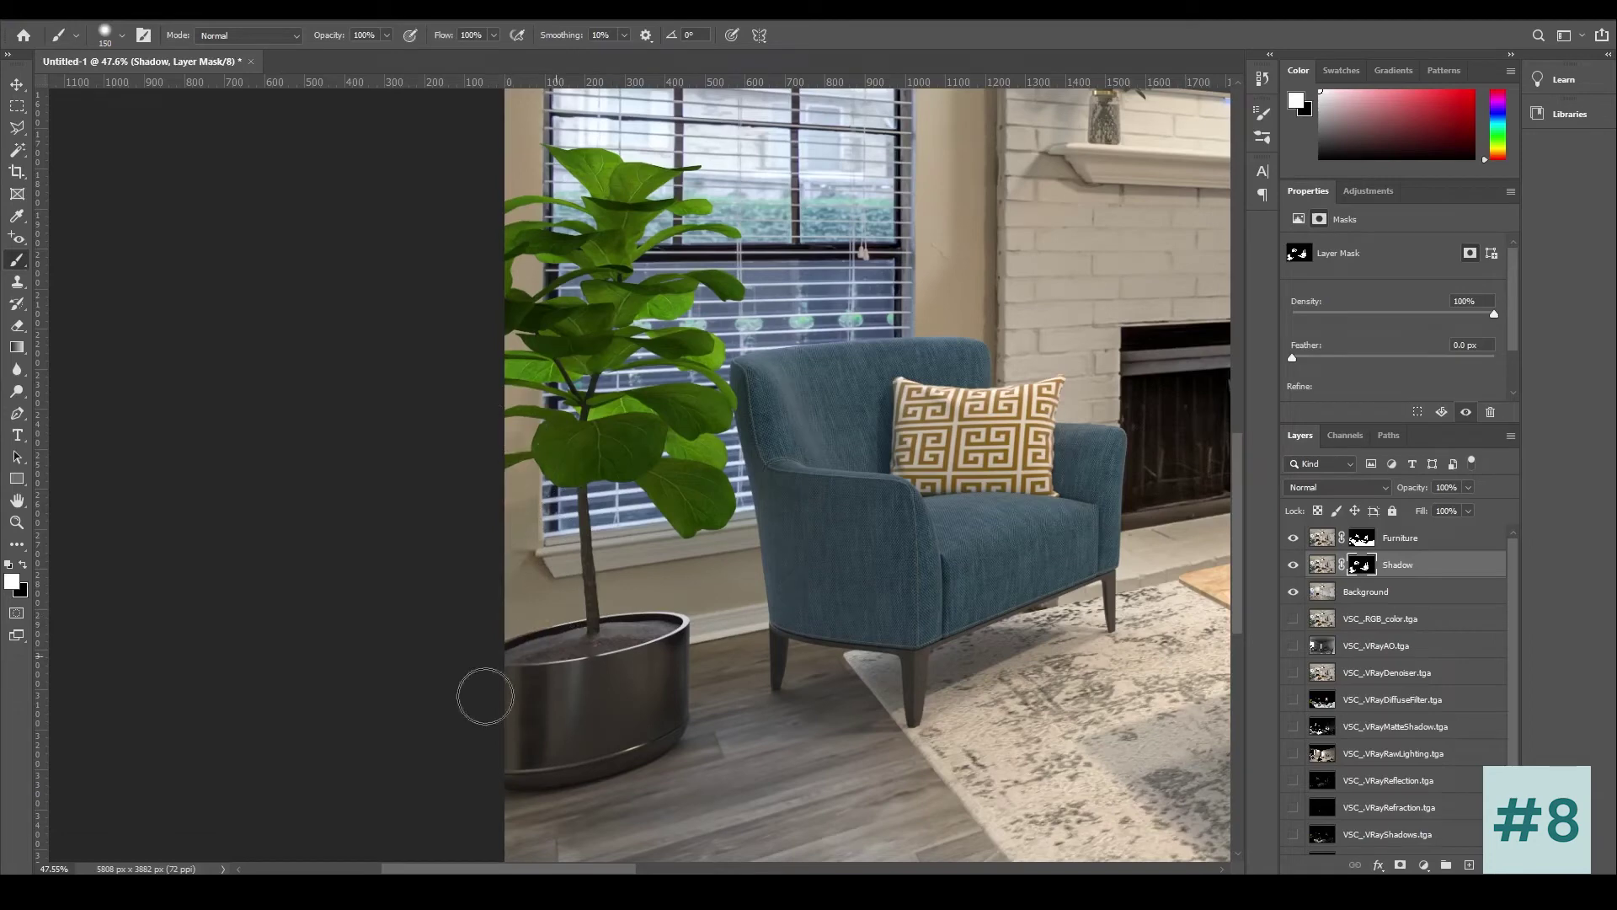
Step: Paint out shadow on the floor, baseboard and wall between the pot and armchair
scroll(632, 690, down, 2)
scroll(646, 685, down, 4)
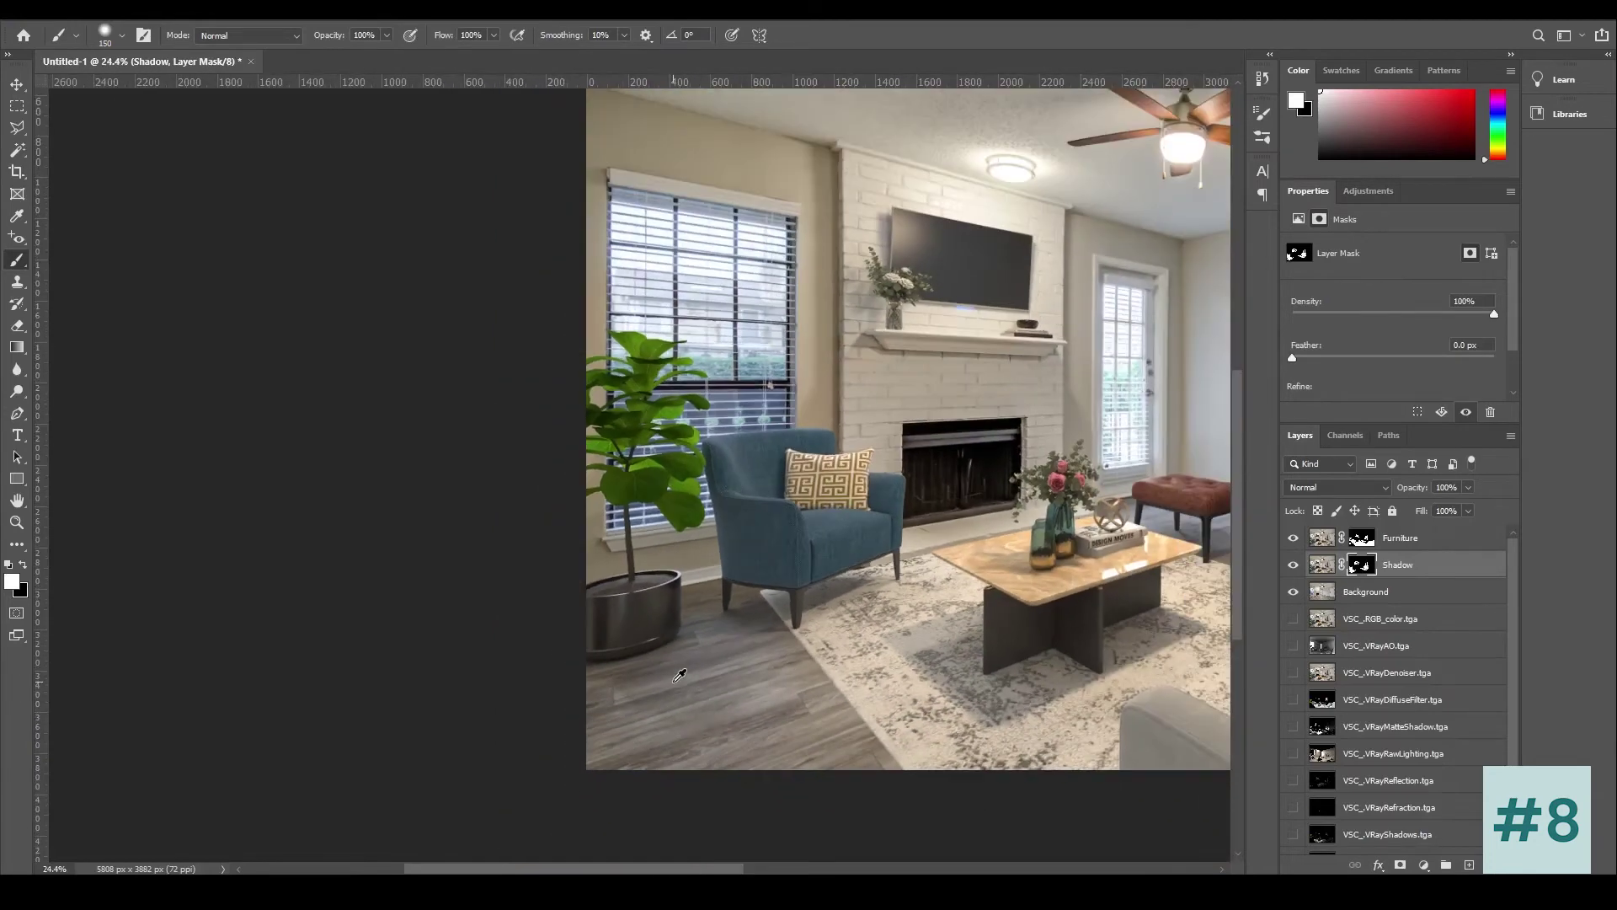
scroll(1036, 613, down, 1)
scroll(1010, 594, up, 1)
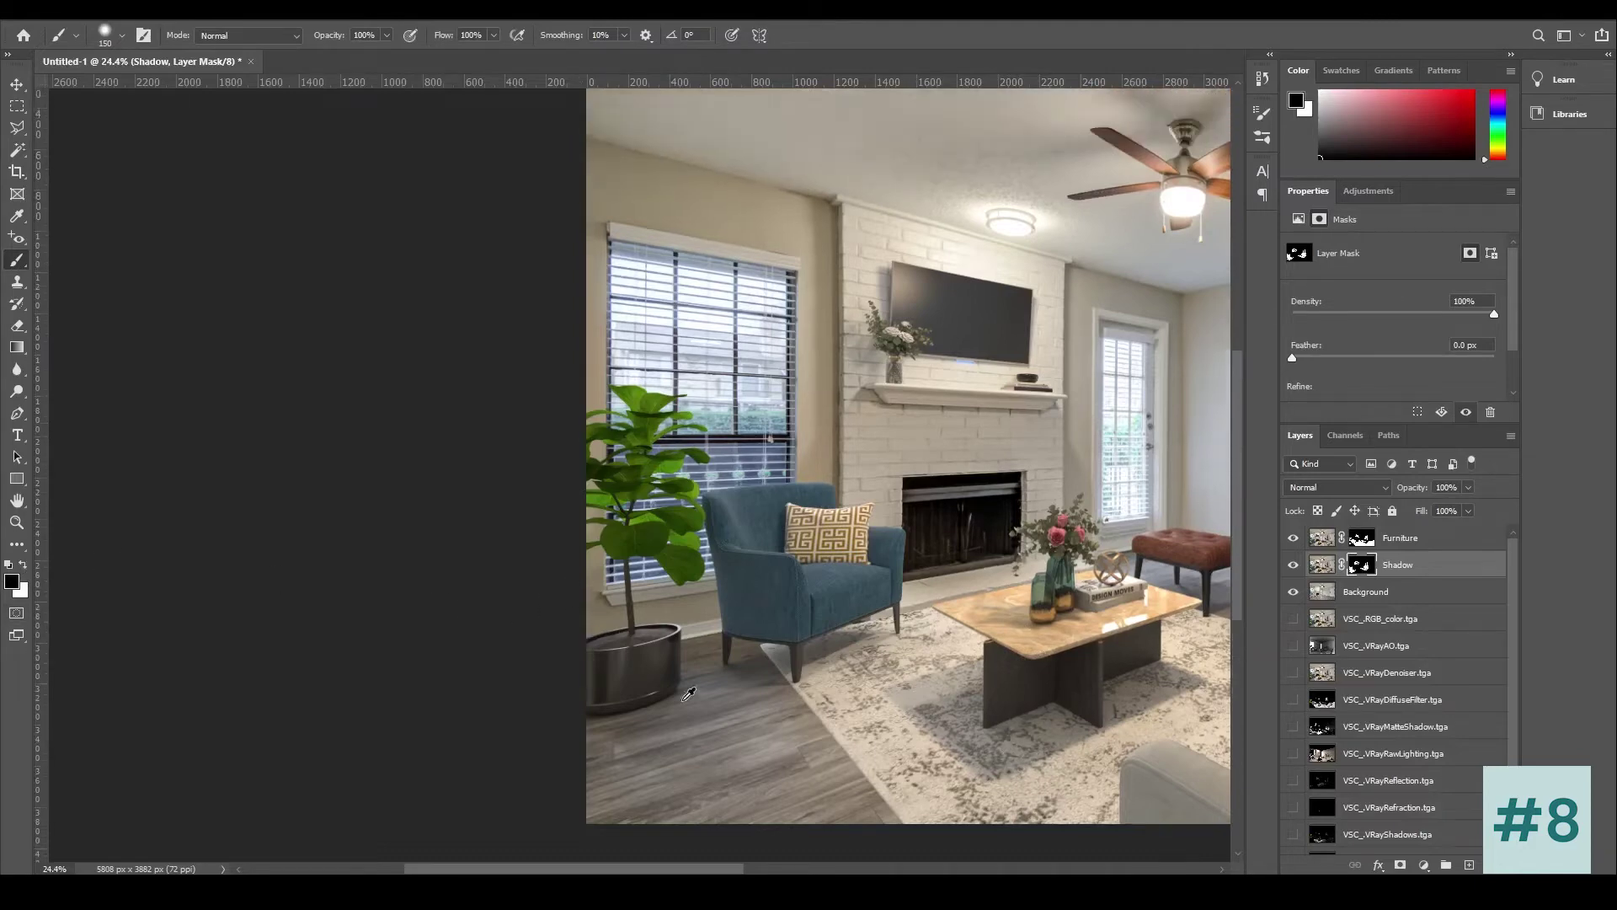
scroll(679, 577, up, 4)
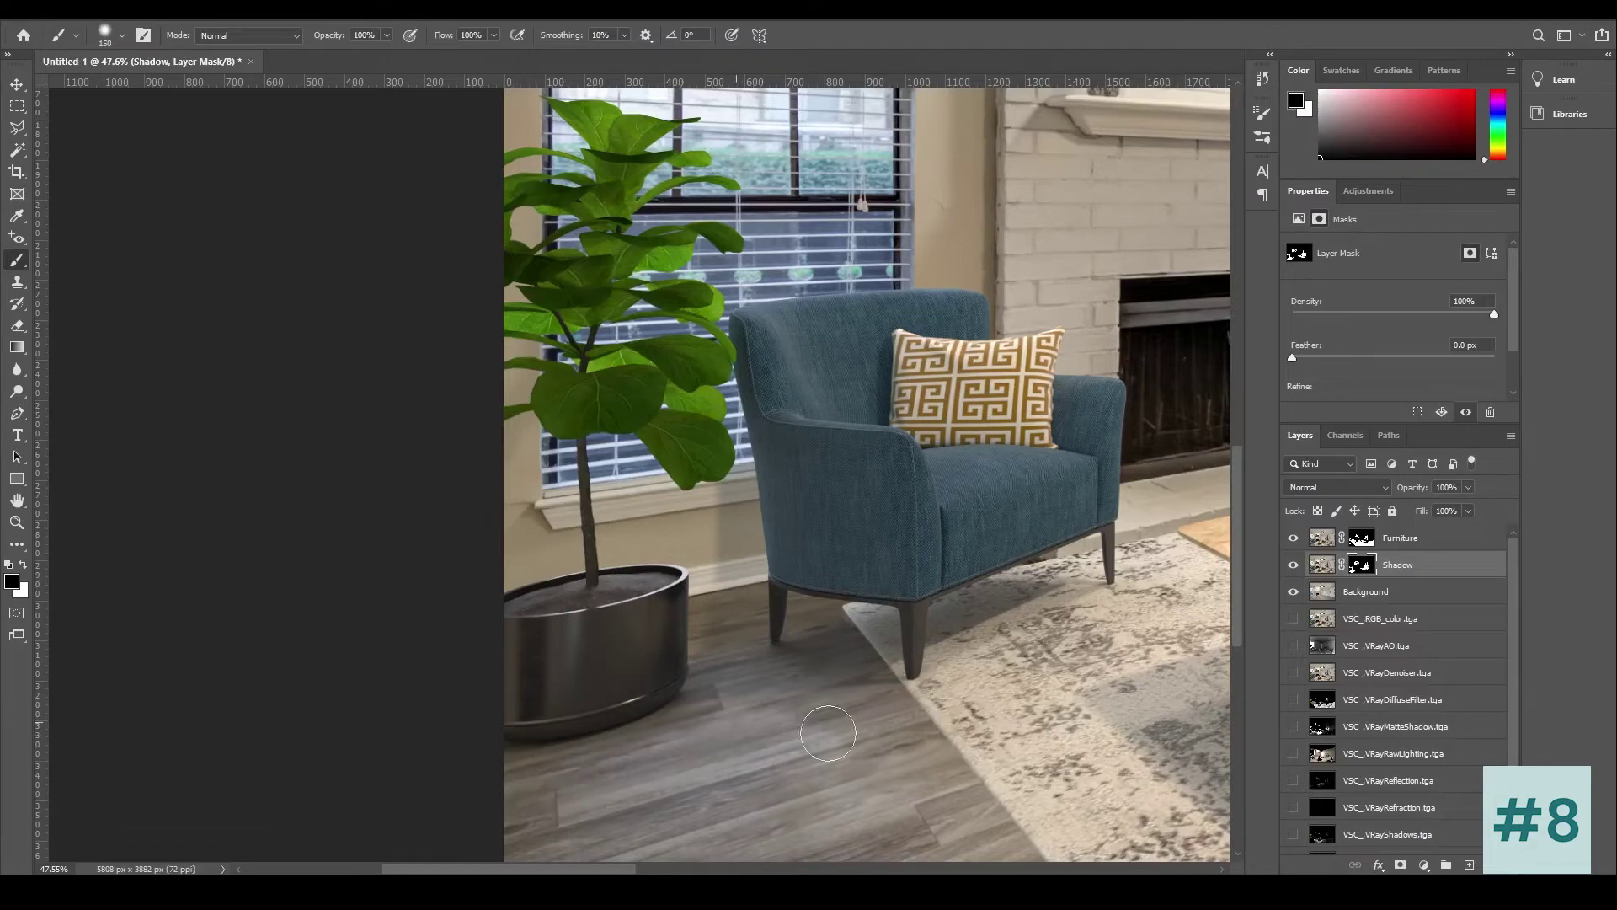
mouse_move(788, 735)
mouse_down()
mouse_move(740, 704)
mouse_move(736, 717)
mouse_up()
drag(700, 574, 735, 730)
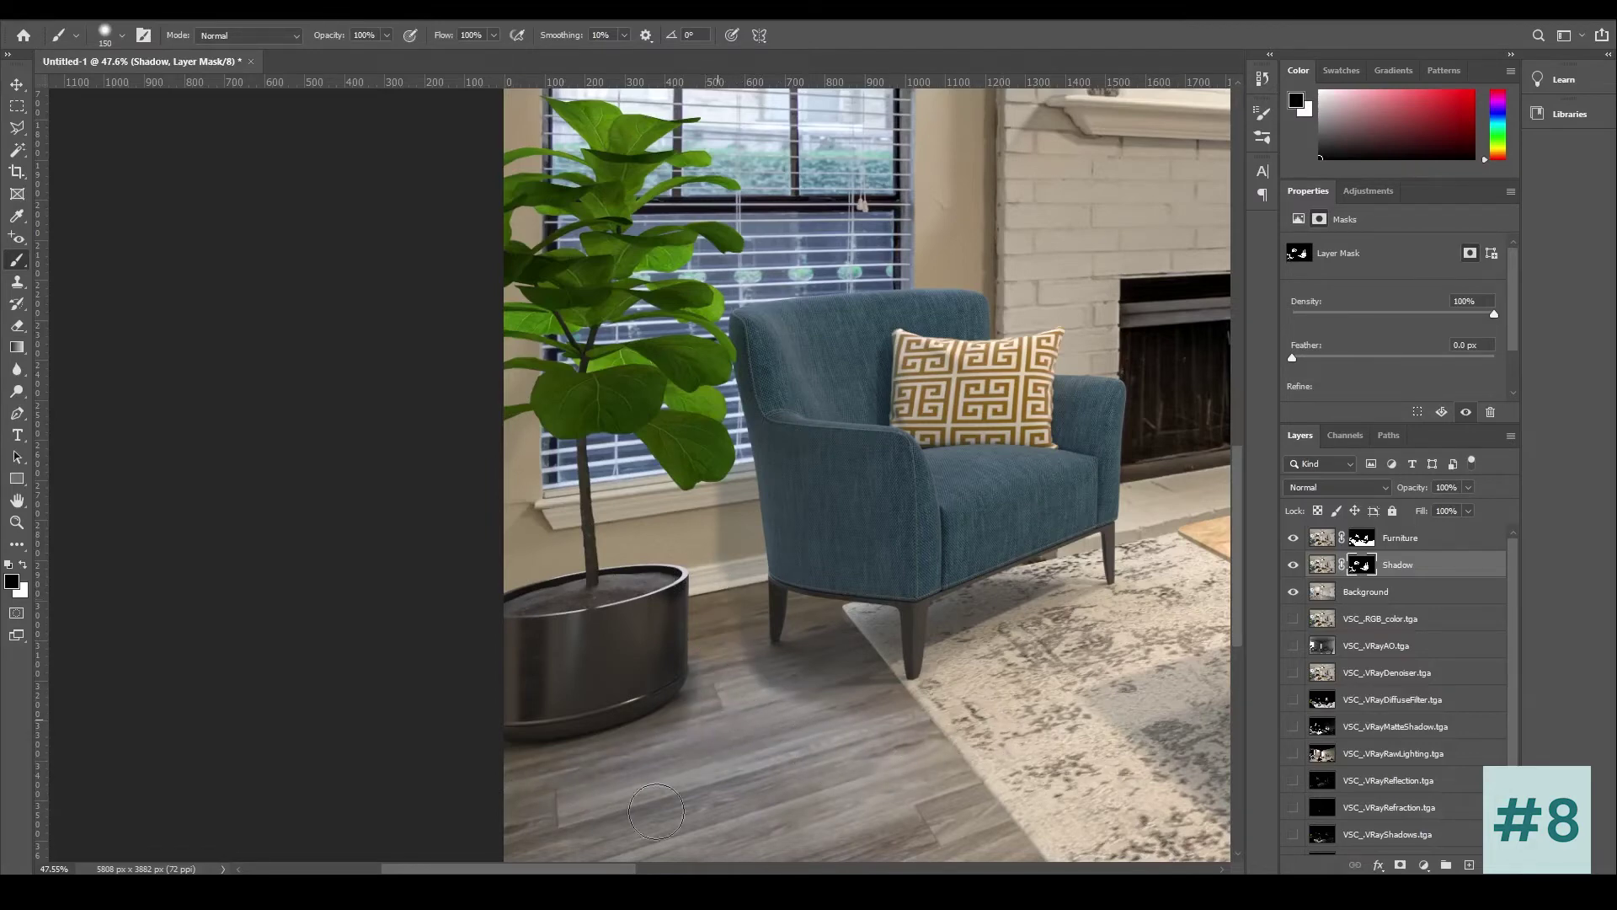
drag(714, 502, 720, 591)
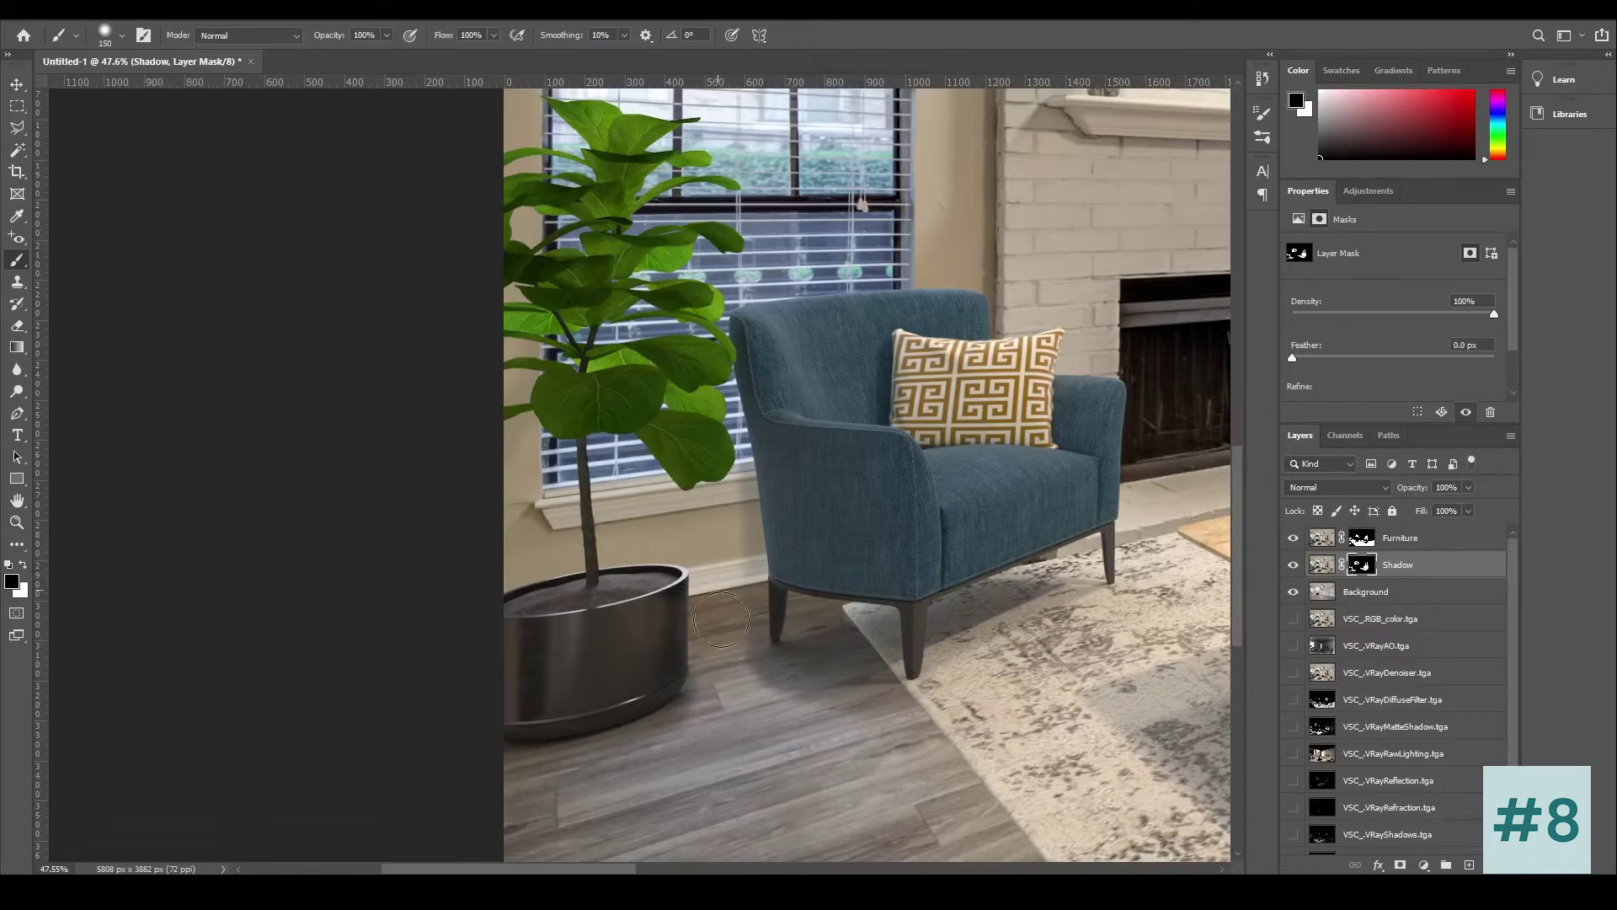
scroll(1008, 624, down, 2)
scroll(1008, 624, down, 2)
scroll(816, 617, up, 1)
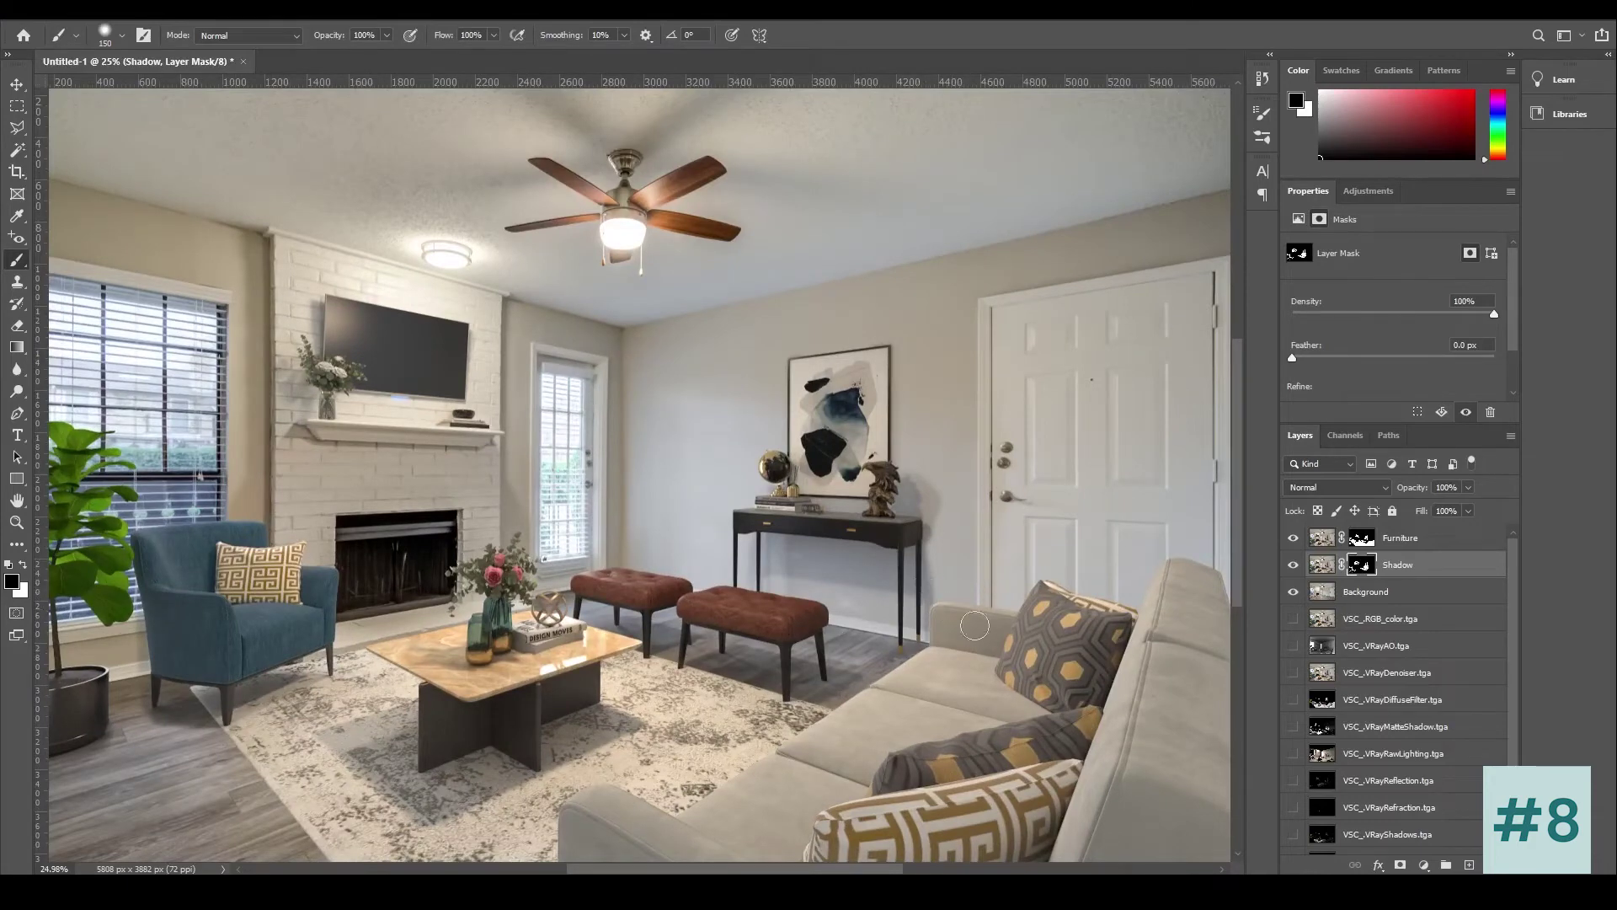
click(1324, 563)
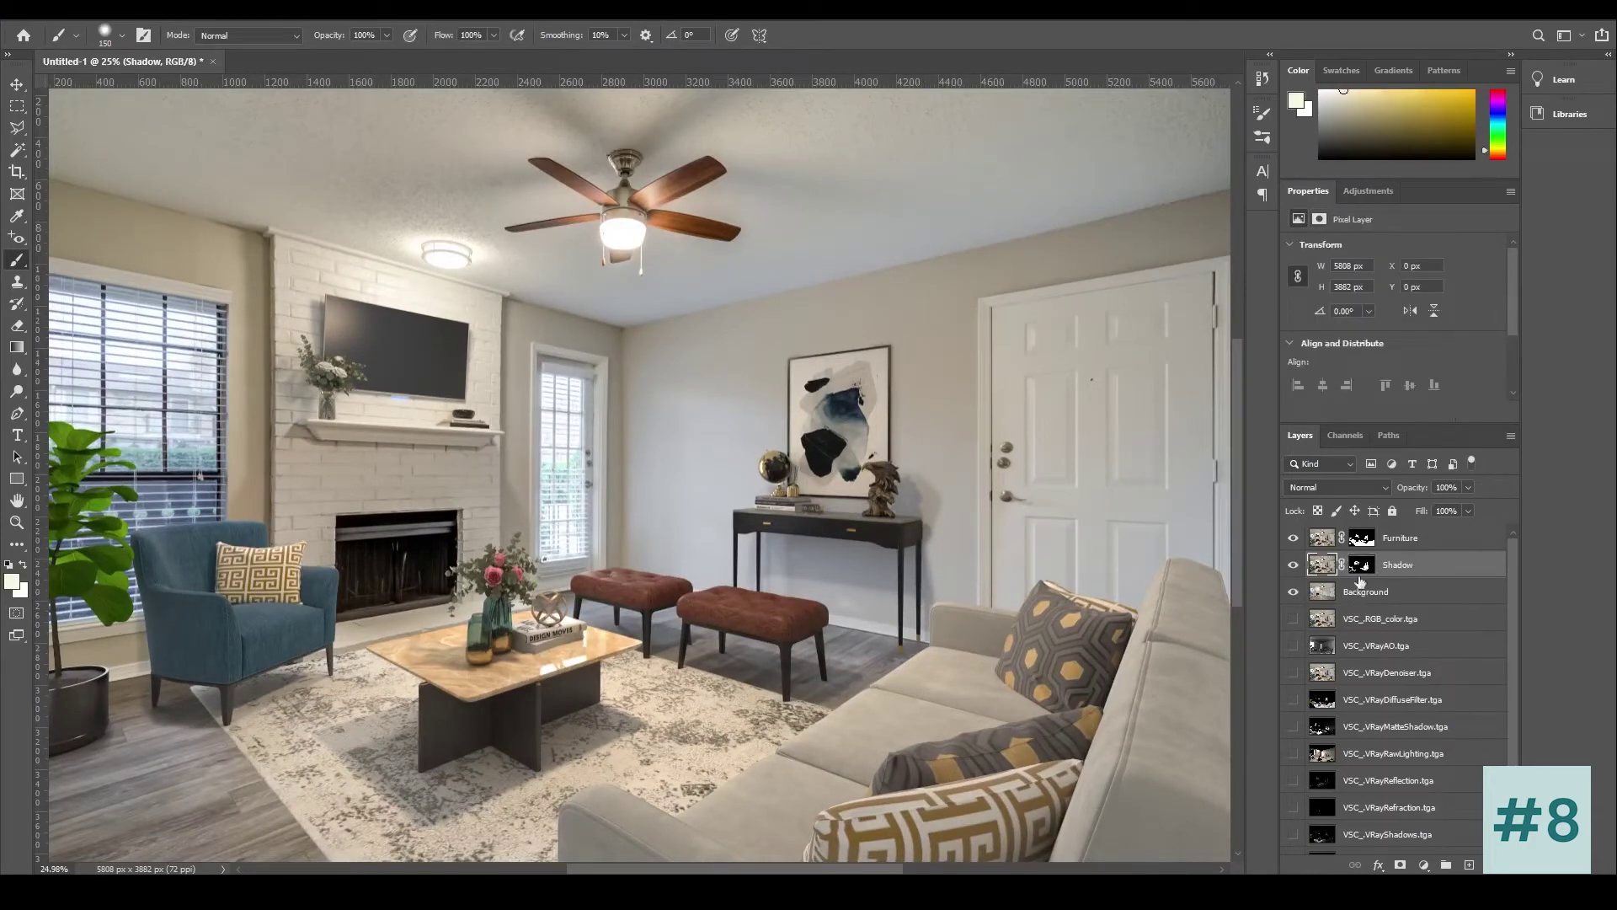
Step: Set the Shadow layer's blend mode to Luminosity after comparing it with Normal
click(1382, 493)
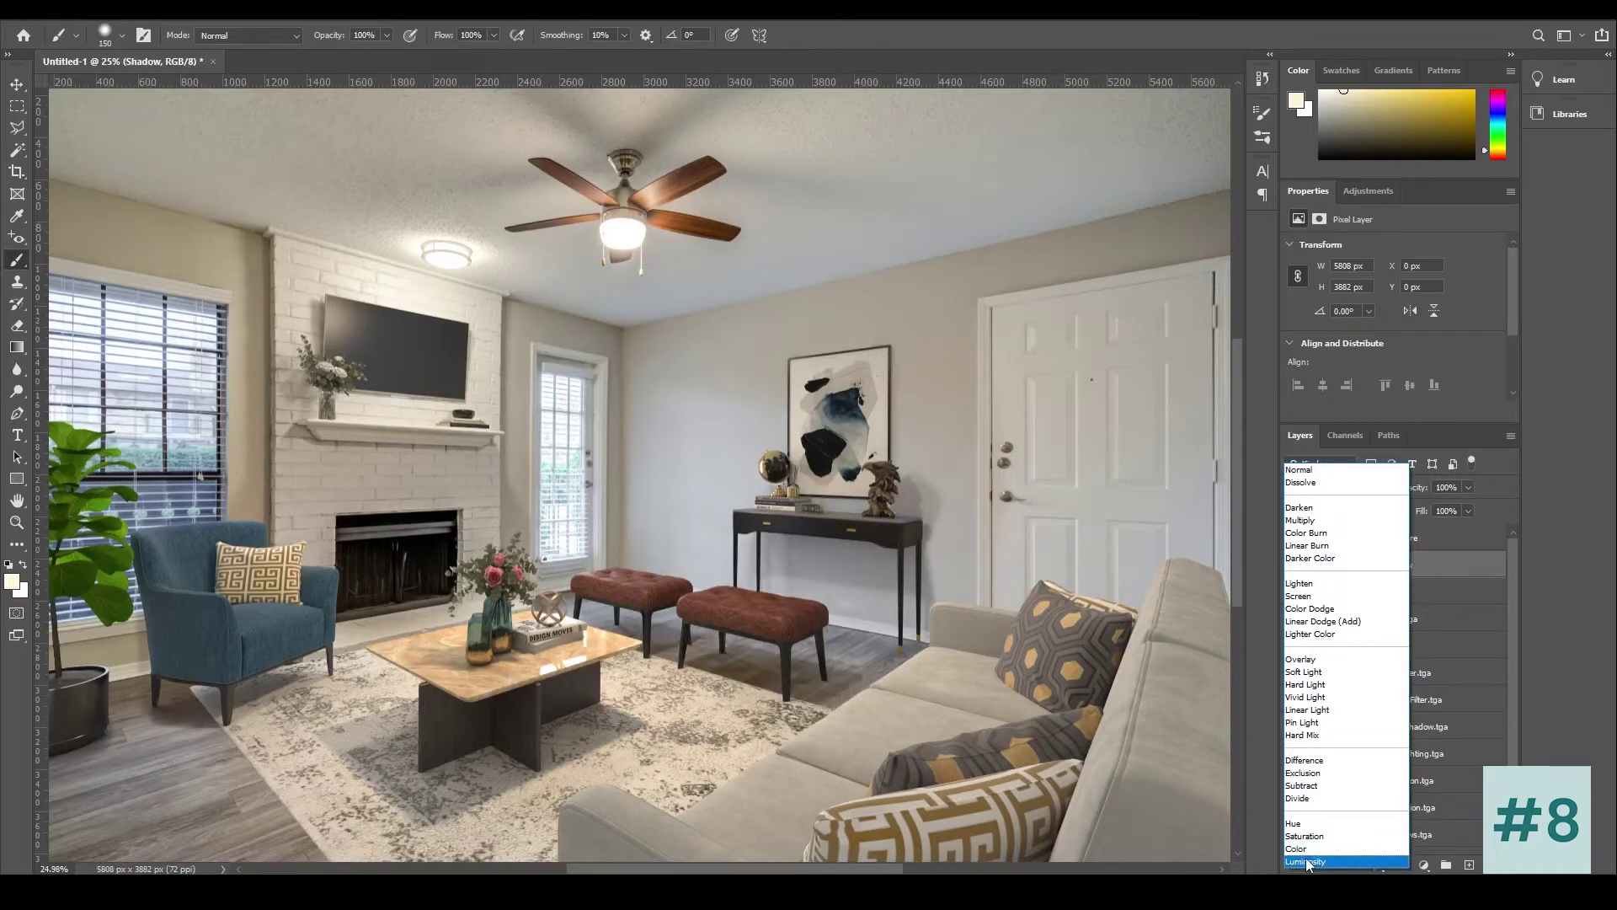
click(1305, 861)
click(1293, 564)
click(1293, 564)
click(1337, 487)
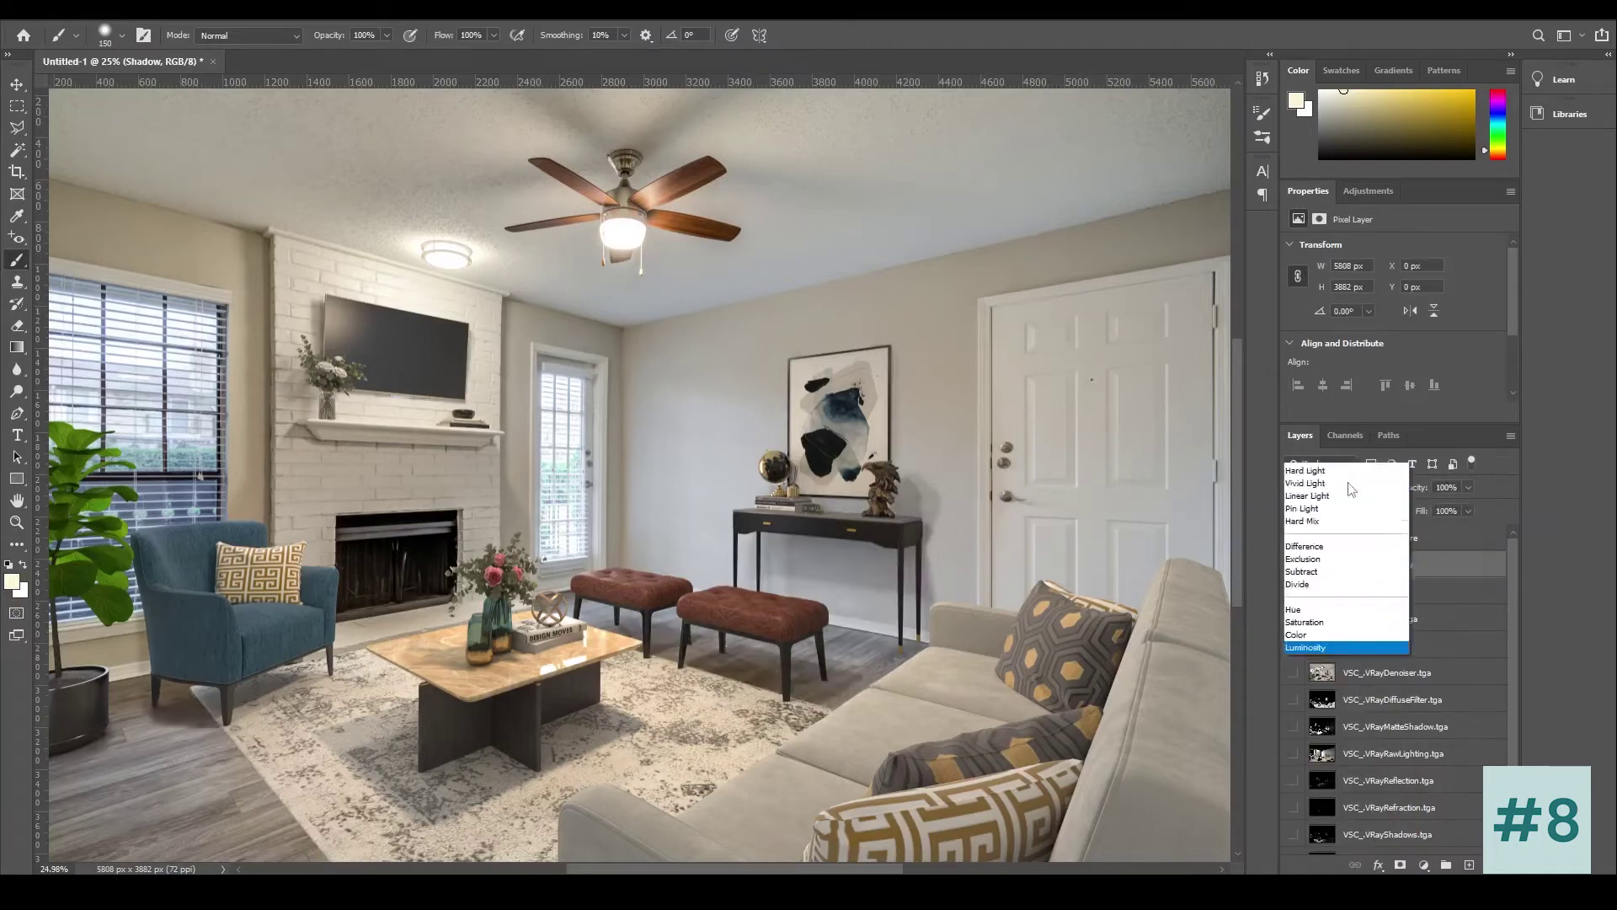
key(Escape)
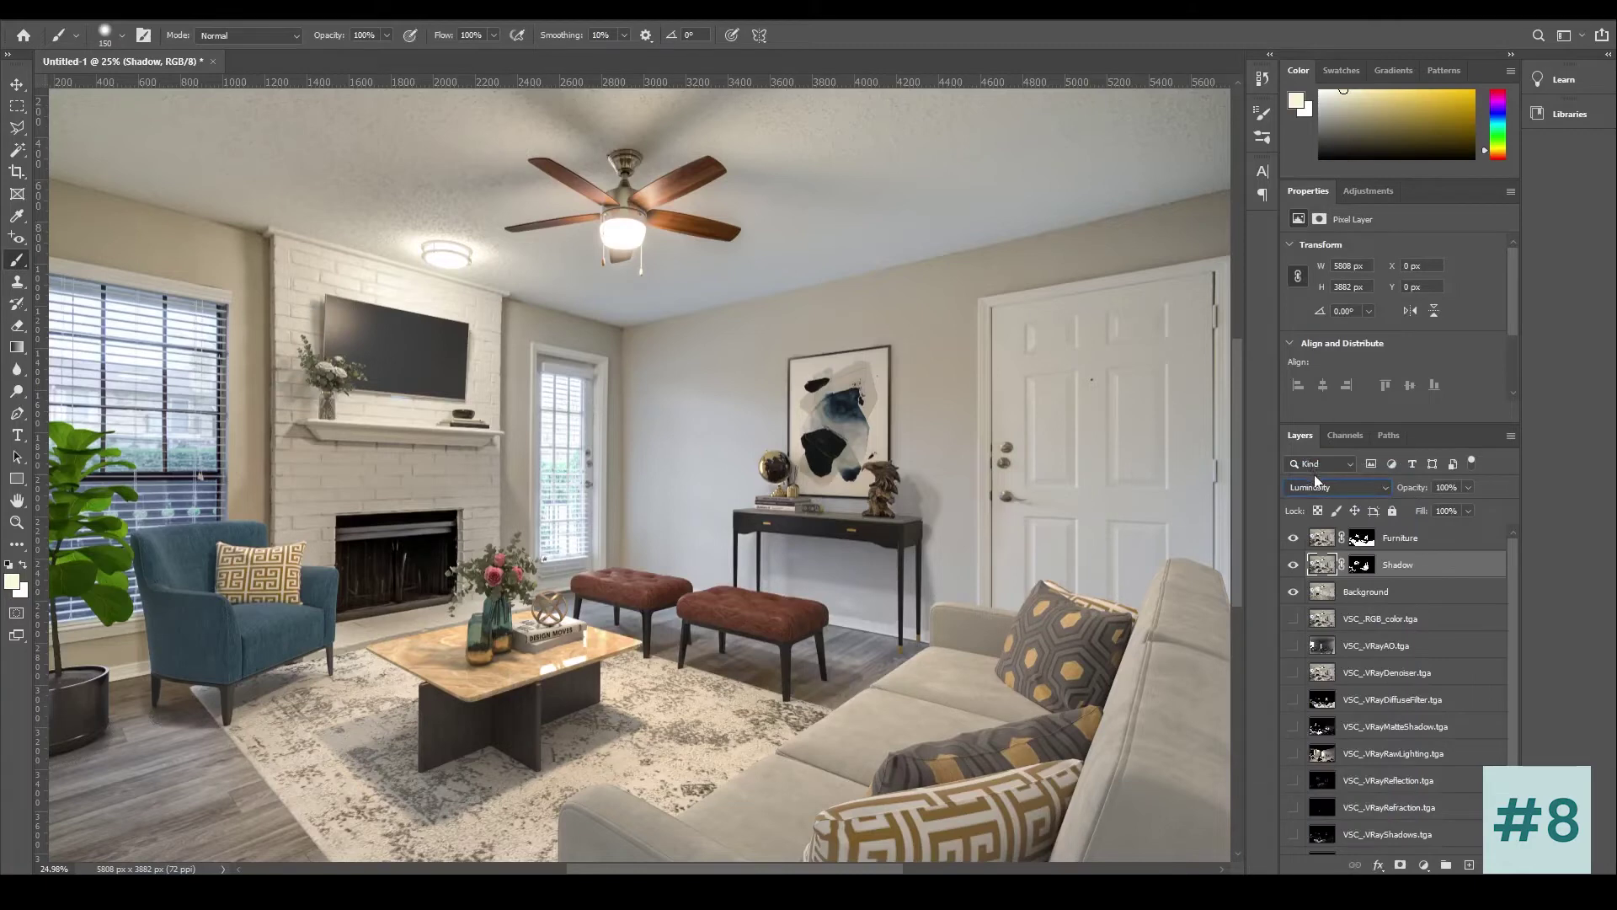
click(1314, 482)
click(1320, 472)
click(1334, 487)
click(1298, 861)
Step: Recheck Normal versus Luminosity on the armchair, keep Luminosity, and select the Furniture layer
click(17, 85)
scroll(165, 716, up, 5)
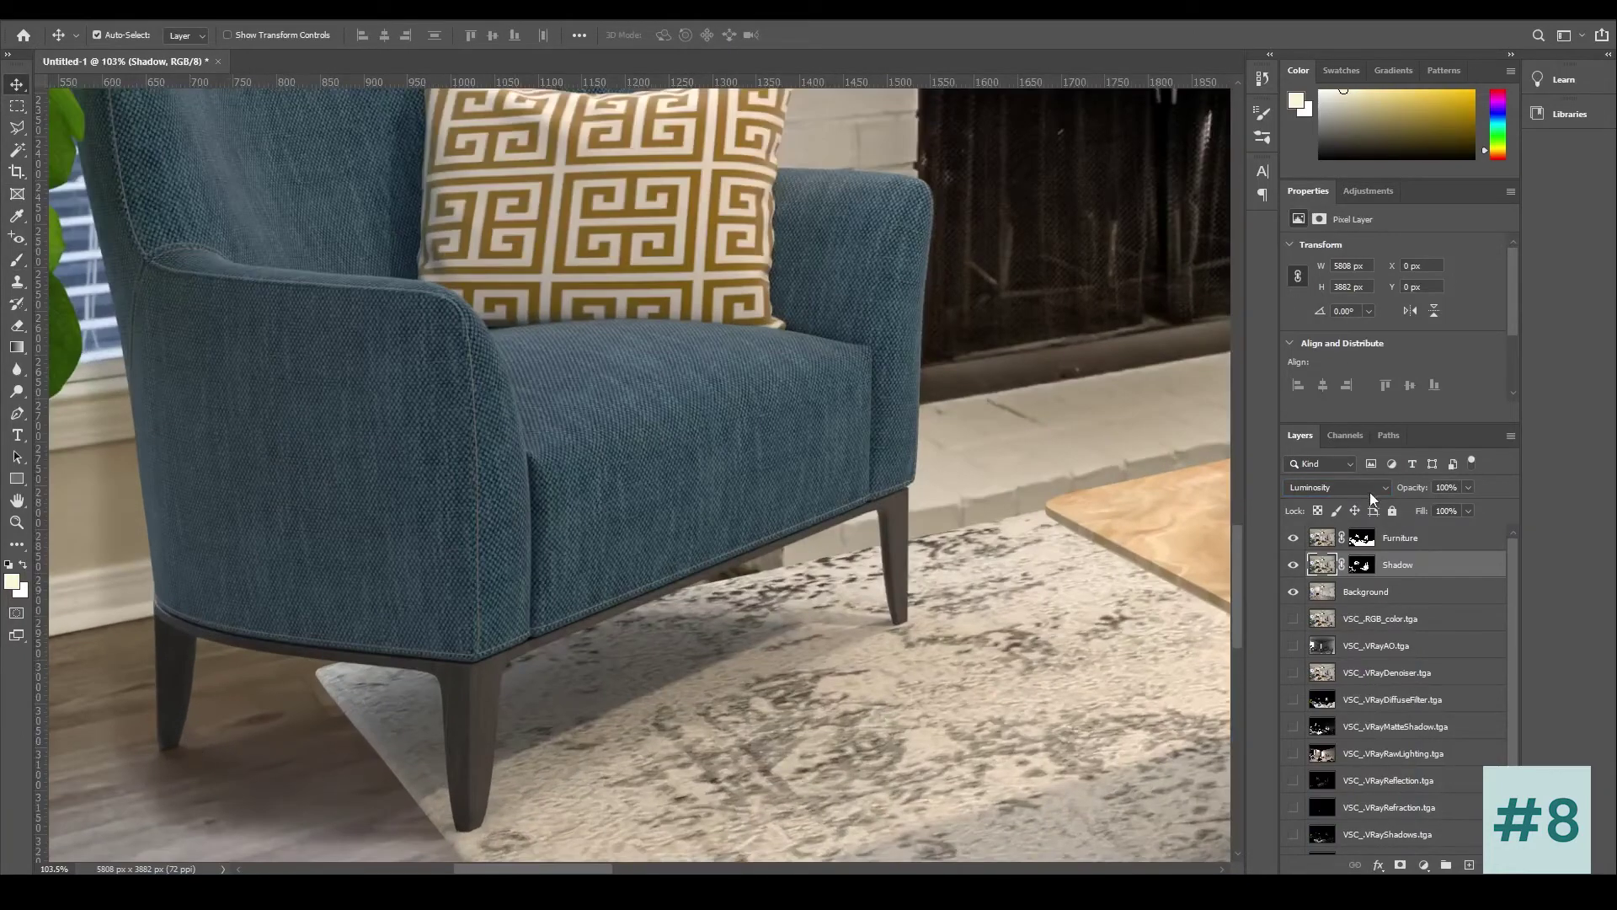
click(1370, 492)
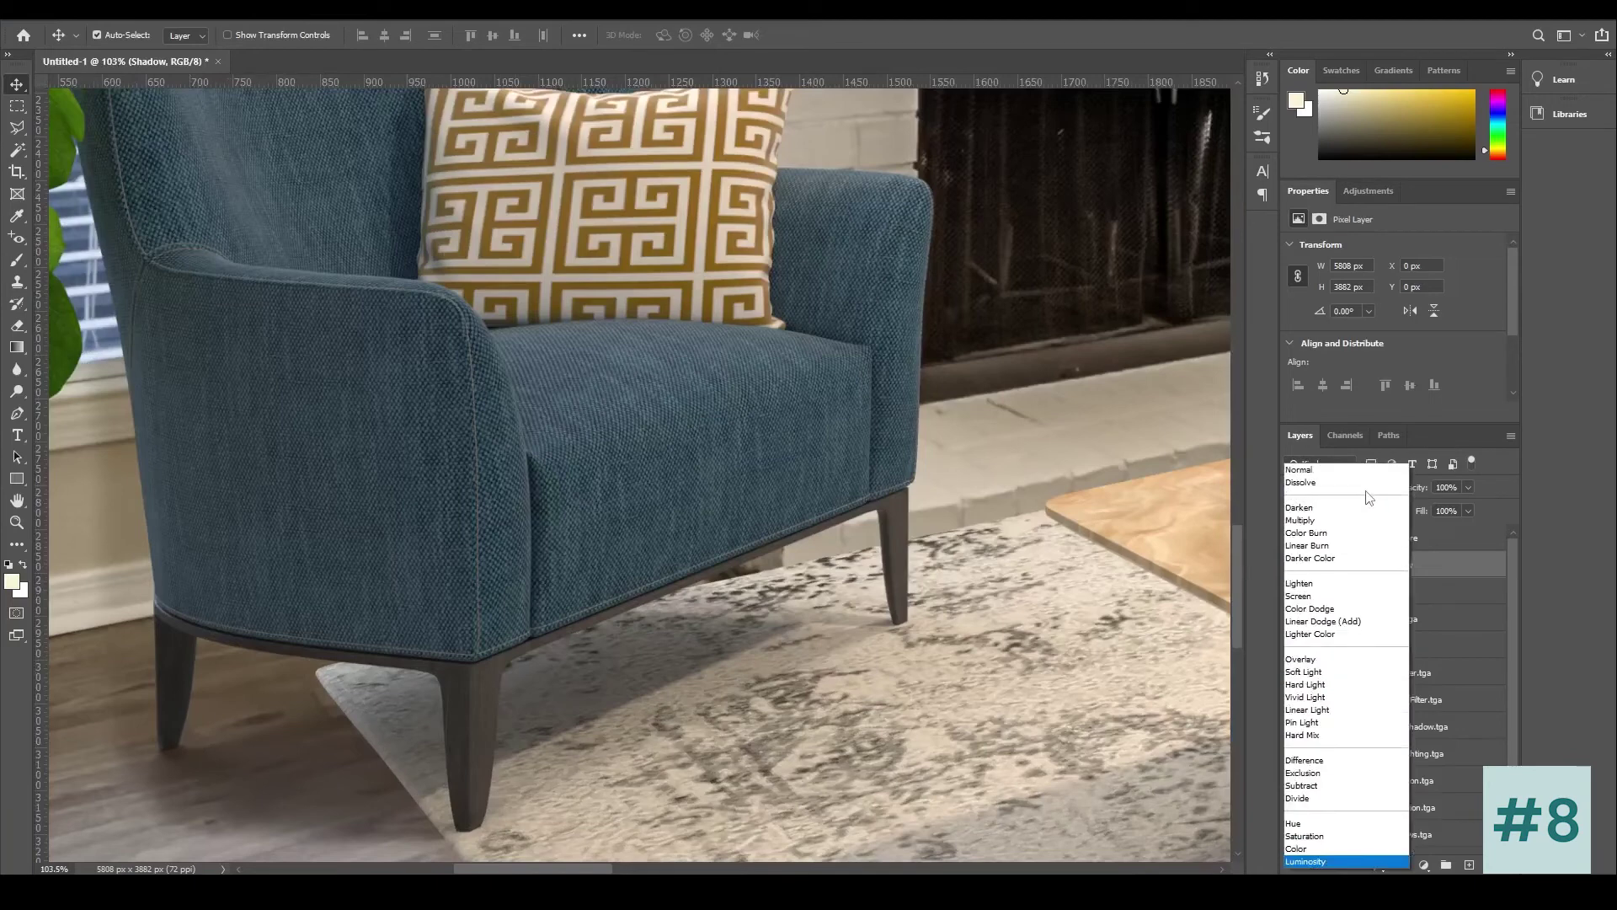
click(1334, 469)
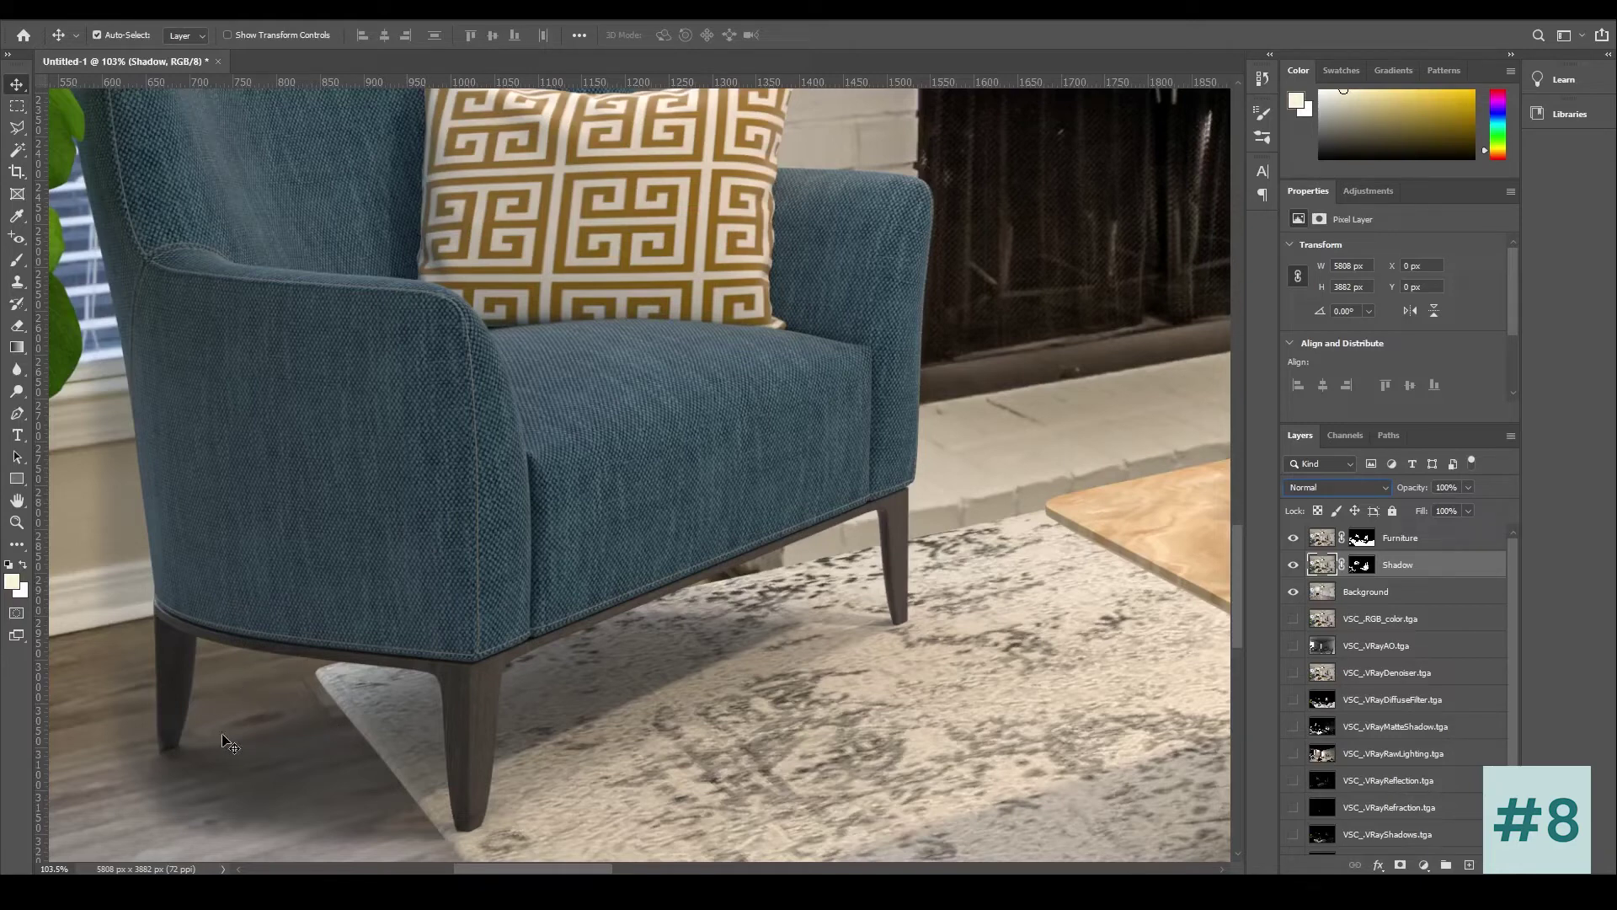
click(1351, 483)
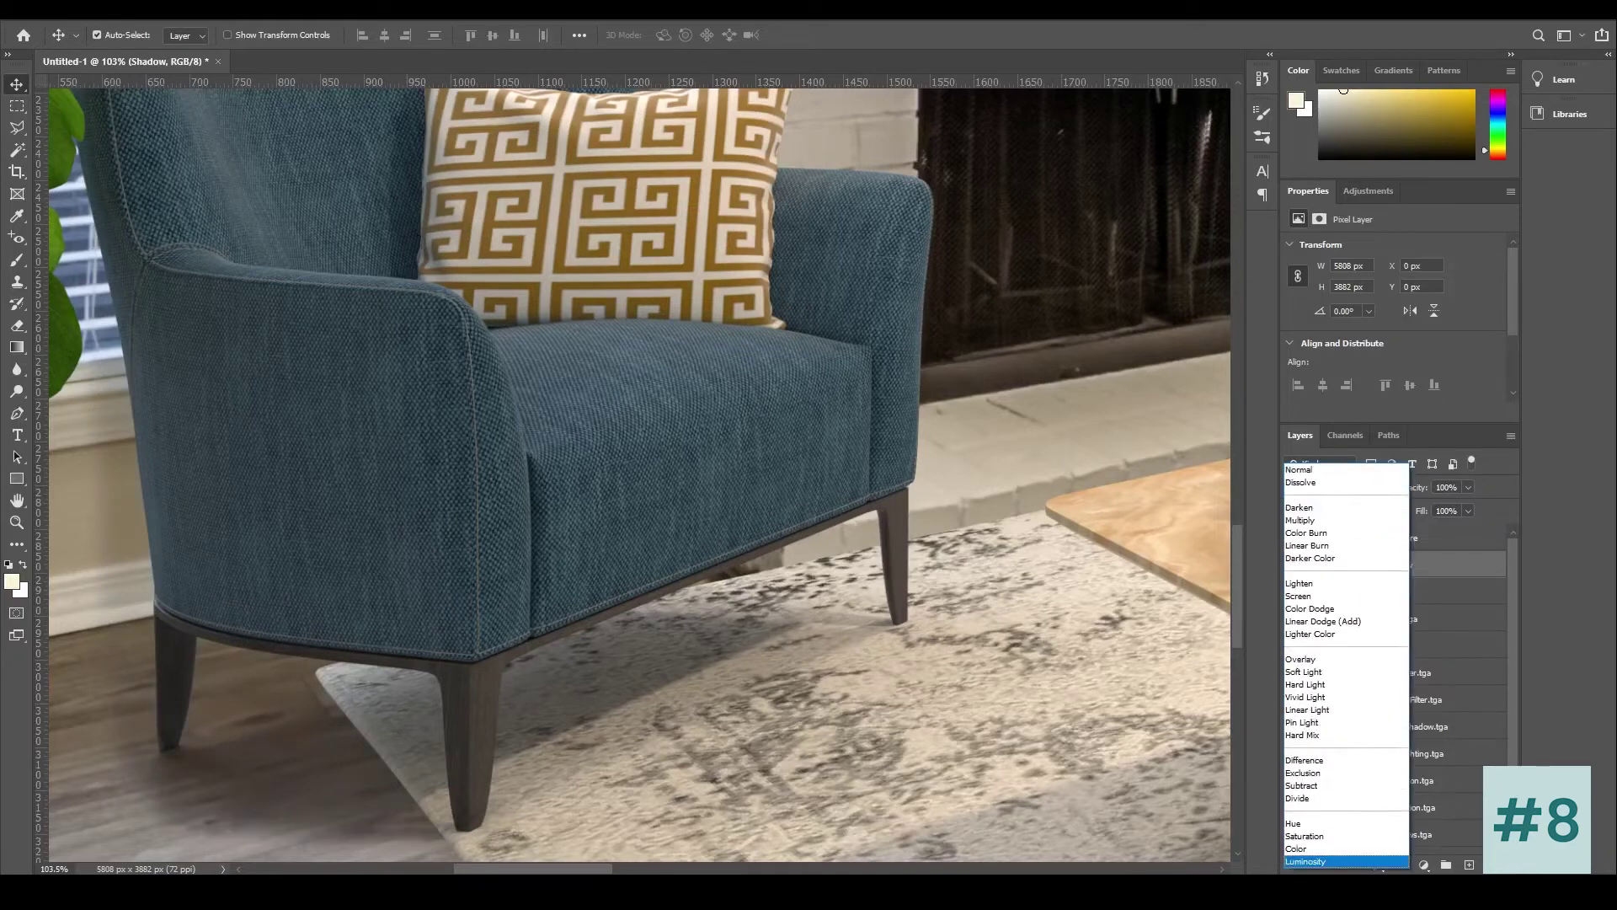
click(1303, 860)
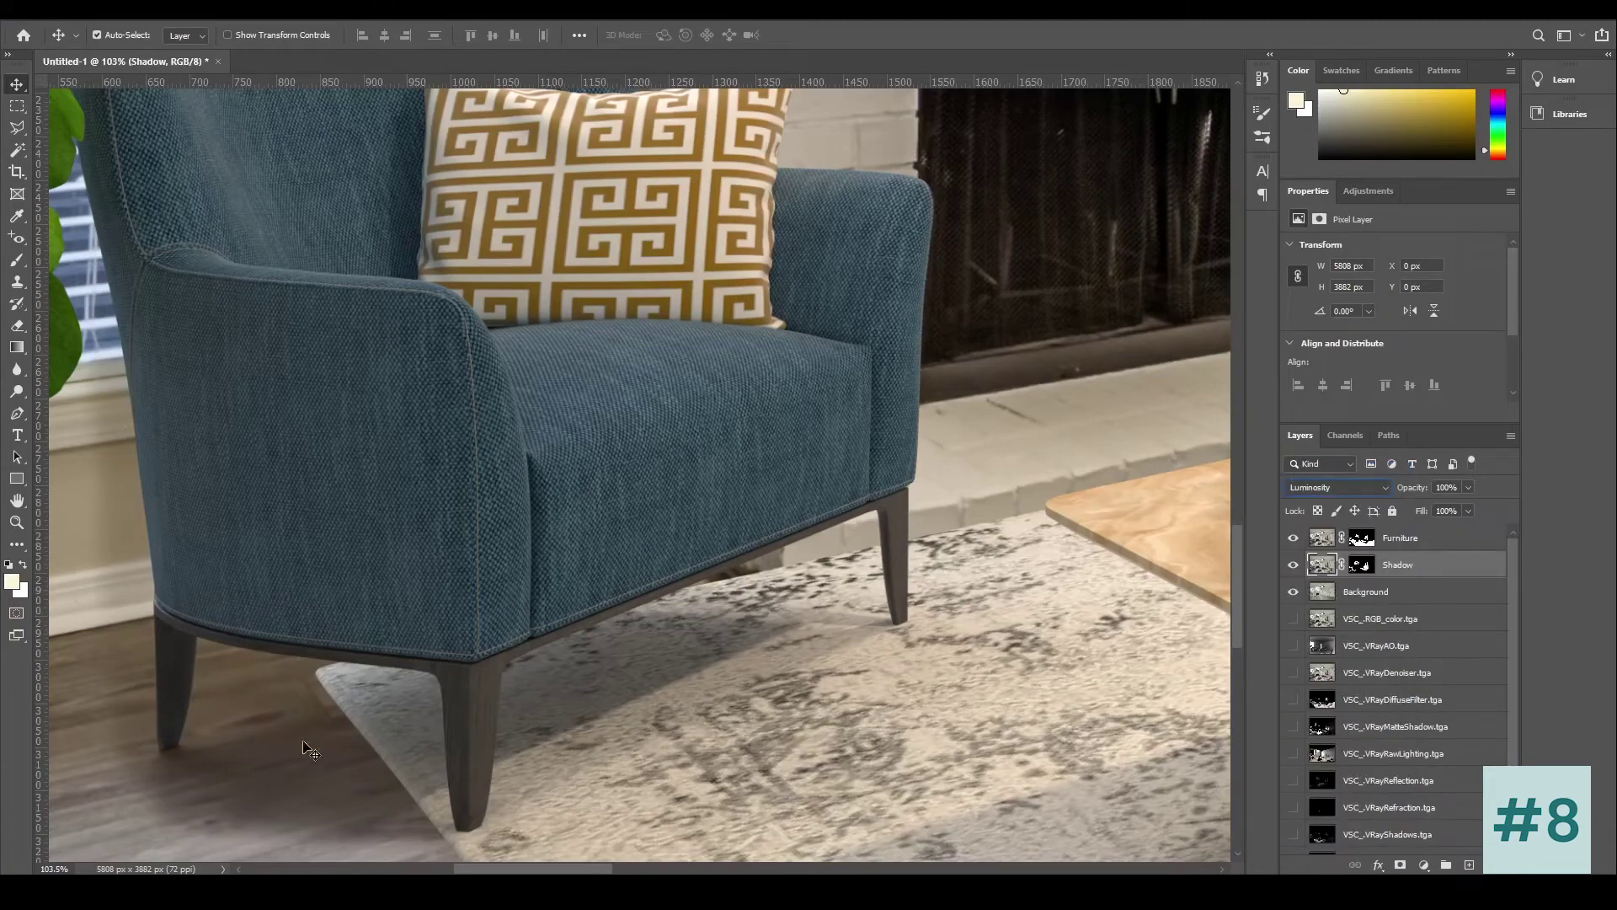
click(711, 650)
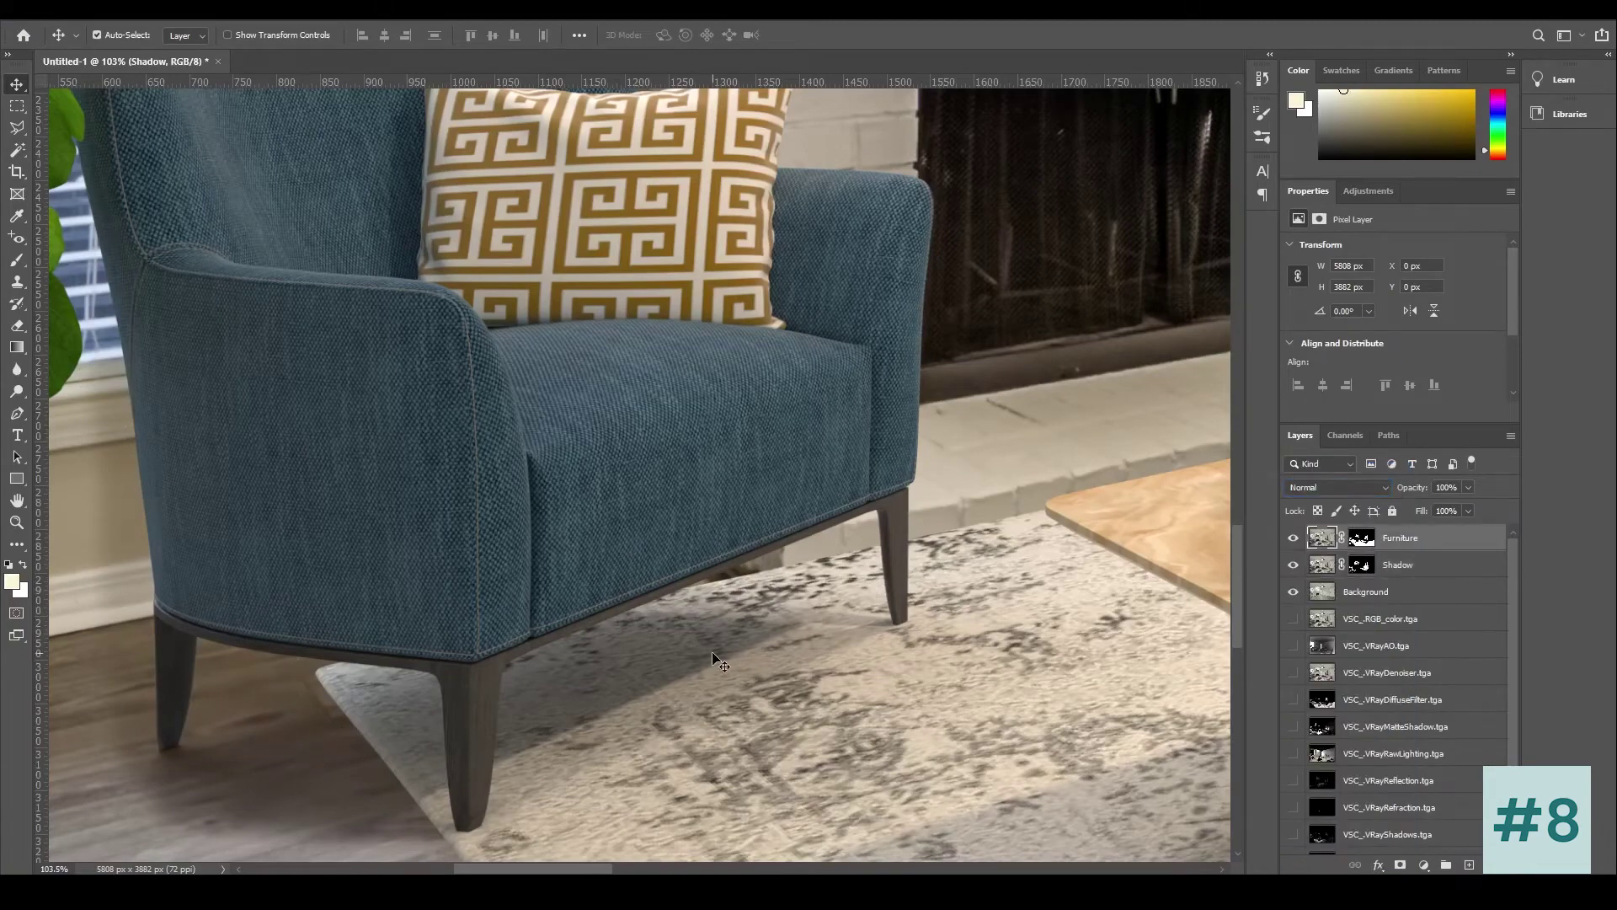
scroll(711, 651, down, 5)
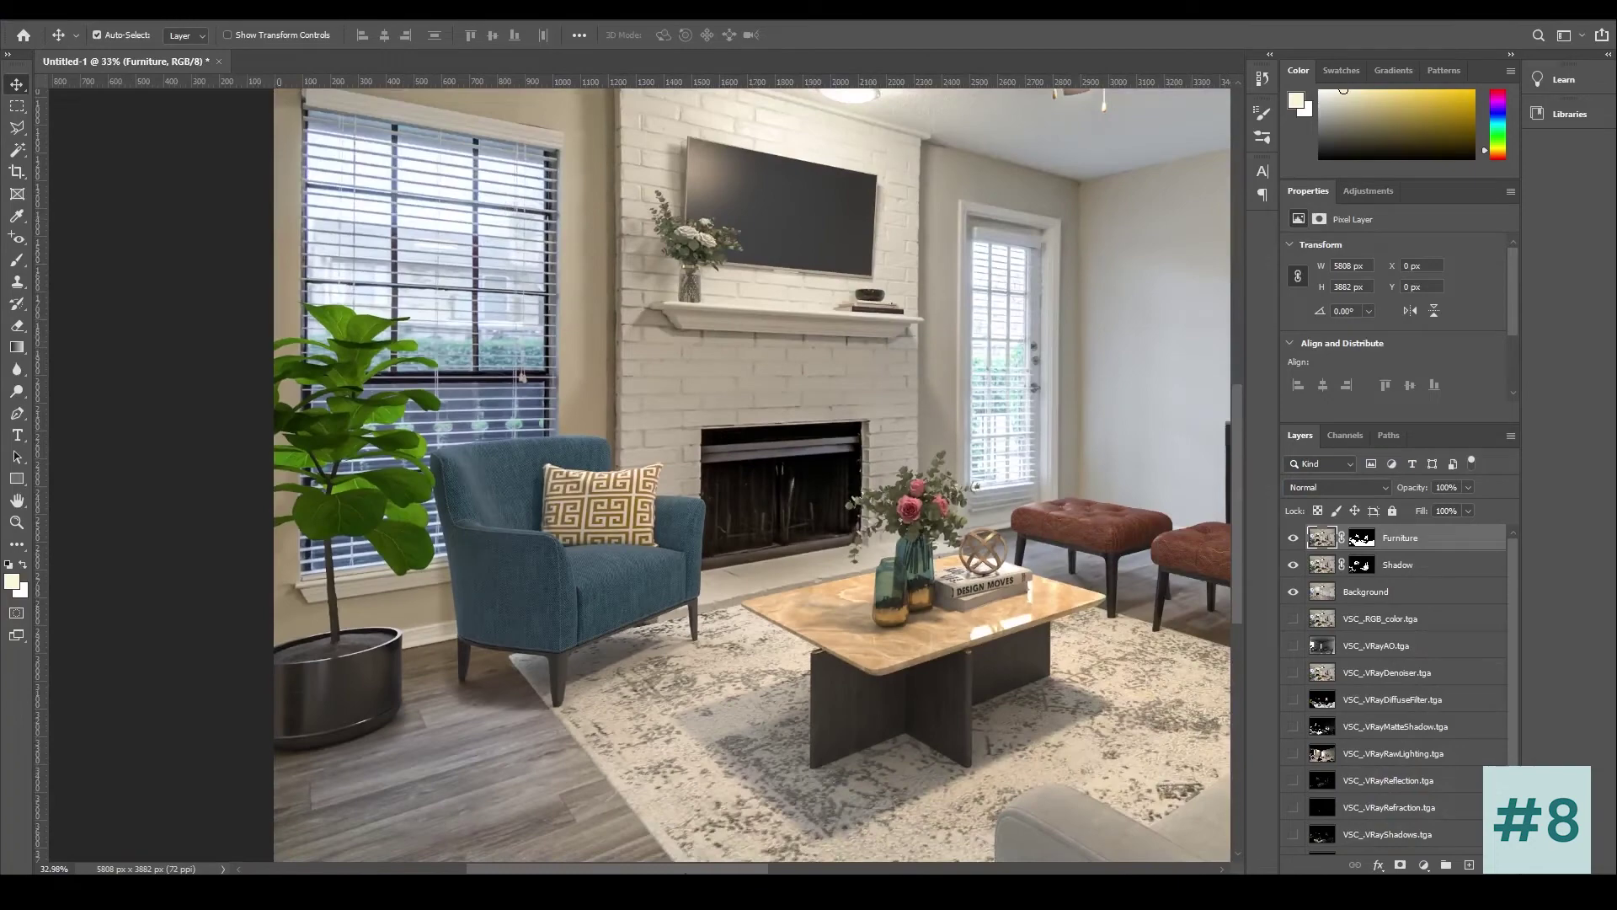
scroll(721, 552, right, 5)
scroll(720, 552, up, 1)
scroll(791, 508, up, 2)
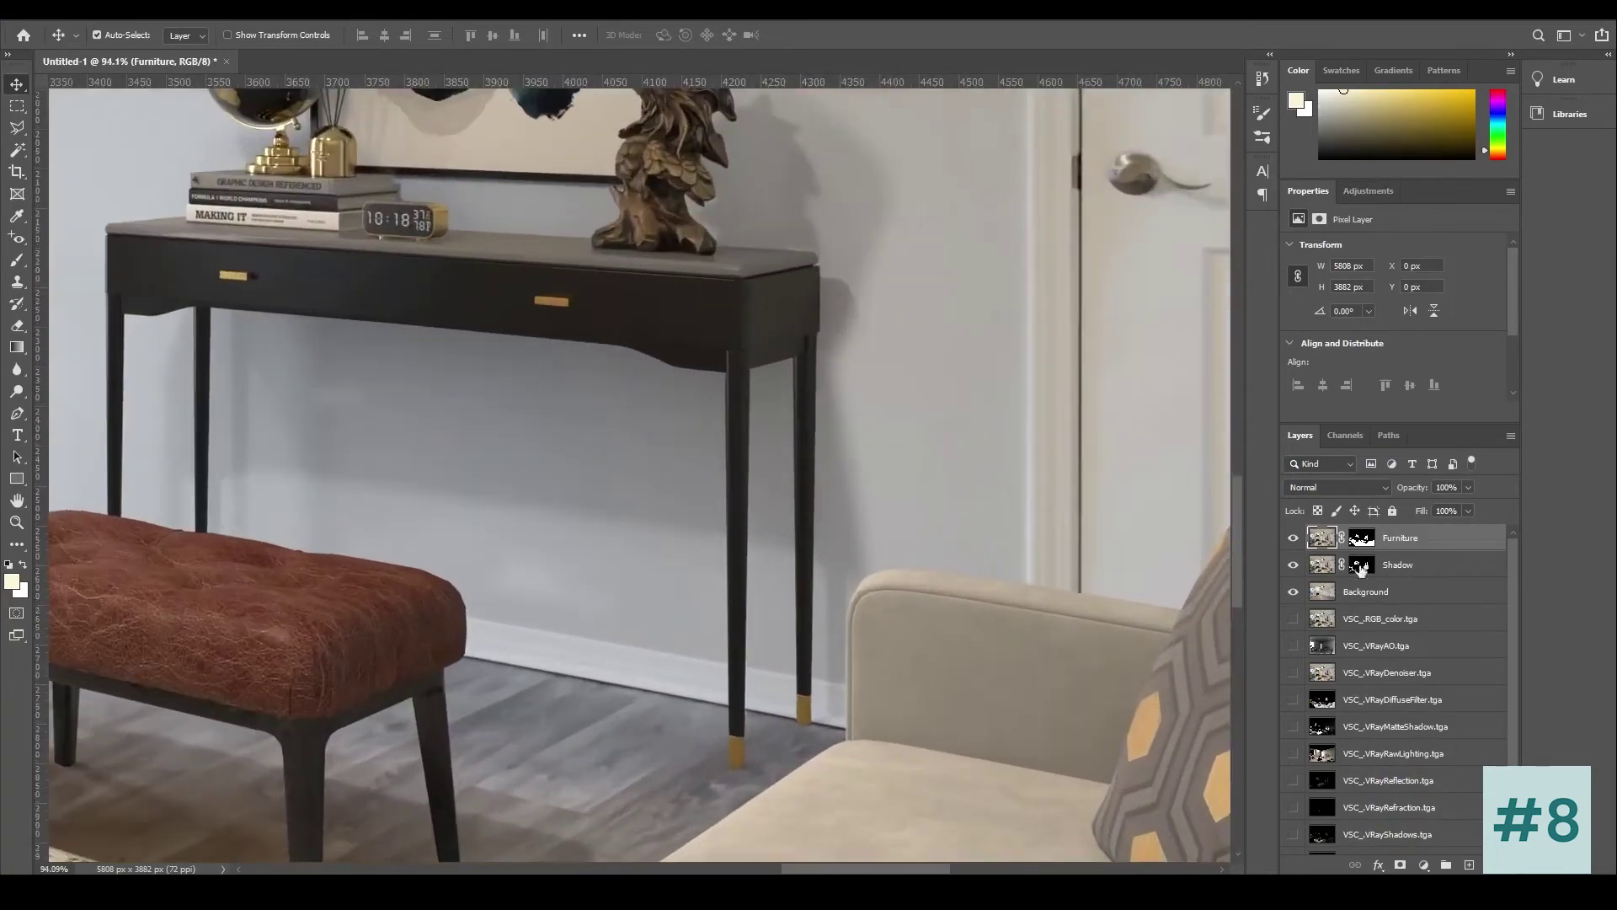
click(1423, 564)
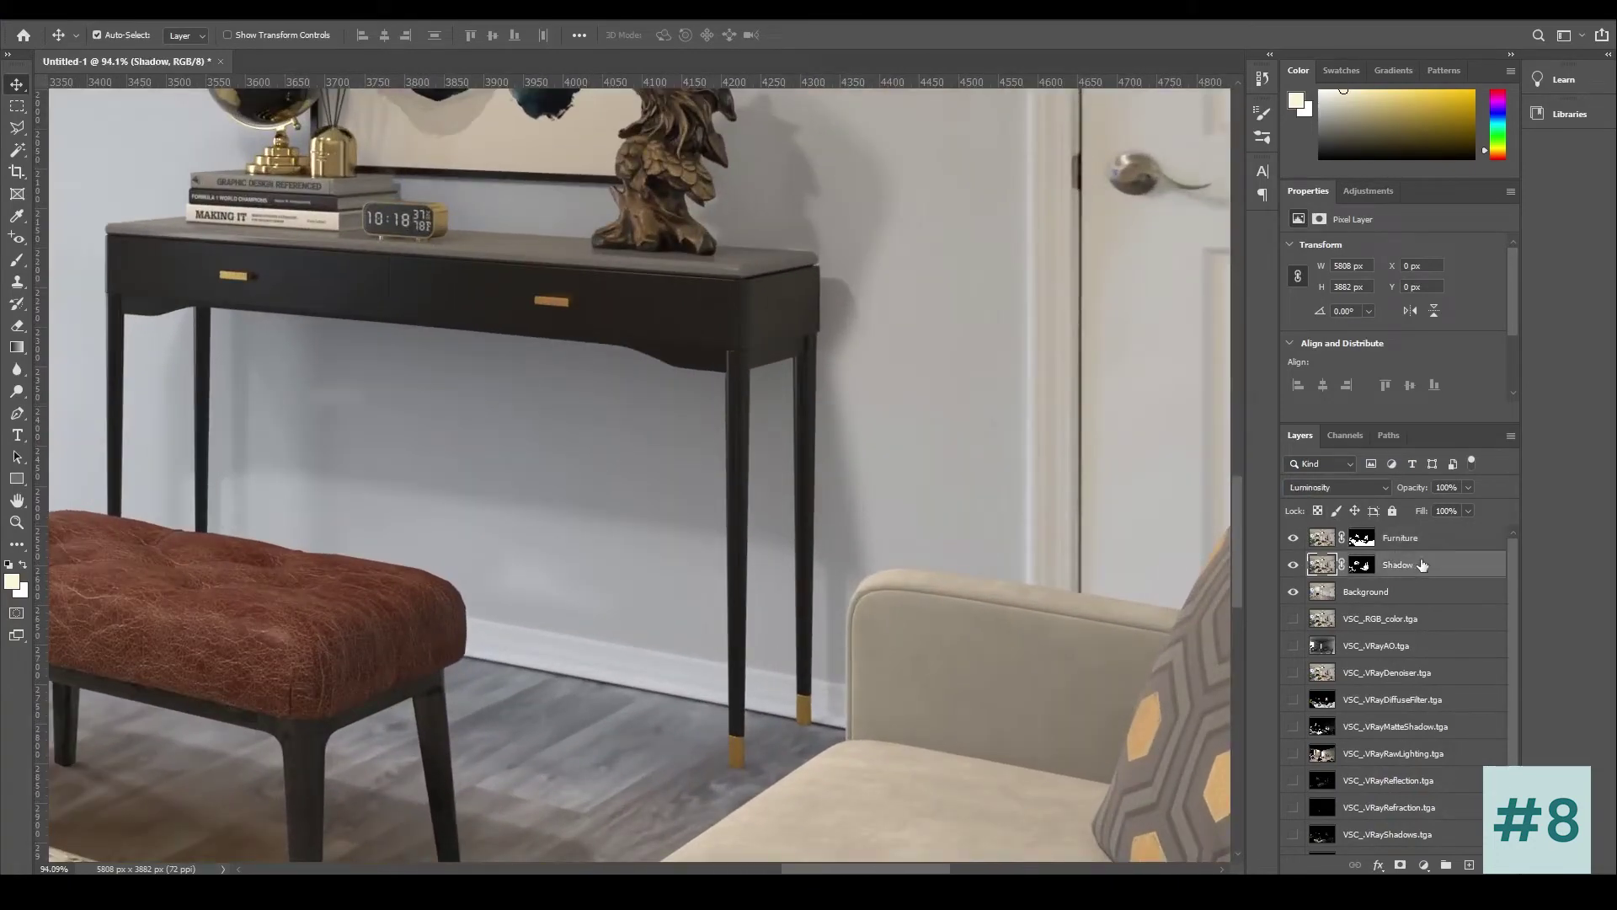
click(1367, 487)
click(1329, 469)
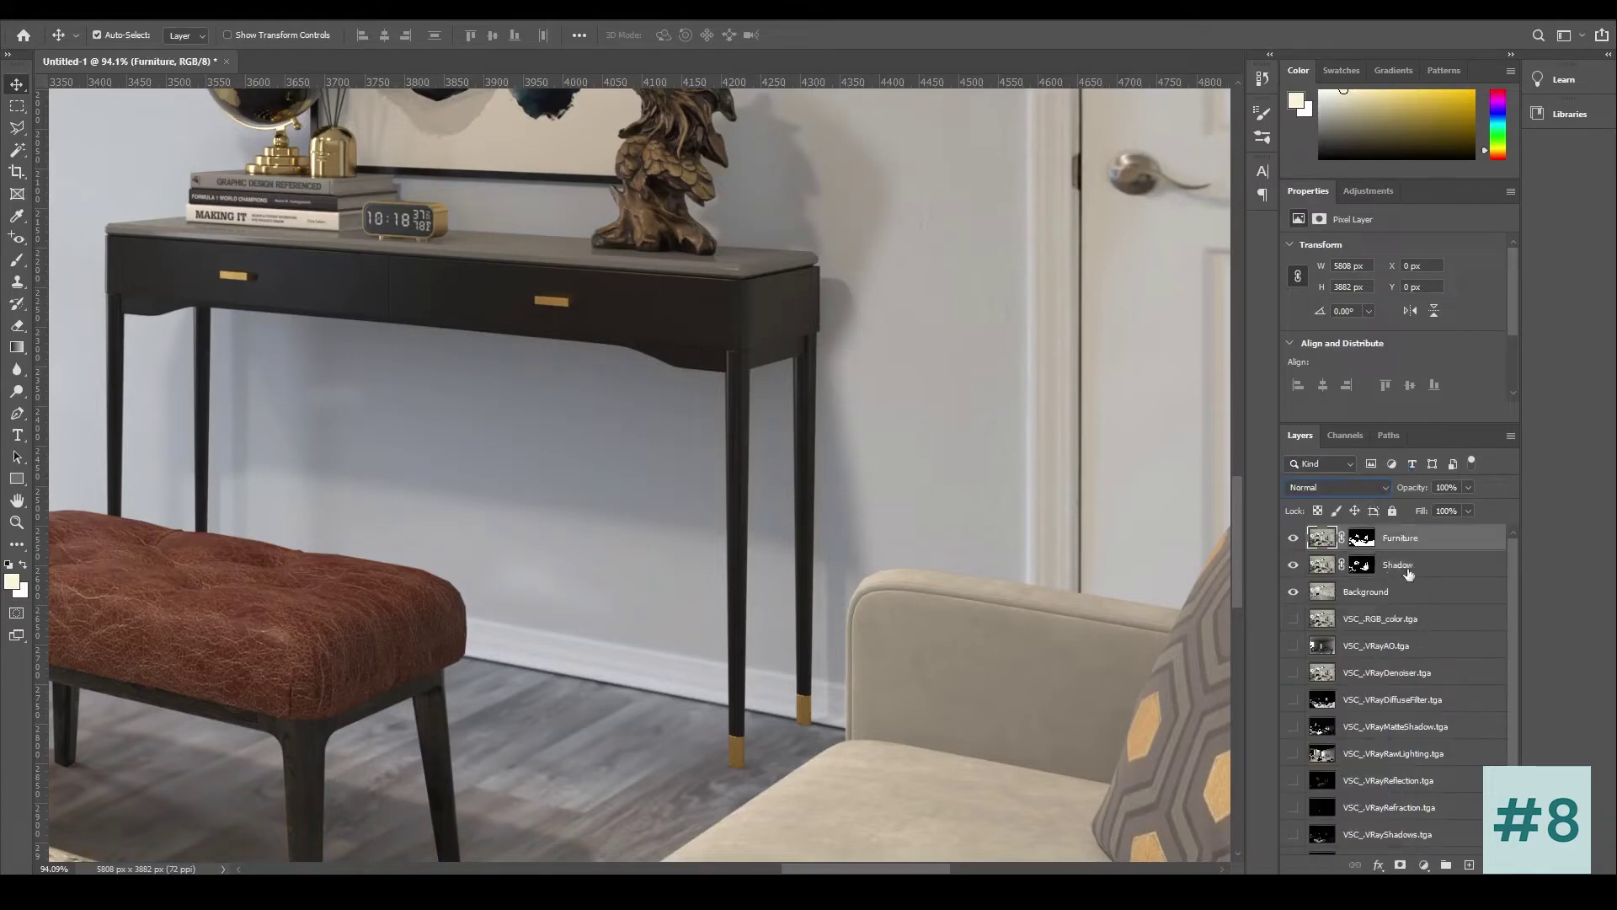
click(1363, 489)
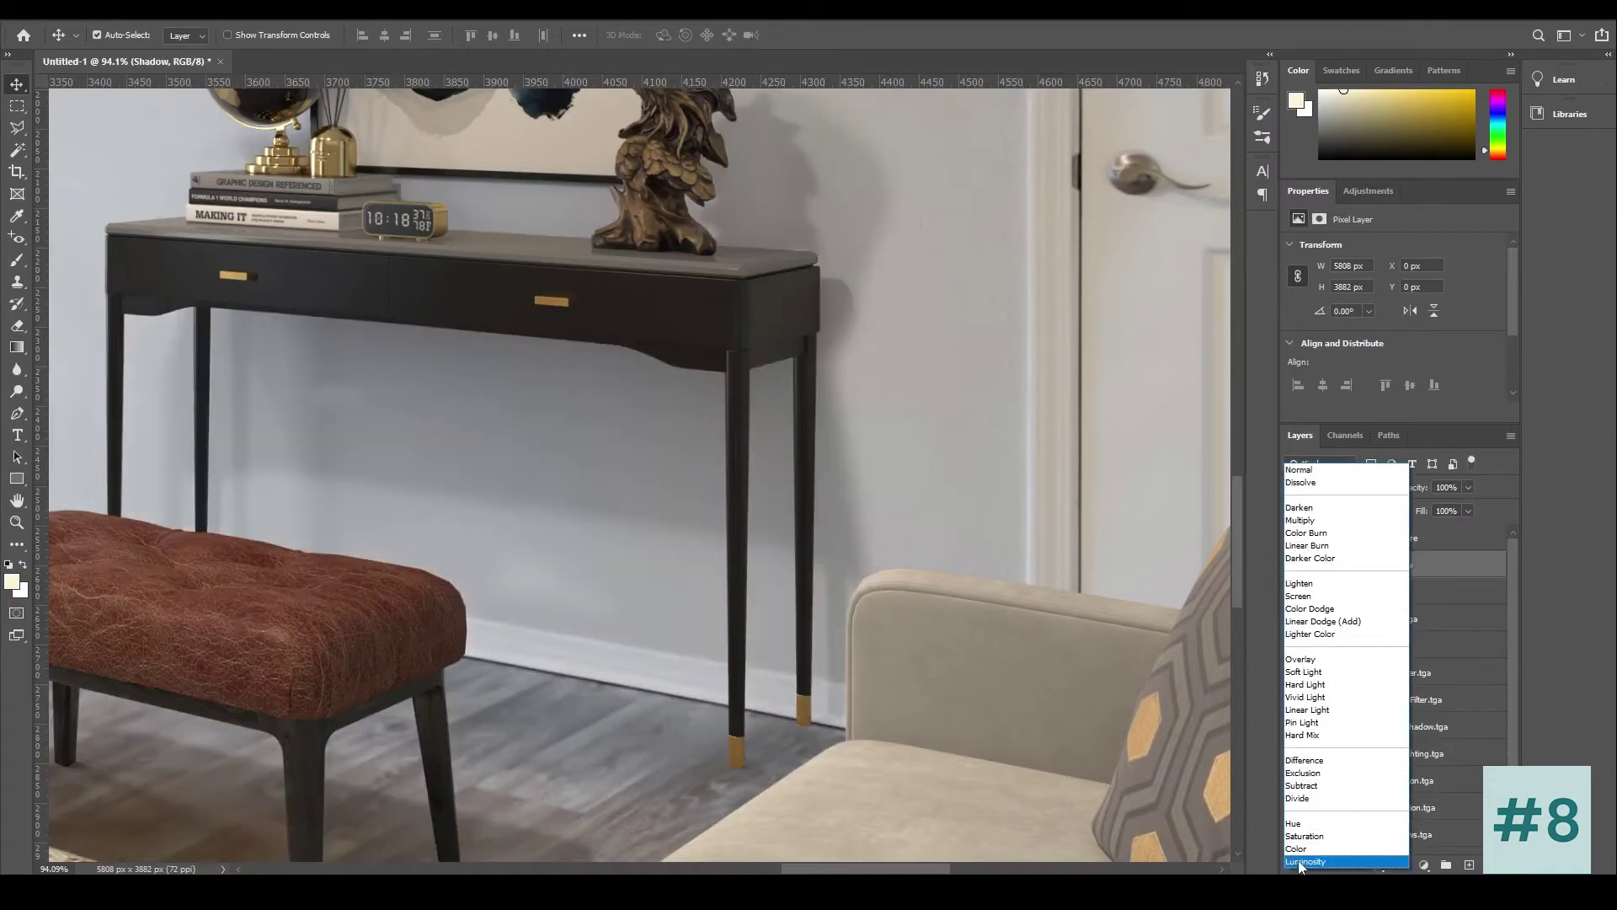
click(1301, 861)
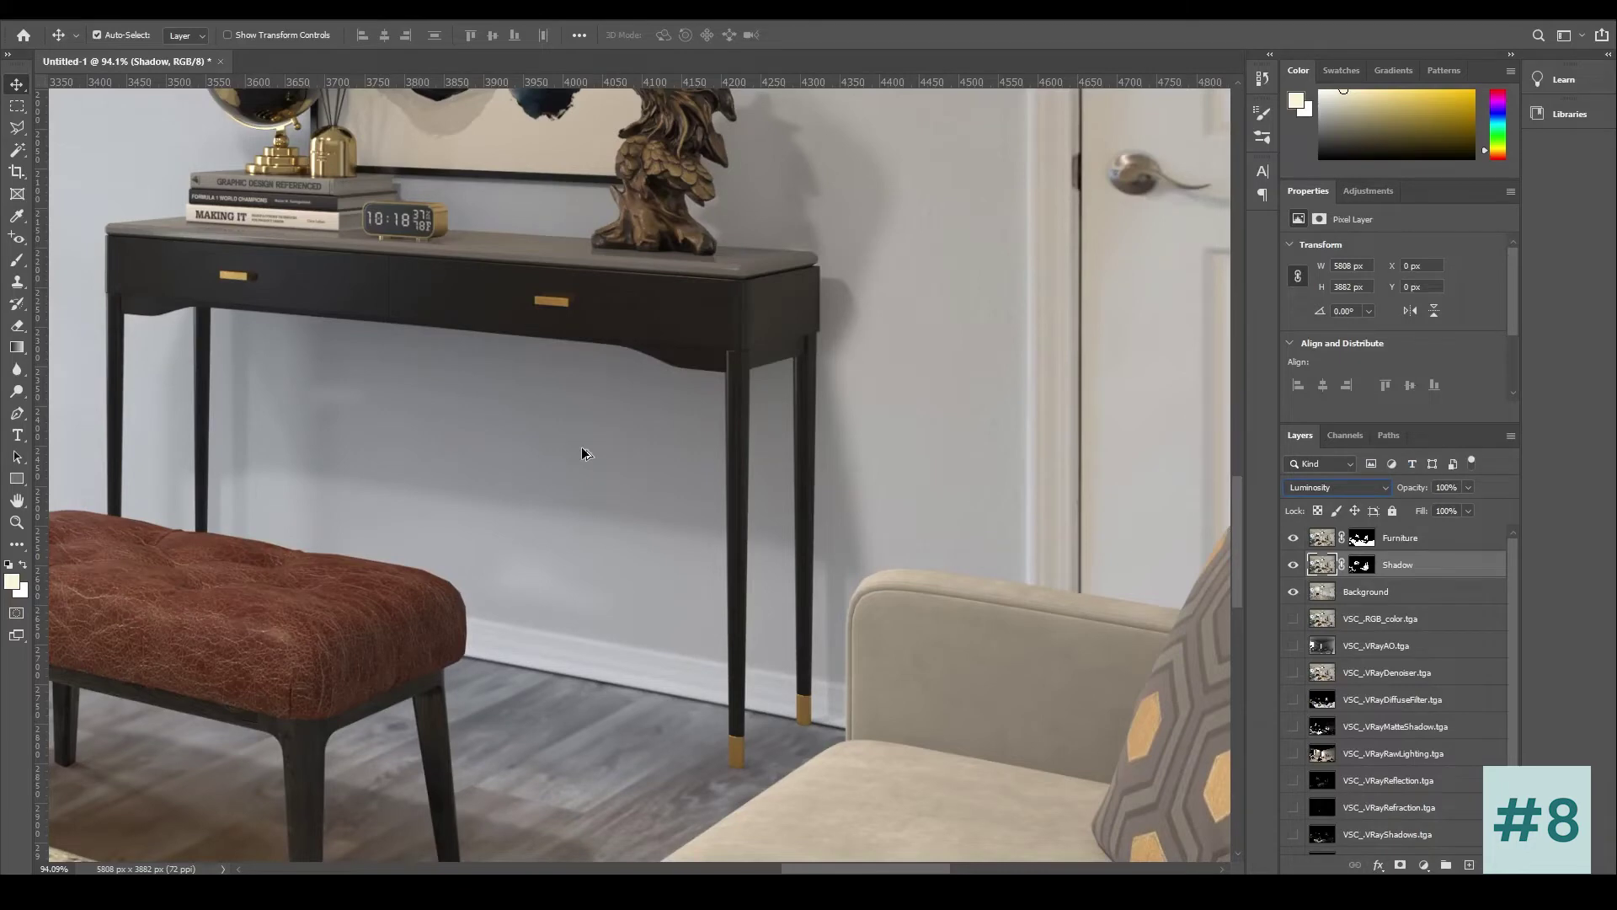
scroll(581, 446, down, 5)
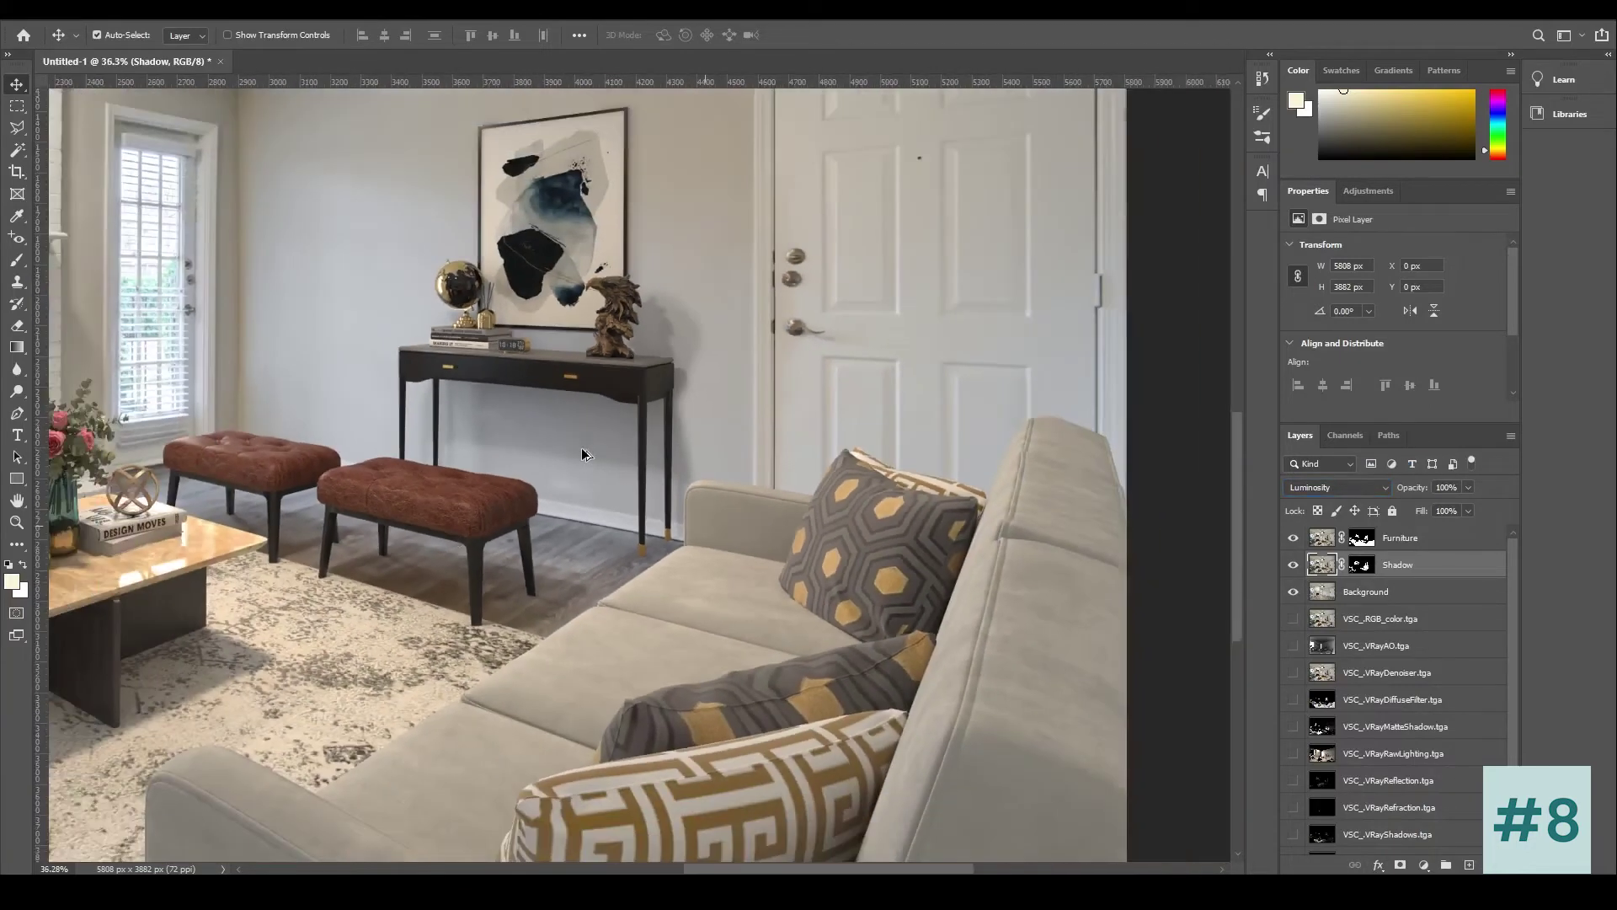
scroll(376, 570, down, 3)
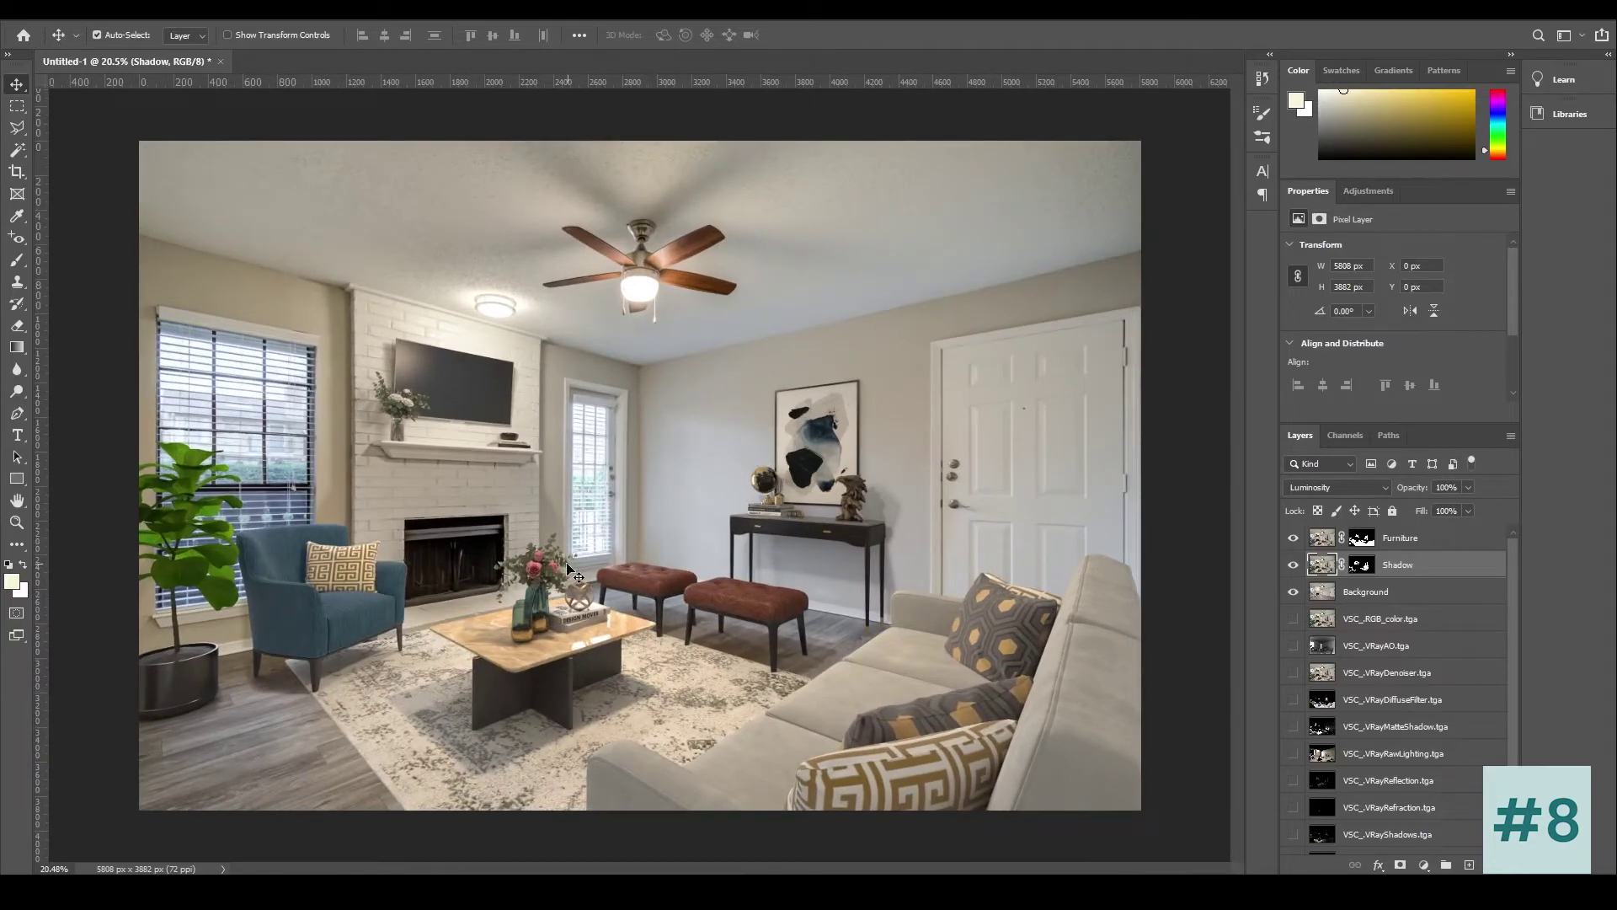
scroll(564, 555, up, 2)
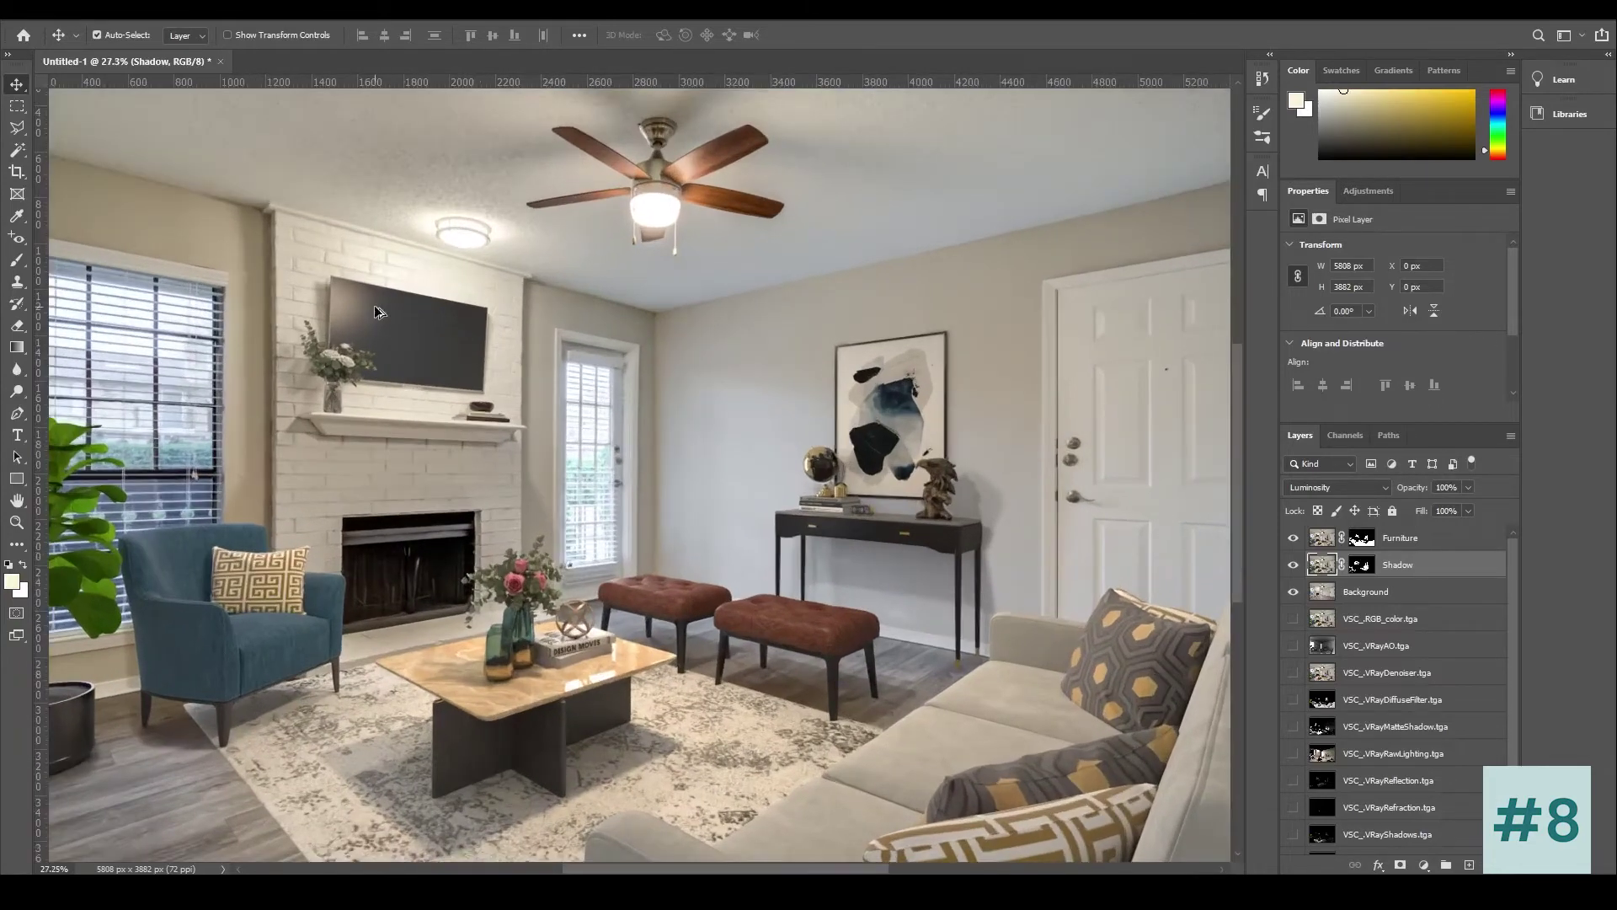
scroll(377, 312, up, 6)
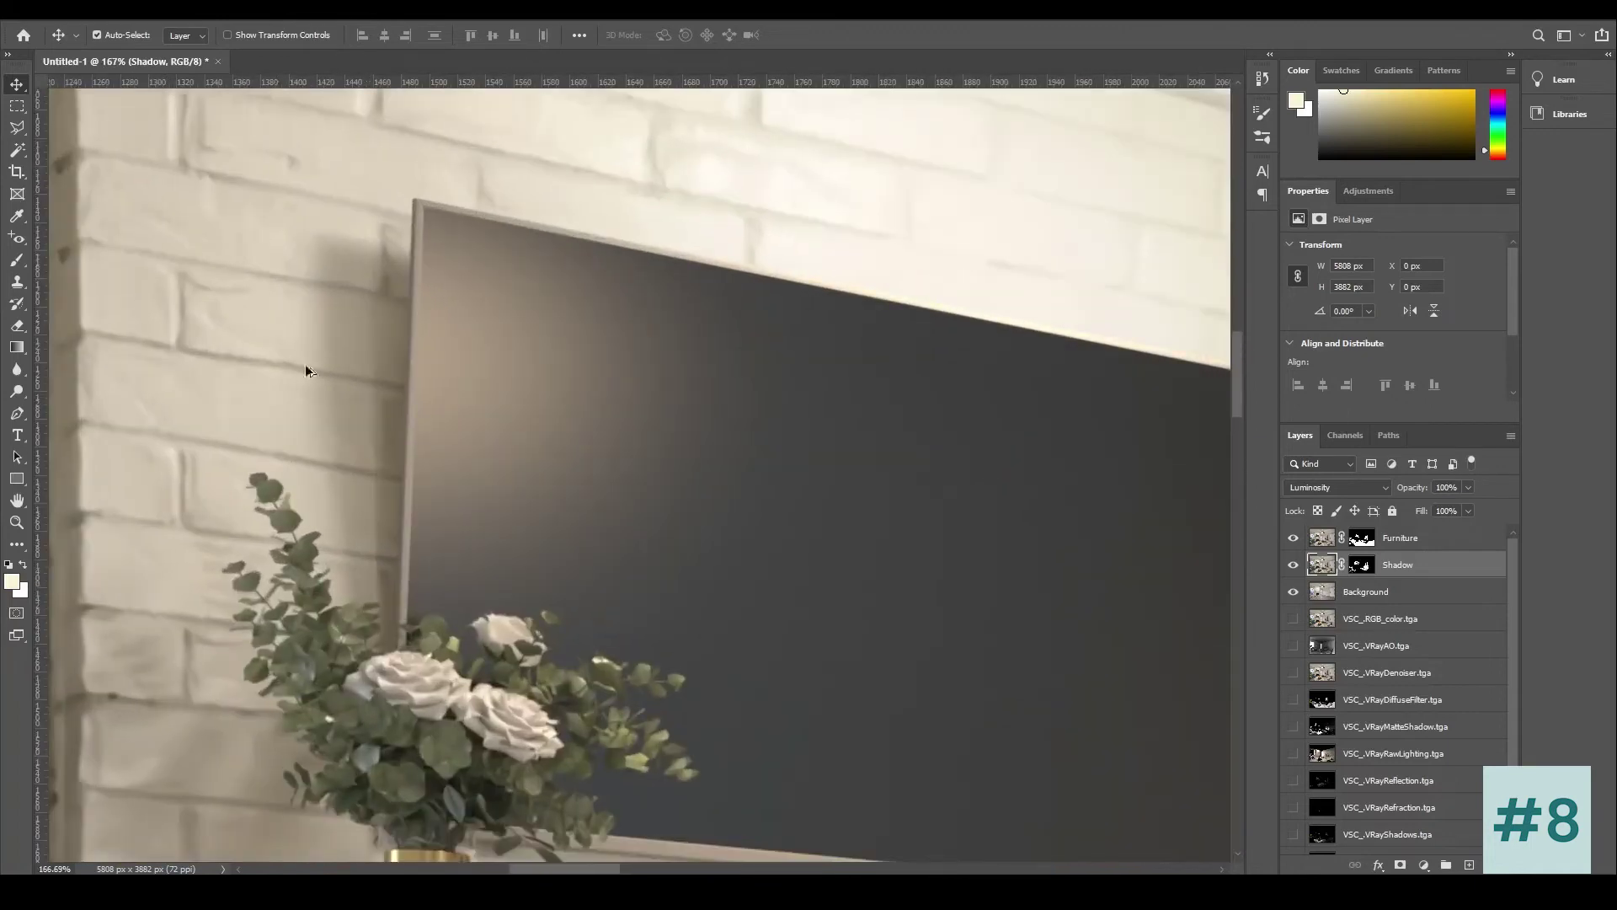
click(1373, 487)
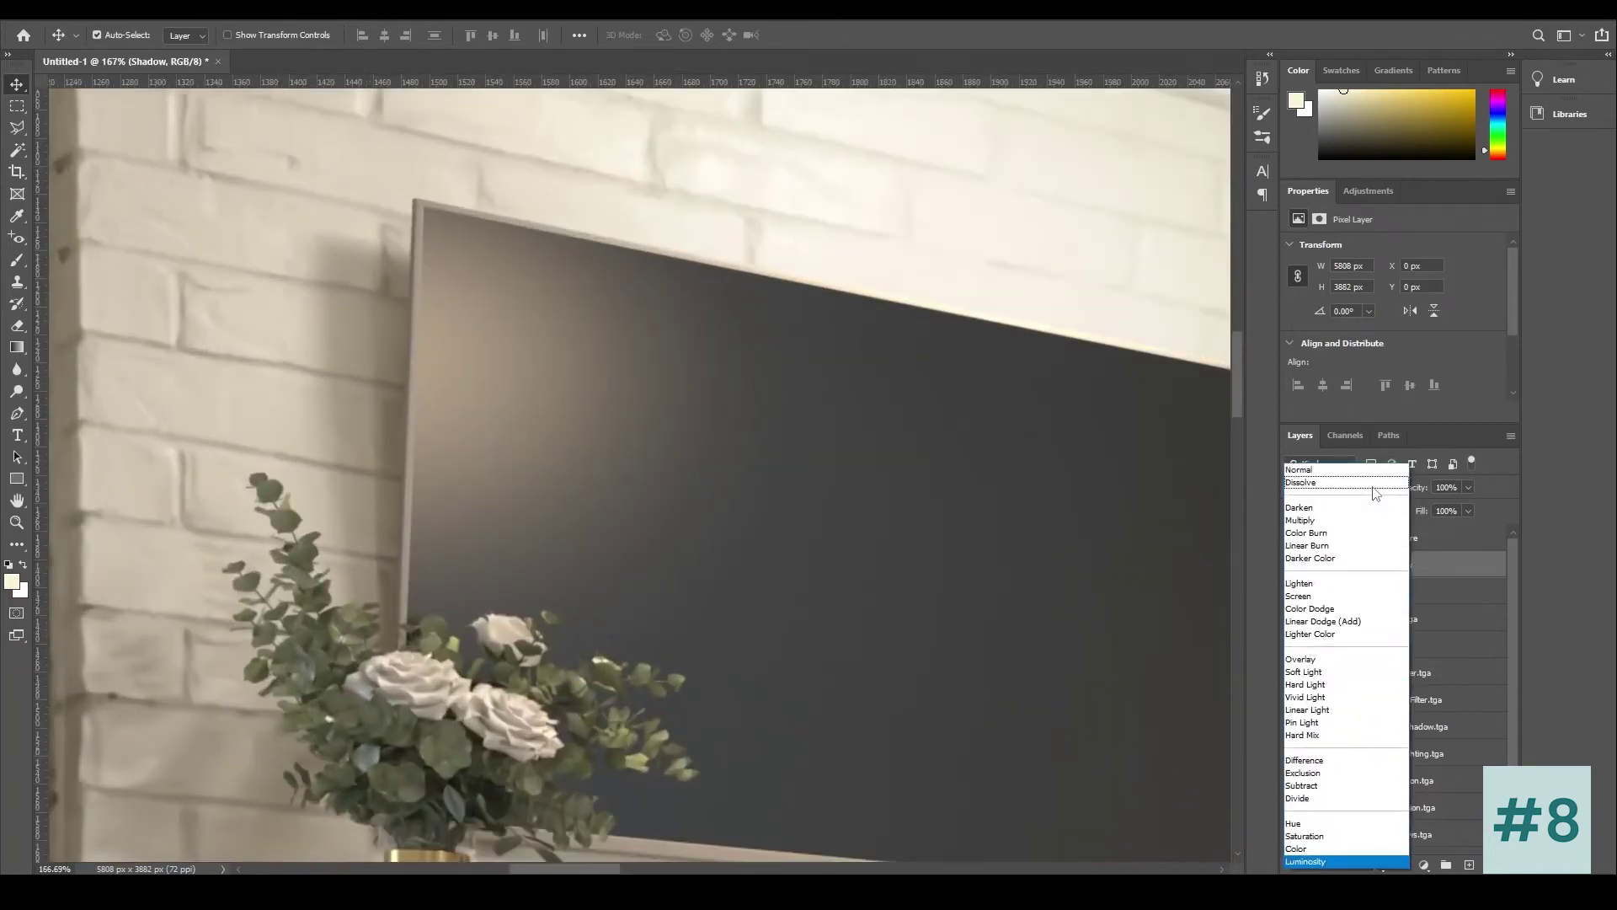
click(1305, 474)
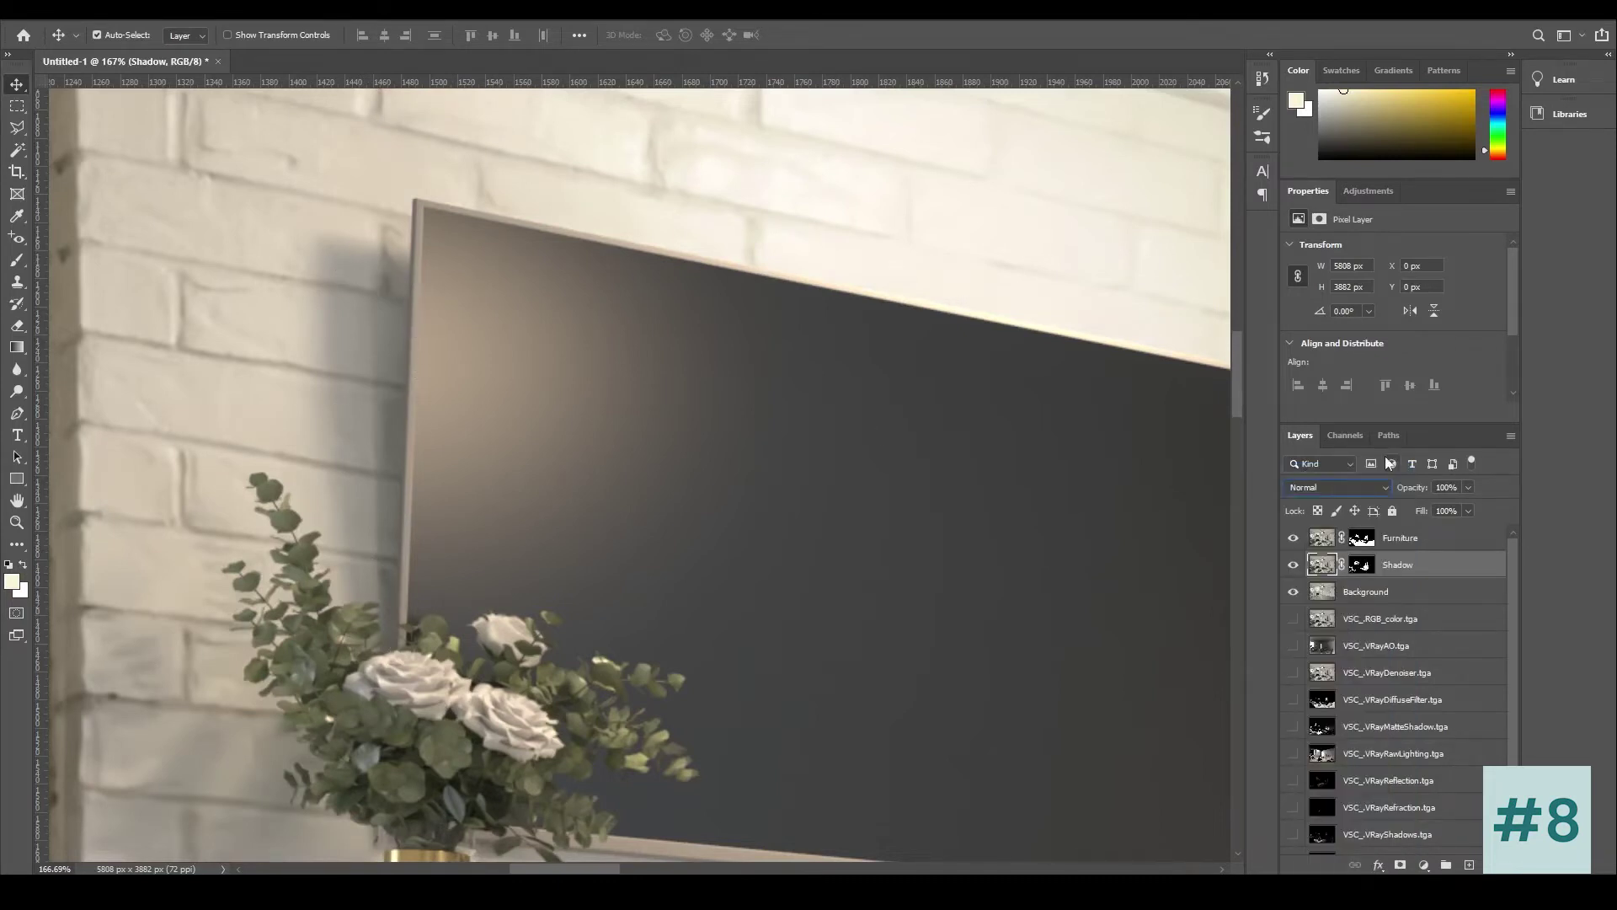
click(1374, 488)
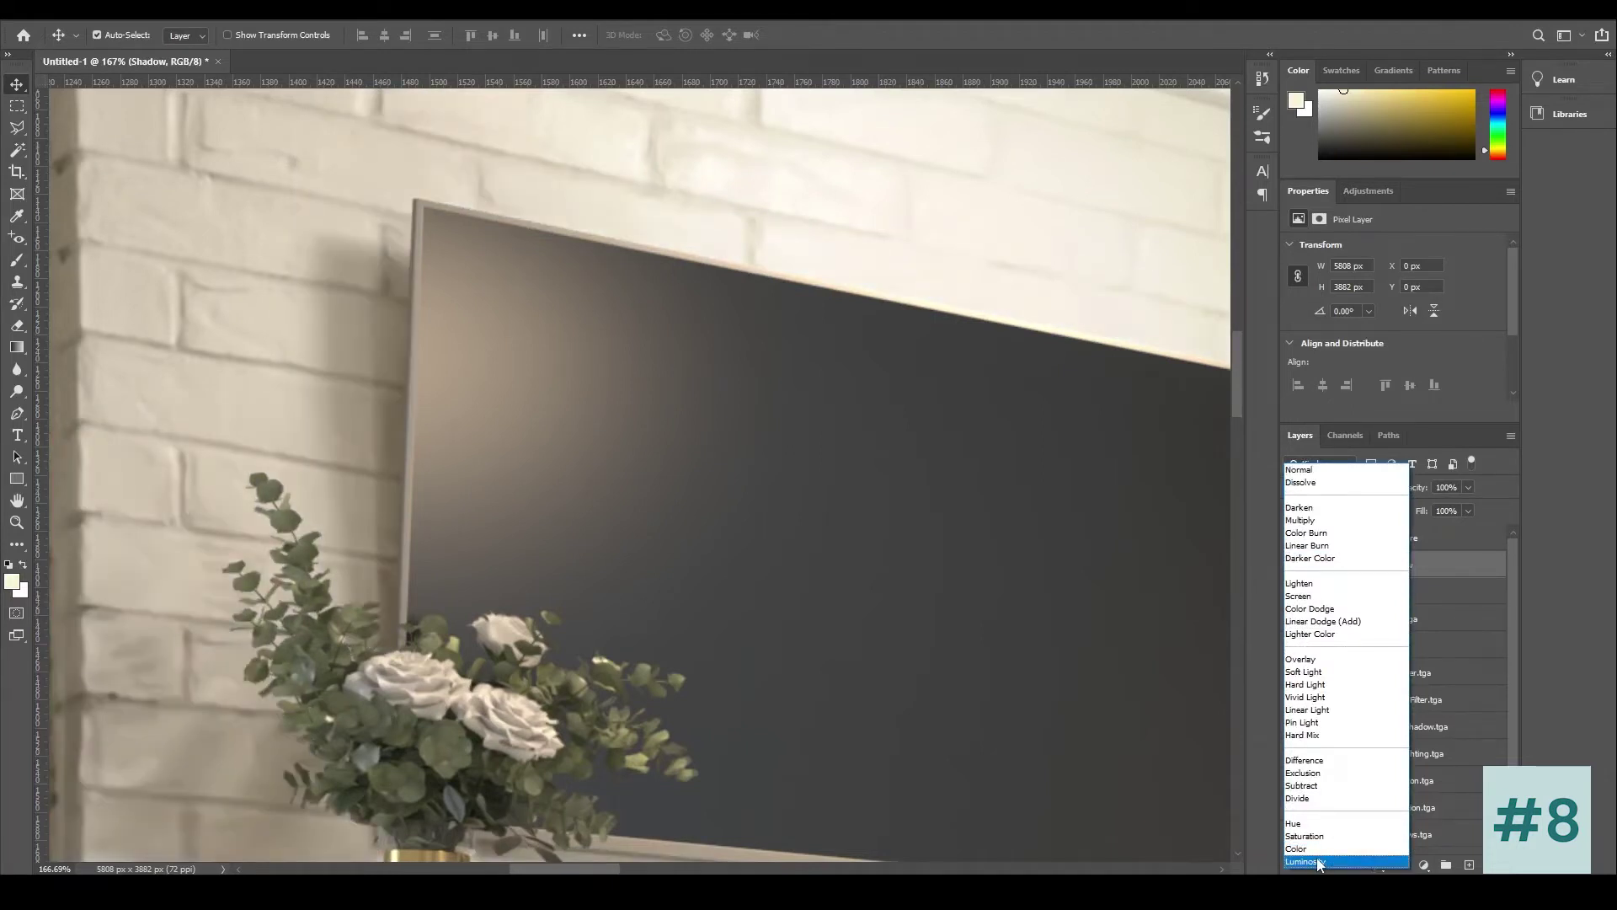
click(1316, 861)
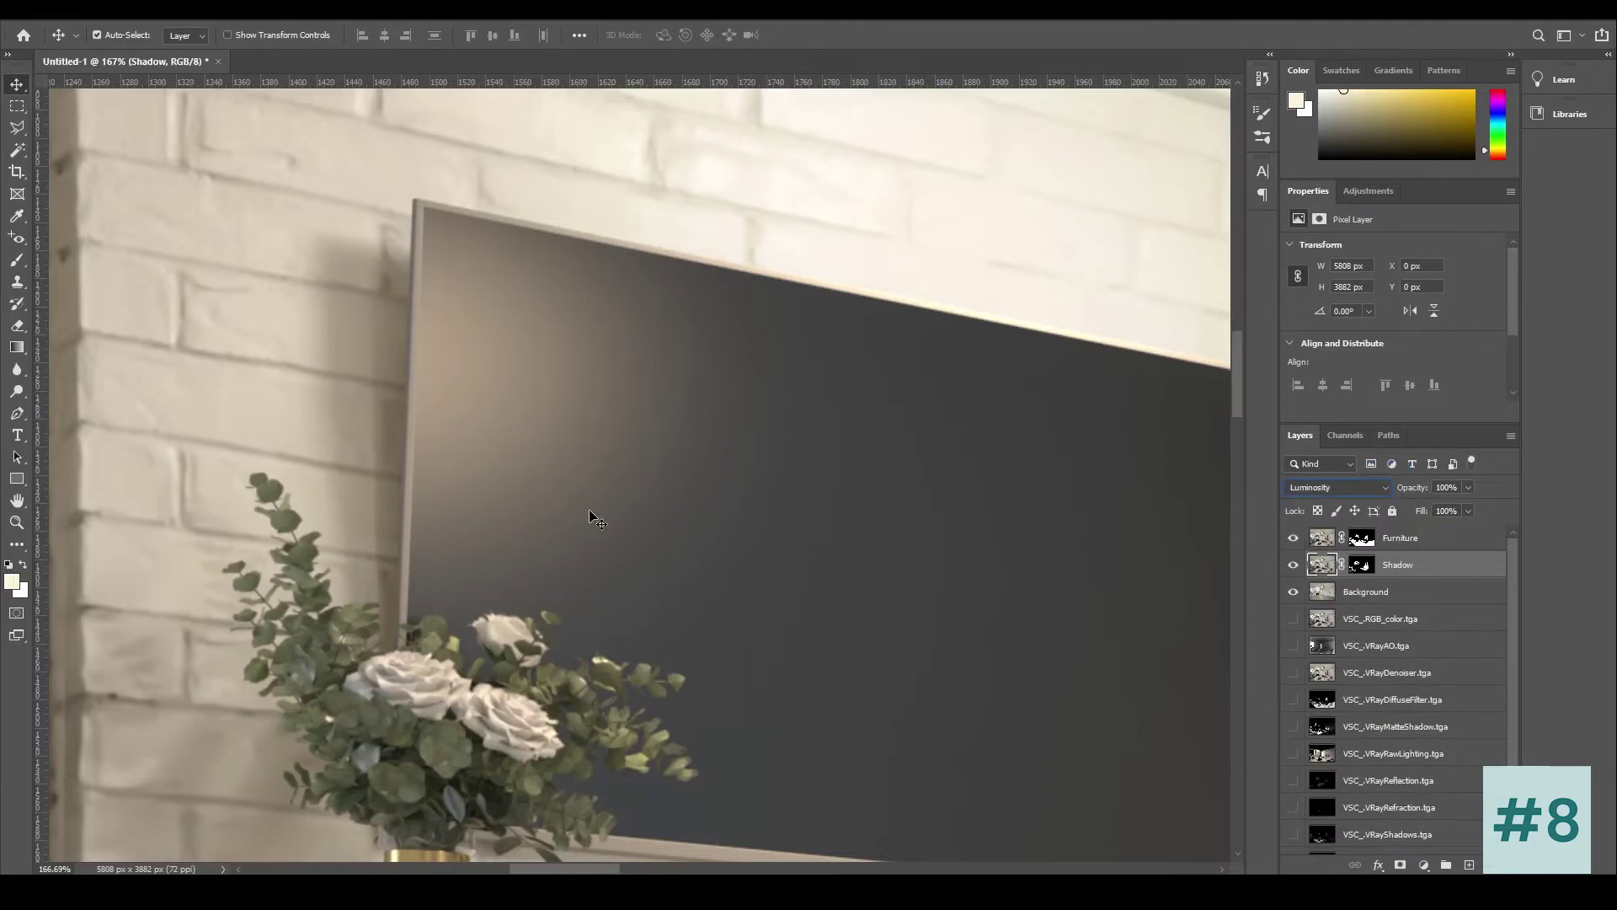
key(alt+bracketright)
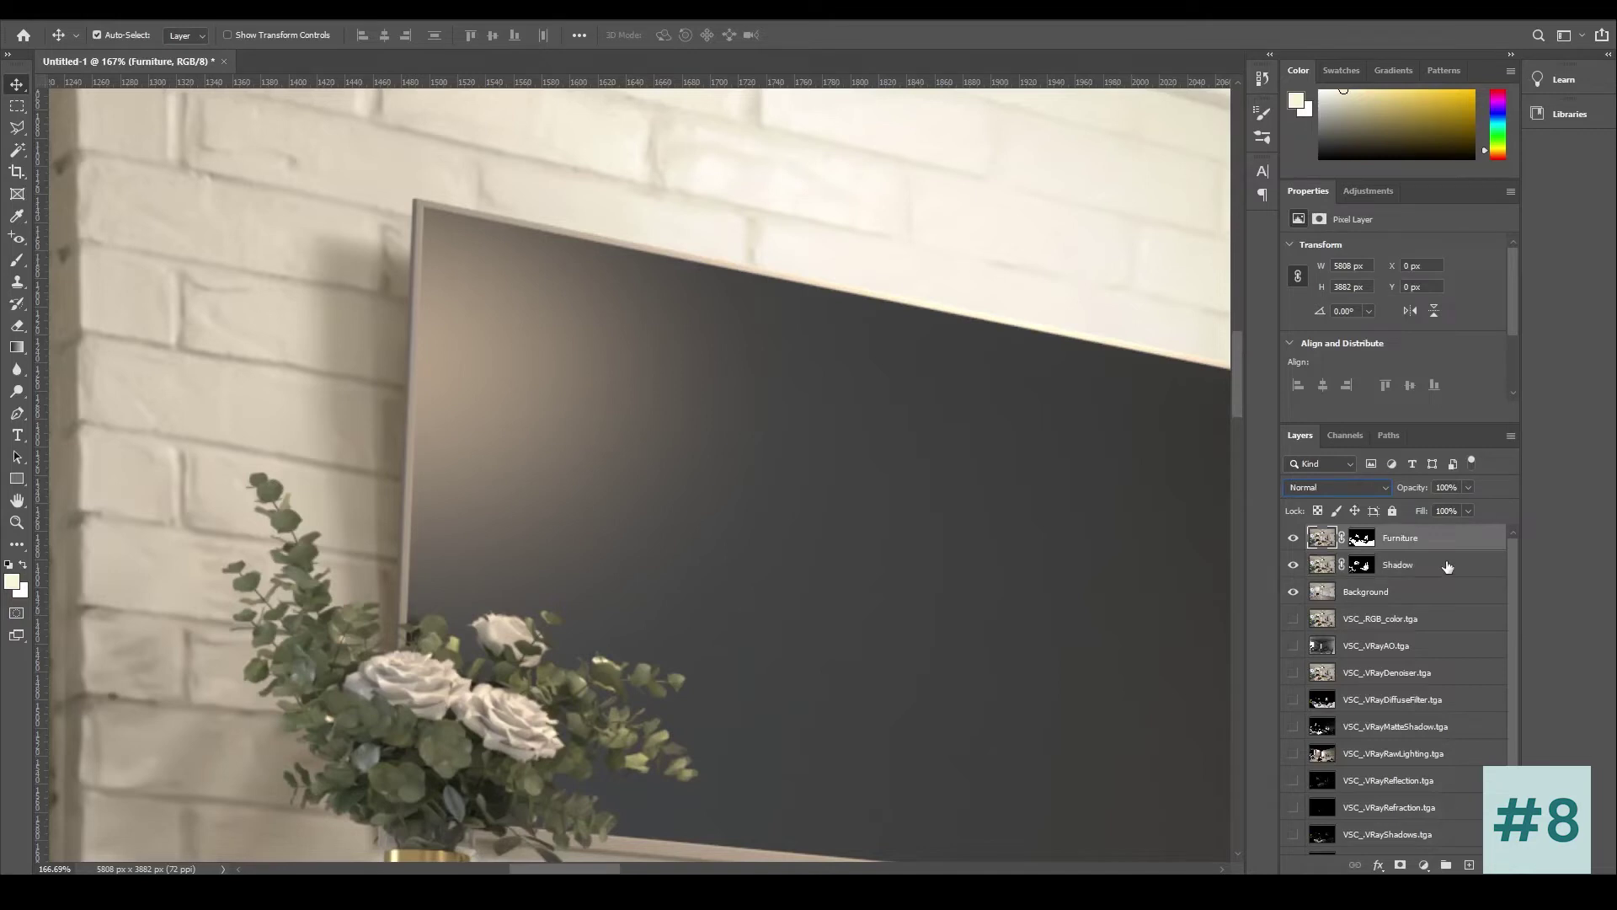
click(1447, 566)
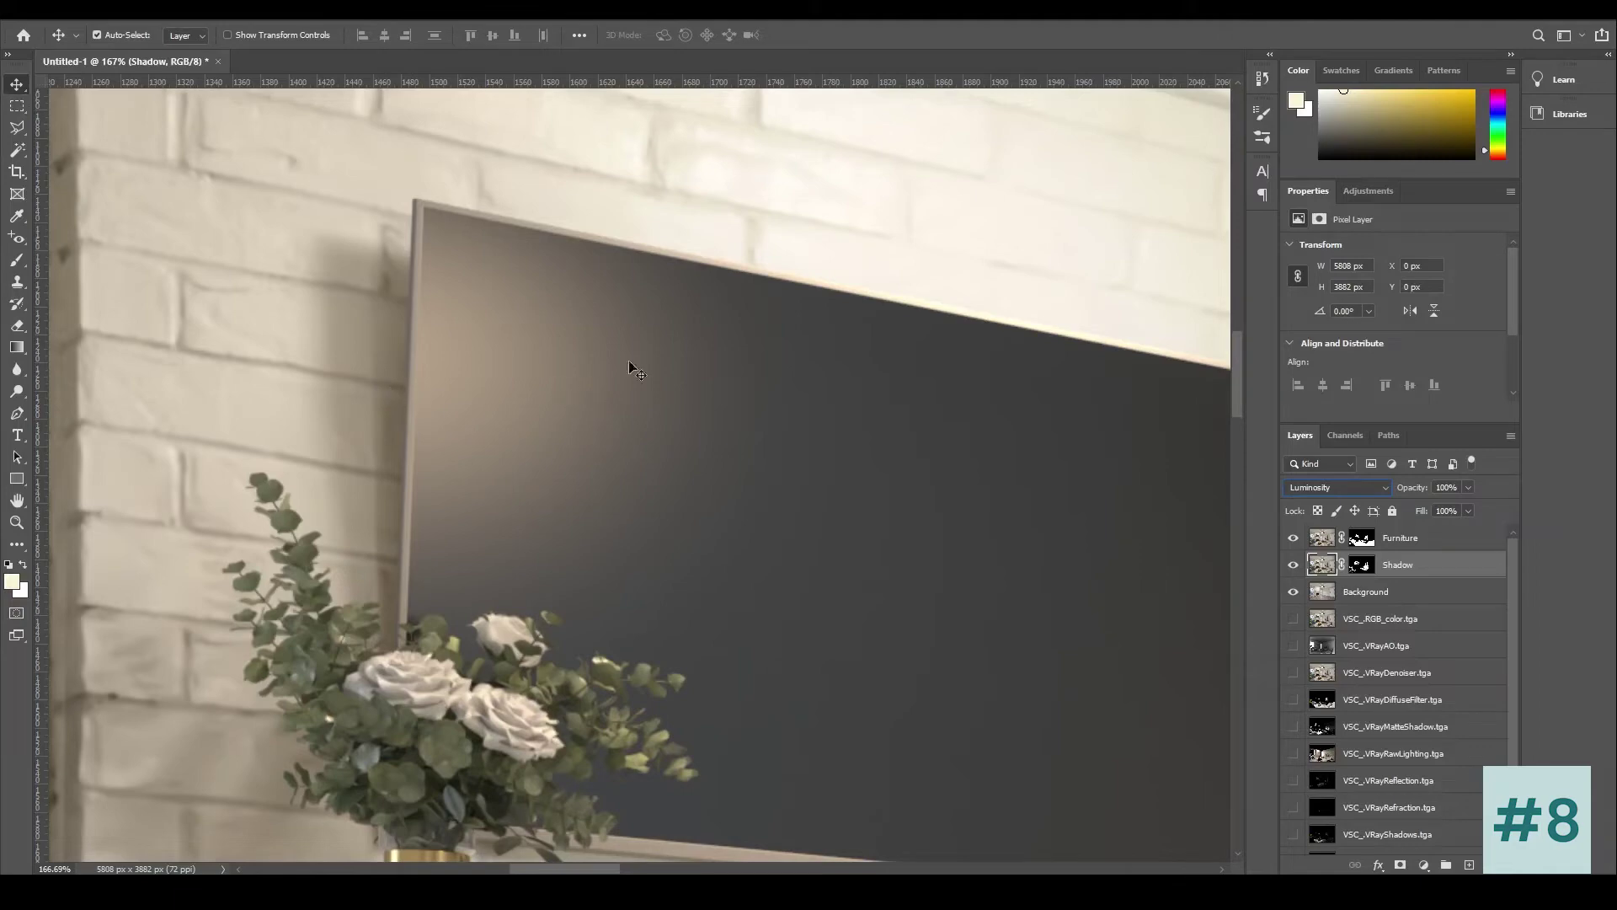
click(17, 523)
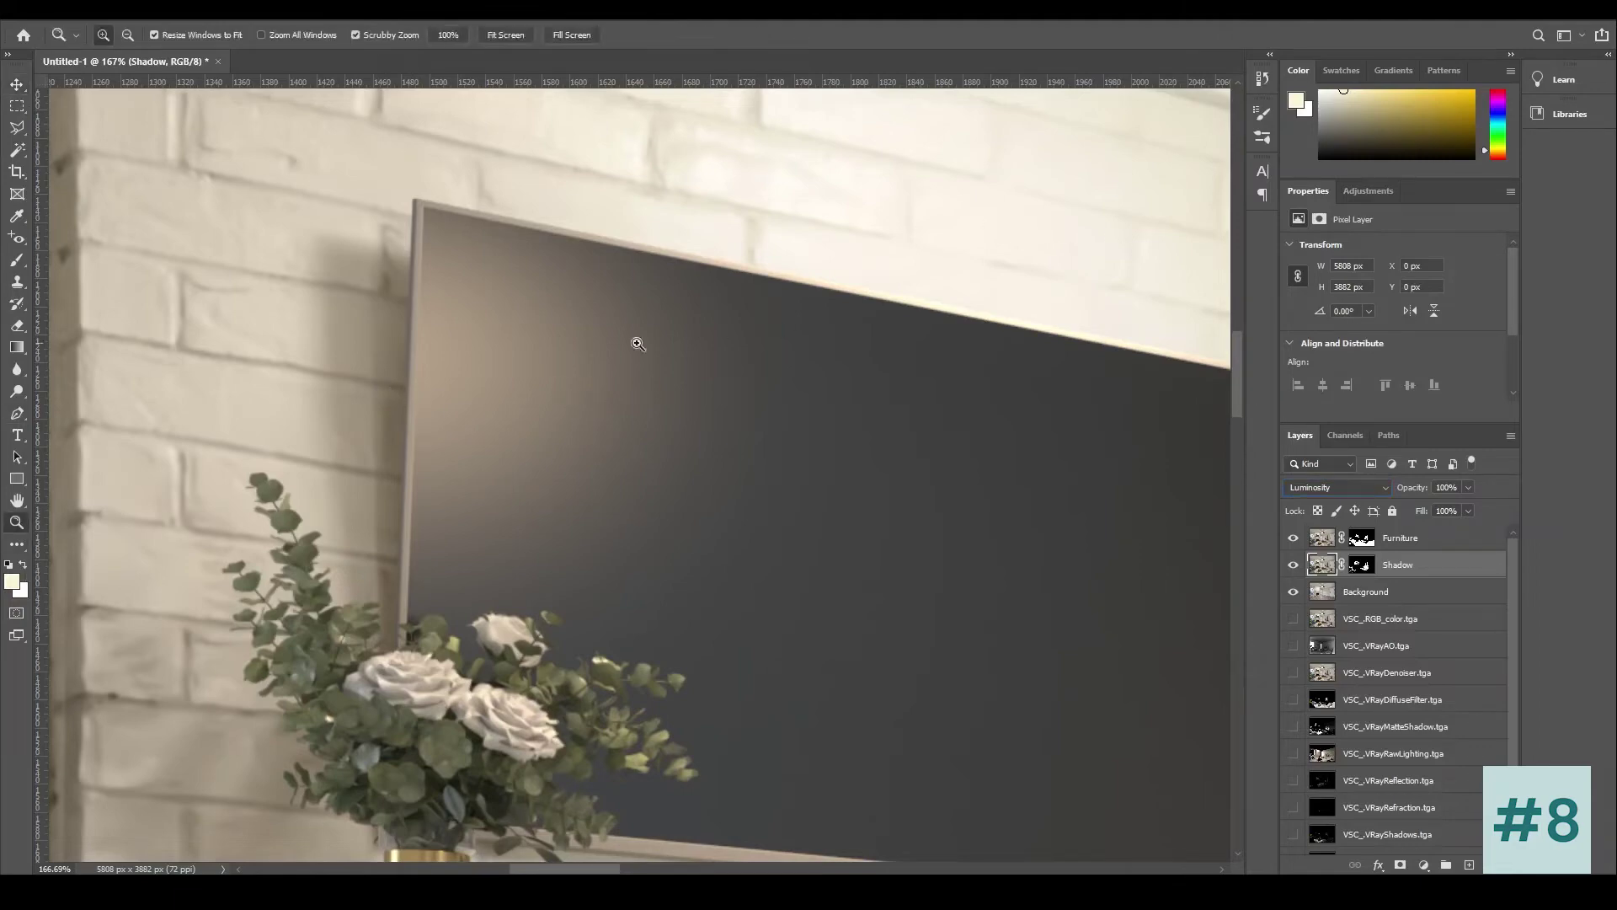
key(ctrl+0)
key(v)
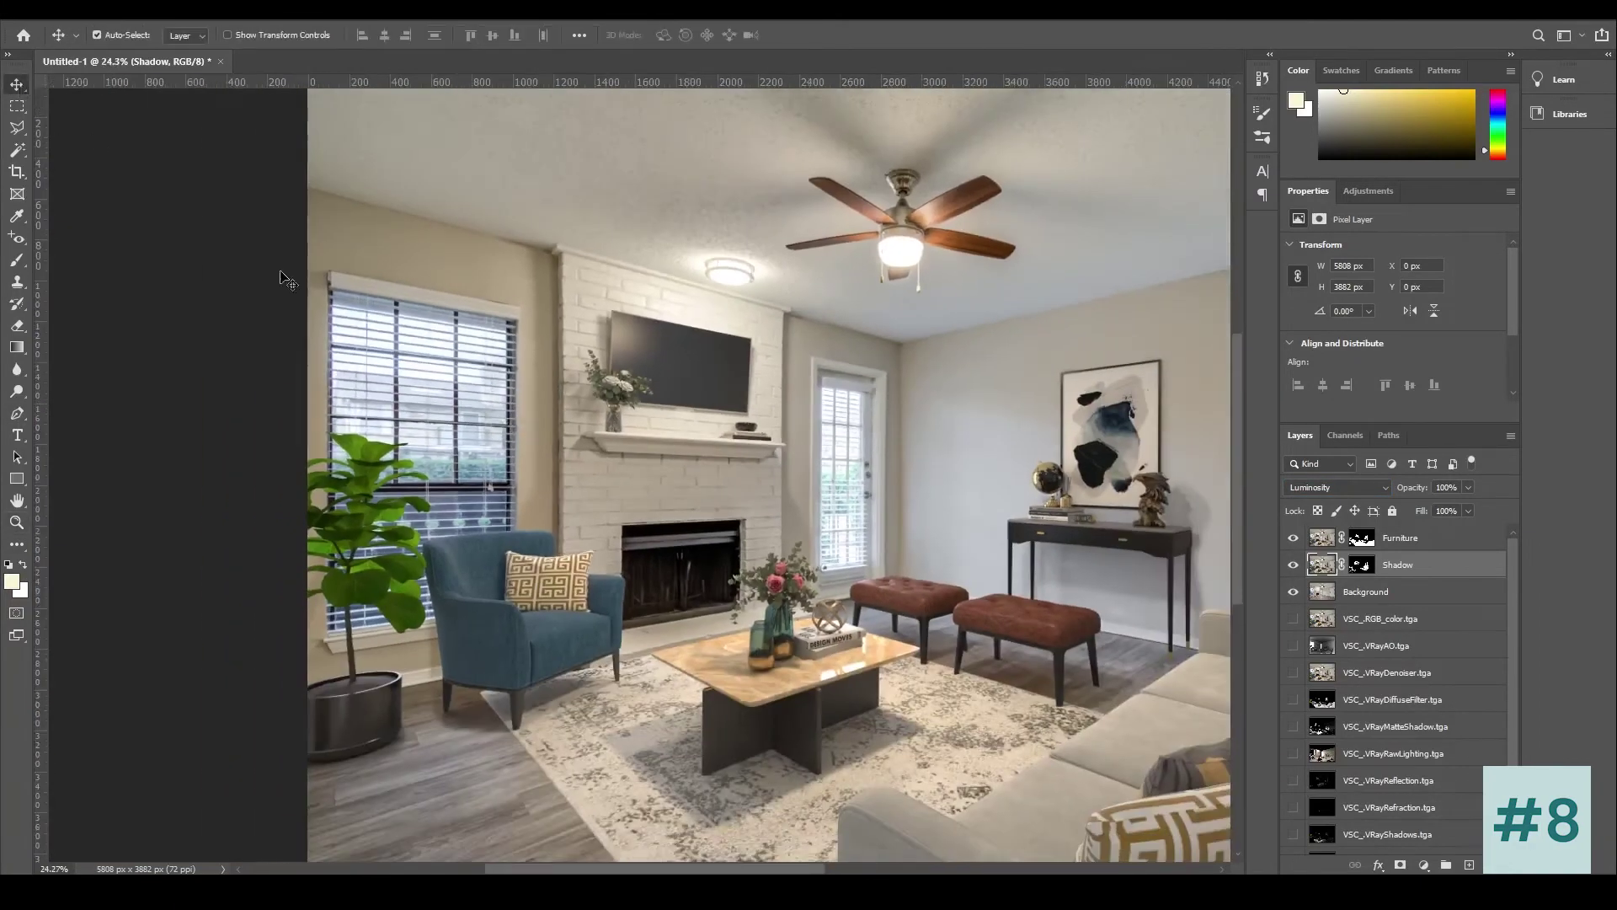
Step: Zoom around the composite, then select the Shadow layer's mask thumbnail for painting
scroll(659, 376, up, 3)
scroll(714, 406, down, 2)
scroll(714, 407, up, 2)
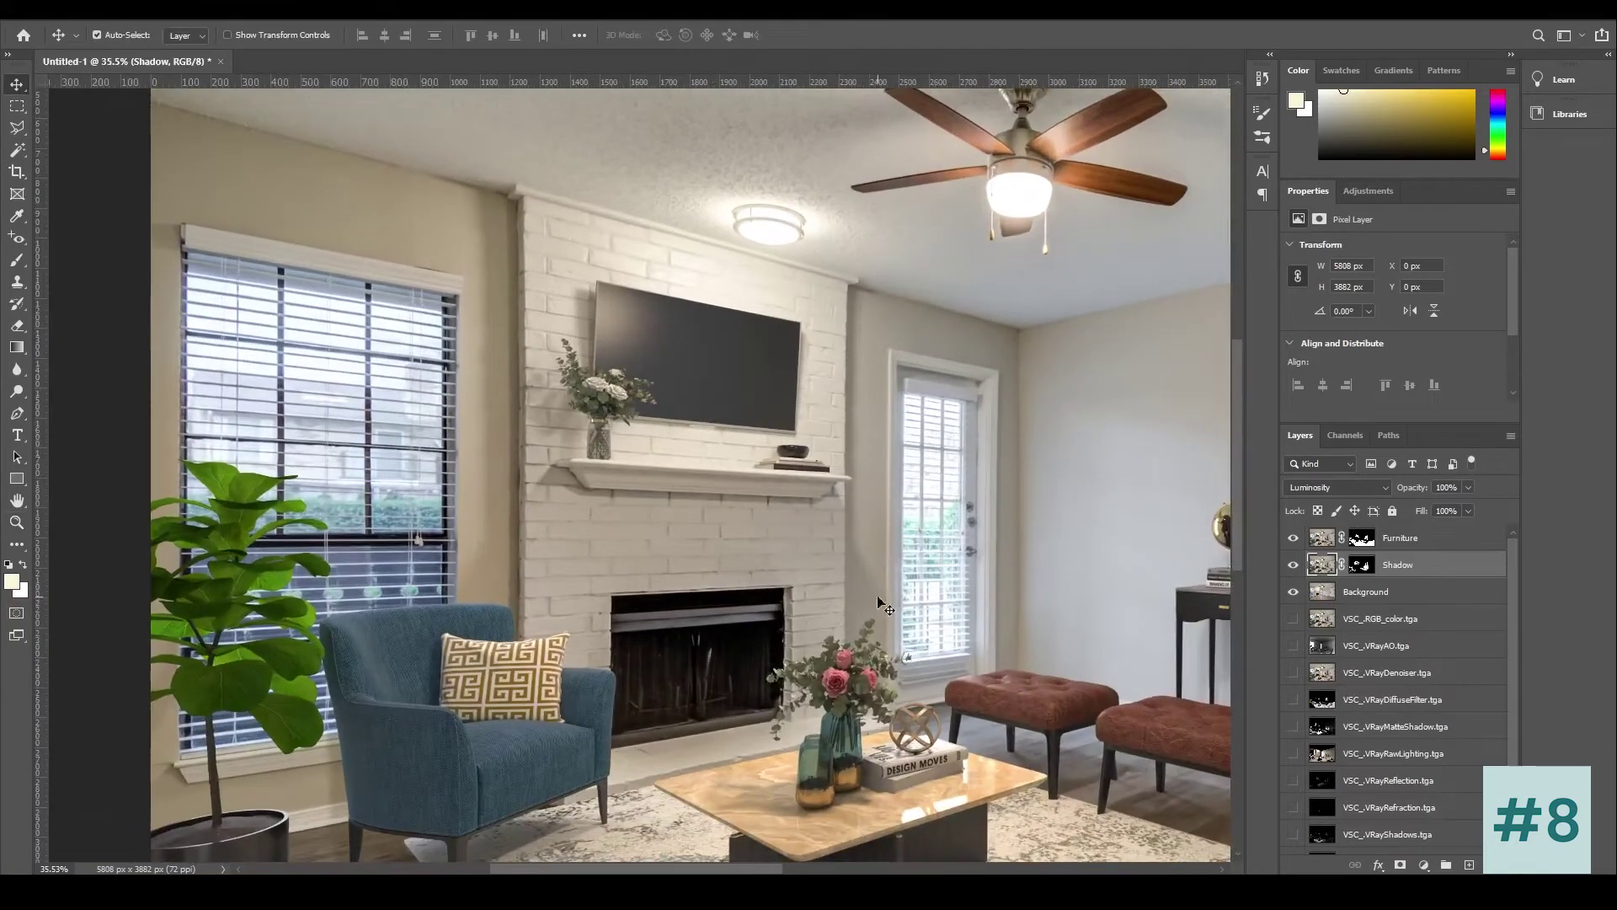
scroll(1095, 614, down, 1)
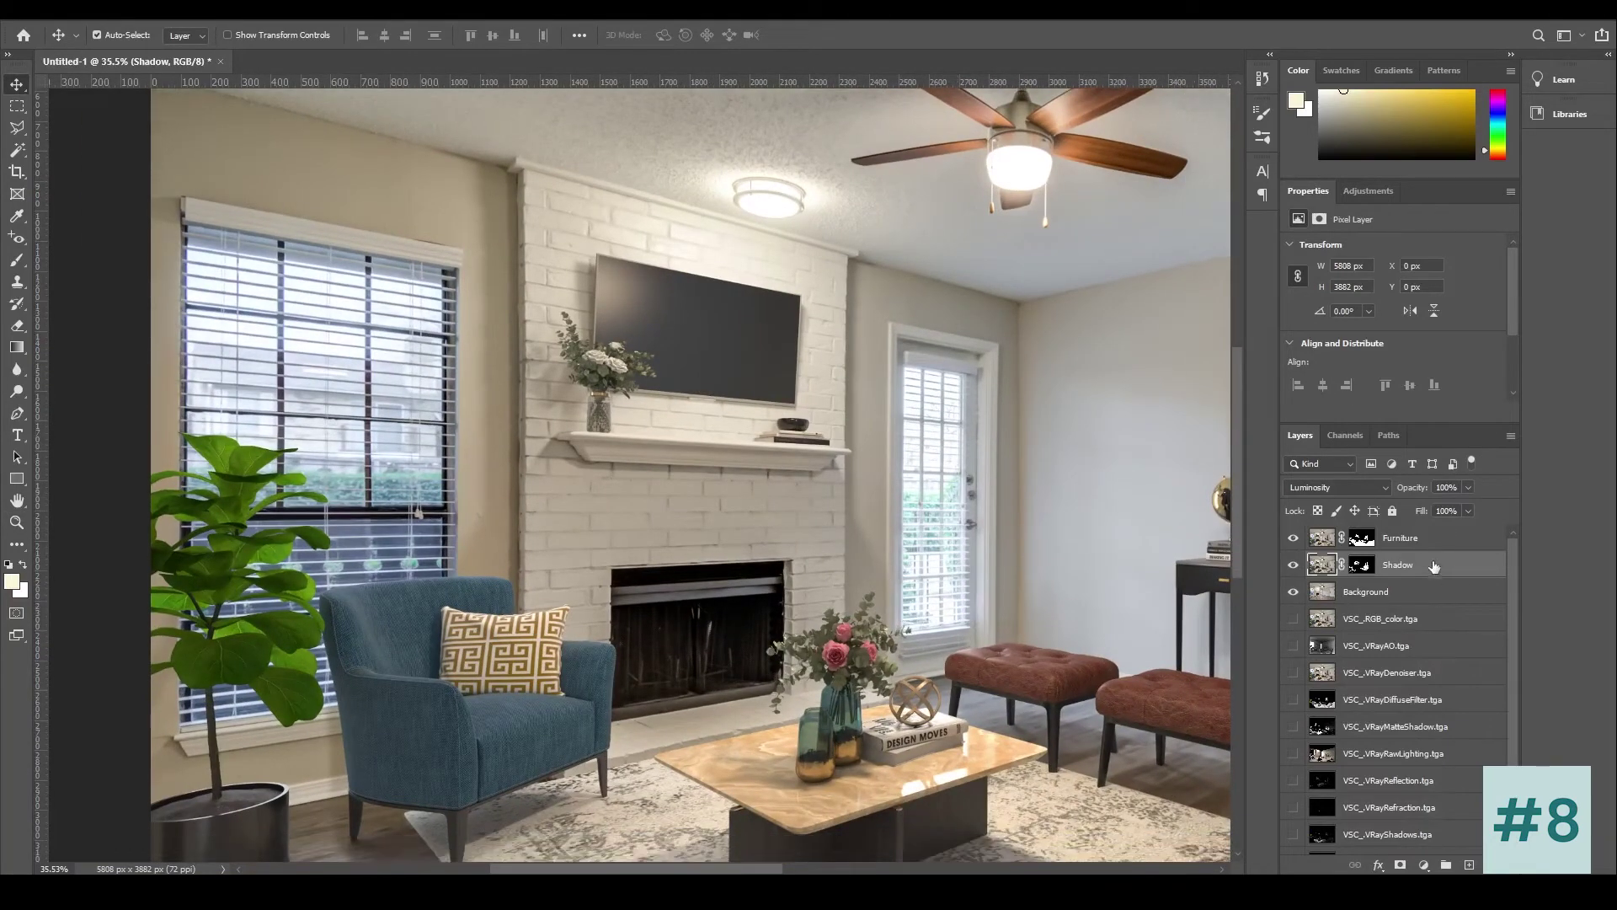
click(1444, 537)
scroll(880, 632, down, 3)
scroll(880, 632, up, 1)
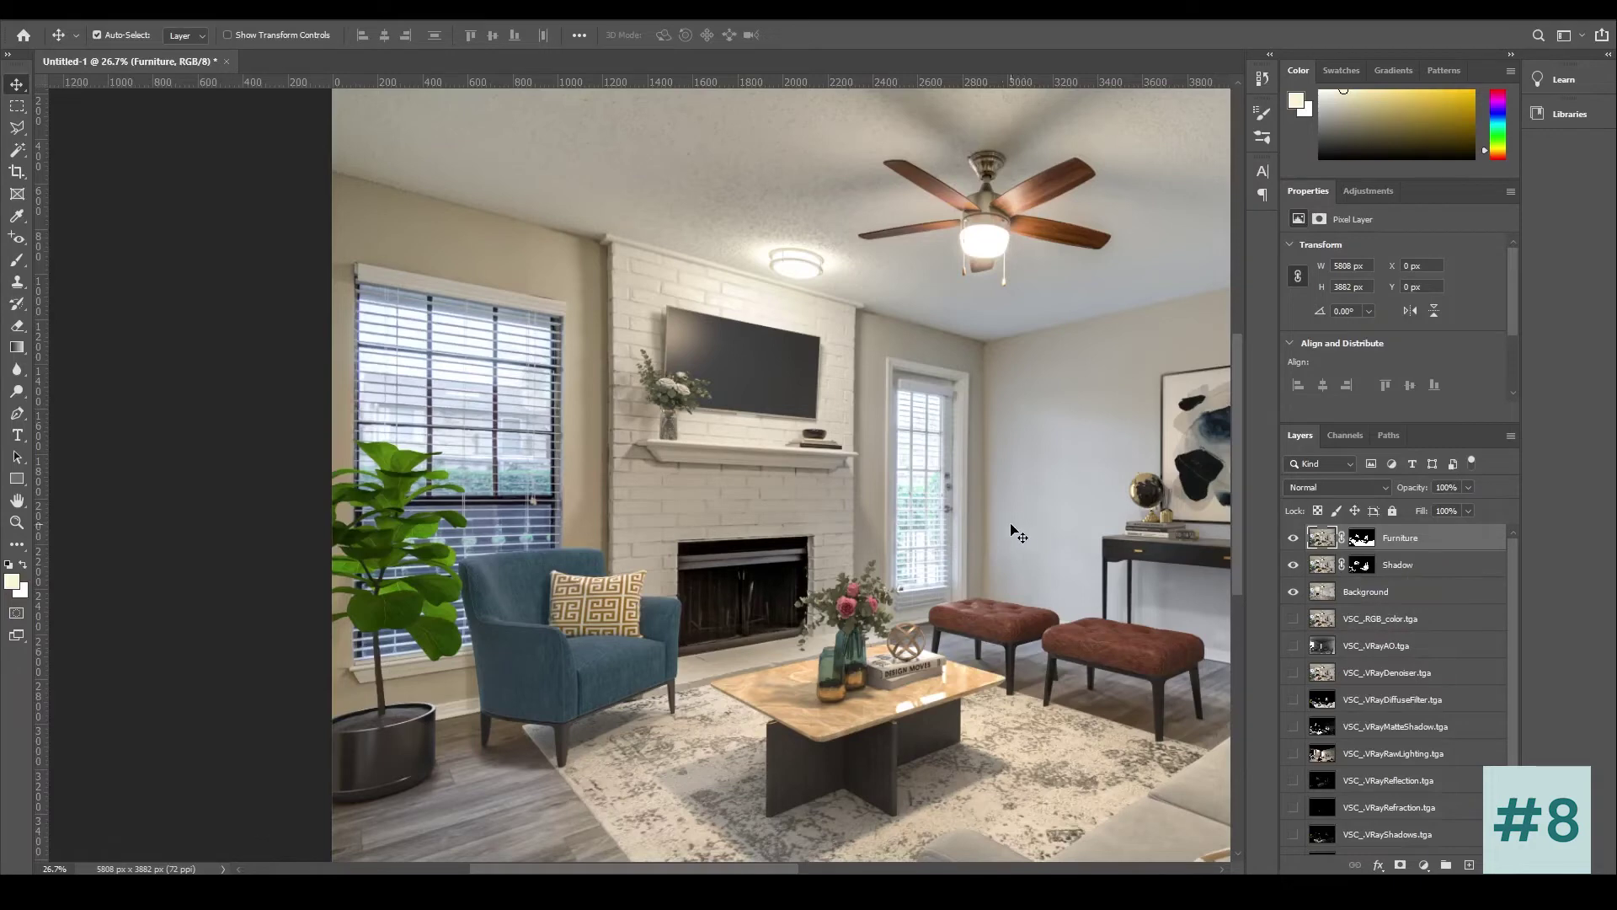
scroll(900, 502, down, 2)
scroll(901, 497, up, 1)
scroll(901, 497, down, 1)
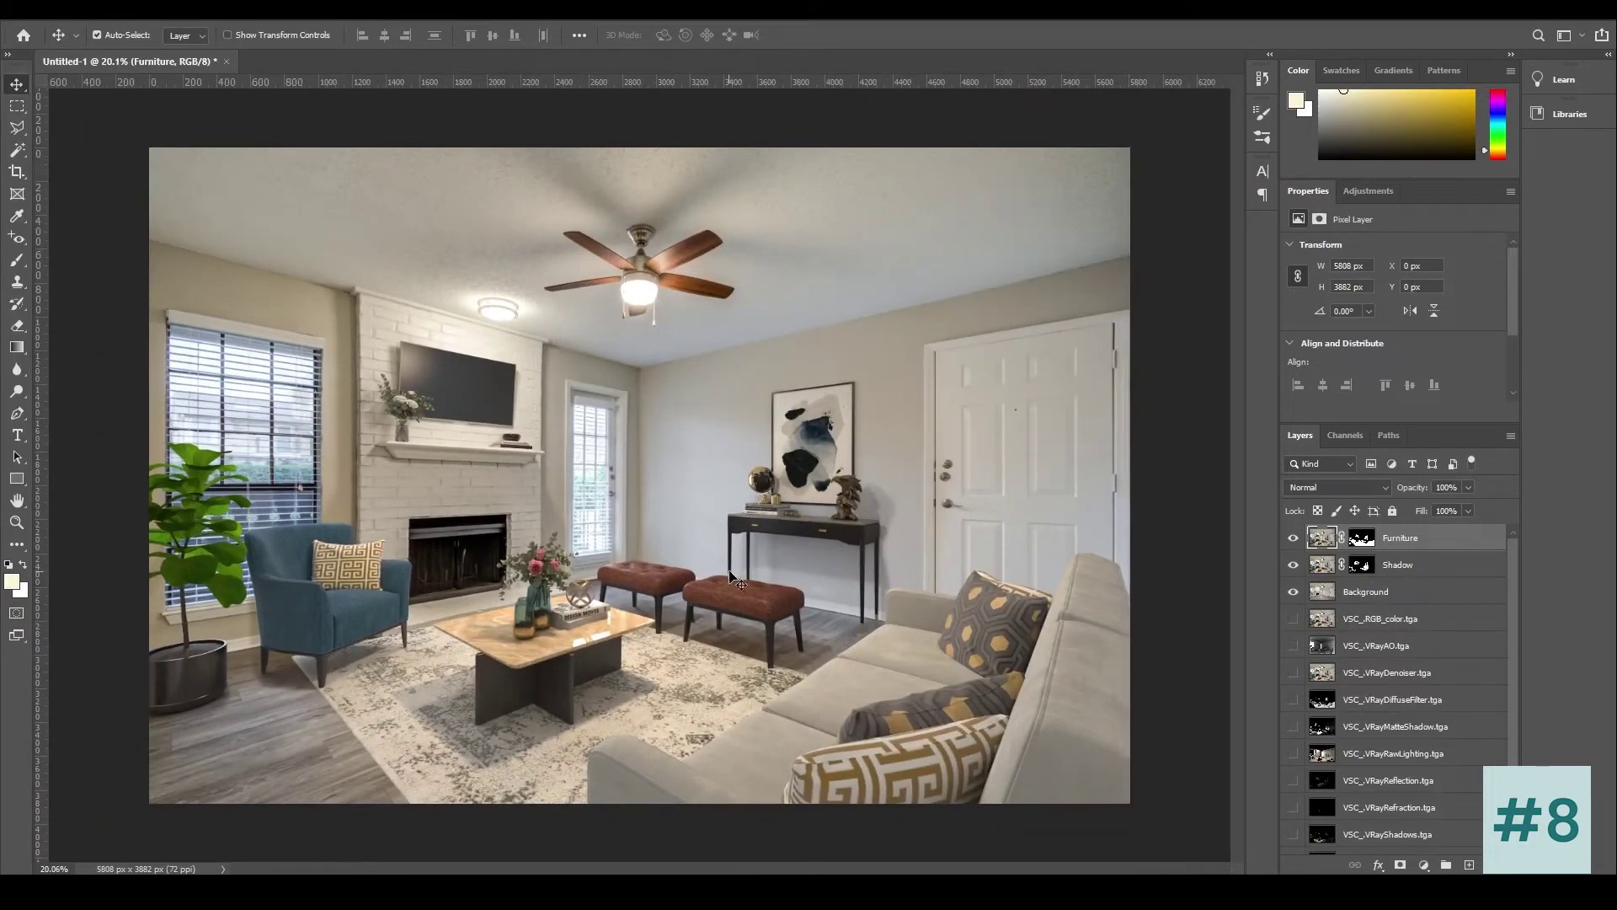
click(1362, 565)
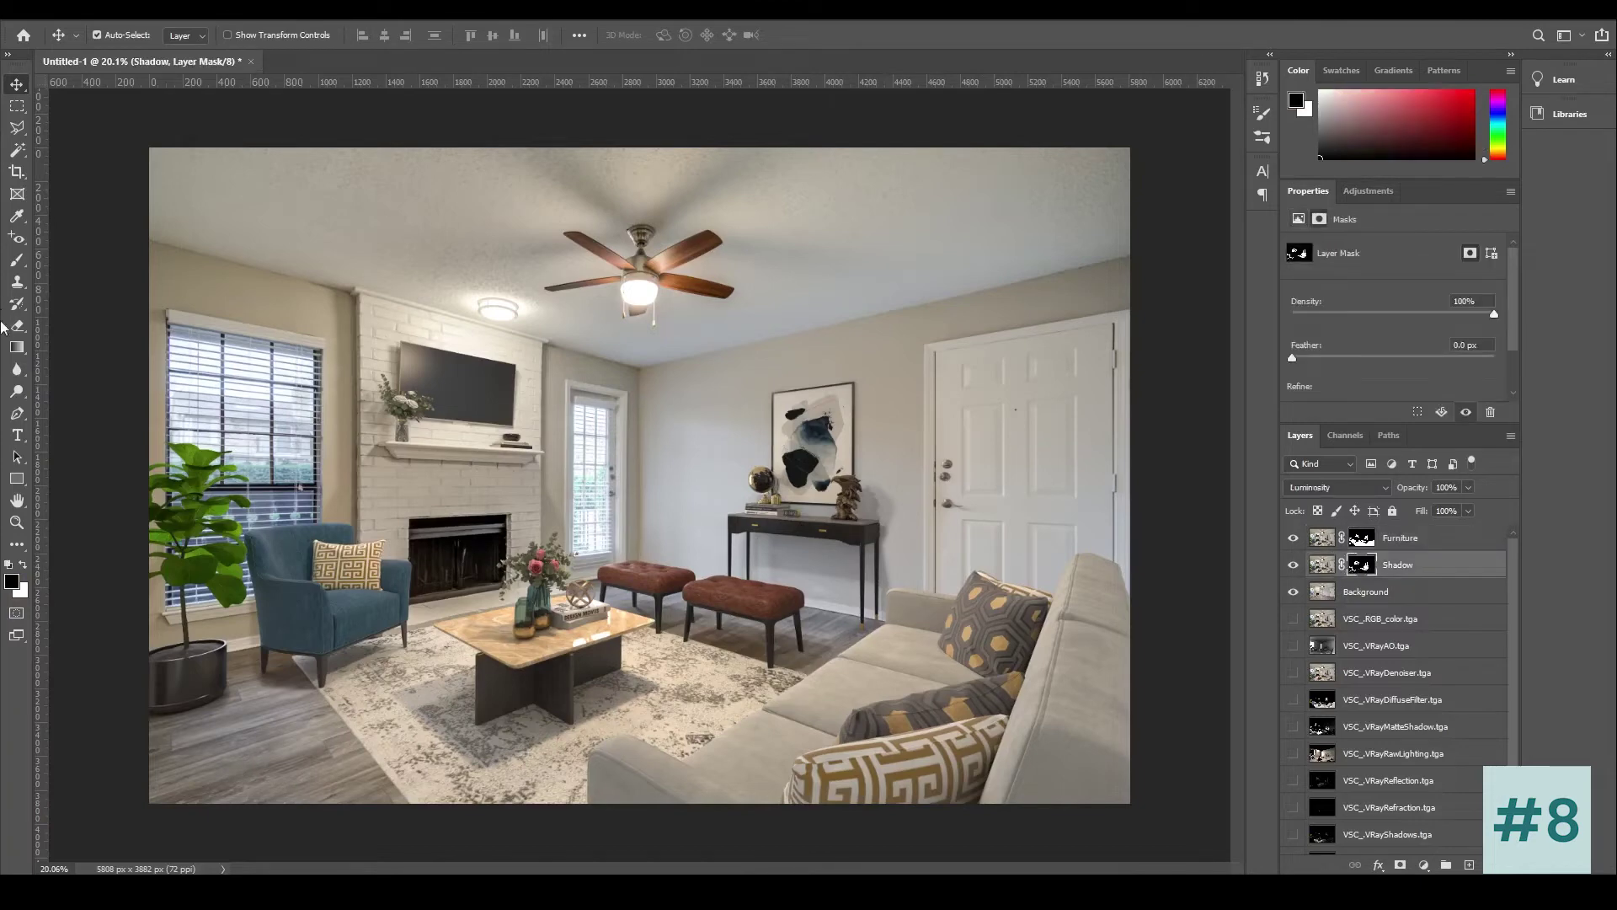
Step: Paint white into the Shadow mask under the console table, beside its right leg, and along the door frame
click(18, 263)
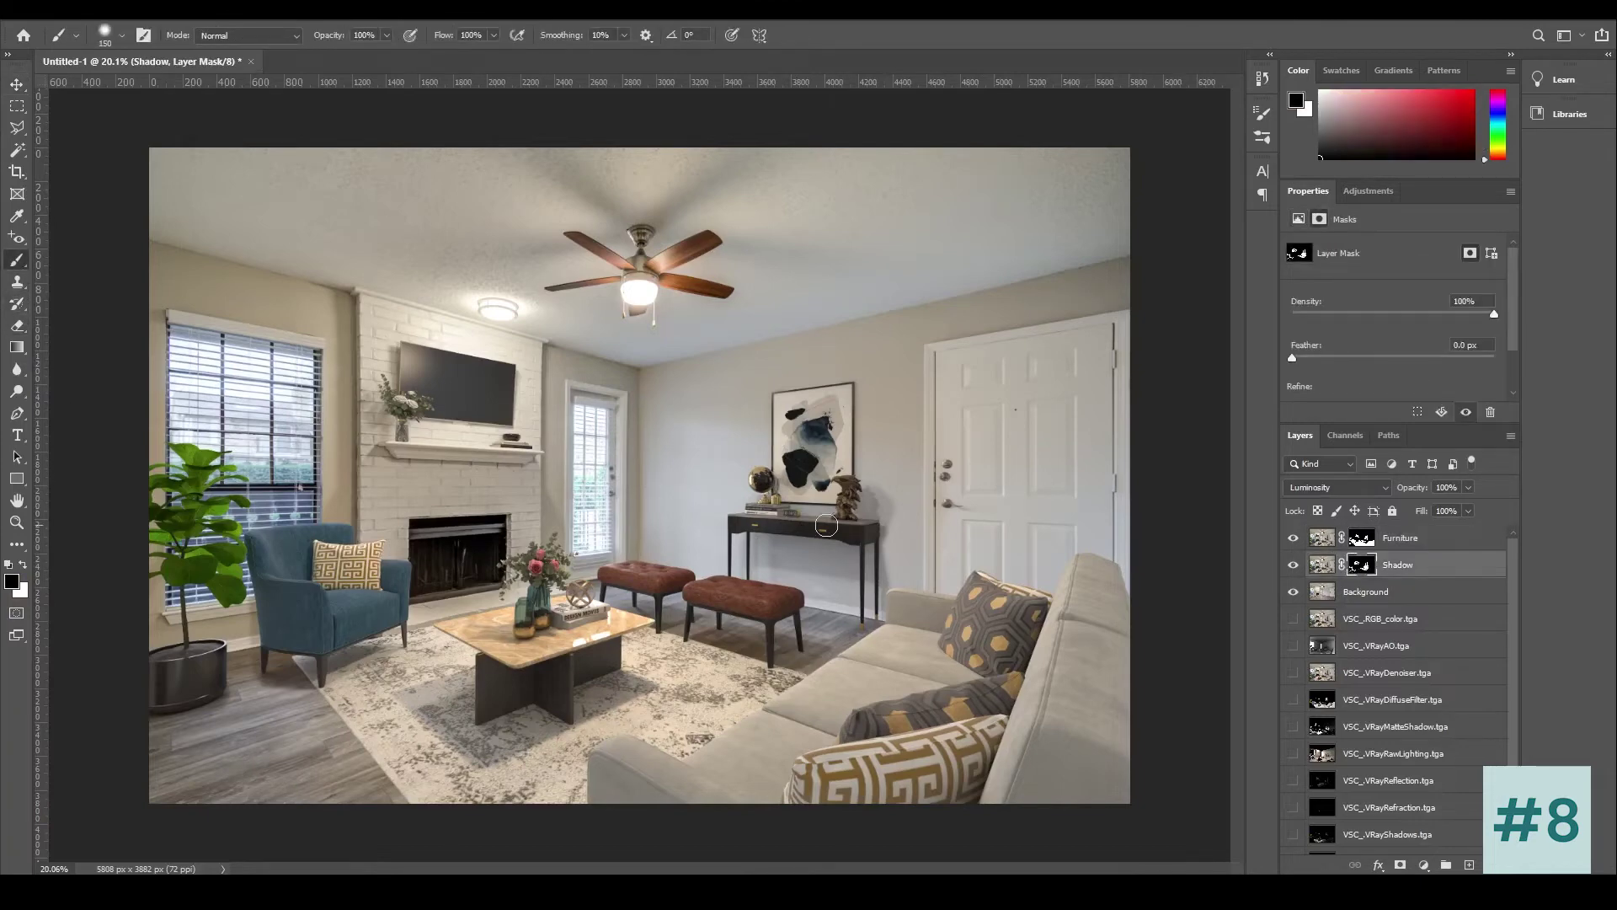
click(26, 565)
scroll(817, 564, up, 3)
drag(745, 562, 699, 551)
mouse_move(963, 554)
mouse_down()
mouse_move(996, 514)
mouse_move(981, 600)
mouse_move(995, 547)
mouse_move(1013, 548)
mouse_move(995, 589)
mouse_move(993, 524)
mouse_move(1013, 626)
mouse_move(968, 628)
mouse_move(1008, 628)
mouse_move(1015, 598)
mouse_move(1018, 615)
mouse_move(959, 623)
mouse_move(695, 586)
mouse_move(978, 565)
mouse_move(1027, 617)
mouse_move(988, 523)
mouse_move(1029, 610)
mouse_move(1029, 643)
mouse_move(992, 636)
mouse_move(1026, 591)
mouse_move(1080, 654)
mouse_move(1028, 548)
mouse_move(1112, 632)
mouse_up()
mouse_move(1086, 542)
mouse_down()
mouse_move(1019, 521)
mouse_move(1150, 594)
mouse_move(1093, 555)
mouse_move(1158, 581)
mouse_move(1103, 530)
mouse_move(1074, 577)
mouse_move(1140, 618)
mouse_move(1025, 639)
mouse_move(1130, 676)
mouse_up()
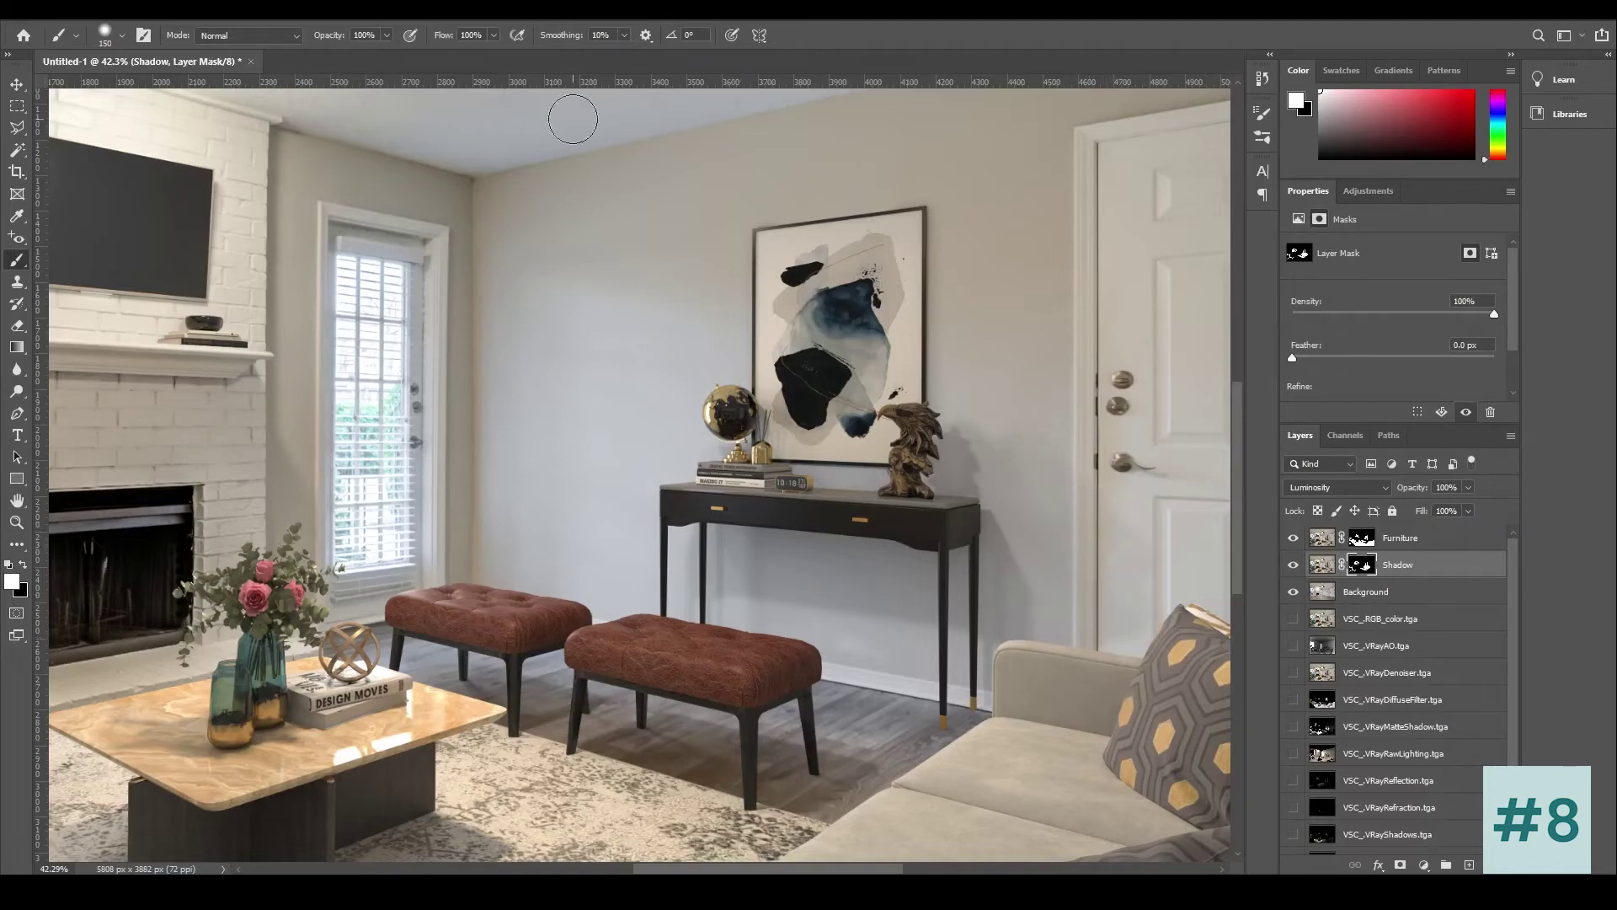
Step: Lower the brush opacity to 37%, restore black as the painting colour, and return to the Move tool
click(387, 36)
drag(387, 54, 339, 56)
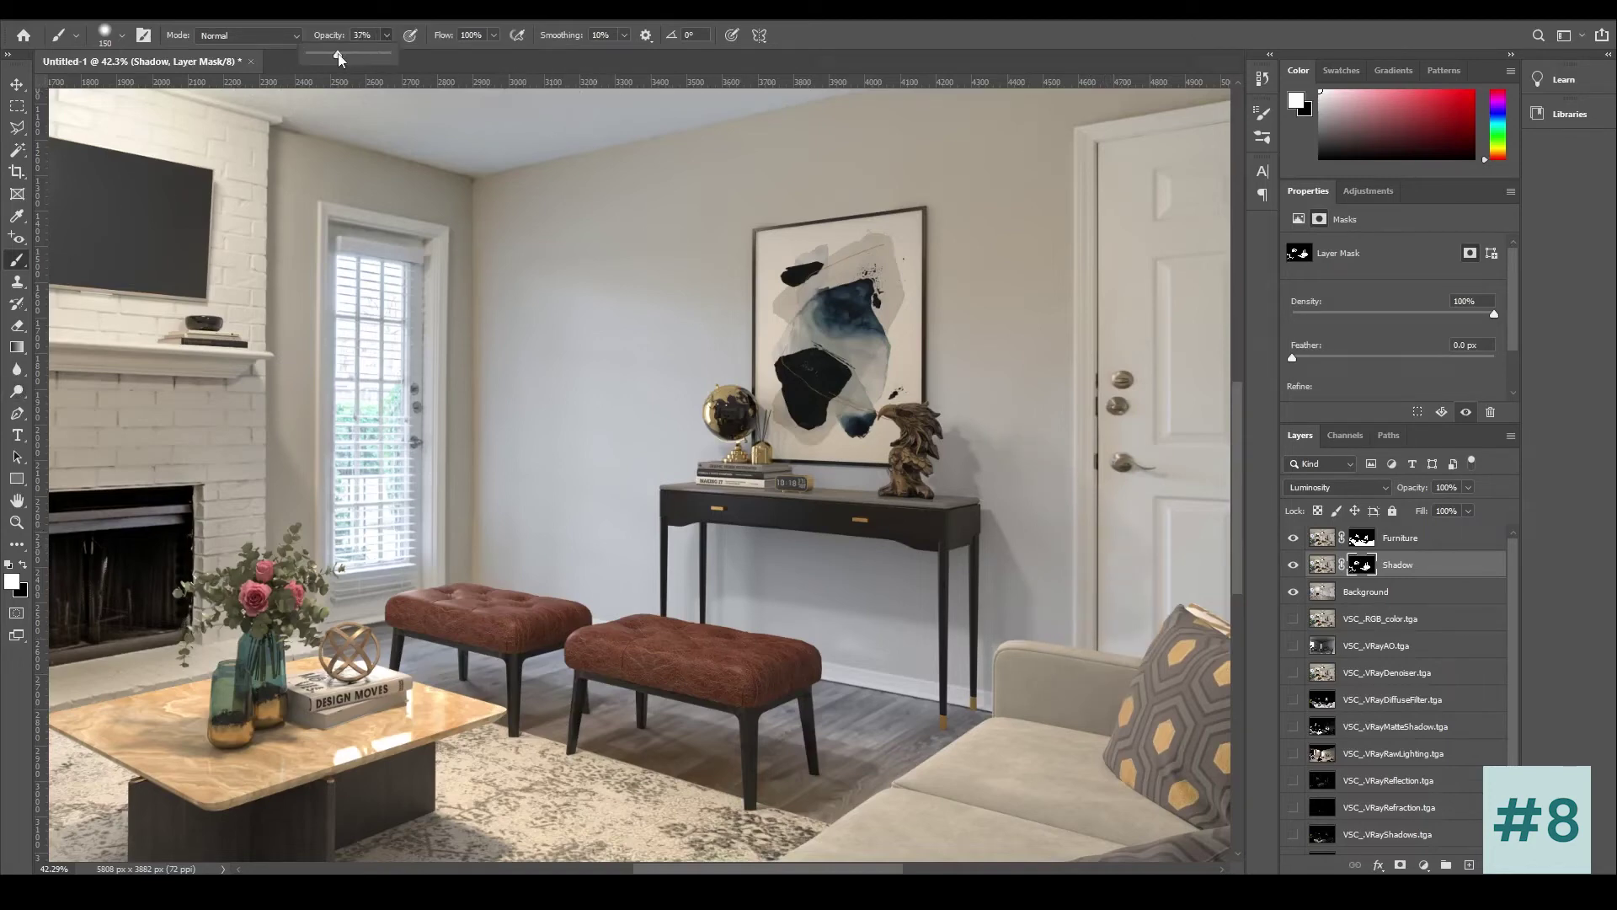
click(23, 564)
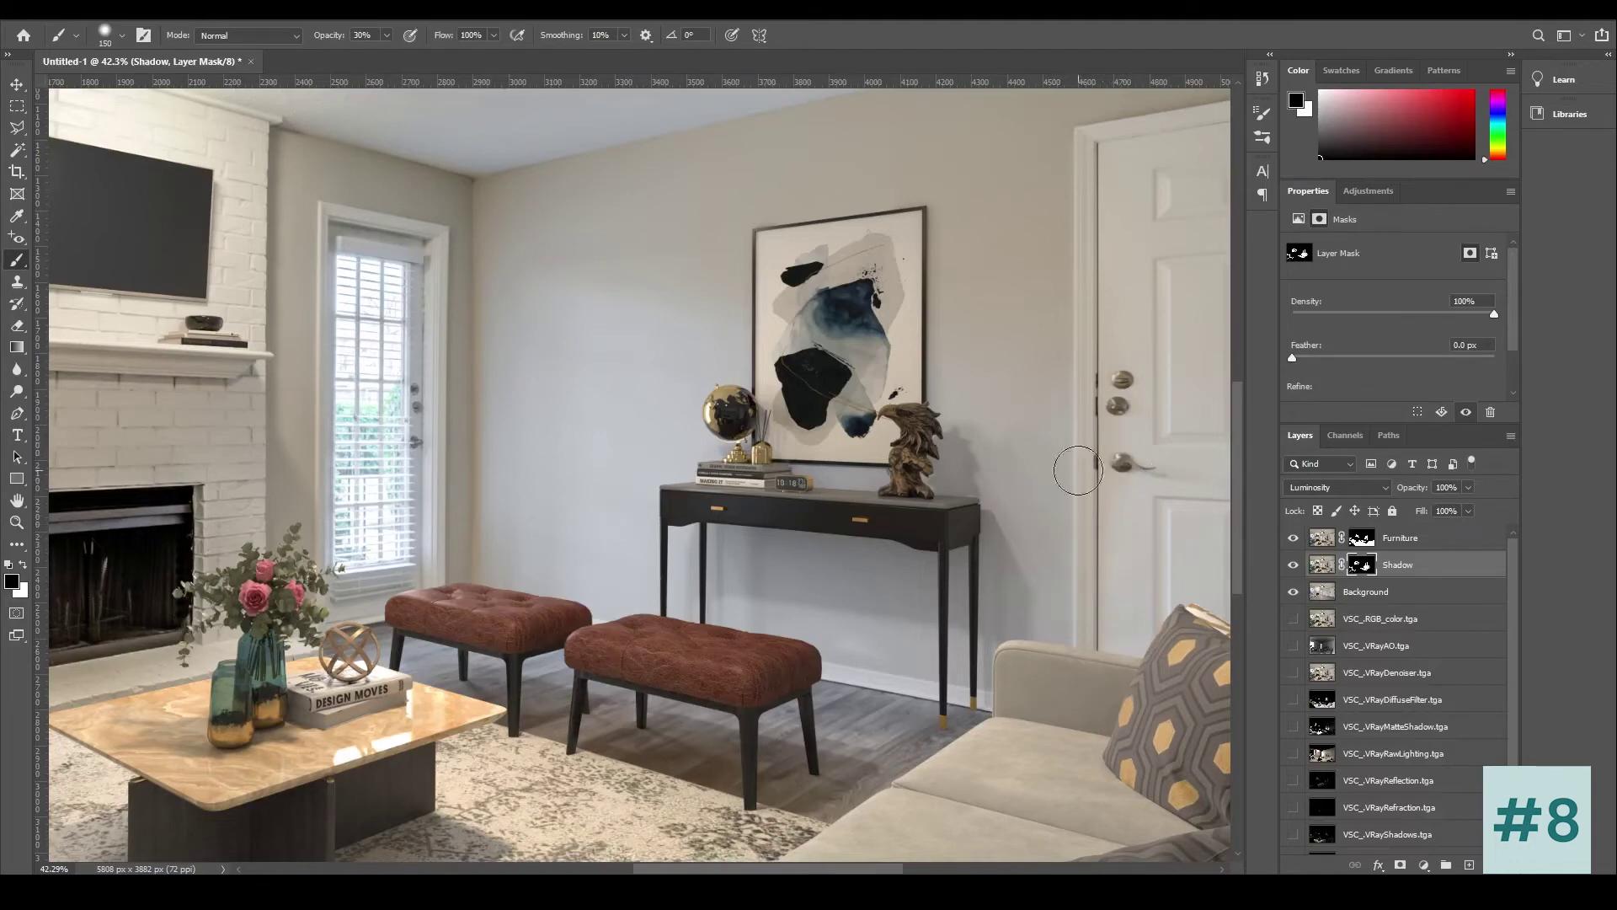
scroll(1045, 497, down, 3)
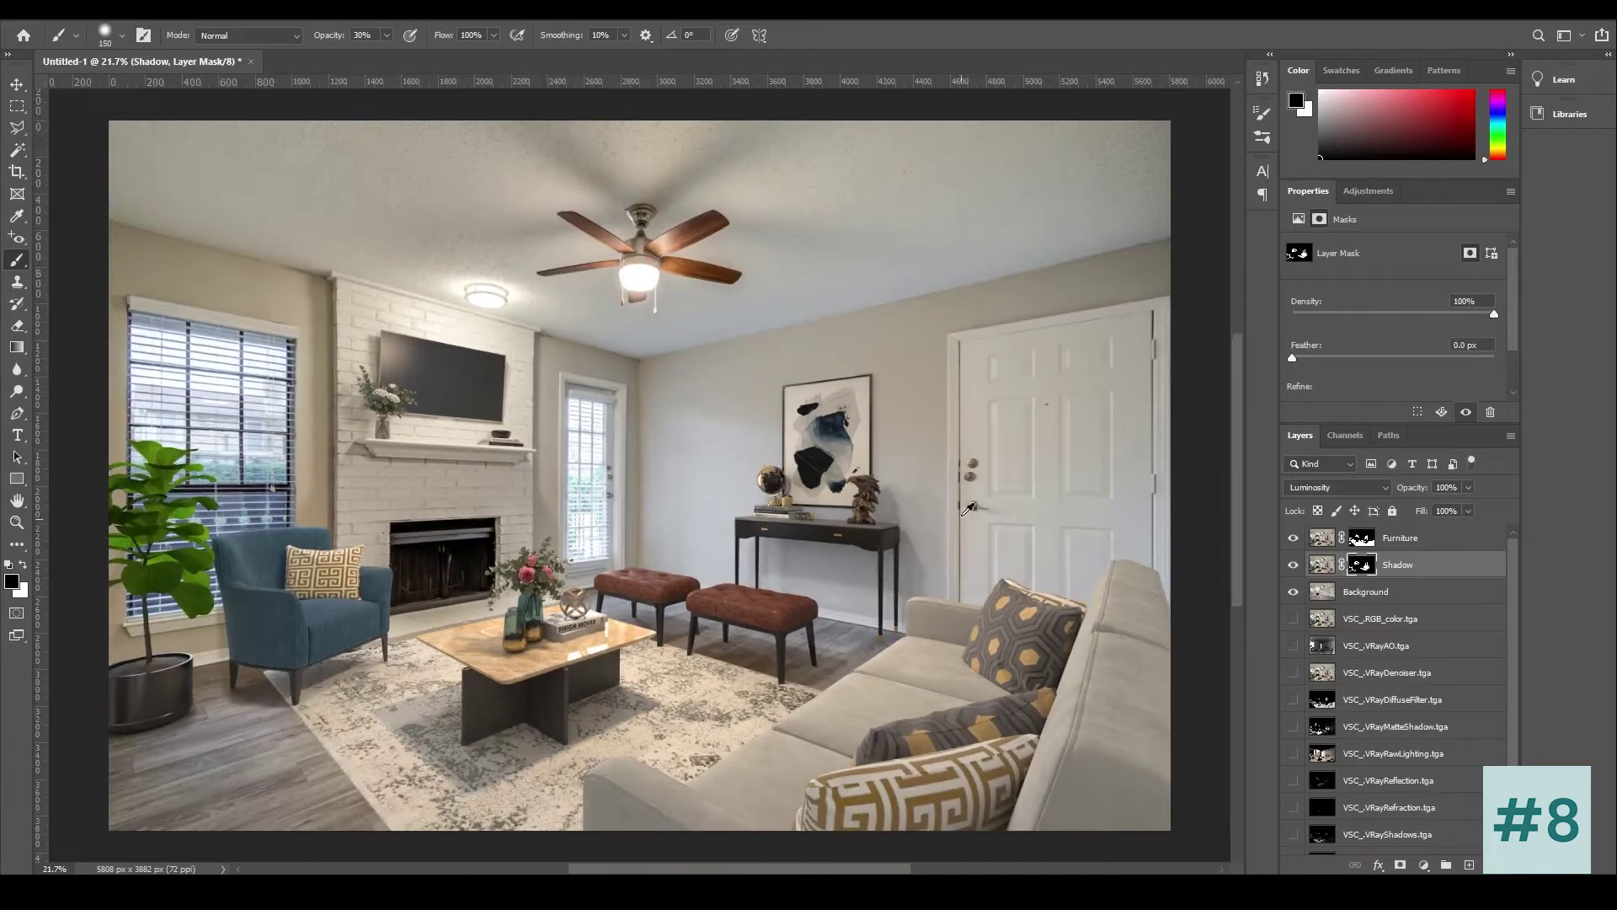
scroll(975, 514, up, 2)
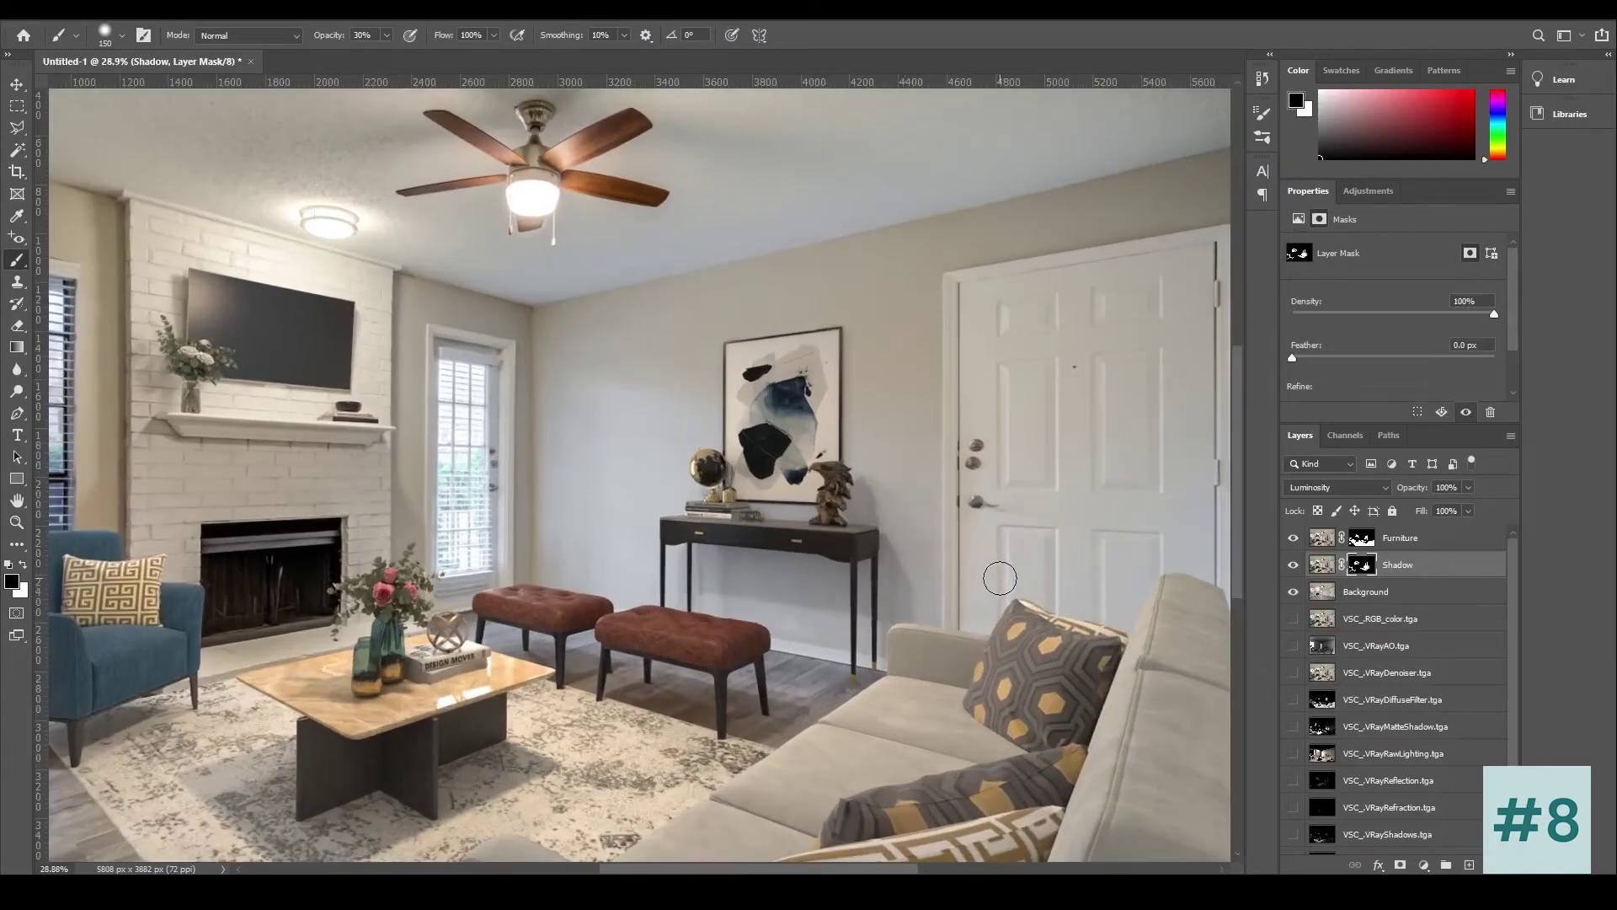
click(17, 84)
scroll(625, 622, down, 3)
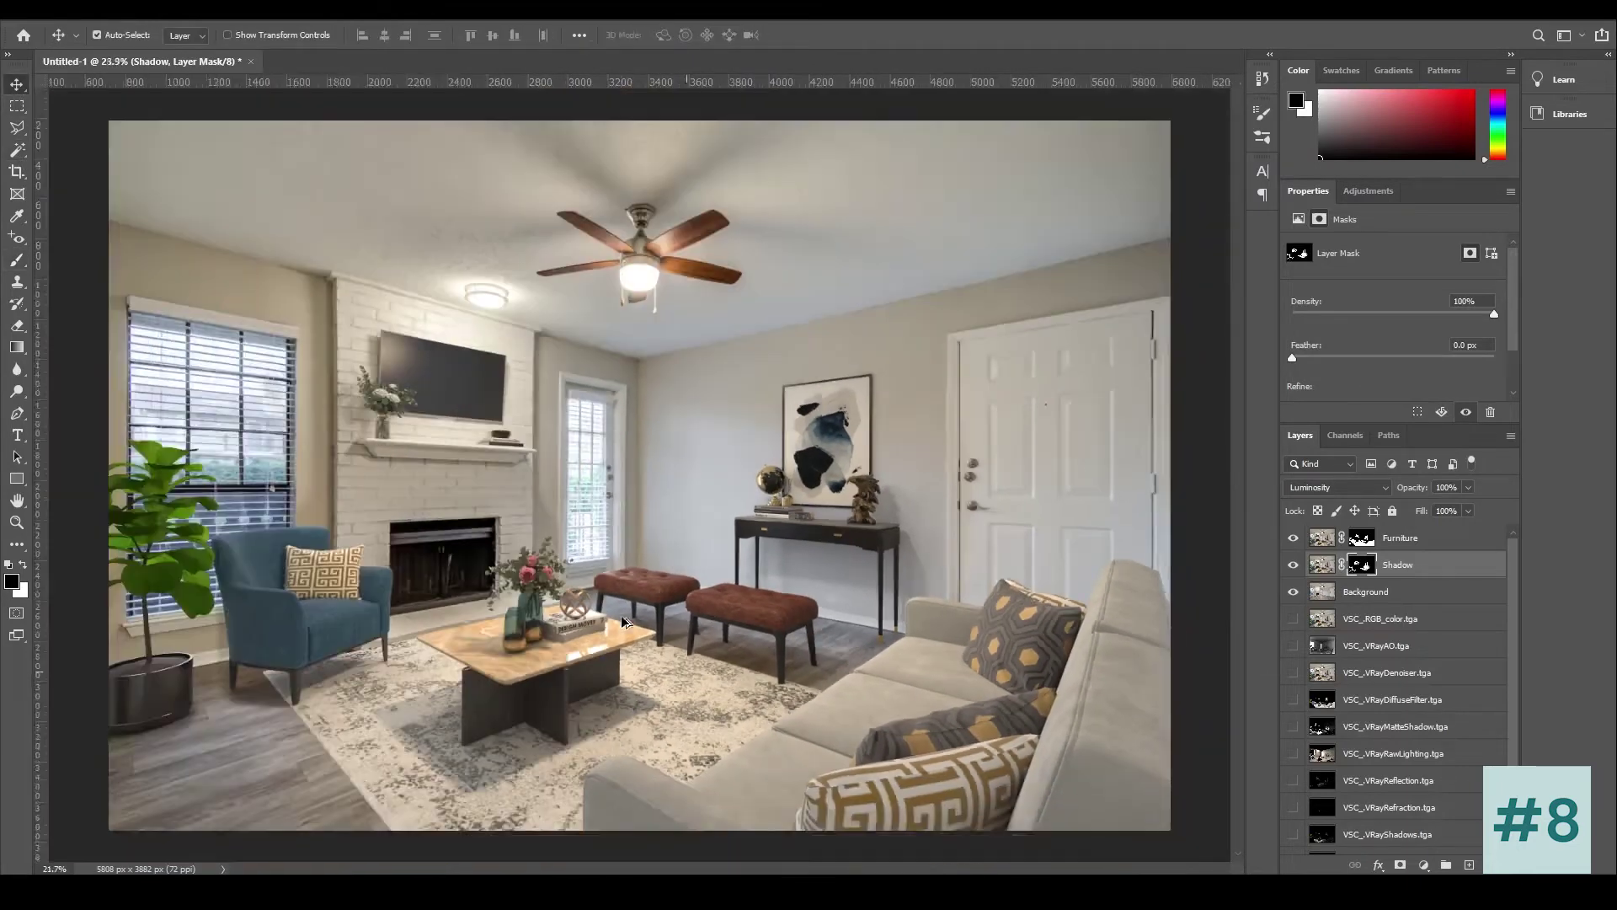
scroll(625, 621, up, 1)
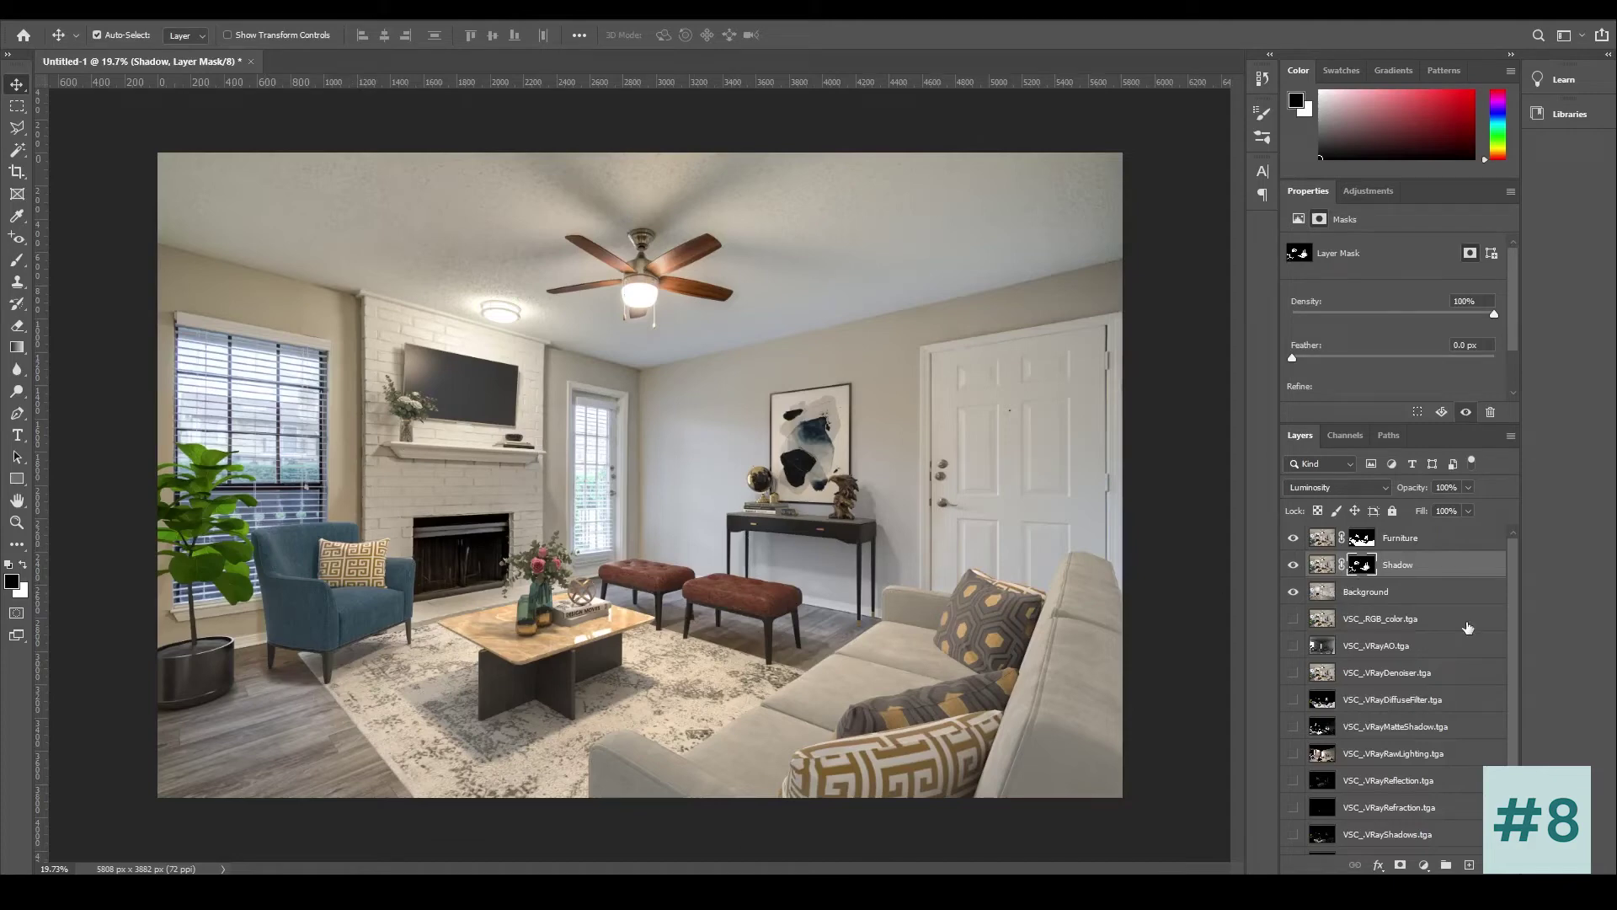
Step: Duplicate the Furniture layer and rename the copy 'Brightness'
click(1449, 544)
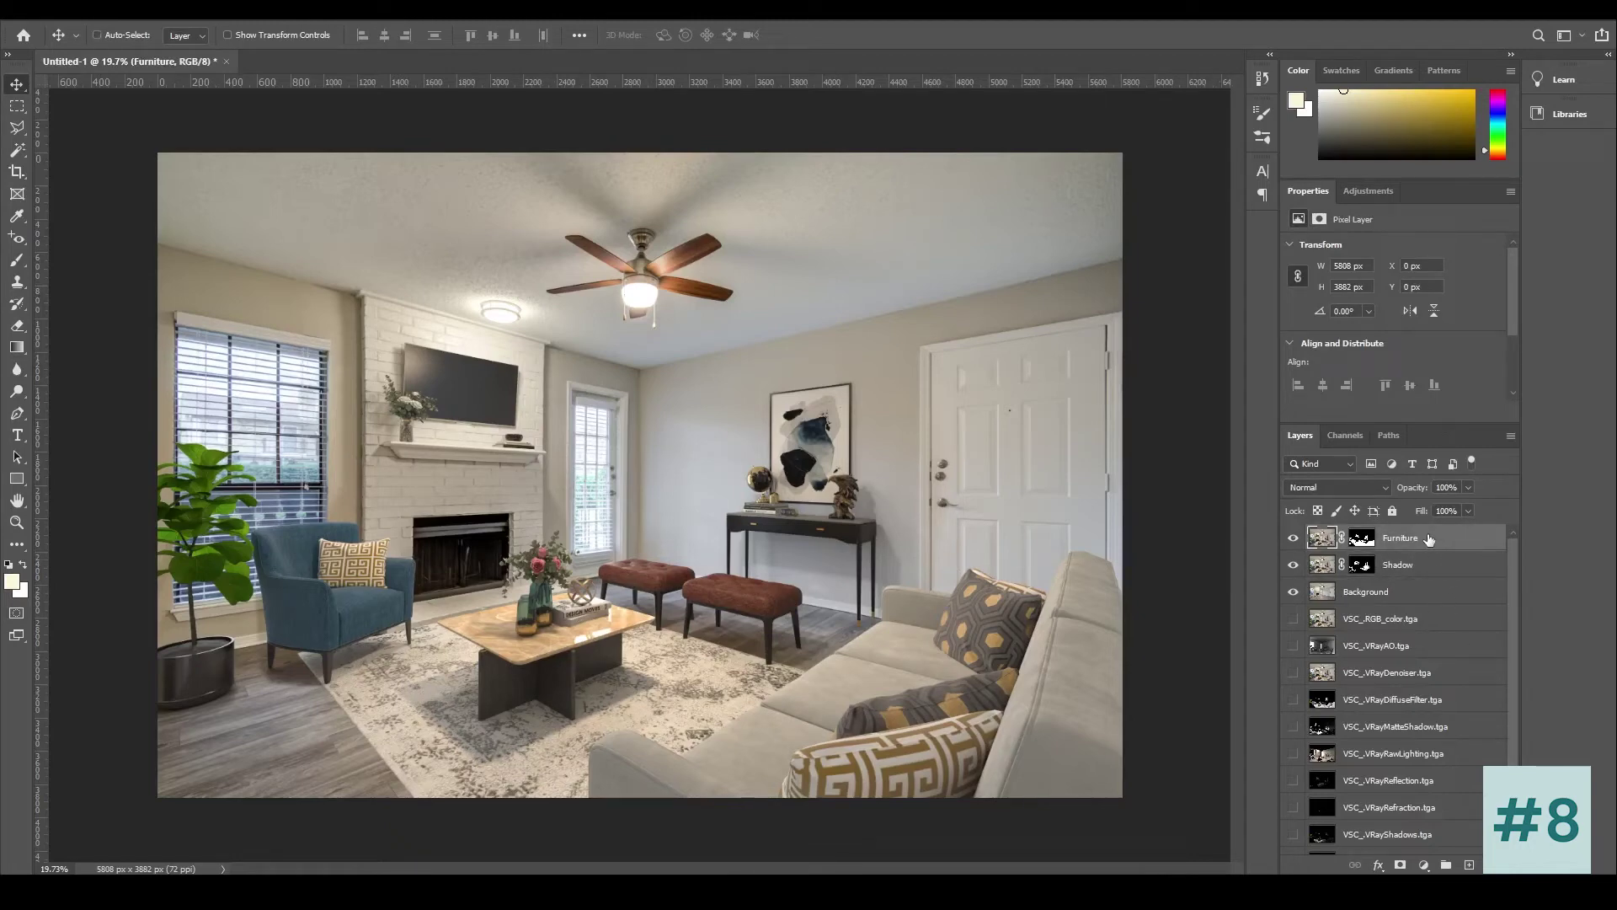
key(ctrl+j)
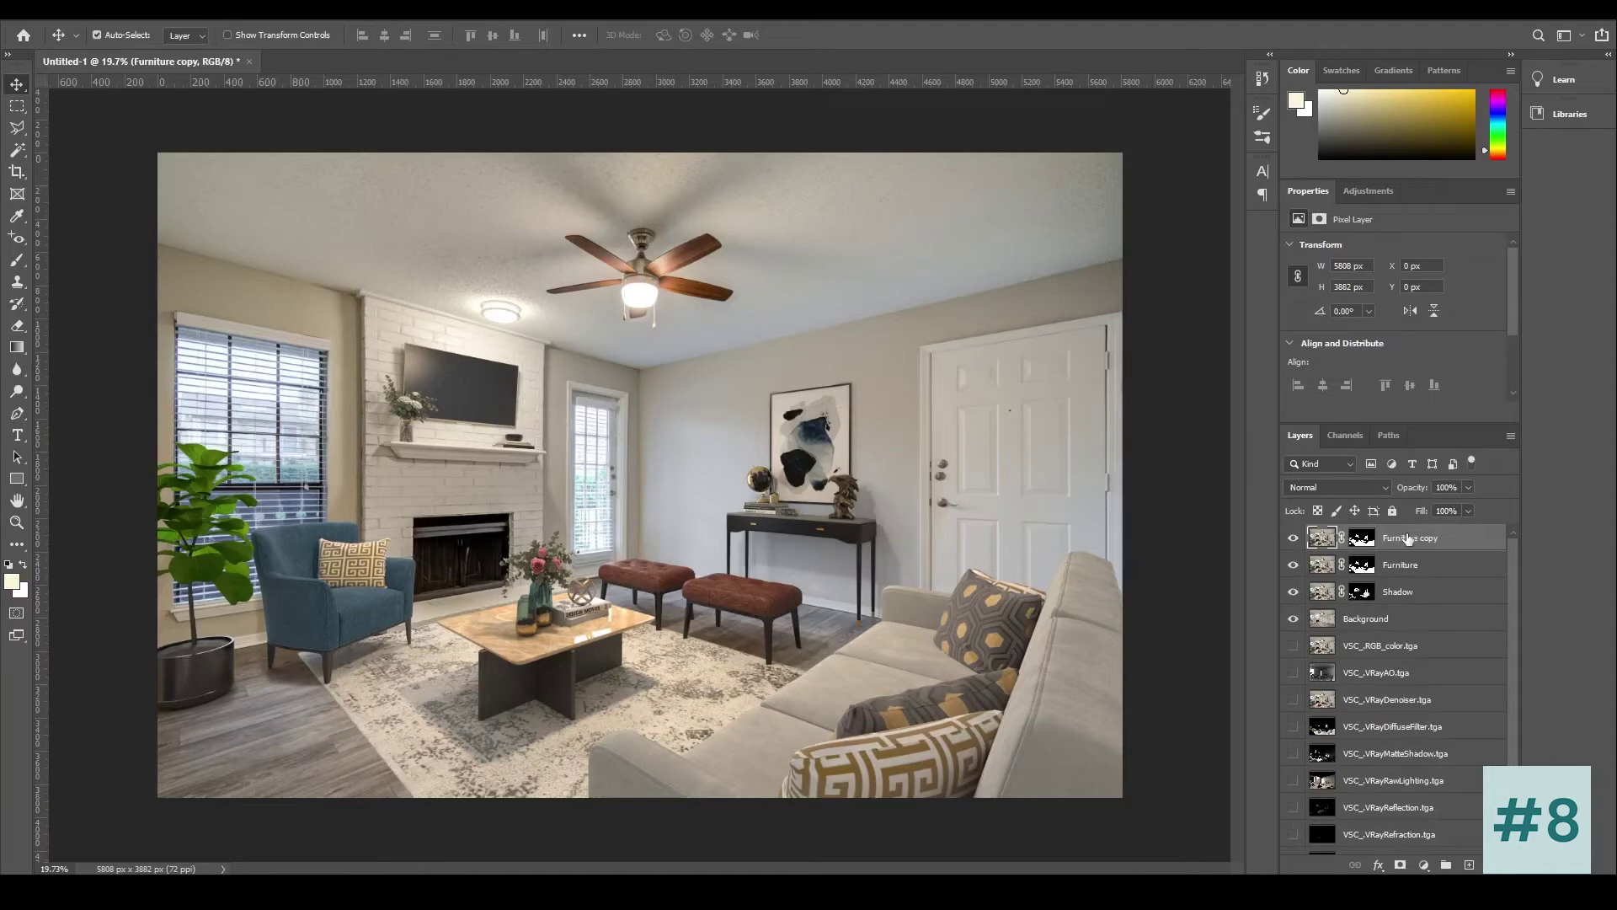
double_click(1405, 538)
text(Brightness)
key(Return)
Step: Blend the Brightness layer in Screen mode and toggle it to compare the furniture
click(1335, 487)
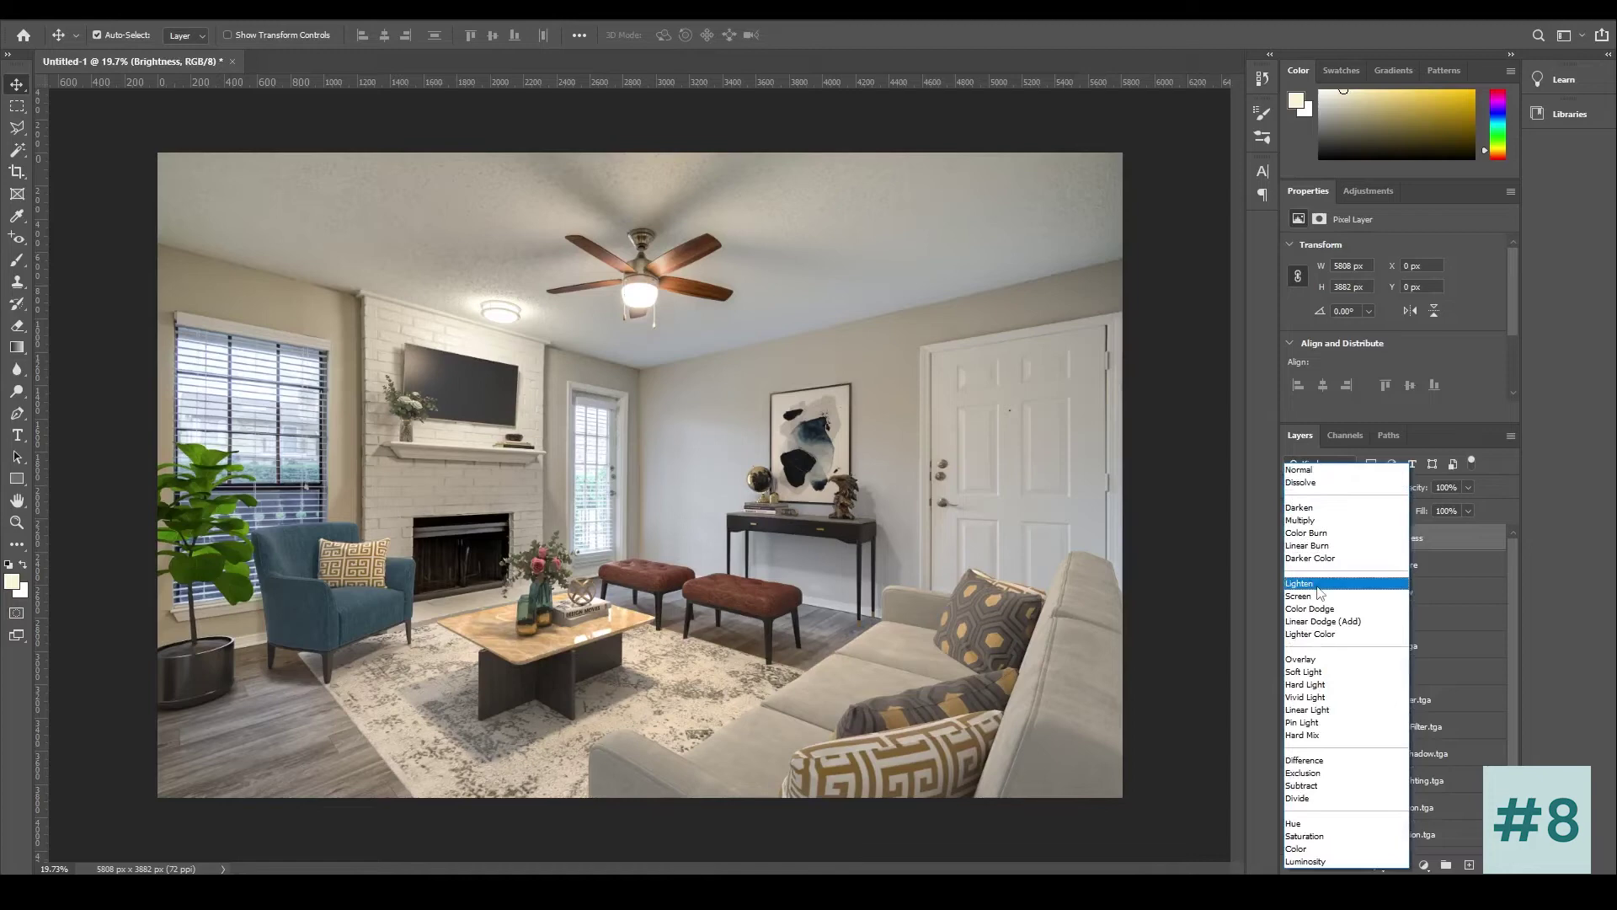
click(1319, 596)
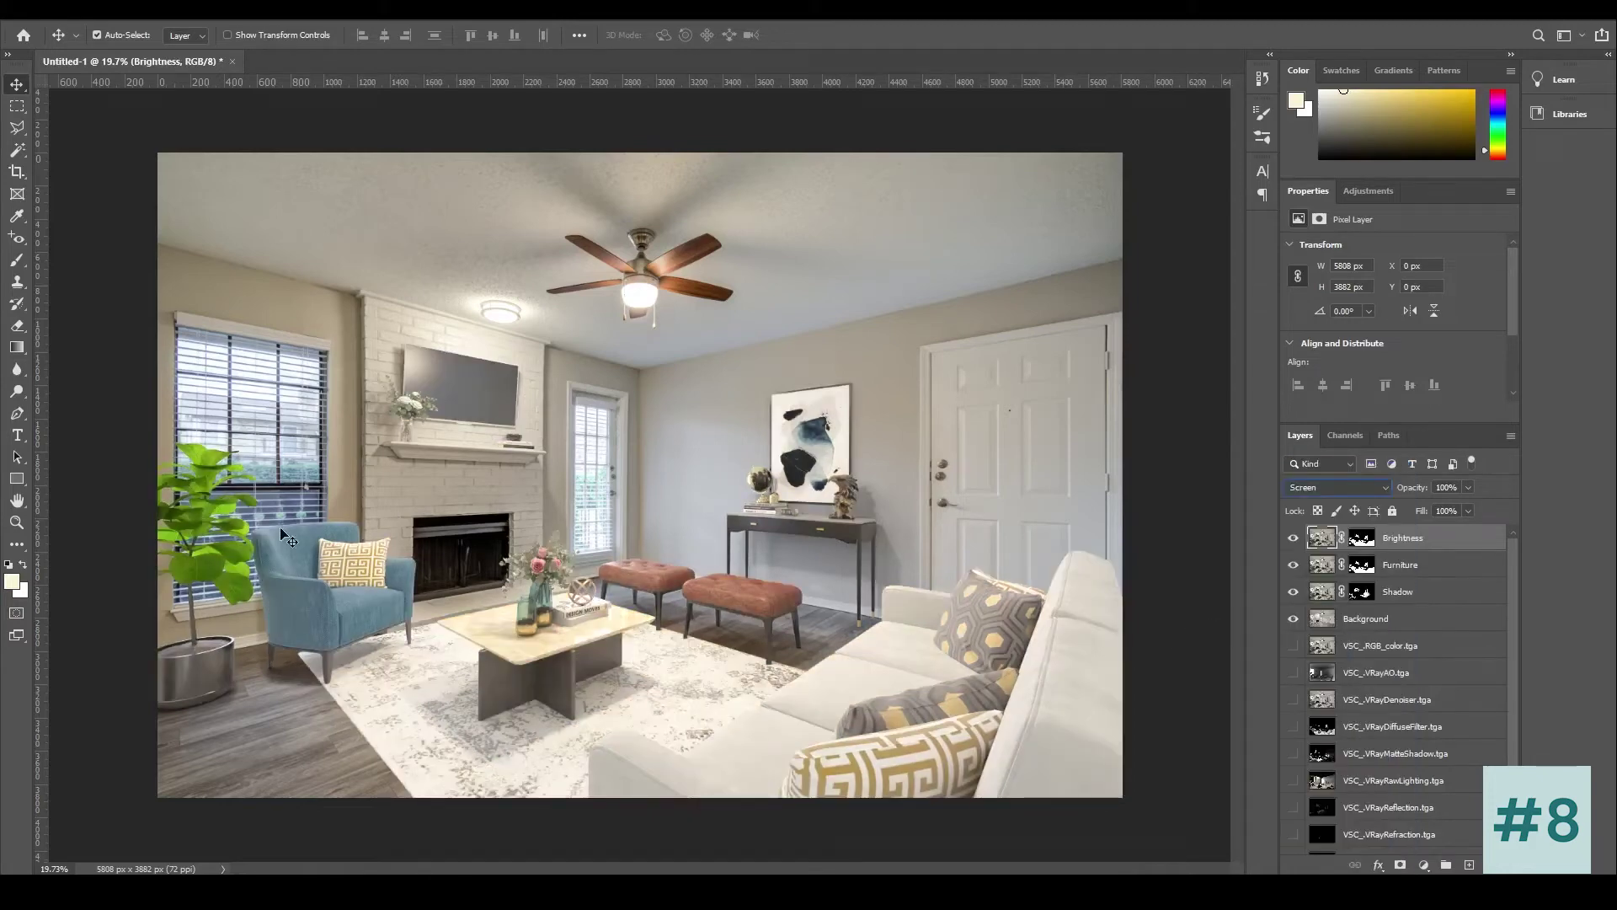
click(1294, 537)
click(1295, 538)
click(1295, 537)
click(1295, 537)
click(1295, 538)
click(1295, 537)
click(1295, 537)
click(1295, 538)
Step: Set the Brightness layer's fill to 20%, compare it, and duplicate it
click(1468, 511)
drag(1474, 532, 1407, 537)
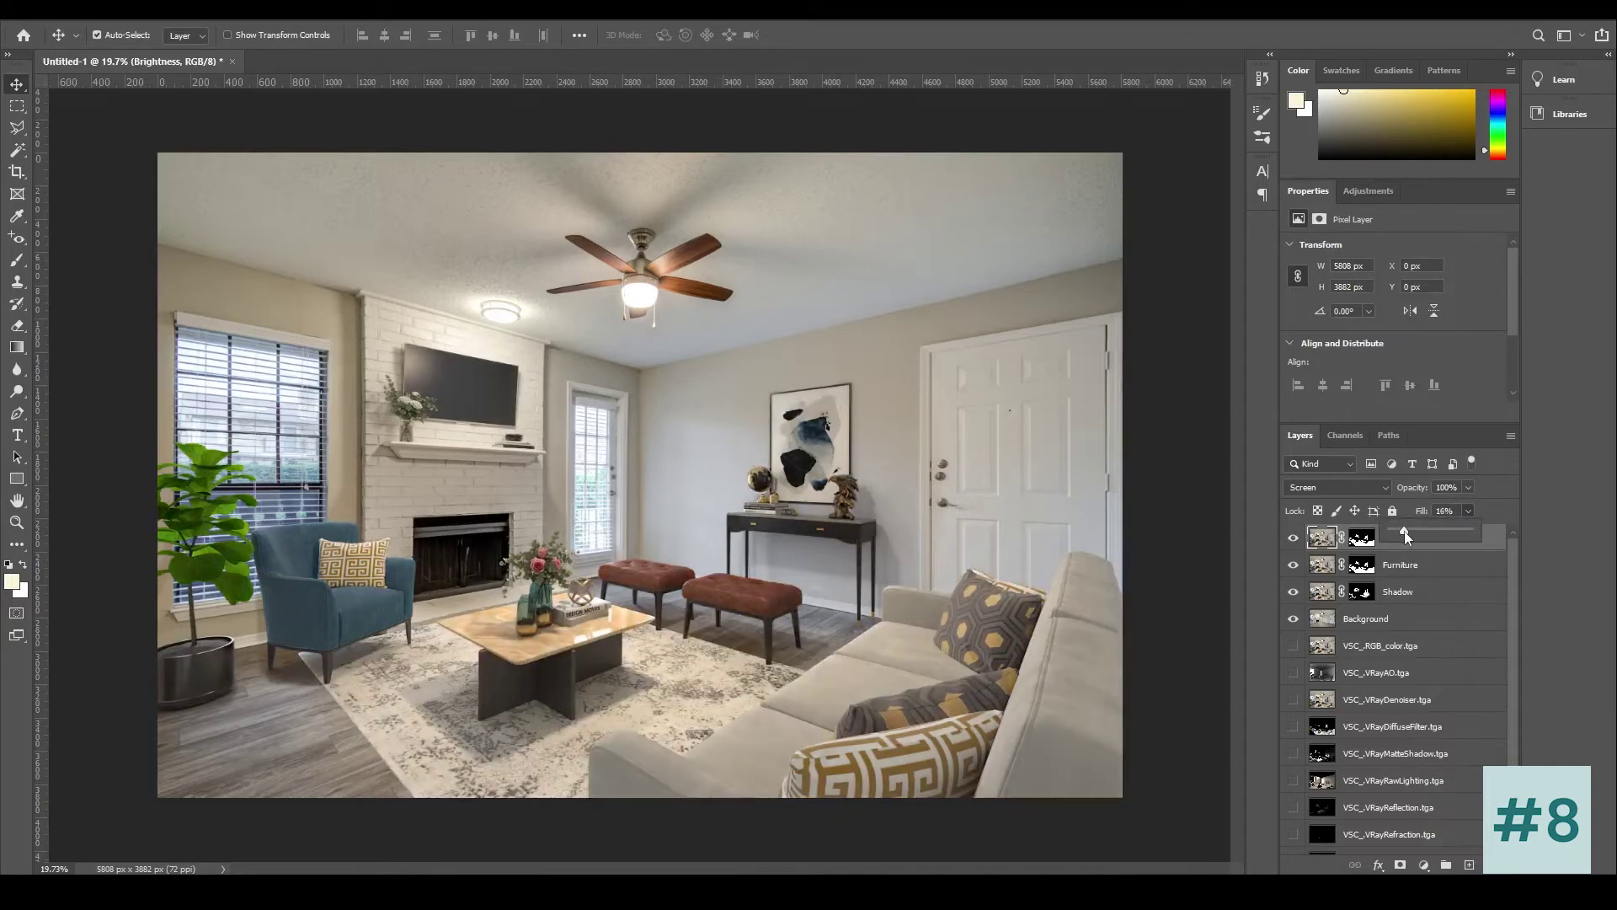
click(1439, 523)
text(20)
key(Return)
click(1293, 539)
click(1293, 538)
click(1293, 538)
click(1293, 538)
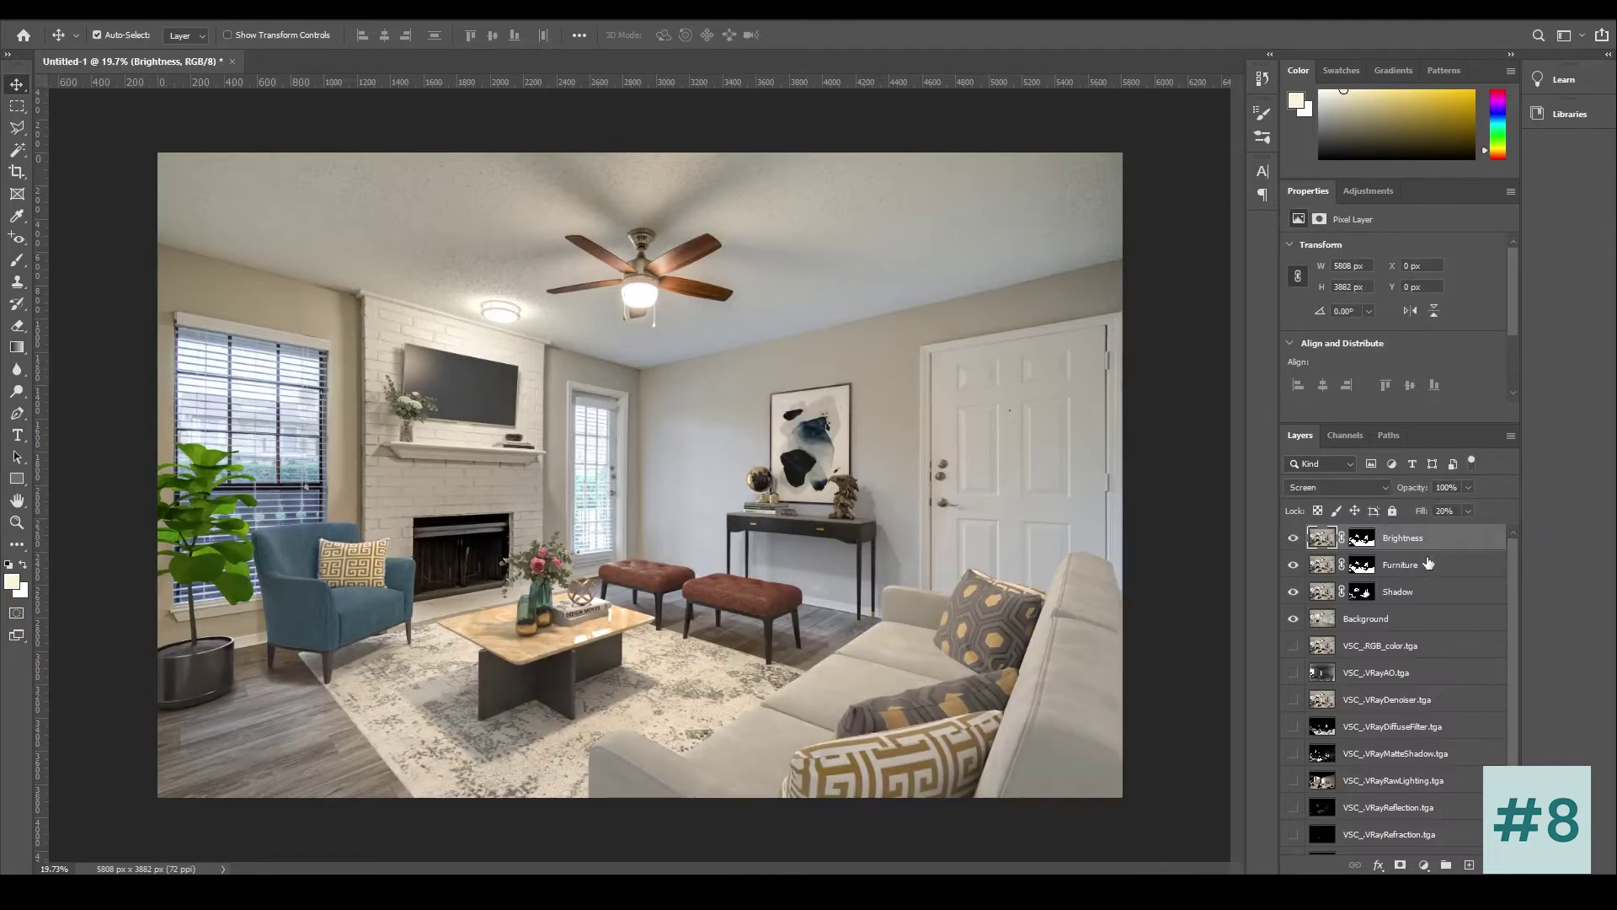
key(ctrl+j)
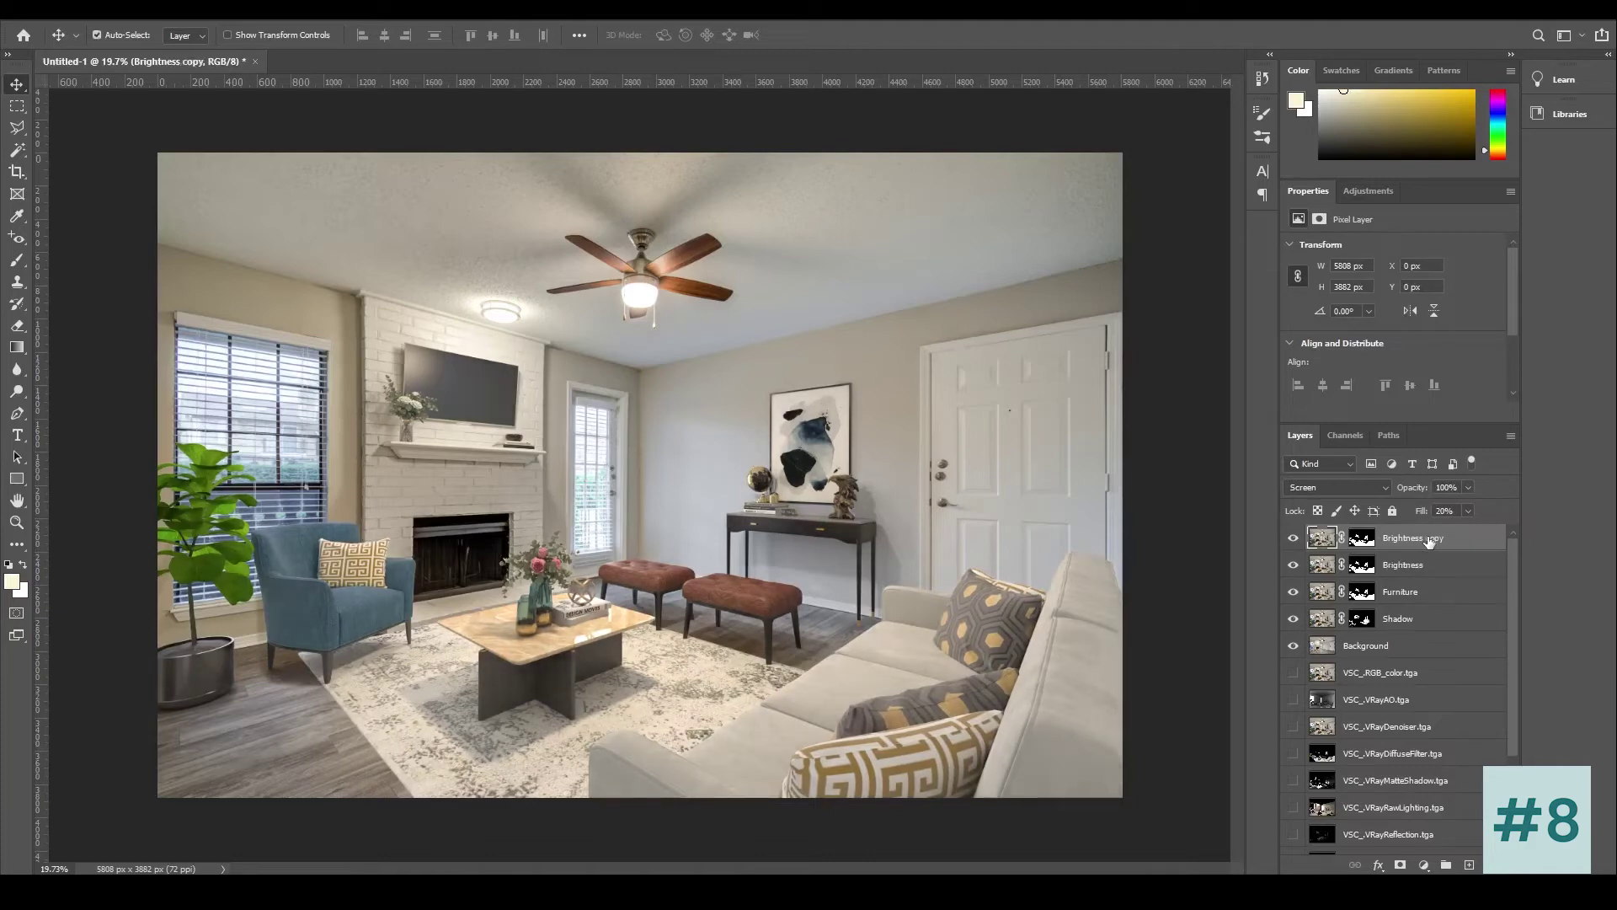
Step: Blend Brightness copy as Soft Light and set its fill to about 37%
click(1378, 489)
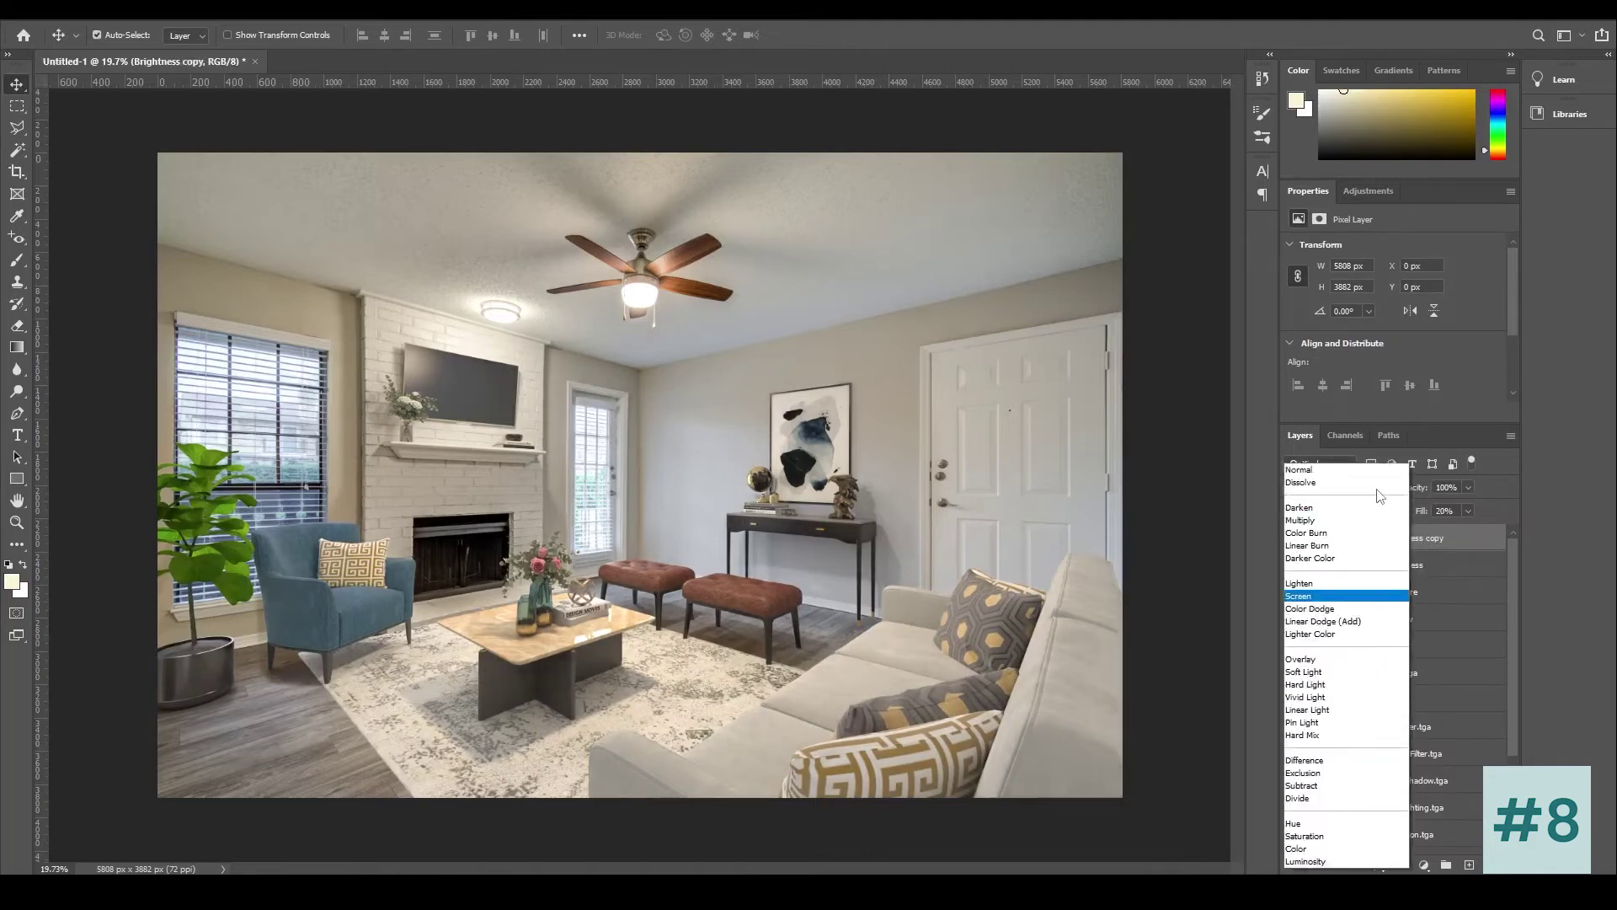
click(1303, 671)
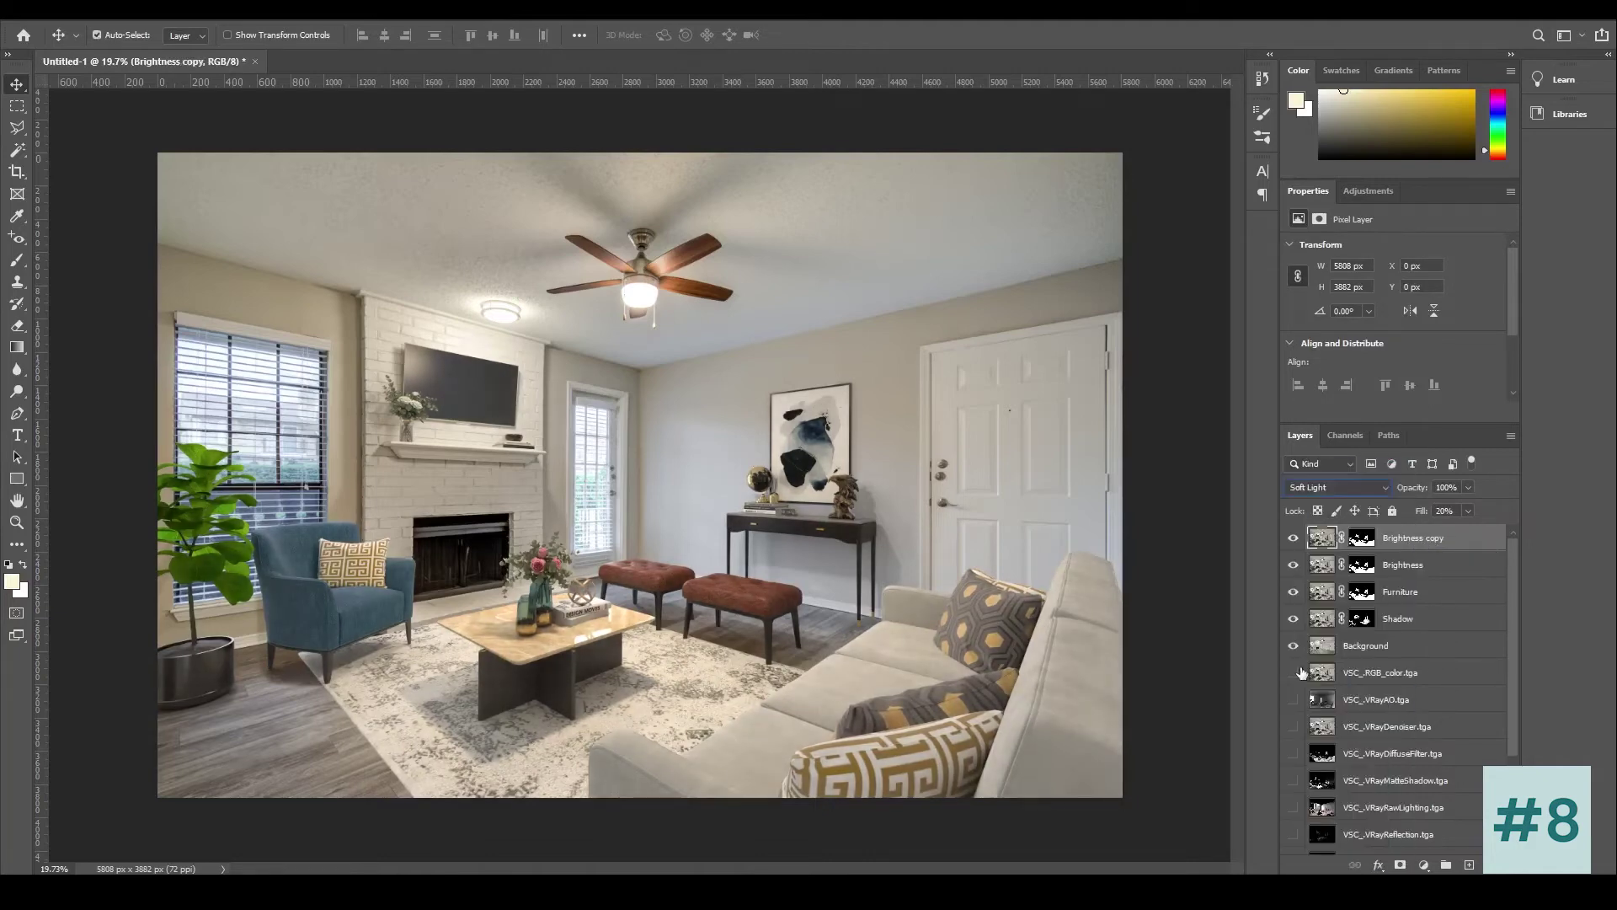
drag(1486, 529, 1592, 538)
click(1204, 438)
click(1423, 535)
click(1469, 511)
drag(1469, 530, 1367, 535)
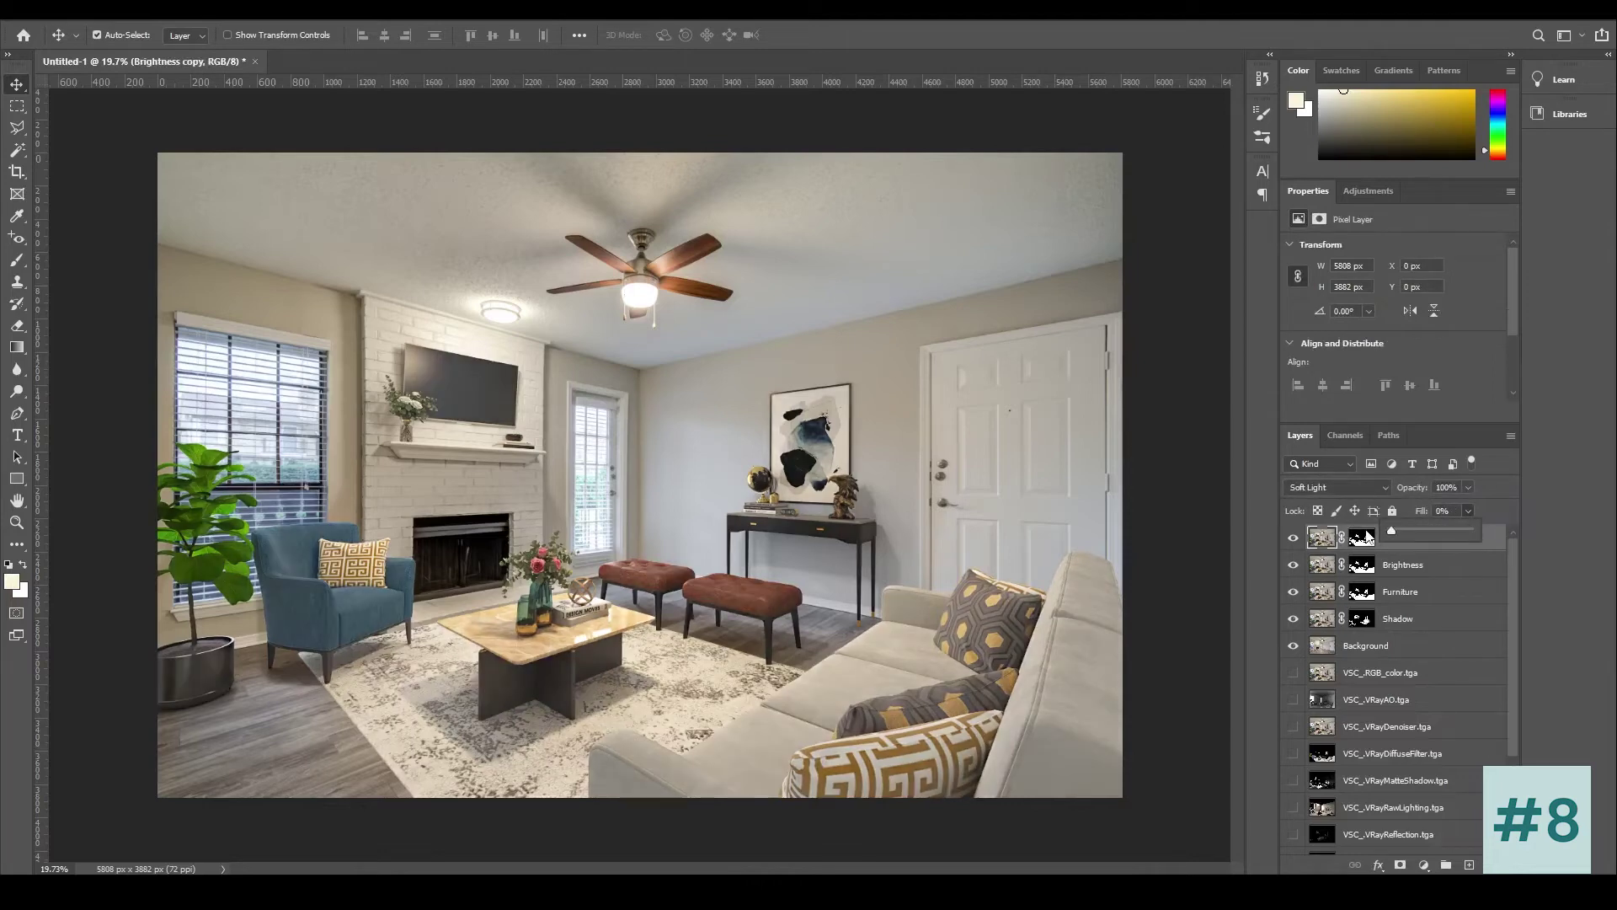
drag(1510, 535, 1427, 536)
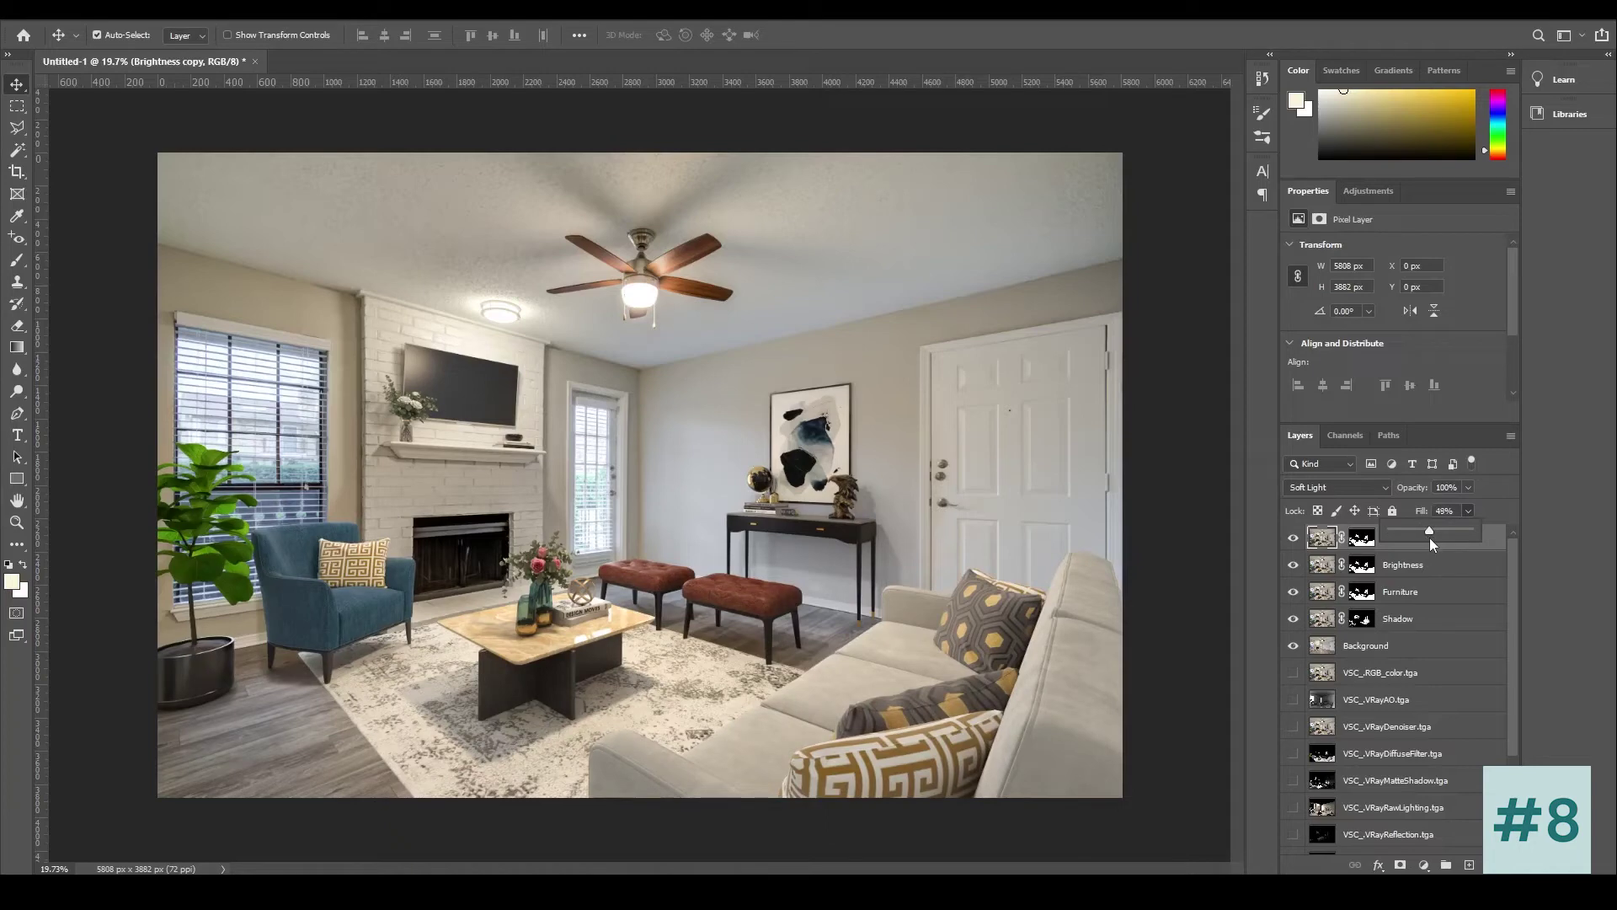
Step: Set the Brightness layer's fill to 30%, then hide both brightness layers
click(1437, 573)
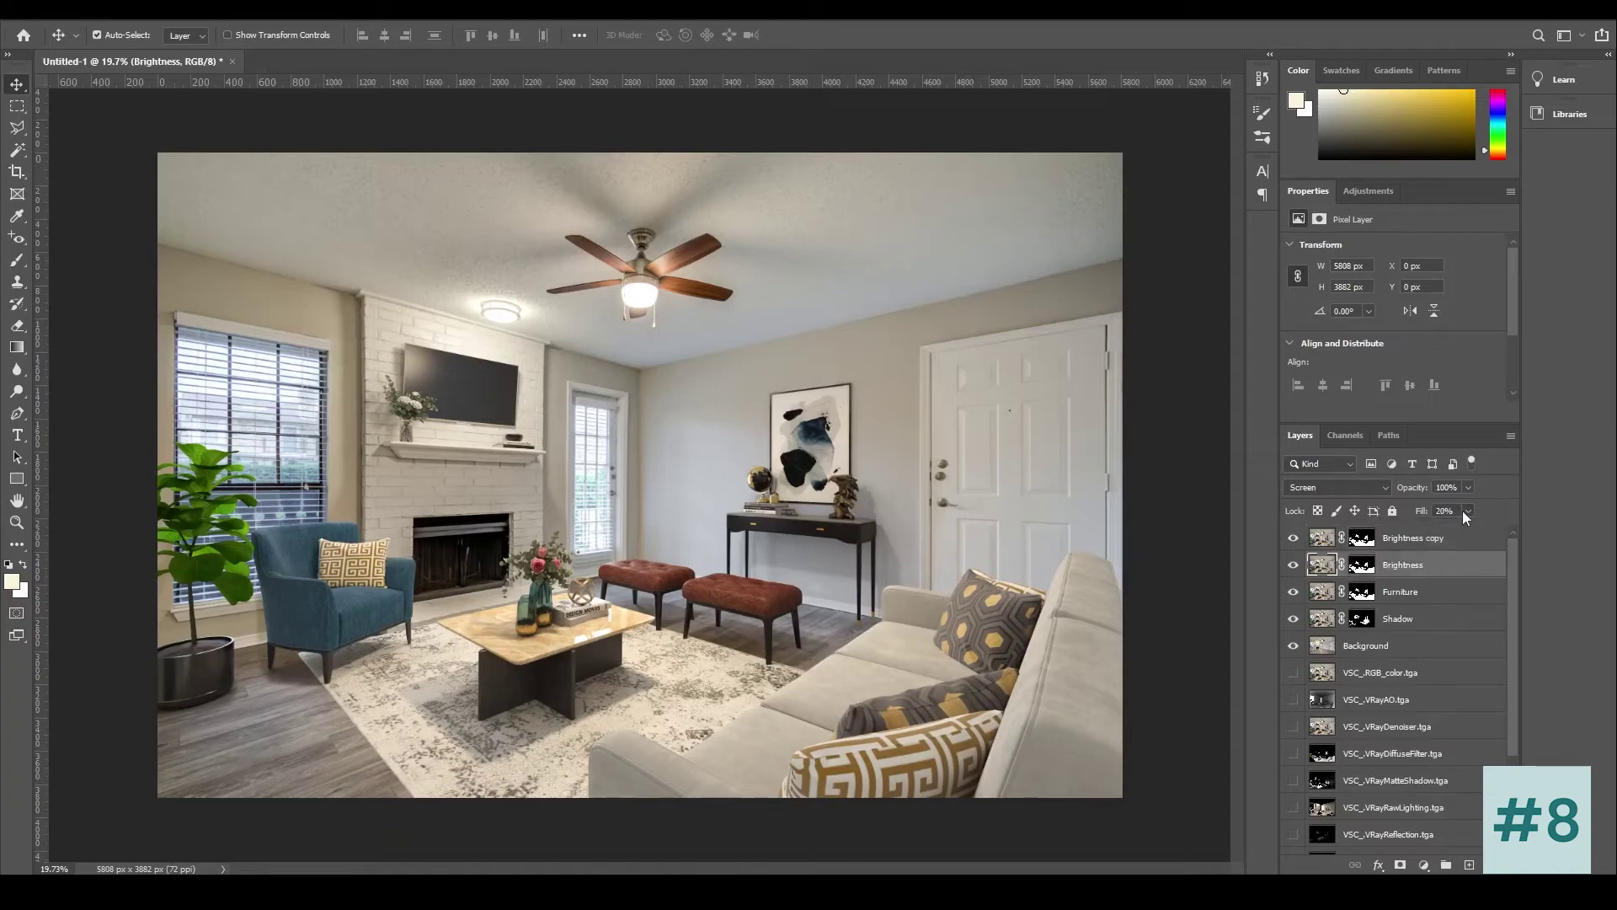
drag(1445, 533, 1457, 533)
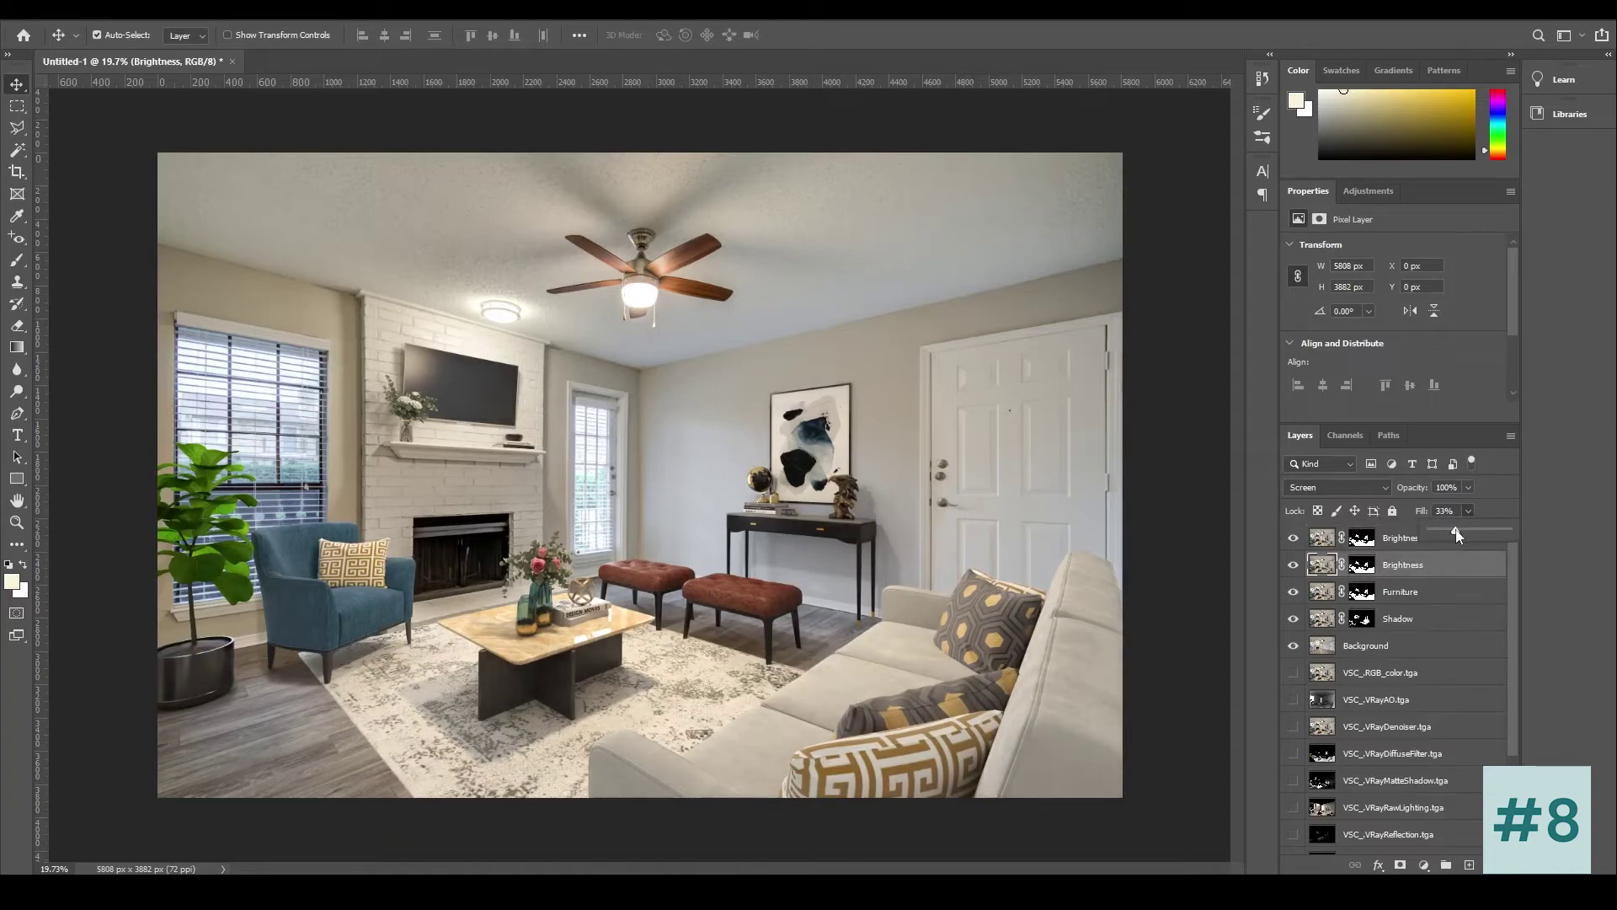
click(1308, 517)
text(30)
drag(1297, 566, 1294, 539)
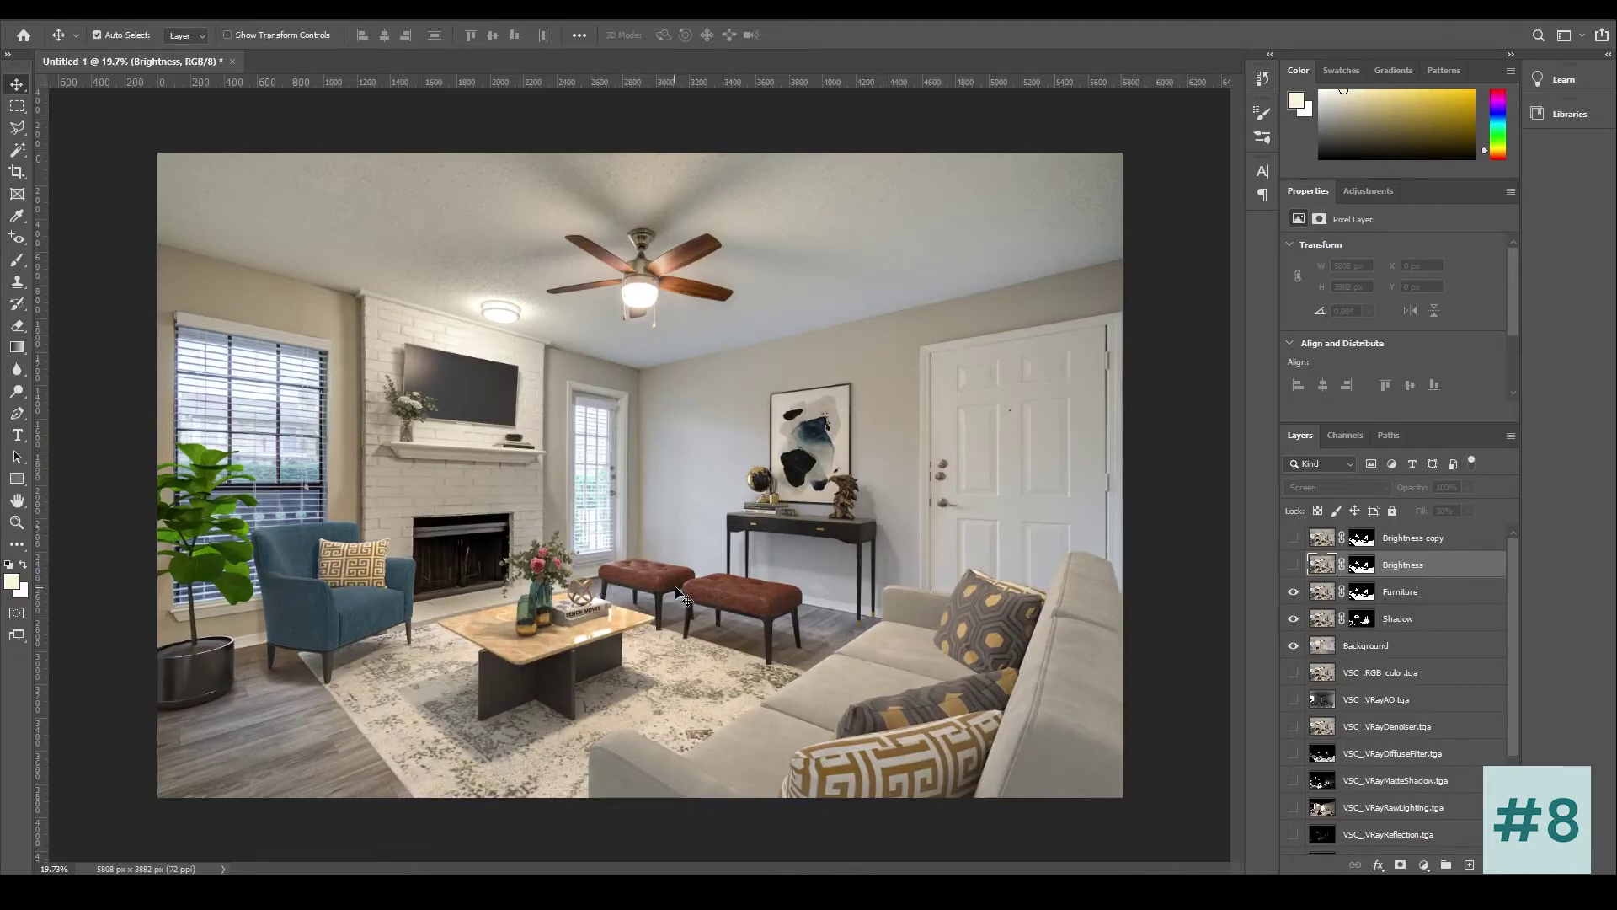
Step: Zoom in on the chair and toggle Brightness and Brightness copy to compare
scroll(695, 595, up, 3)
drag(741, 868, 608, 871)
scroll(422, 635, up, 2)
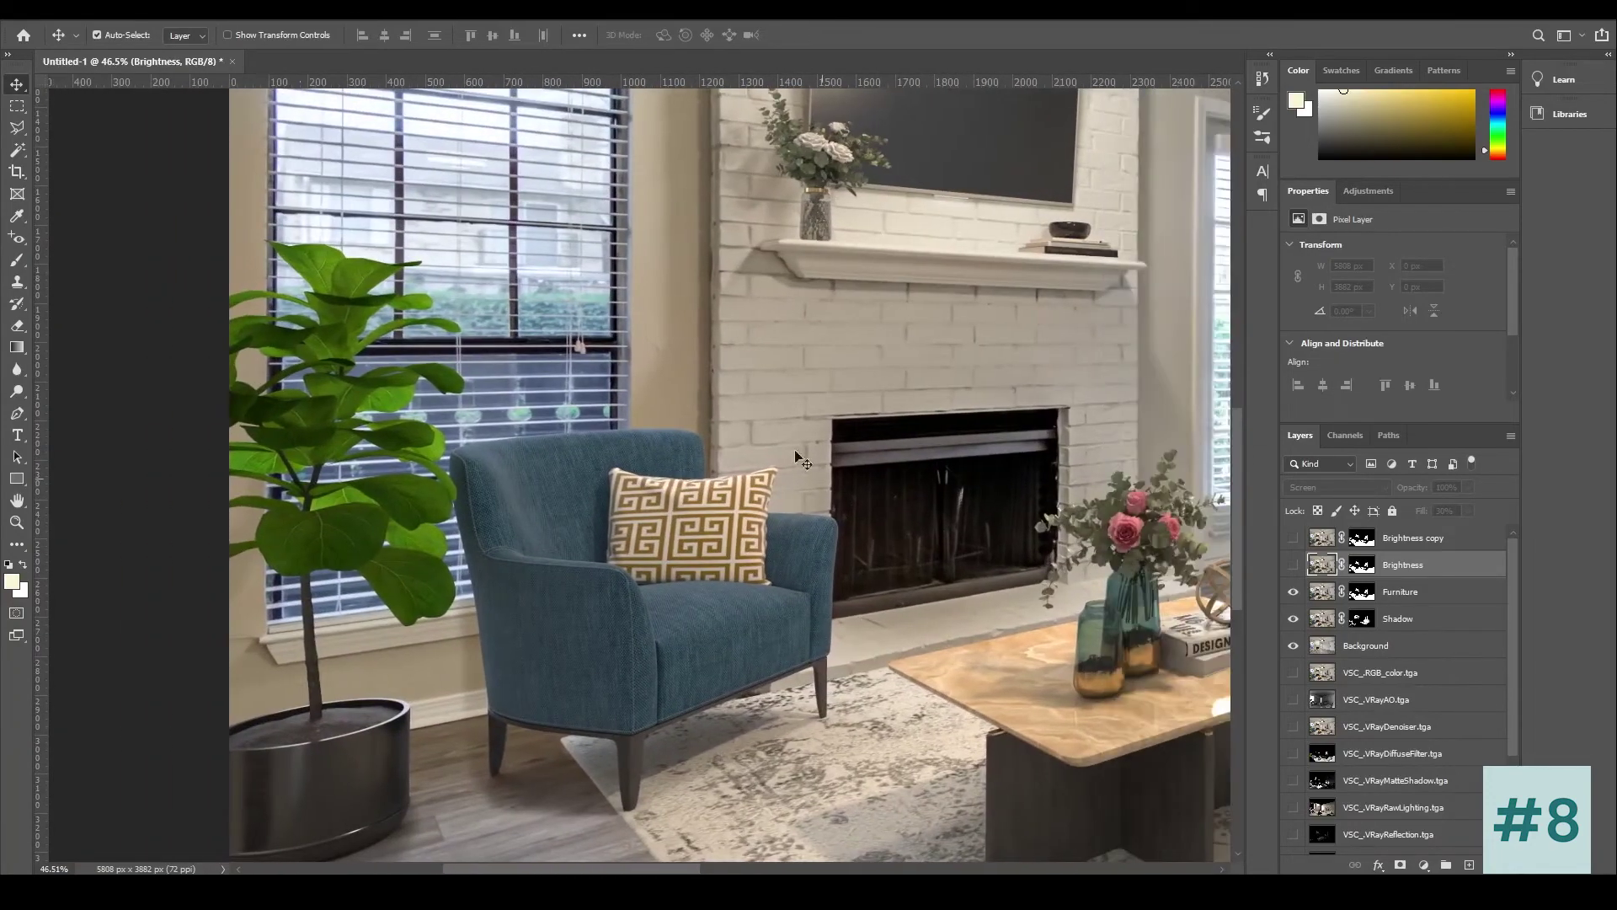
click(1293, 564)
click(1293, 538)
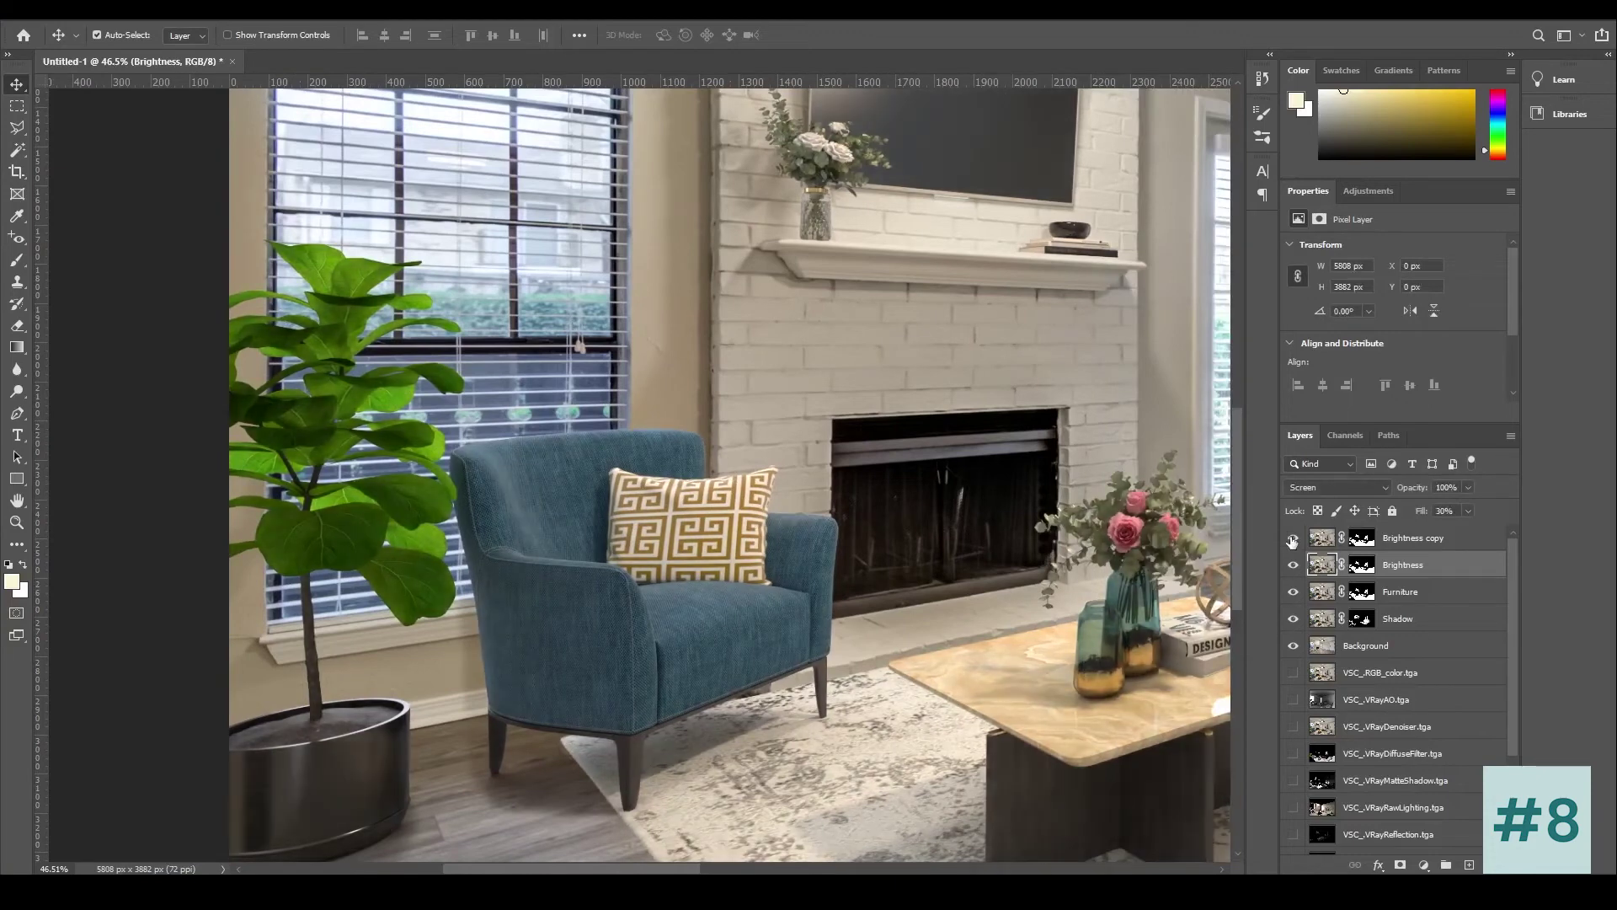
click(1293, 565)
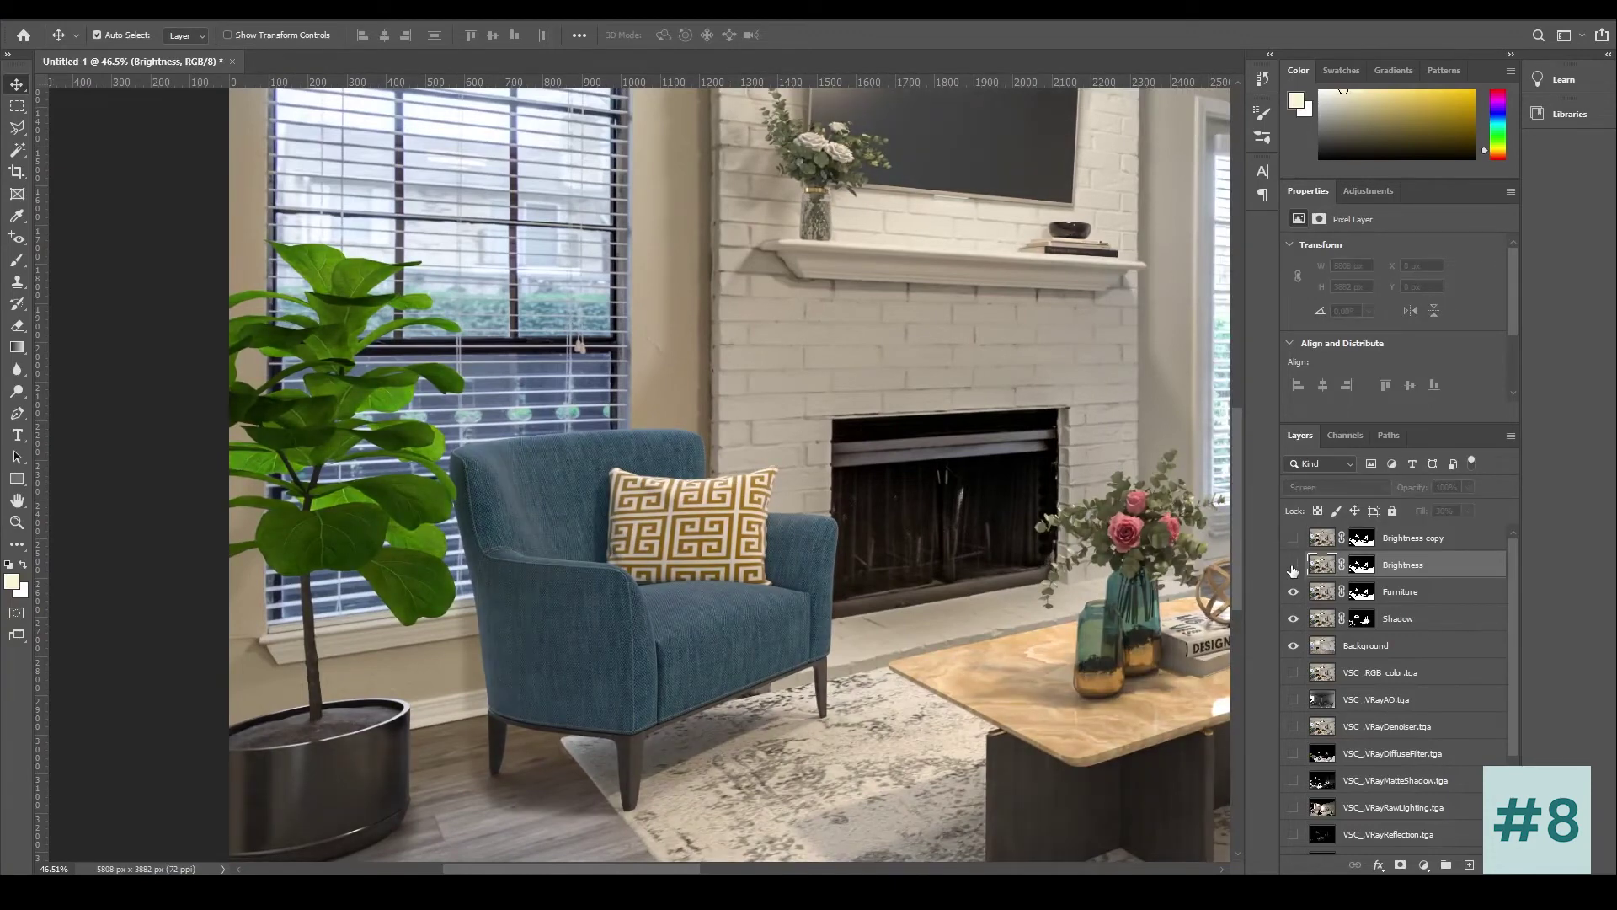
click(1292, 538)
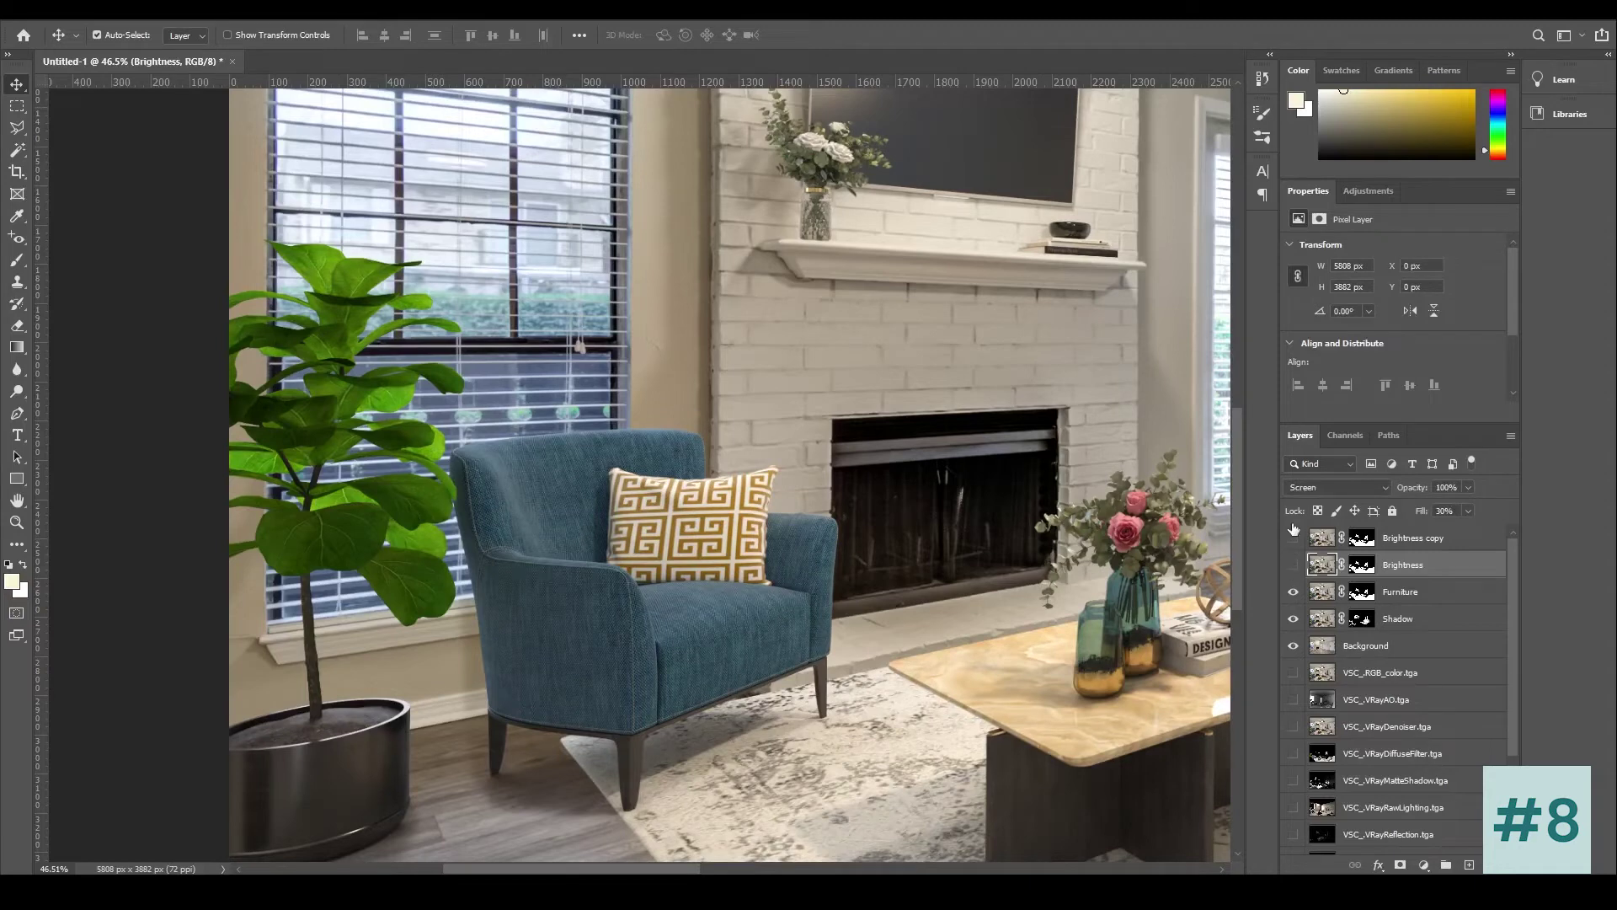
click(1293, 564)
click(1293, 537)
click(1294, 565)
Step: Hide both brightness layers once more, turn them back on, and zoom out
drag(1293, 567, 1293, 540)
click(1293, 538)
click(1293, 538)
drag(1293, 538, 1294, 565)
scroll(916, 584, down, 8)
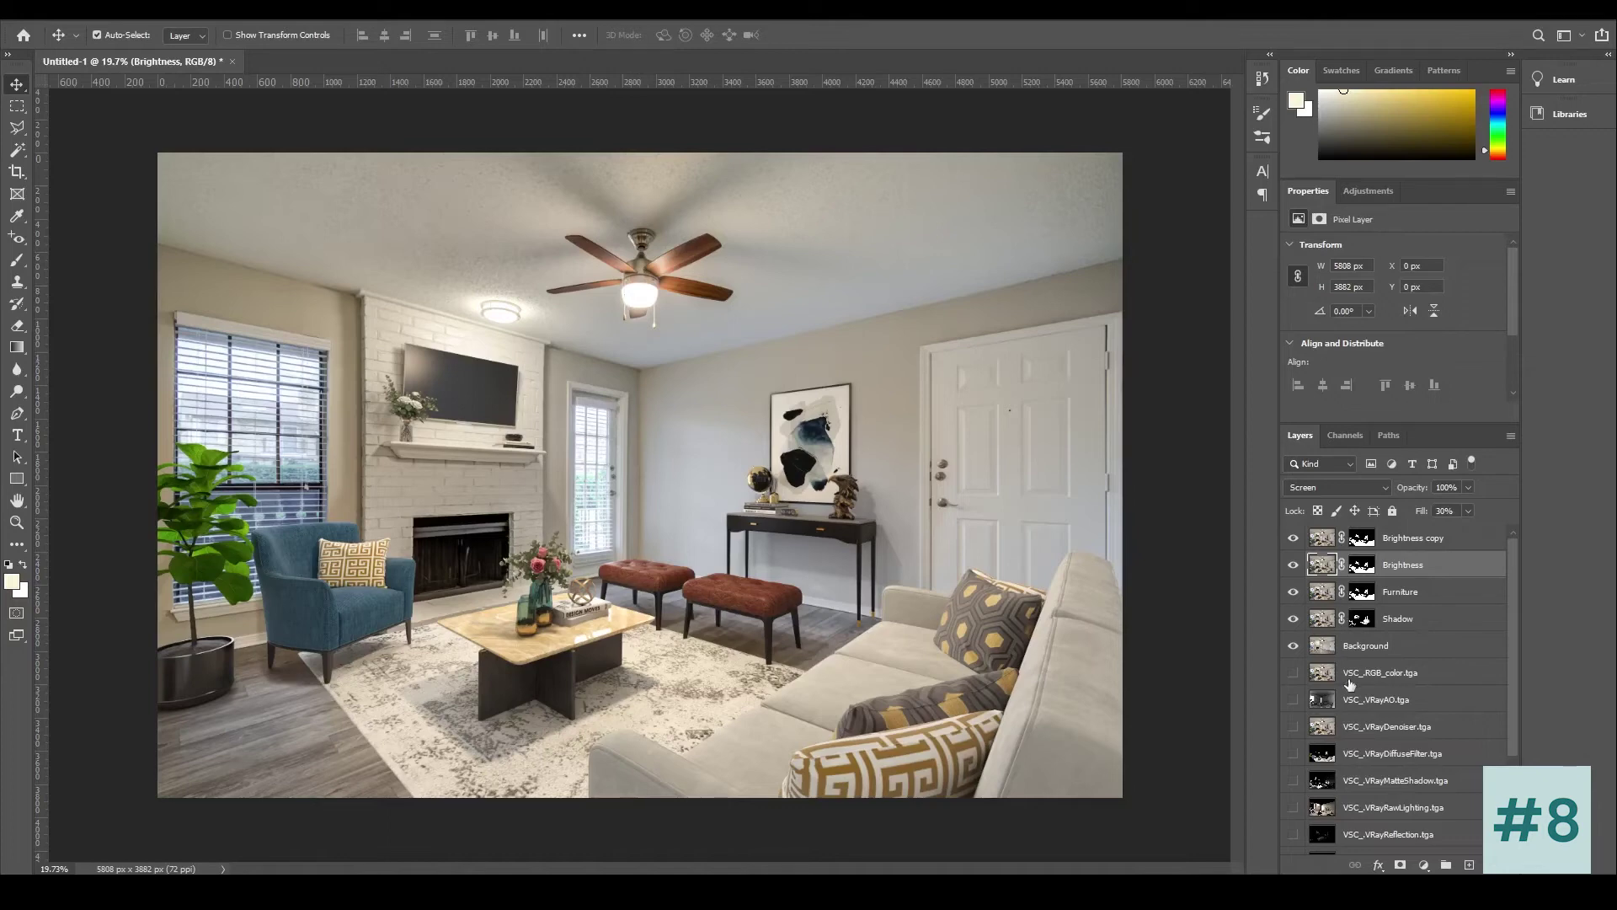
Step: Move the VRayReflection pass to the top of the layer stack and make it visible
click(1480, 779)
scroll(1398, 768, down, 3)
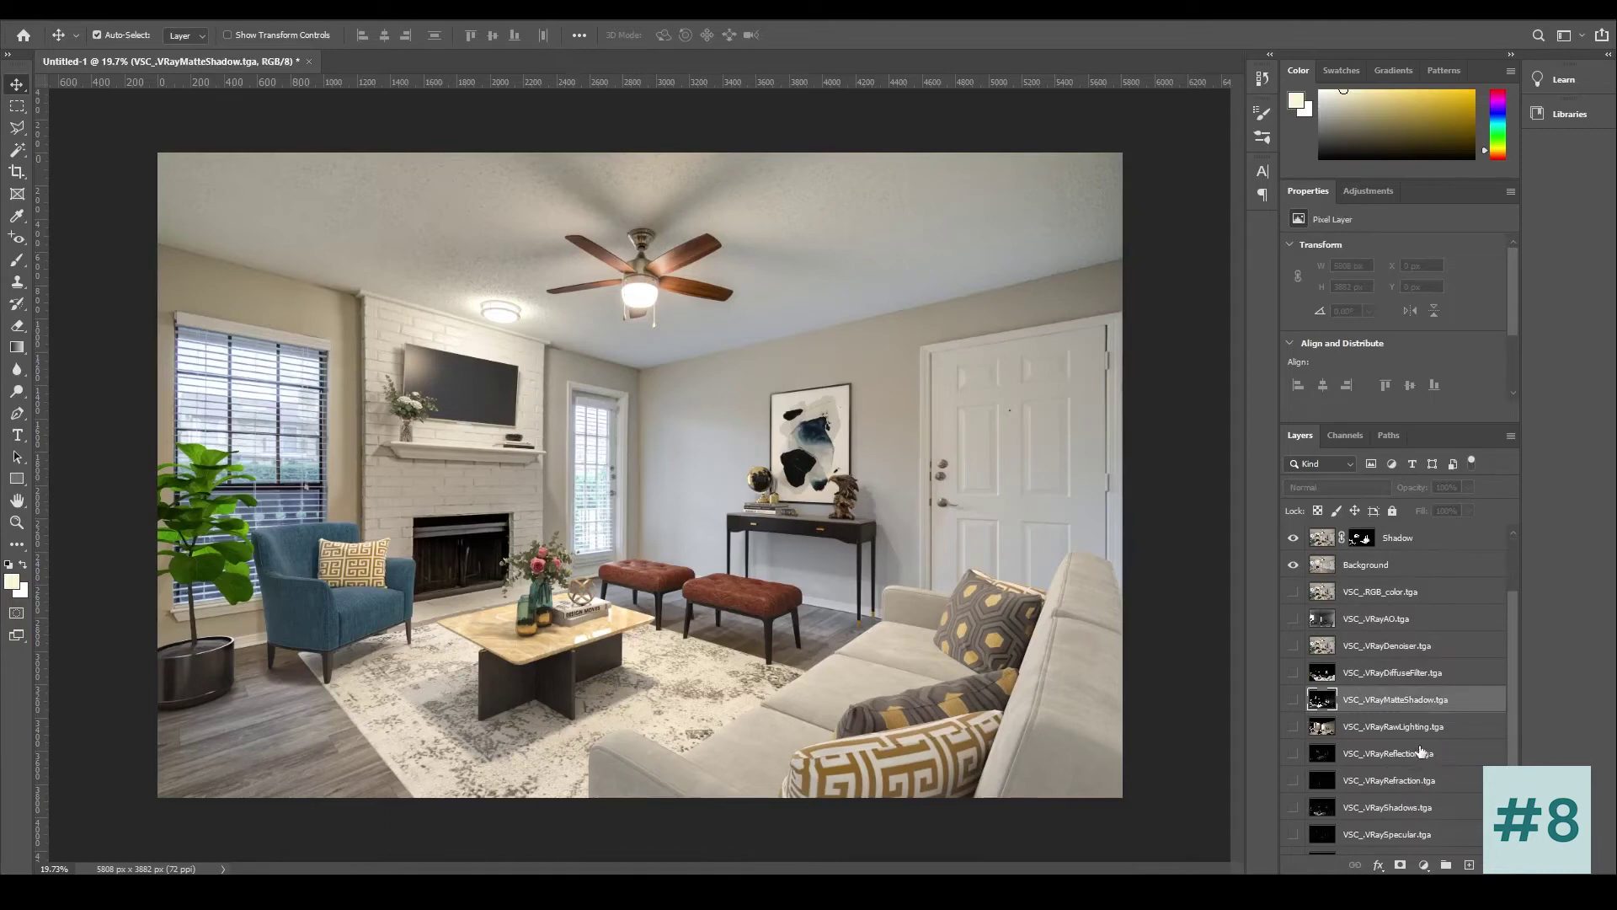
click(1456, 752)
drag(1451, 755, 1462, 532)
click(1293, 538)
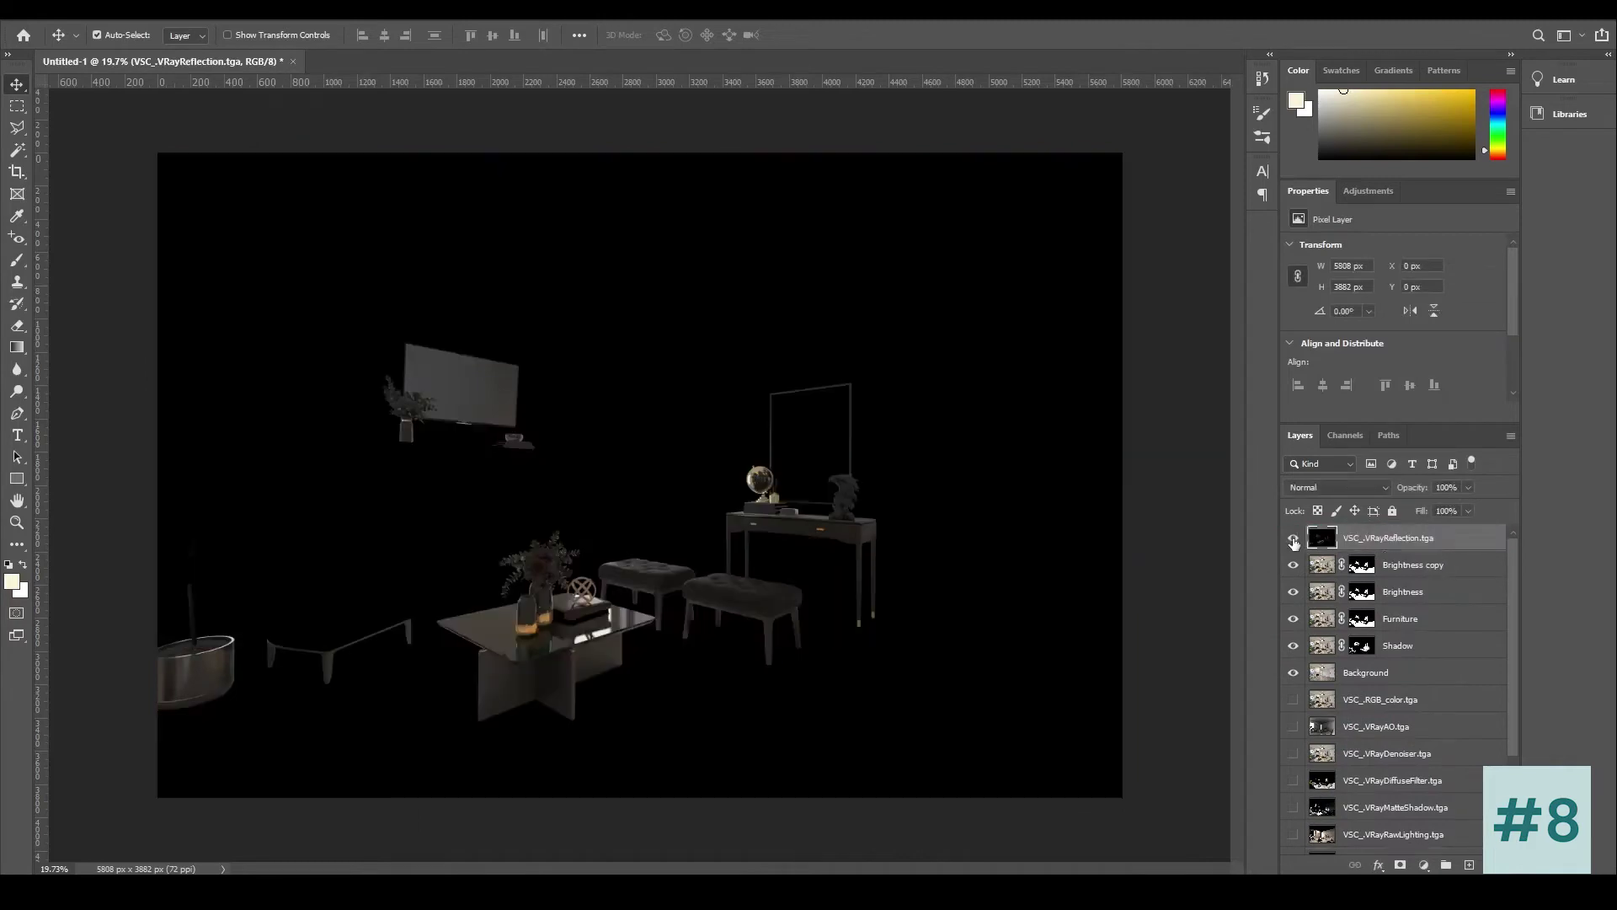
Step: Blend the reflection pass in Screen mode and toggle it to compare
click(1354, 488)
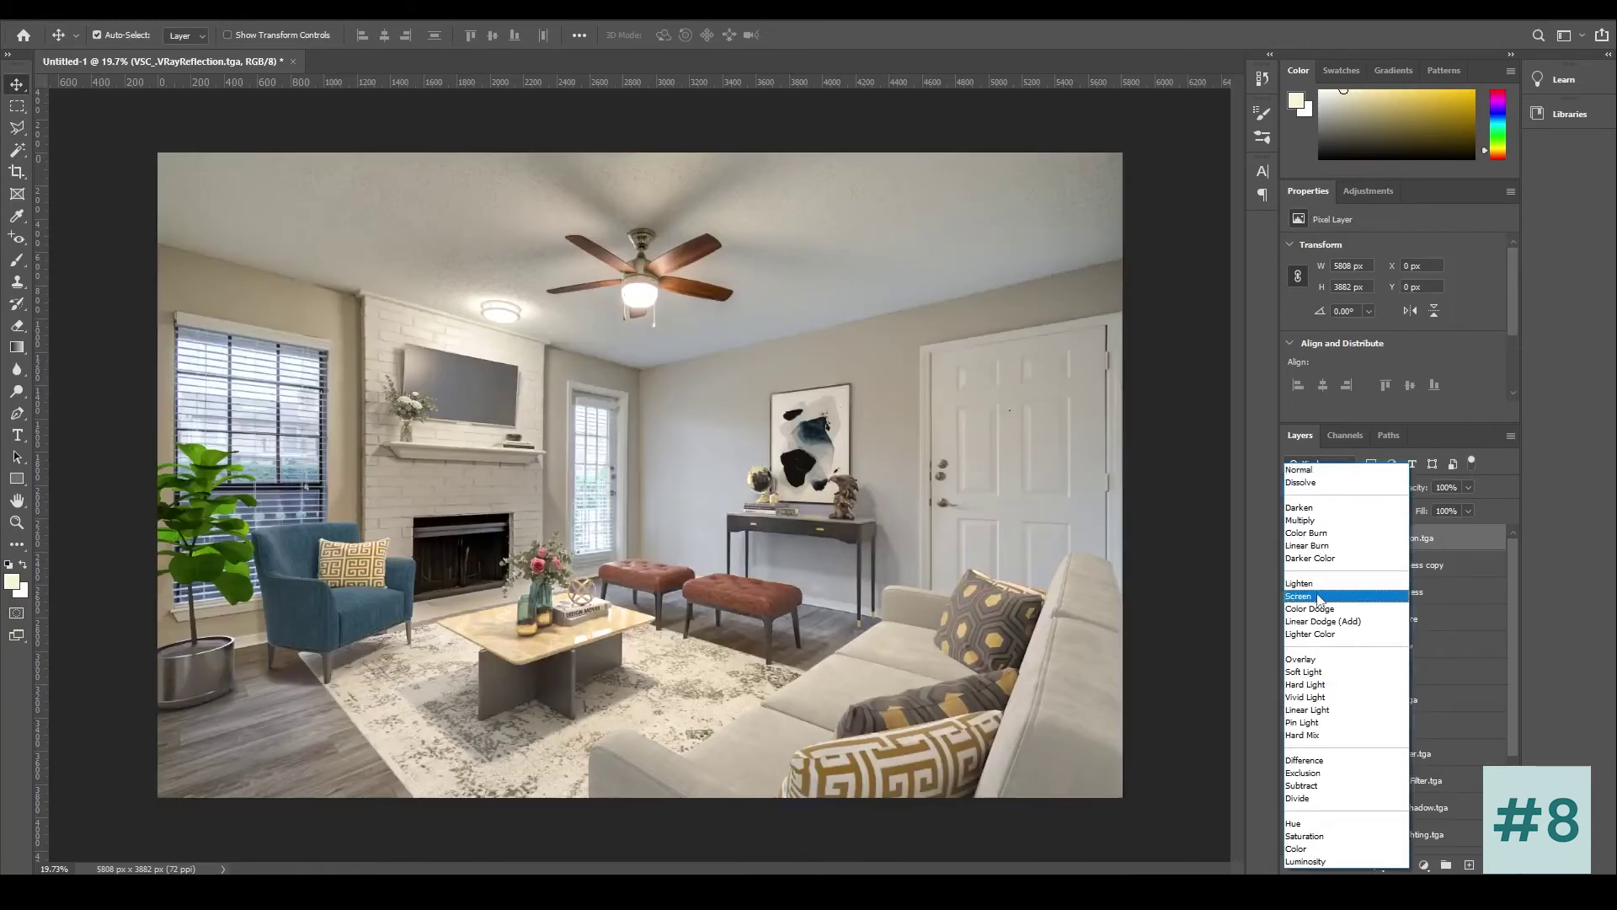
click(1319, 596)
click(1294, 538)
click(1294, 538)
click(1294, 538)
click(1294, 538)
click(1294, 538)
click(1293, 539)
click(1293, 538)
click(1294, 538)
Step: Set the reflection pass fill to 30% and compare it on and off
click(1451, 511)
text(20)
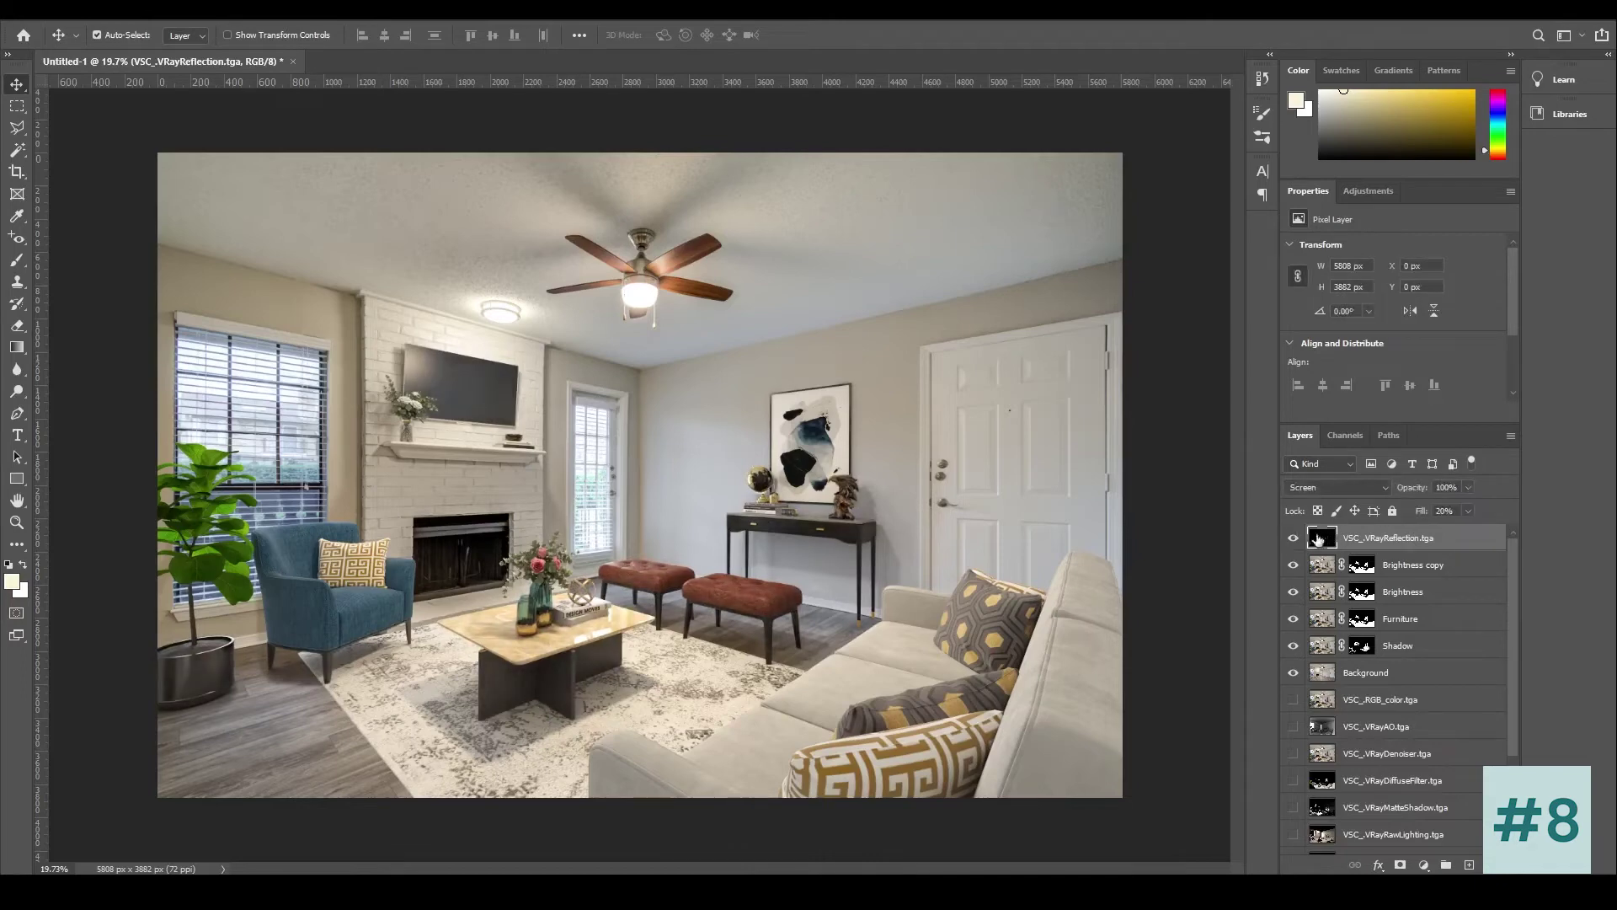
click(1455, 510)
text(30)
key(Return)
click(1294, 540)
click(1293, 539)
click(1293, 539)
click(1294, 539)
click(1294, 539)
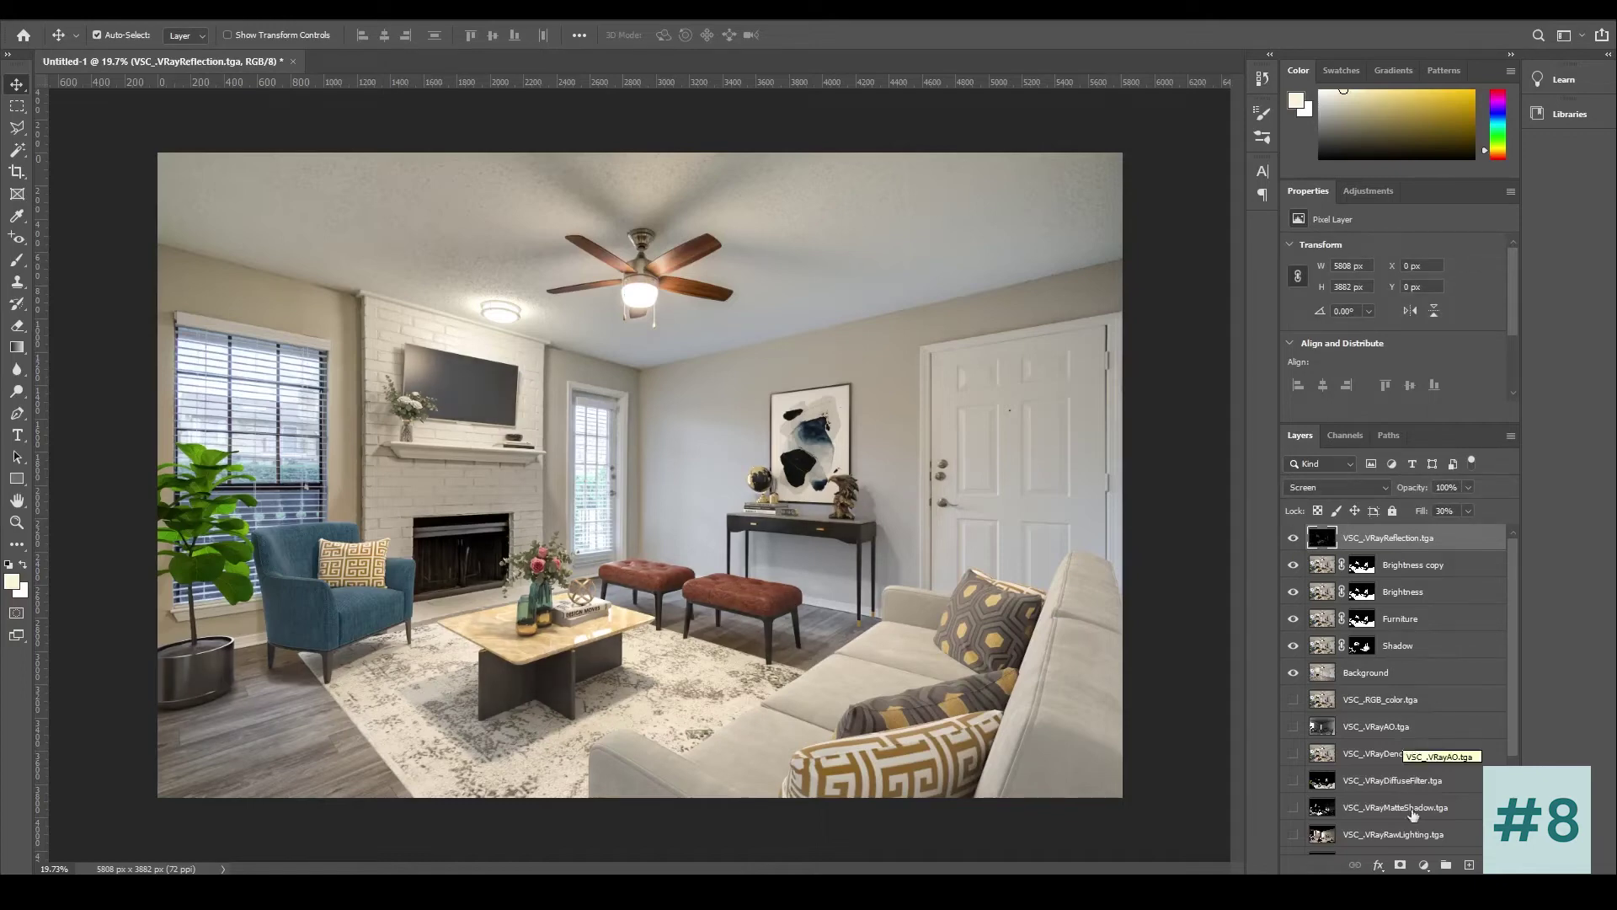
Step: Move the VRaySpecular pass to the top of the stack and make it visible
scroll(1432, 783, down, 2)
scroll(1431, 796, down, 1)
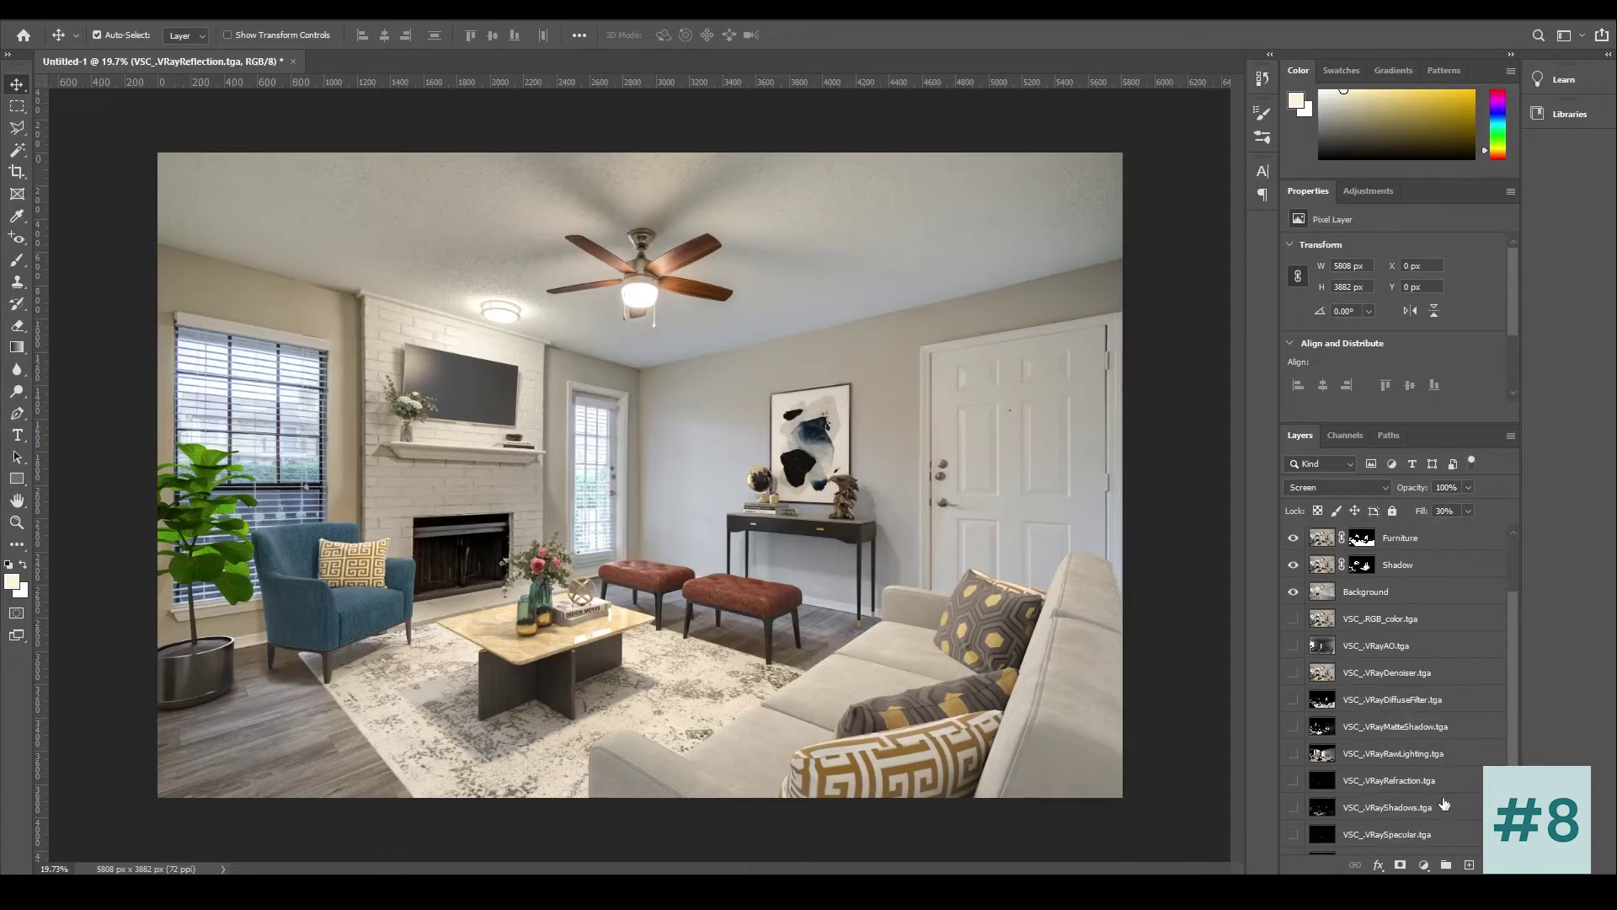
drag(1424, 830, 1447, 535)
click(1293, 537)
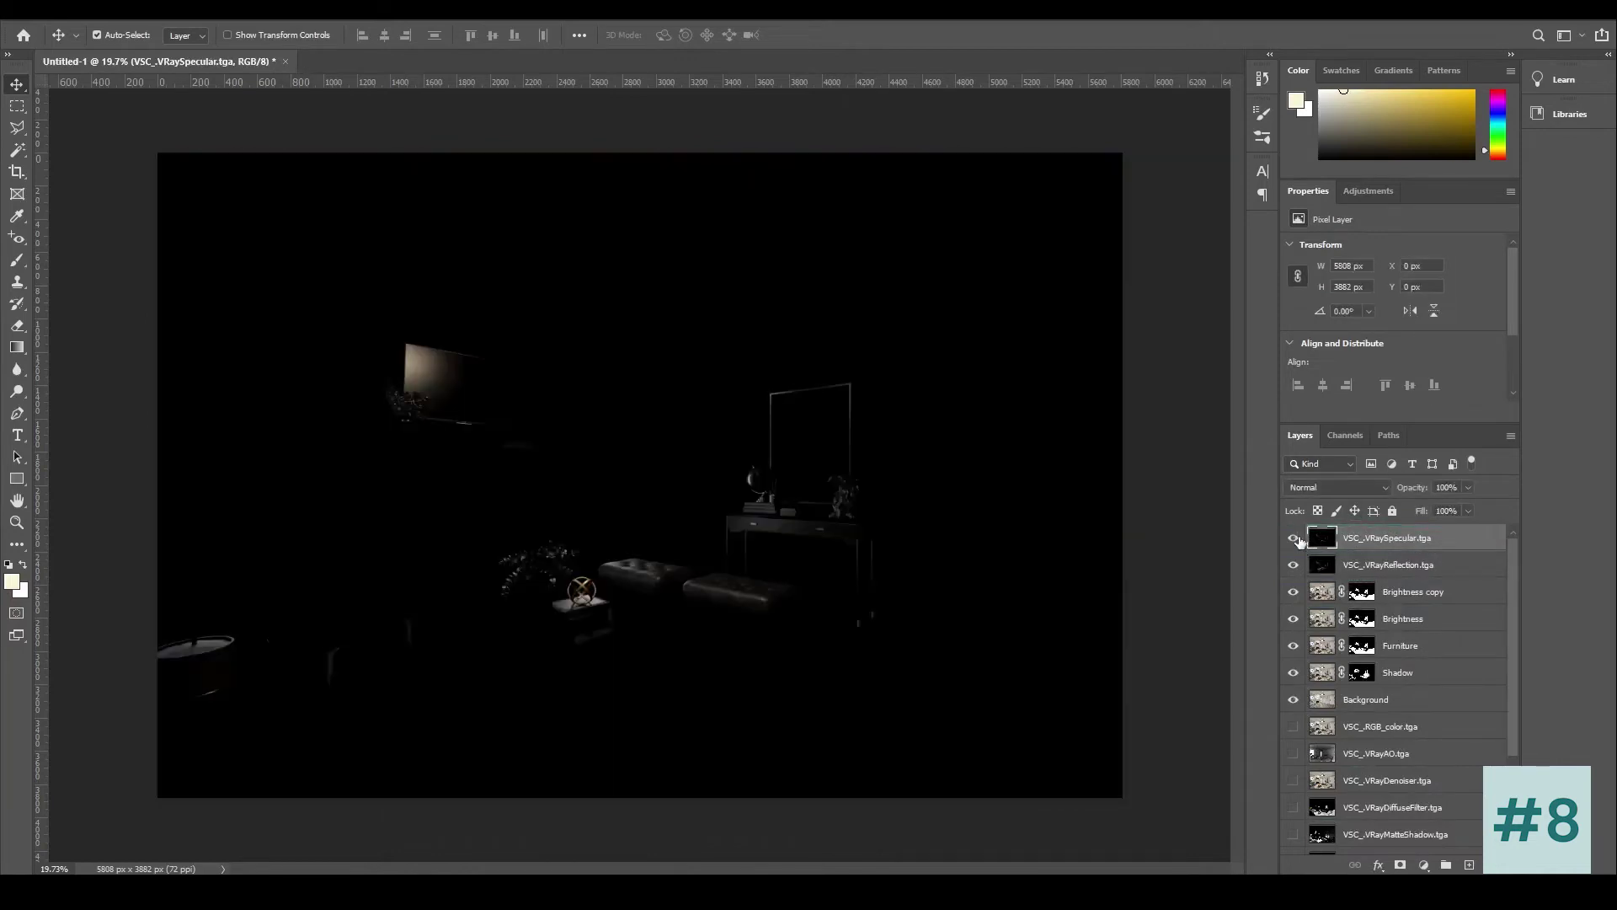
Step: Blend the specular pass in Screen mode and zoom in on the ottomans
click(1358, 488)
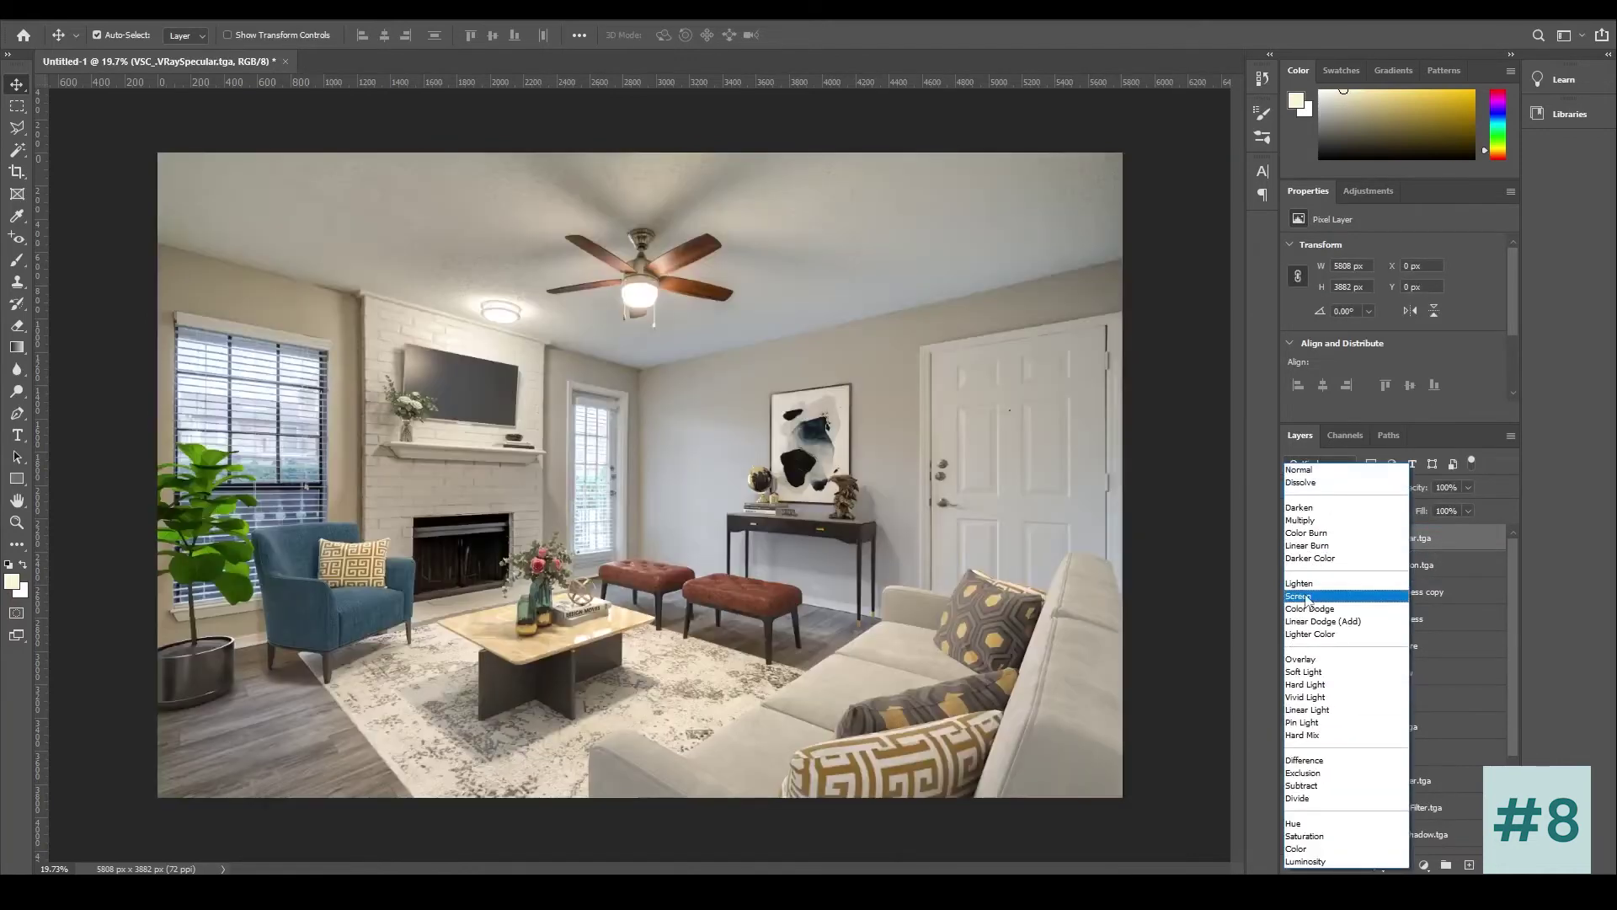
click(1311, 589)
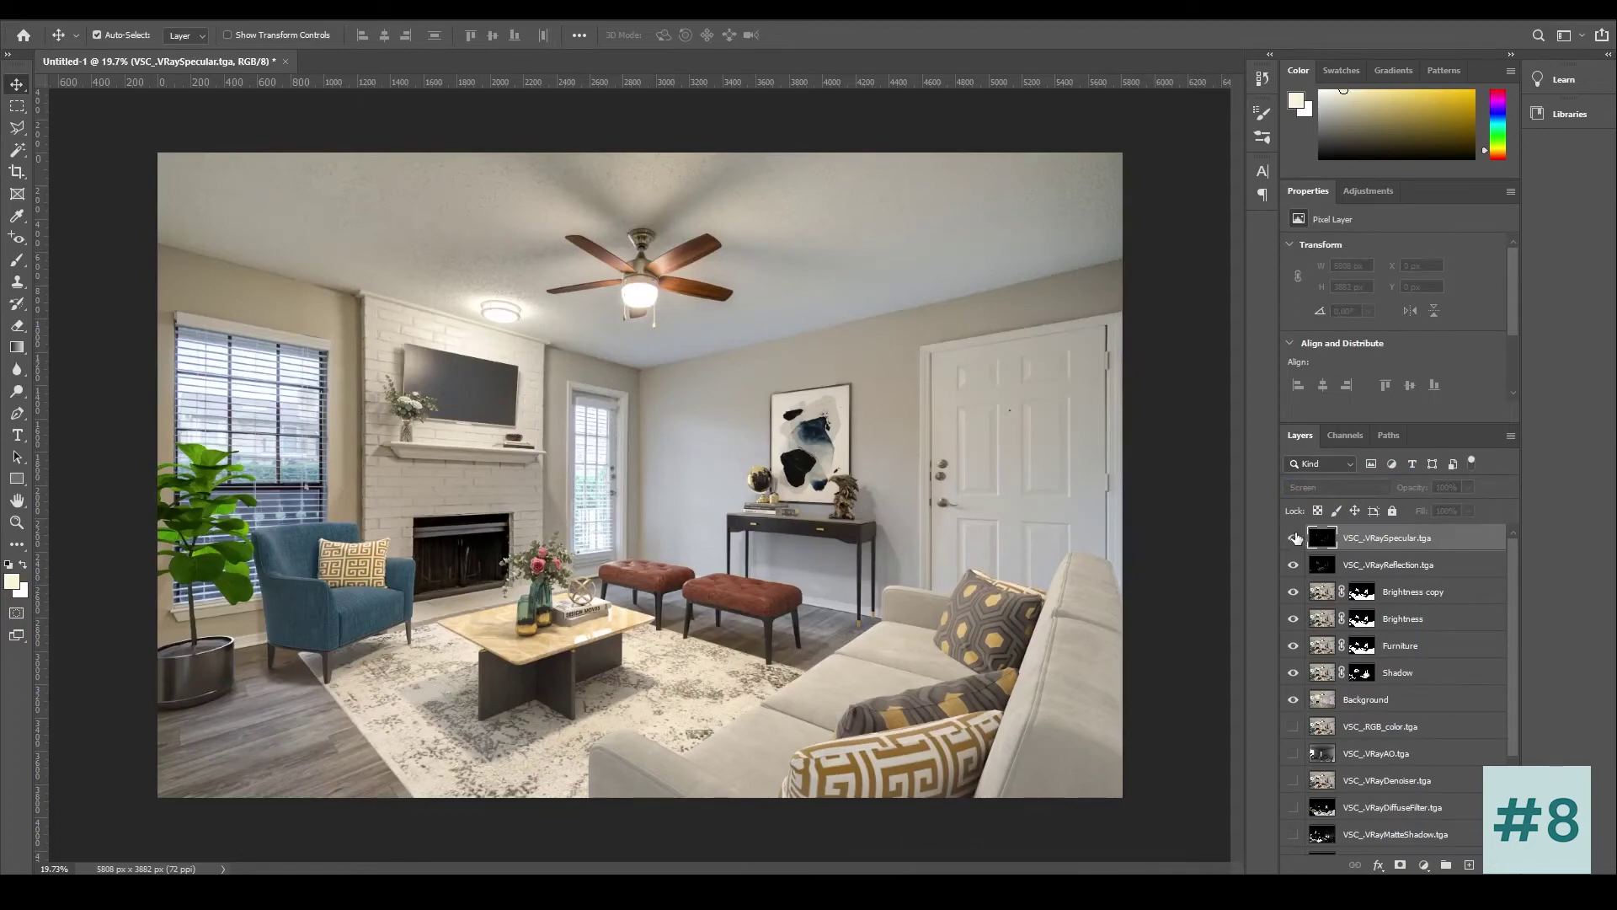
click(19, 523)
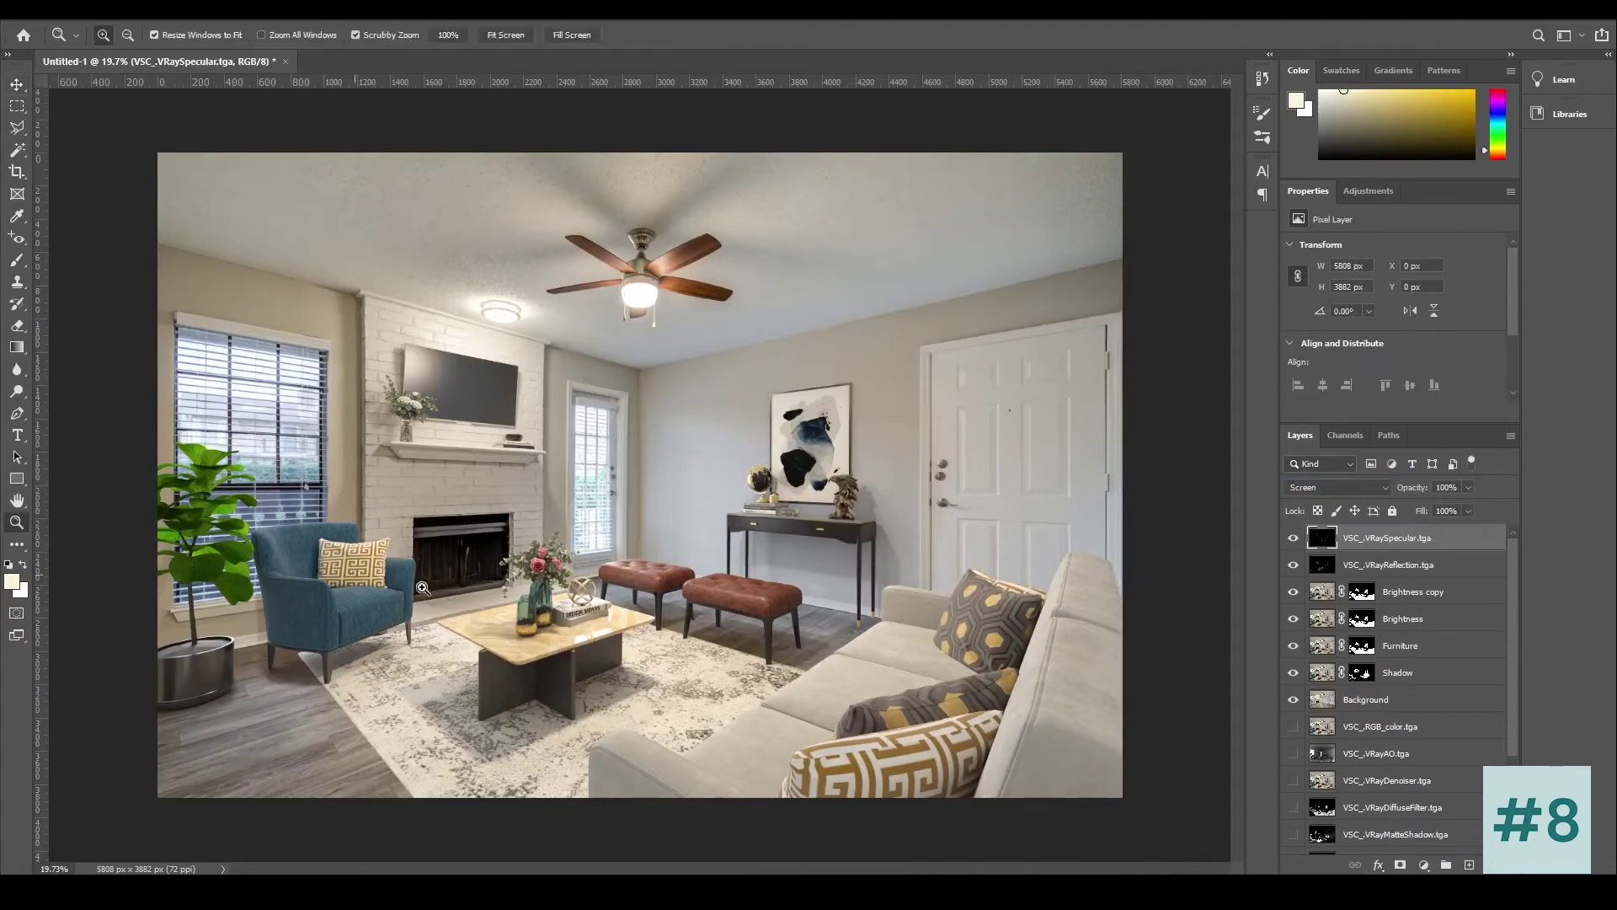
drag(655, 584, 734, 412)
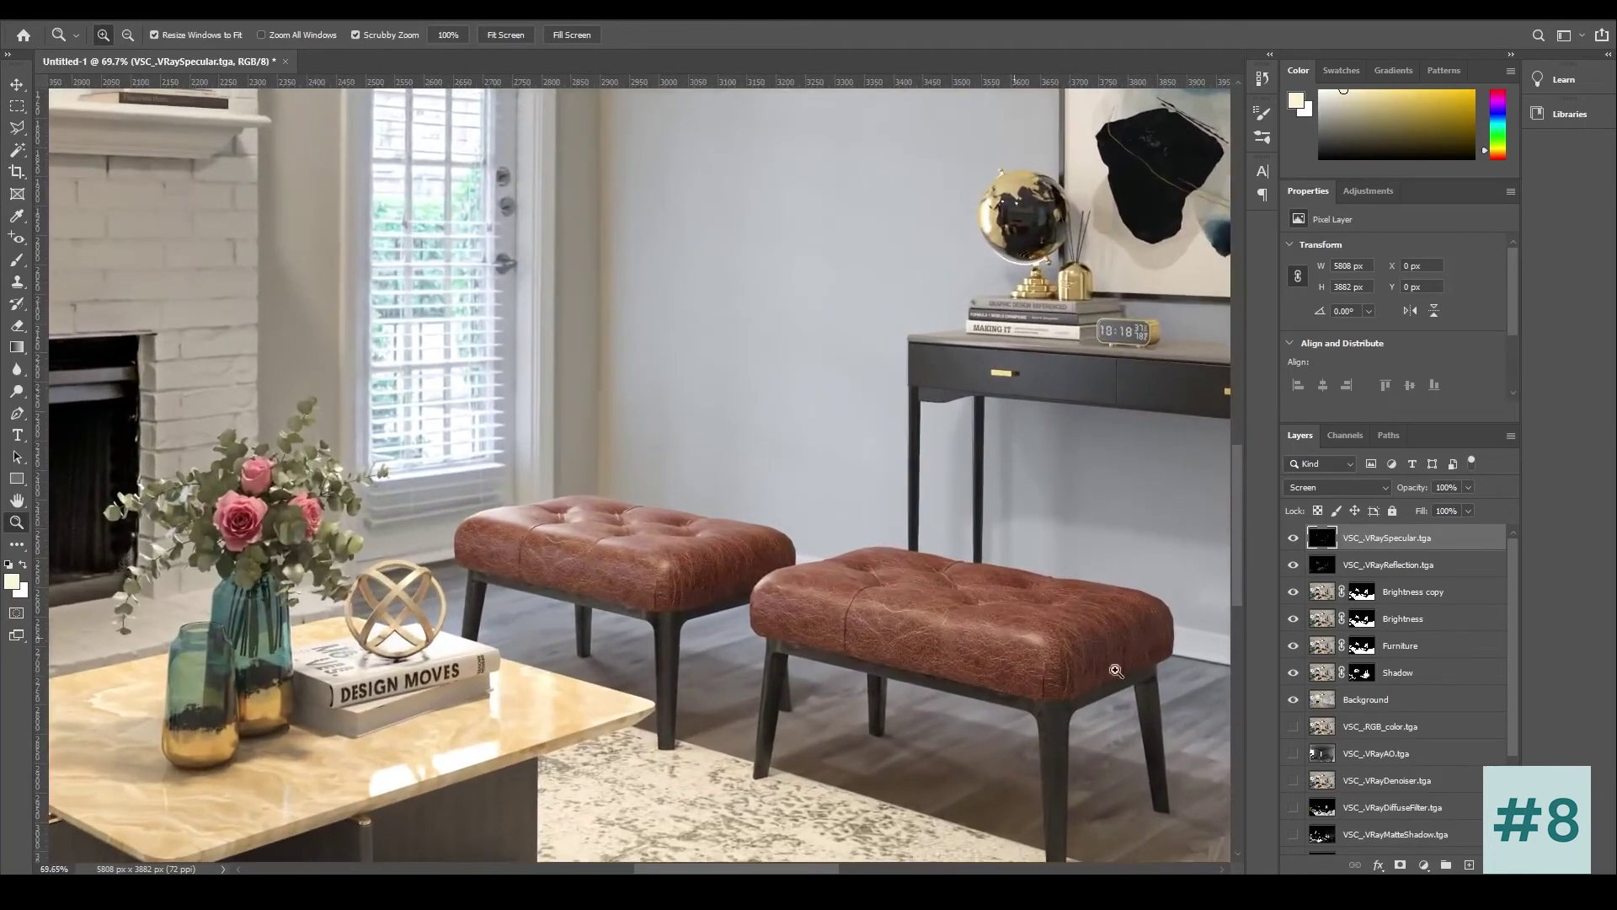
Step: Toggle the specular pass on and off to compare the ottoman highlights
click(1294, 538)
click(1295, 538)
click(1294, 537)
click(1295, 537)
click(1294, 538)
click(1294, 537)
click(1295, 537)
click(1295, 538)
click(1447, 512)
Step: Compare again with the Move tool active, leaving the specular highlights on
click(1294, 537)
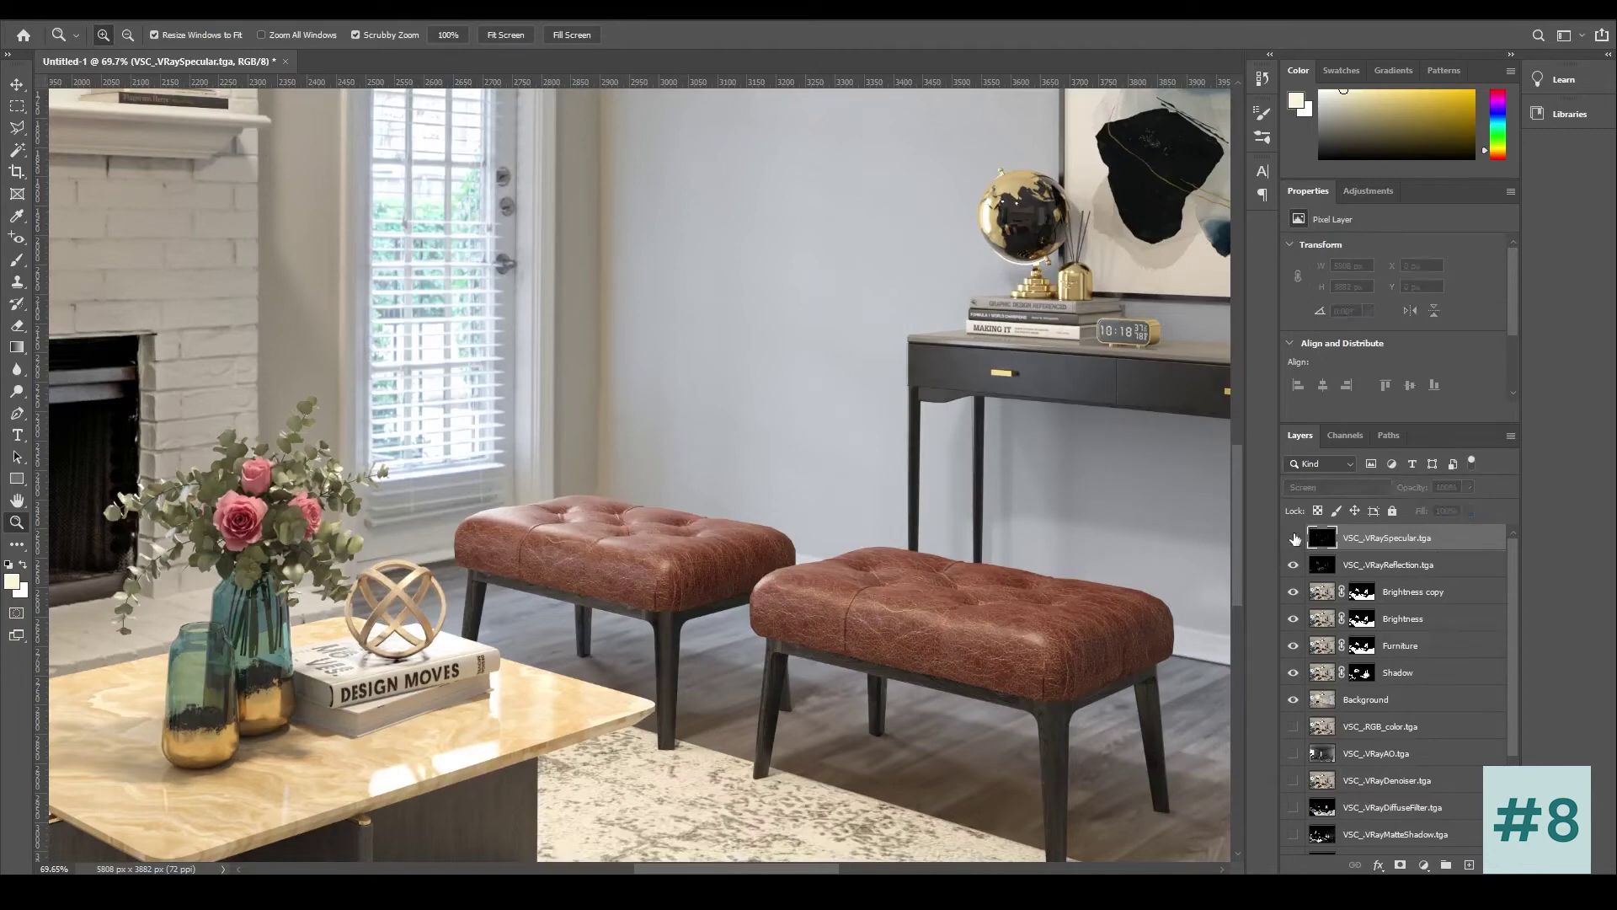
click(1295, 537)
click(1295, 537)
click(1294, 537)
click(1295, 538)
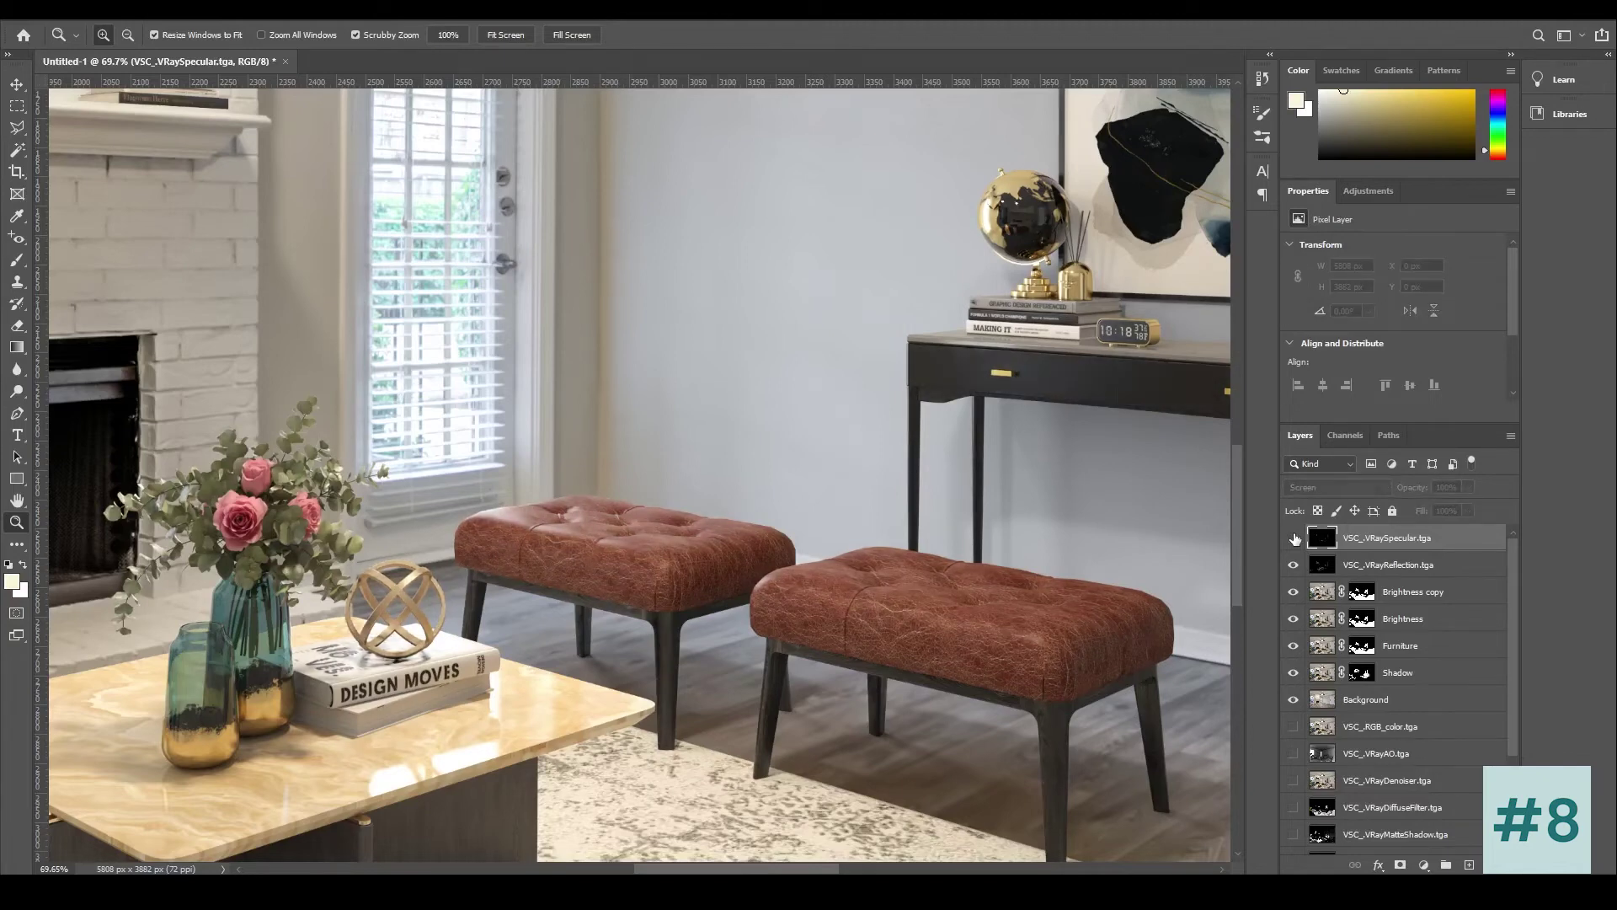
key(v)
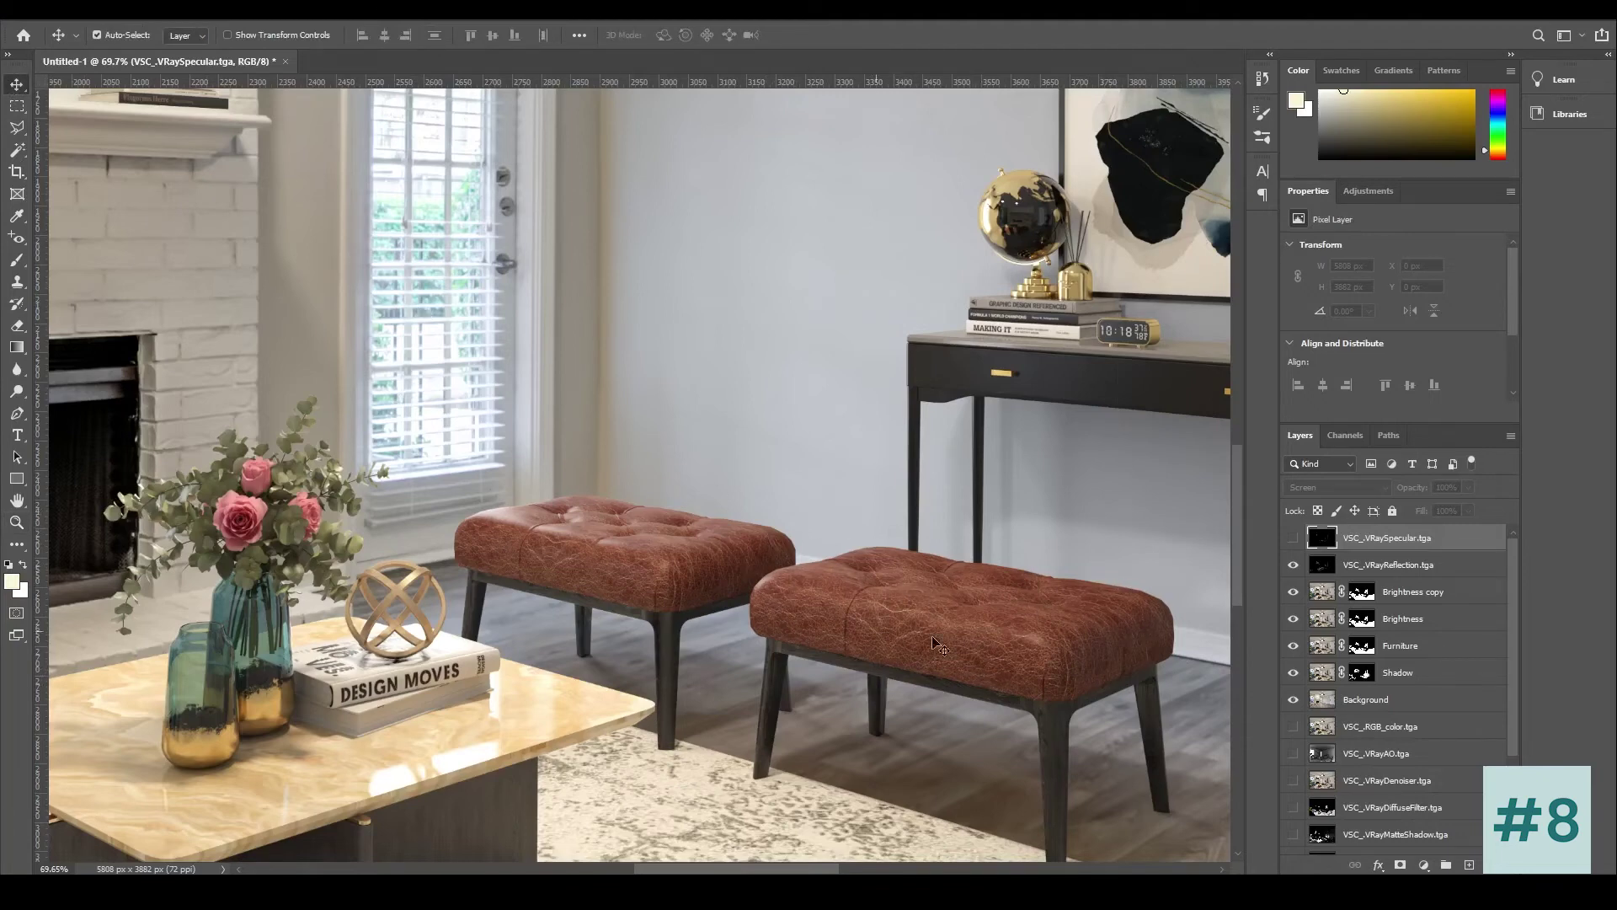
click(1294, 538)
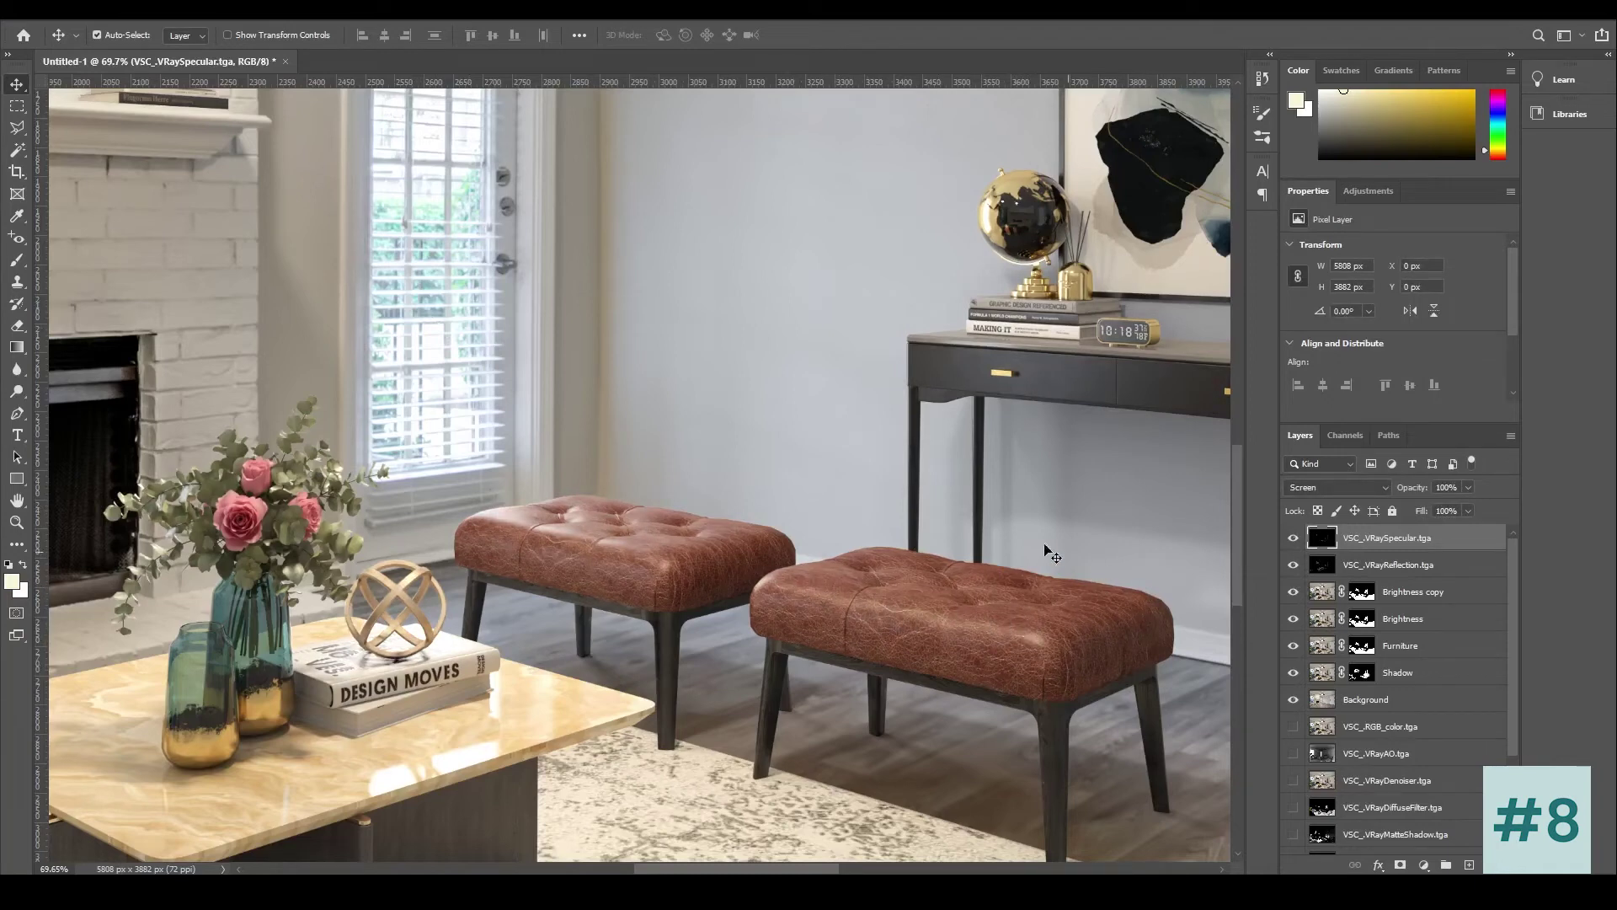
click(1292, 538)
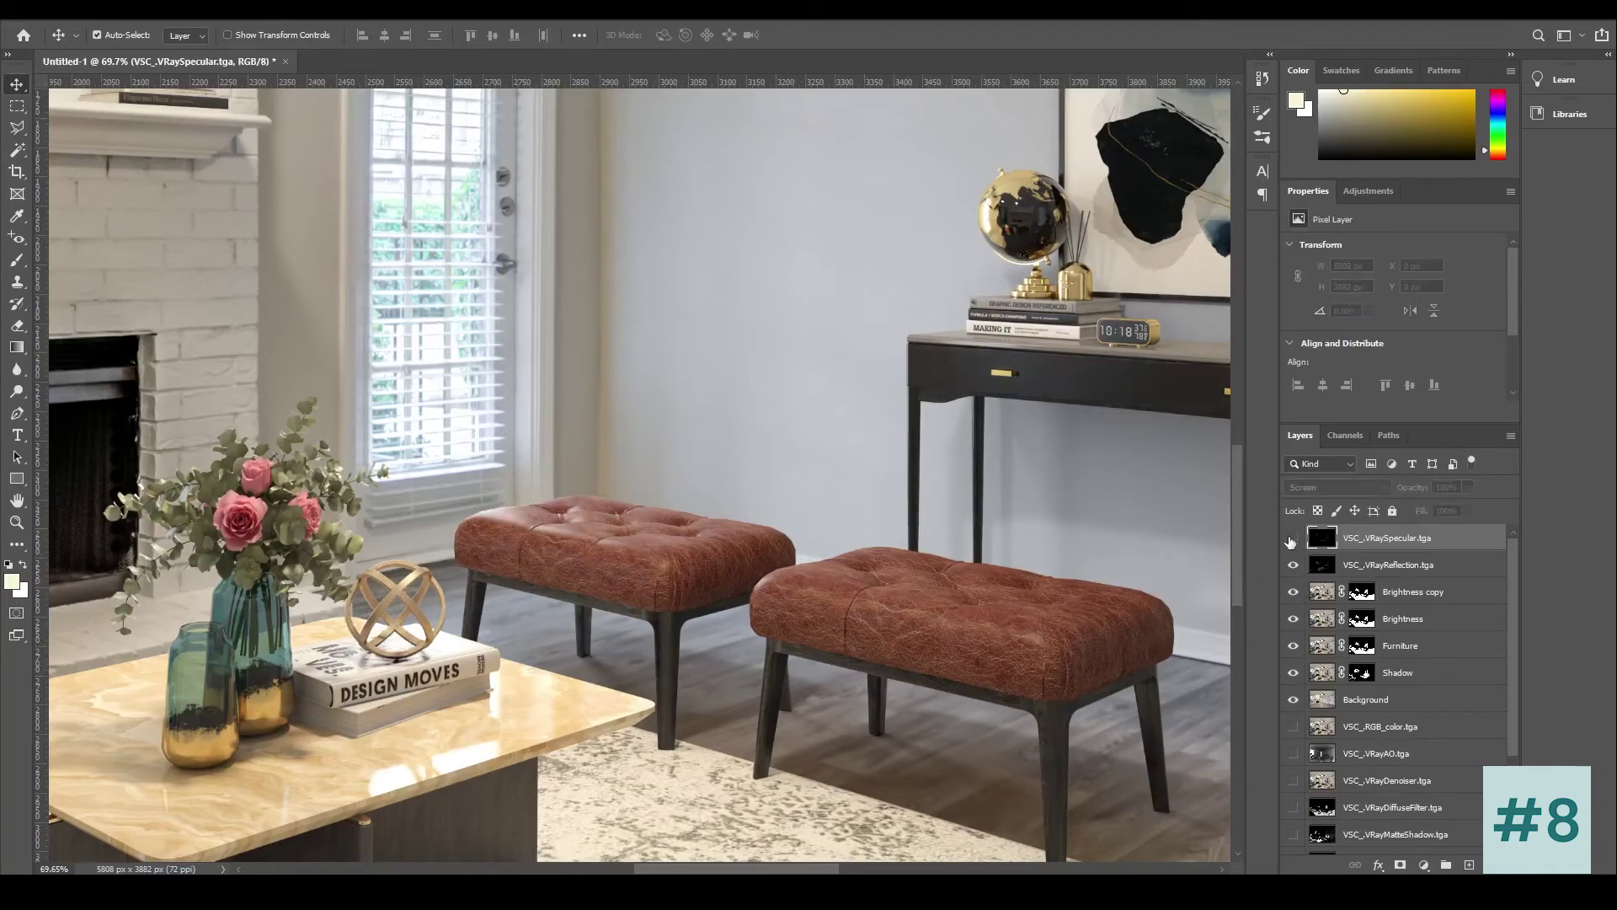
click(1292, 538)
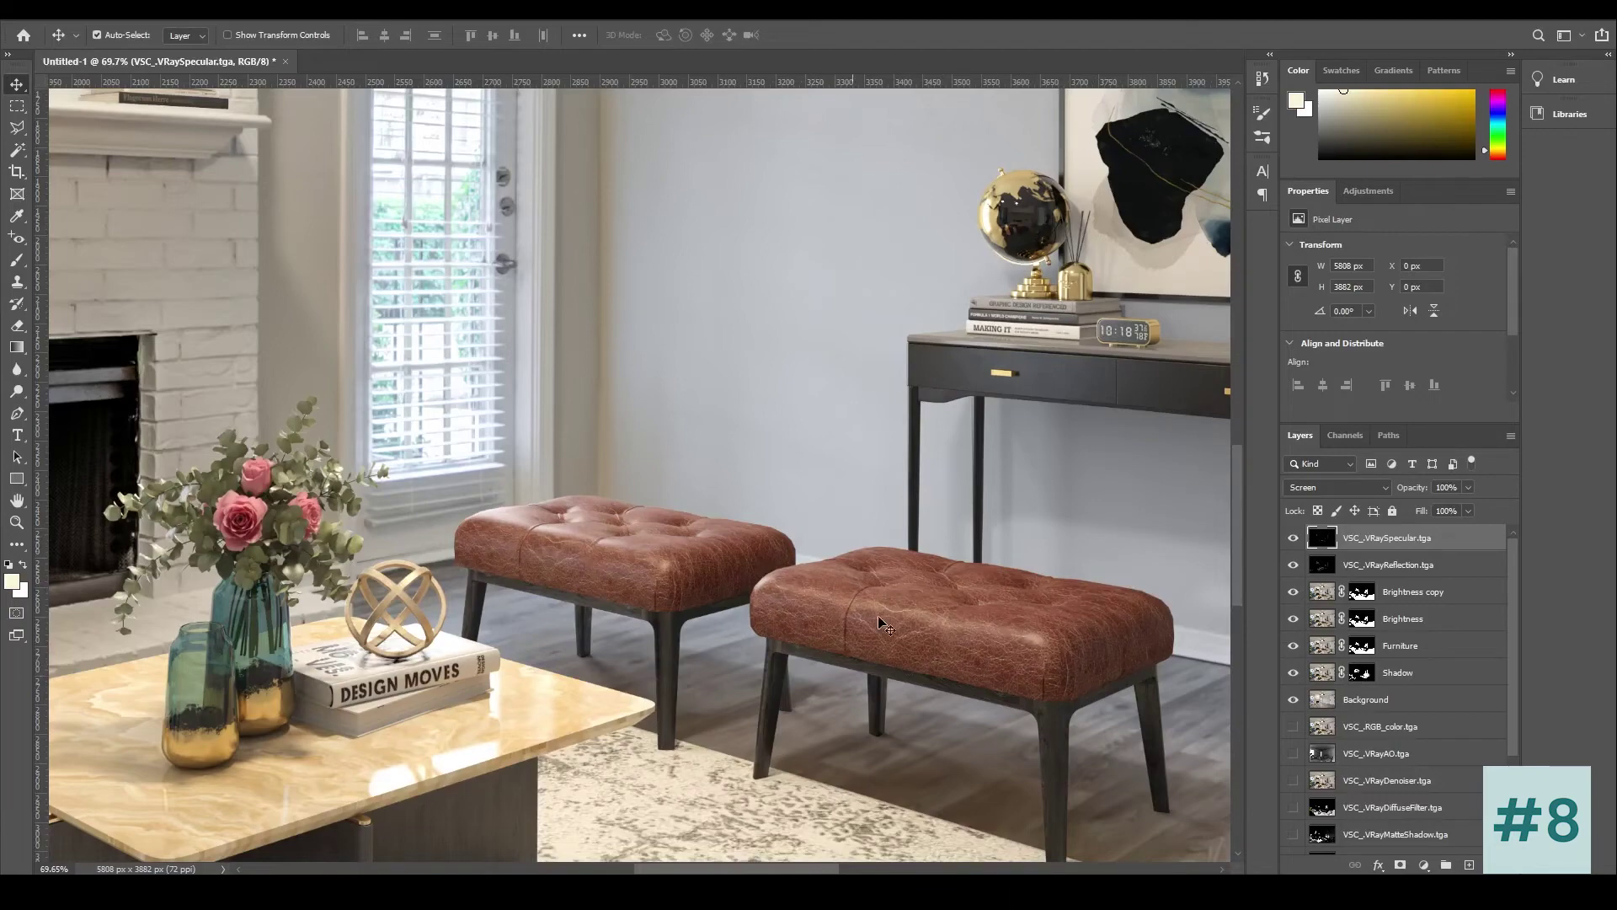
Step: Select the VRayDiffuseFilter pass and make it visible
scroll(874, 653, down, 5)
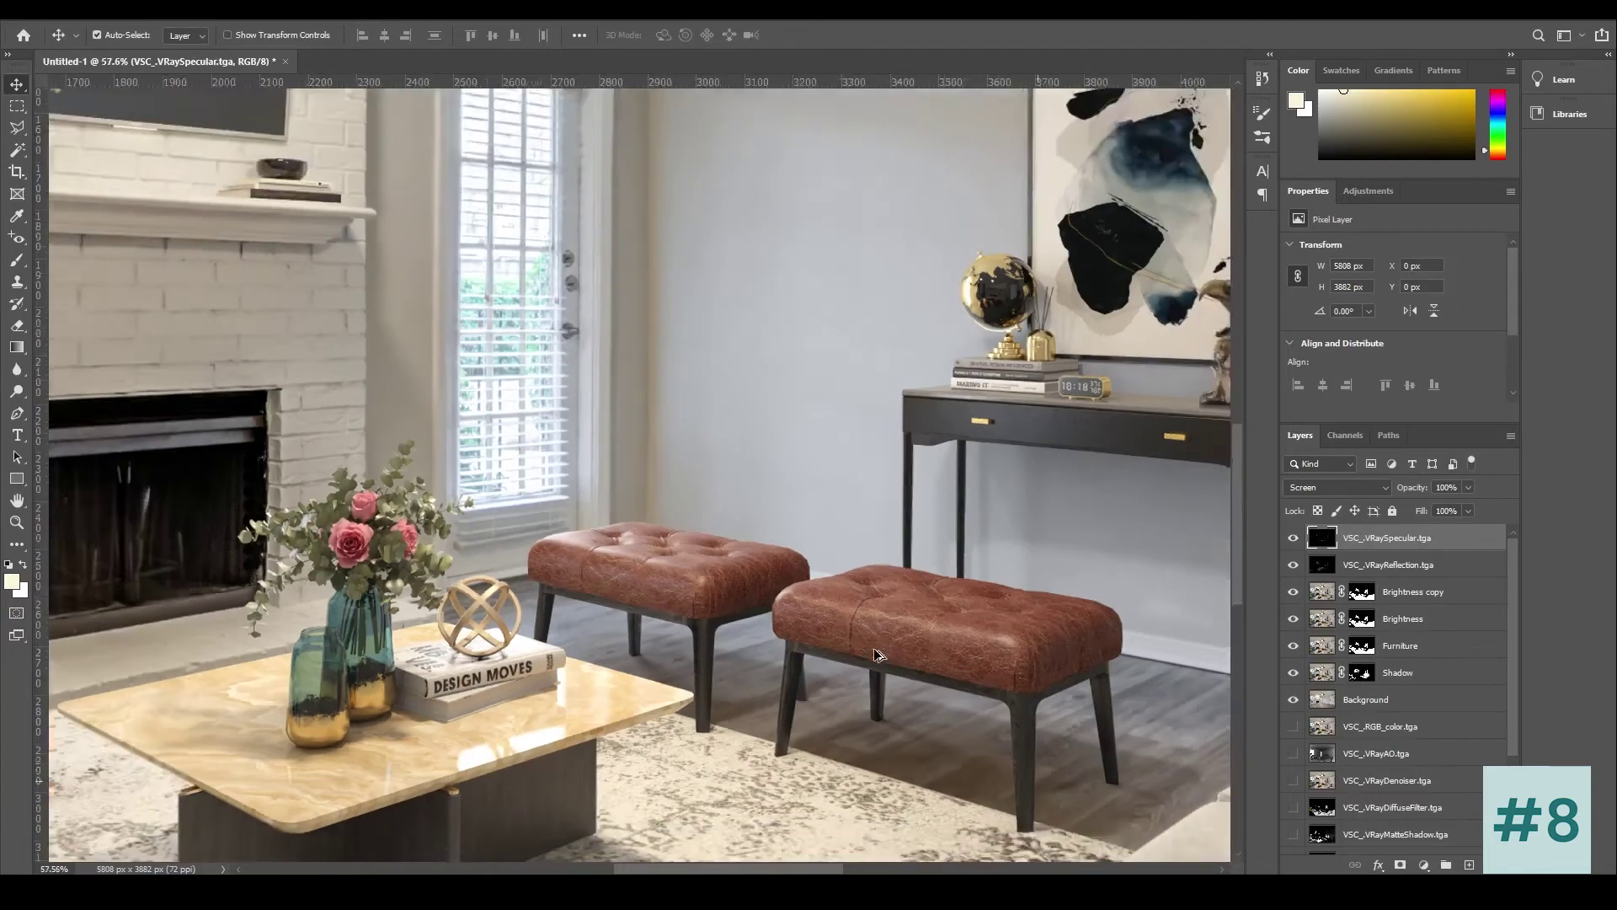
scroll(873, 648, down, 4)
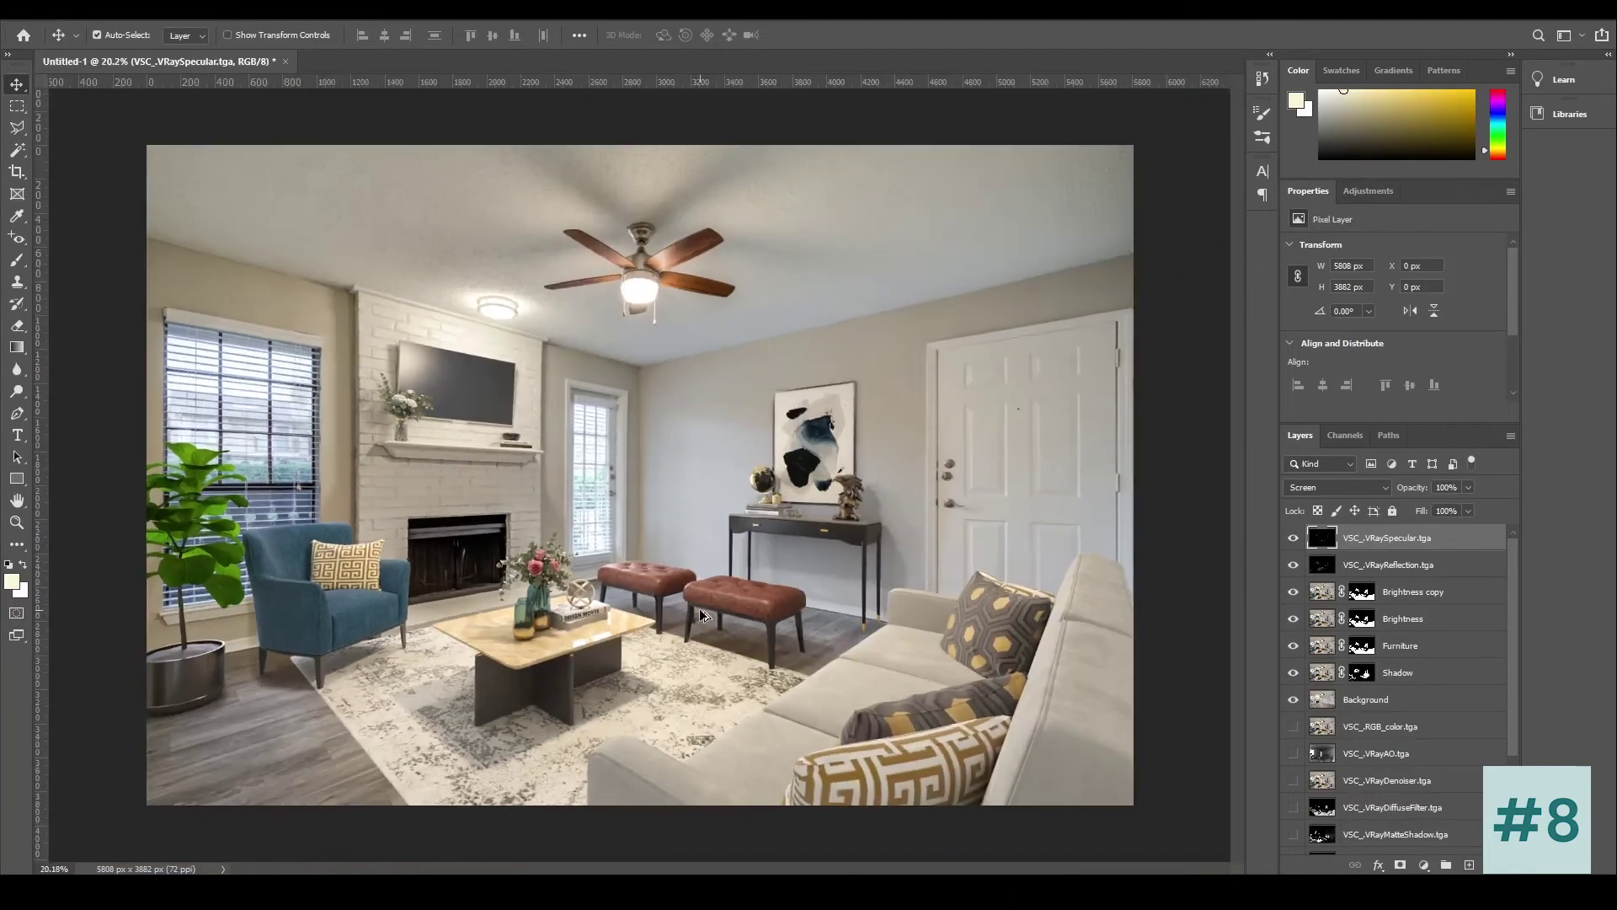
scroll(579, 666, up, 1)
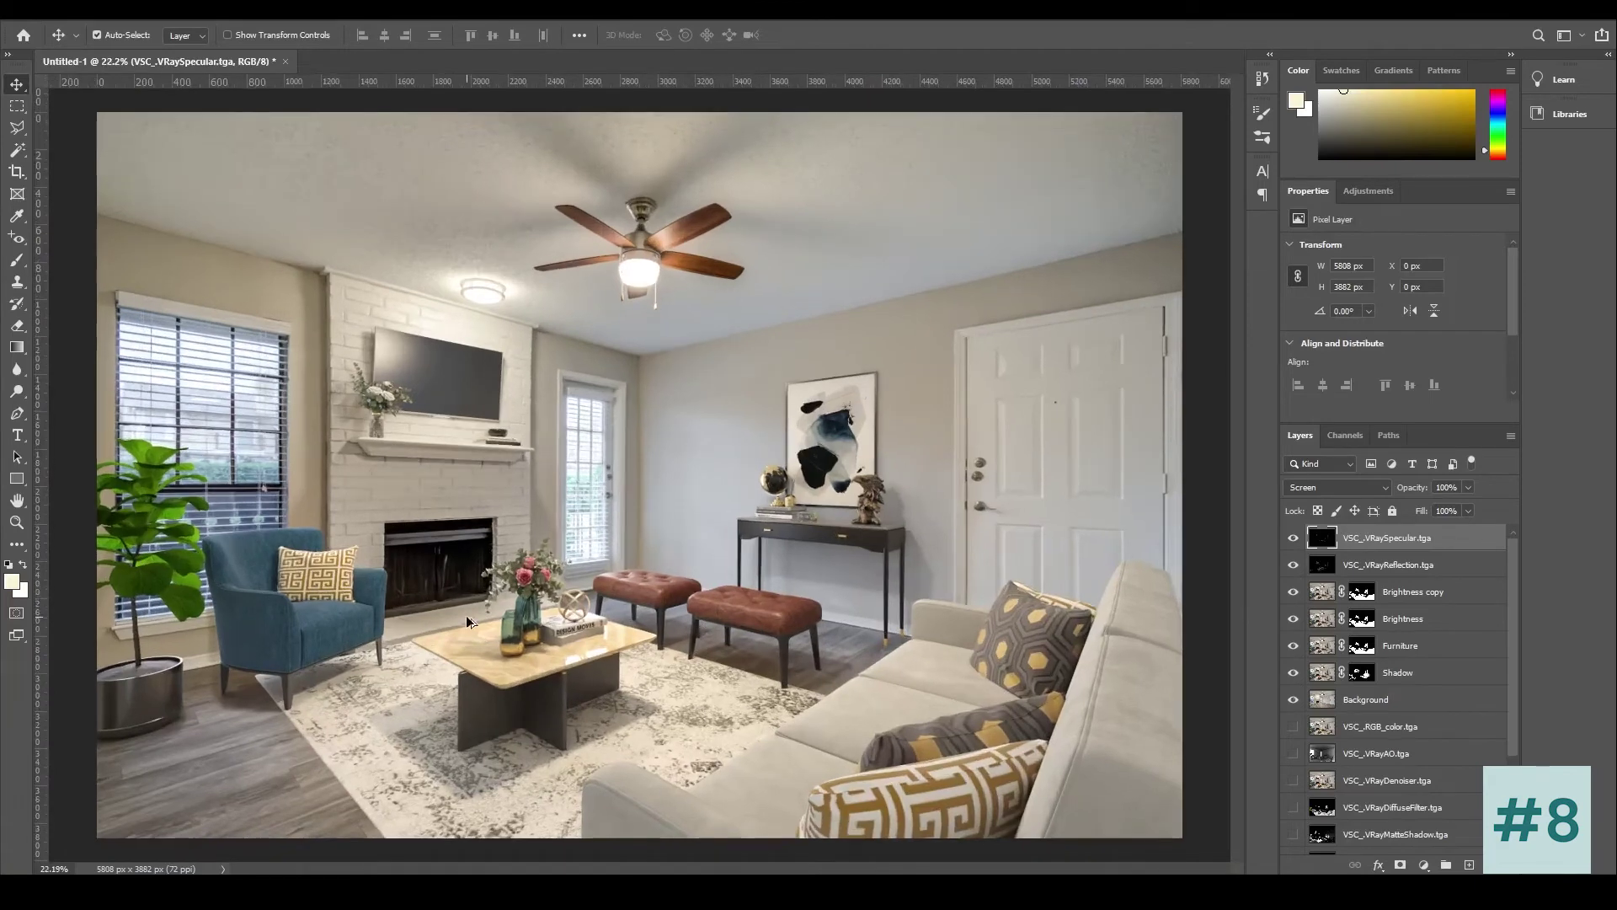
scroll(1516, 699, down, 3)
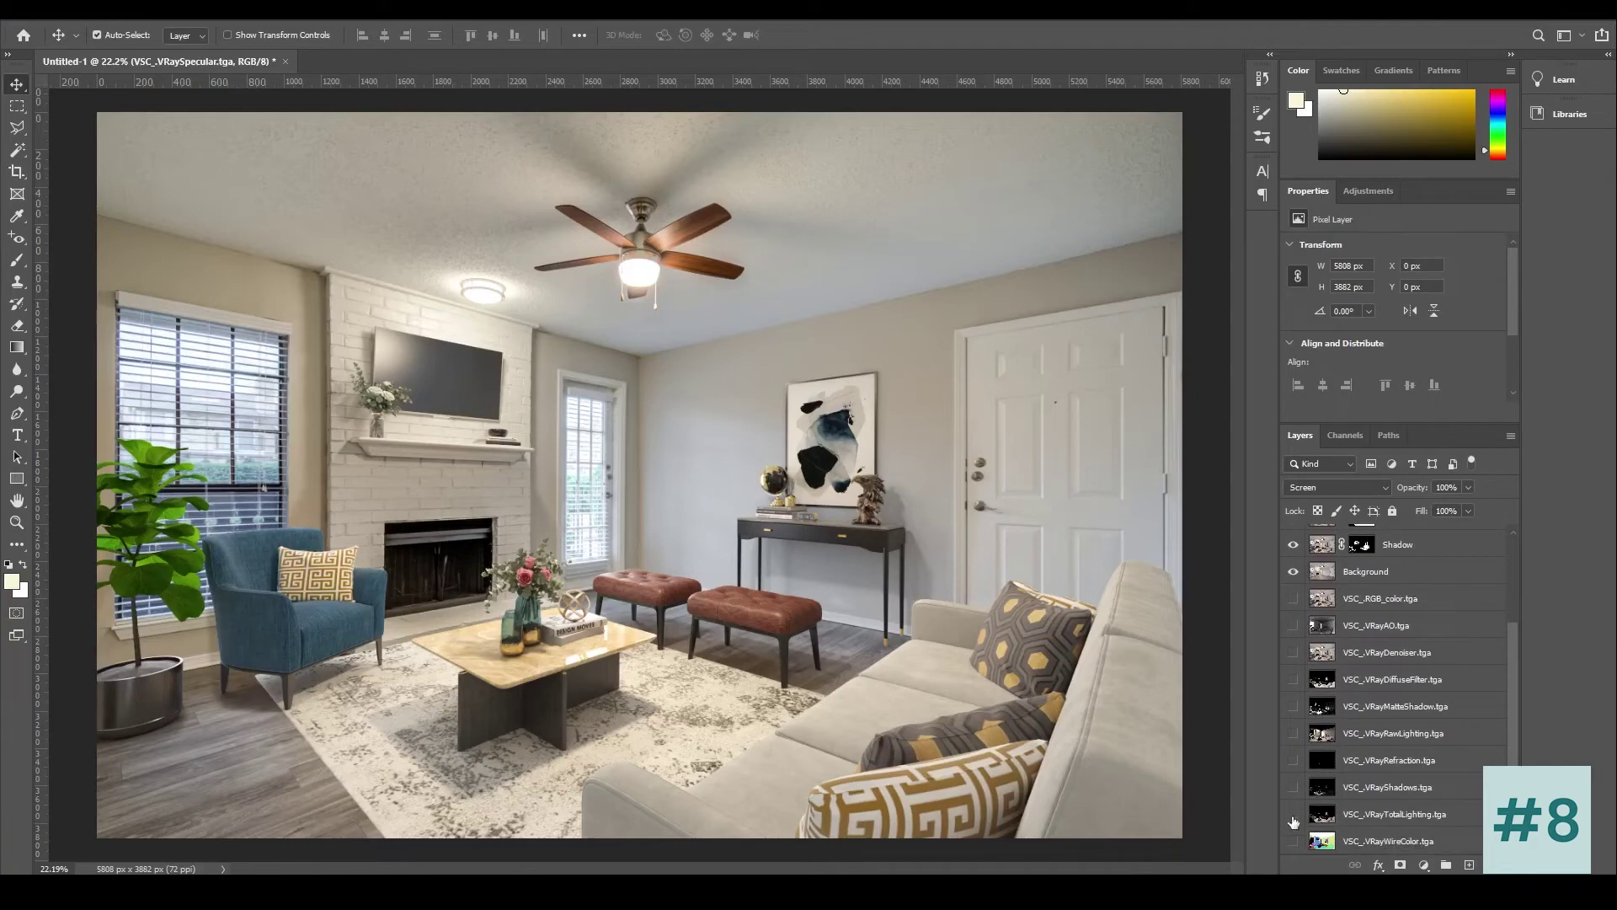
click(1383, 680)
key(ctrl+comma)
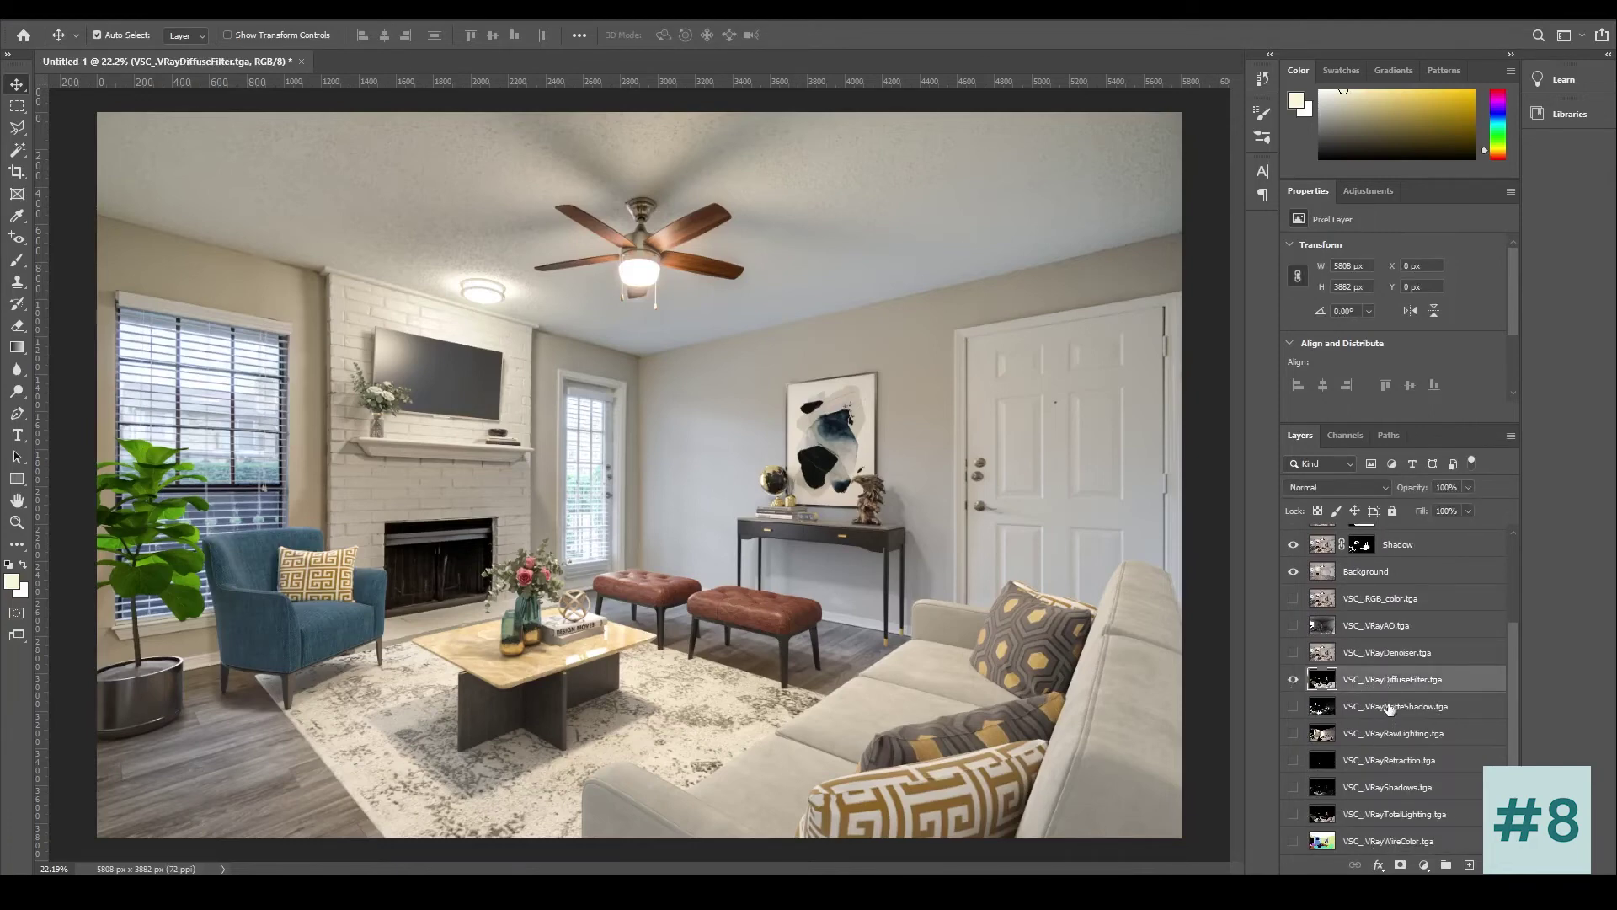
Step: Move the diffuse filter pass to the top, blend it in Color mode, and copy a mask onto it
scroll(1388, 710, up, 1)
drag(1378, 732, 1415, 529)
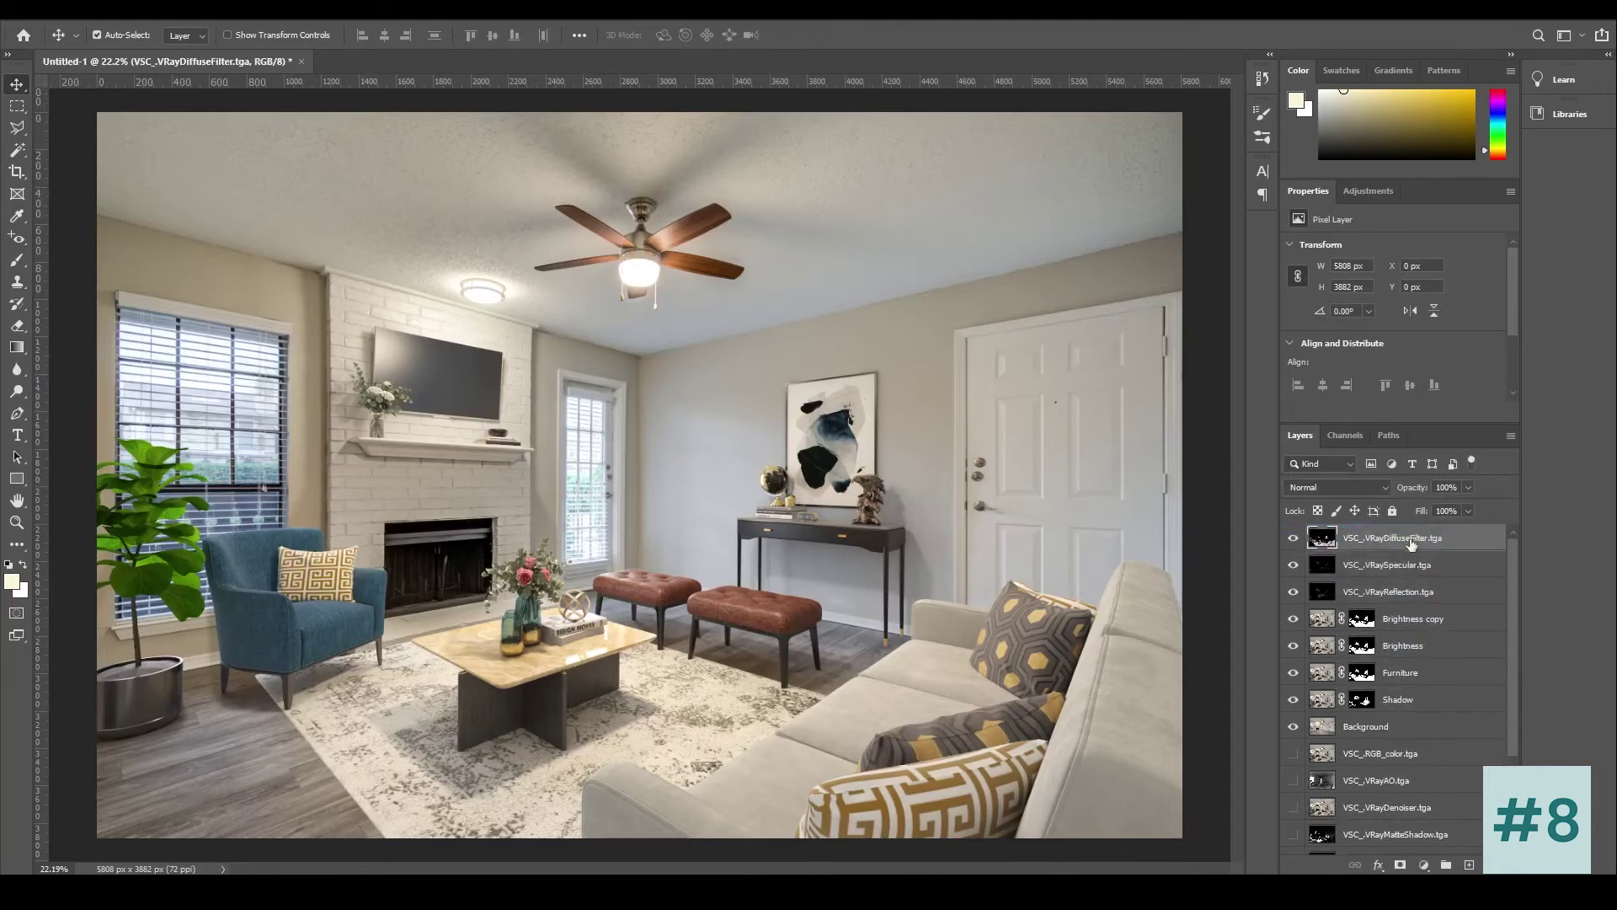
click(1337, 487)
click(1295, 850)
drag(1364, 706, 1375, 541)
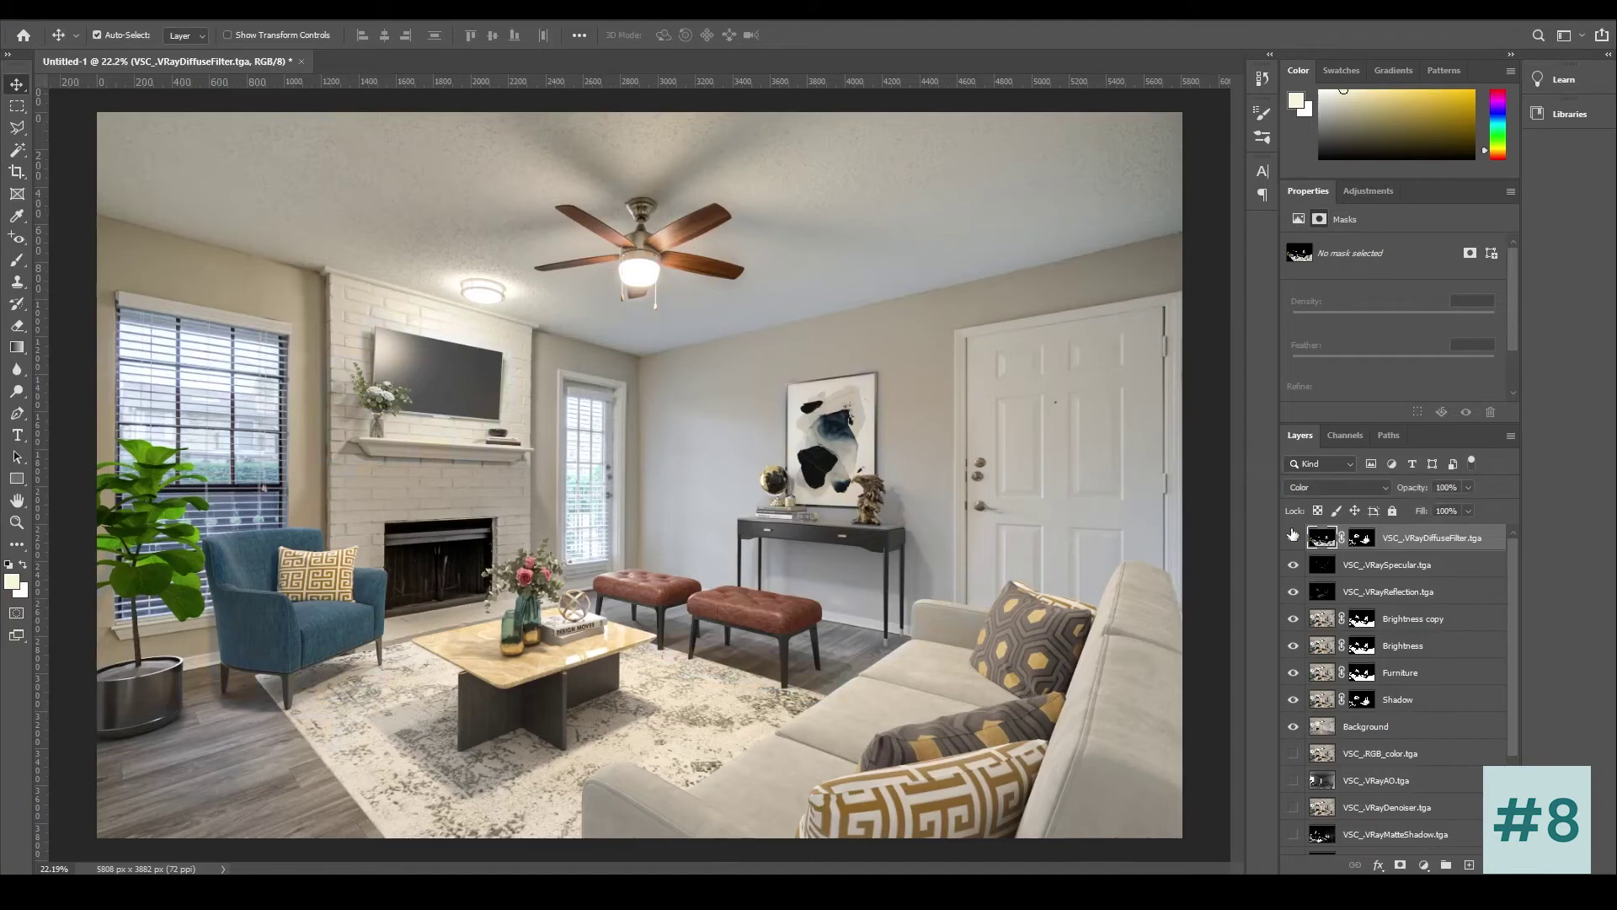
Step: Toggle the diffuse filter layer on and off to compare the recoloured furniture
click(1292, 536)
click(1293, 536)
click(1292, 536)
click(1293, 536)
click(1293, 535)
click(1293, 535)
click(1293, 535)
click(1293, 535)
click(1292, 536)
click(1293, 539)
click(1293, 543)
Step: Check the Channels panel, then hide the Furniture layer to see its contribution
click(1345, 436)
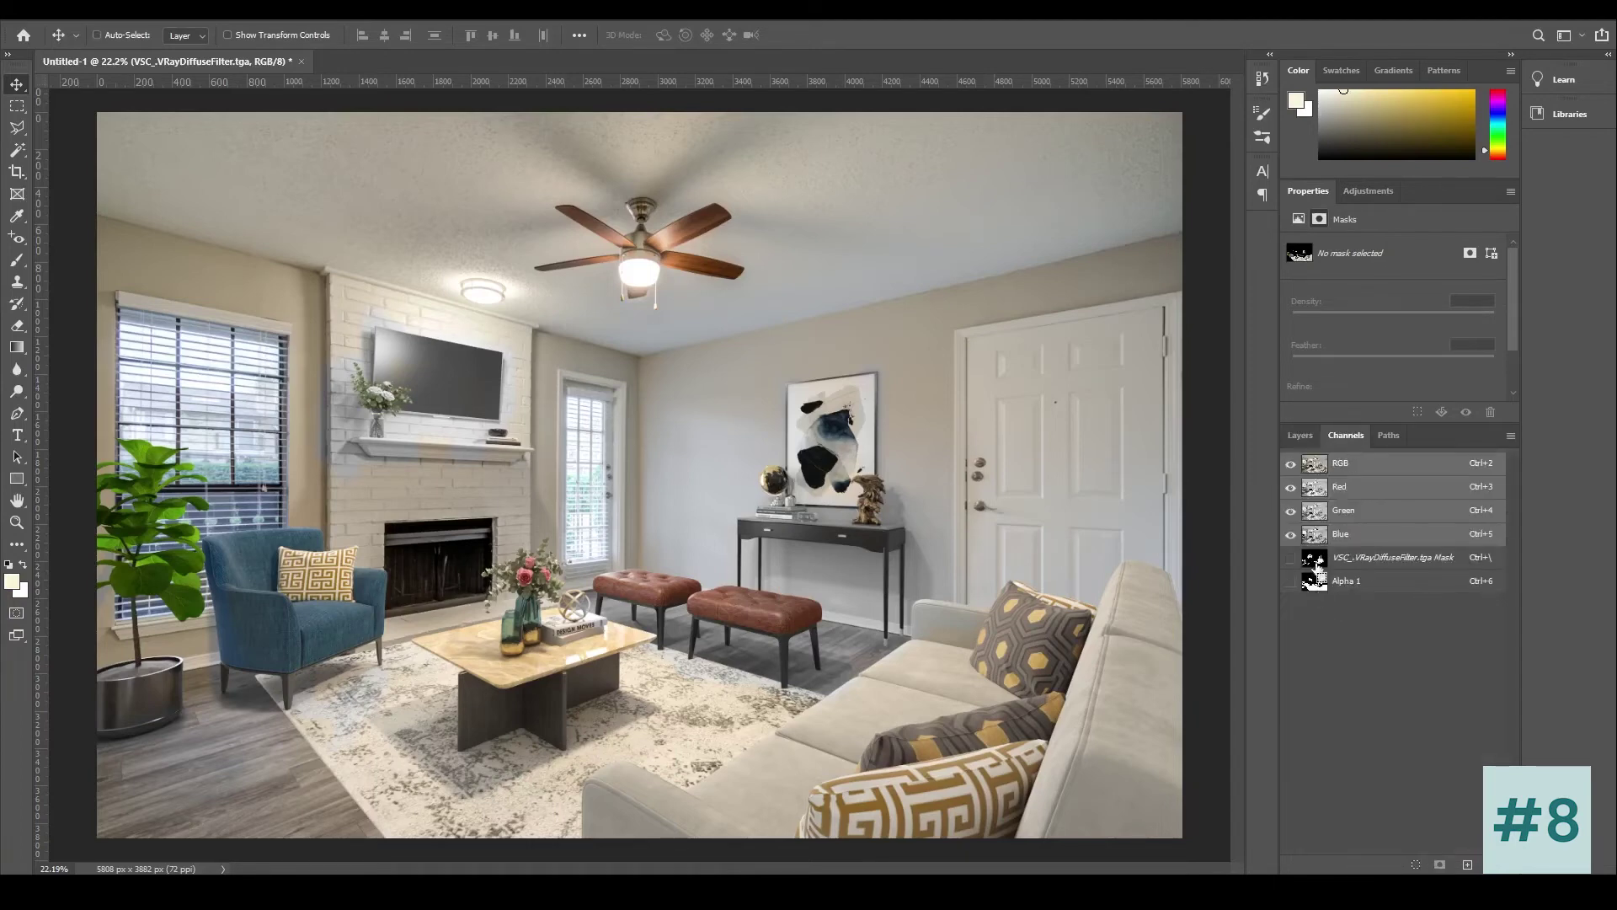
click(1300, 435)
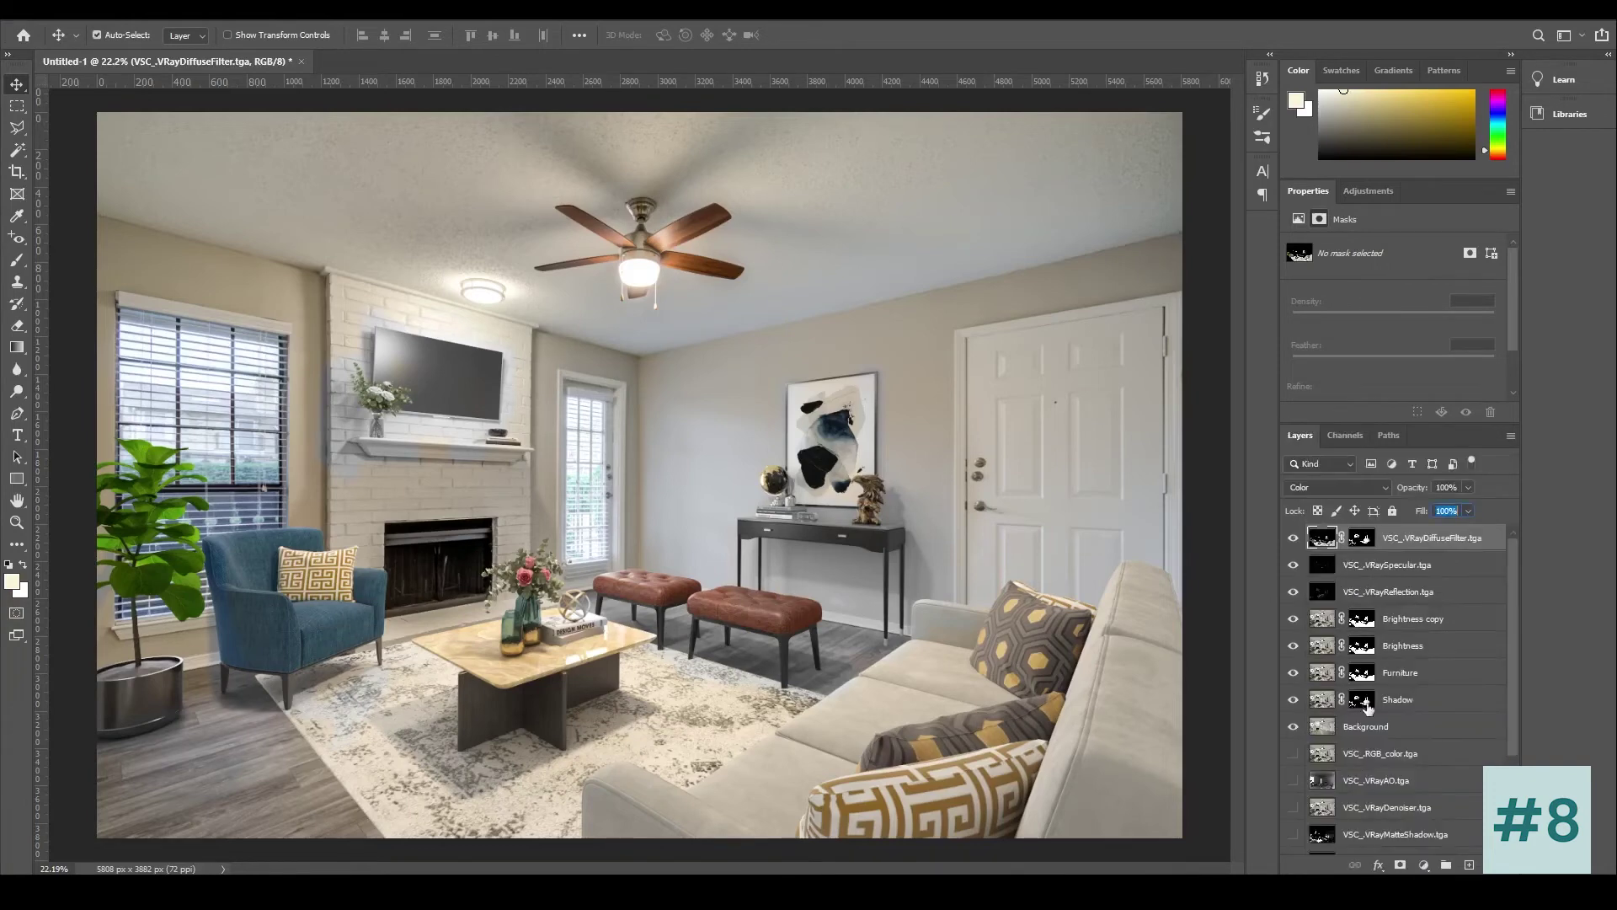
click(1432, 679)
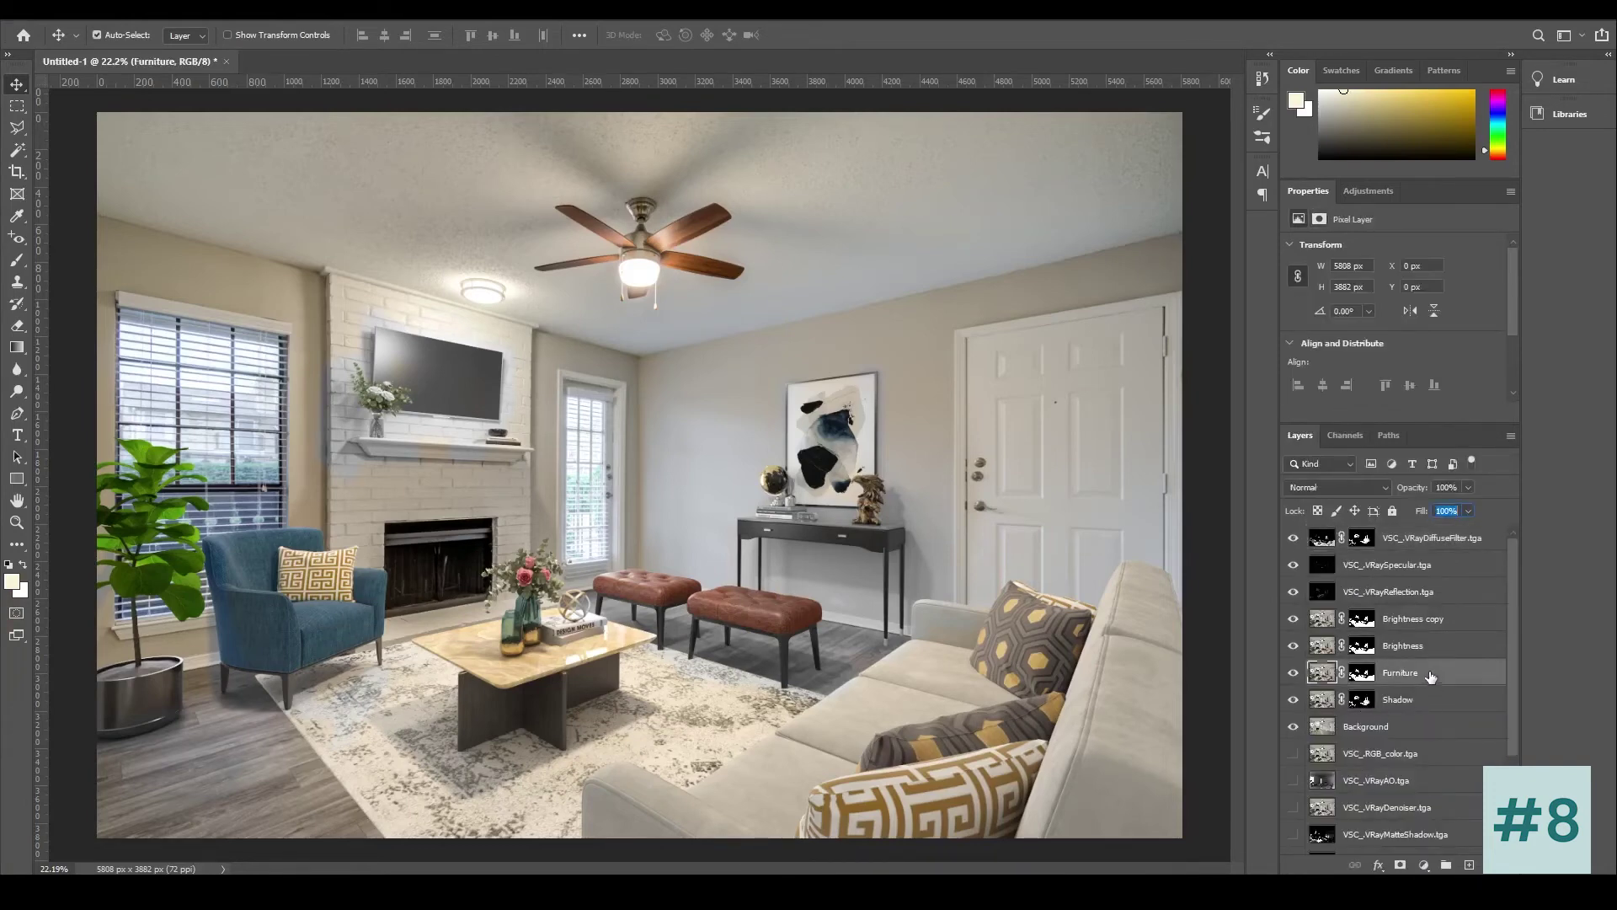
click(1293, 672)
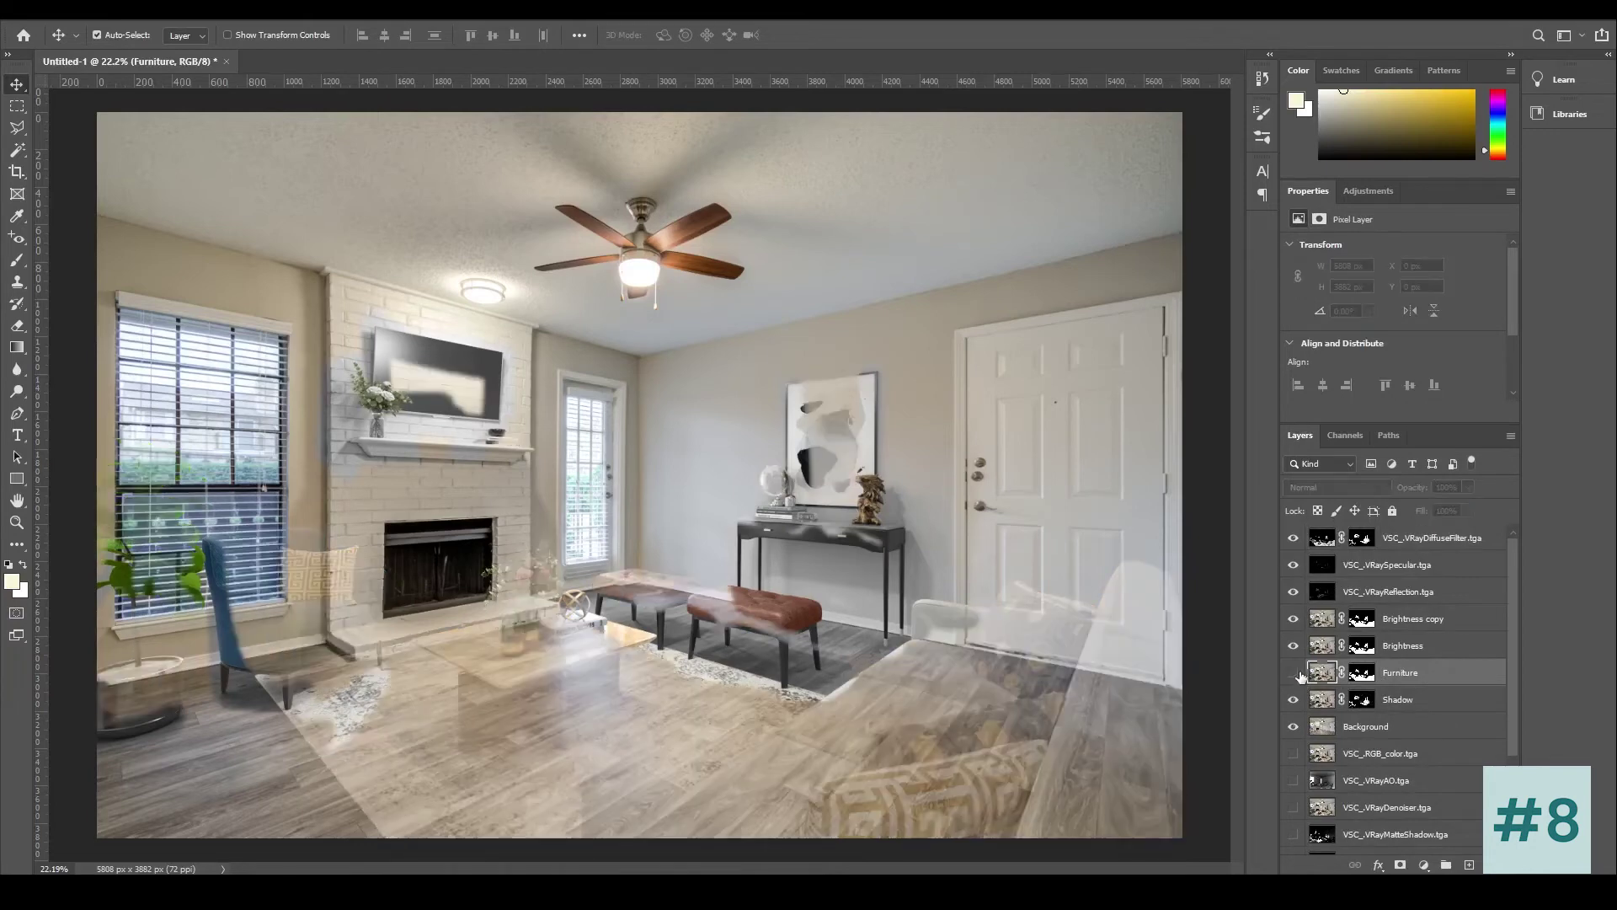
Step: Show the Furniture layer again and briefly view Brightness copy on its own
click(1293, 672)
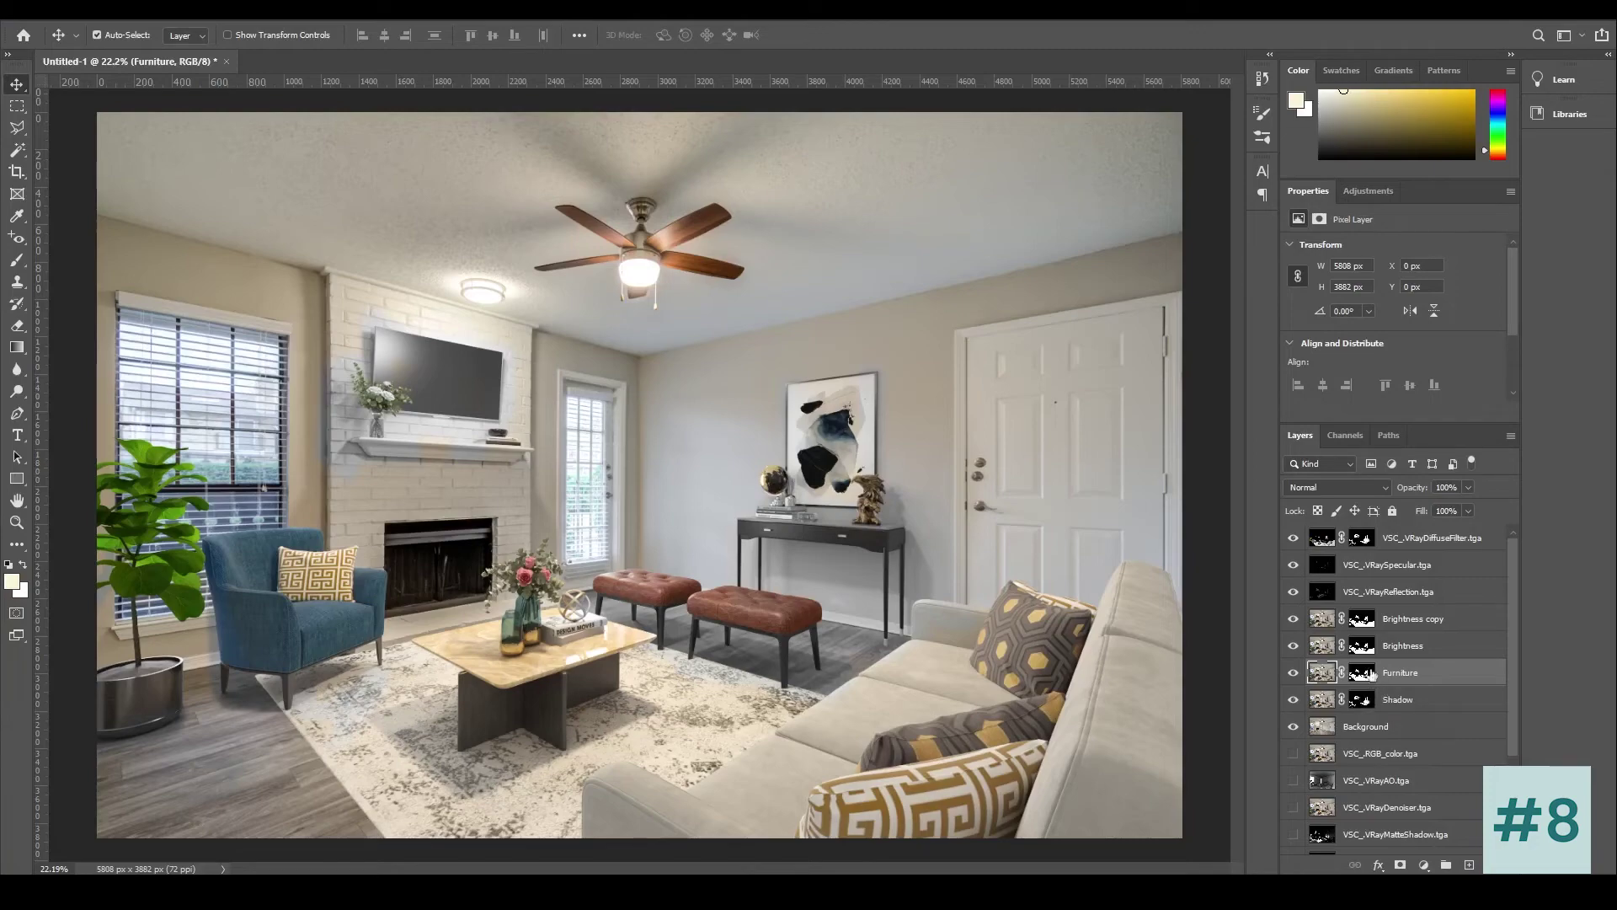
alt+click(1294, 620)
alt+click(1294, 620)
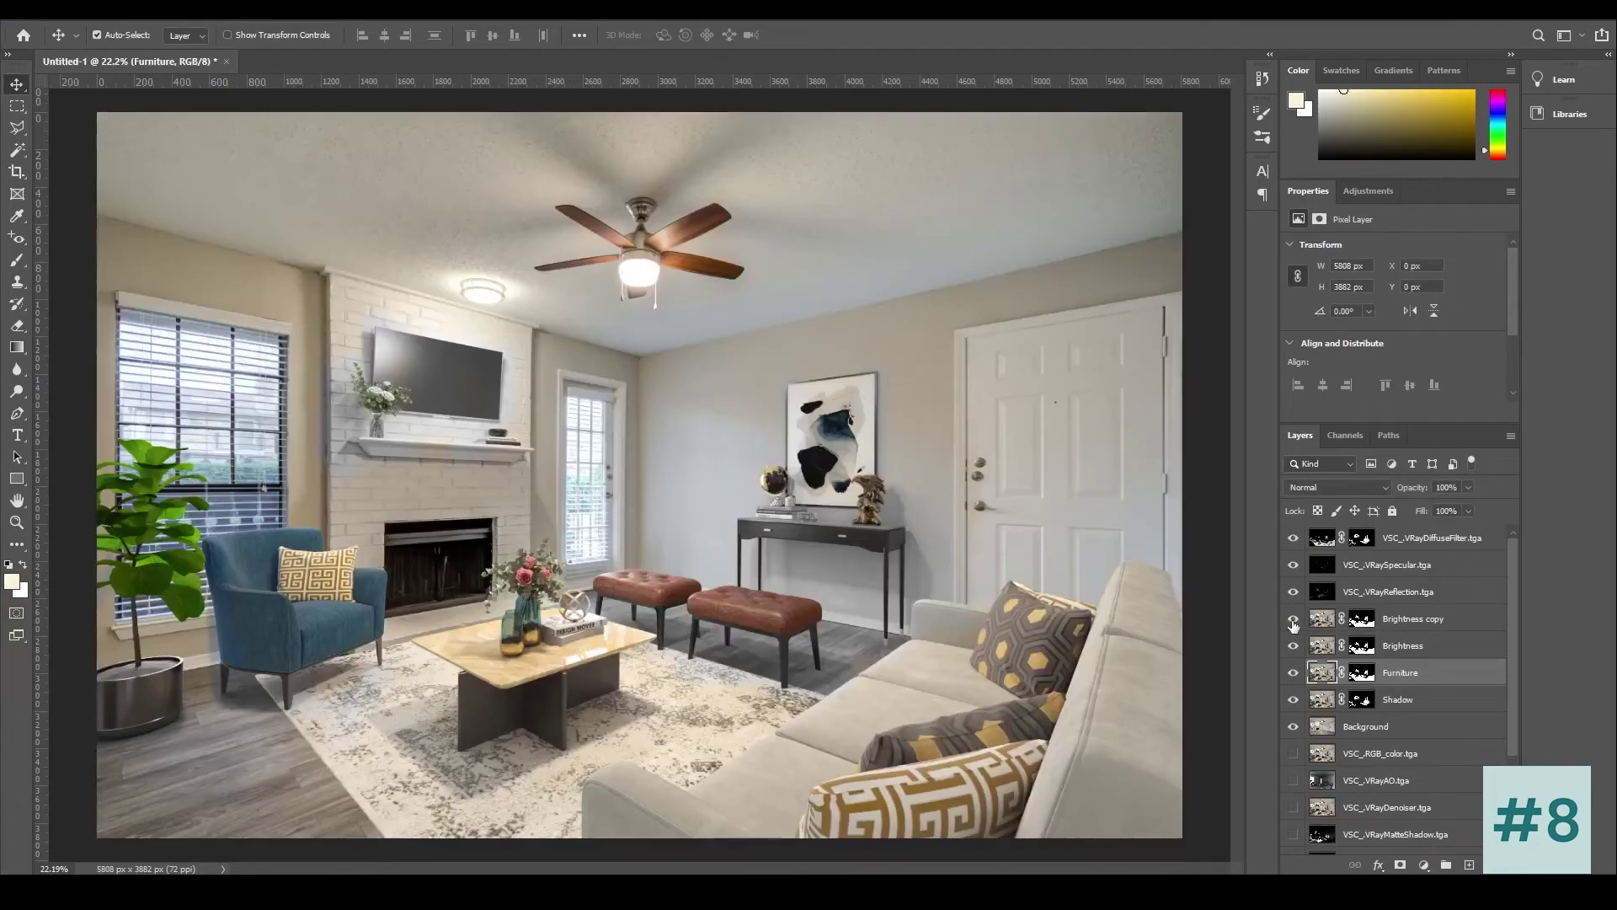
click(1366, 704)
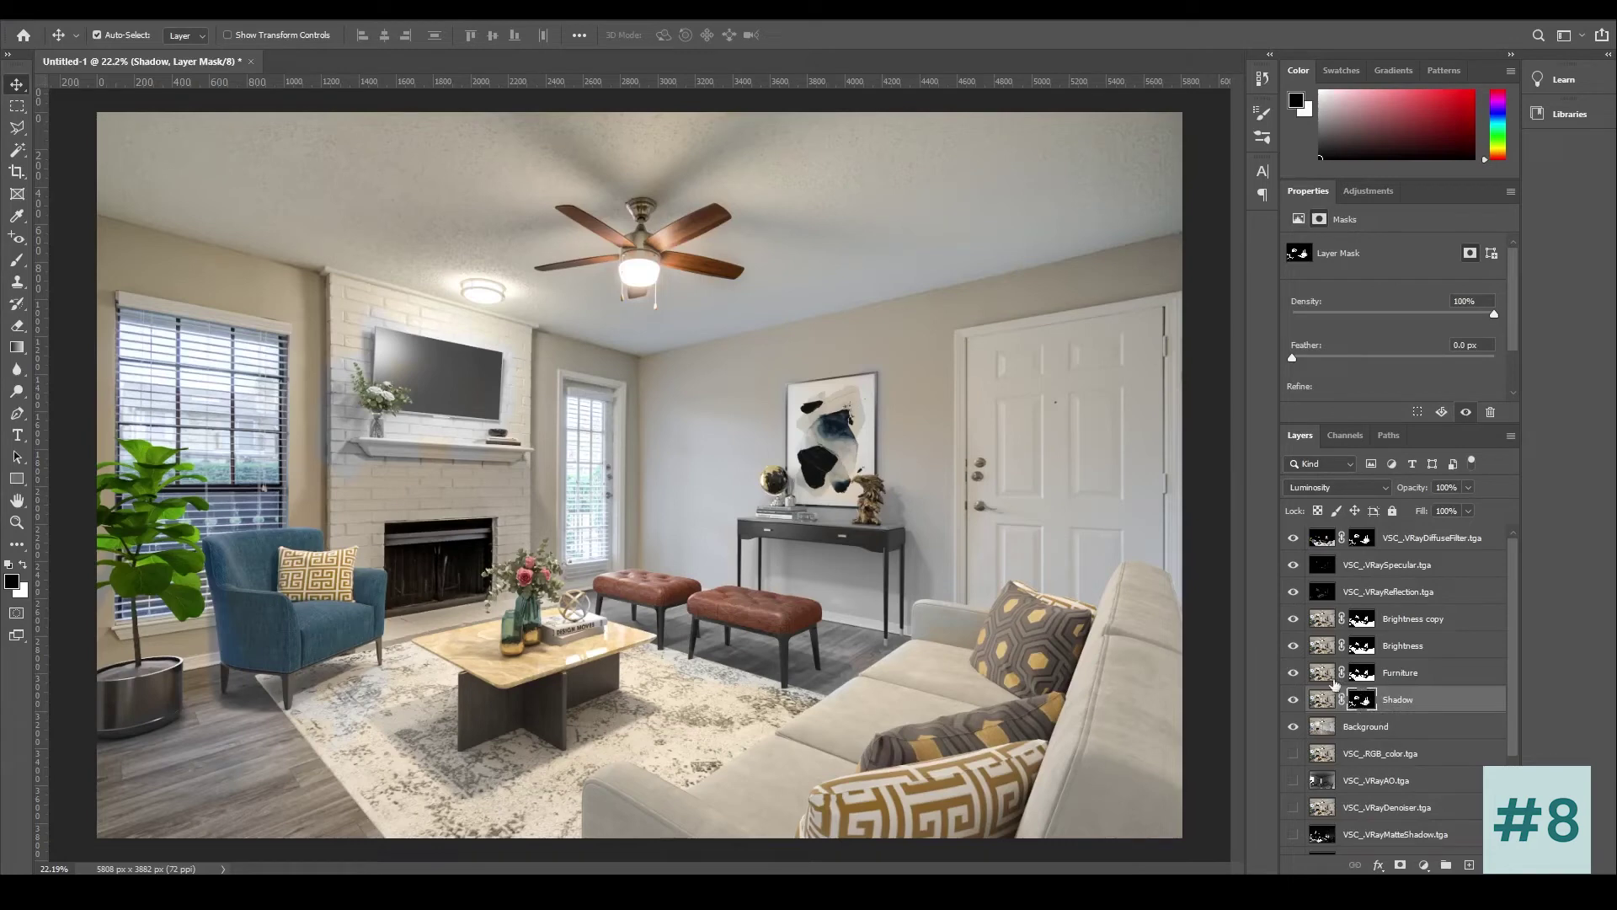
Step: Copy the Furniture mask onto the diffuse filter layer, replacing its existing mask
click(1364, 674)
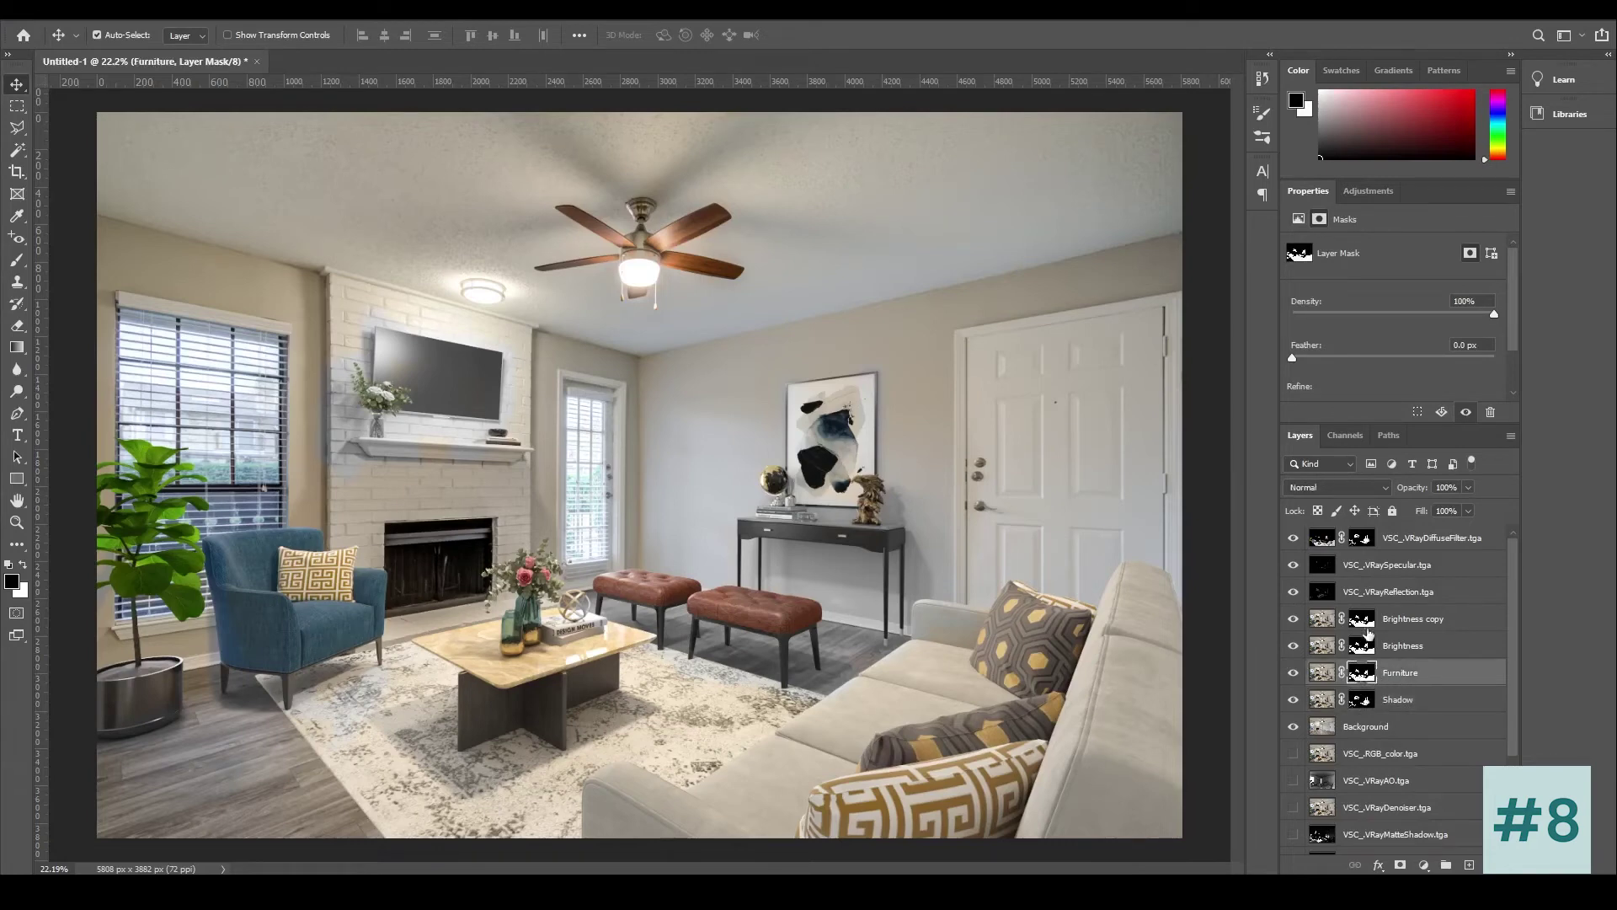
drag(1362, 672, 1362, 538)
click(730, 332)
Step: Hide the VSC_.VRayDiffuseFilter pass so the coffee-table vases regain their blue and gold
scroll(526, 581, up, 5)
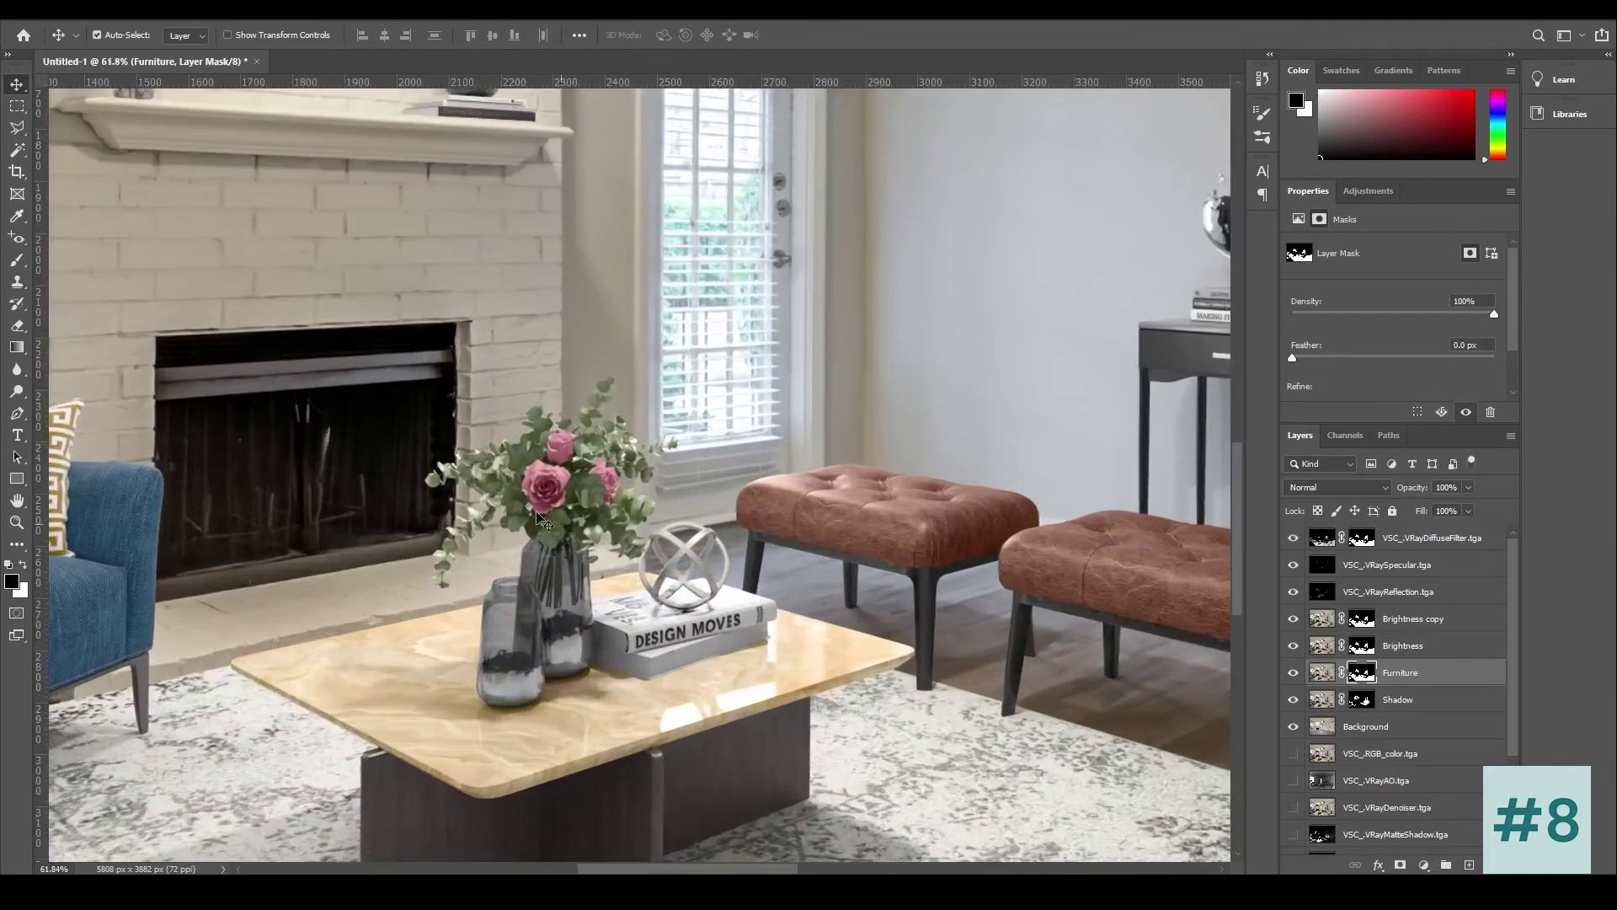
click(1293, 539)
scroll(889, 580, down, 2)
scroll(889, 580, down, 4)
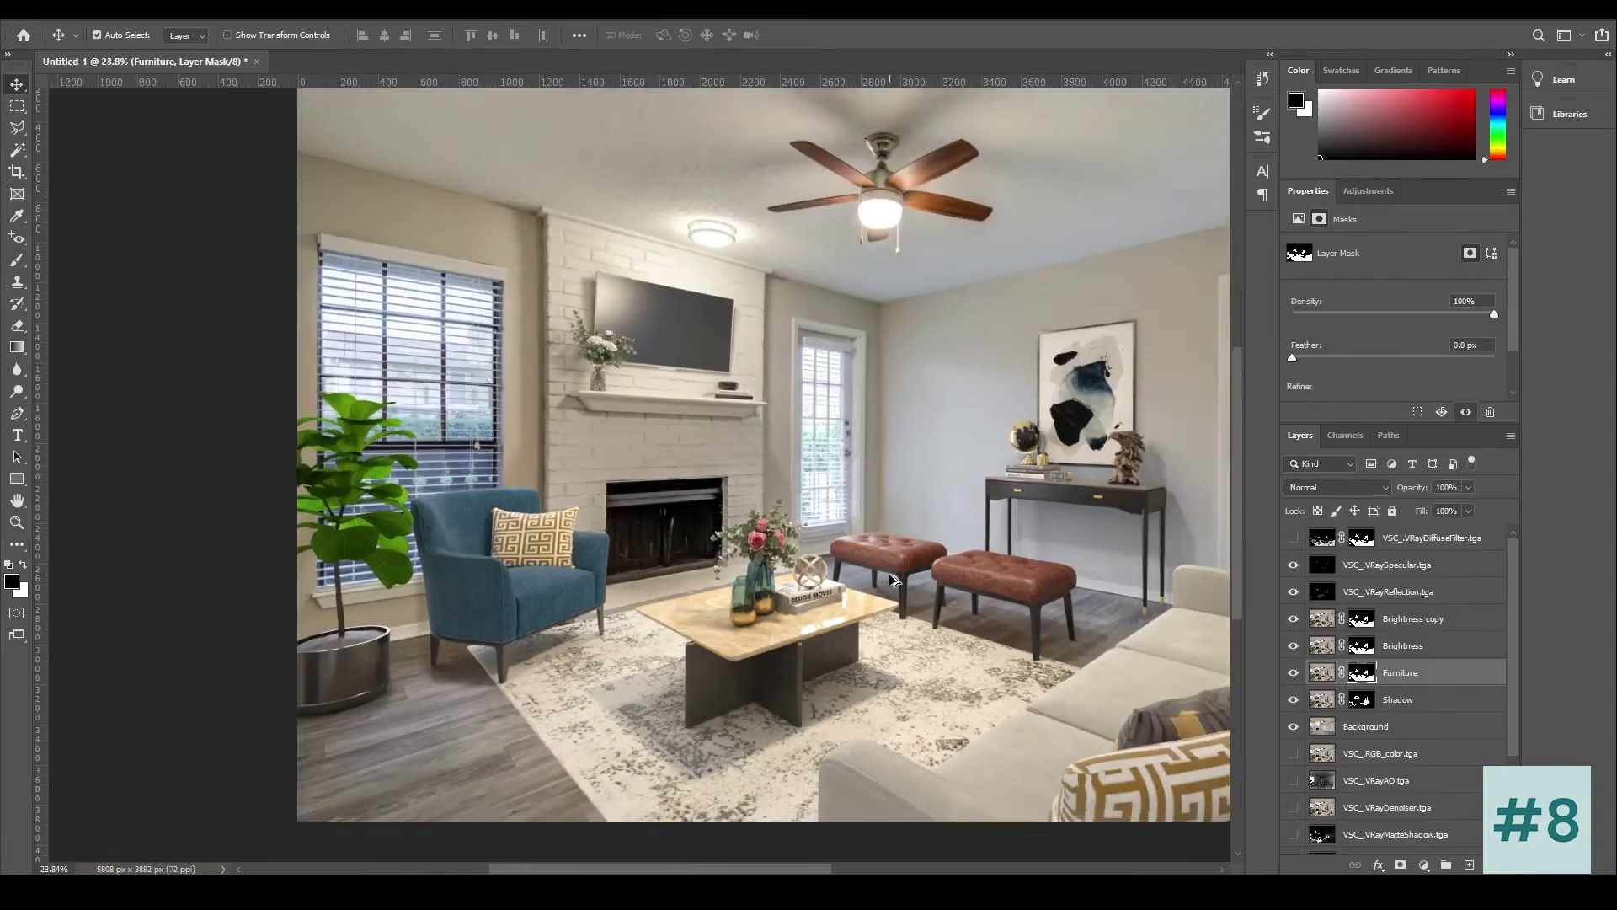
scroll(889, 579, up, 1)
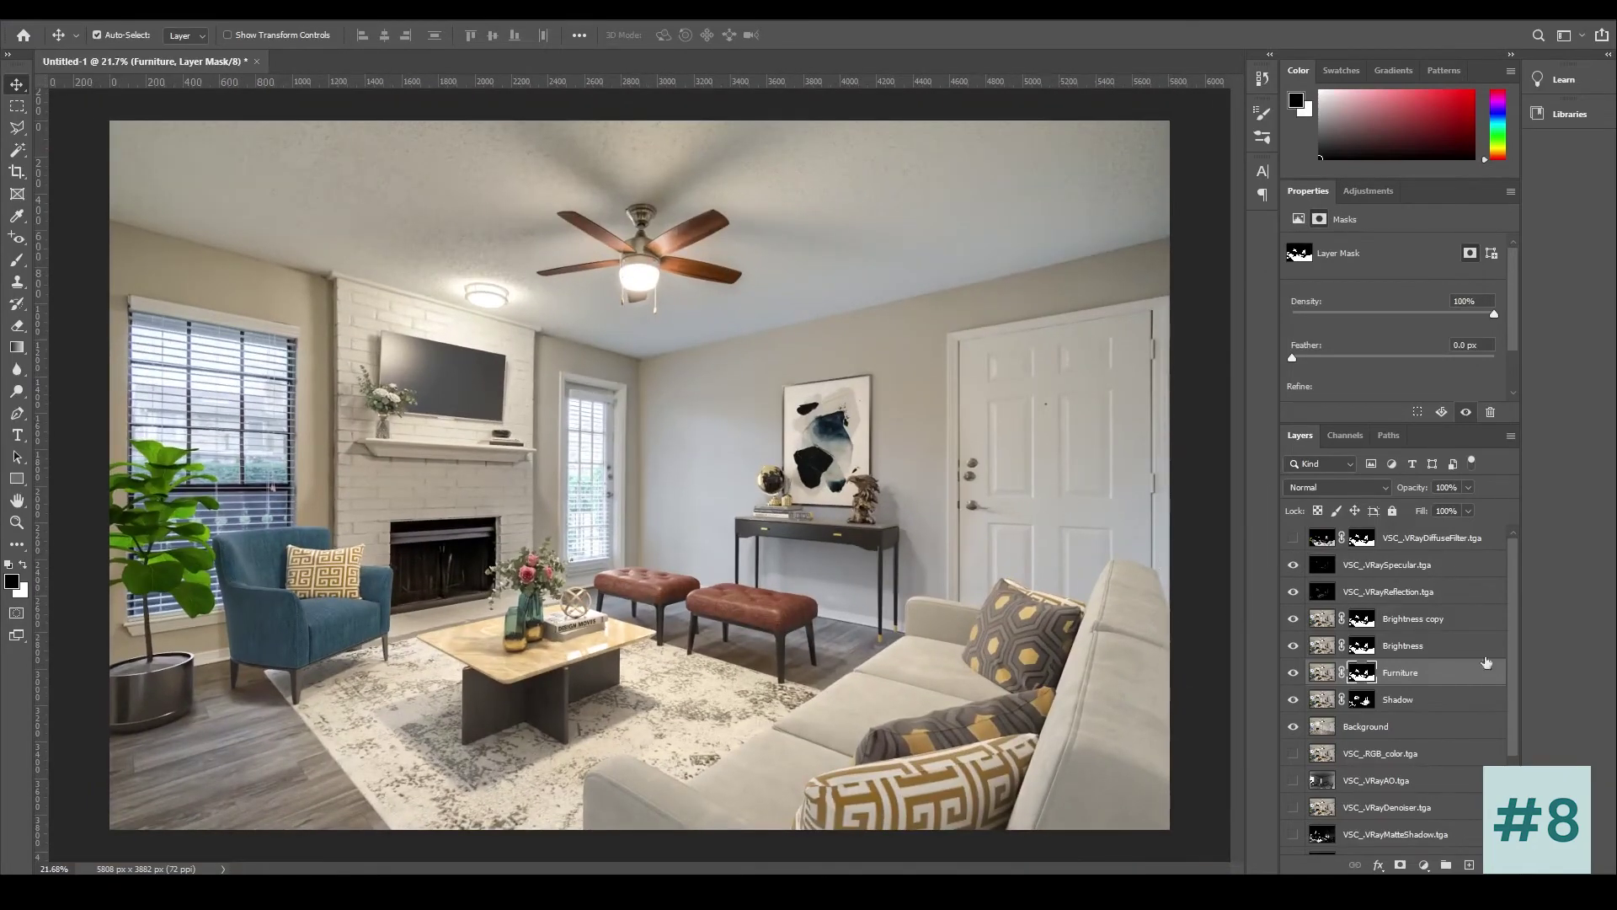
scroll(1432, 687, down, 3)
scroll(1381, 705, down, 2)
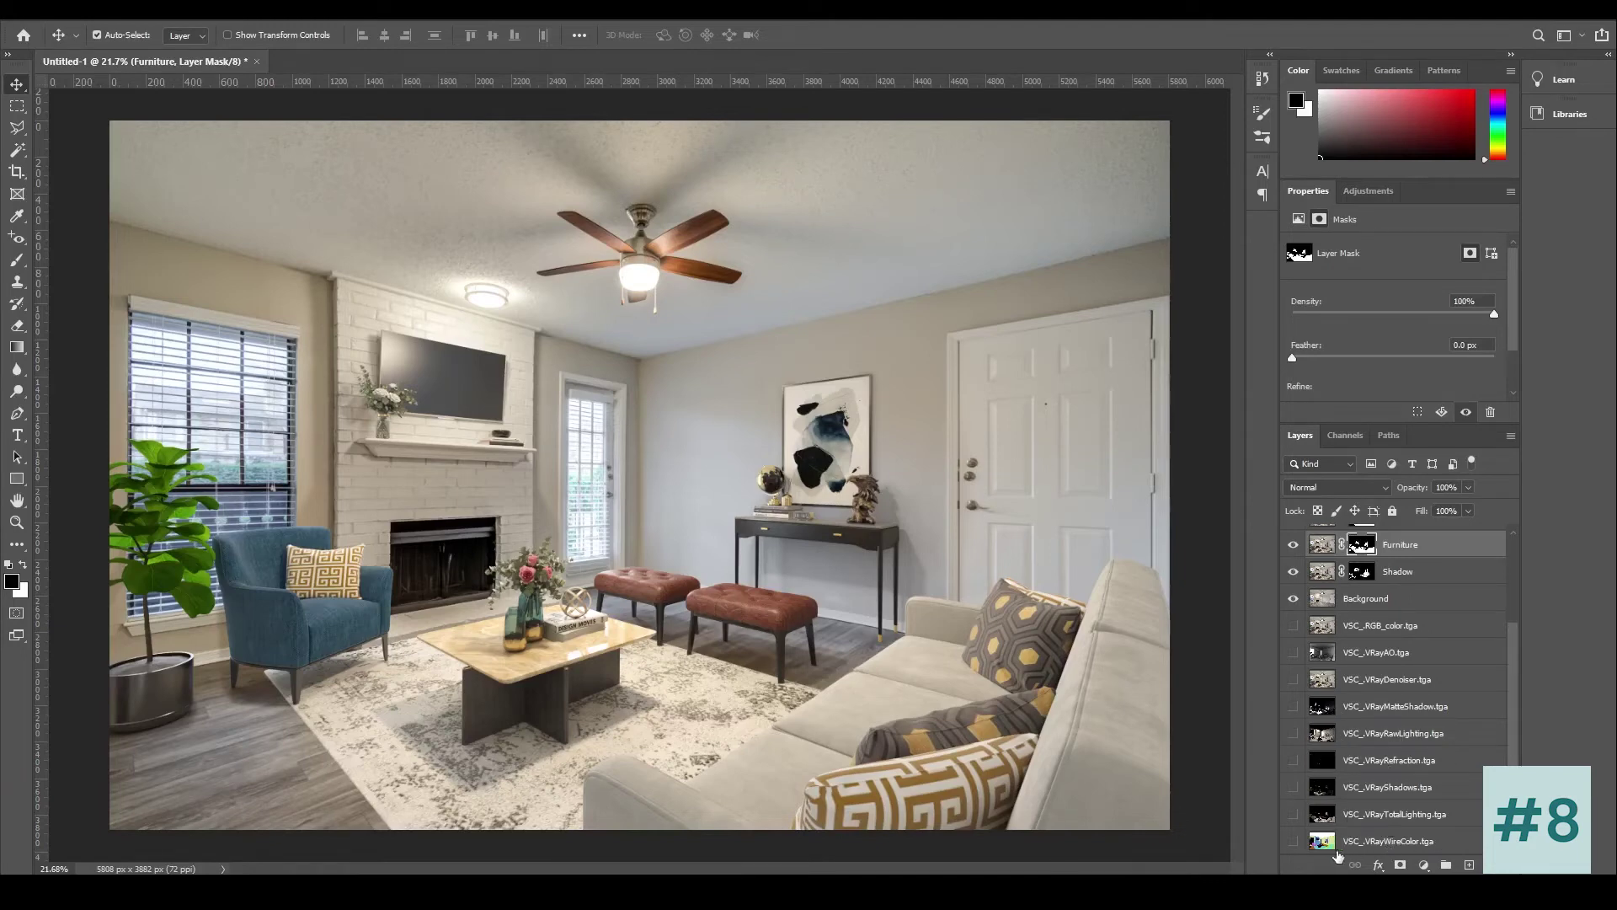
Step: Place VSC_.VRayRawLighting above Shadow in Multiply mode with a copy of Shadow's mask
drag(1444, 739, 1479, 586)
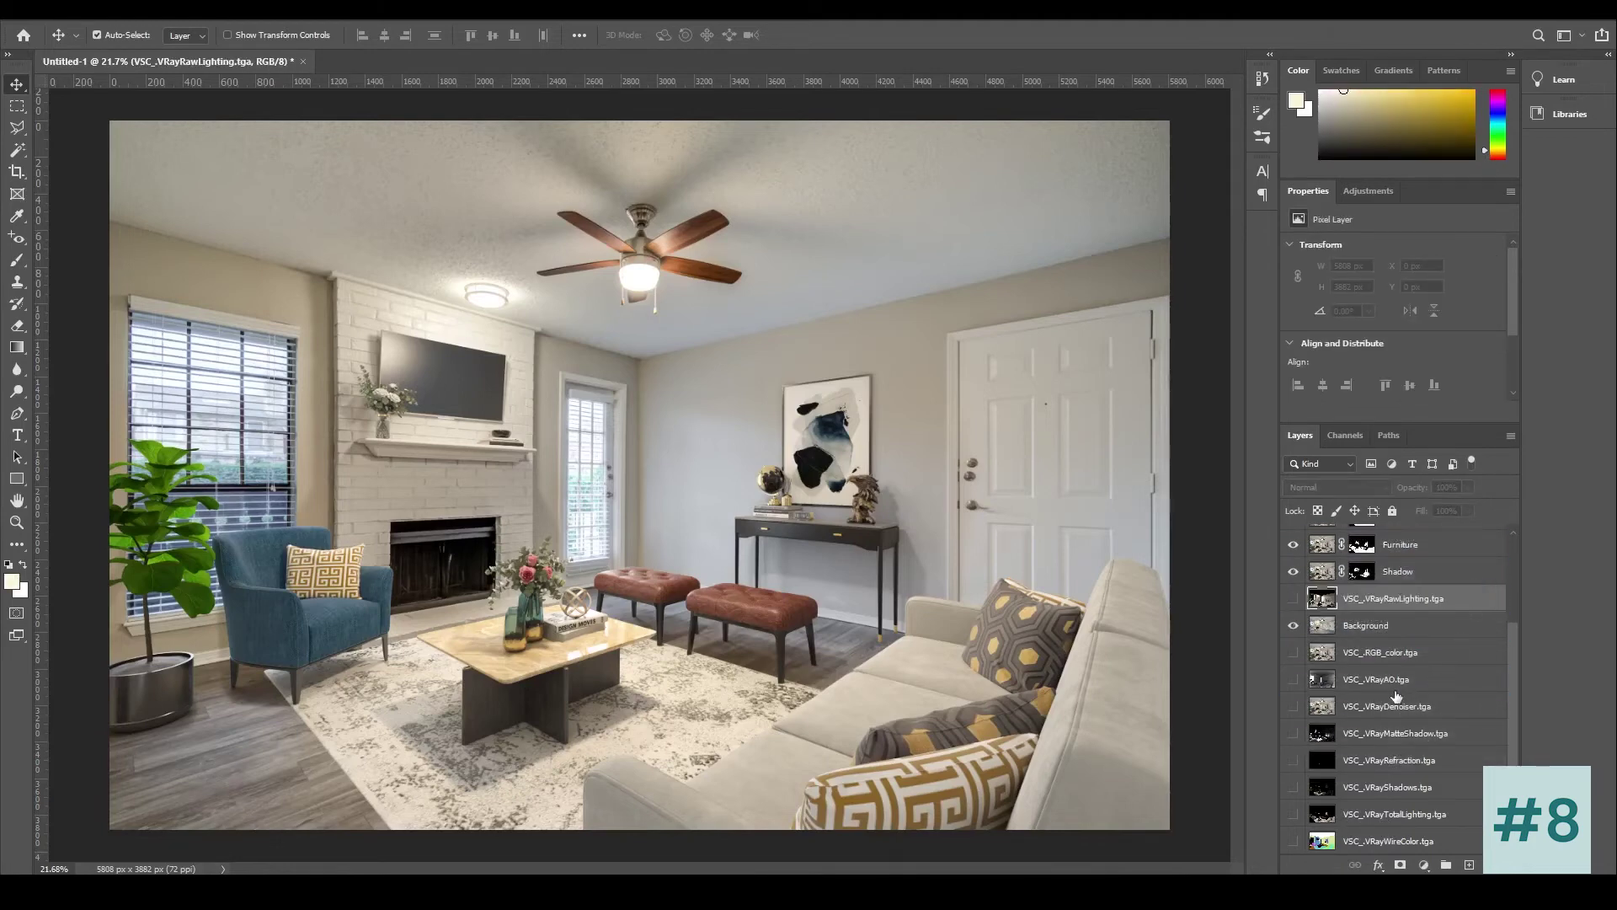
click(1294, 599)
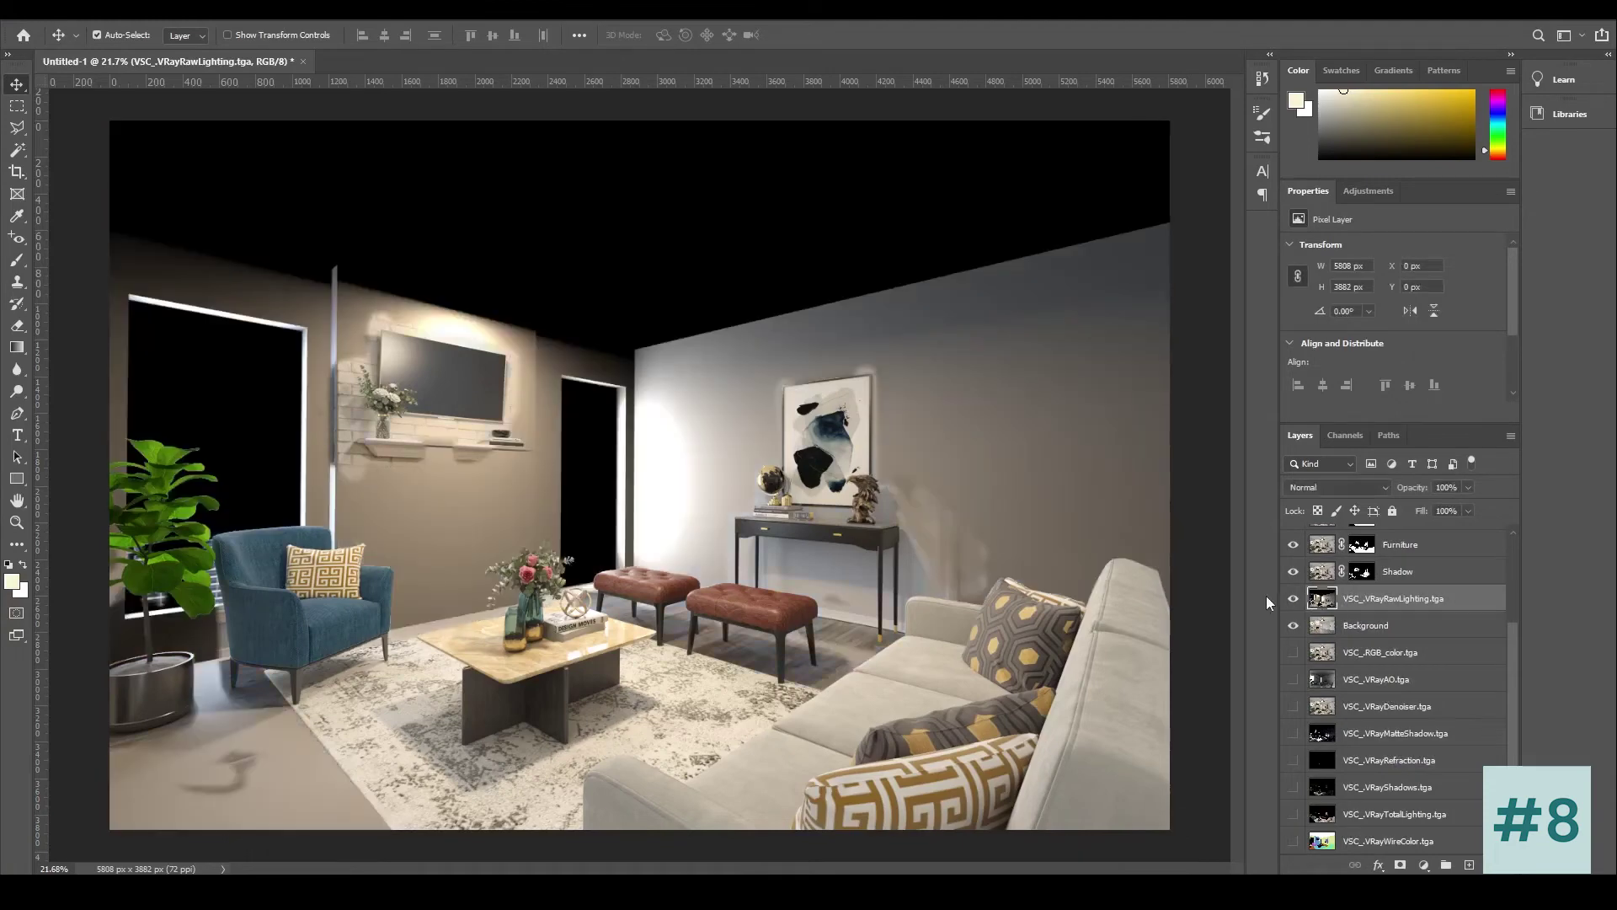
click(1357, 489)
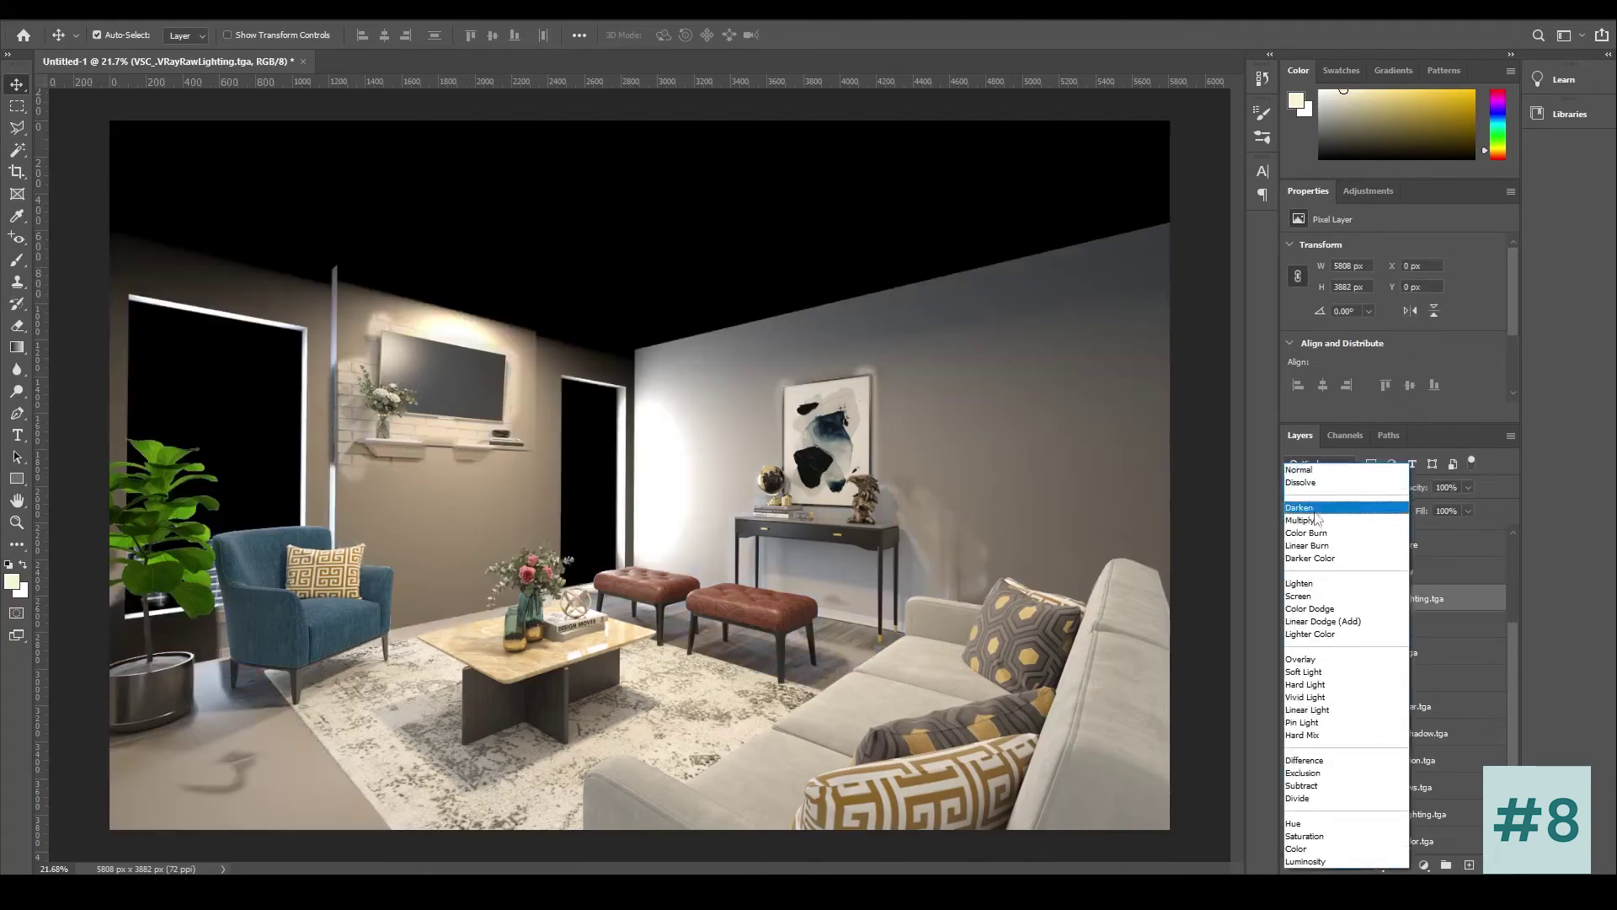
click(1318, 522)
drag(1418, 605, 1368, 563)
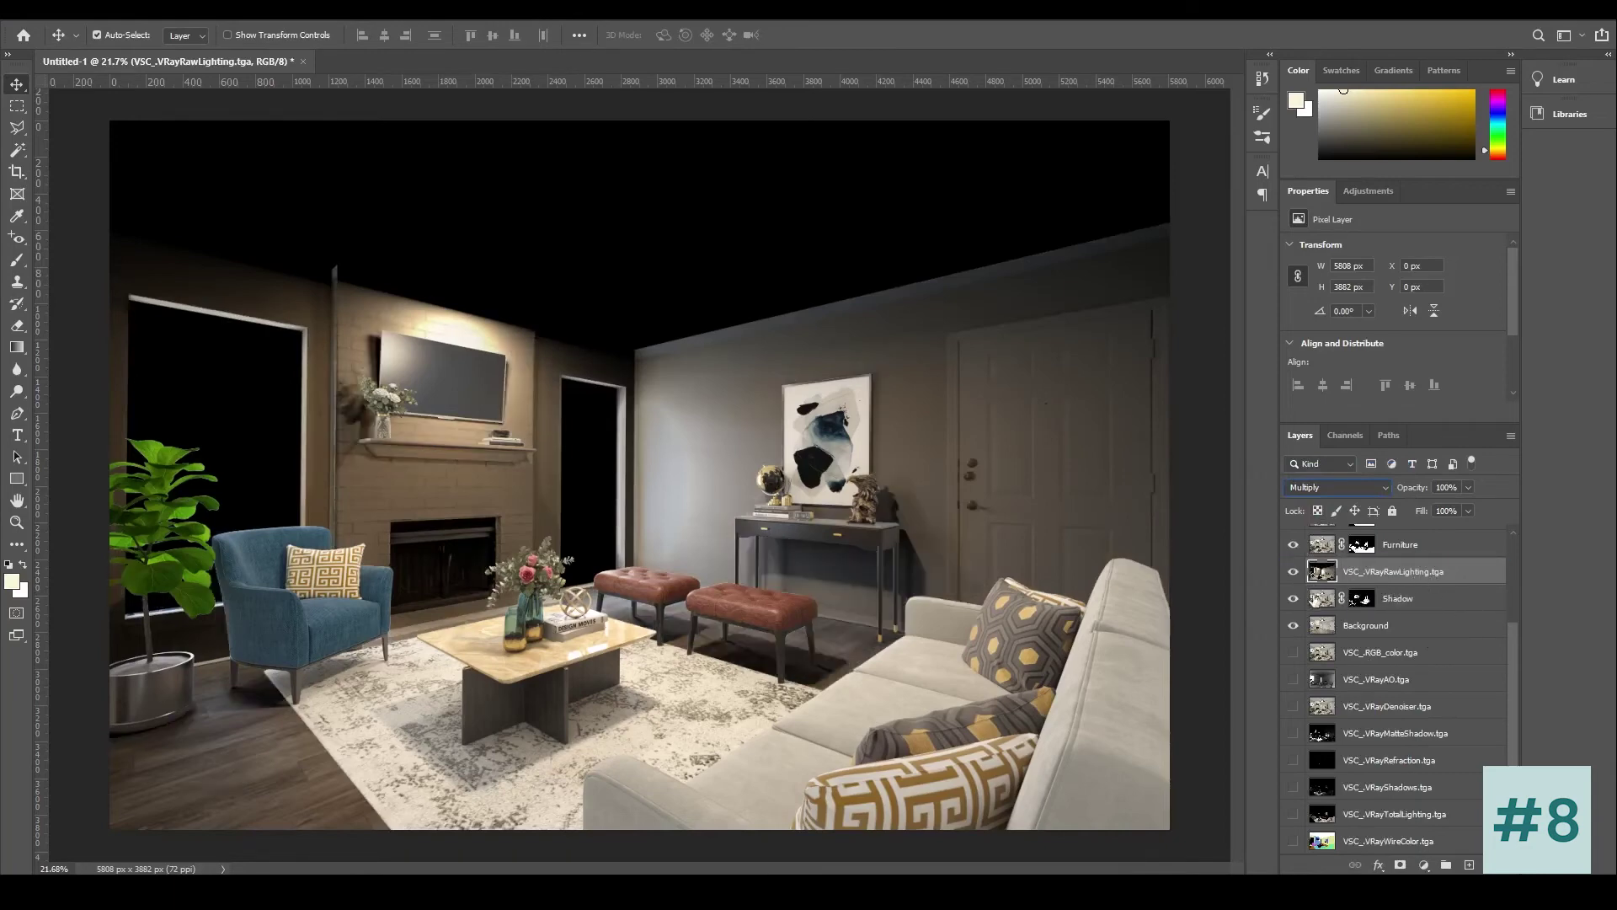
drag(1365, 598, 1365, 577)
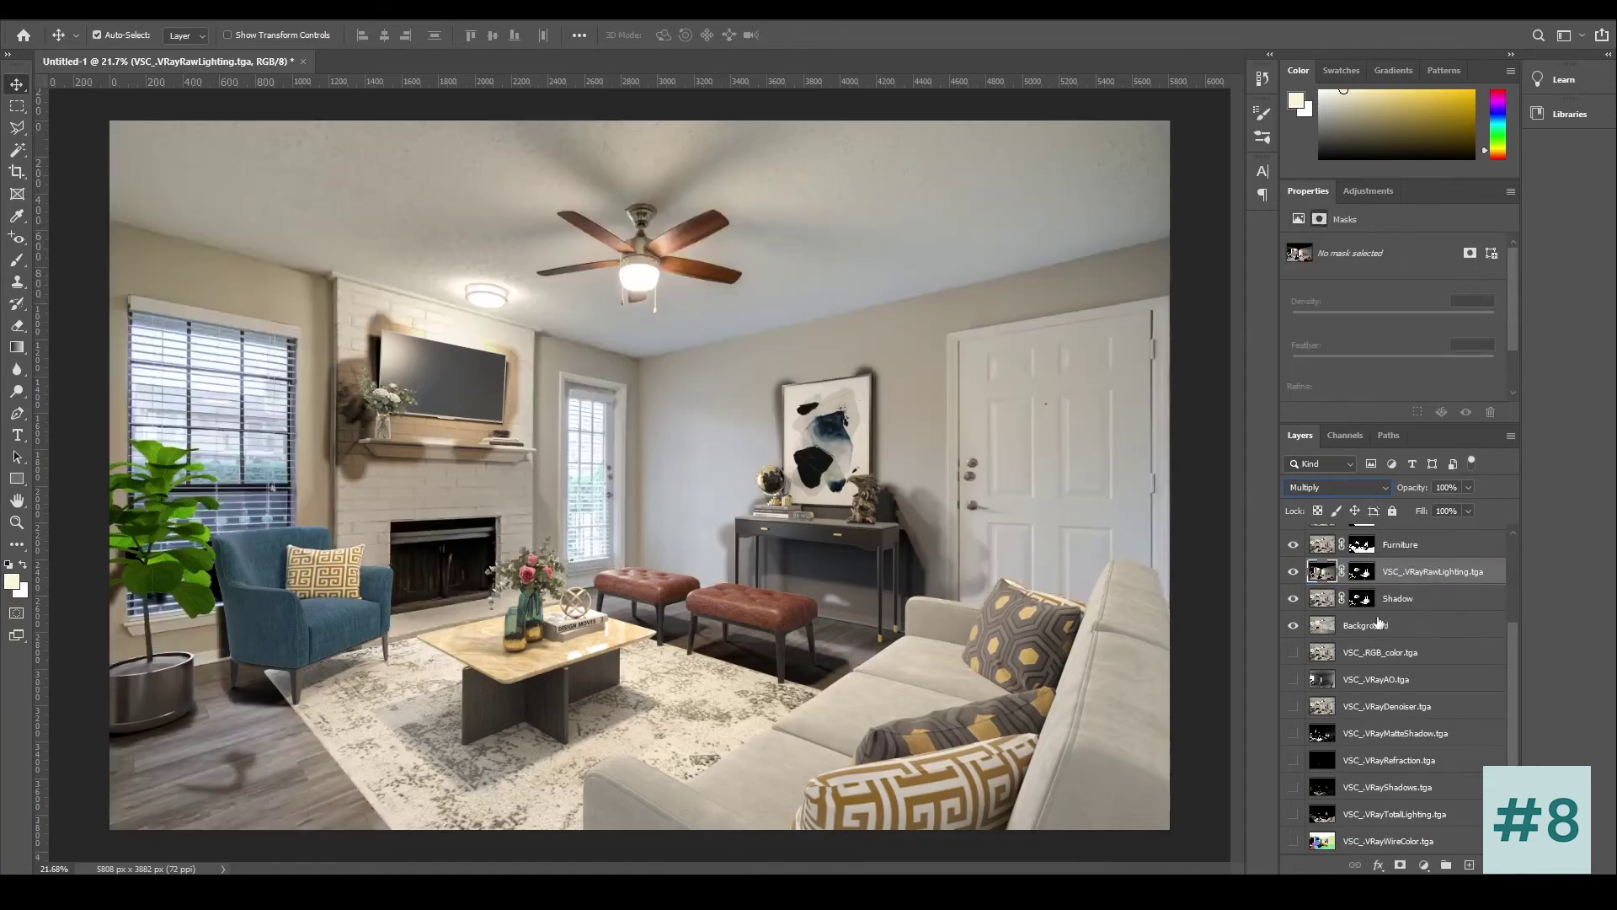
Step: Compare the raw lighting pass on and off, then hide it and return it among the unused passes
click(1293, 573)
click(1293, 573)
click(1293, 573)
click(1293, 573)
click(1293, 573)
click(1293, 572)
click(1293, 573)
click(1293, 573)
click(1293, 573)
click(1473, 579)
drag(1459, 571, 1442, 691)
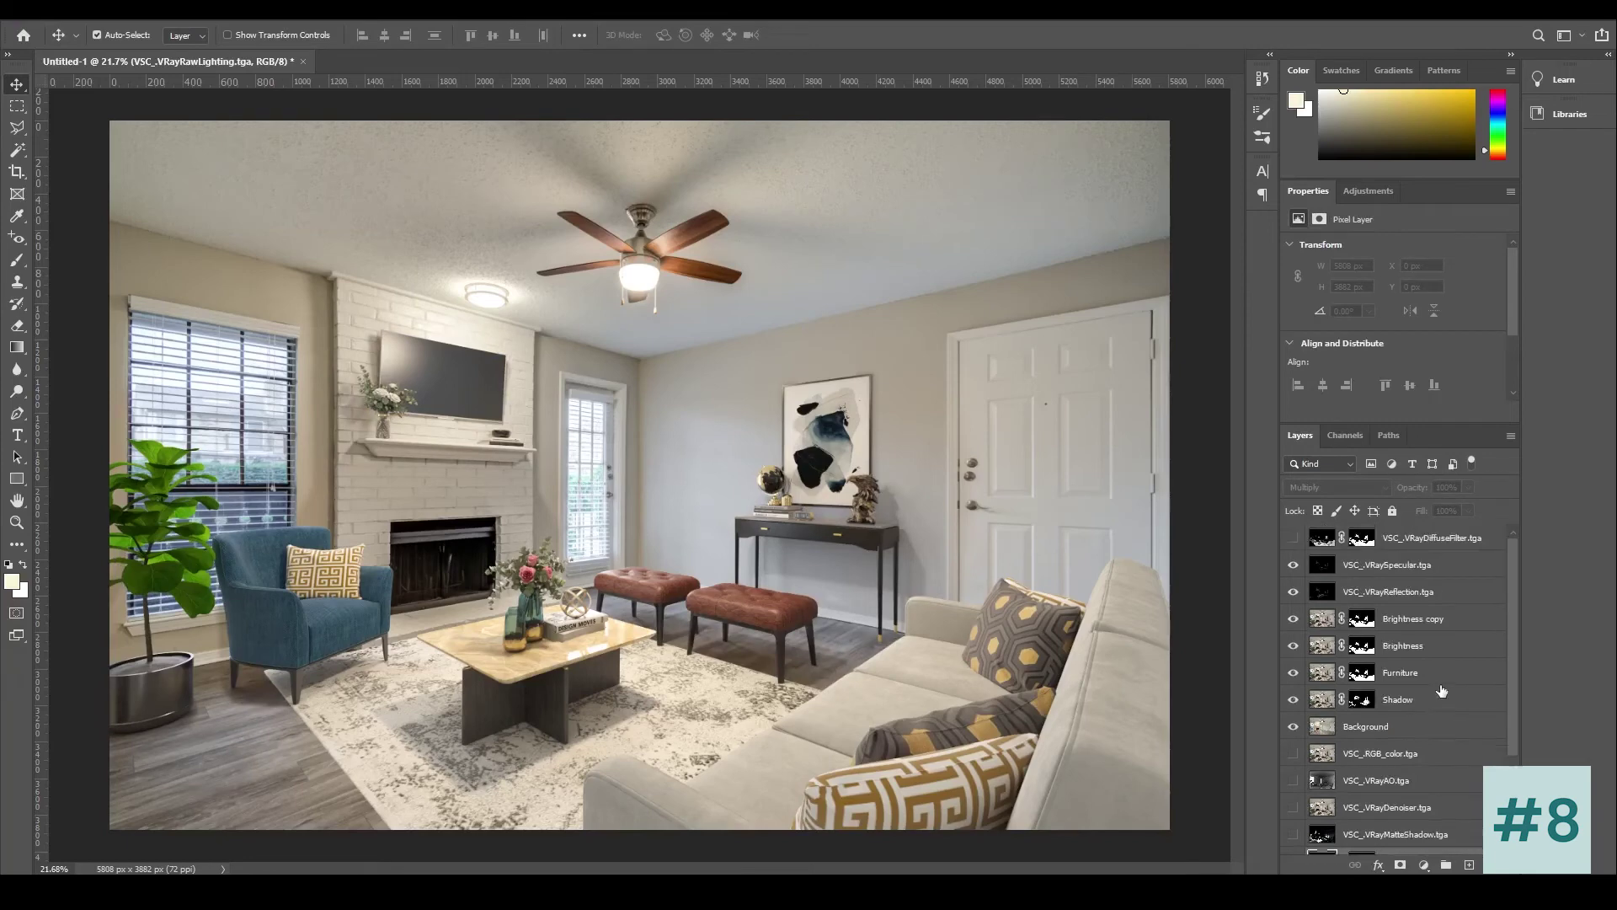
Step: Group the unused render pass layers and name the group Other Elements
click(1384, 754)
scroll(1448, 762, down, 2)
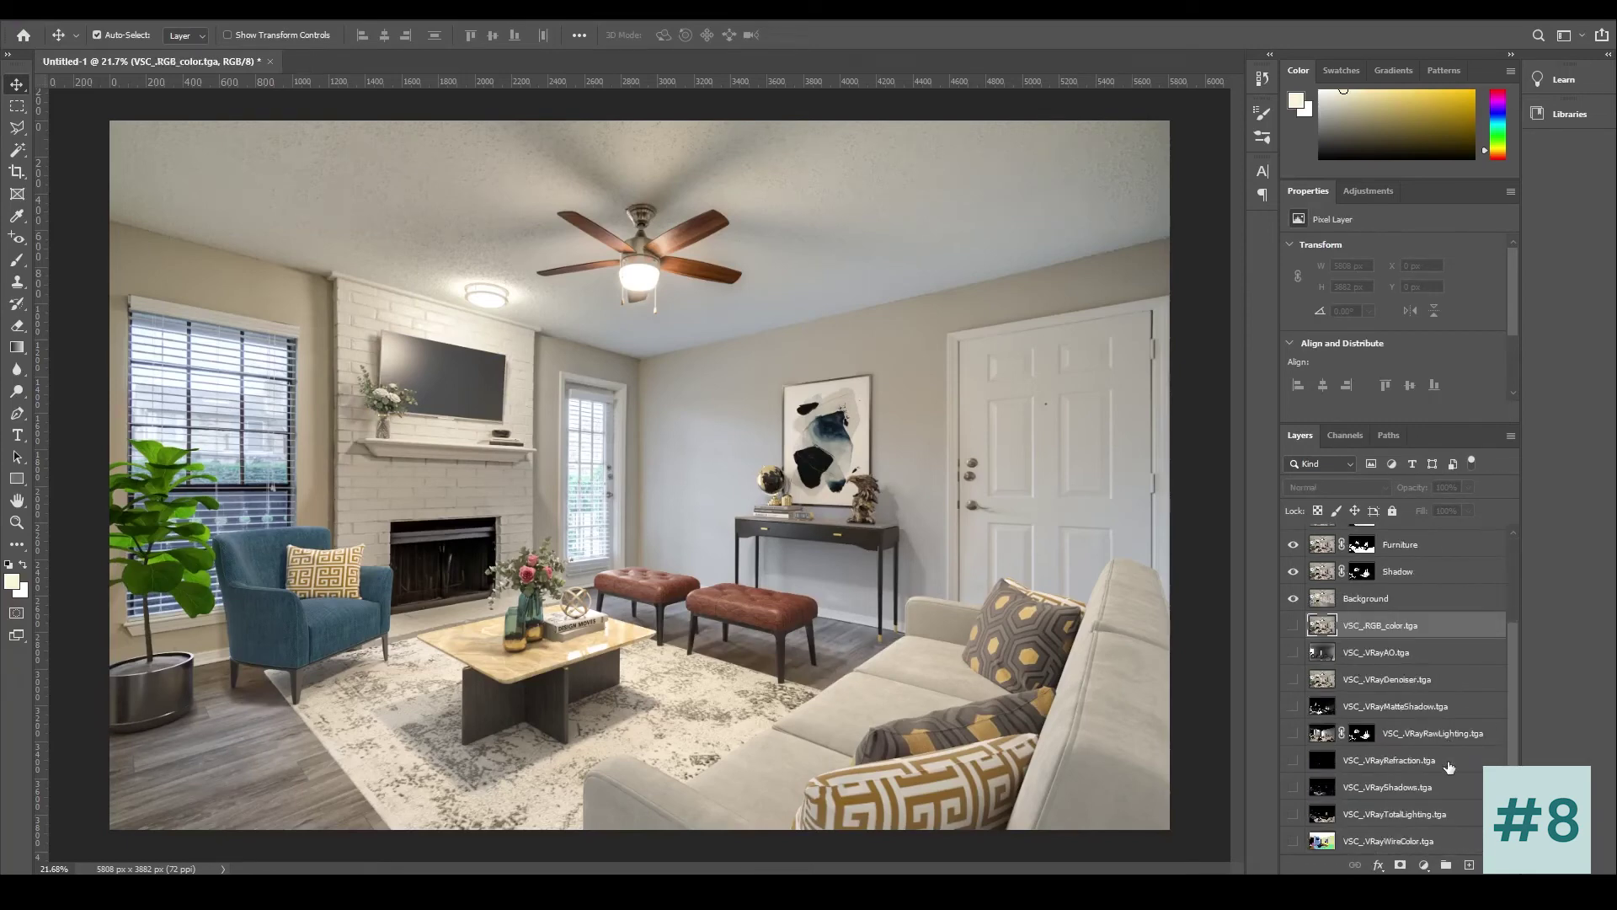
shift+click(1437, 841)
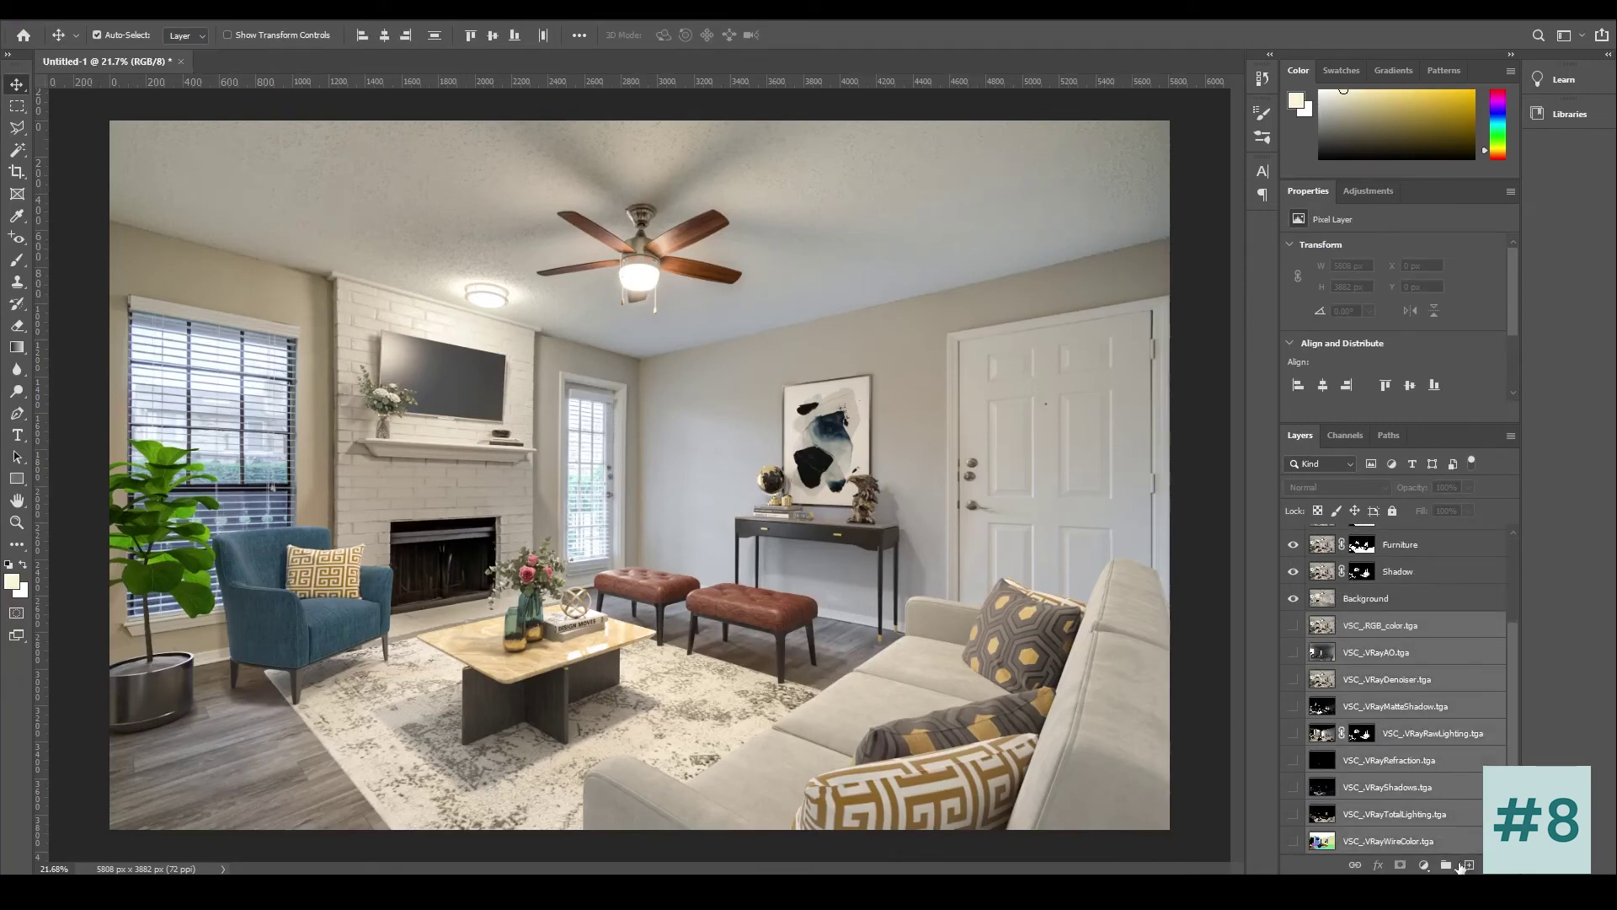
click(1447, 864)
double_click(1357, 751)
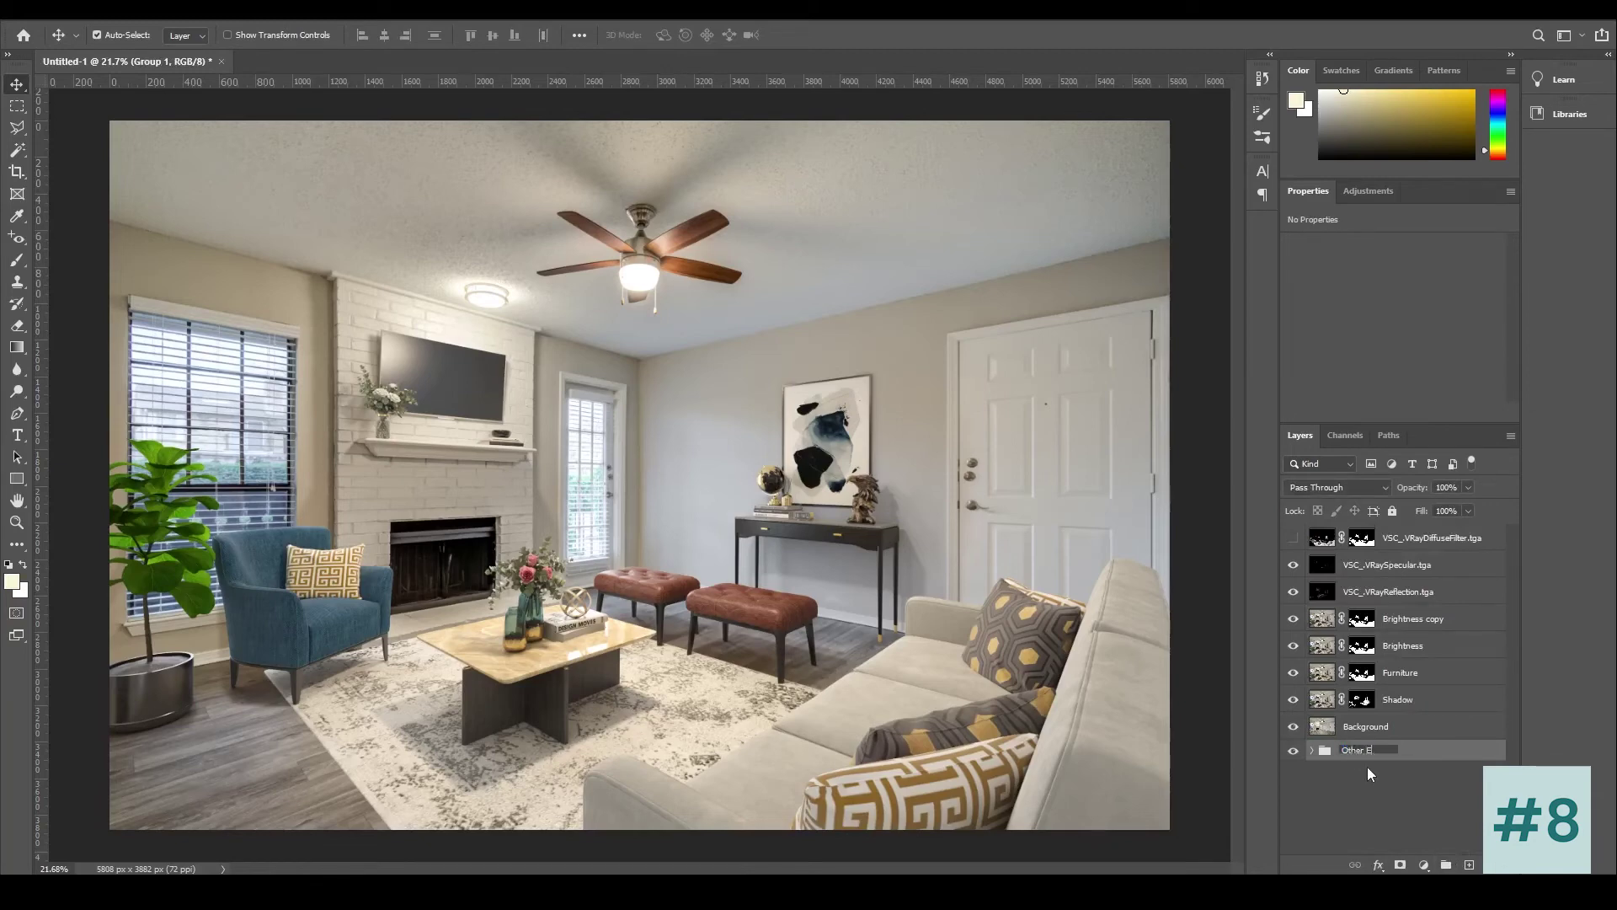
key(Return)
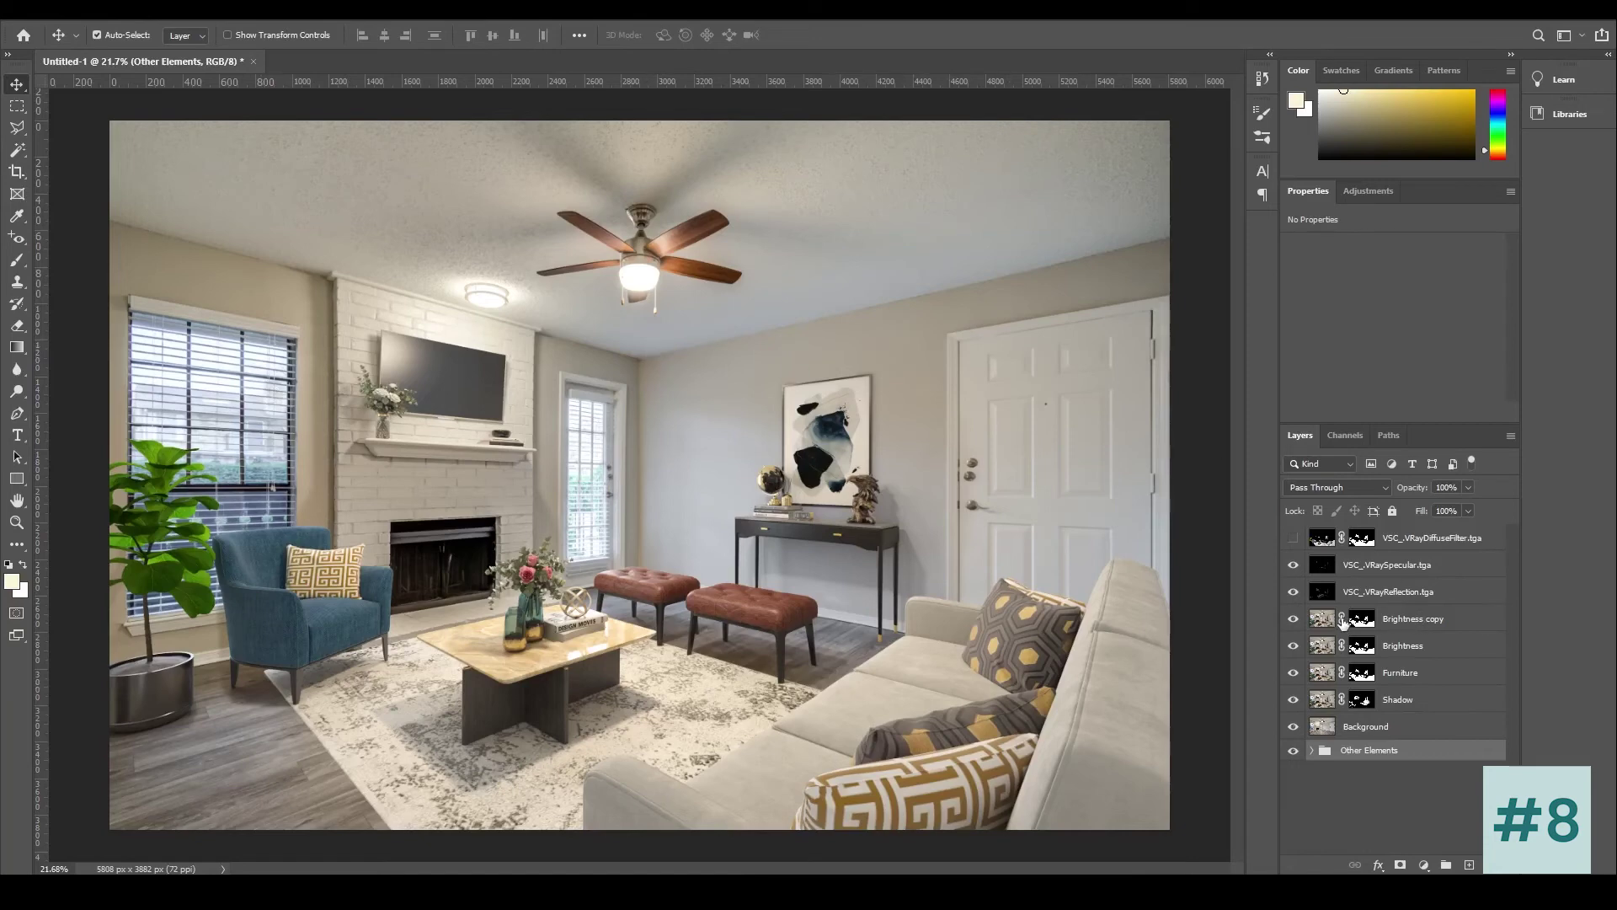
Step: Toggle the VRaySpecular and VRayReflection passes off and on to check their effect
click(1294, 563)
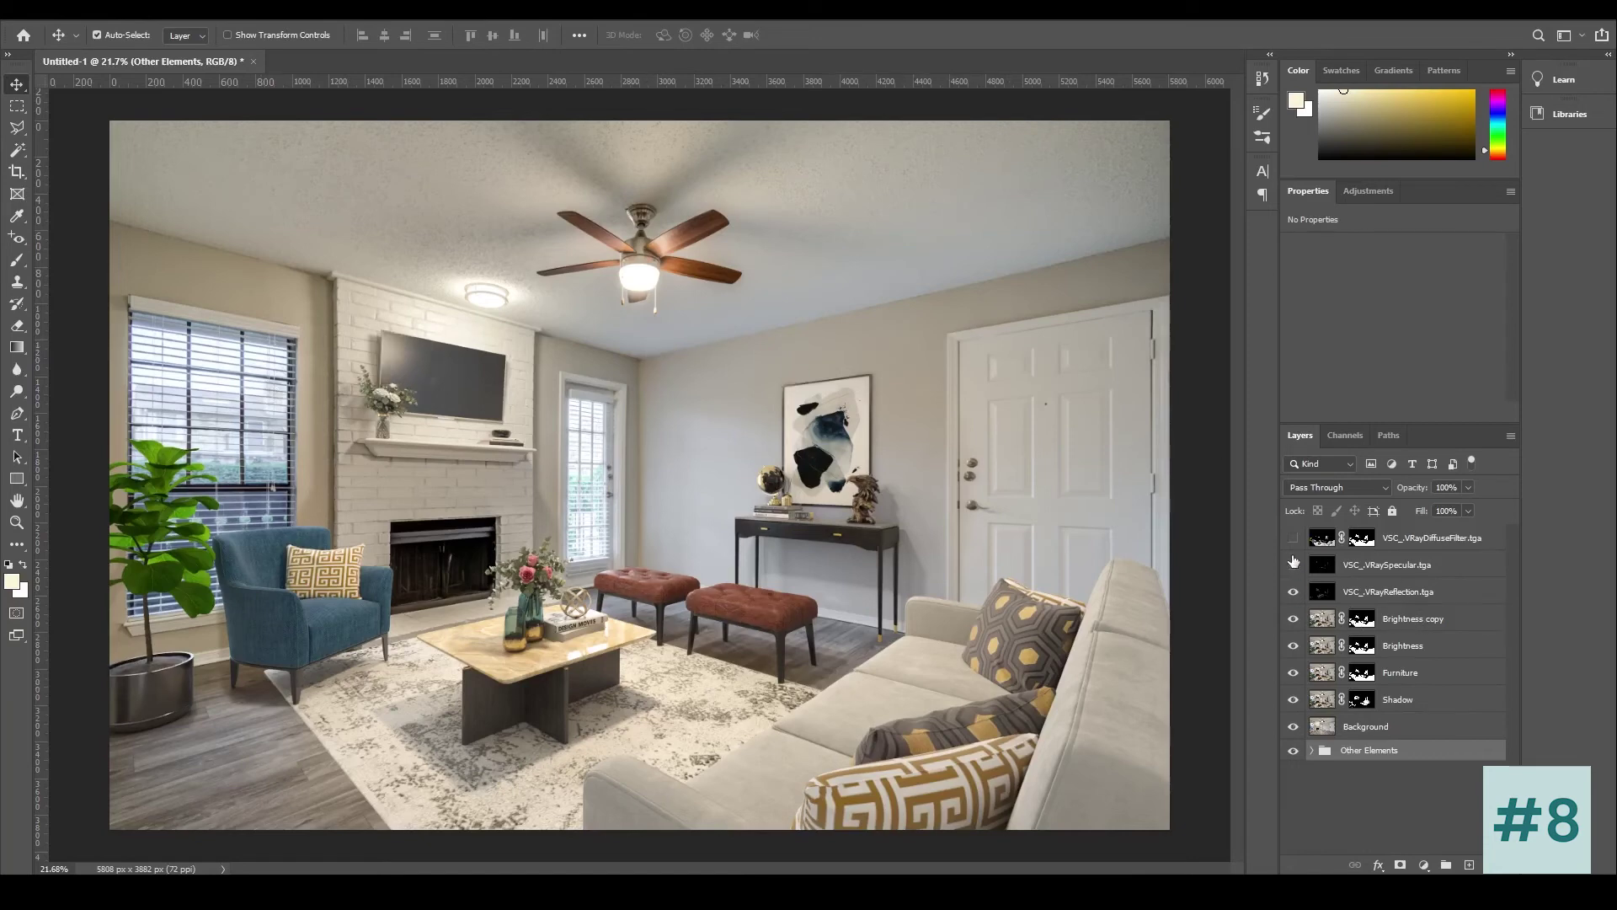
click(1293, 563)
click(1294, 591)
click(1294, 591)
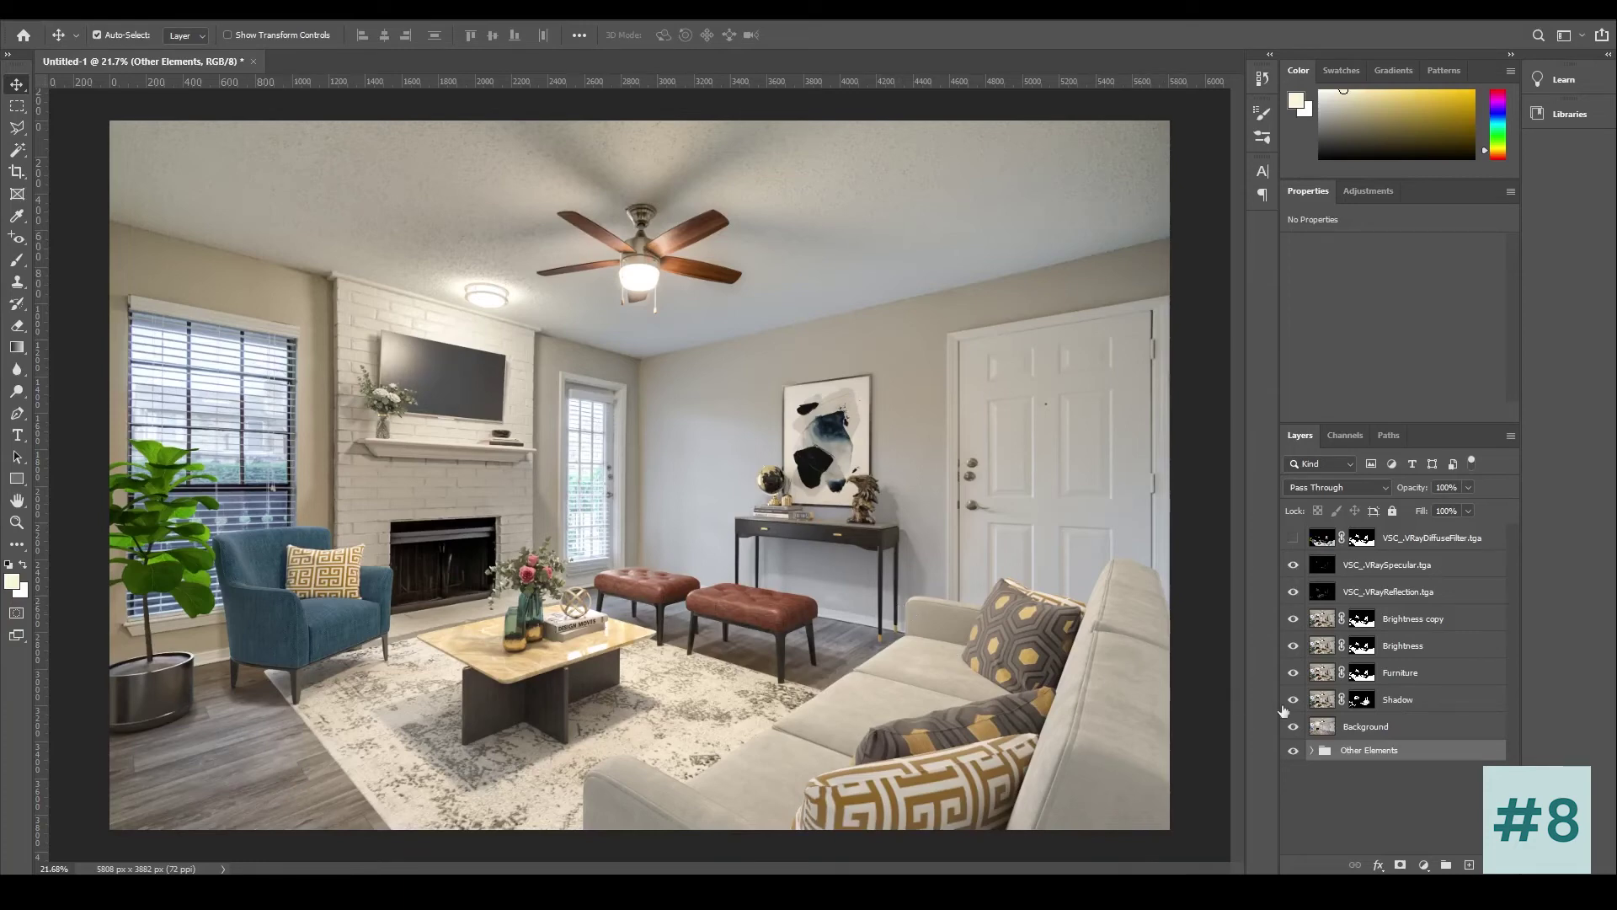
Step: Flip between the bare room background and the full composite, ending with every layer visible
scroll(643, 498, down, 1)
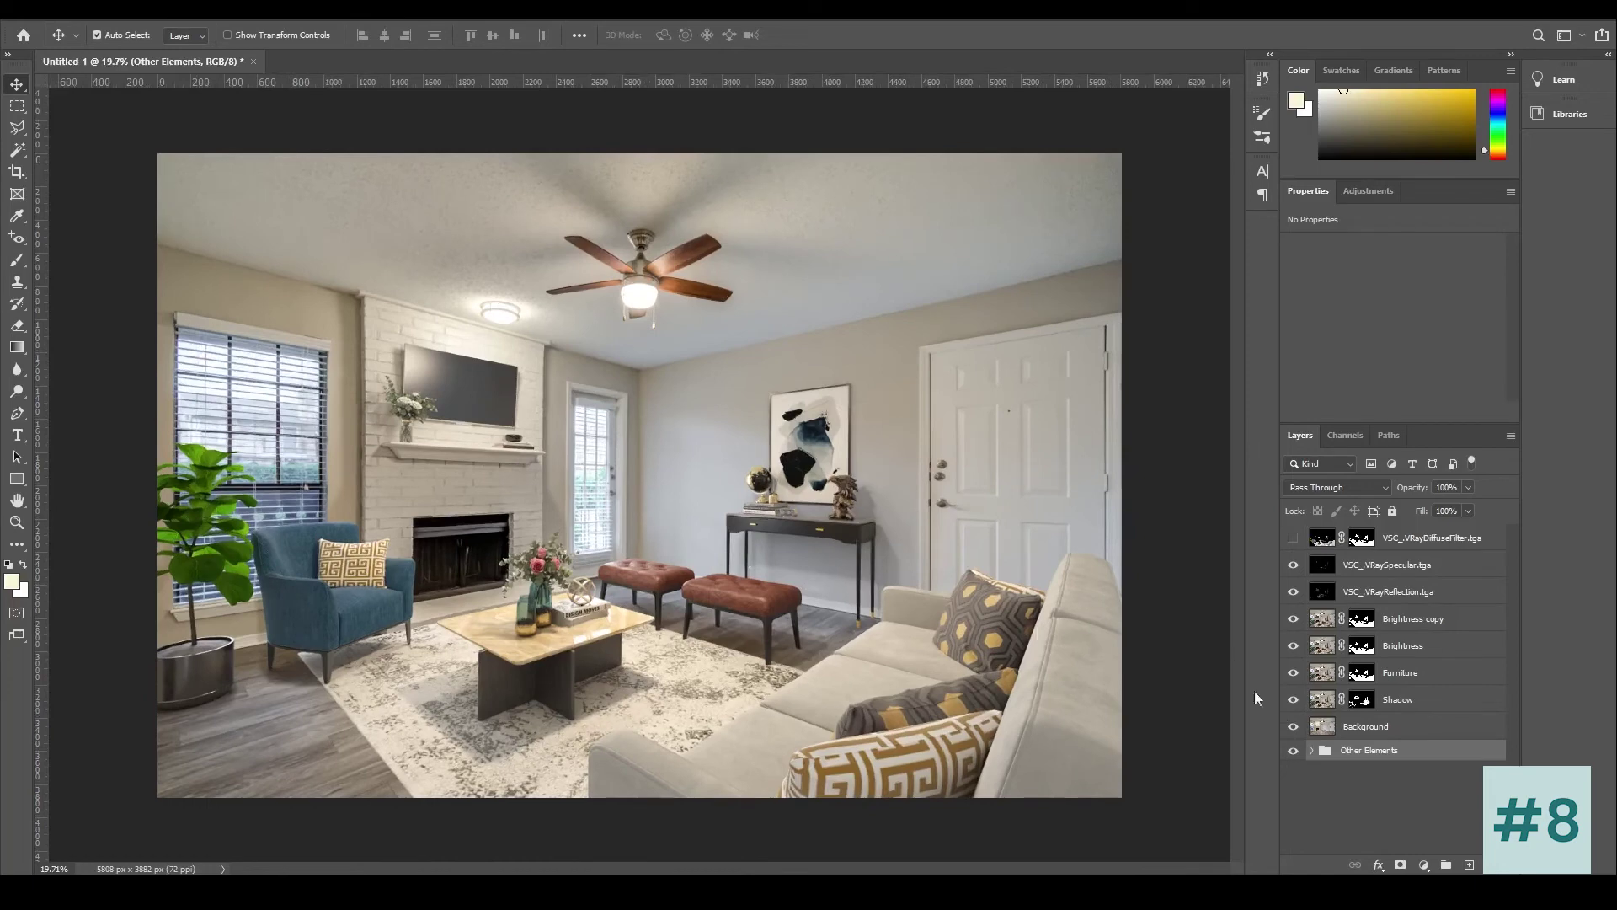
alt+click(1294, 727)
alt+click(1294, 727)
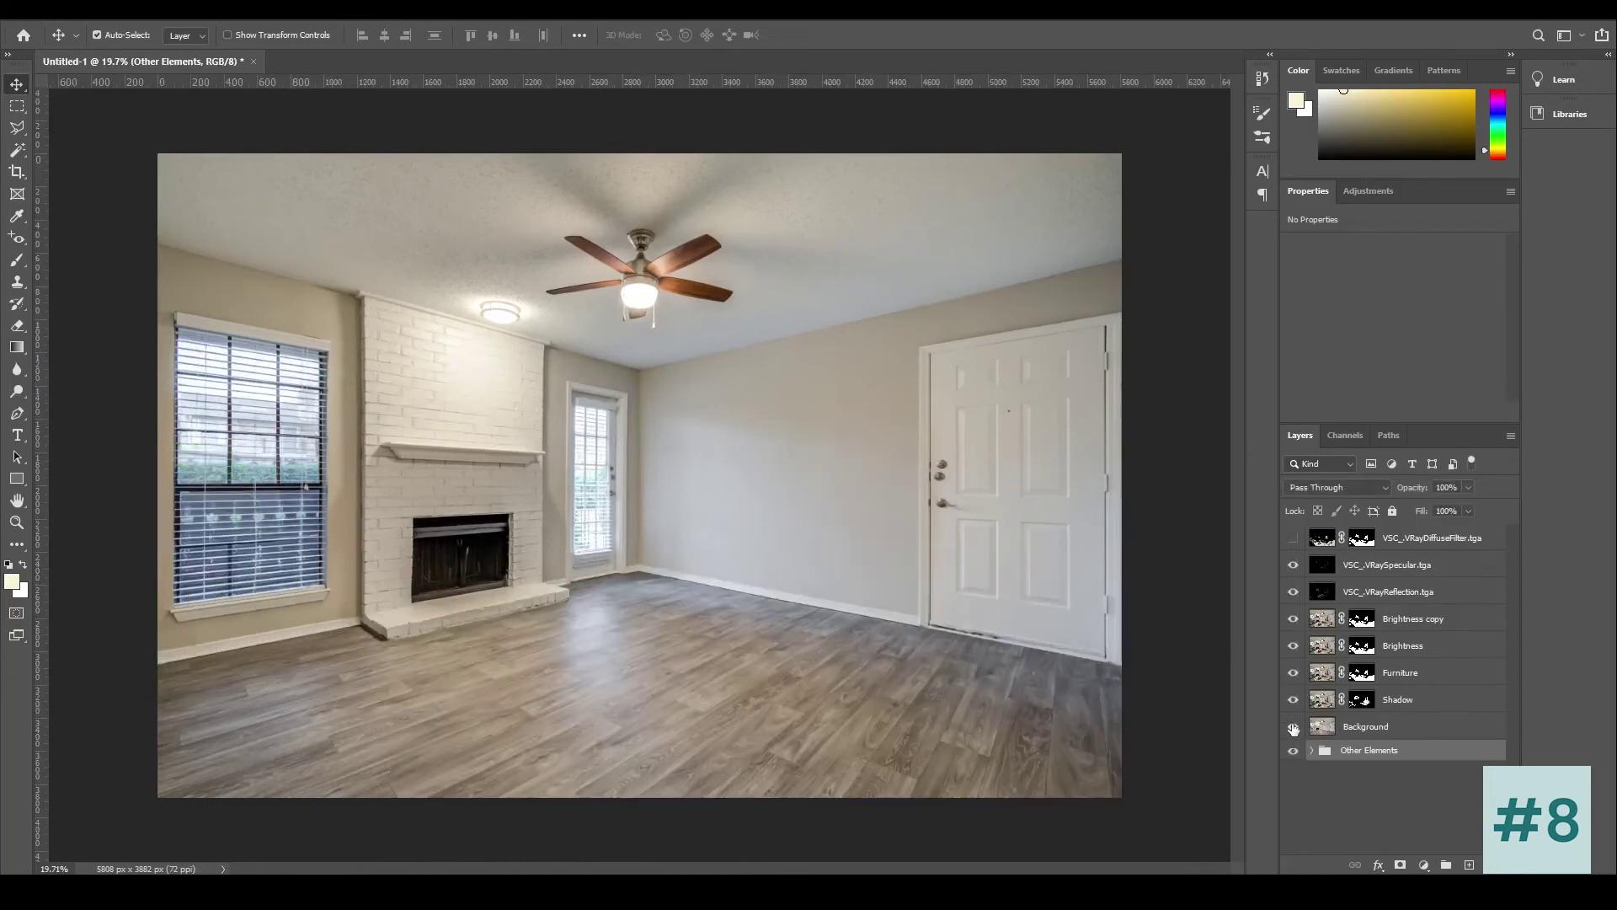
alt+click(1293, 726)
alt+click(1294, 727)
alt+click(1293, 727)
alt+click(1294, 727)
alt+click(1294, 727)
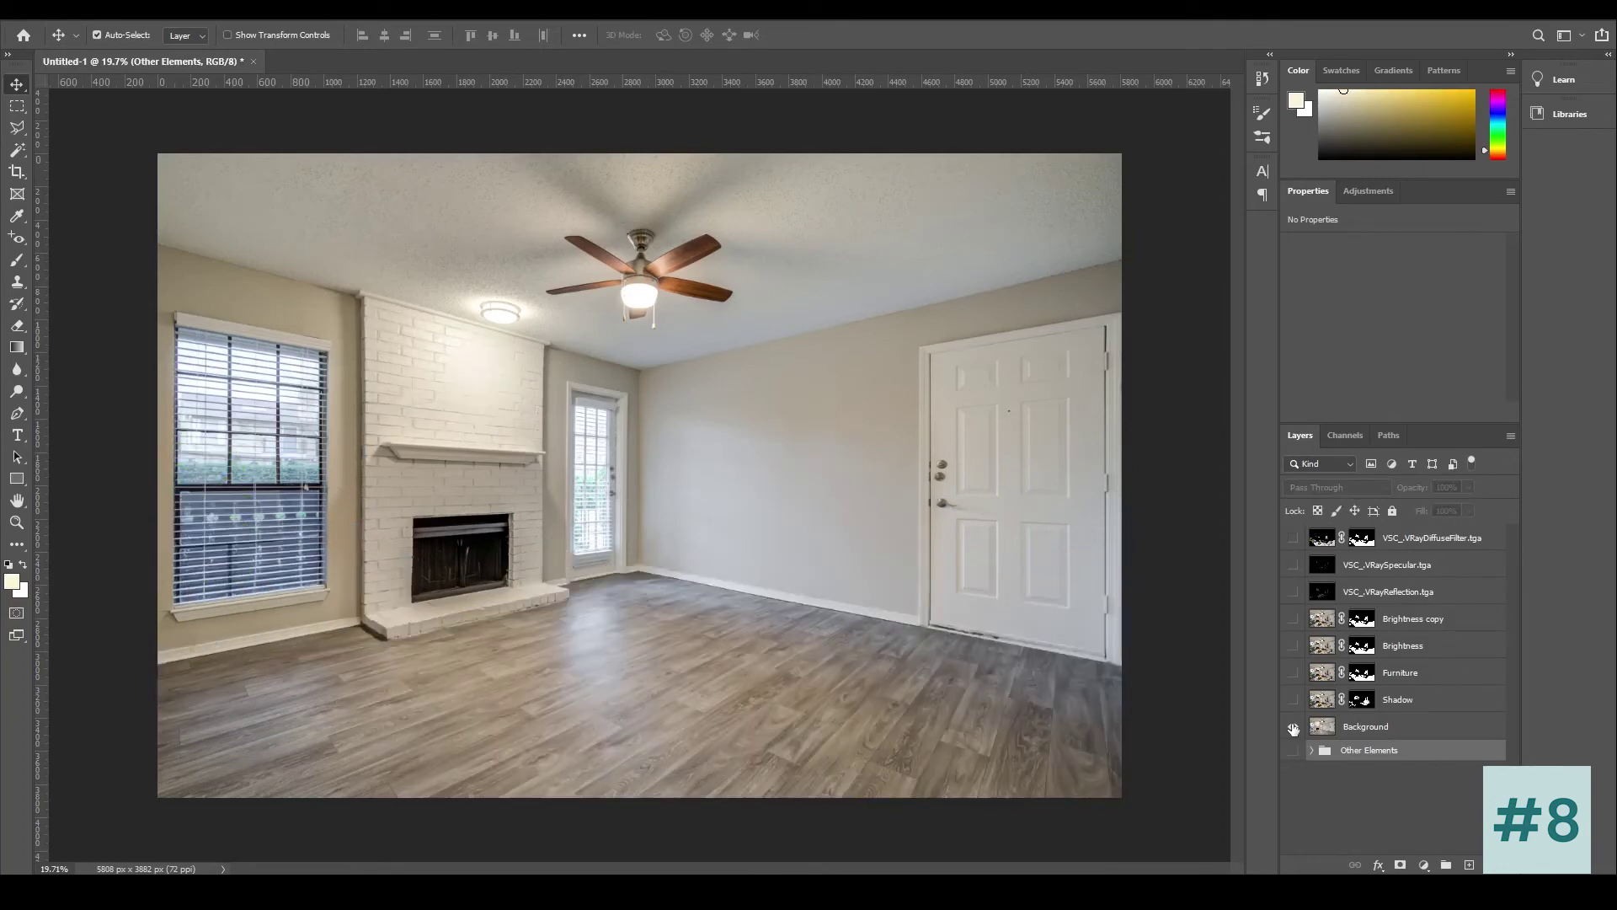
alt+click(1294, 727)
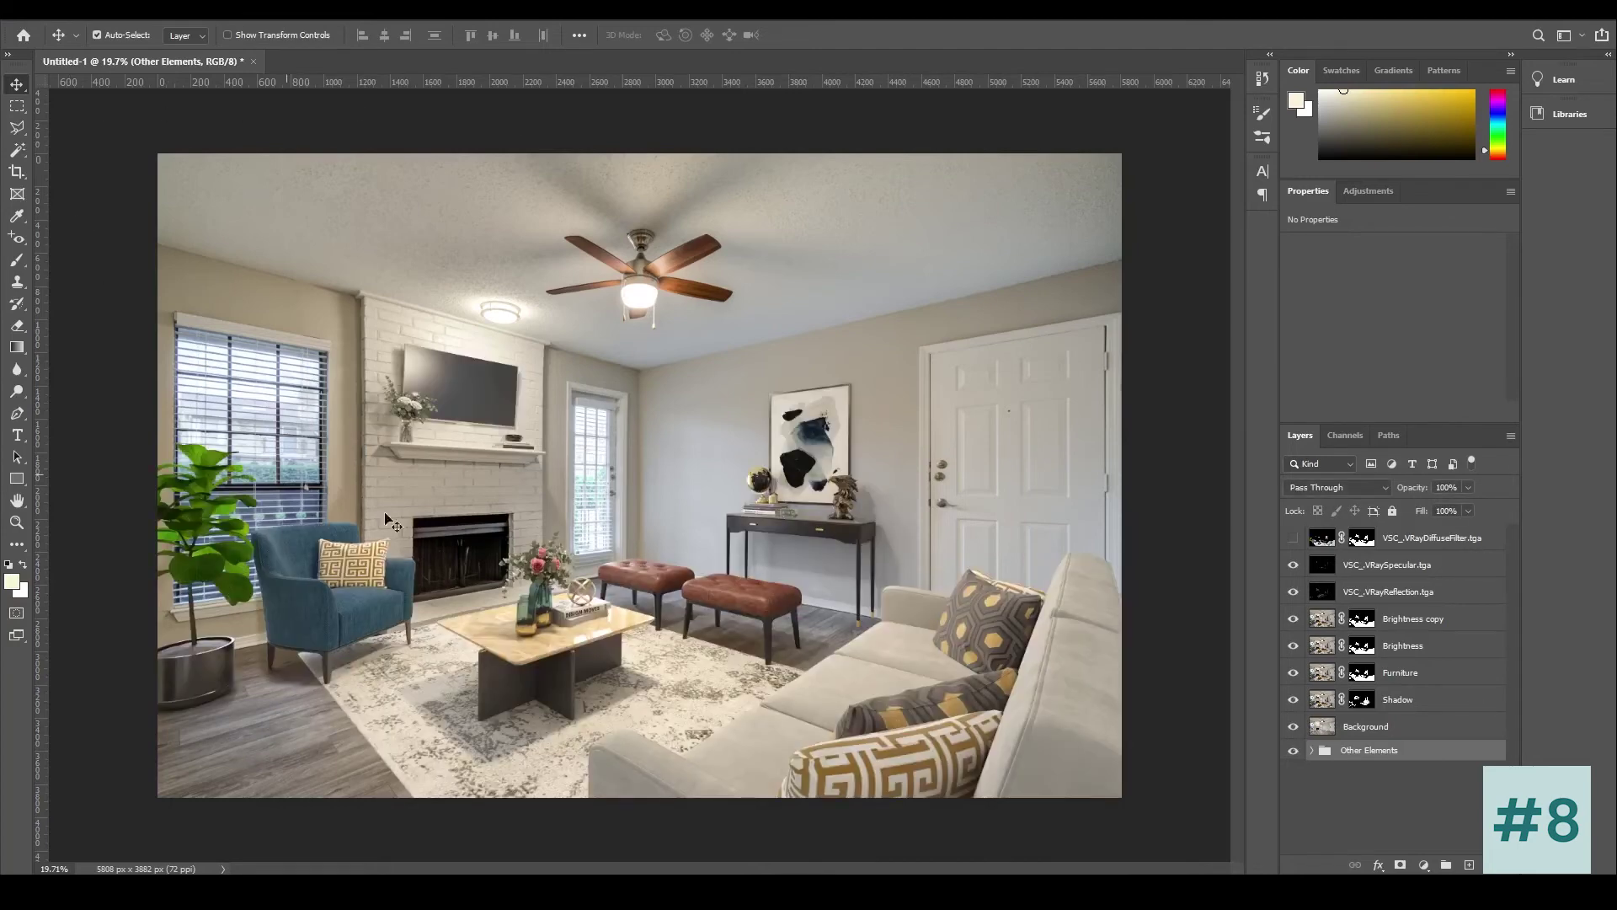
click(38, 18)
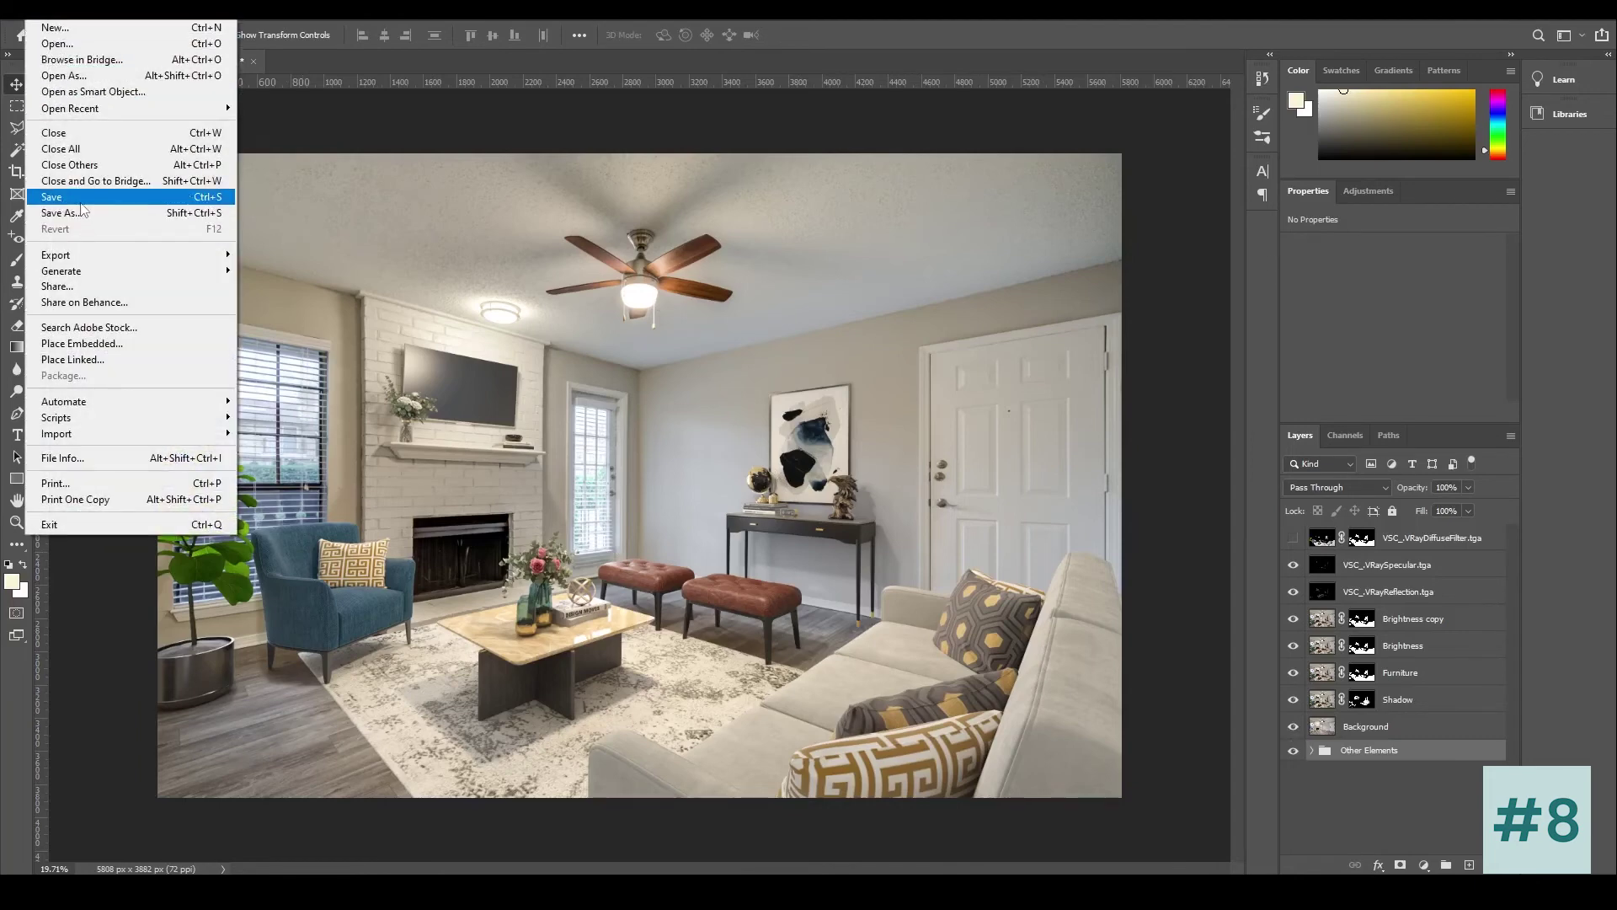
Step: Save the composite as VSC.psd
click(81, 200)
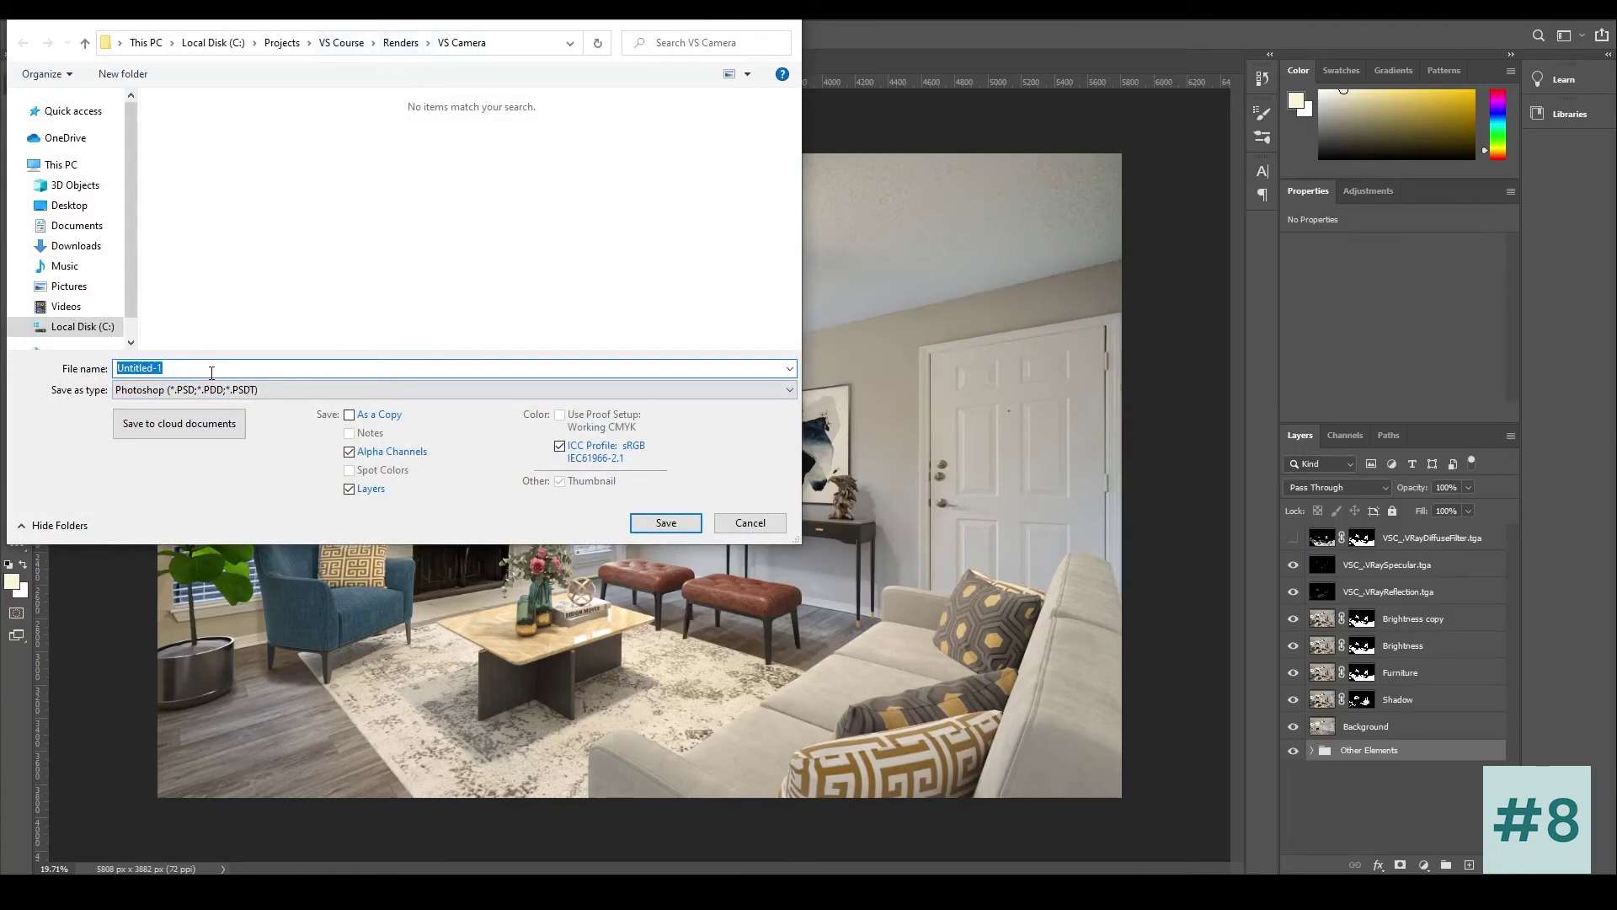
text(VSC)
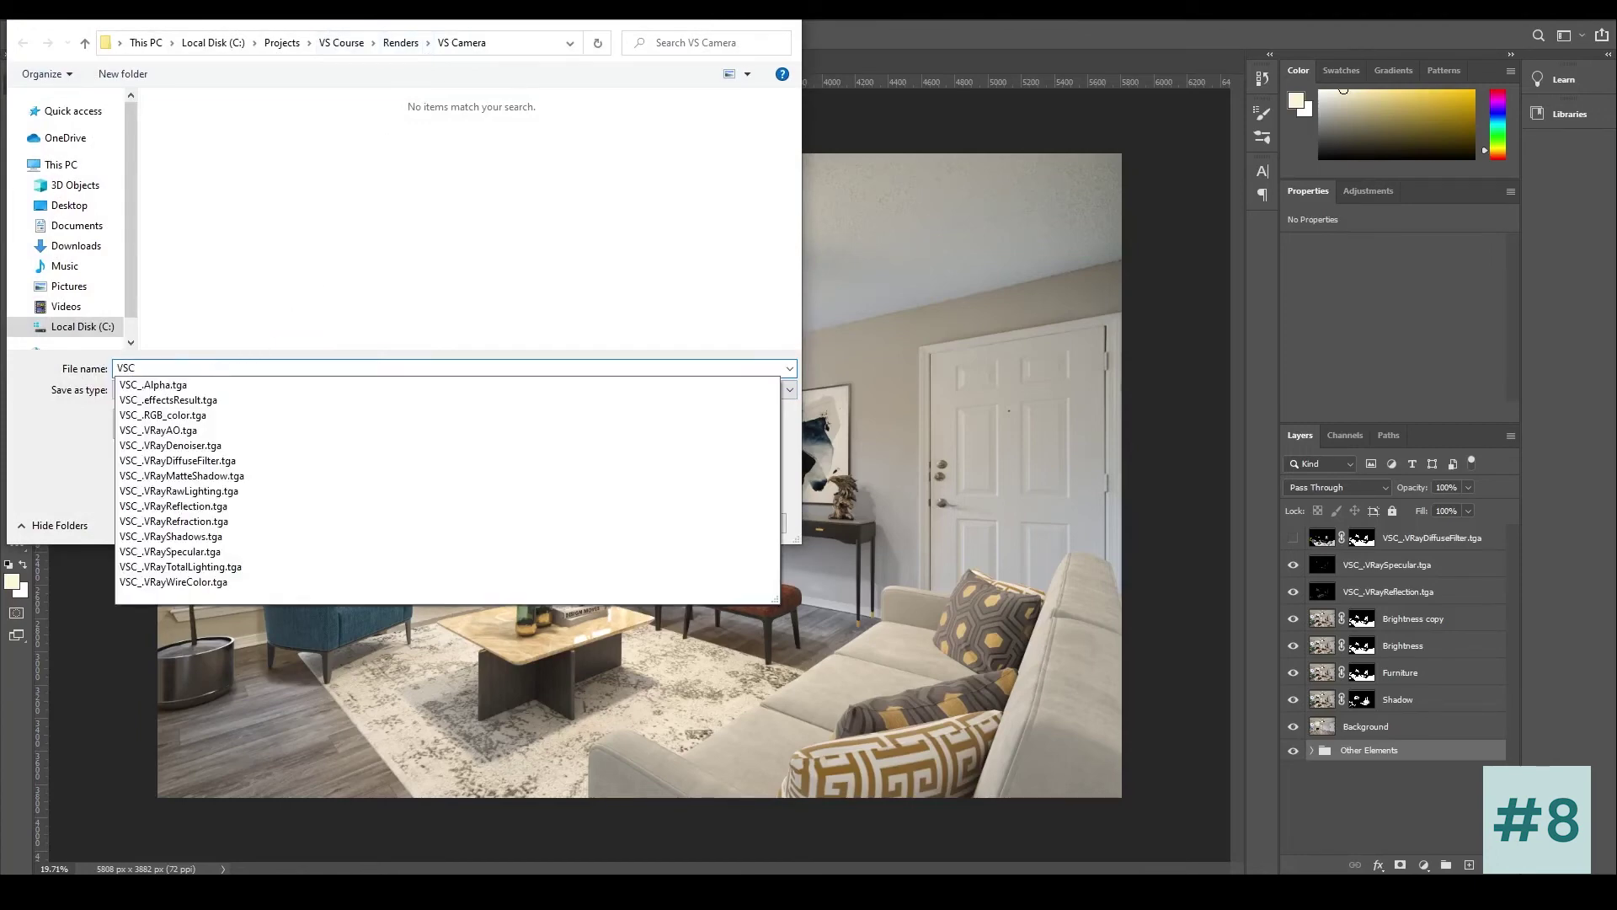
key(Return)
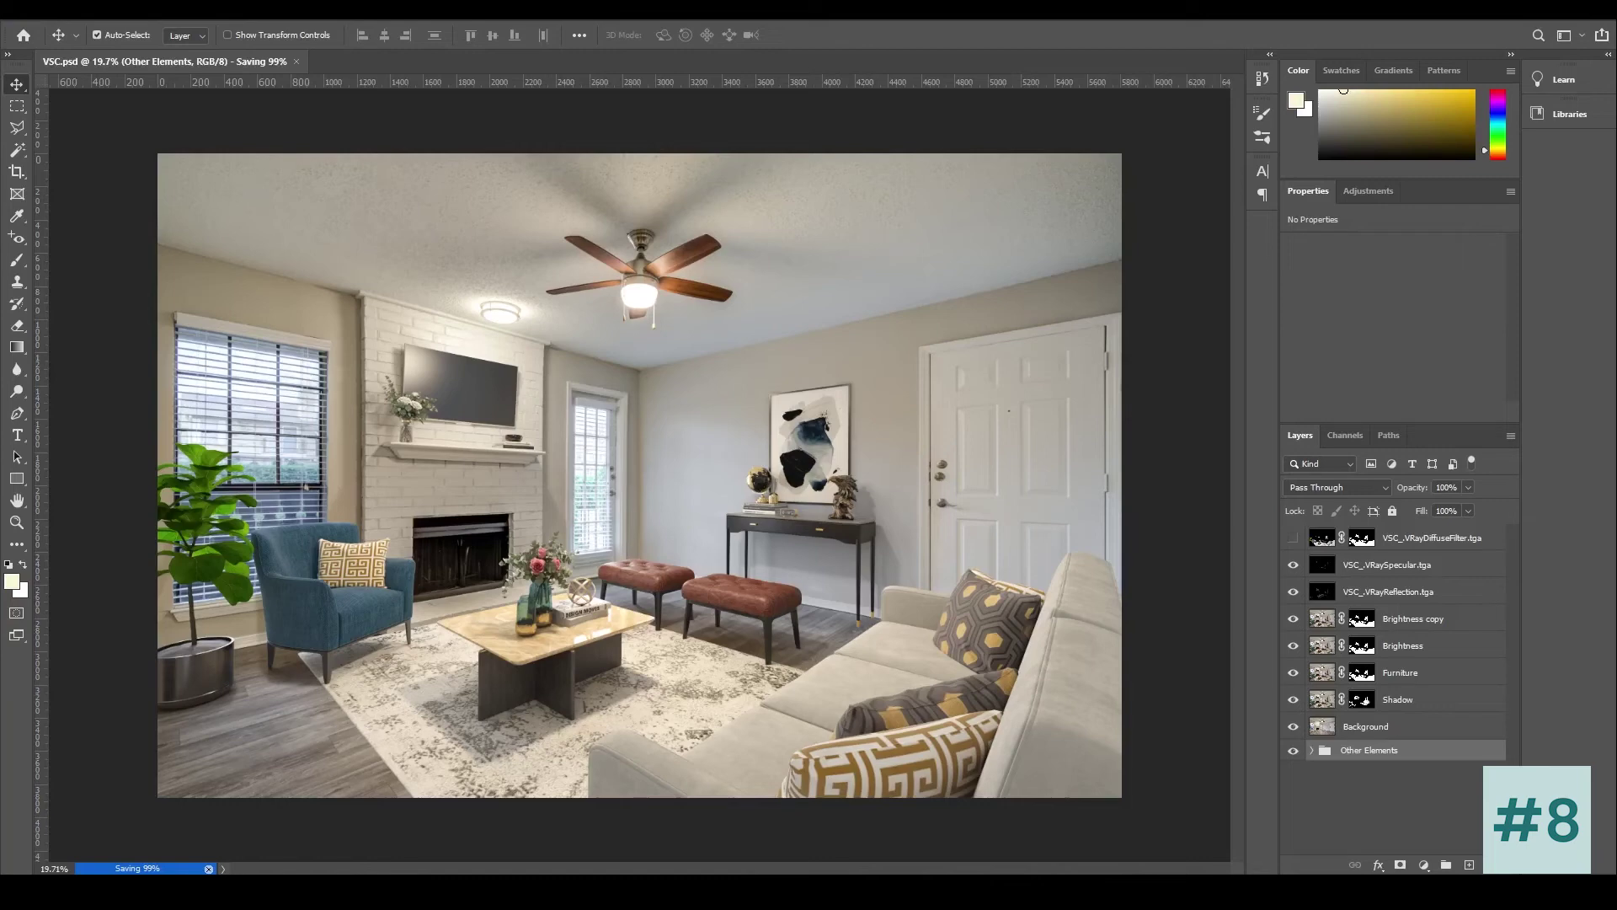
Step: Save a copy as VSC JPEG at Quality 12 Maximum
key(alt+f)
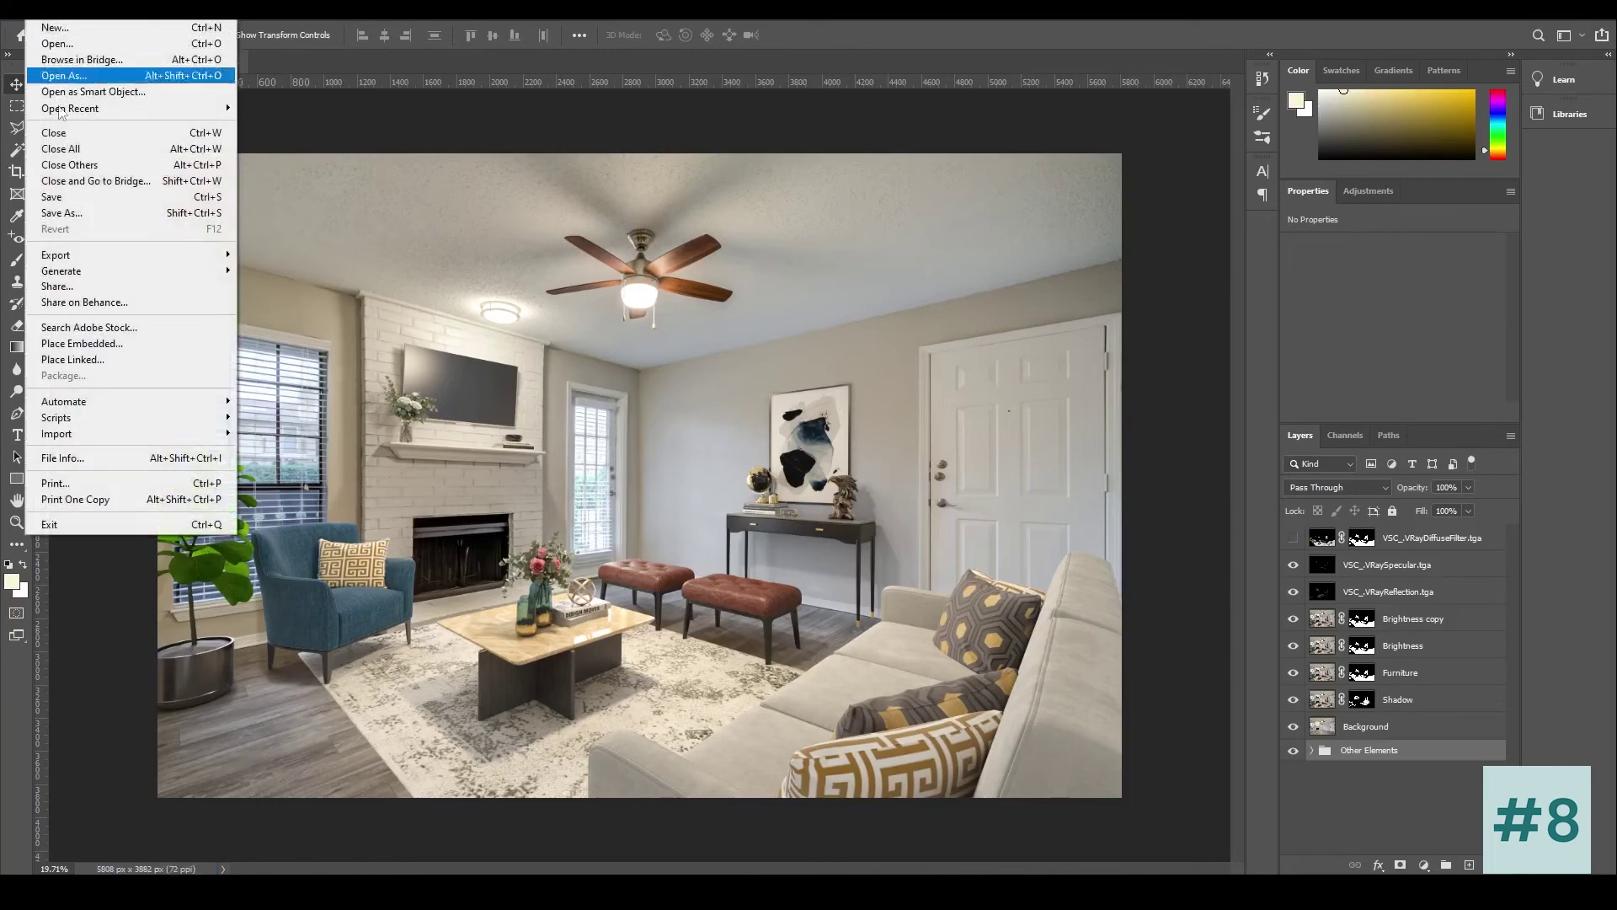
click(93, 211)
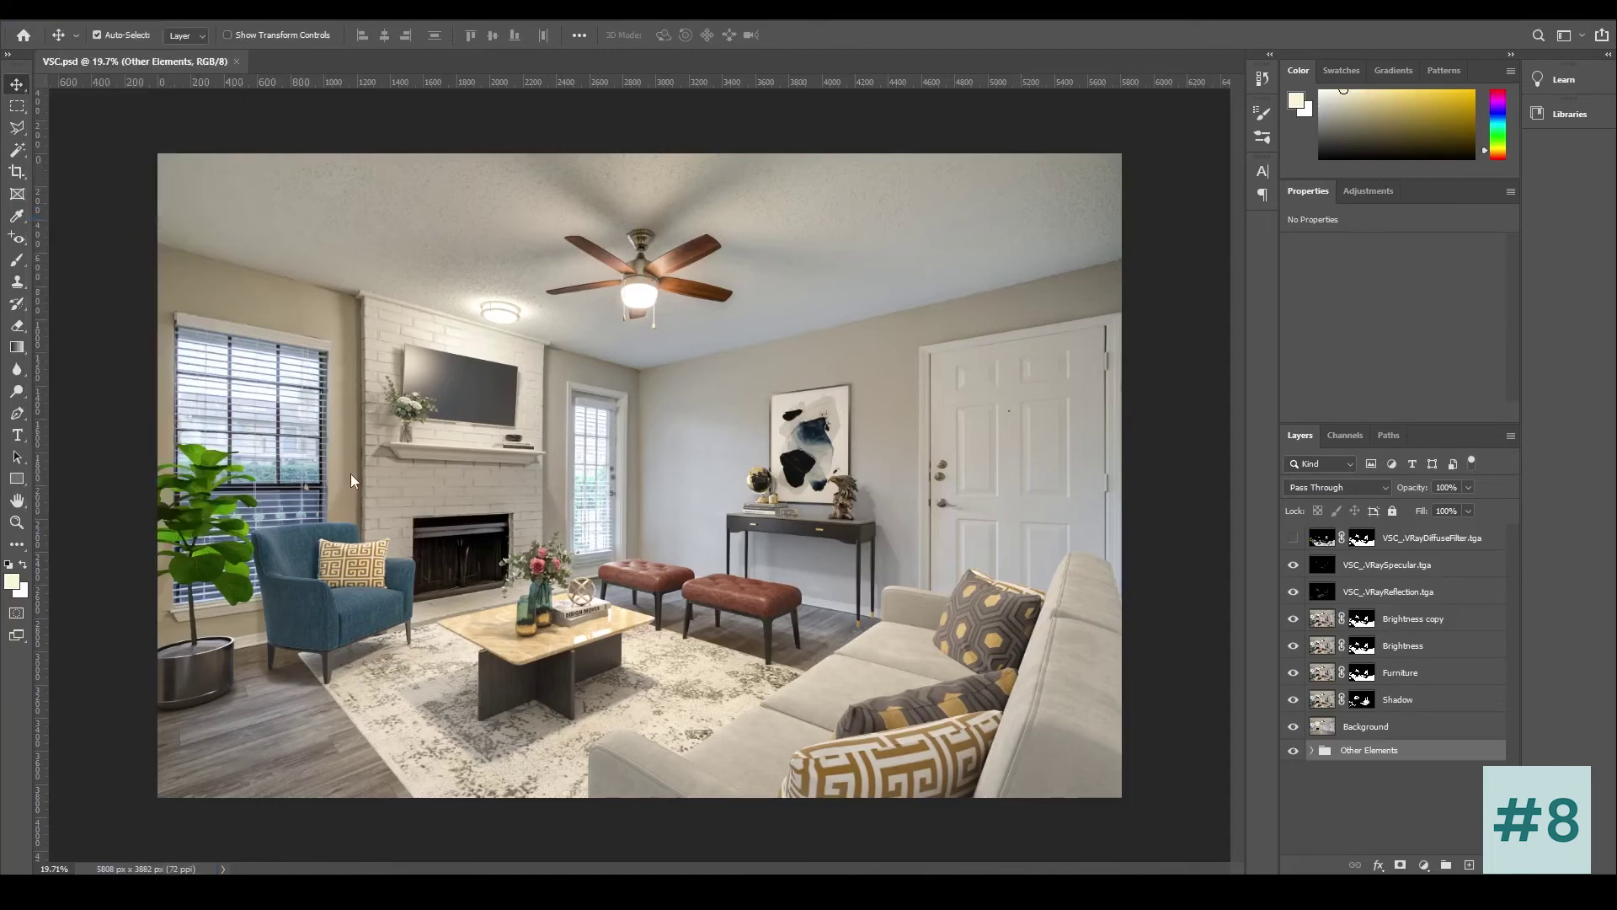
click(200, 390)
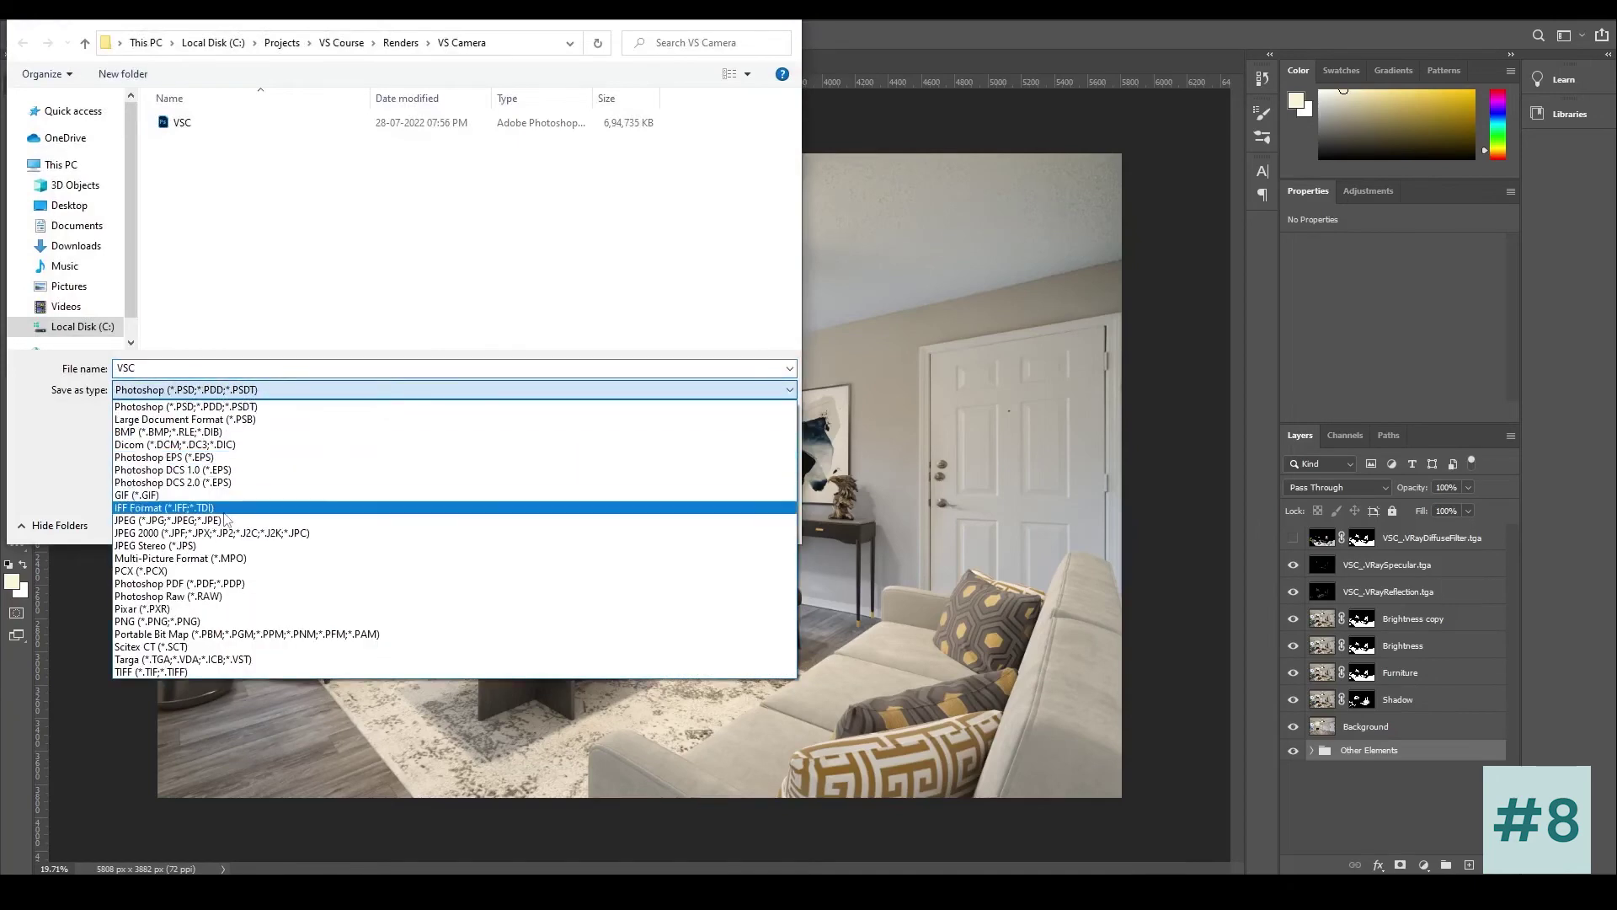
click(224, 516)
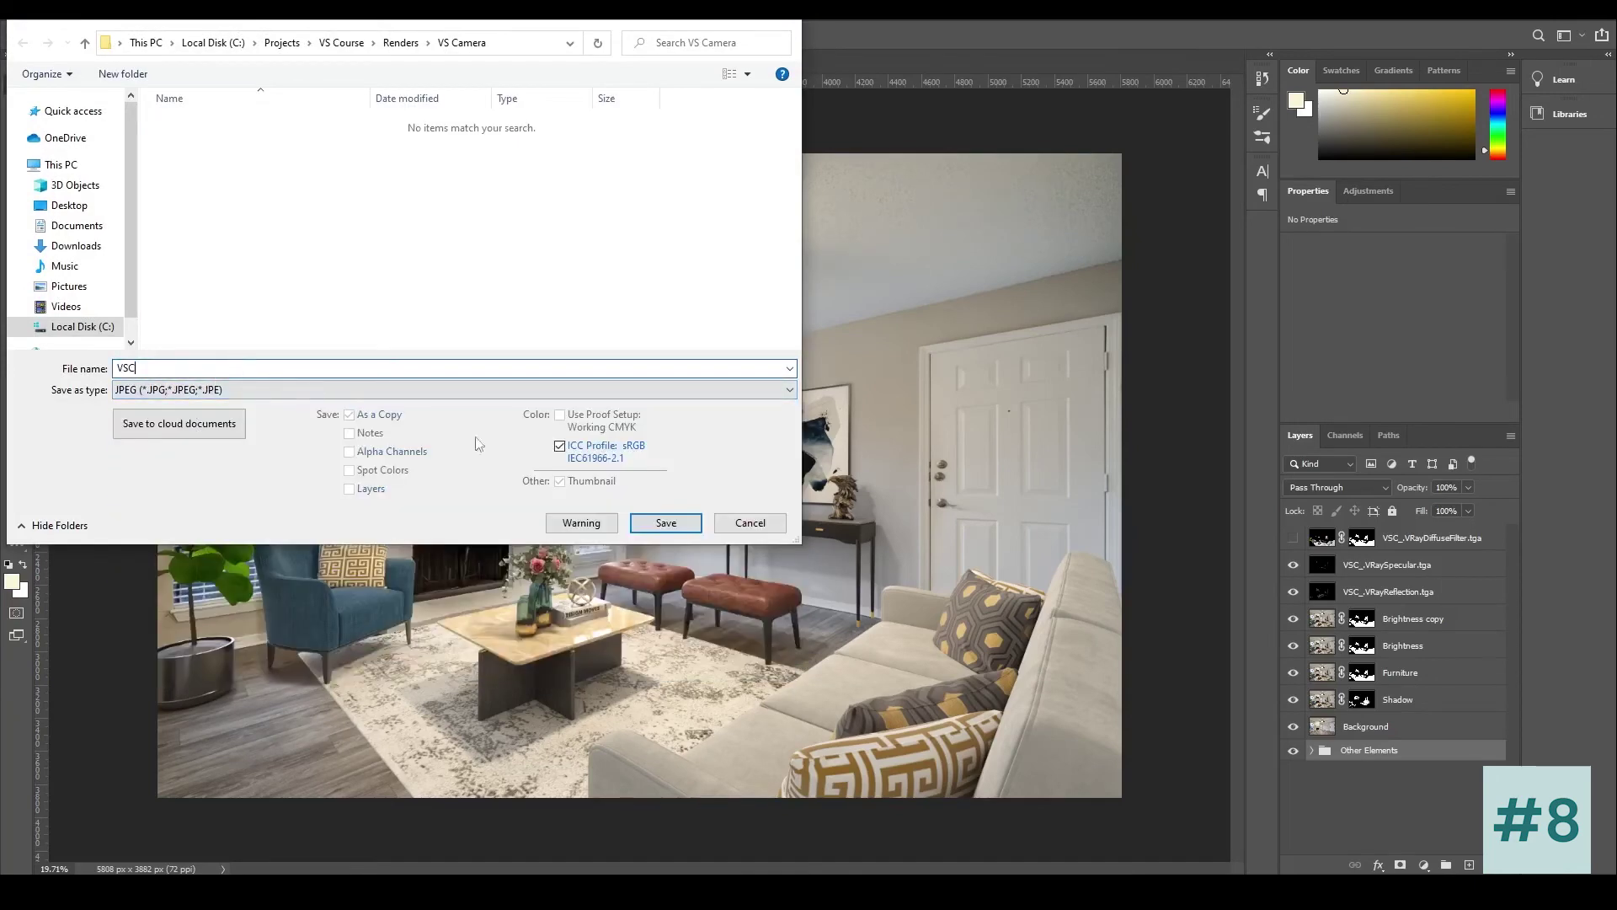
click(665, 522)
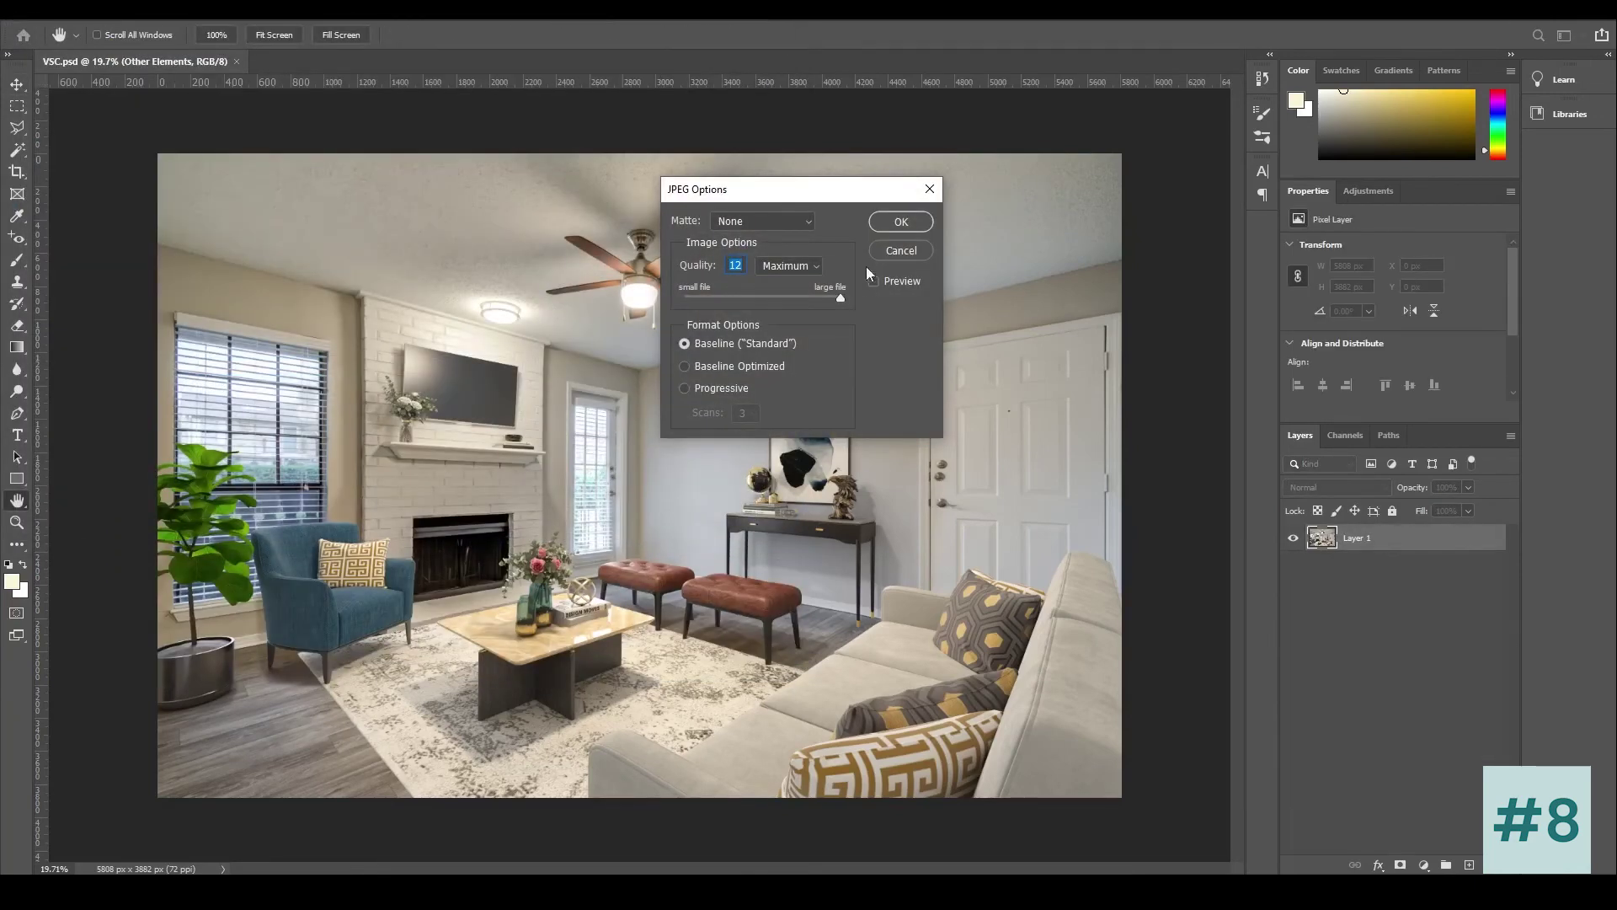
click(900, 222)
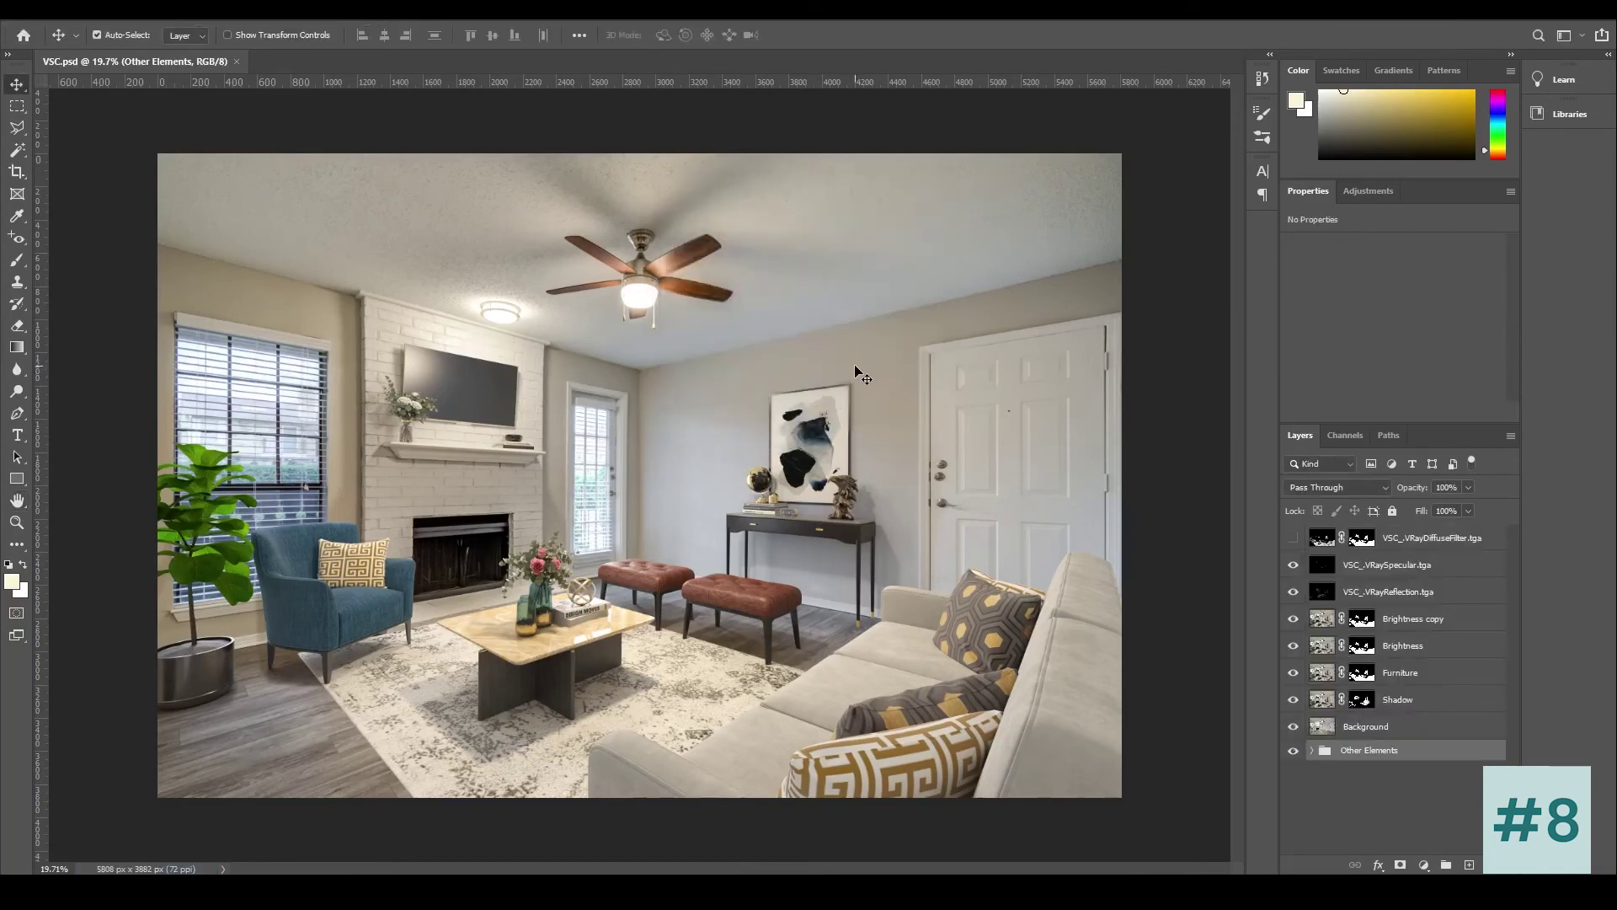
key(alt+Tab)
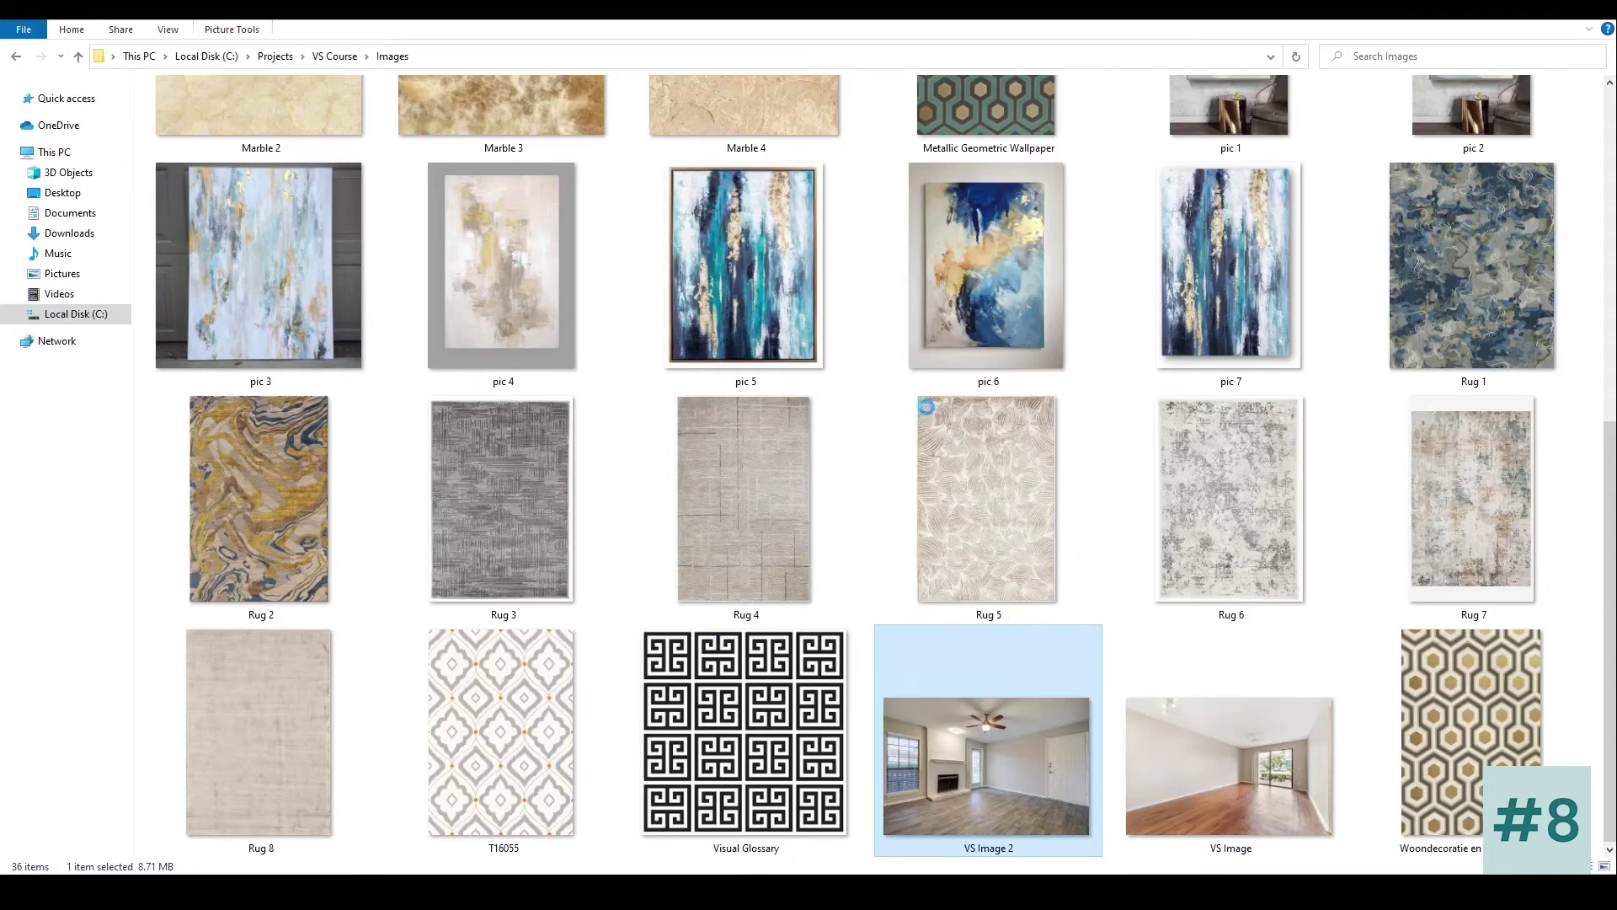
Step: Copy the VS Image 2 photo into the VS Course folder
key(shift+F10)
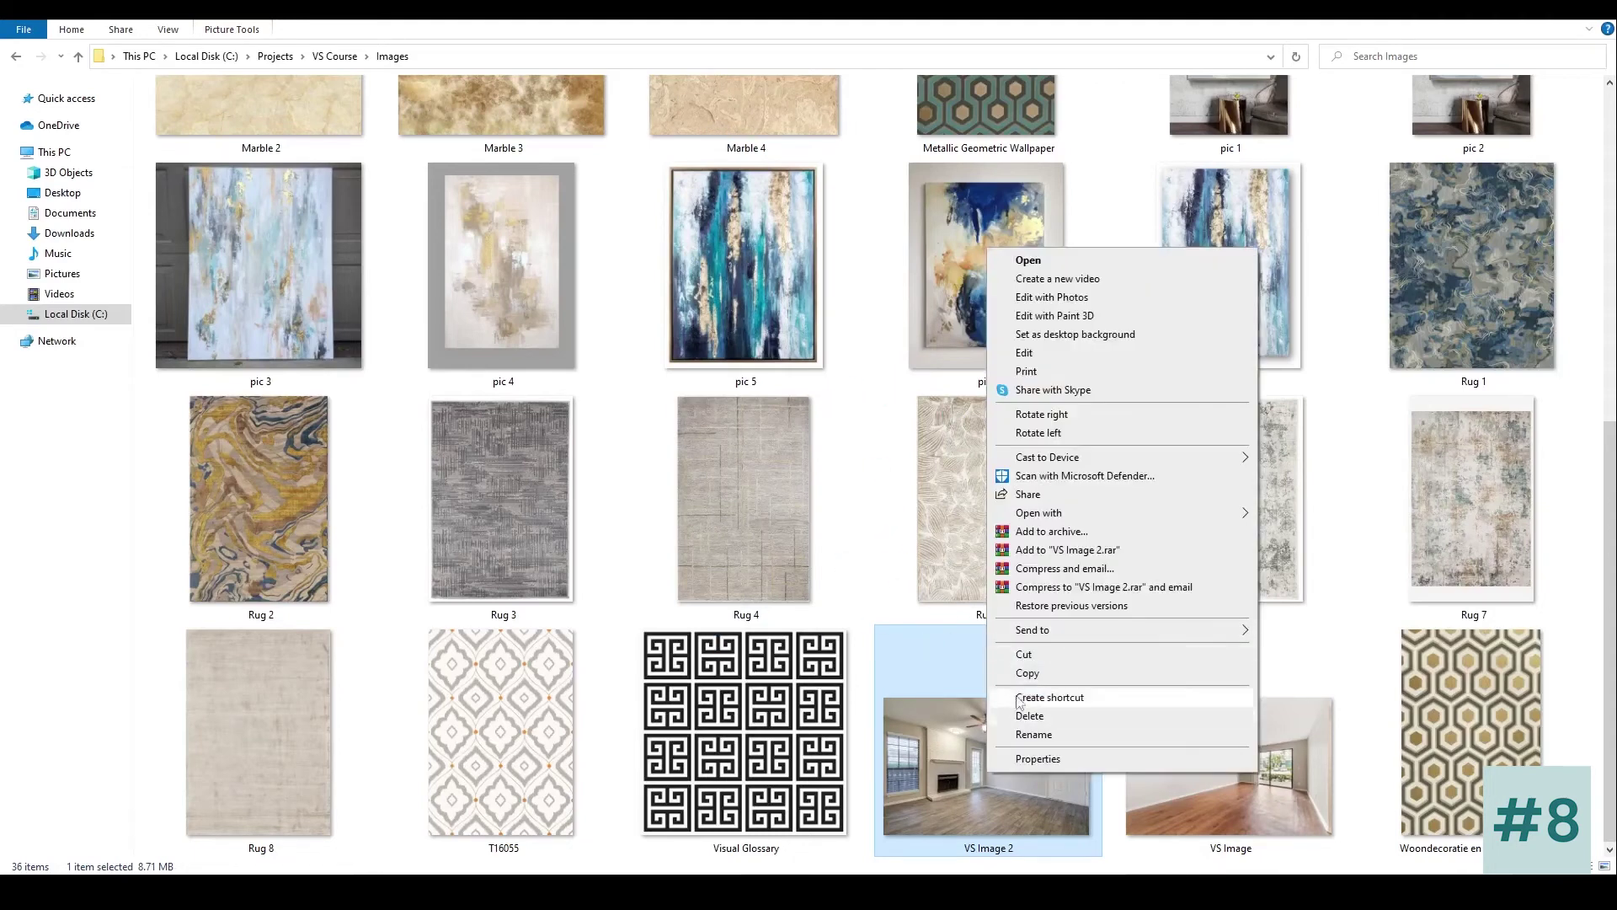
click(1027, 672)
click(335, 55)
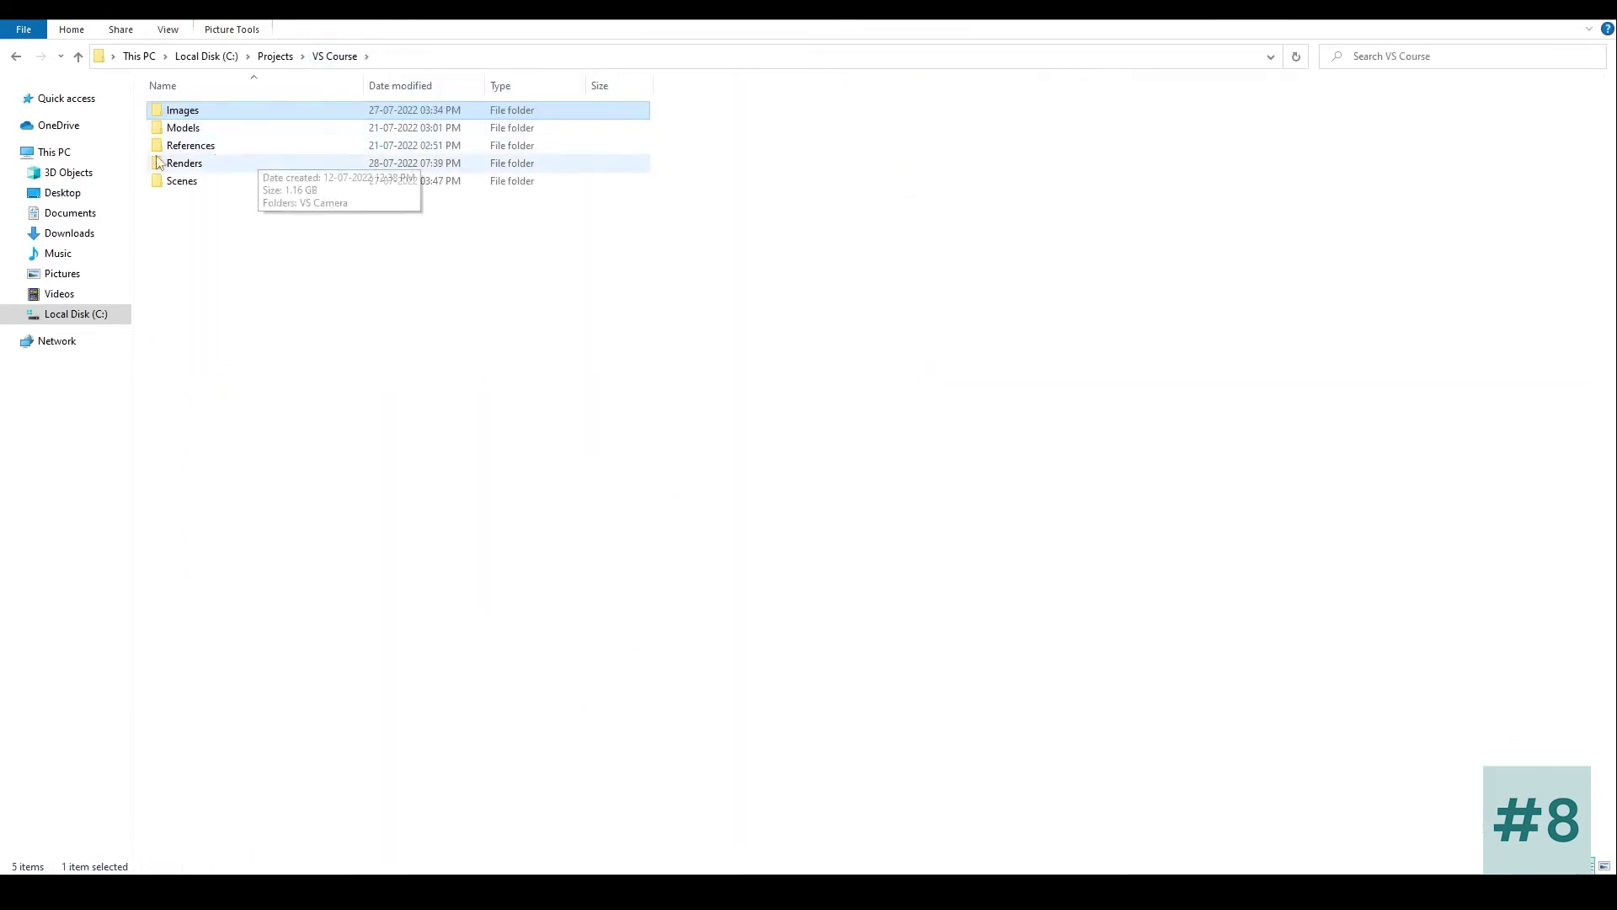
right_click(192, 263)
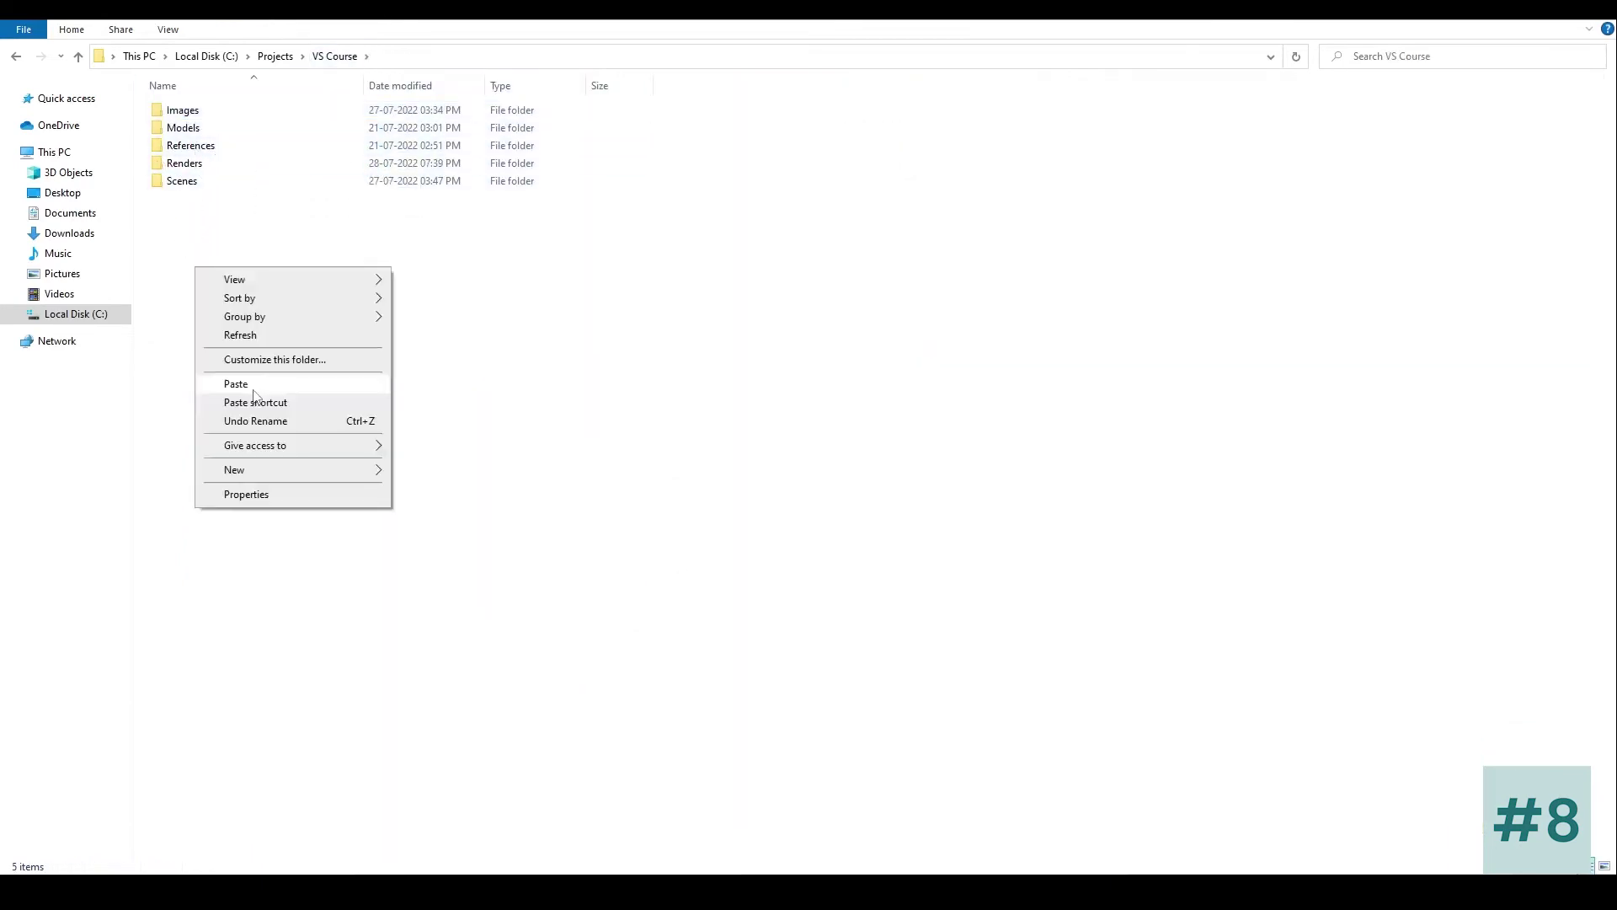
click(238, 384)
Step: Copy the VSC JPEG from Renders > VS Camera into the VS Course folder
double_click(188, 168)
double_click(212, 114)
right_click(187, 111)
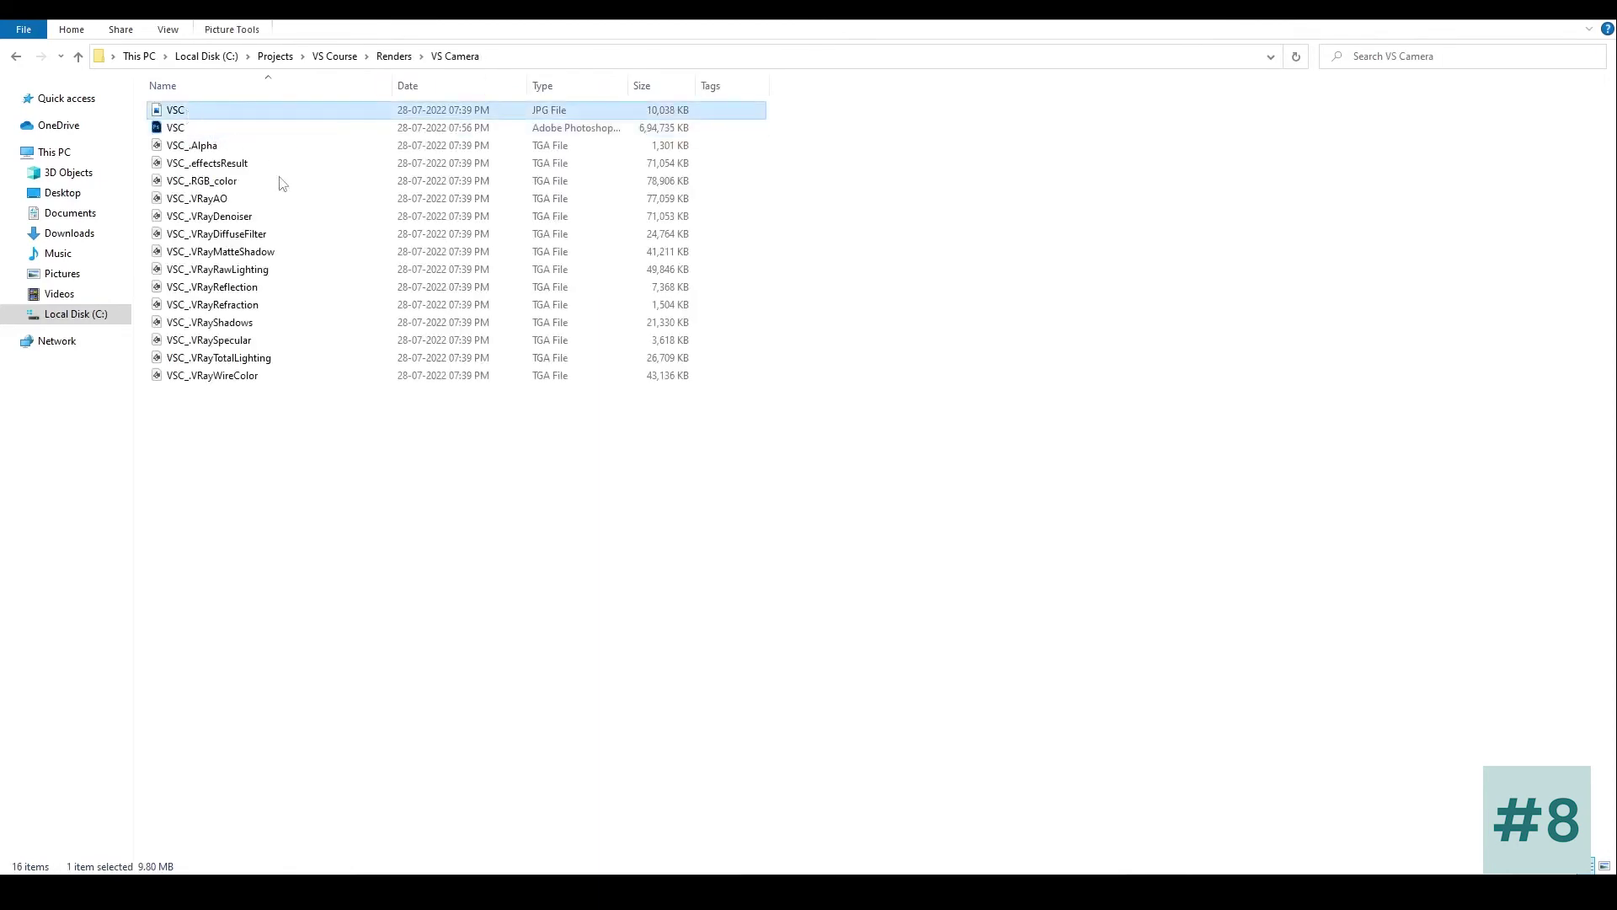
click(229, 536)
click(396, 55)
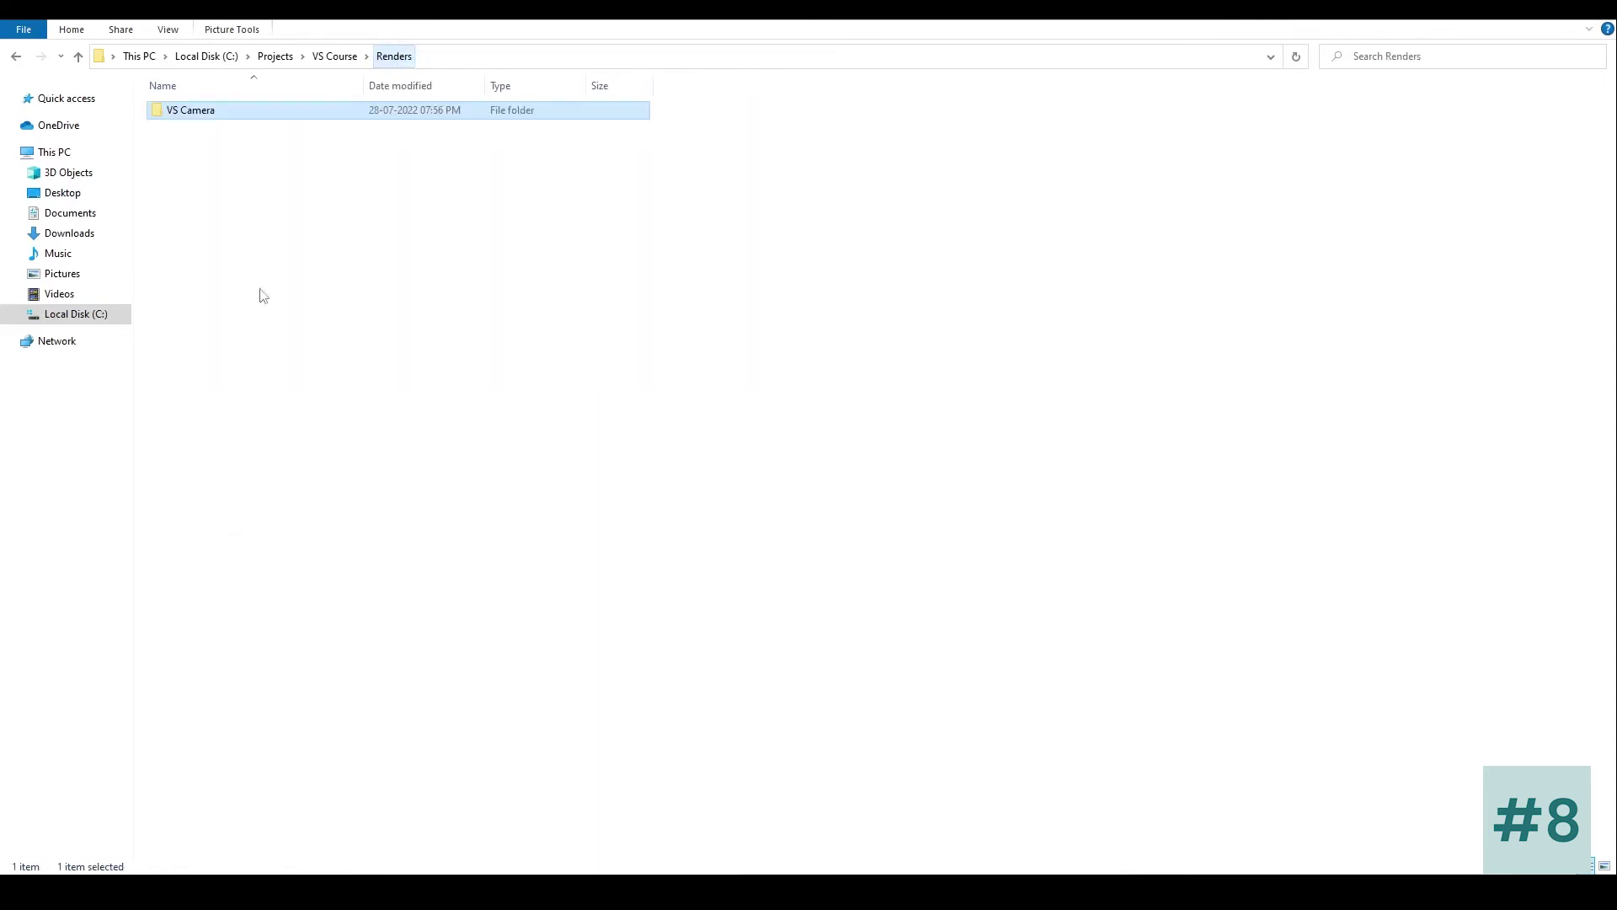
click(335, 55)
right_click(198, 225)
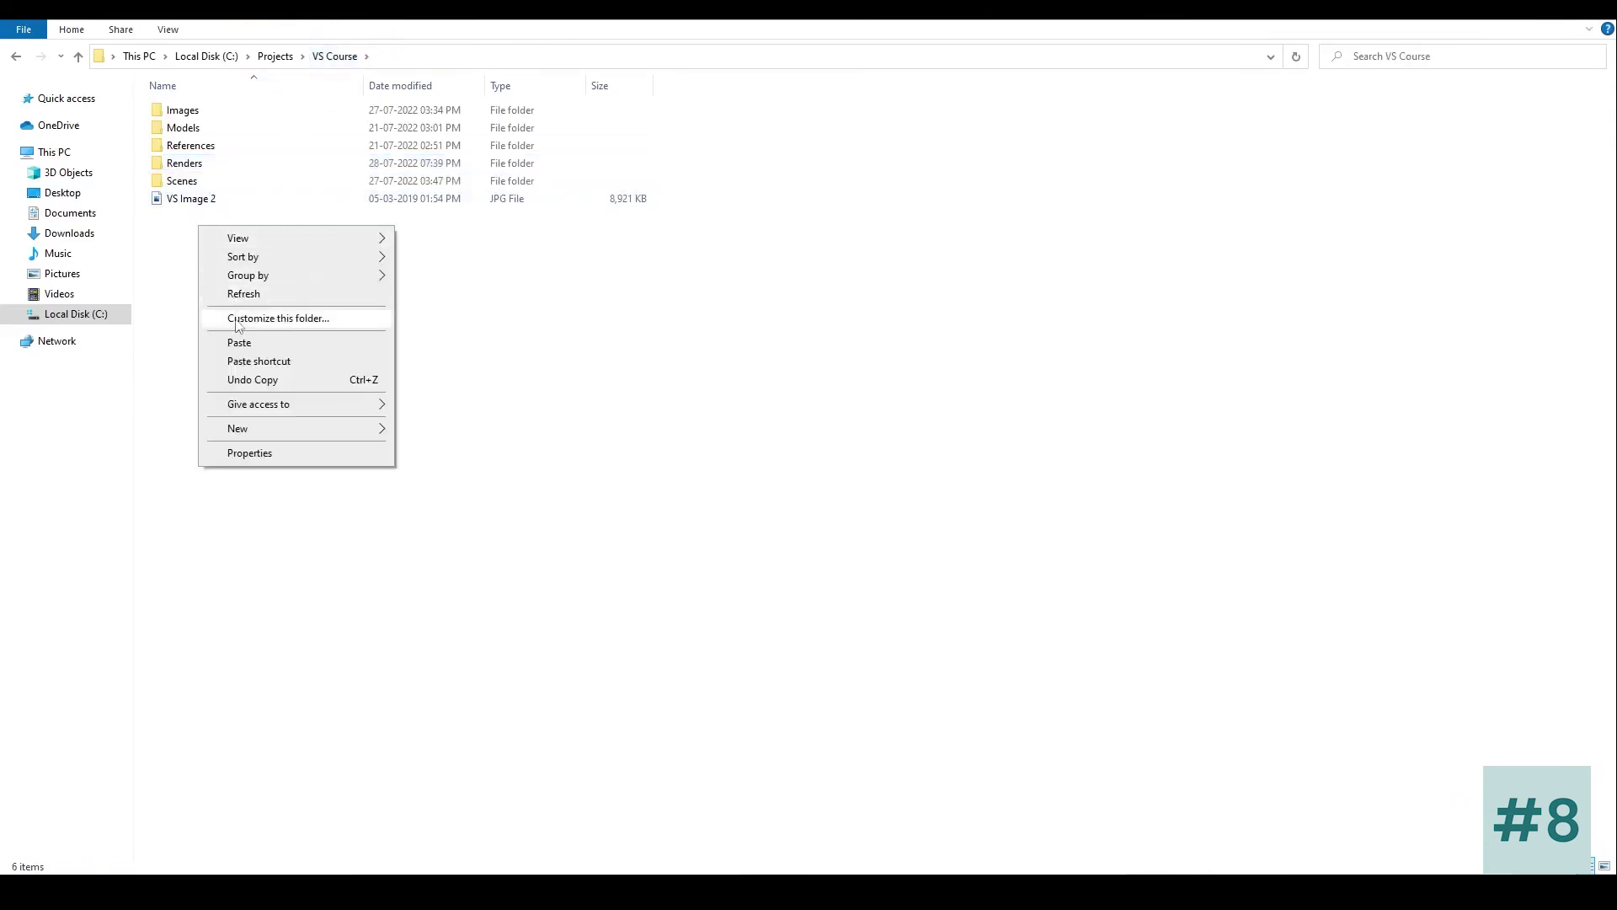
click(237, 342)
Step: Rename VS Image 2 to VS OG and open it full screen in the photo viewer
click(204, 207)
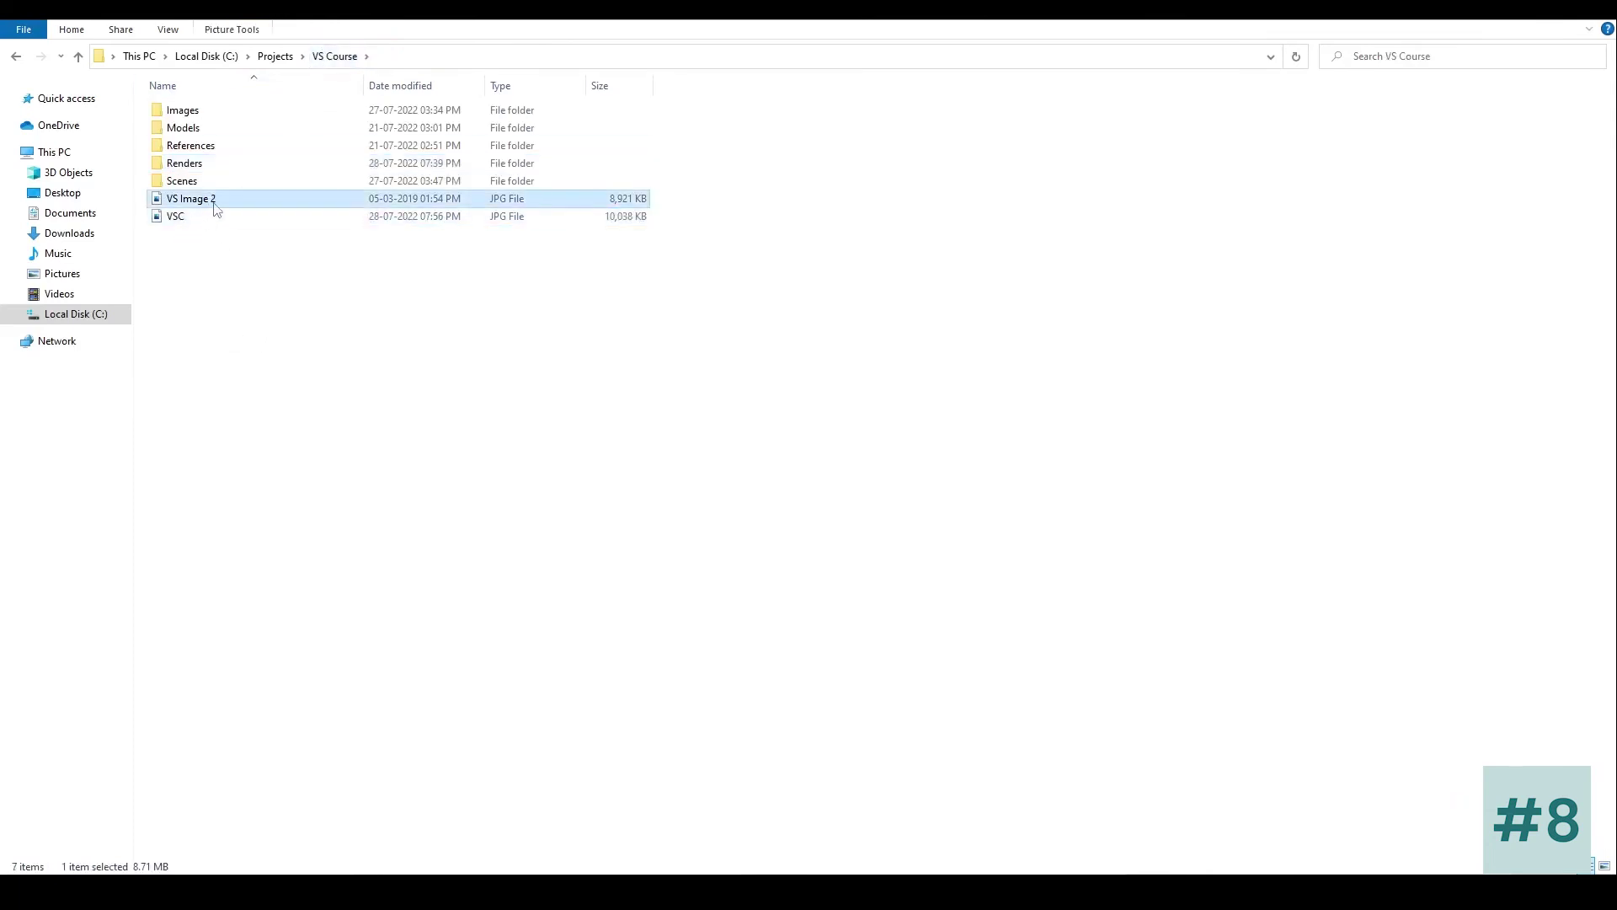
key(F2)
key(End)
key(ctrl+shift+Left)
key(ctrl+shift+Left)
text(O)
key(Return)
double_click(211, 202)
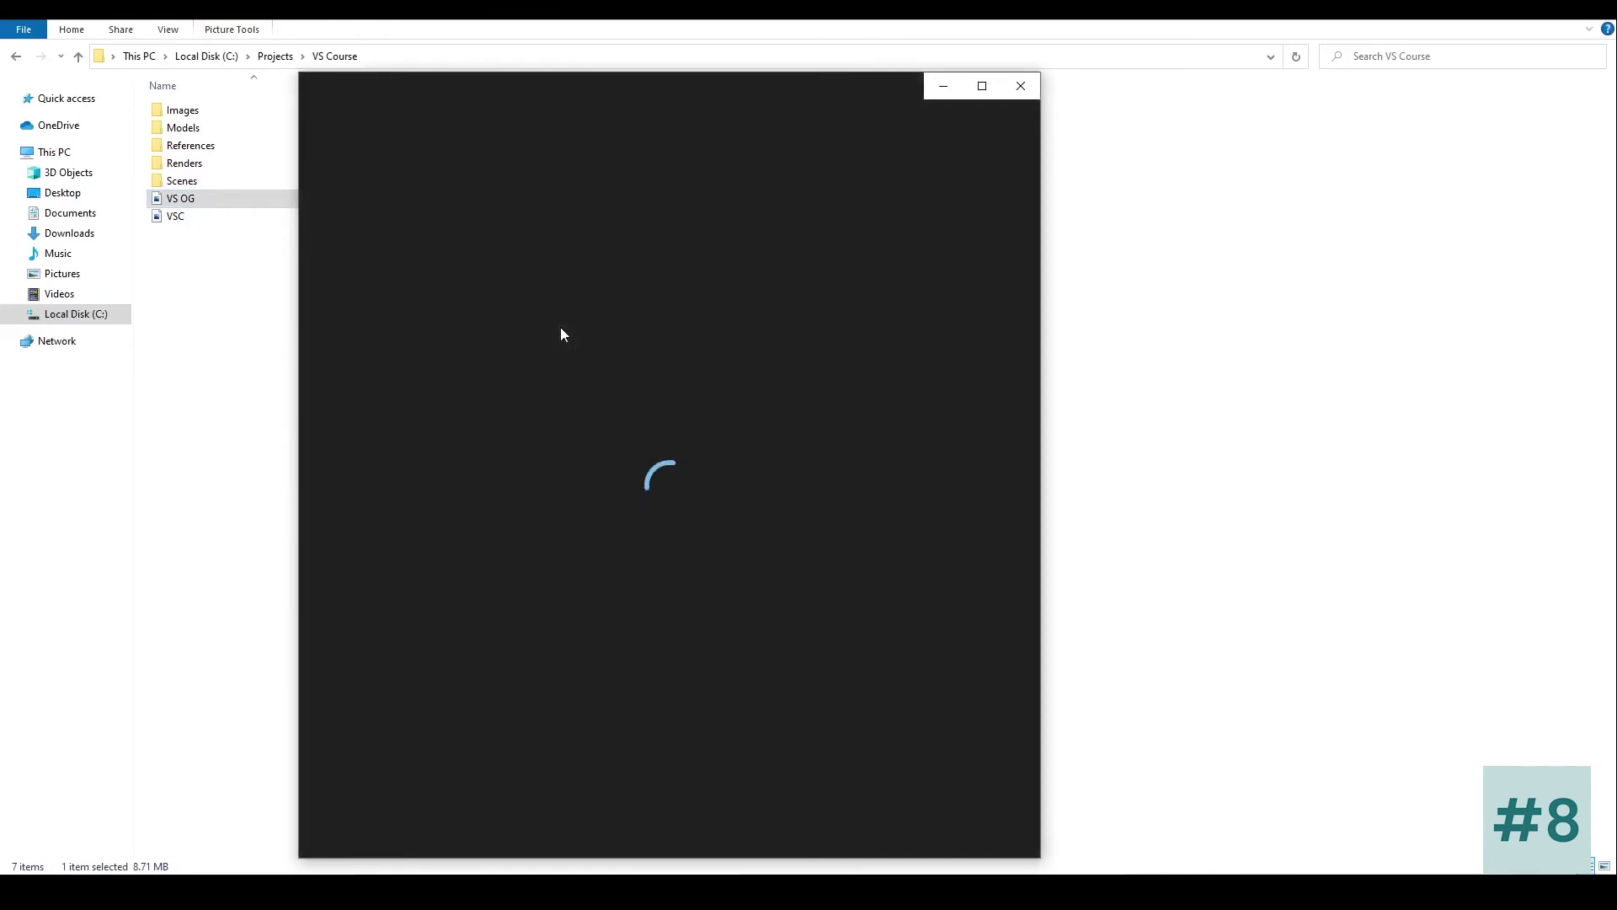
click(982, 85)
Step: Flip back and forth between VS OG.jpg and VSC.jpg, finishing on the furnished VSC.jpg
key(Right)
key(Left)
key(Right)
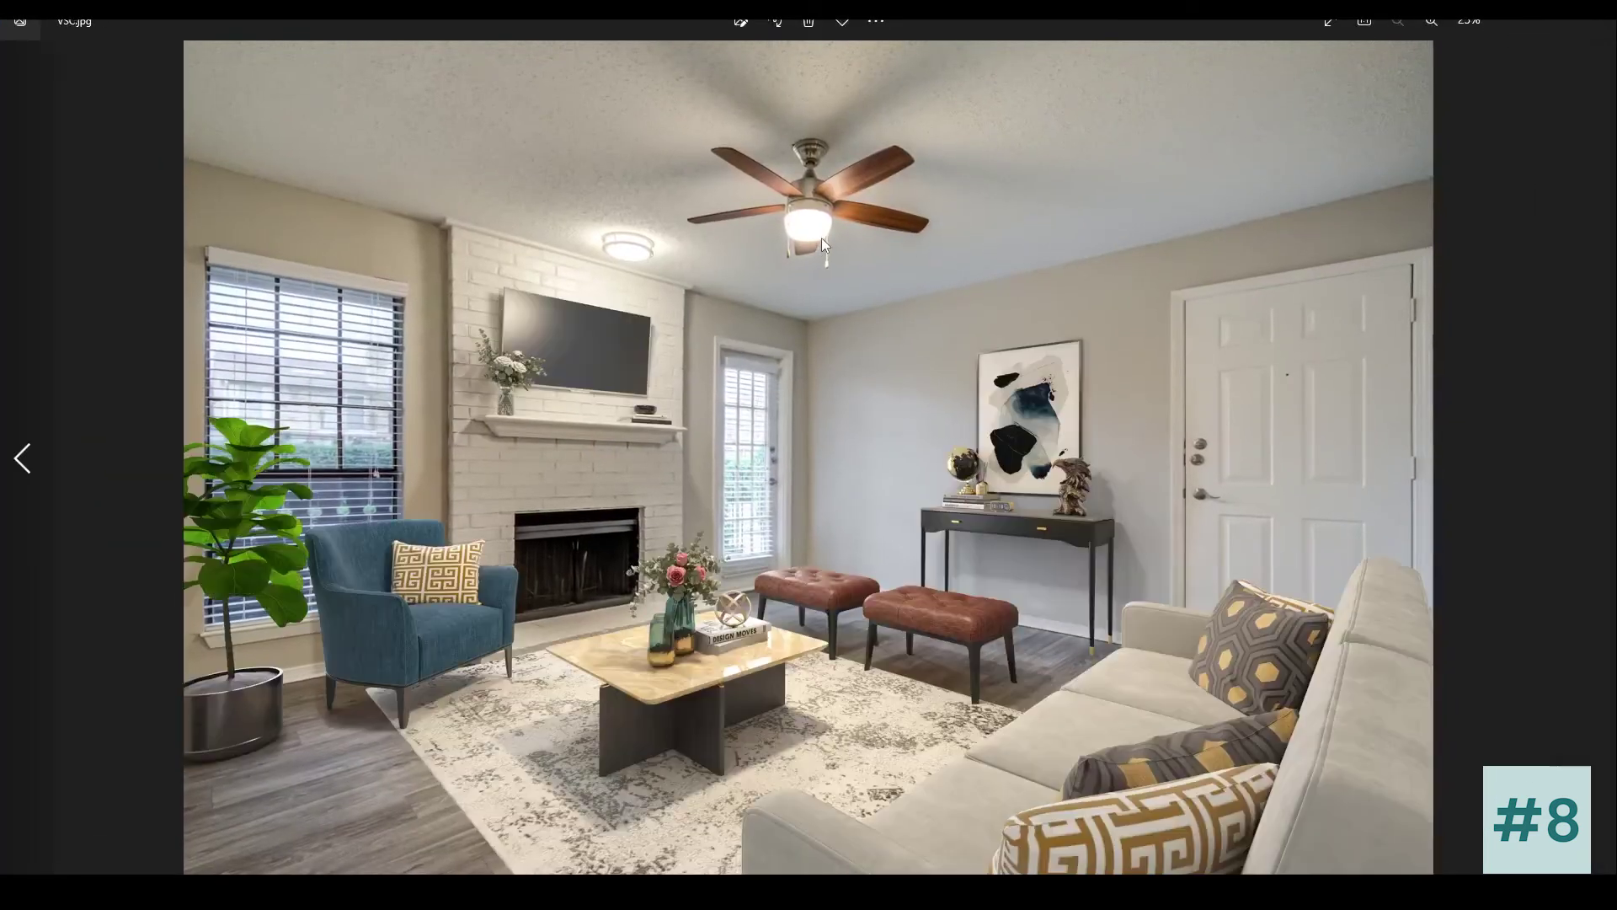
key(Left)
key(Right)
key(Left)
key(Right)
key(Left)
key(Right)
key(Left)
key(Right)
key(Left)
key(Right)
key(Left)
key(Right)
scroll(503, 385, up, 5)
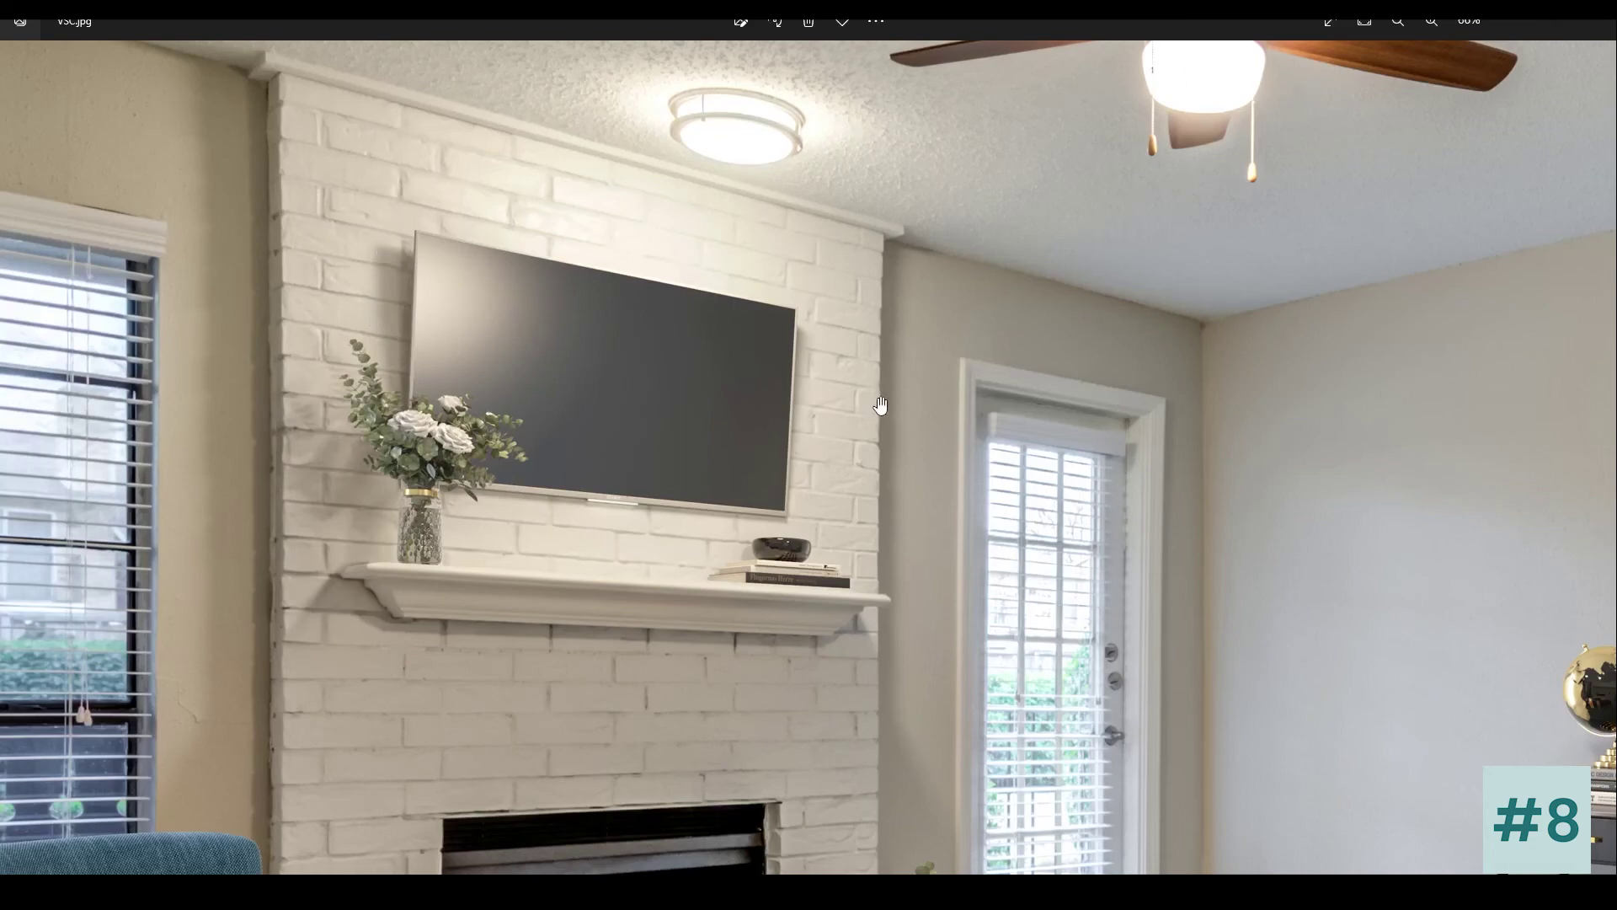
scroll(884, 408, down, 3)
scroll(886, 406, down, 2)
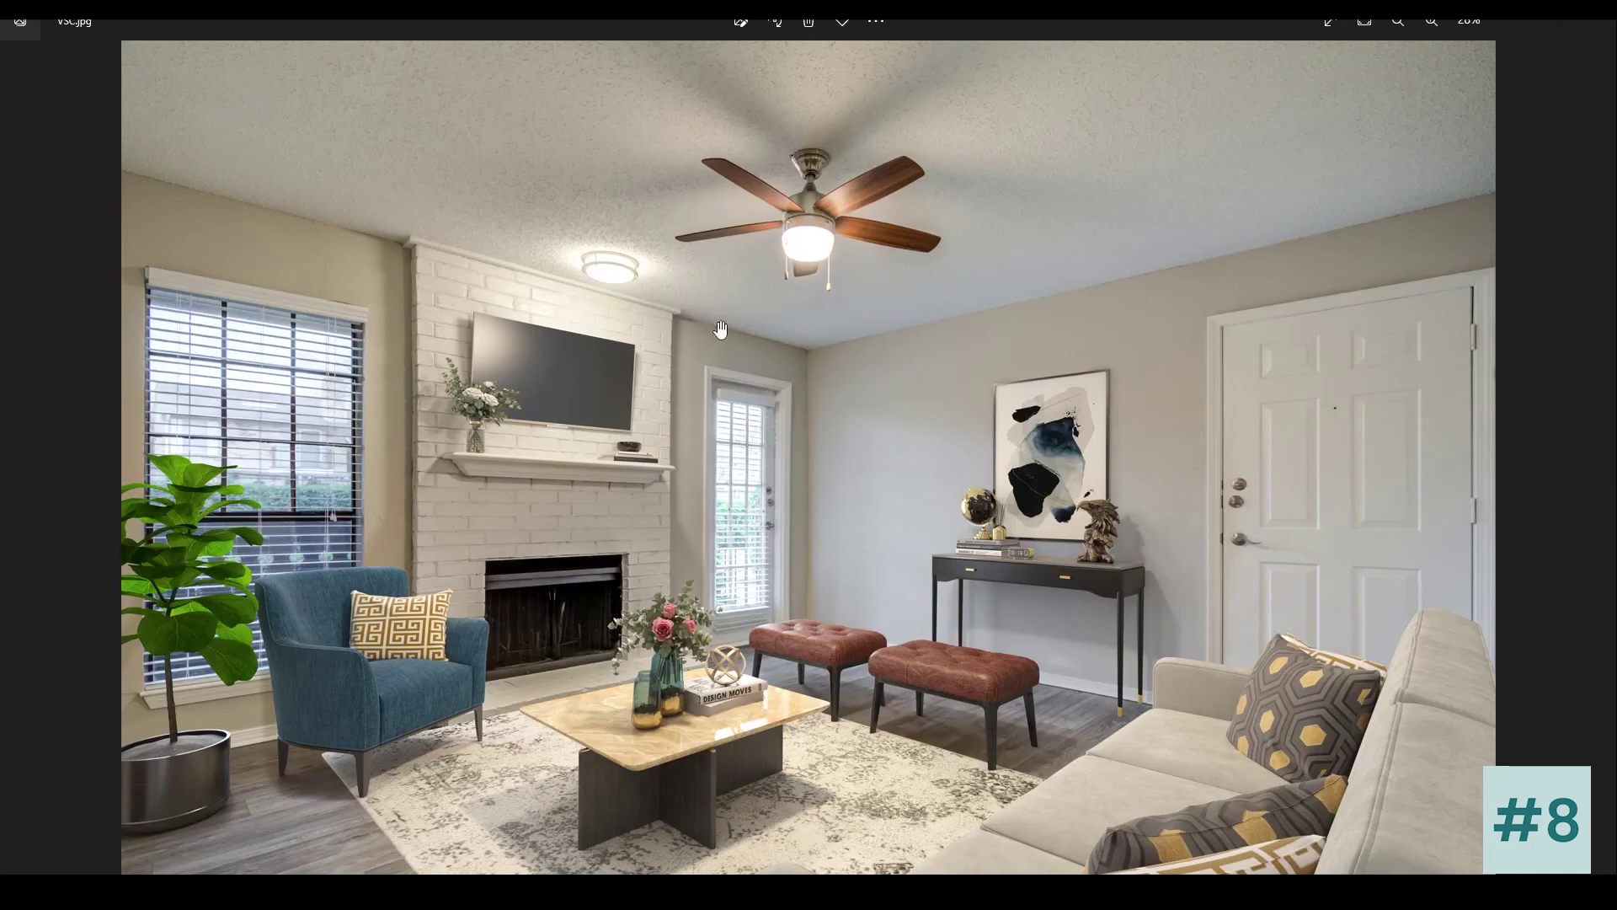
double_click(997, 537)
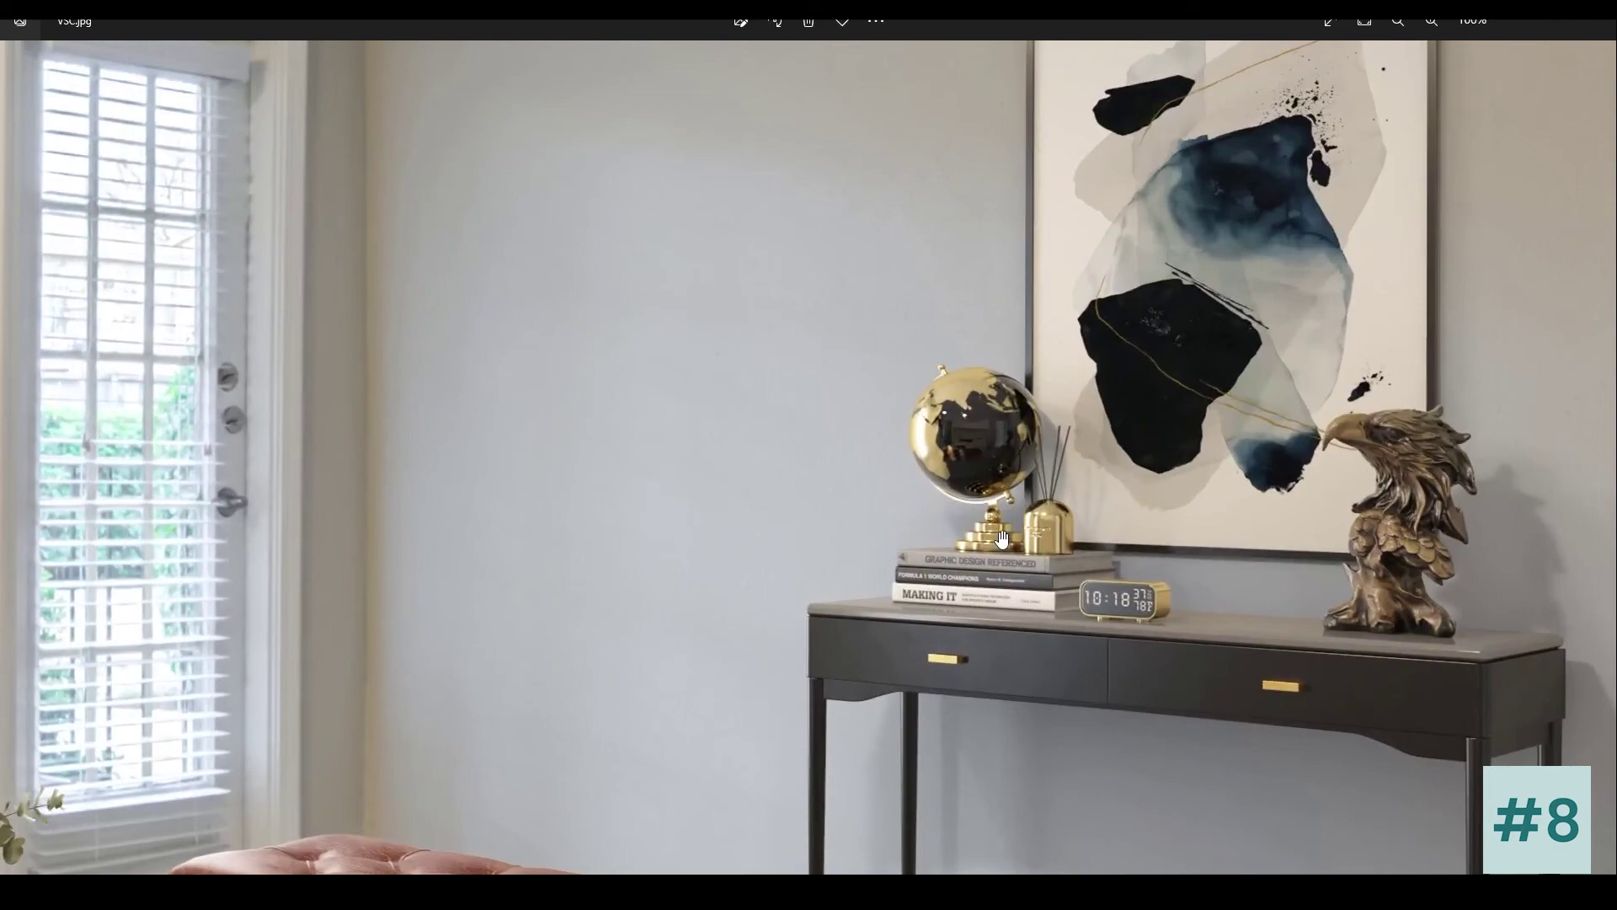
double_click(1002, 537)
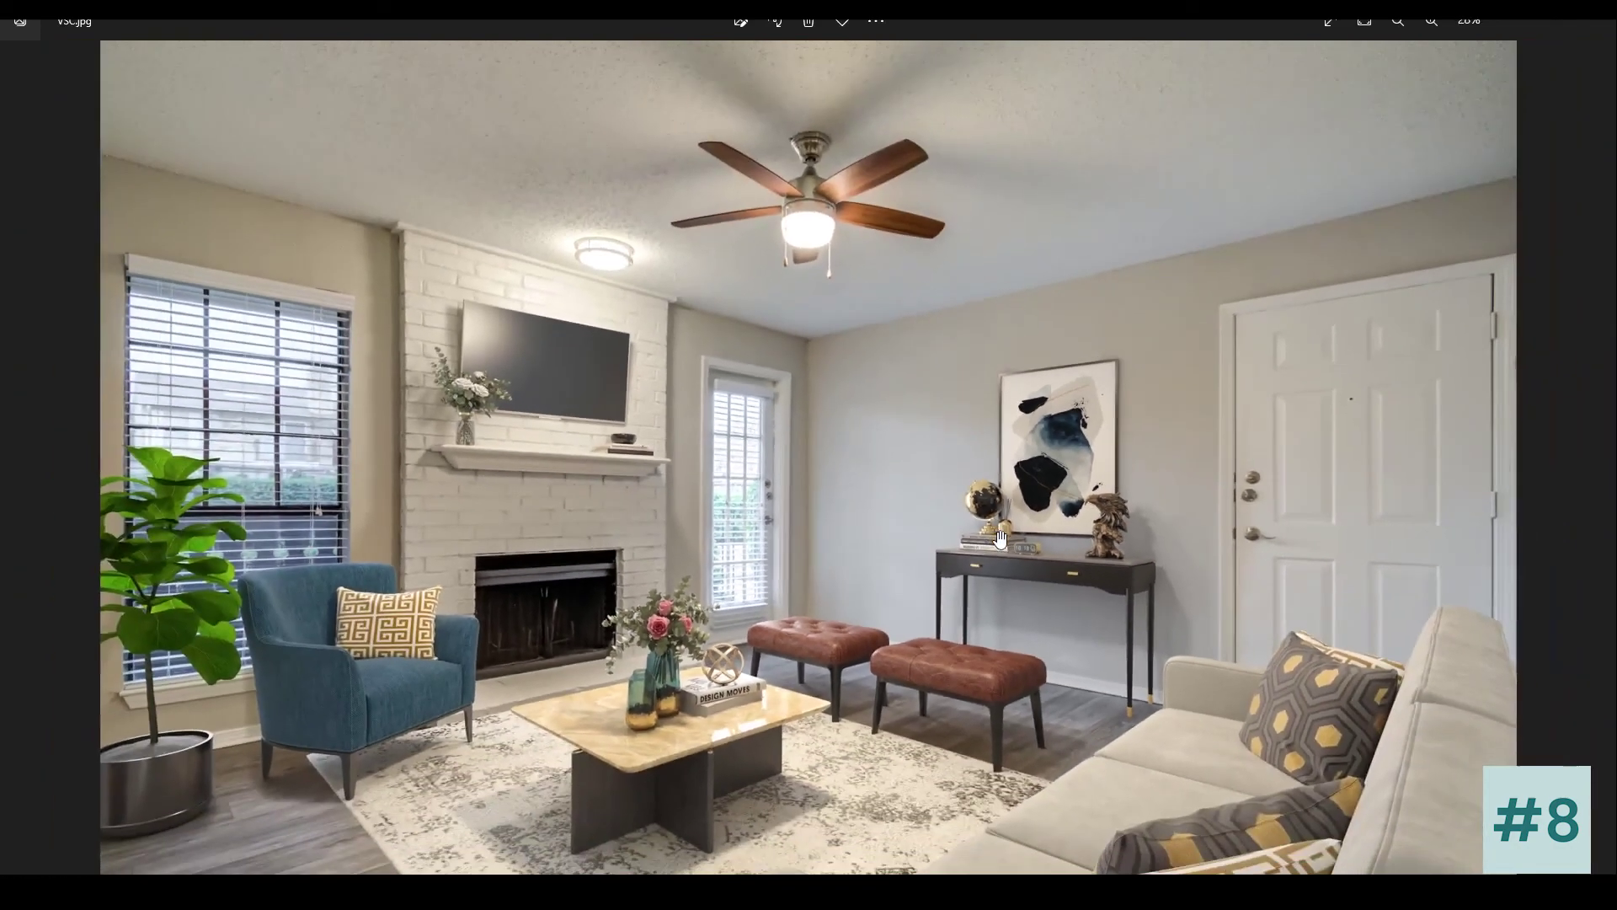